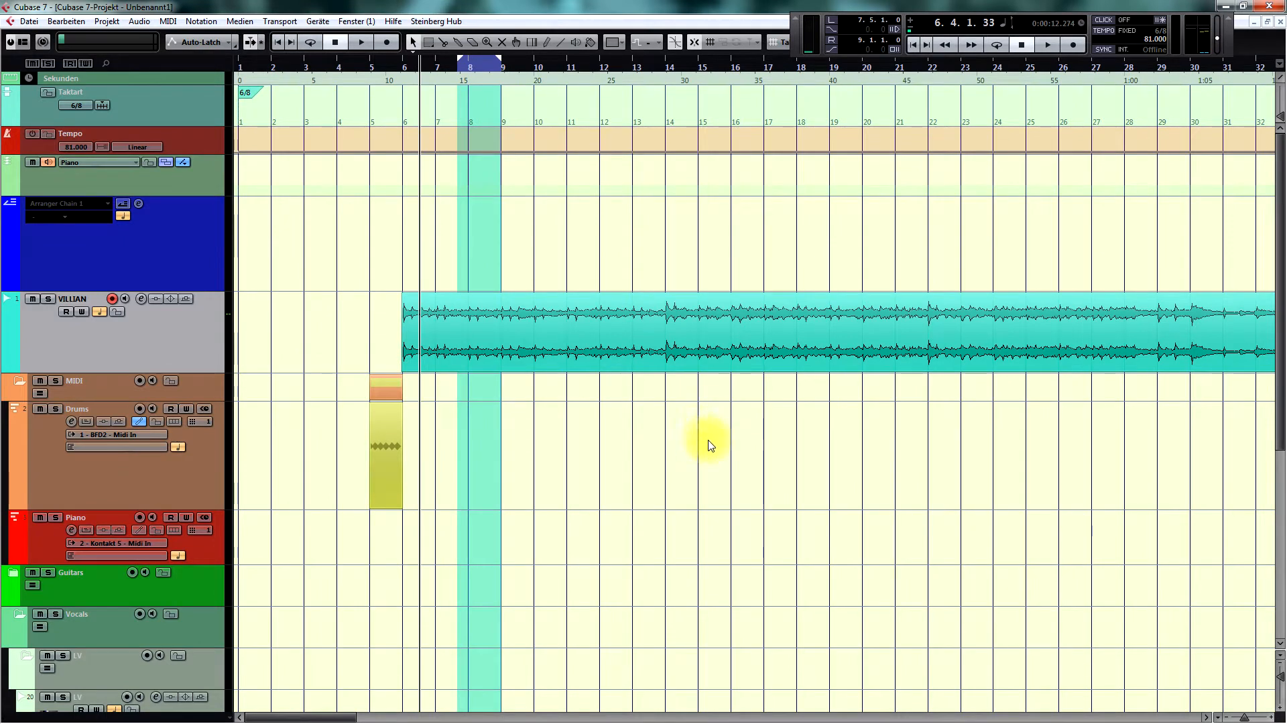
Slightly increase the height of the VILLIAN audio track.
left_click(707, 441)
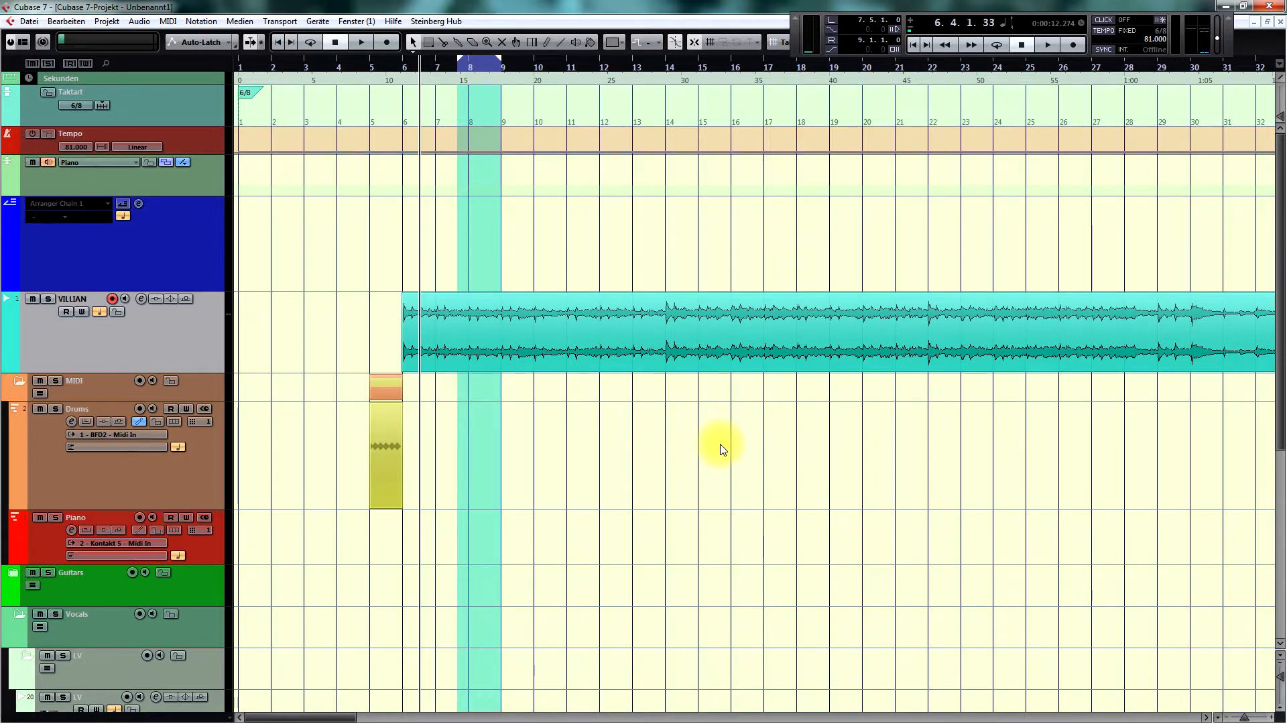
key("g")
key("g")
key("g")
key("g")
key("g")
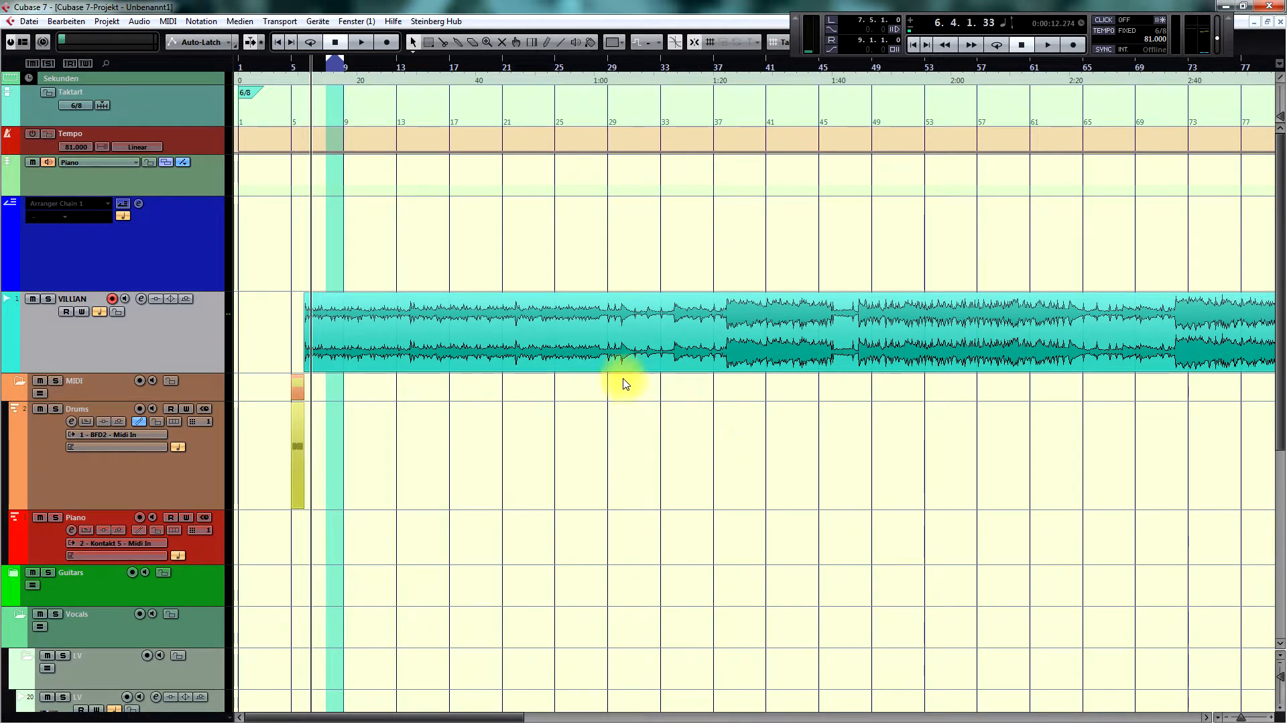
left_click(529, 301)
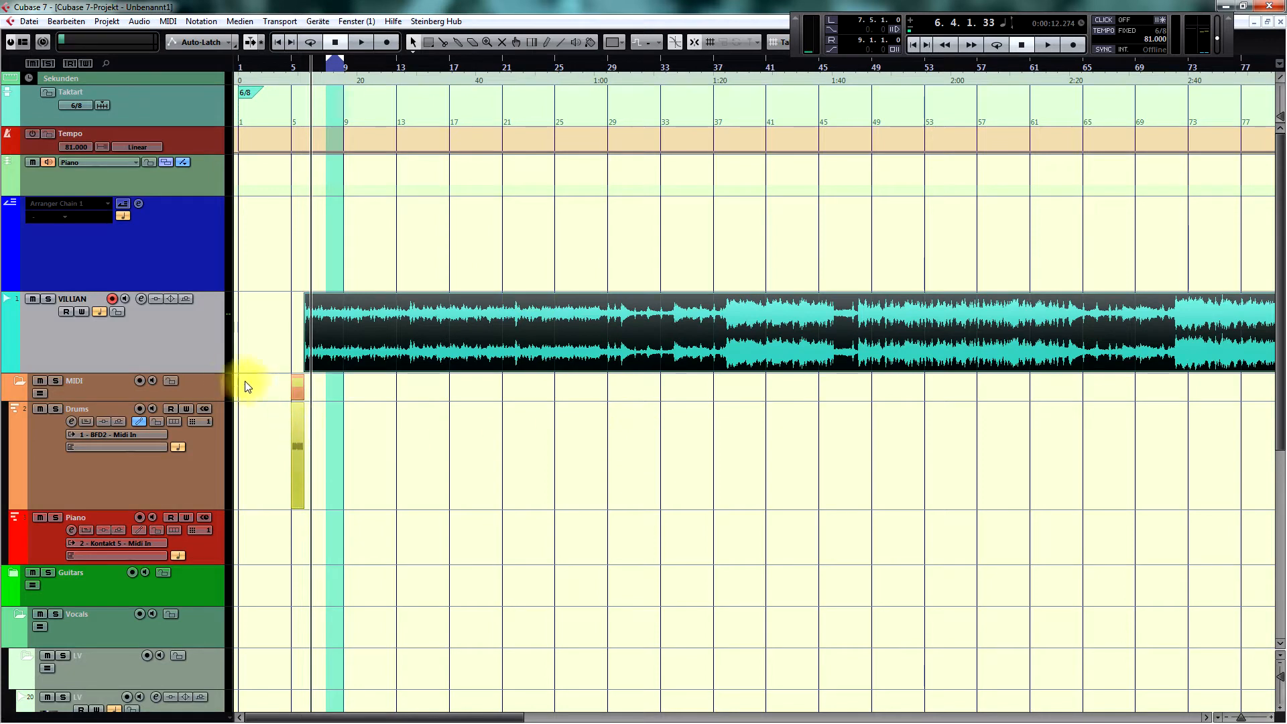
mouse_move(206, 372)
left_mouse_down()
mouse_move(207, 460)
mouse_move(206, 367)
mouse_move(208, 385)
left_mouse_up()
left_click(451, 437)
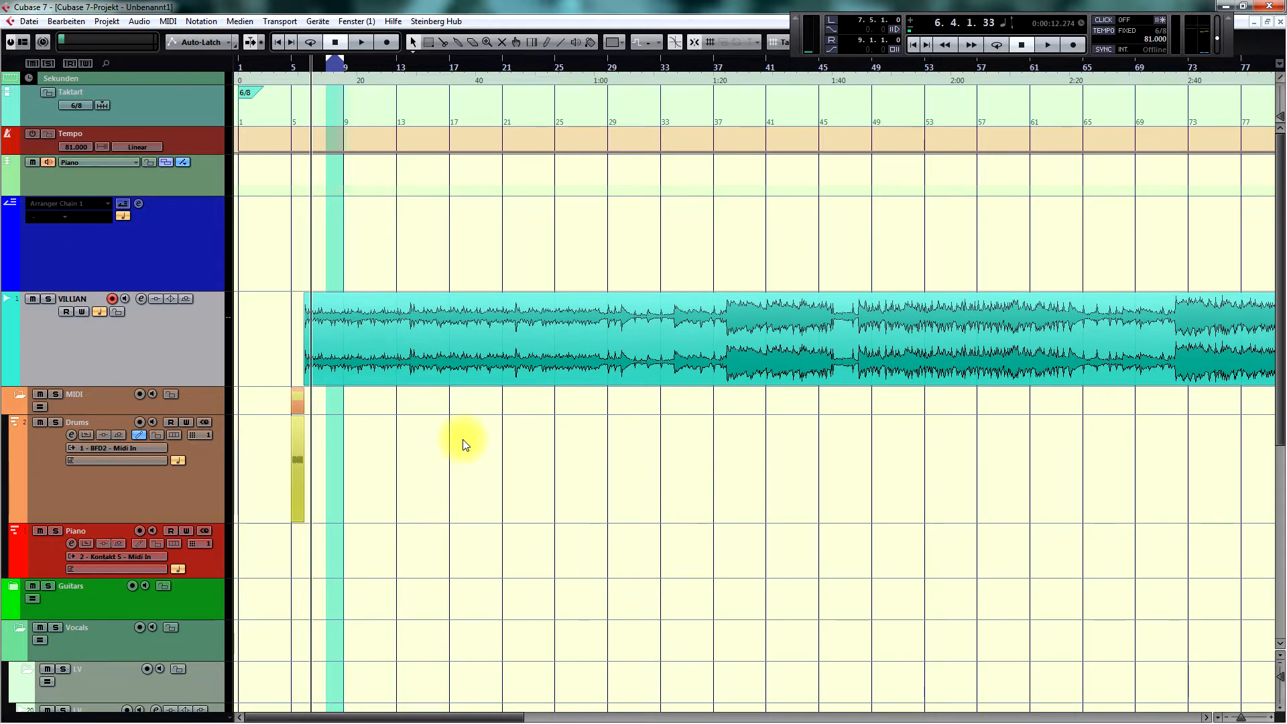
Try splitting the VILLIAN audio event at bars 14 and 22 to isolate the section between them.
key("h")
key("h")
key("h")
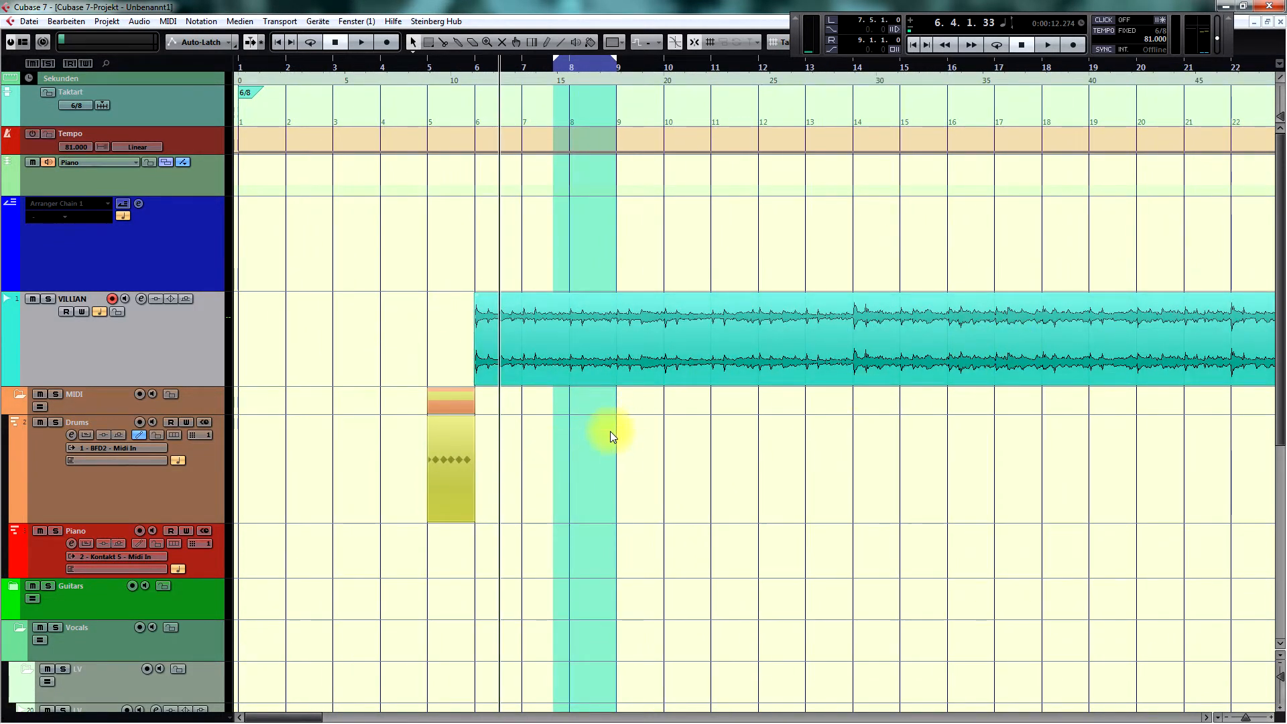
left_click(850, 338, "alt")
left_click(755, 356)
key("g")
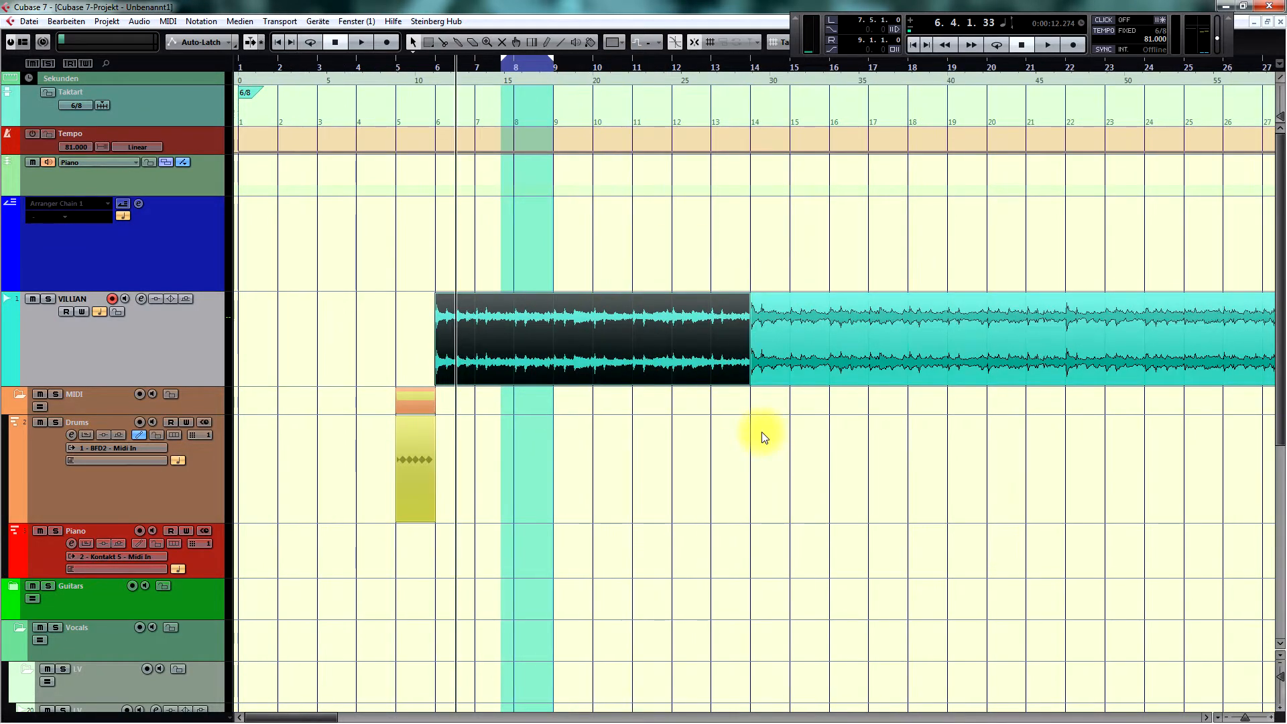
scroll(762, 439, "right", 5)
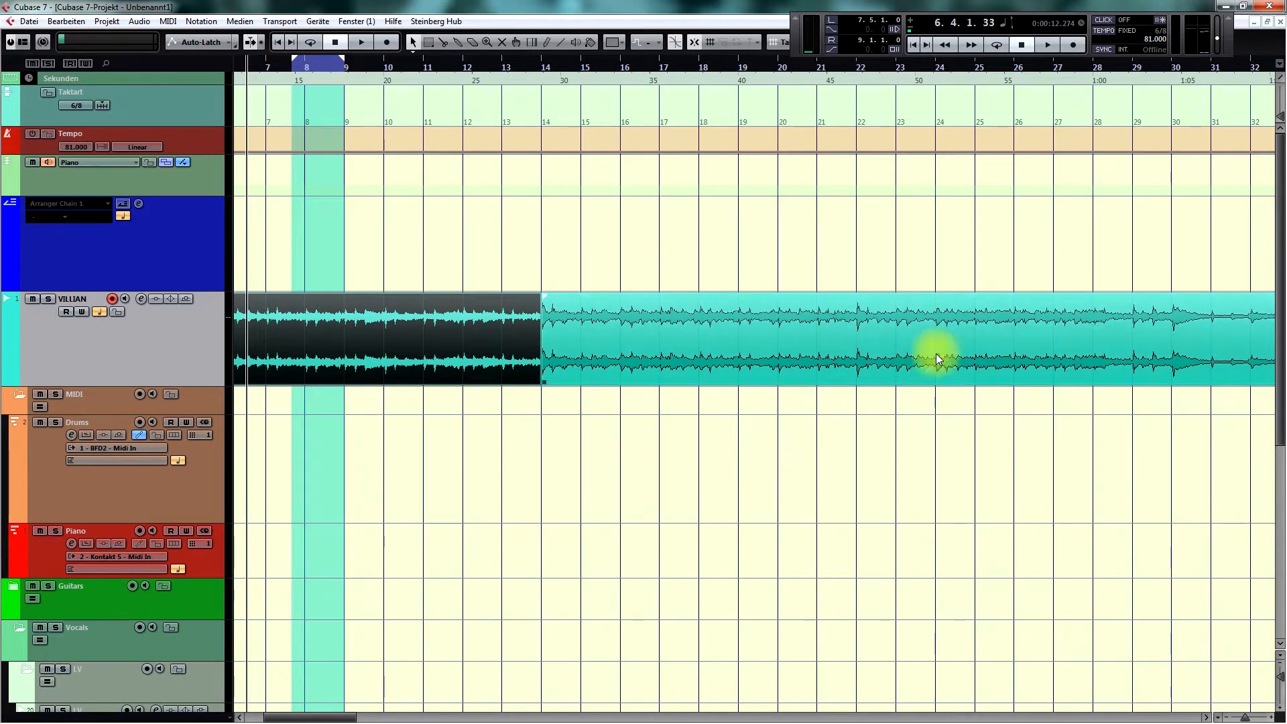
left_click(856, 351, "alt")
left_click(788, 329)
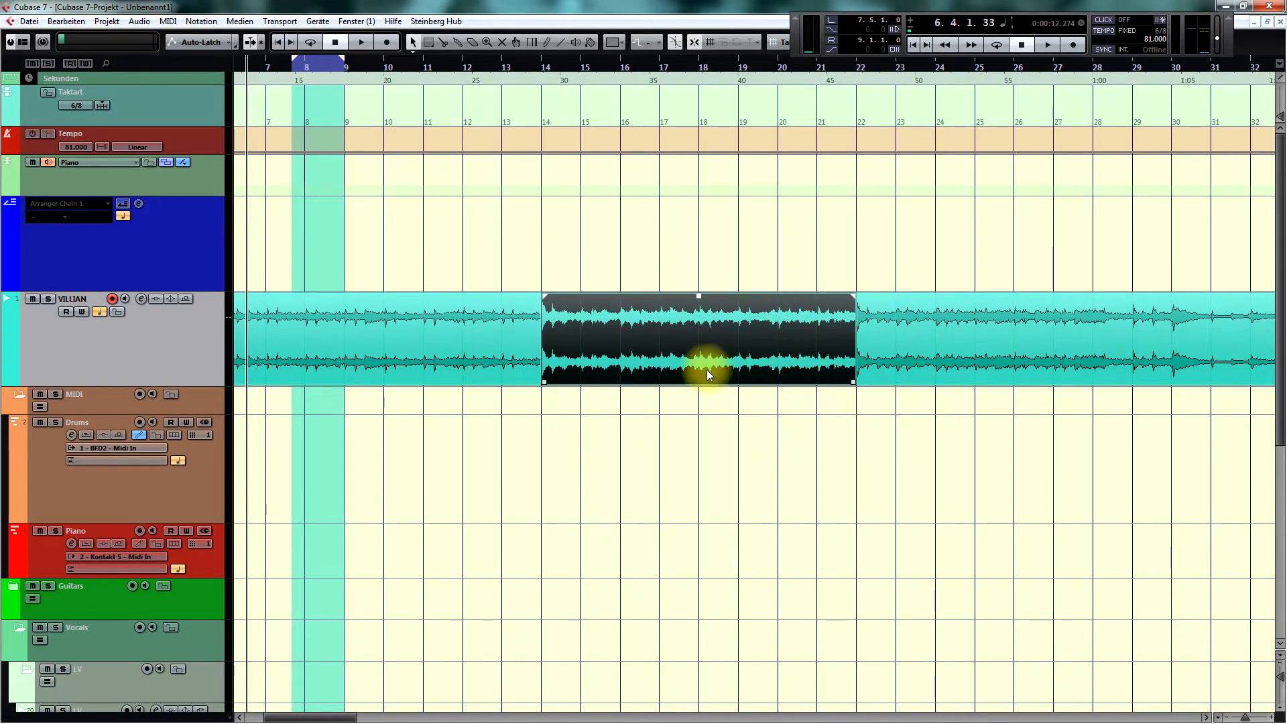
left_click(803, 497)
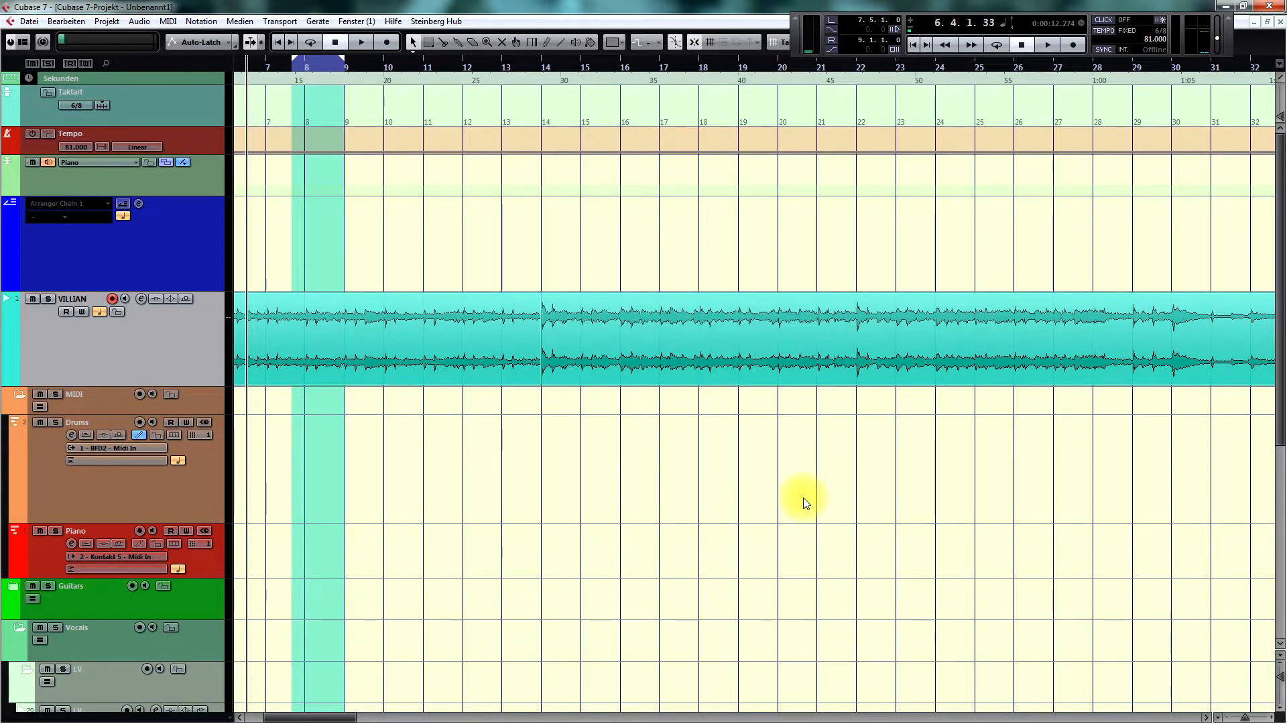
key("g")
key("h")
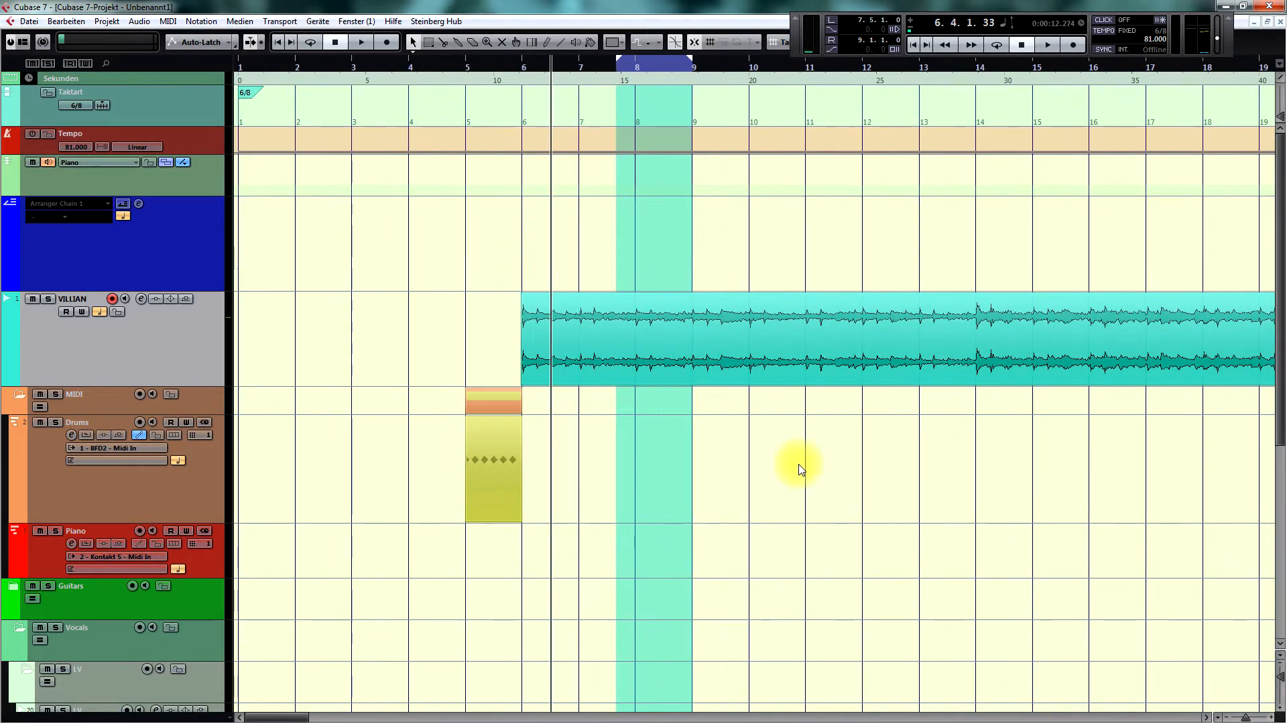
key("h")
scroll(799, 476, "right", 3)
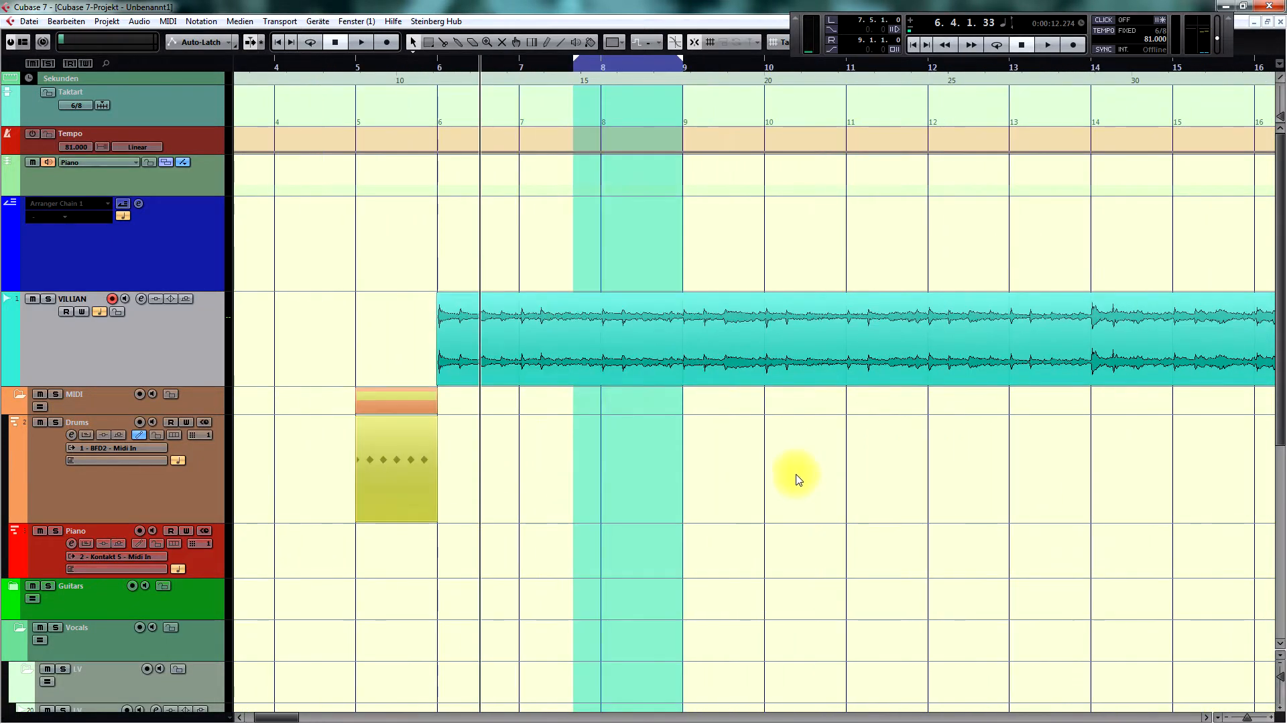
key("F2")
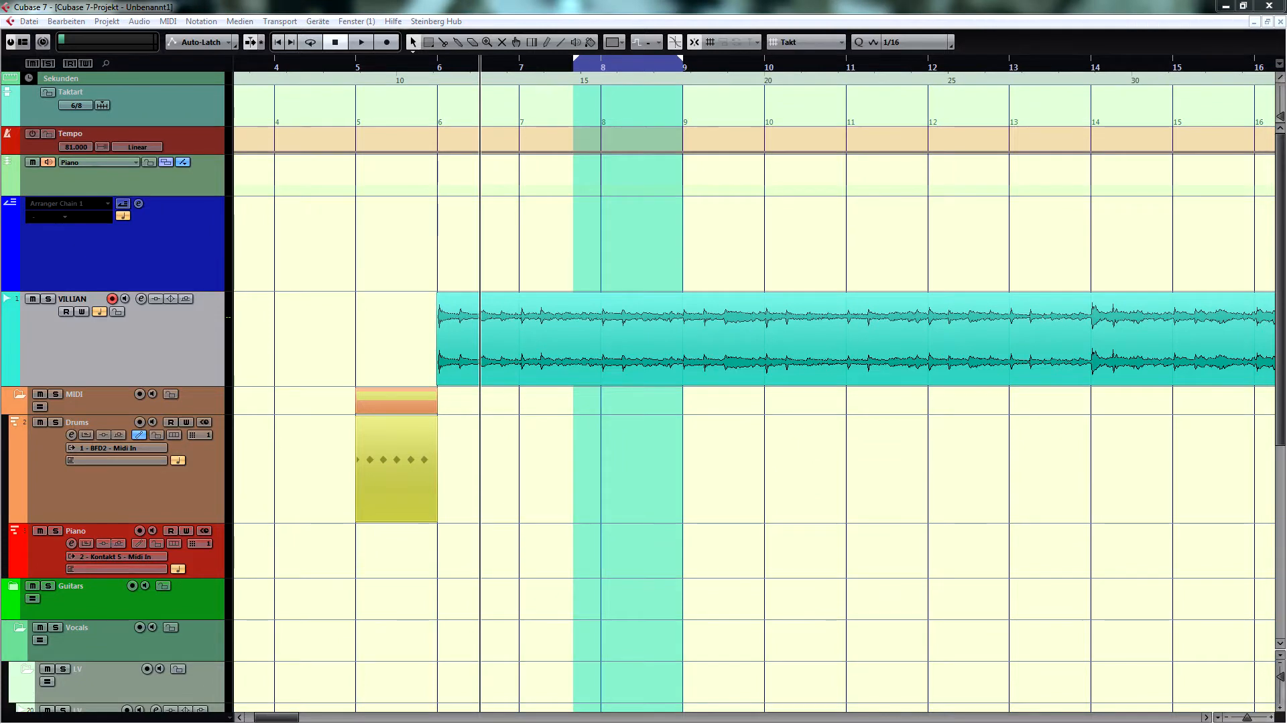
Switch to Windows Explorer and open the Songsheets PDF in Sessions (G:), Bands in Production, Villian.
key("super+e")
double_click(824, 198)
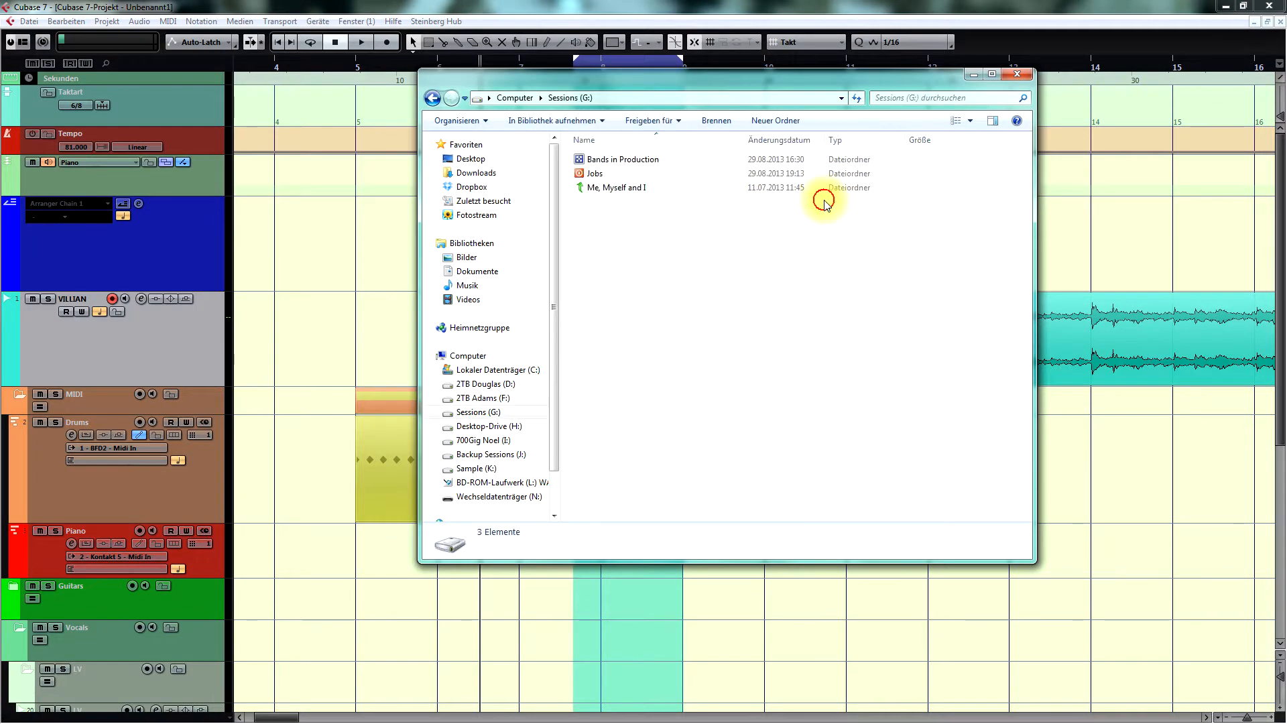
double_click(622, 160)
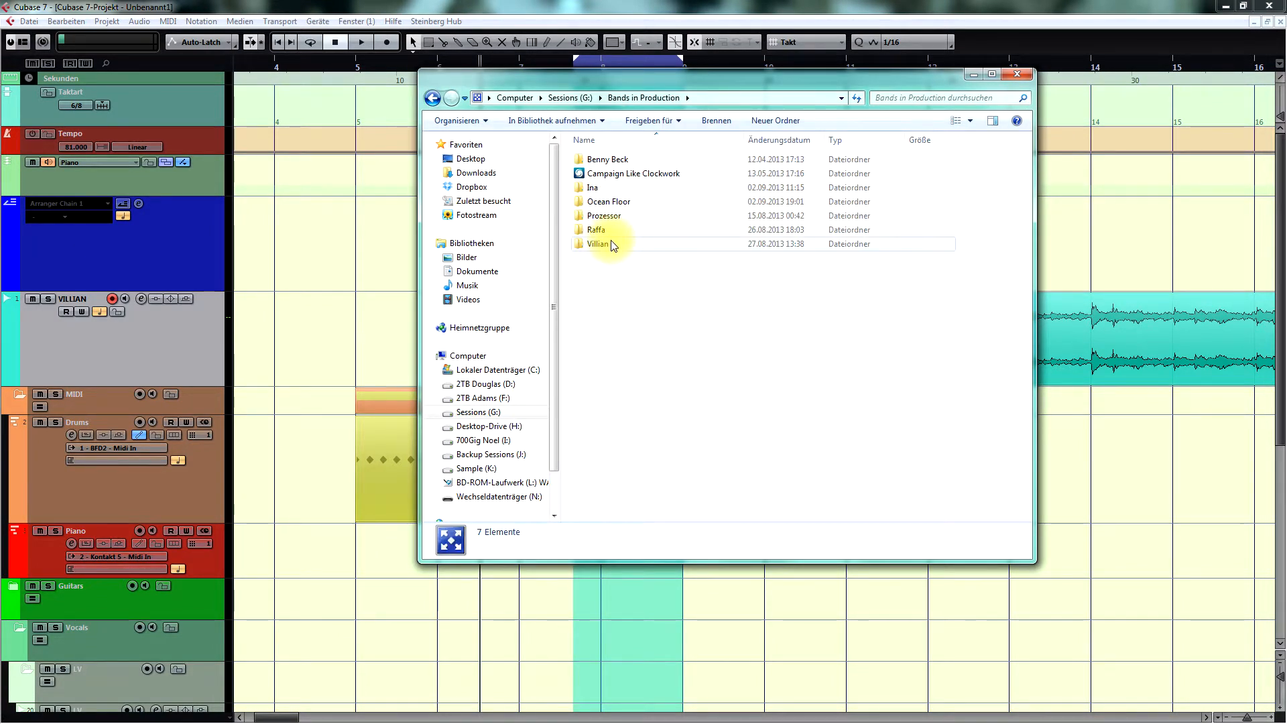
double_click(613, 246)
left_click(631, 386)
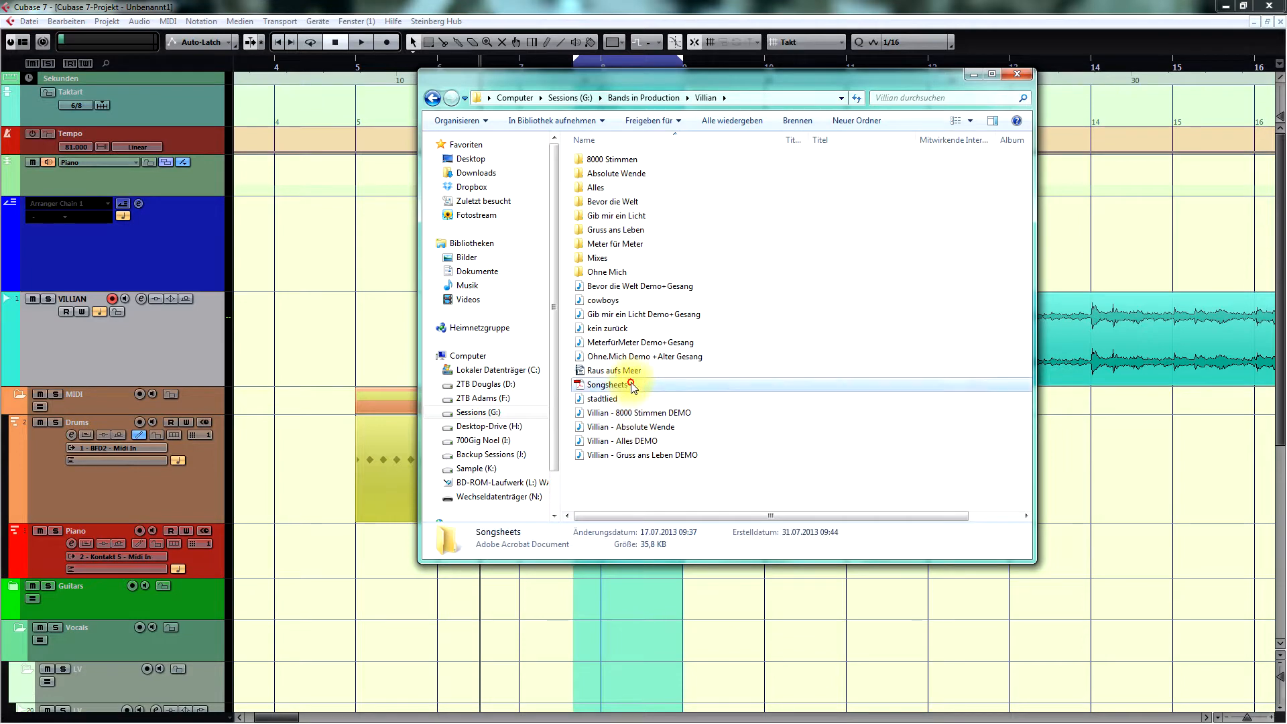
double_click(632, 386)
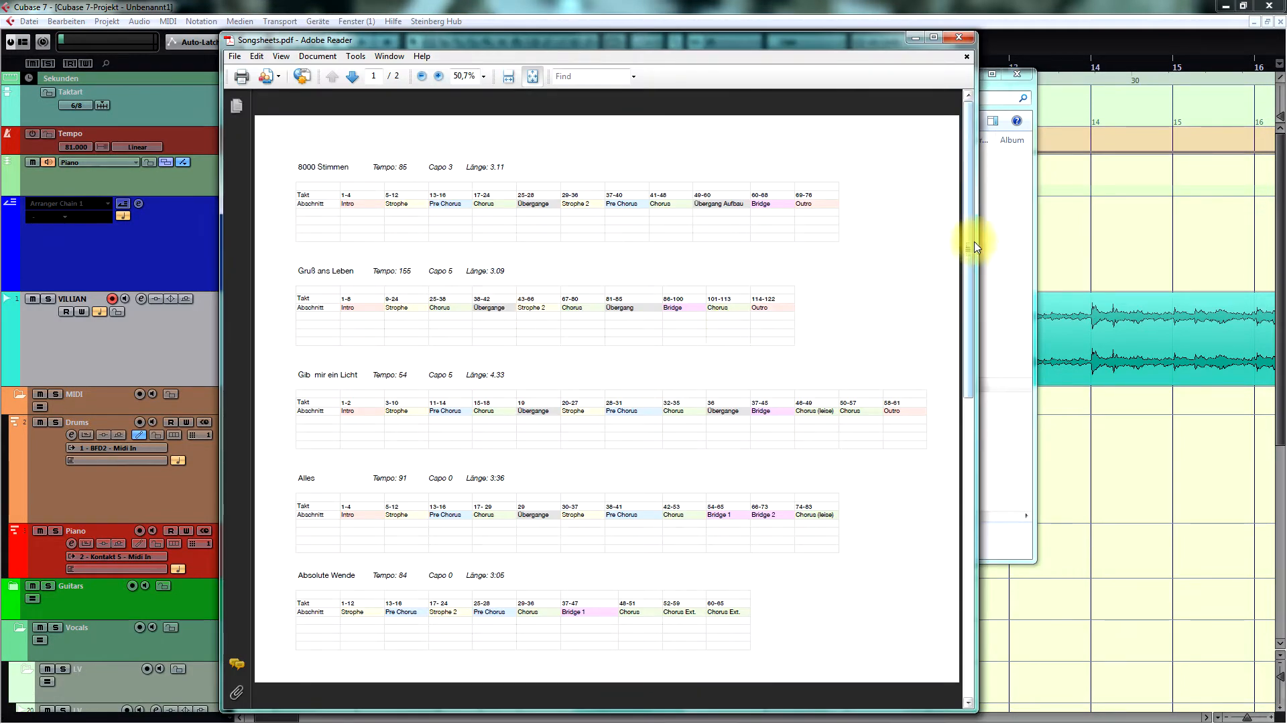
Examine the tempos, capo positions and bar ranges on both song sheet pages, close the document and return to Cubase.
left_click(968, 240)
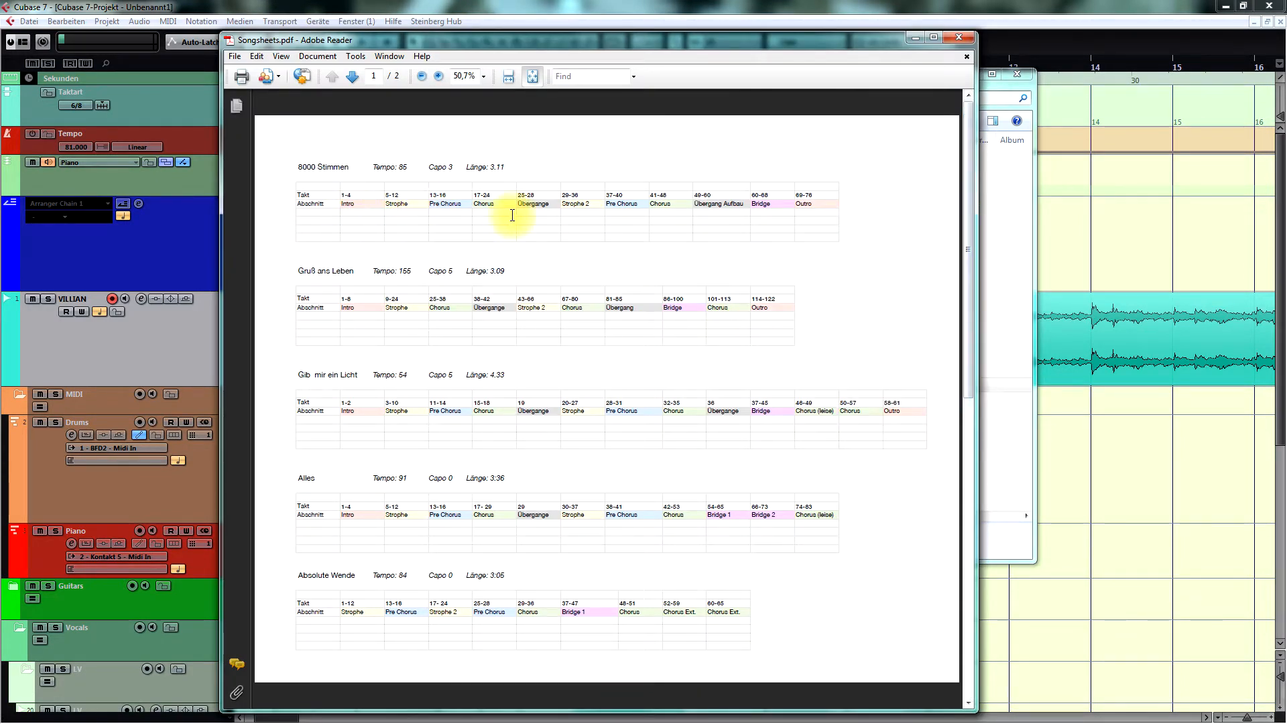
left_click(972, 204)
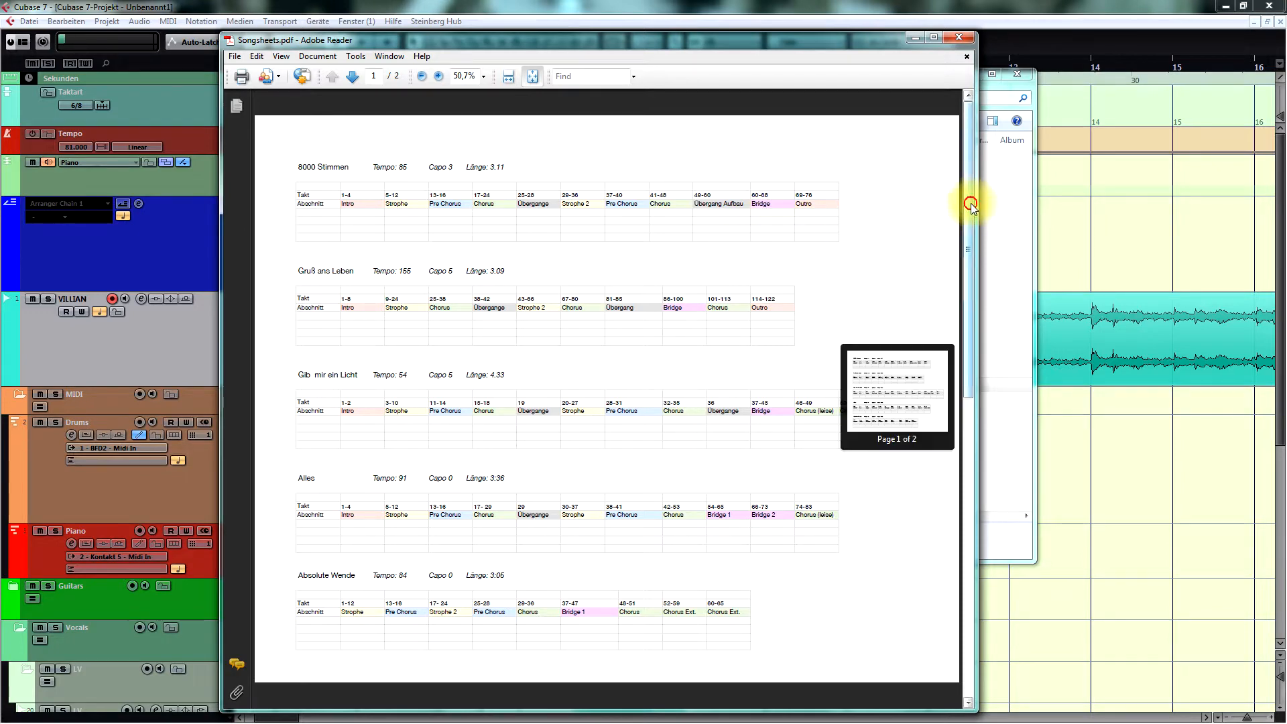
left_click_drag(971, 206, 964, 408)
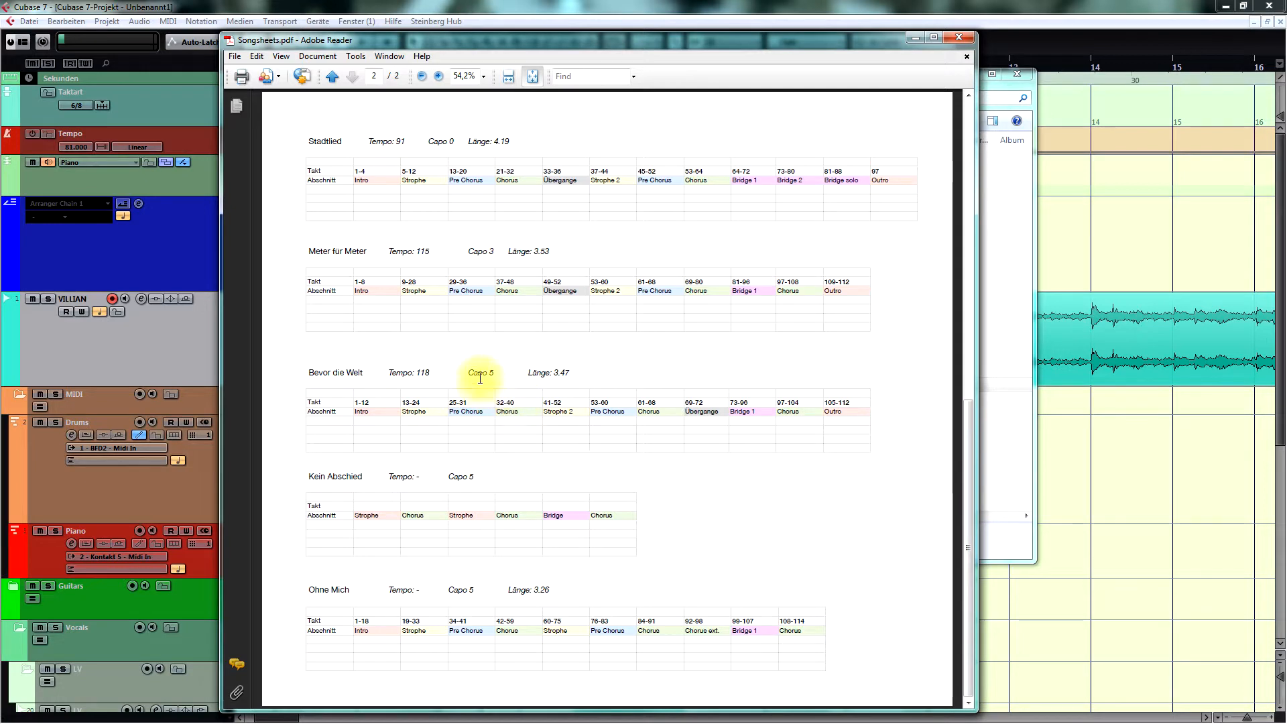
left_click_drag(469, 373, 594, 373)
left_click(400, 373)
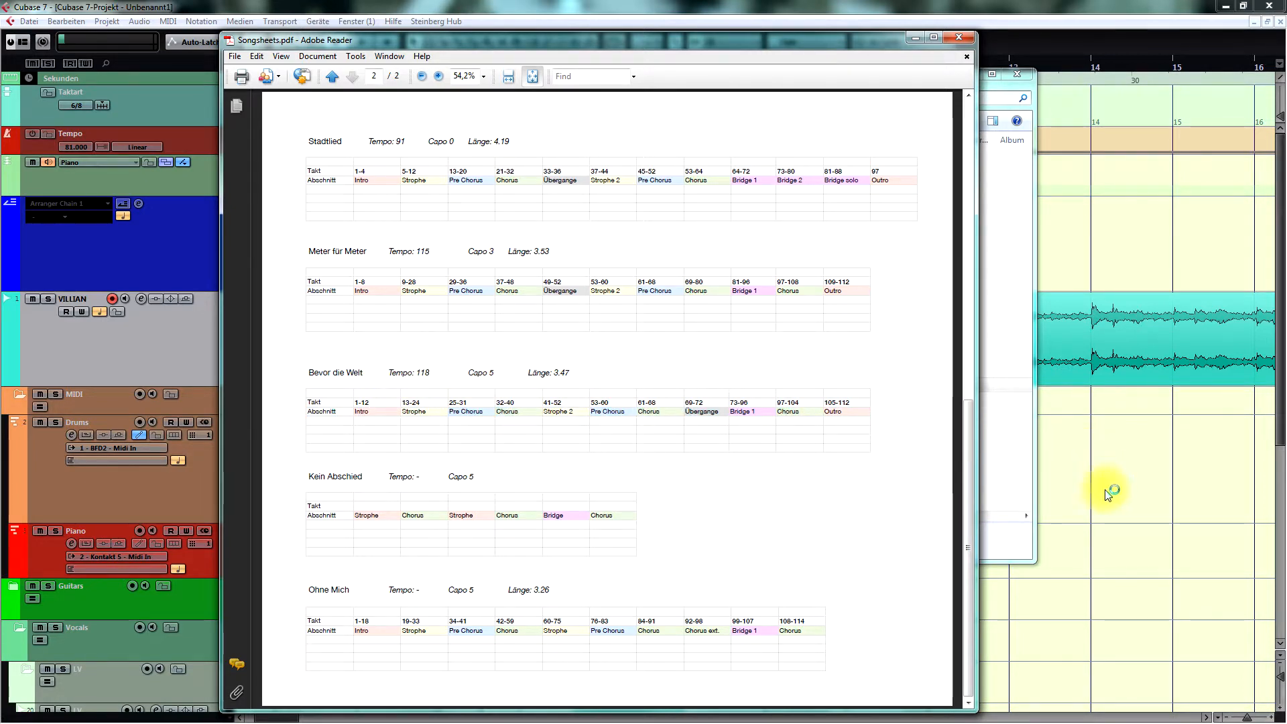
left_click_drag(968, 450, 968, 370)
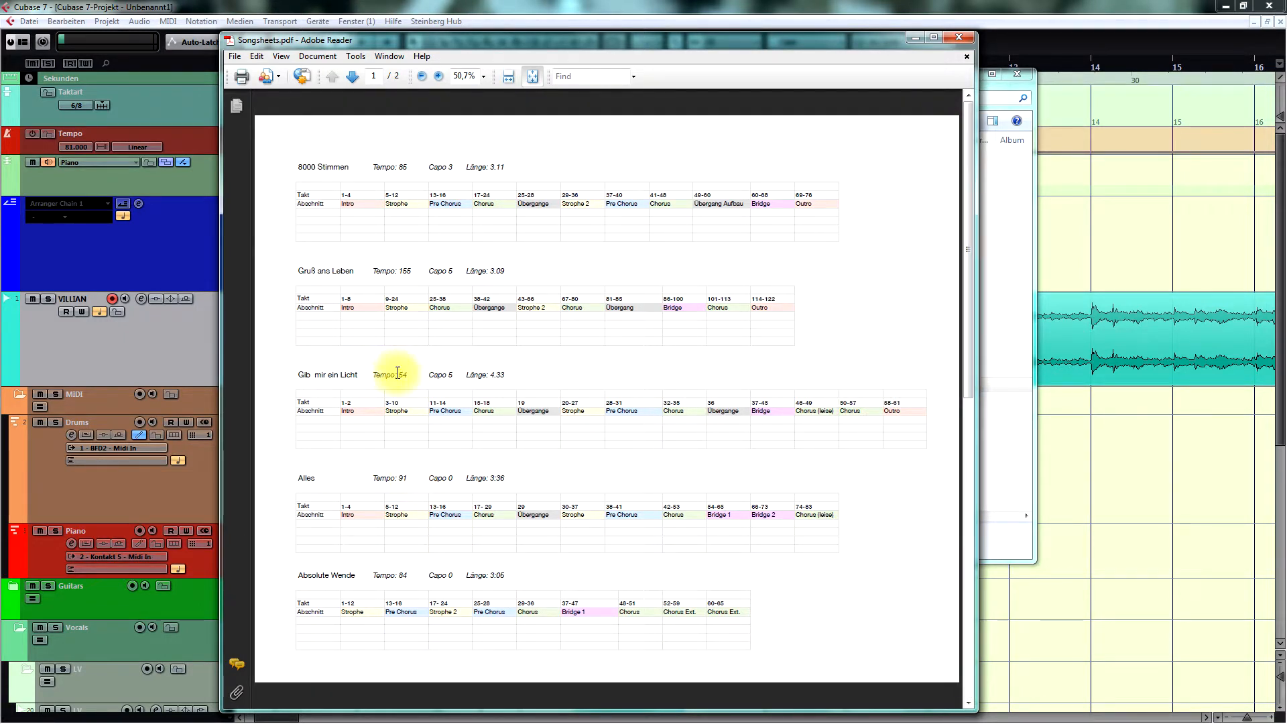
left_click_drag(397, 373, 409, 373)
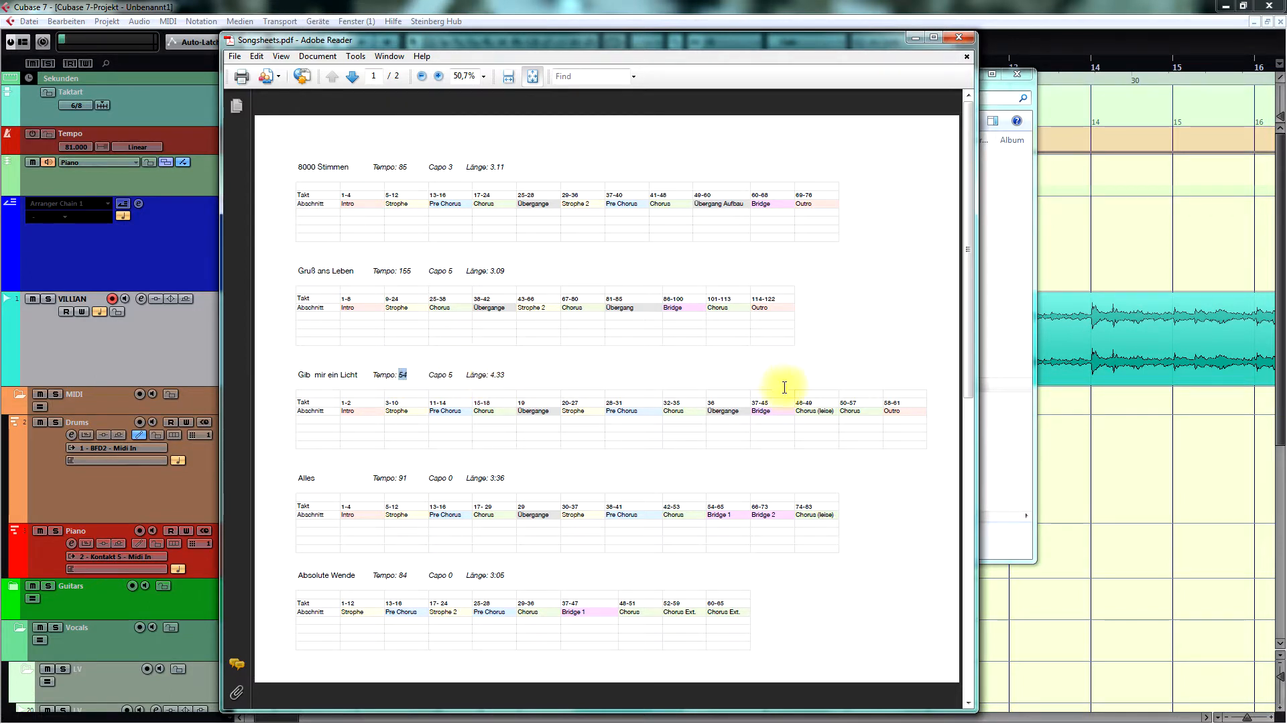
left_click(963, 38)
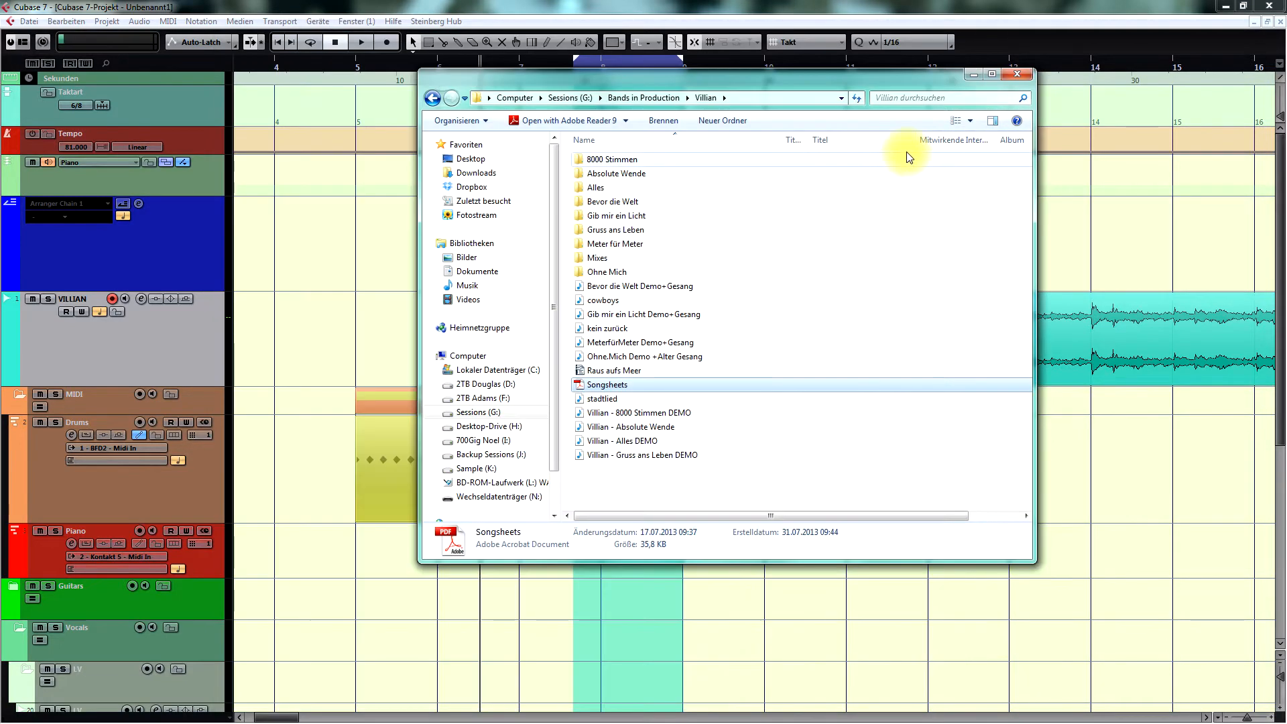
left_click(969, 76)
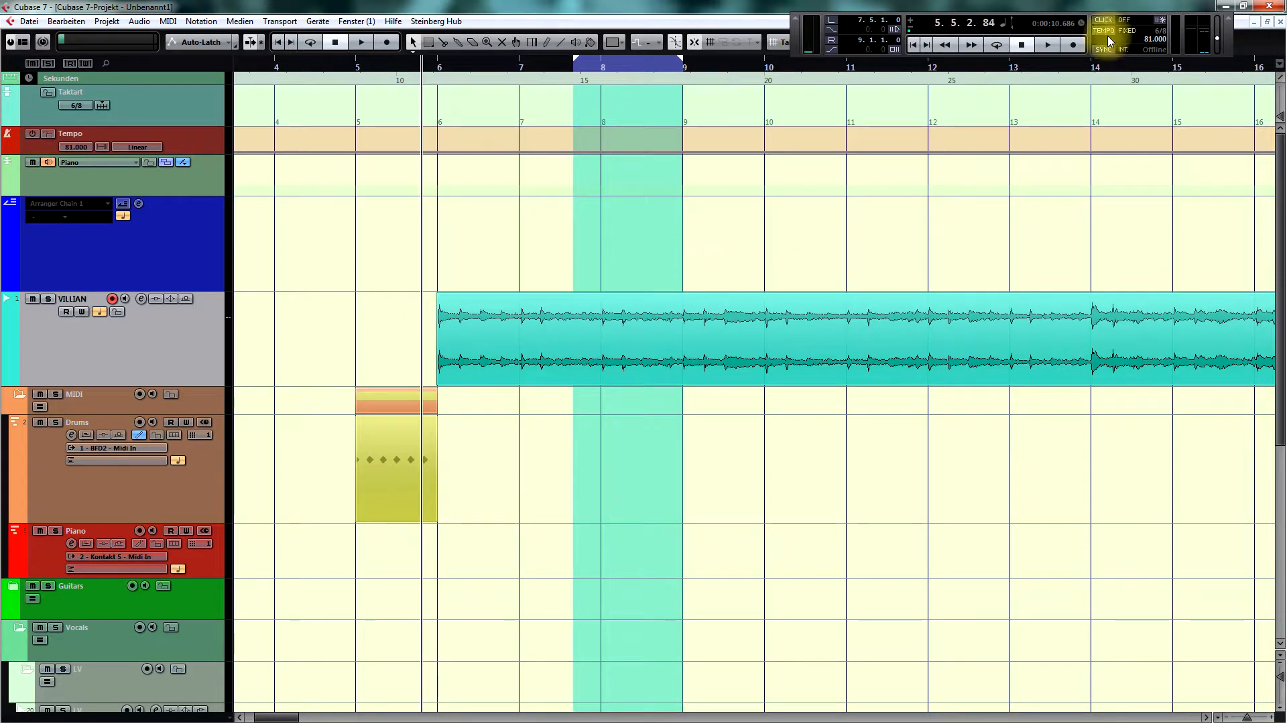
Move the floating transport panel off the toolbar and place it over the tempo track.
left_click_drag(890, 47, 766, 297)
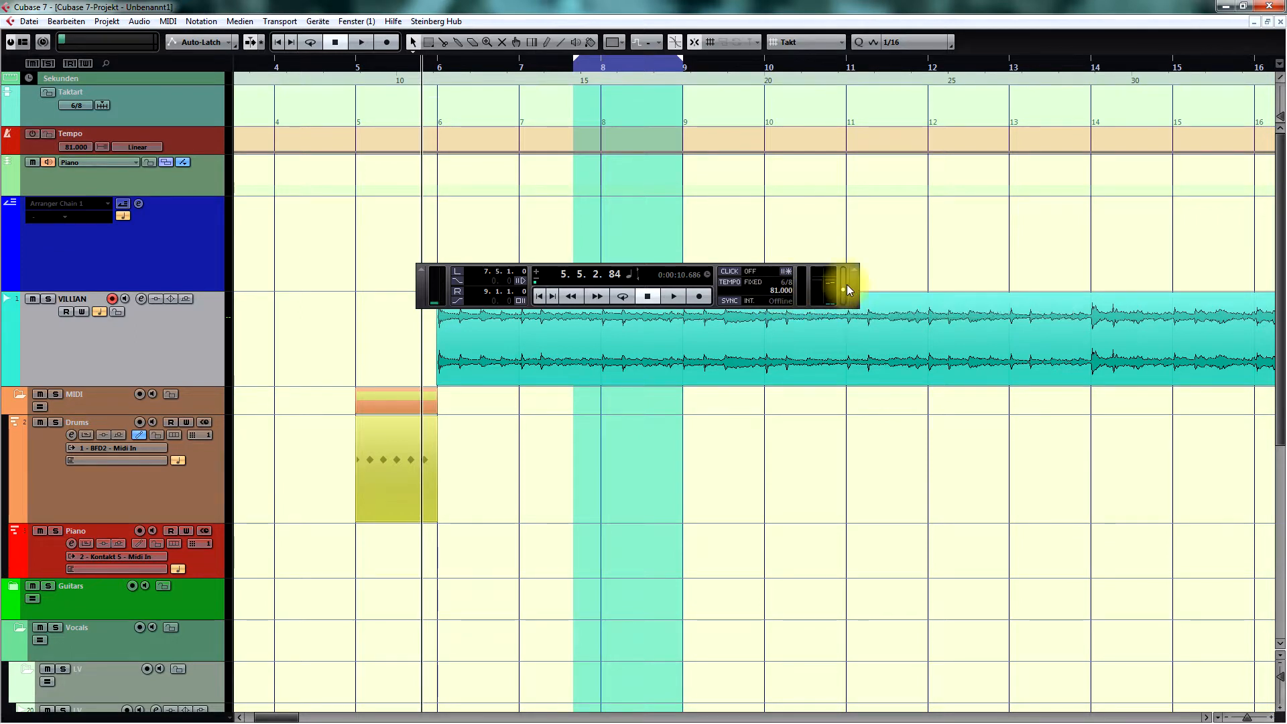
left_click_drag(846, 284, 1222, 129)
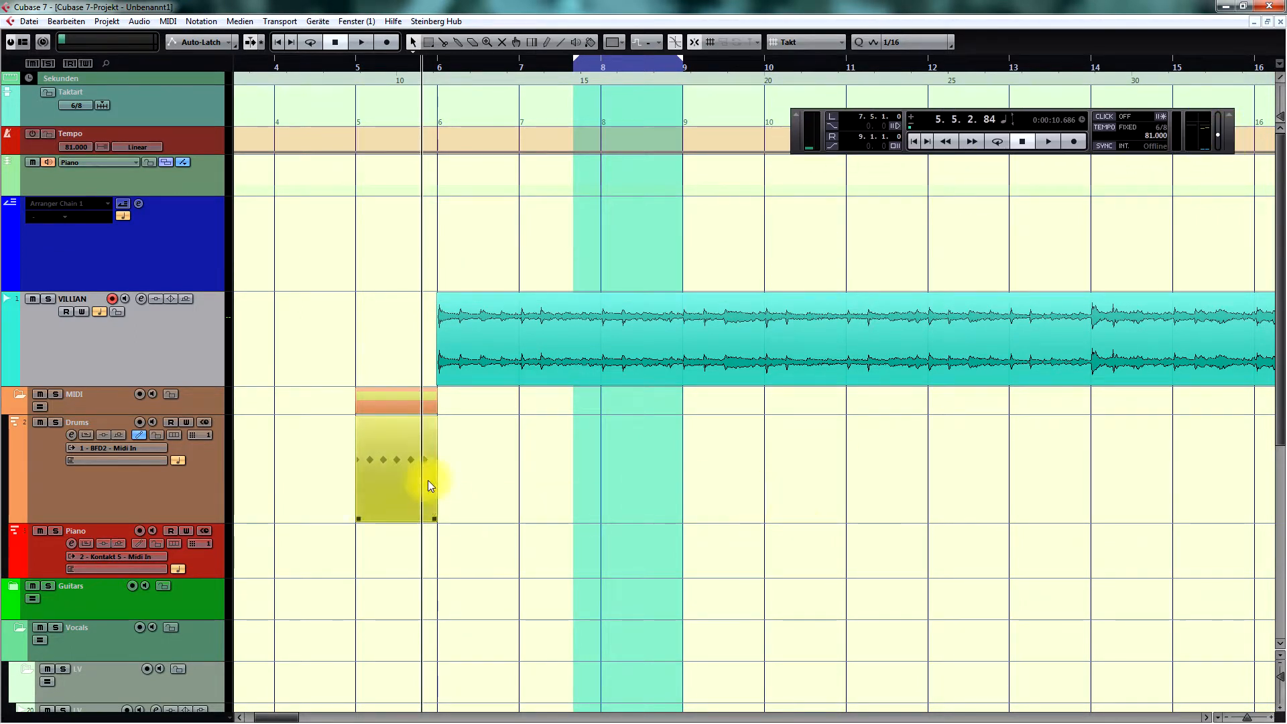
Repeat the one-bar Drums part from bar 5 up to bar 16 and play it together with the VILLIAN audio.
left_click_drag(433, 514, 1212, 493)
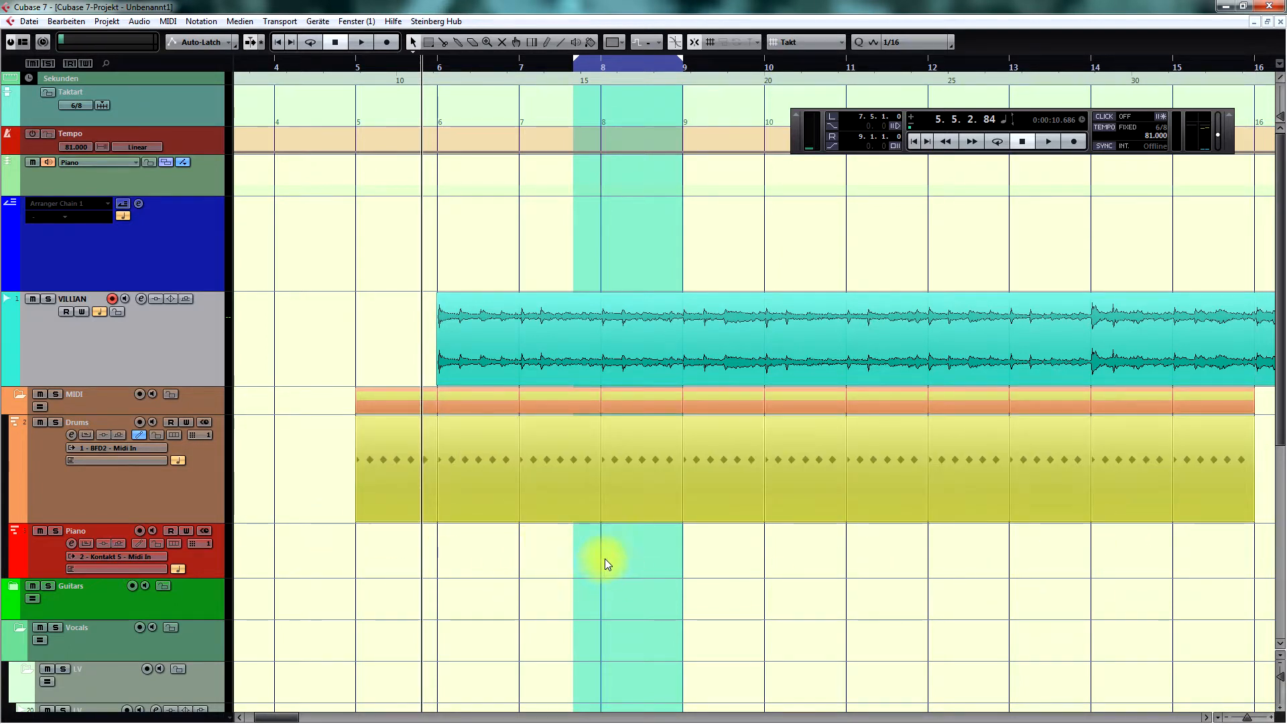
key("space")
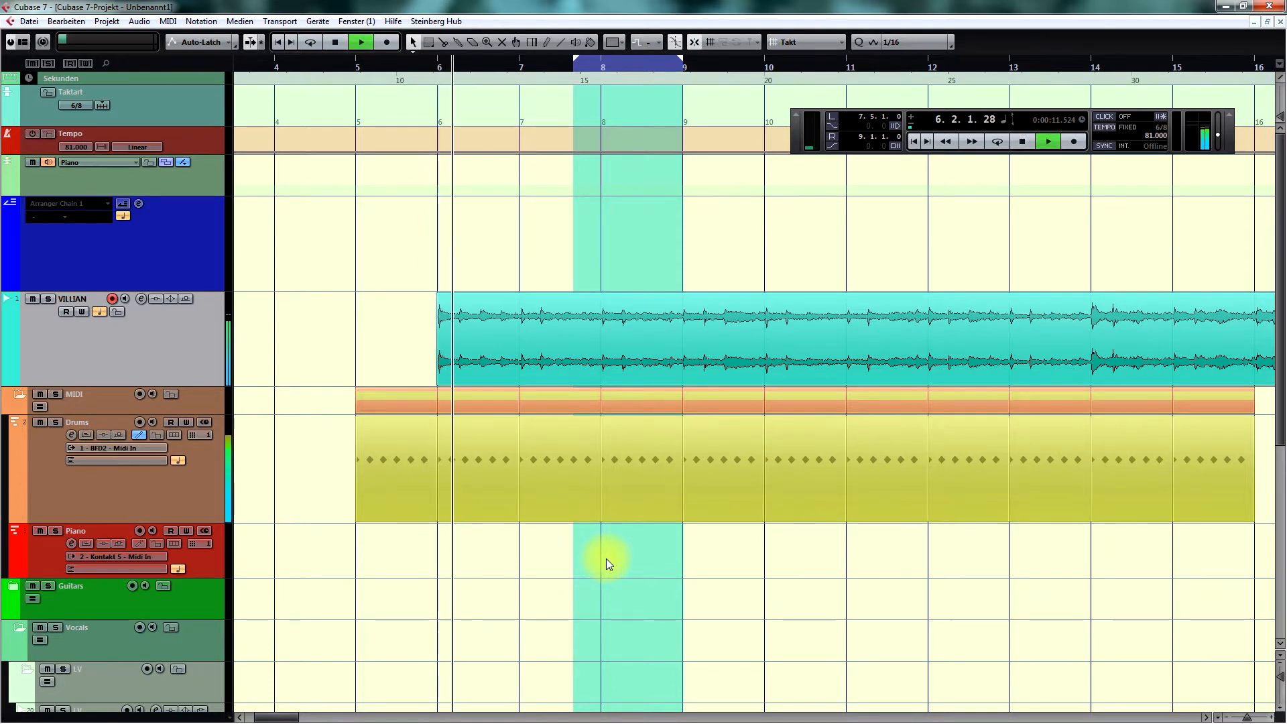
key("g")
key("g")
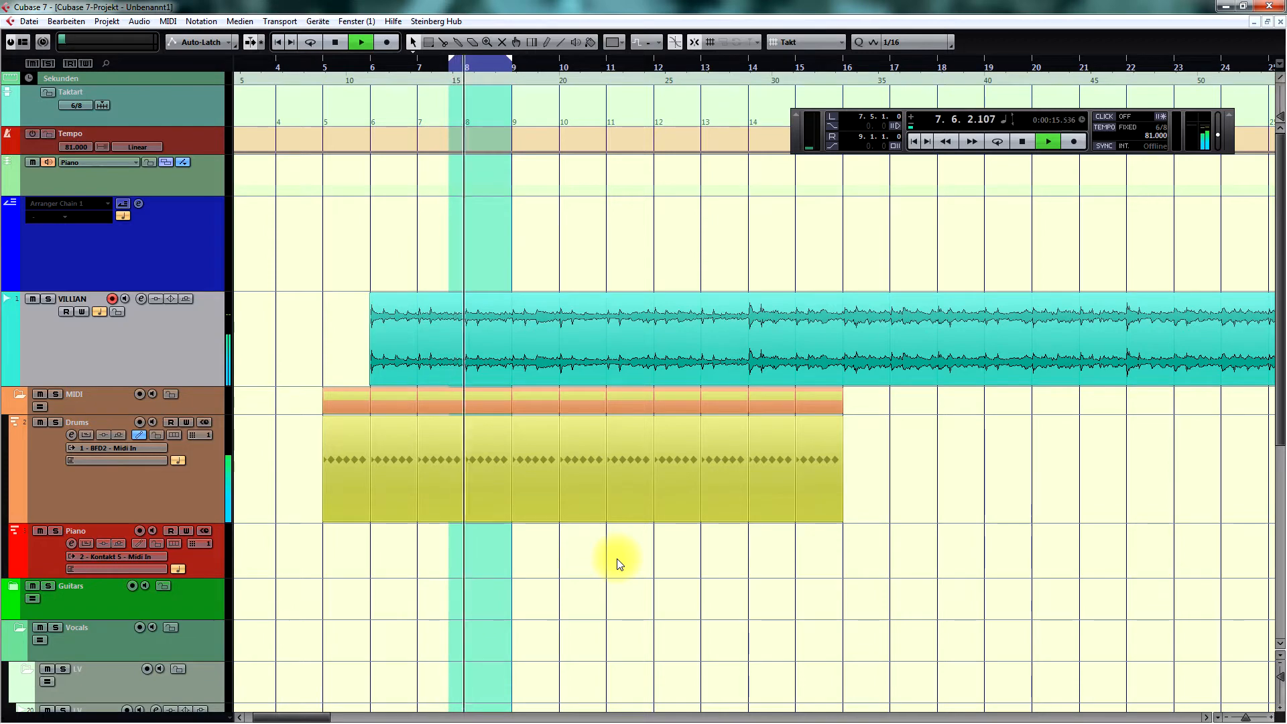
key("space")
Copy the last seven one-bar Drums parts to bar 65 and play the song from there.
key("g")
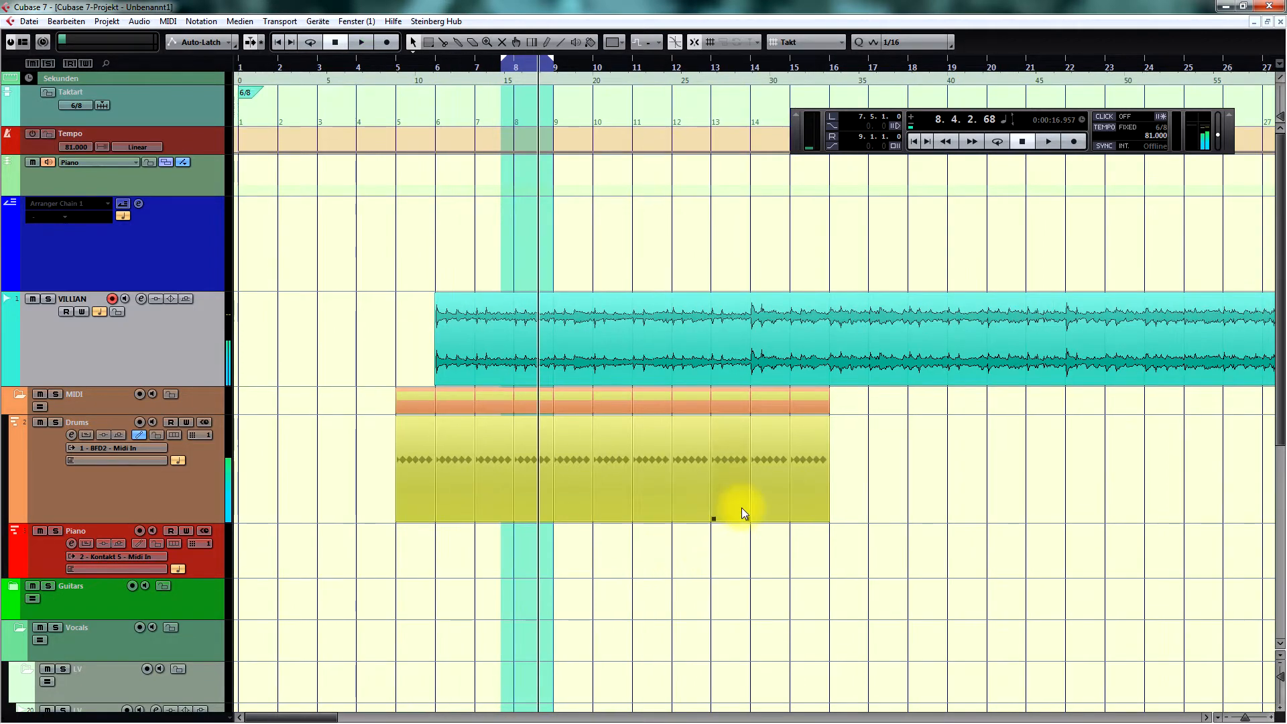
key("g")
key("g")
left_click_drag(533, 466, 332, 549)
left_click_drag(336, 447, 946, 445)
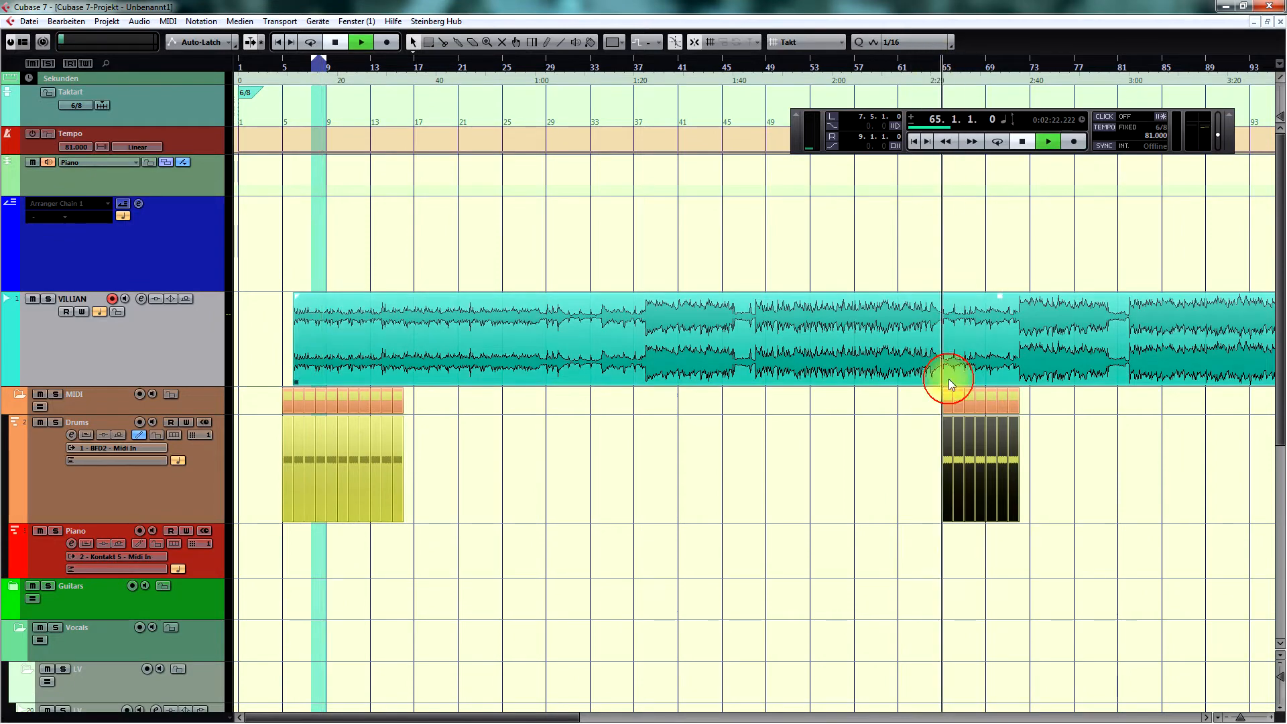
key("l")
key("space")
key("h")
key("h")
key("h")
key("h")
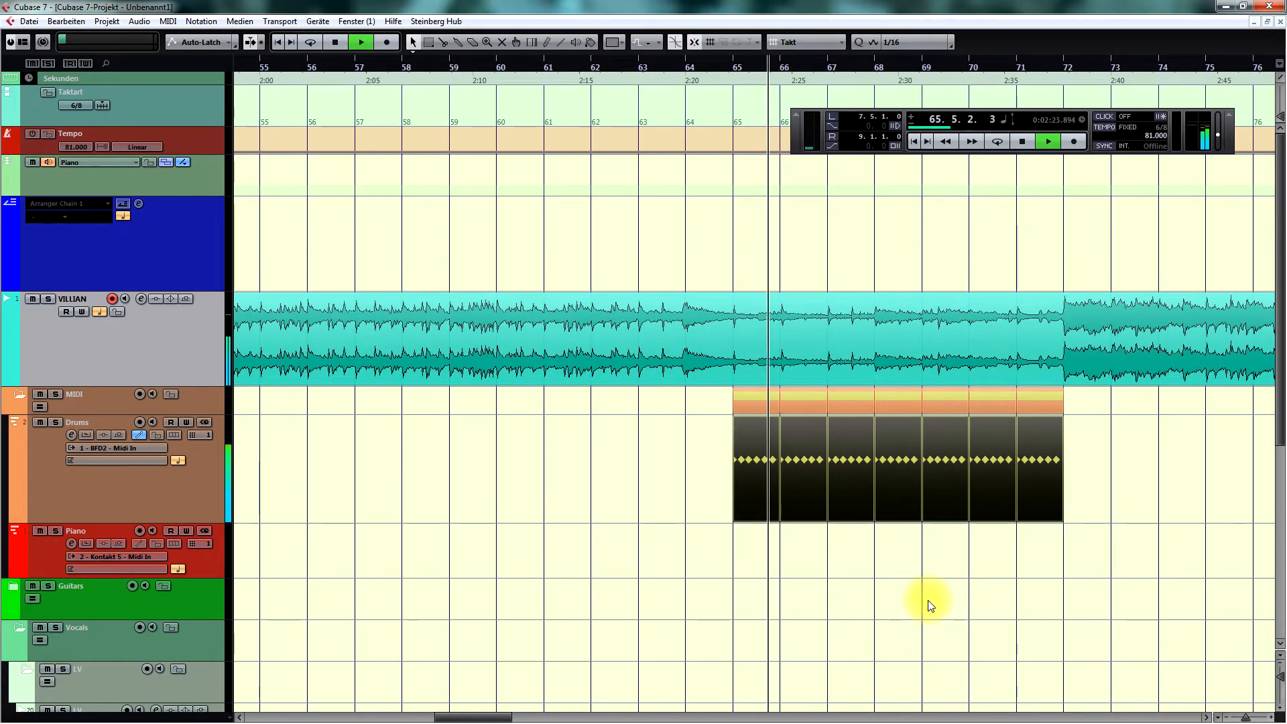
key("space")
Delete the copied Drums parts between bars 65 and 72.
key("g")
left_click_drag(1065, 429, 718, 565)
key("Delete")
Delete the repeated Drums parts from bar 6 up to bar 16, keeping only the one-bar part at bar 5.
key("g")
key("KP_Subtract")
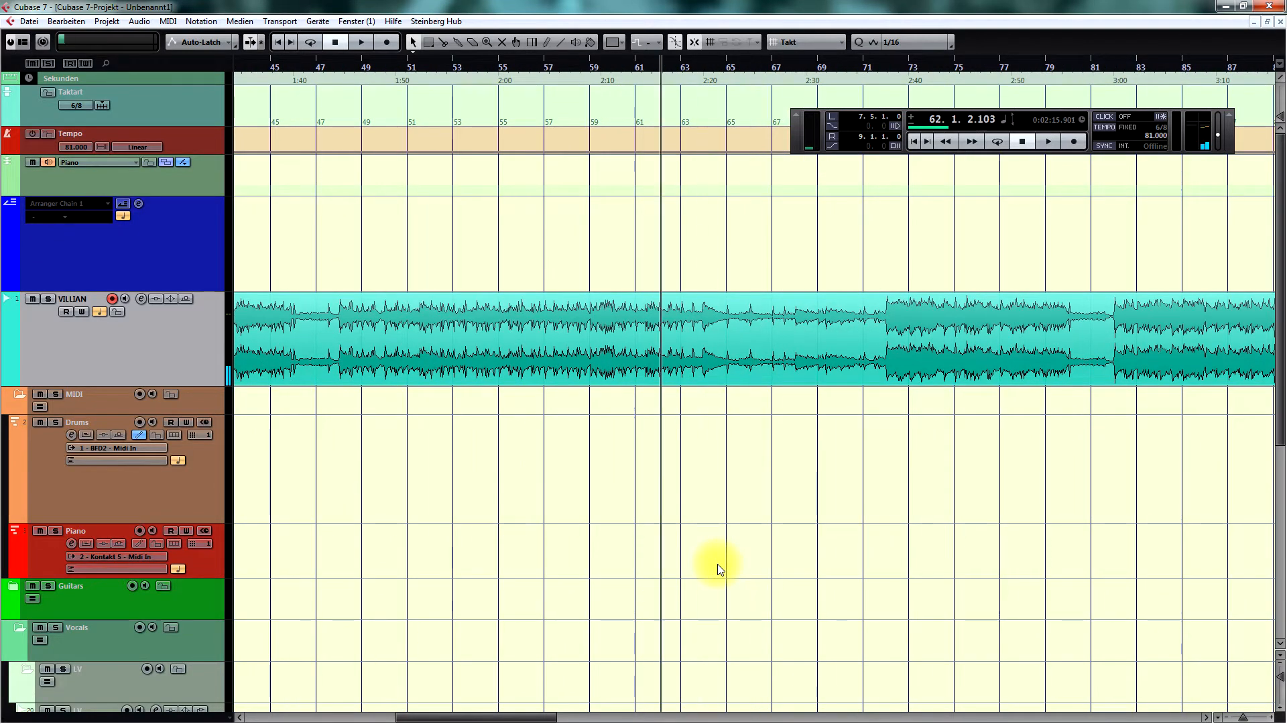
key("g")
key("g")
key("g")
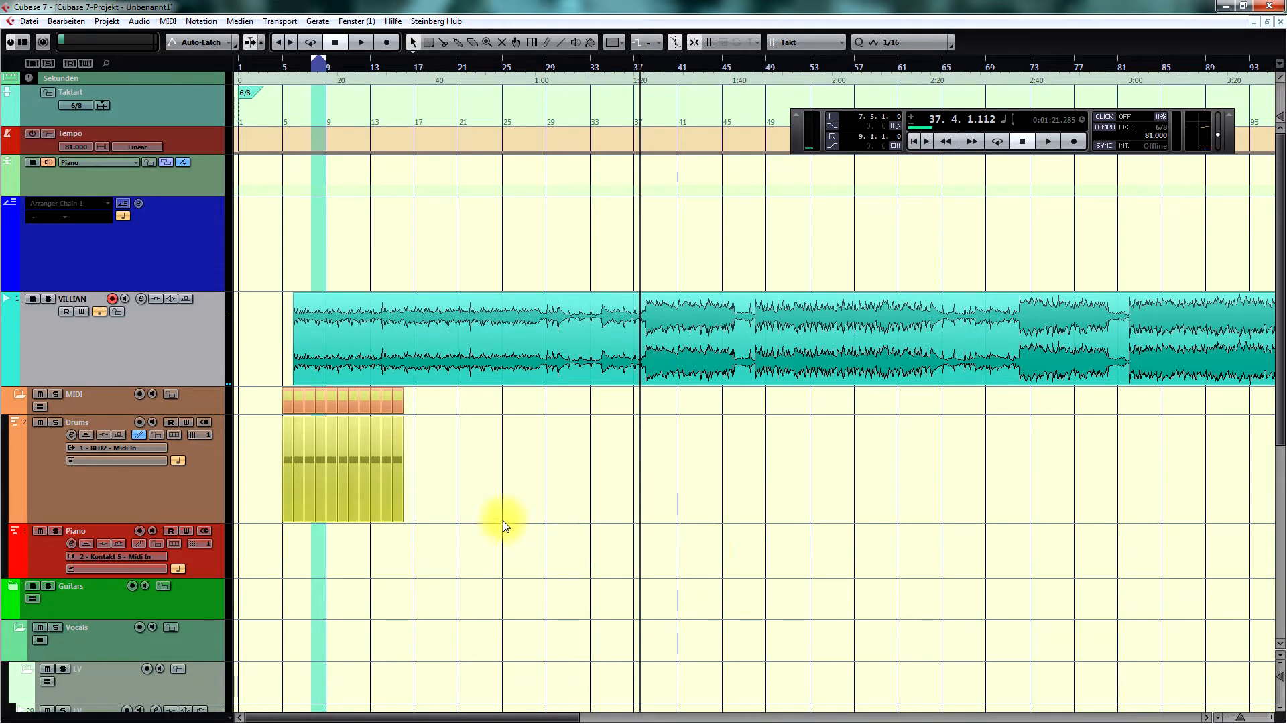
left_click_drag(469, 457, 298, 497)
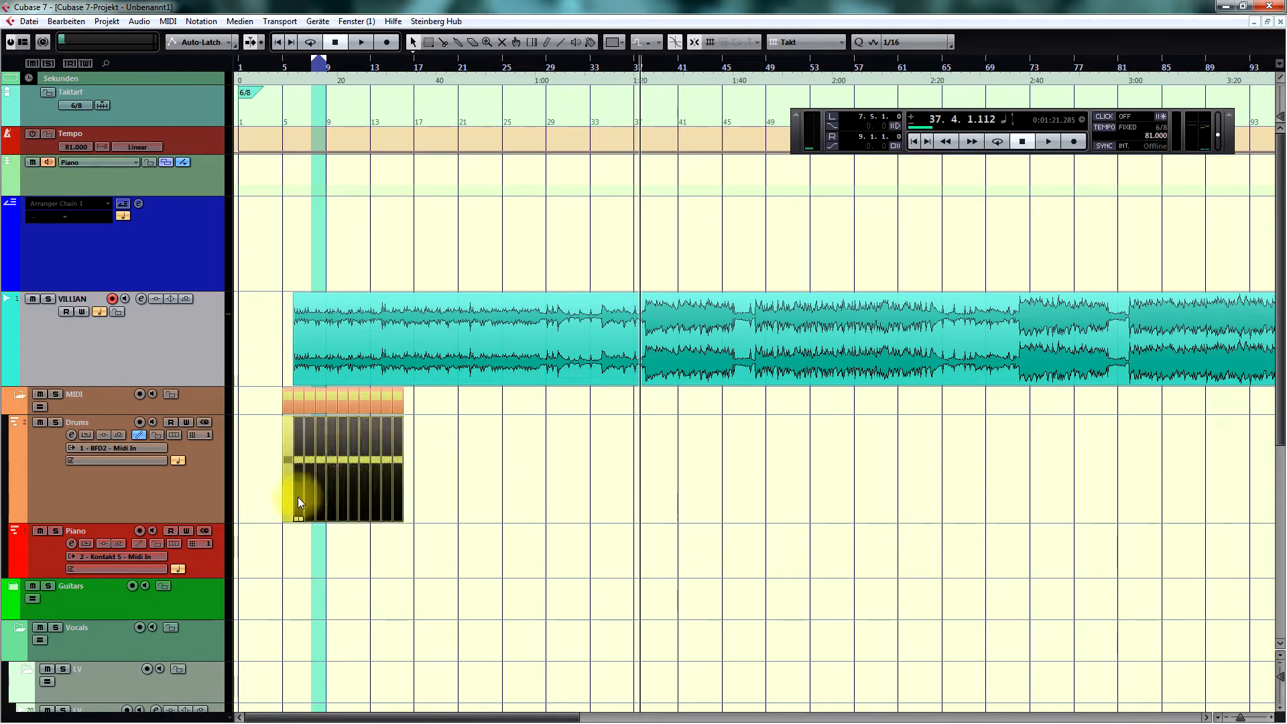
key("Delete")
key("h")
key("h")
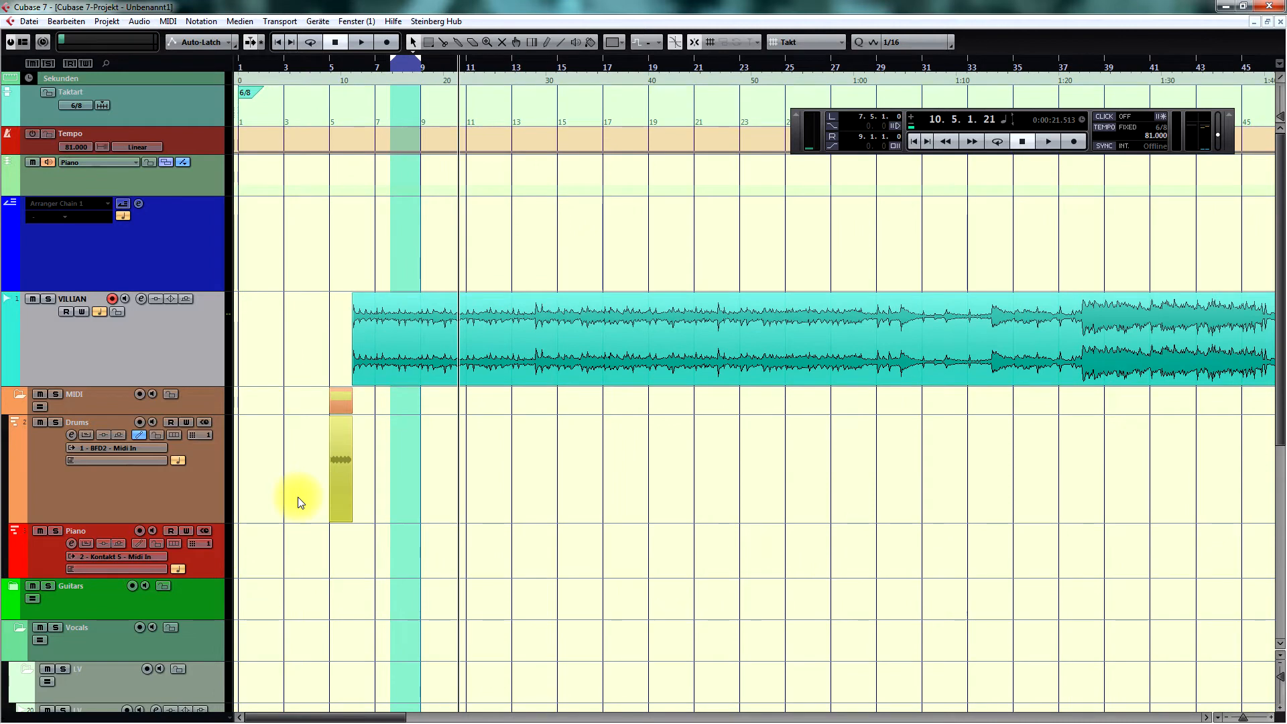
Examine the VILLIAN waveform along the timeline for changes between song sections.
key("g")
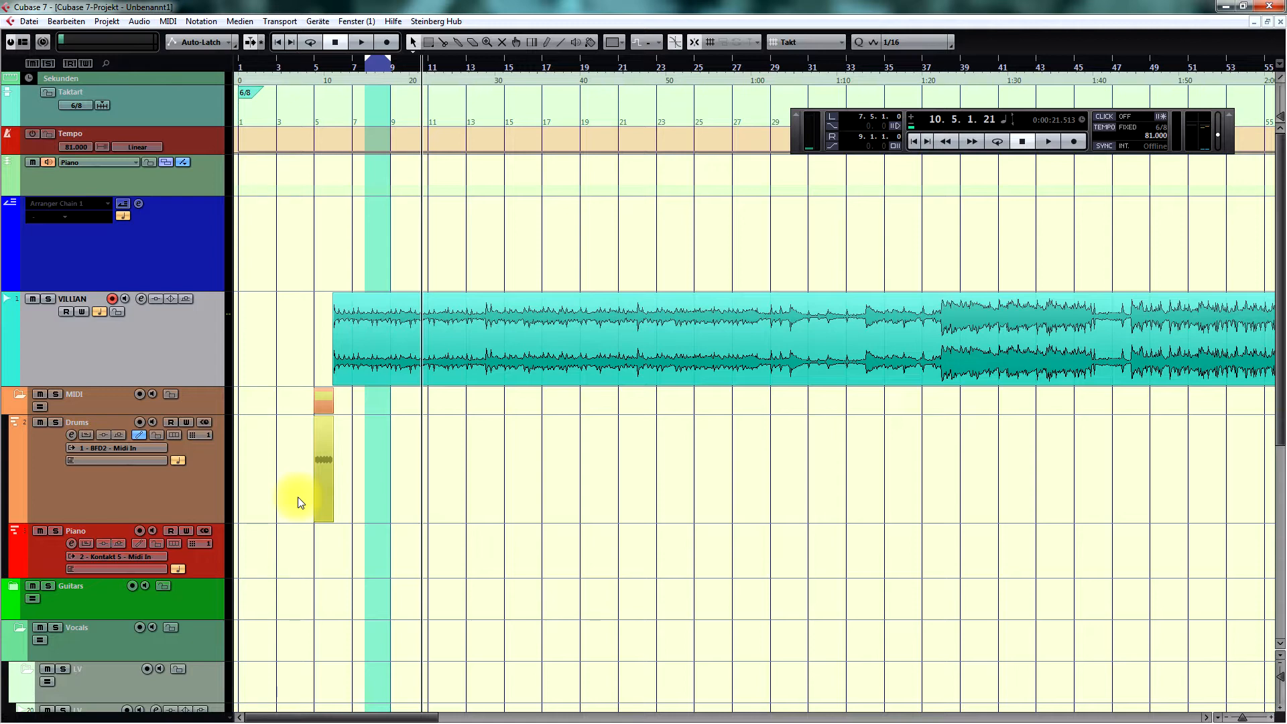
left_click(604, 490)
key("h")
key("h")
key("h")
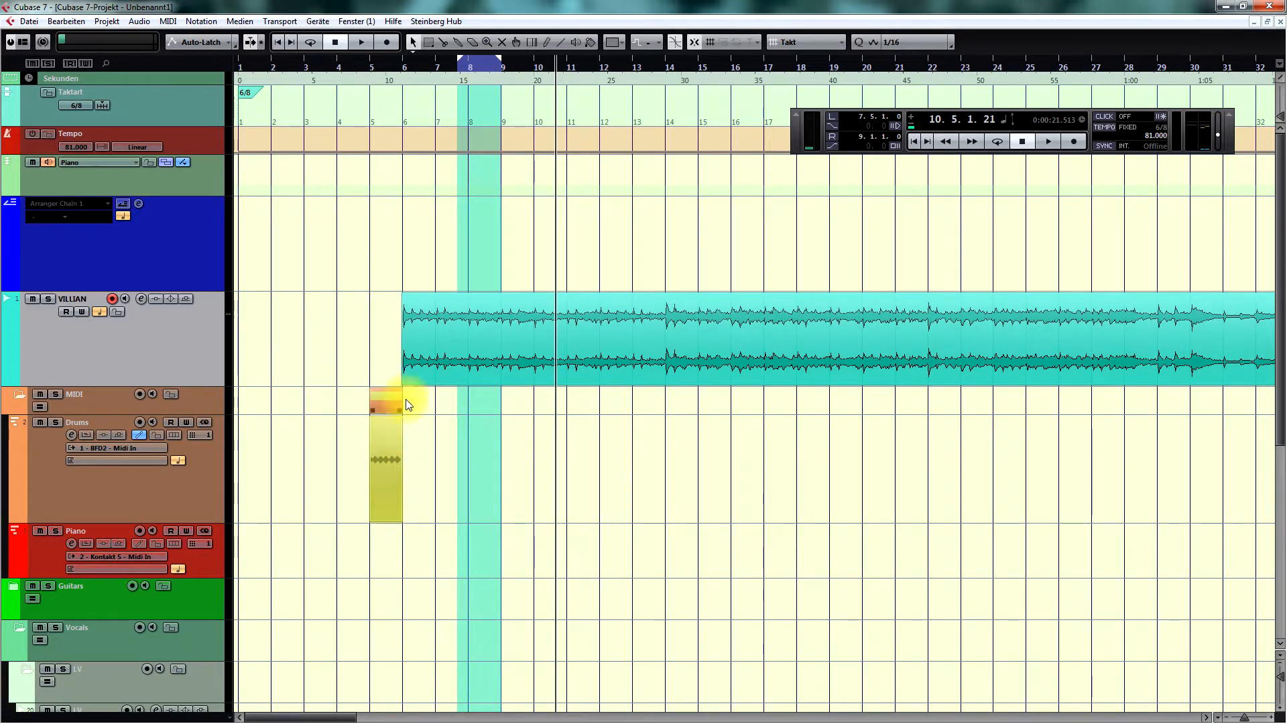
key("g")
key("g")
scroll(1077, 420, "right", 10)
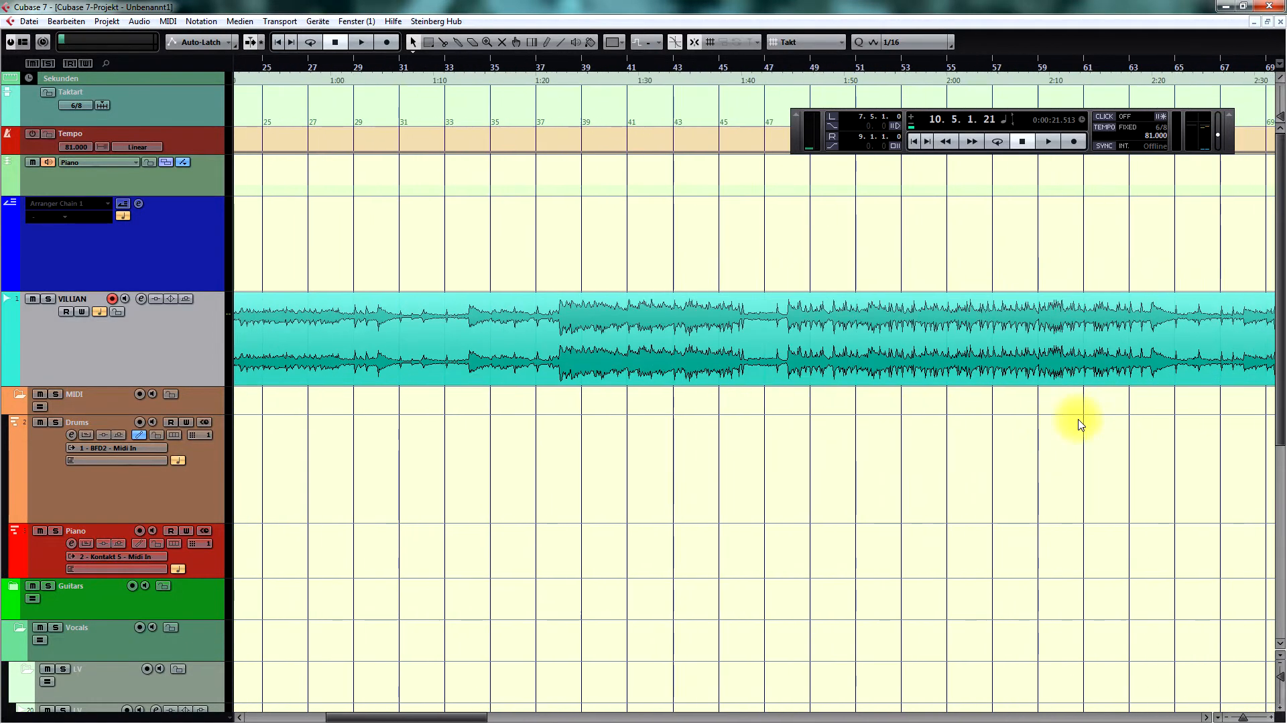
scroll(1040, 370, "left", 8)
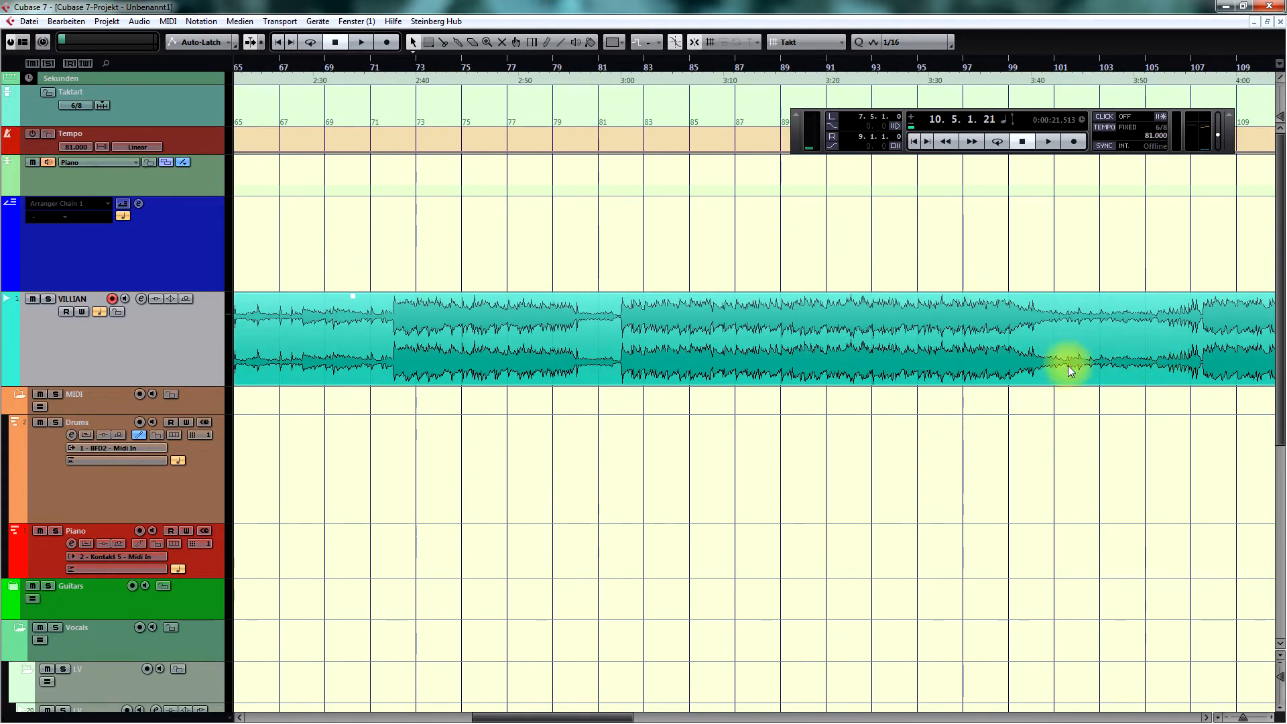
scroll(911, 472, "left", 2)
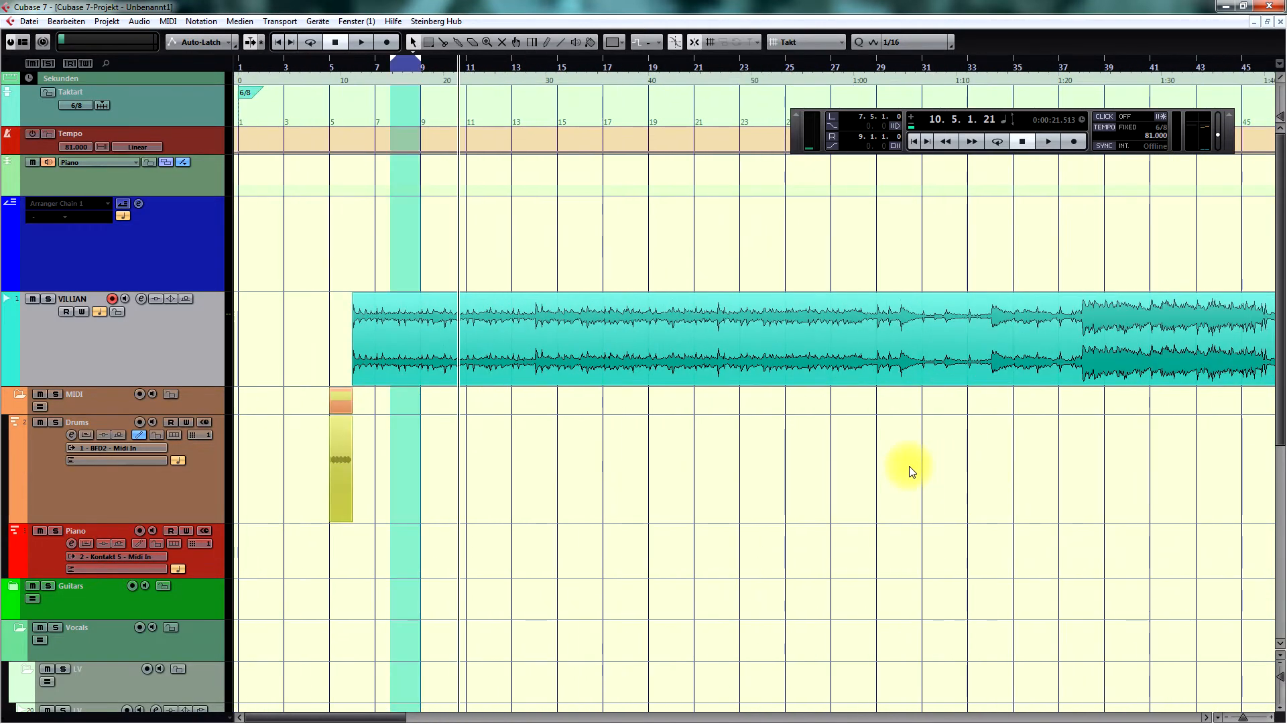
key("h")
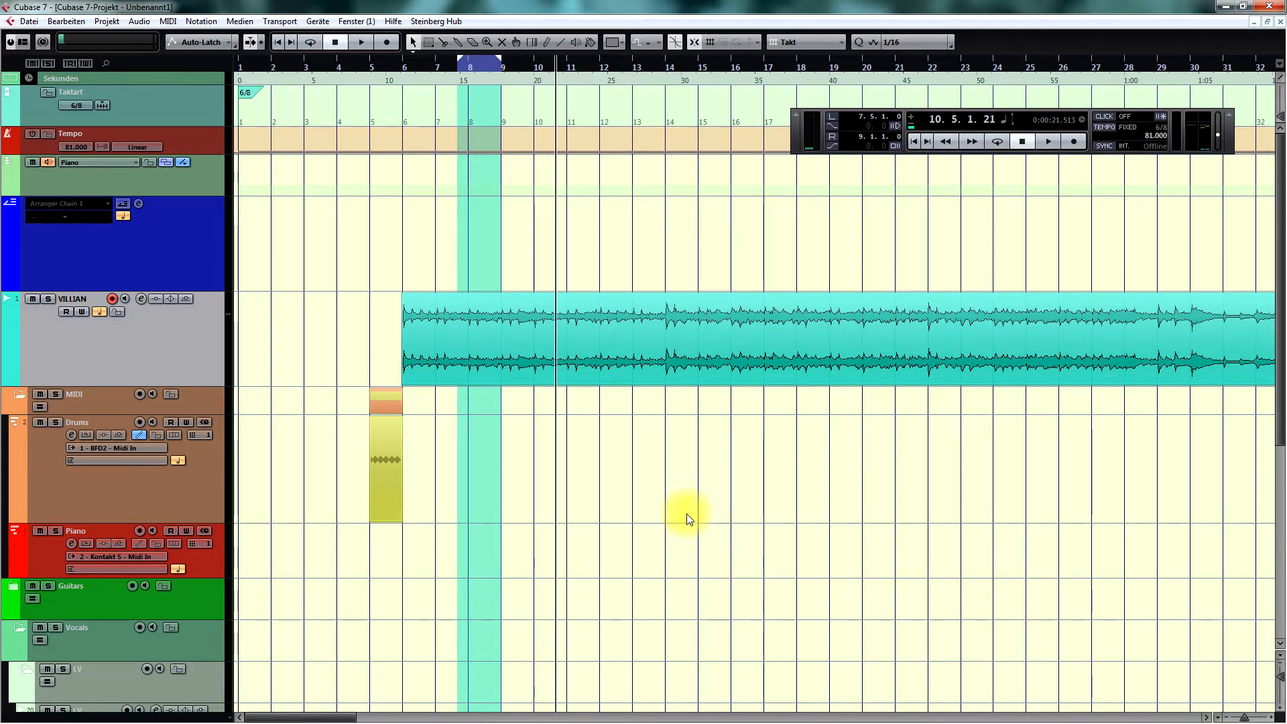
Play the VILLIAN audio from just before bar 6 and stop playback just after bar 14.
key("KP_Subtract")
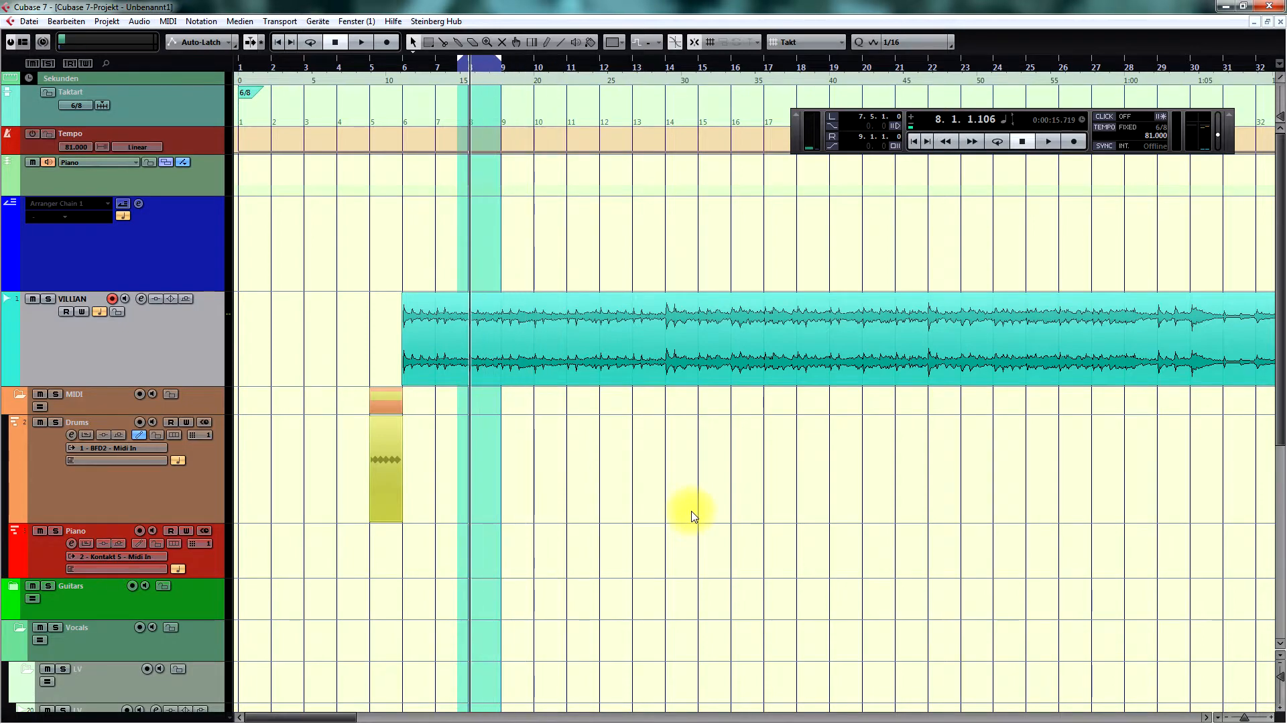
scroll(693, 516, "up", 3)
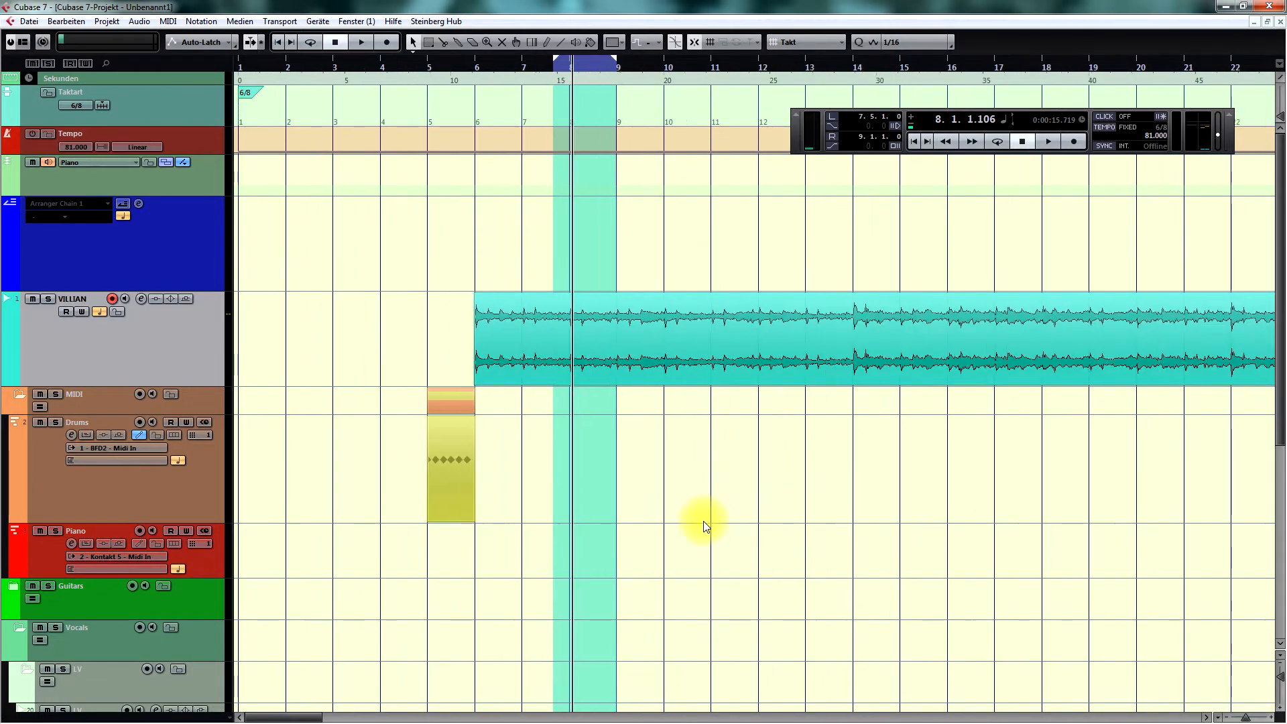
scroll(708, 510, "down", 1)
scroll(708, 509, "right", 3)
key("KP_Subtract")
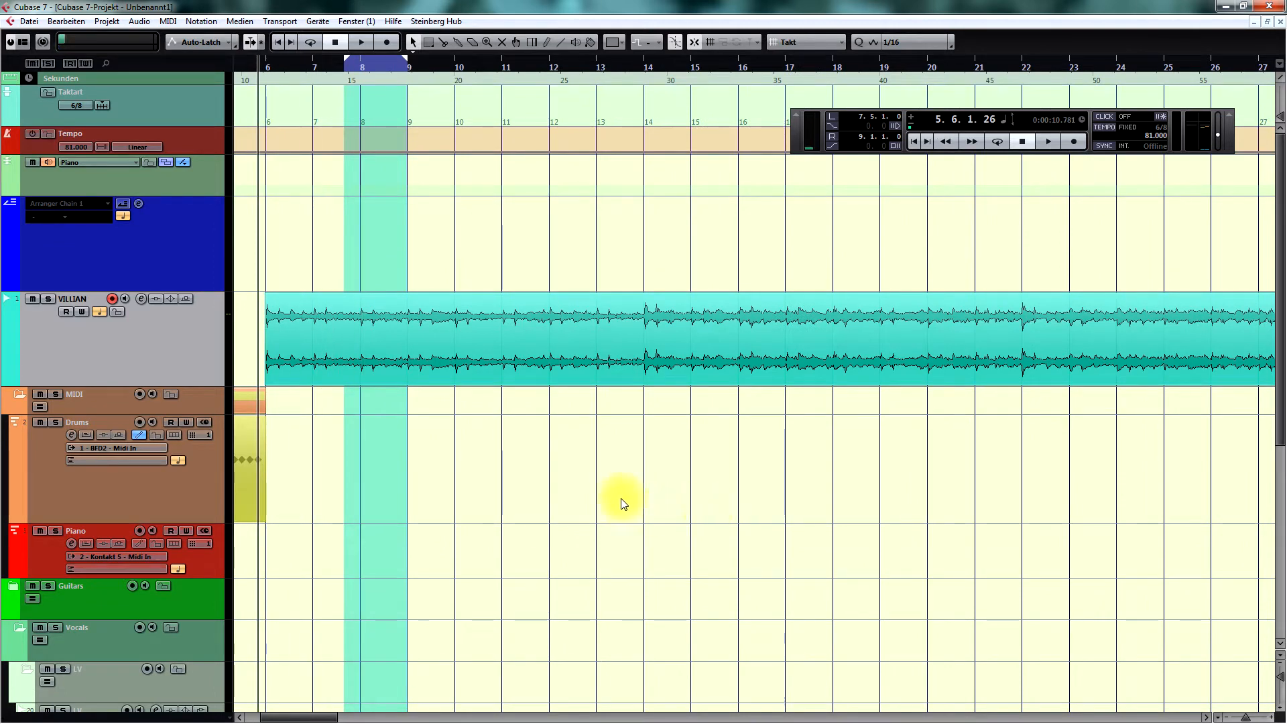
left_click(351, 343)
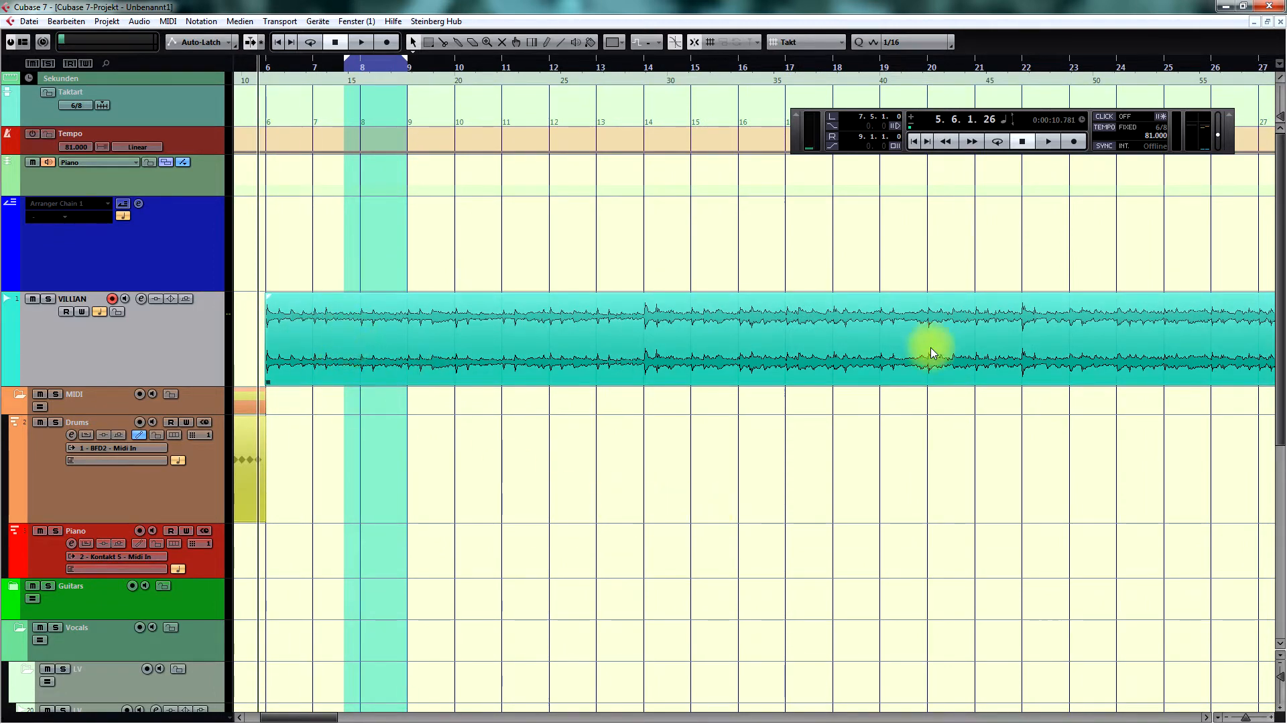
left_click(719, 470)
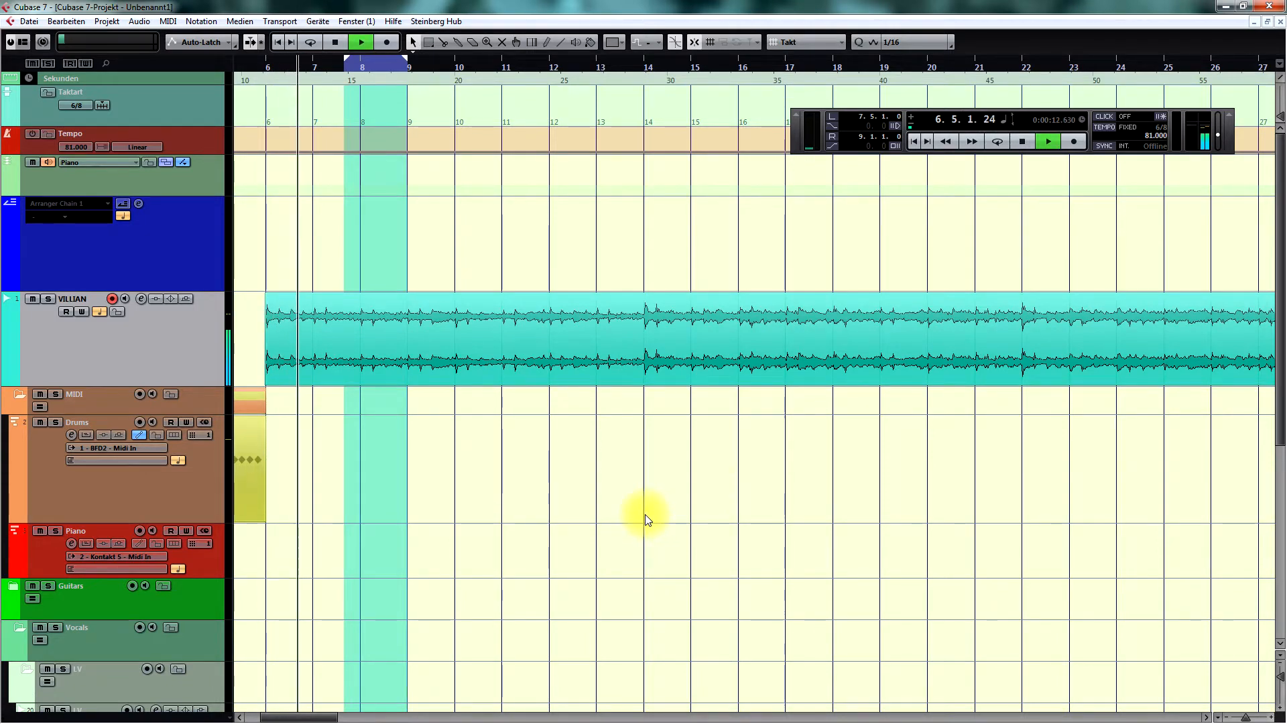
key("h")
scroll(655, 512, "right", 2)
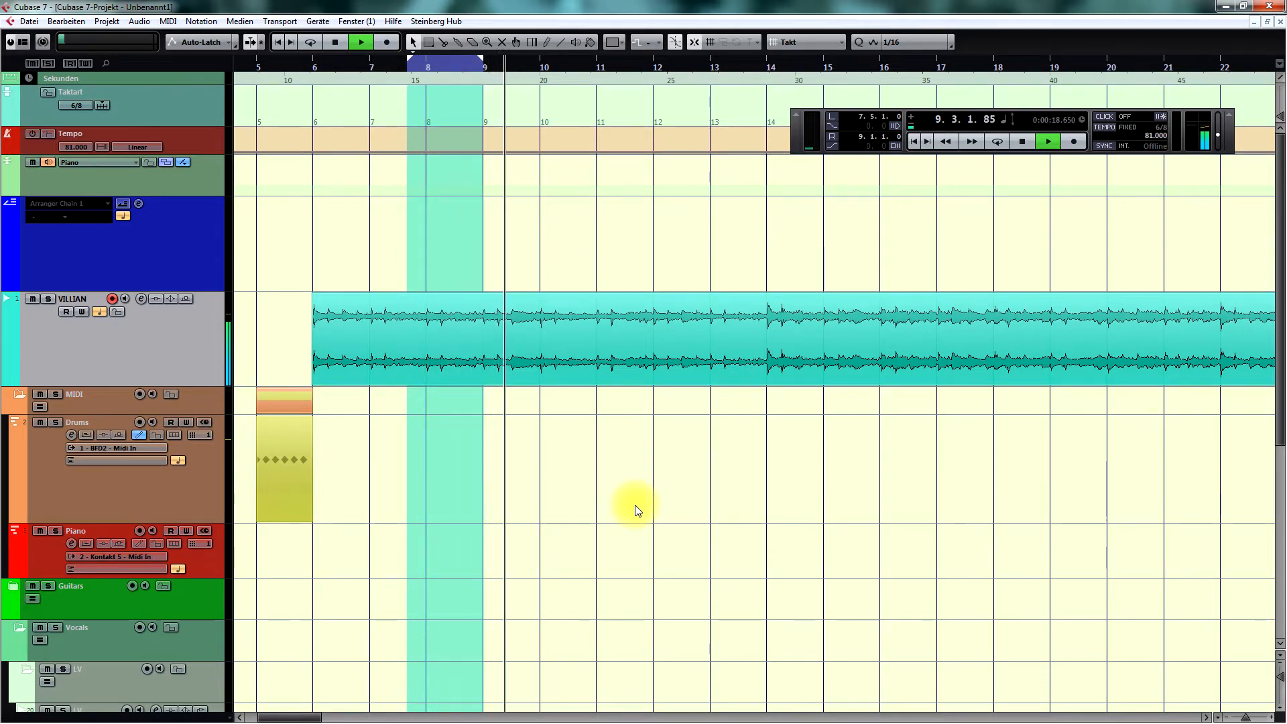
key("g")
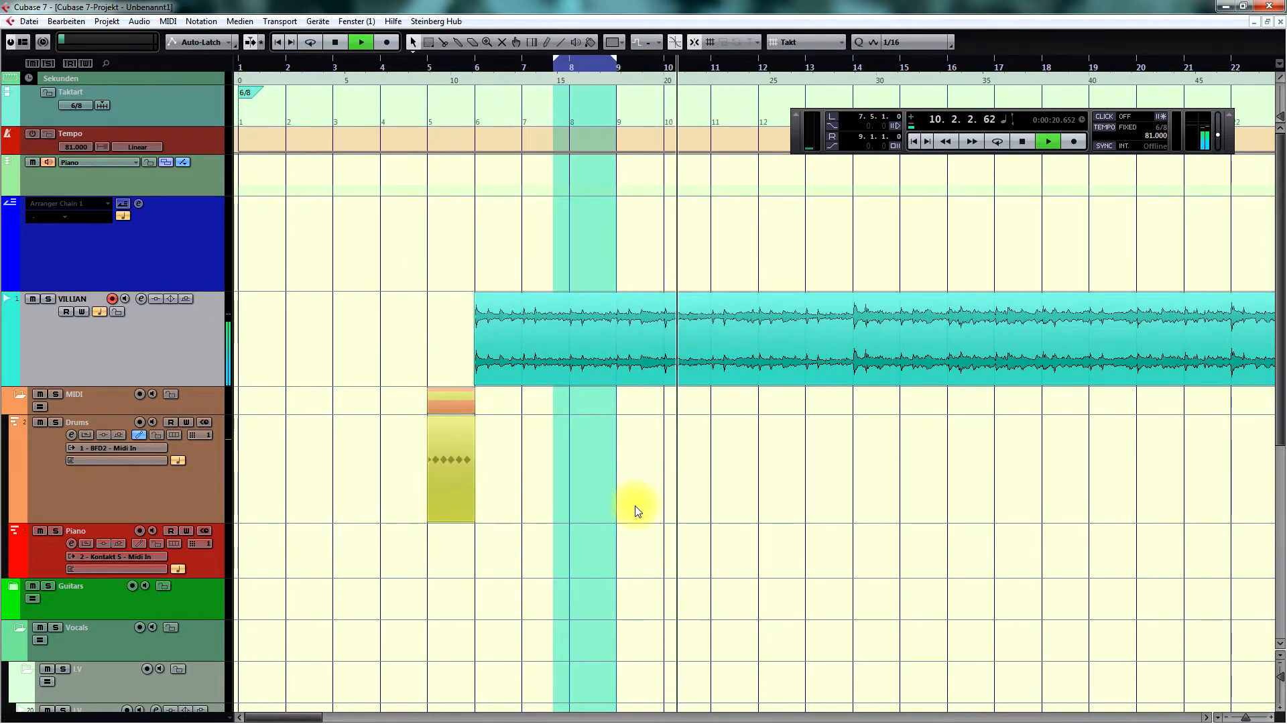
scroll(637, 511, "right", 5)
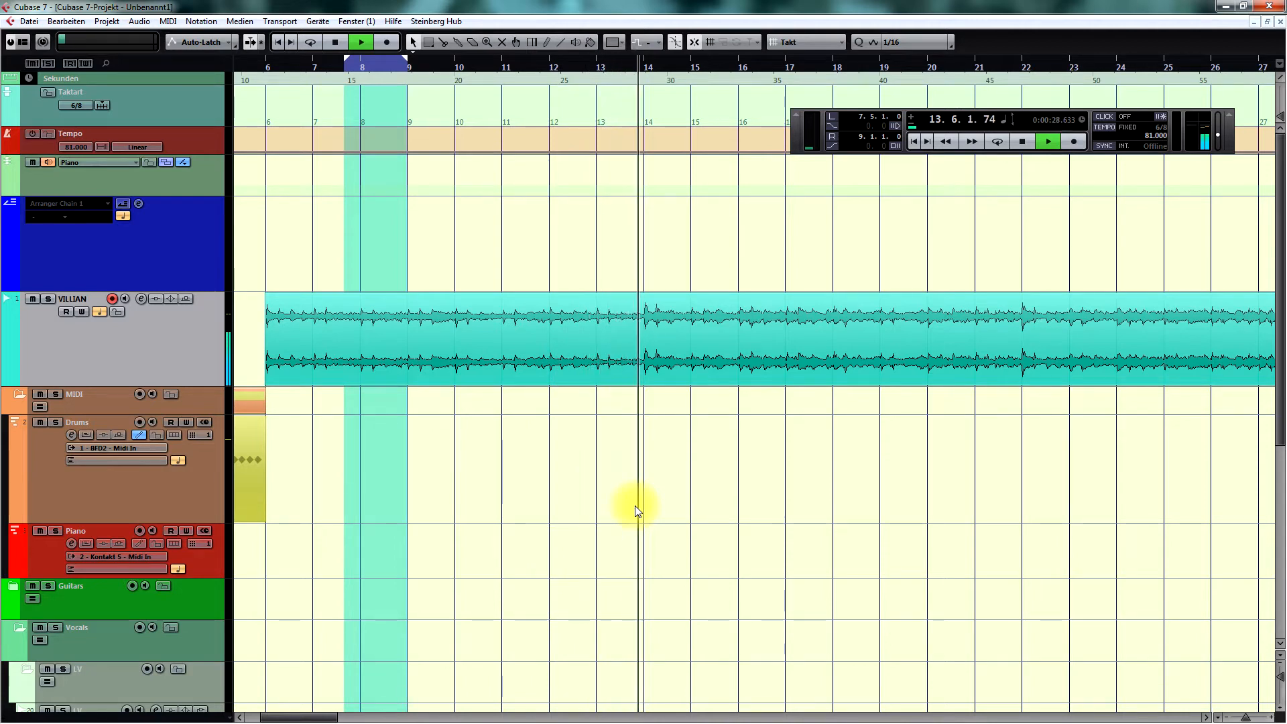
key("space")
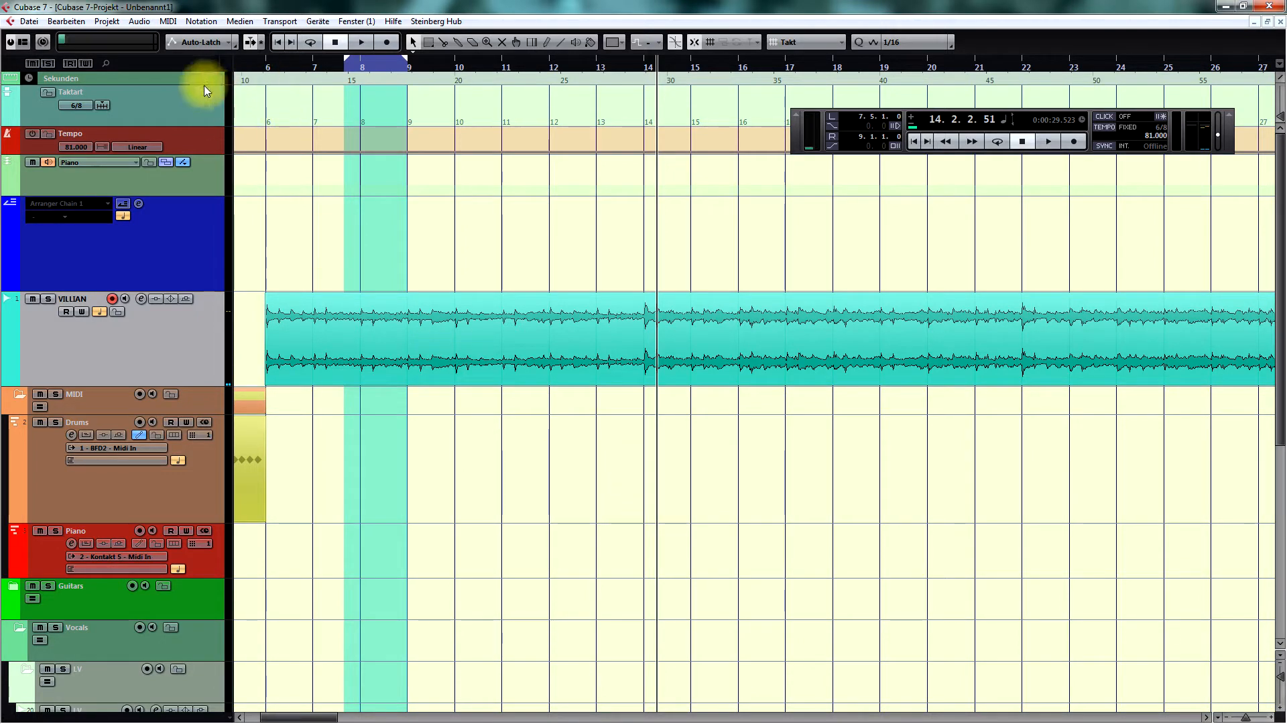
Split the VILLIAN audio at bar 14 and colour the section from bar 6 to bar 14 green.
left_click(270, 67)
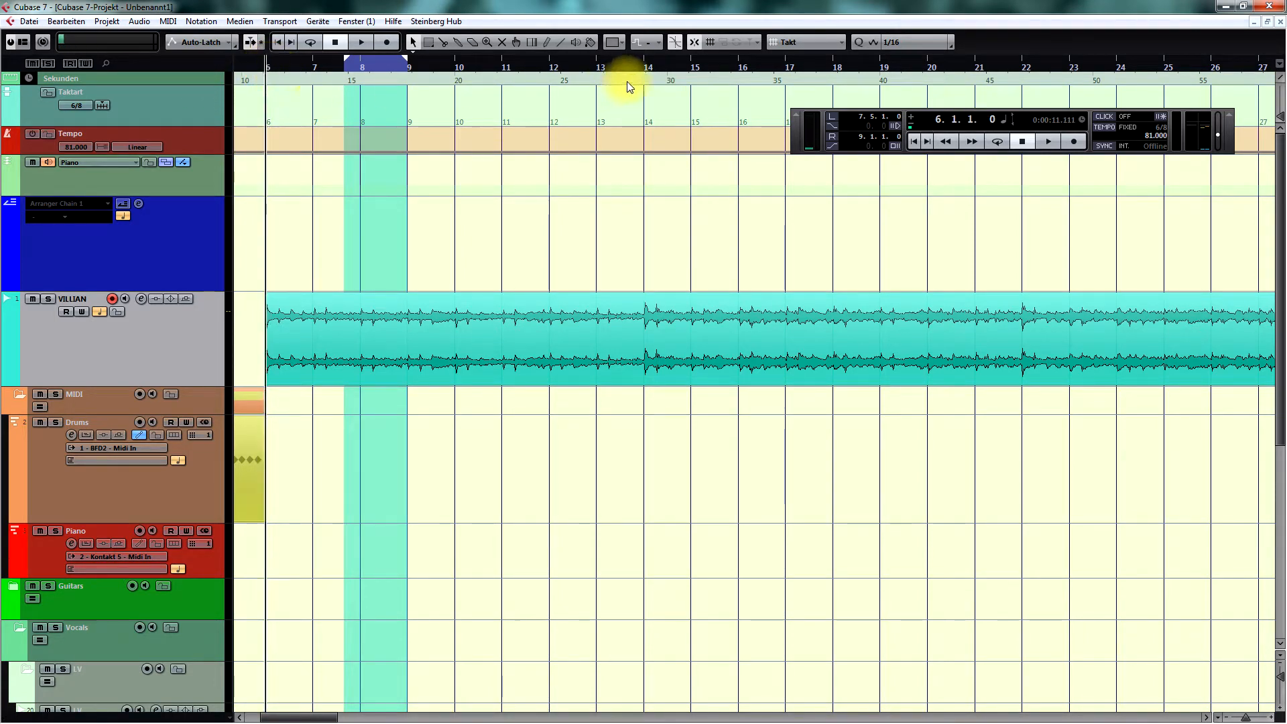
left_click_drag(651, 65, 646, 66)
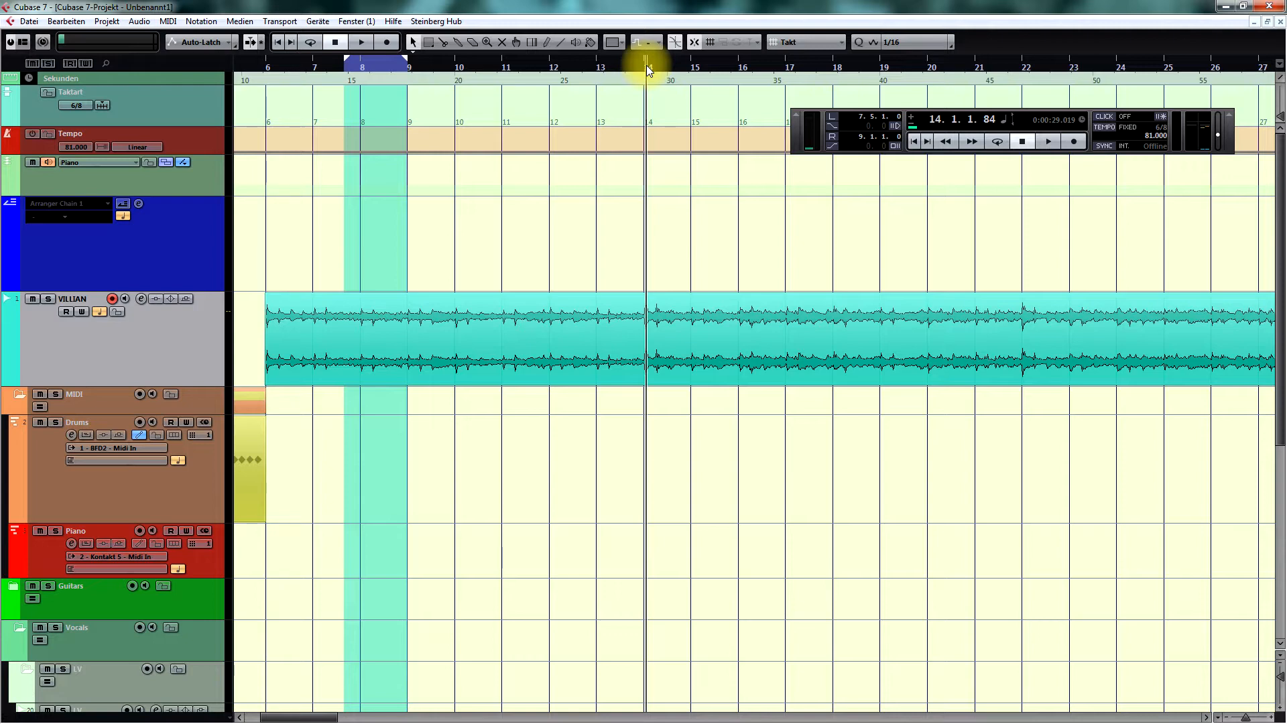
left_click(646, 66)
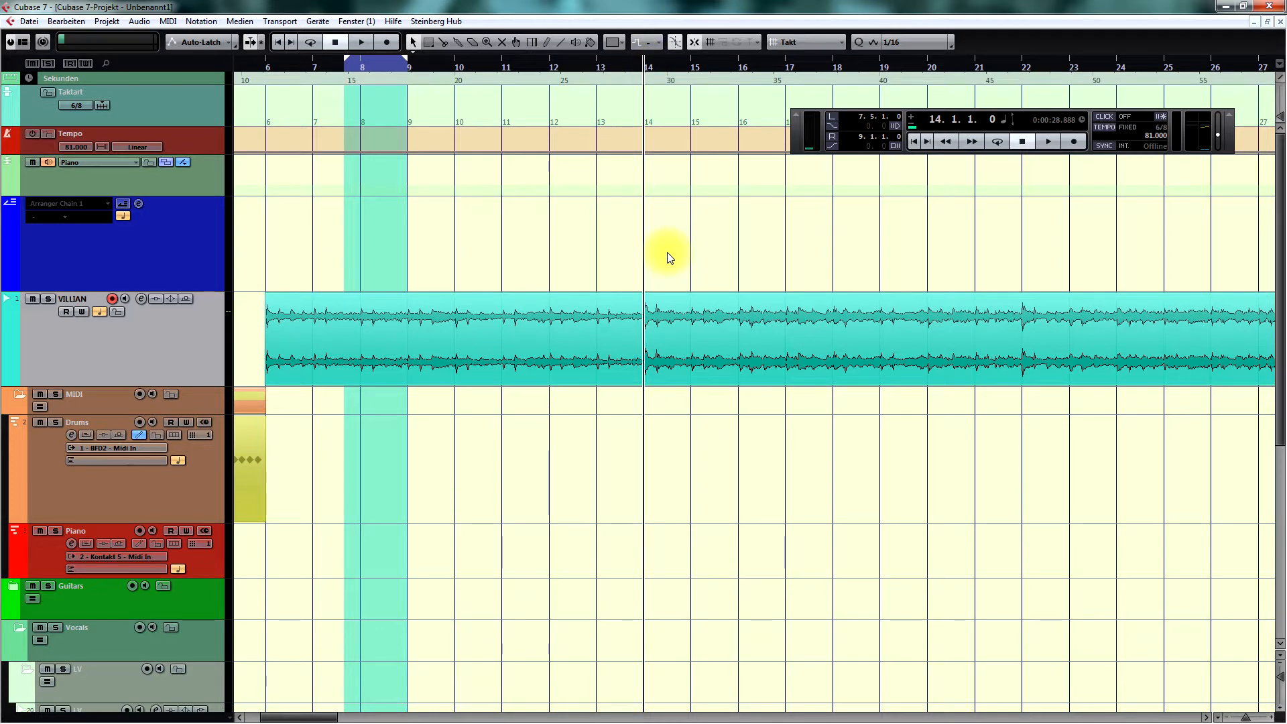
left_click(596, 369)
left_click(621, 41)
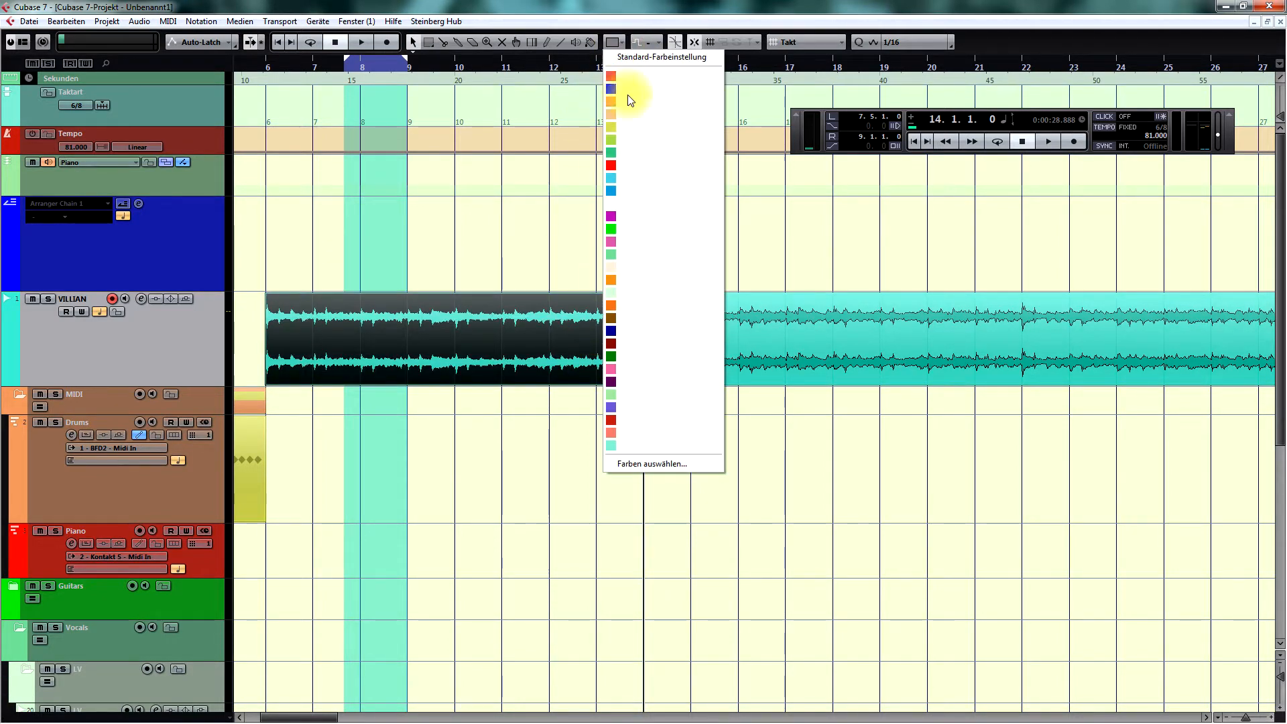
left_click(676, 234)
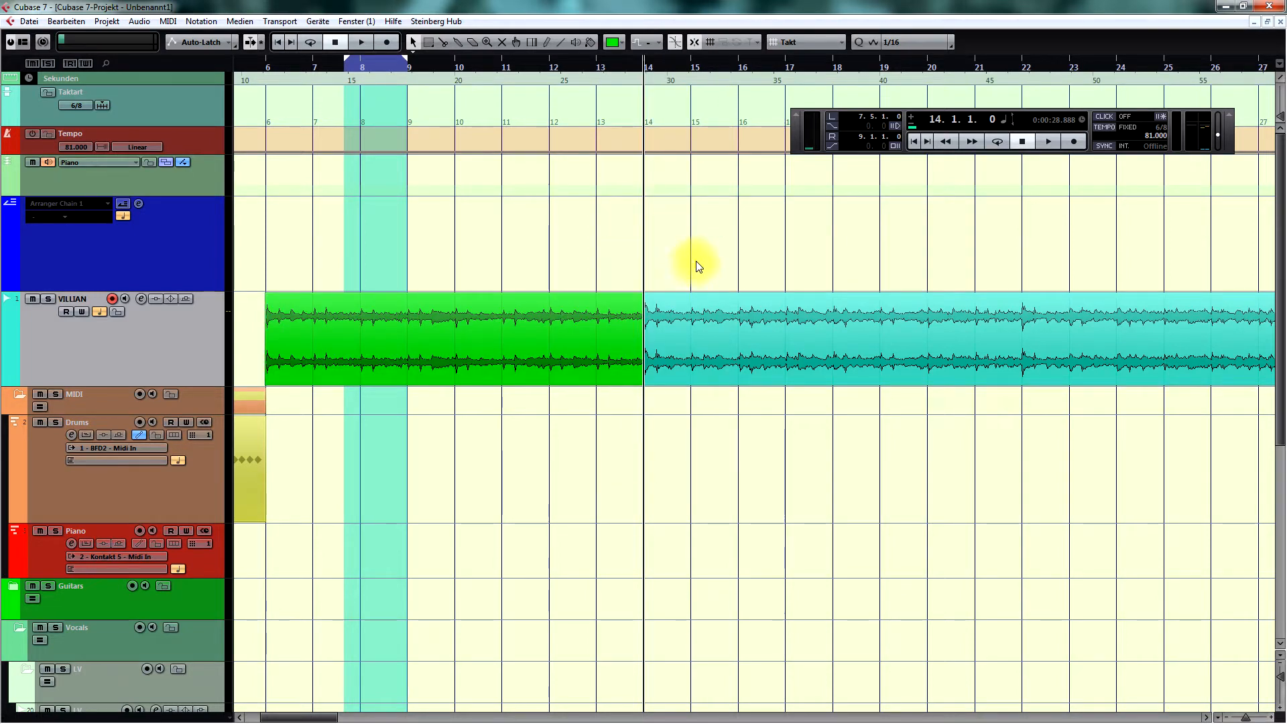
scroll(718, 262, "down", 2)
scroll(710, 259, "up", 2)
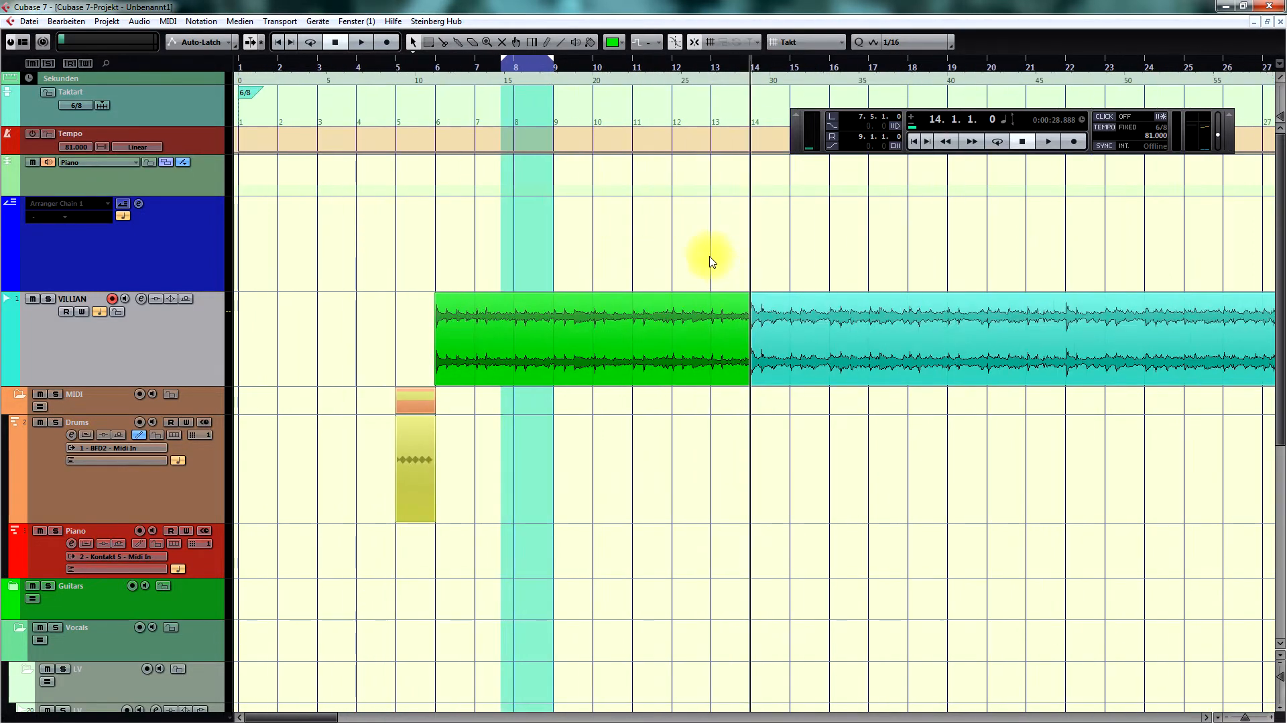
left_click(638, 277)
left_click(578, 313)
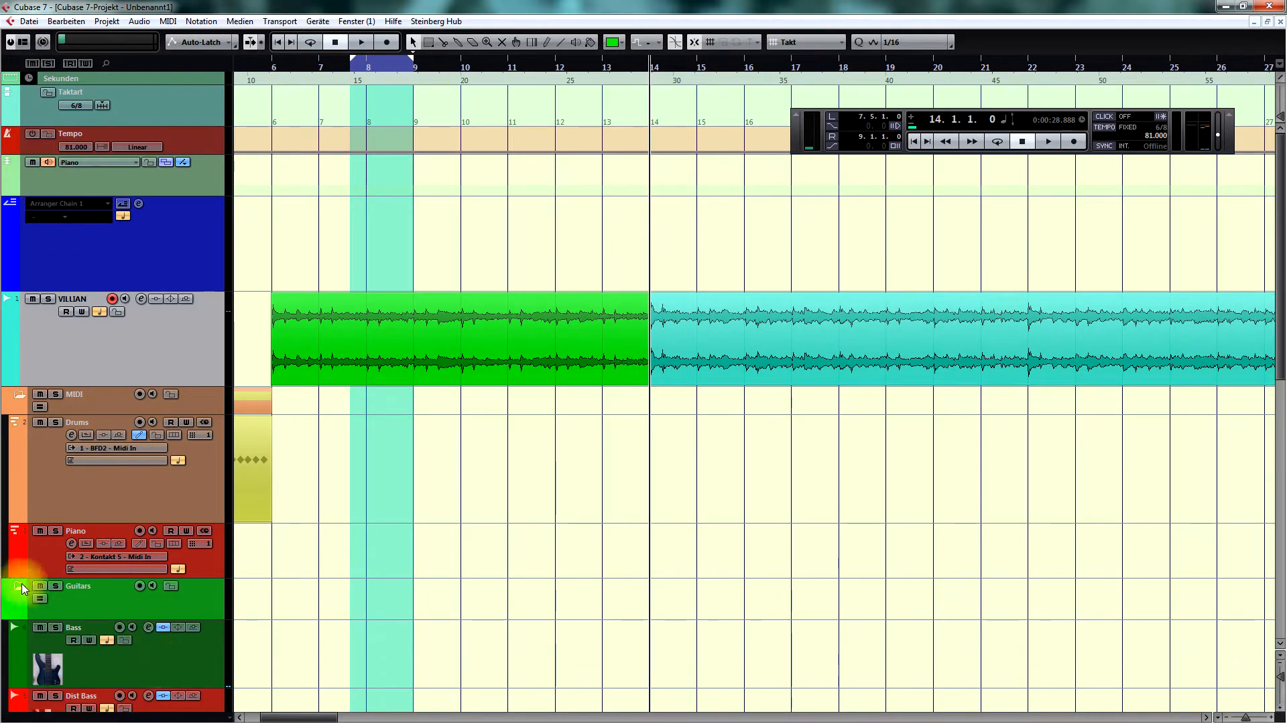
left_click(13, 586)
left_click(548, 318)
scroll(657, 249, "down", 1)
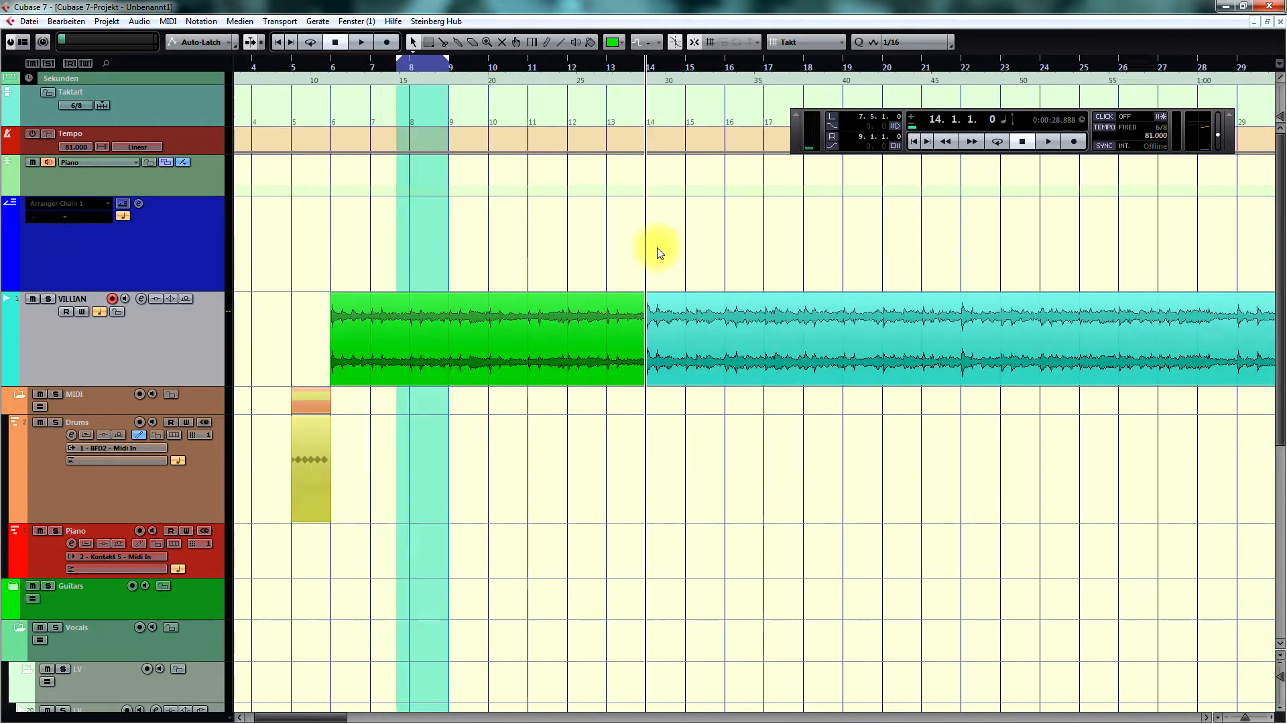
Move the playback position back to bar 13 and play the song across the split at bar 14.
scroll(657, 249, "right", 3)
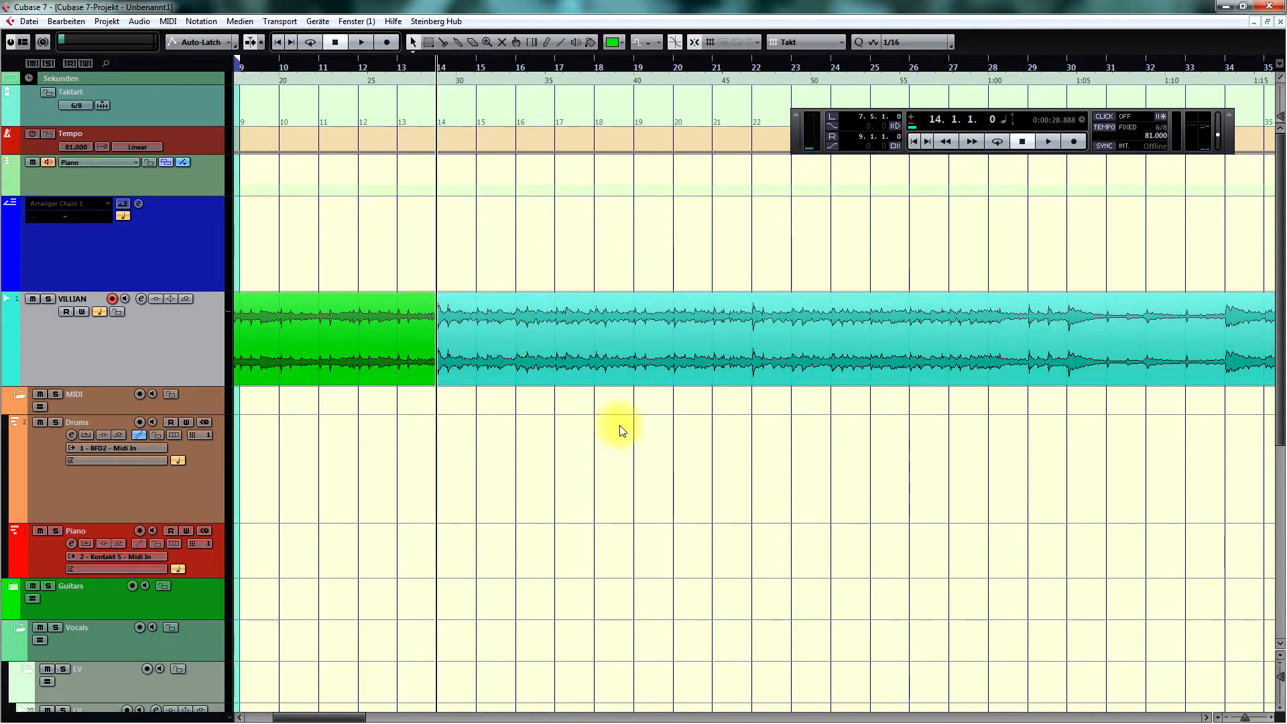
key("h")
key("KP_Subtract")
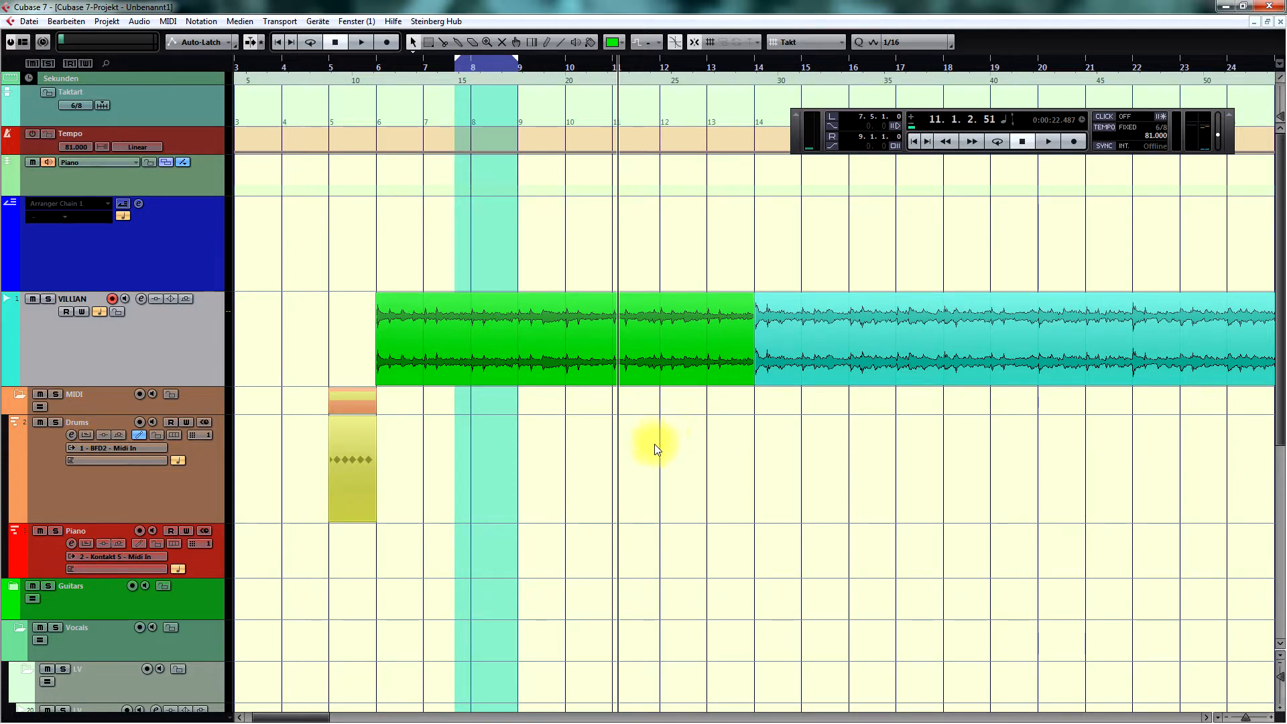
scroll(667, 455, "right", 5)
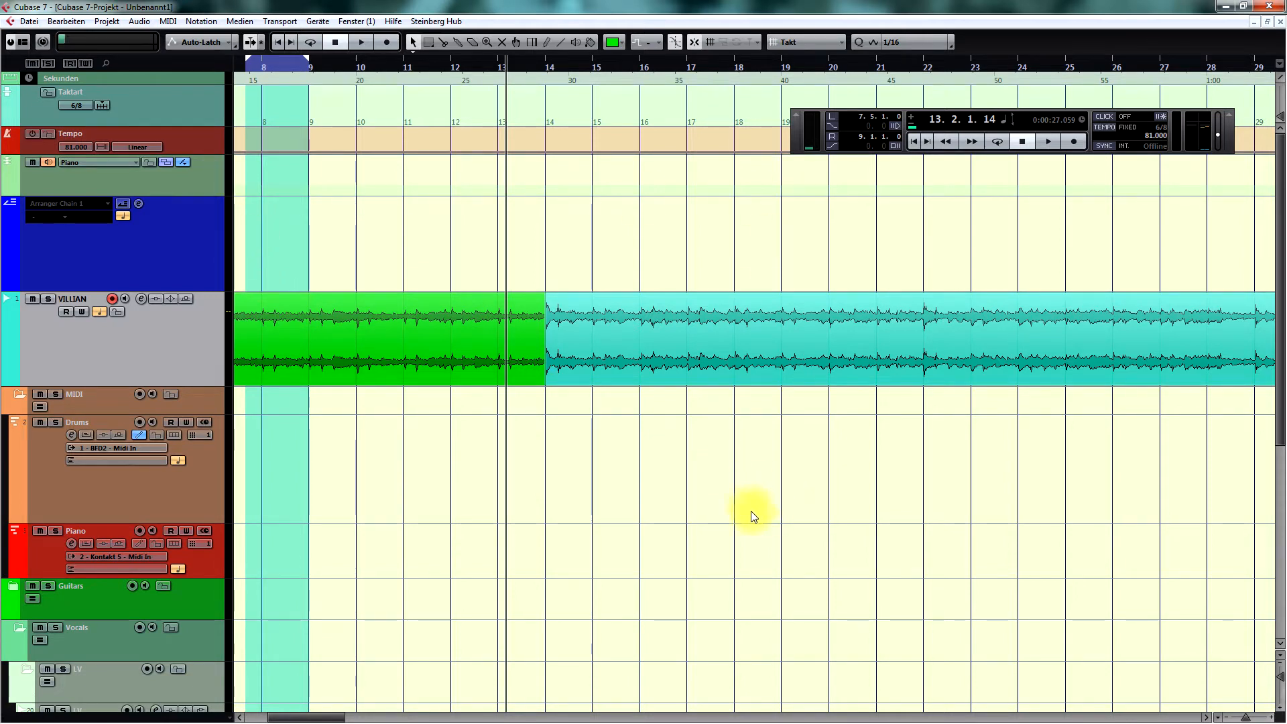
key("space")
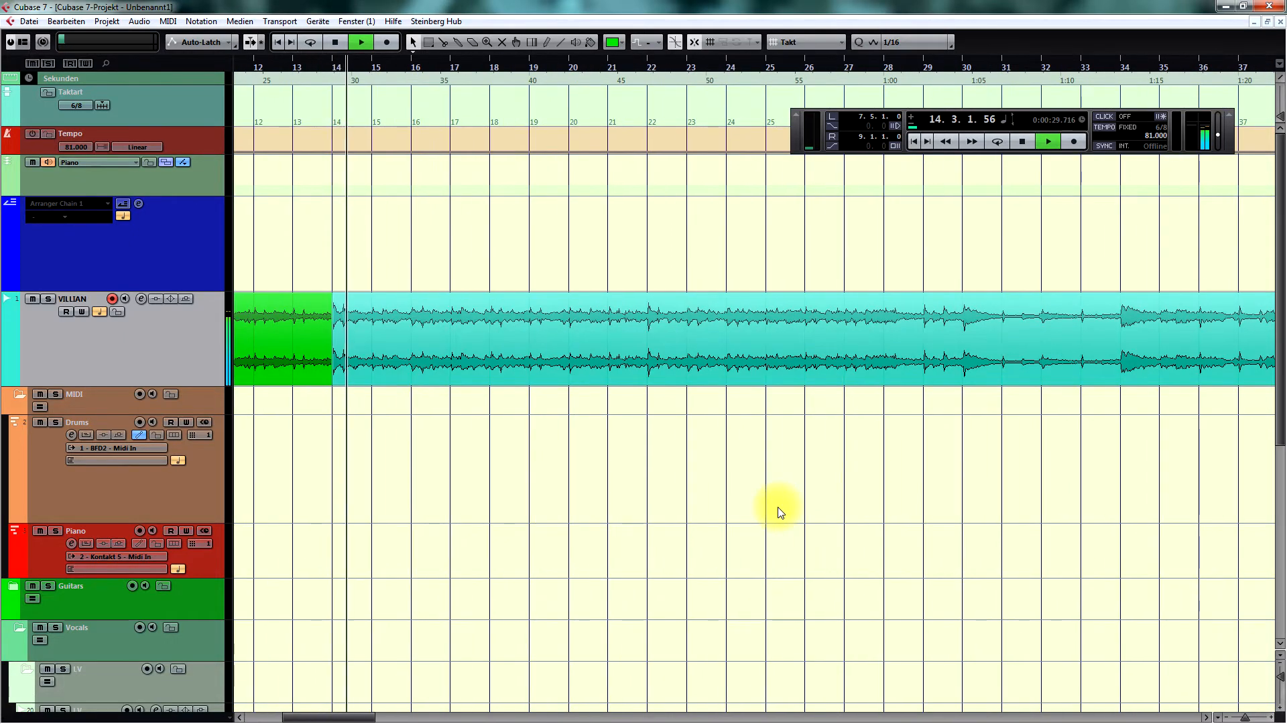
key("g")
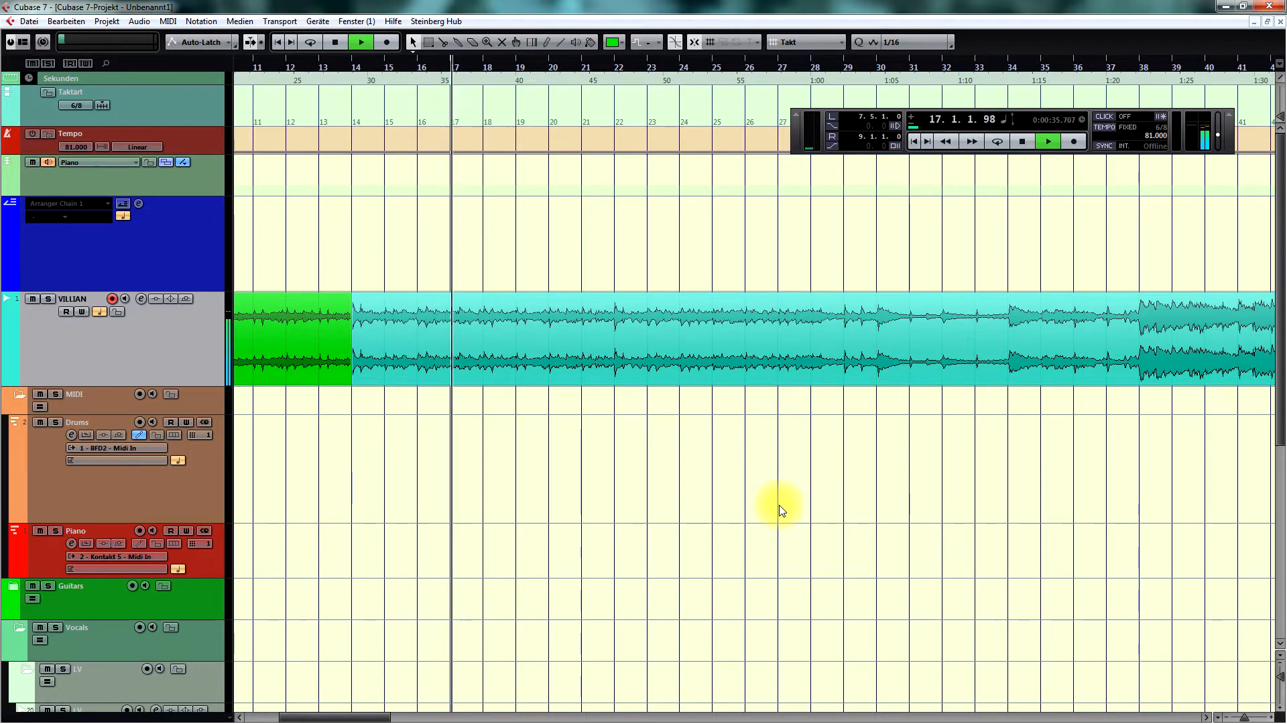
Hide the floating transport panel and let the song play on, stopping just after bar 22.
key("F2")
key("h")
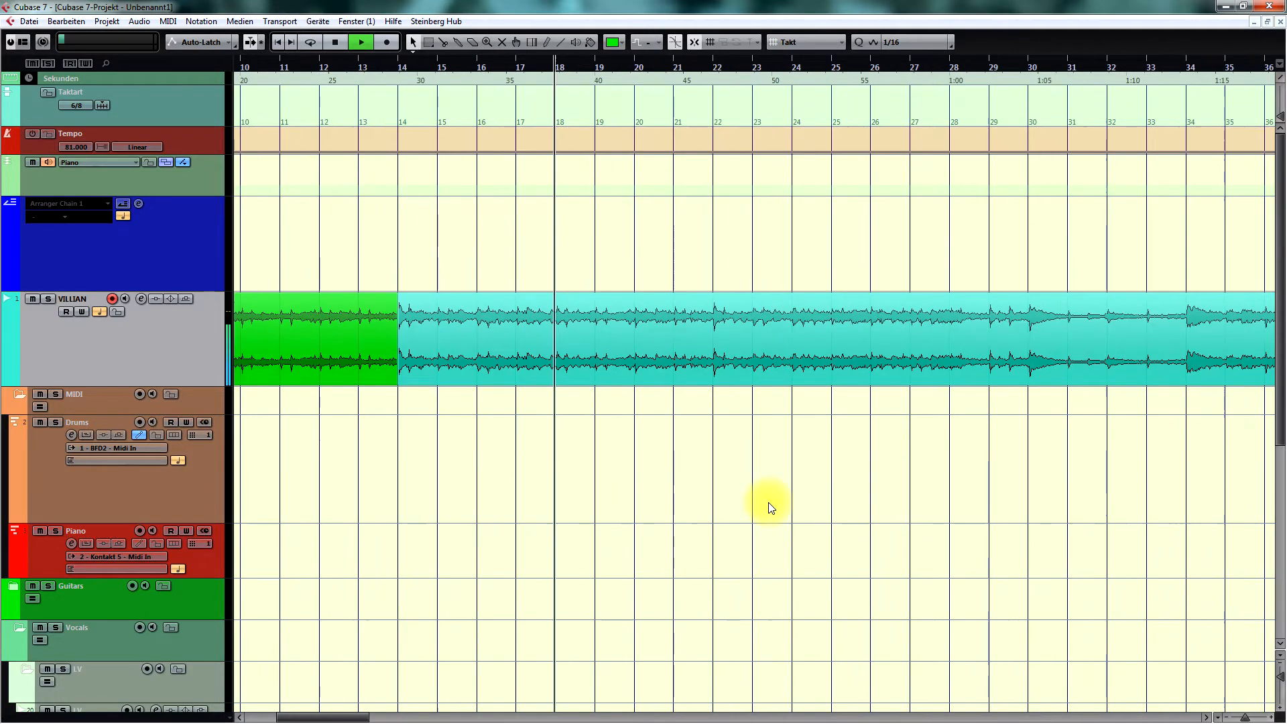
scroll(757, 498, "right", 1)
scroll(749, 497, "left", 3)
scroll(750, 497, "right", 3)
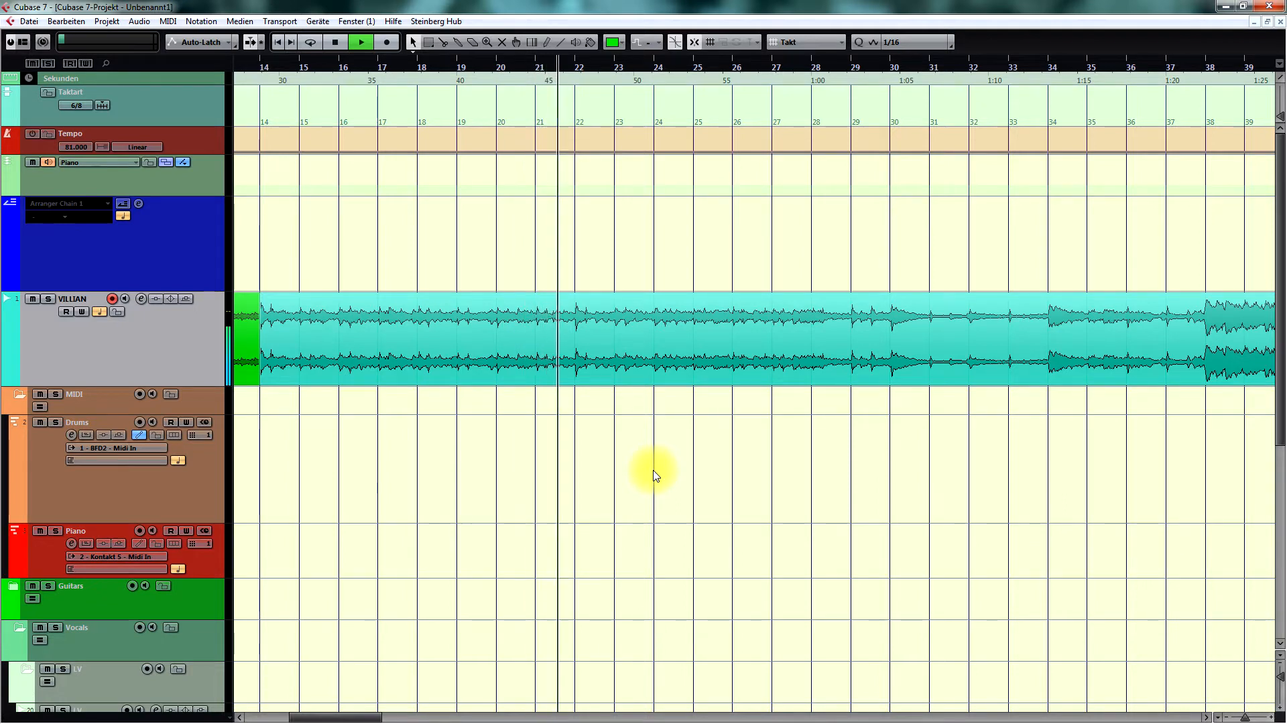
key("space")
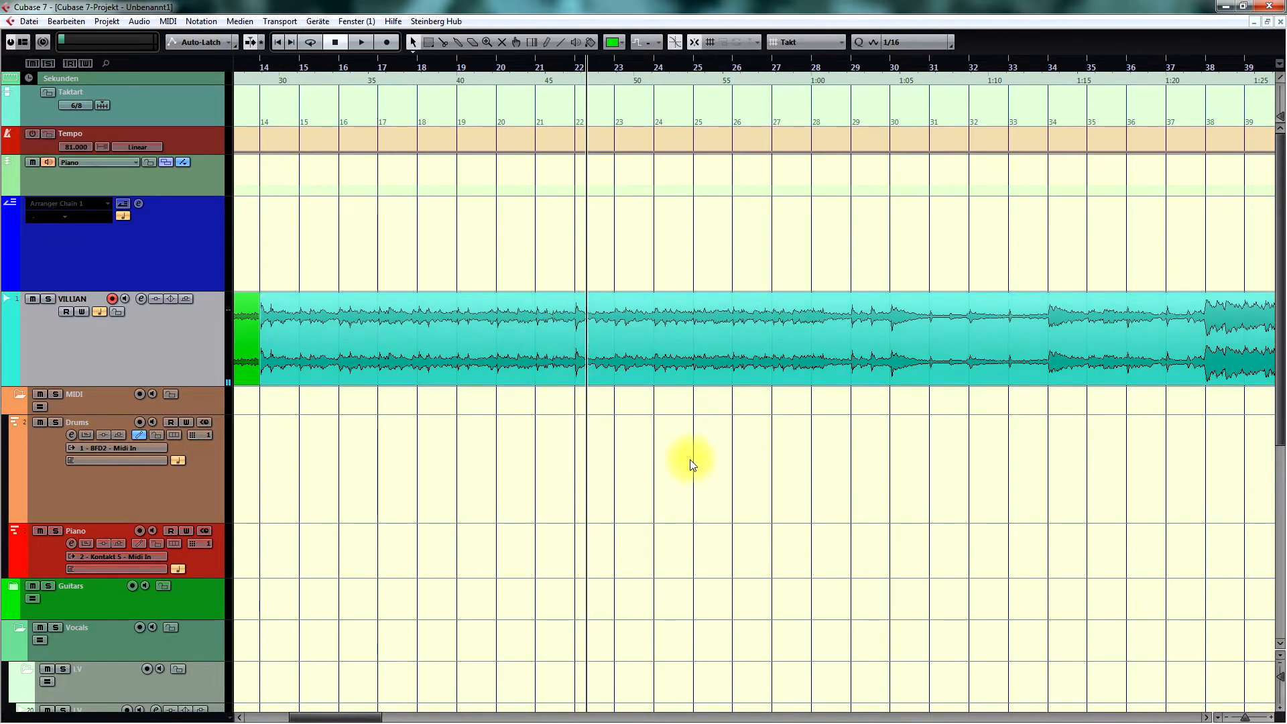
Move the playback position back to just before bar 21, play the song on and stop shortly before bar 32.
key("KP_Subtract")
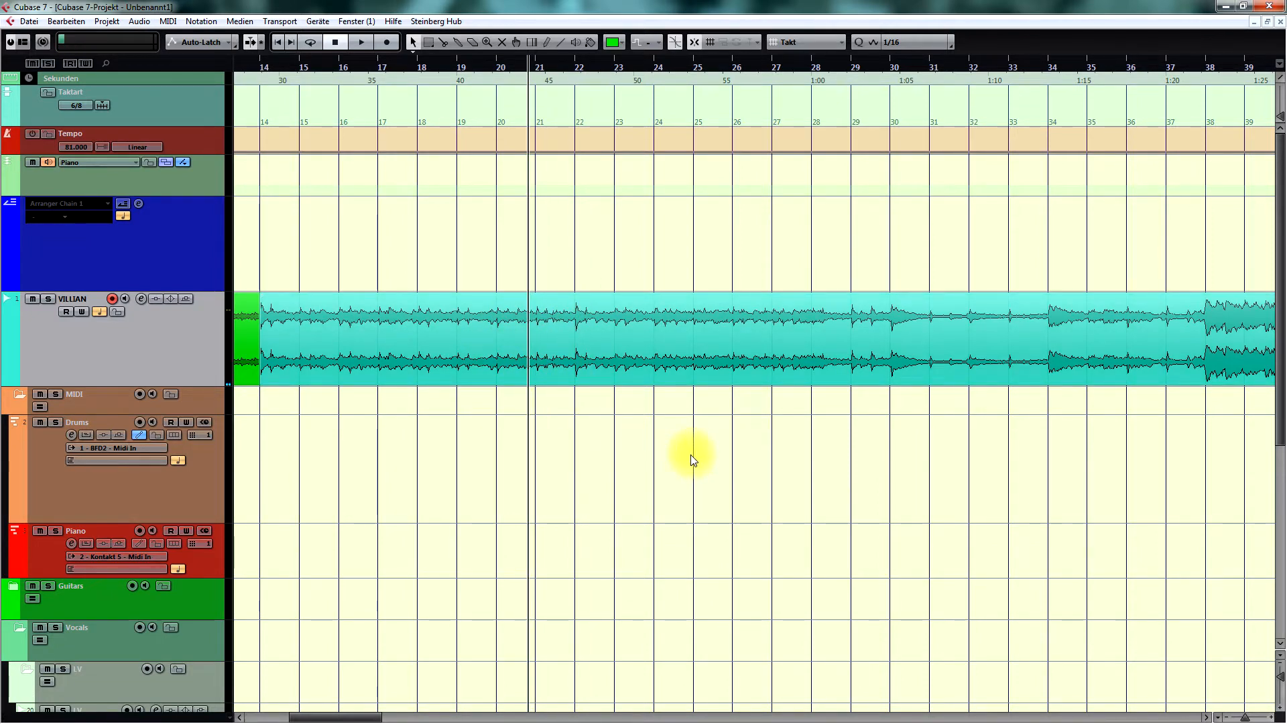
key("space")
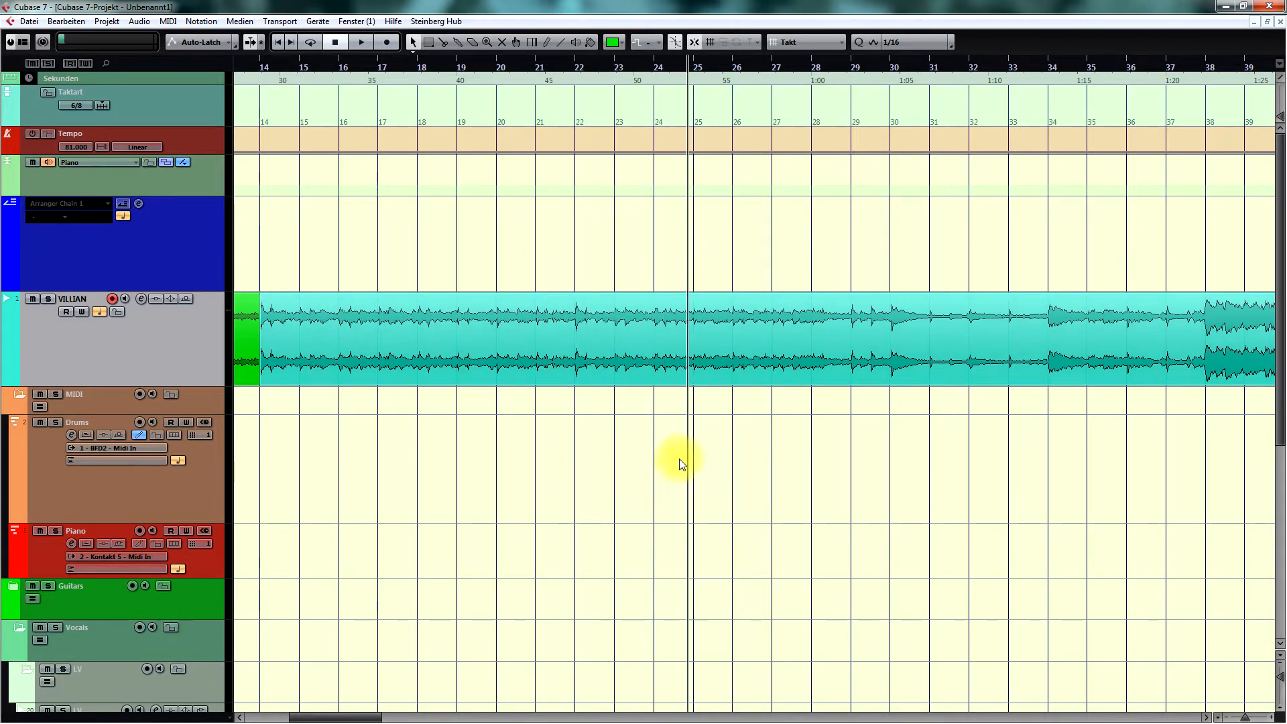
key("g")
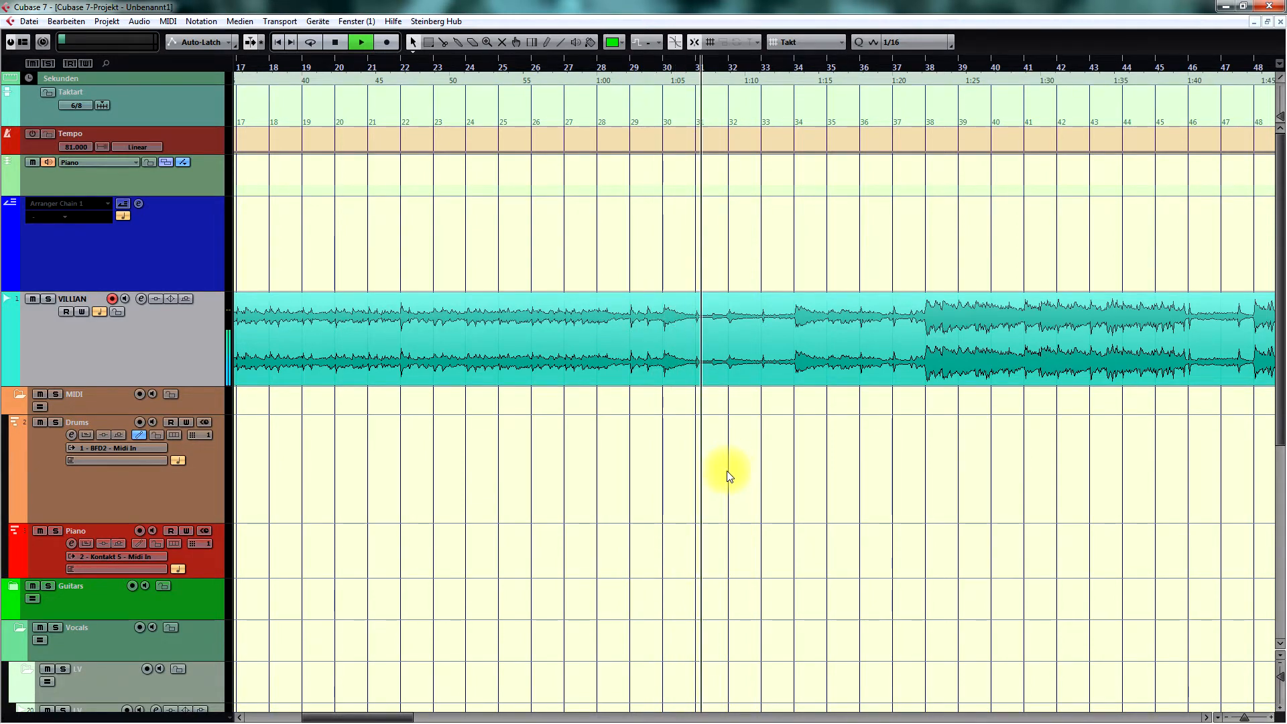
key("g")
key("space")
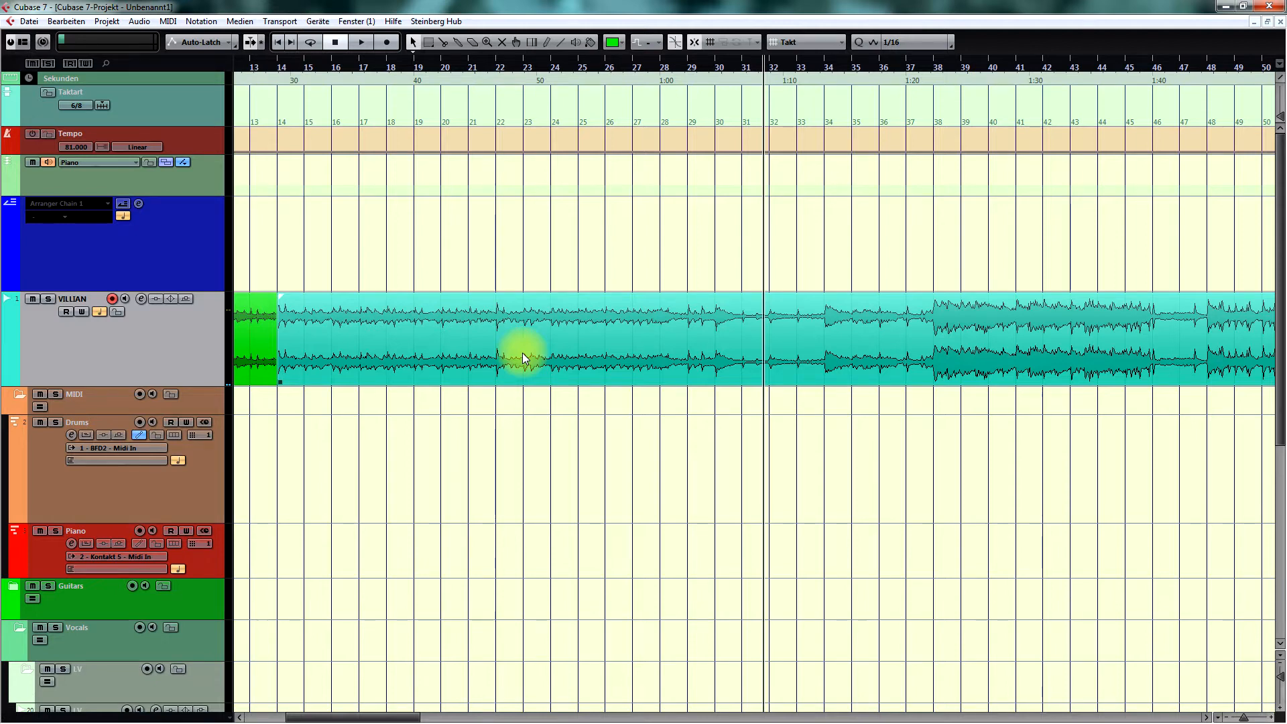
Split the VILLIAN audio at bar 30.
scroll(601, 364, "right", 4)
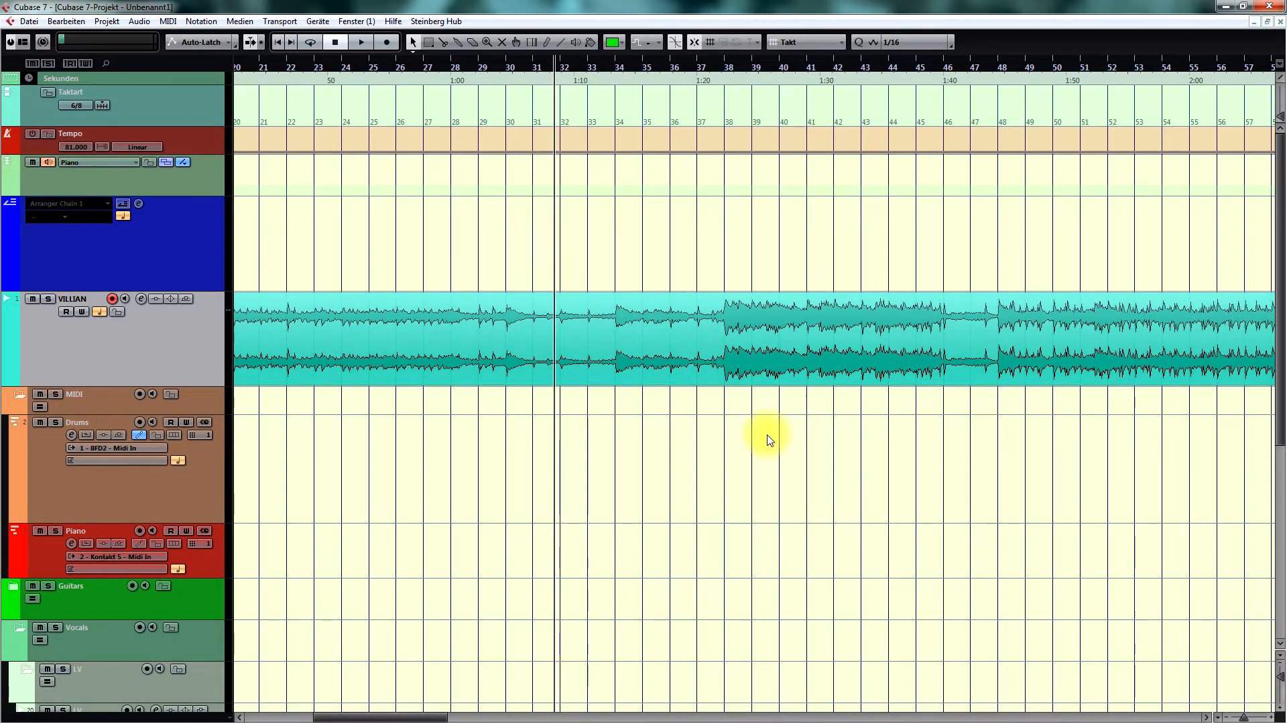
key("3")
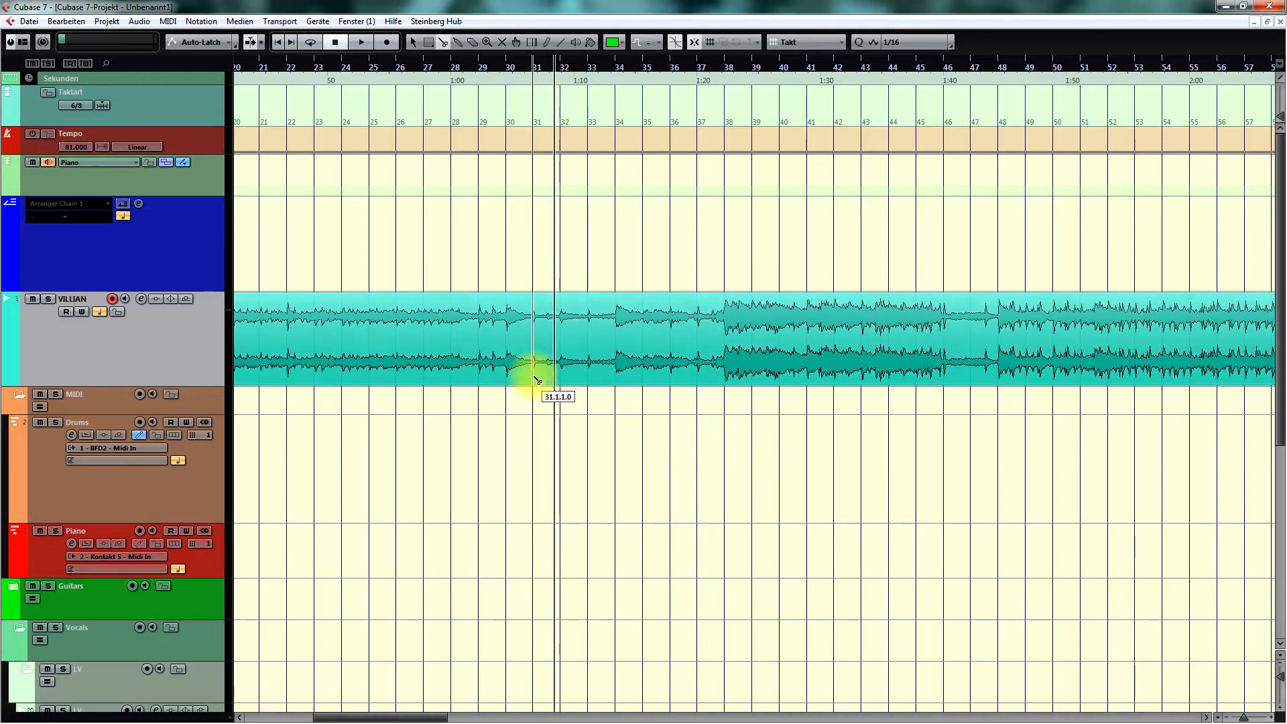
left_click(505, 336)
key("1")
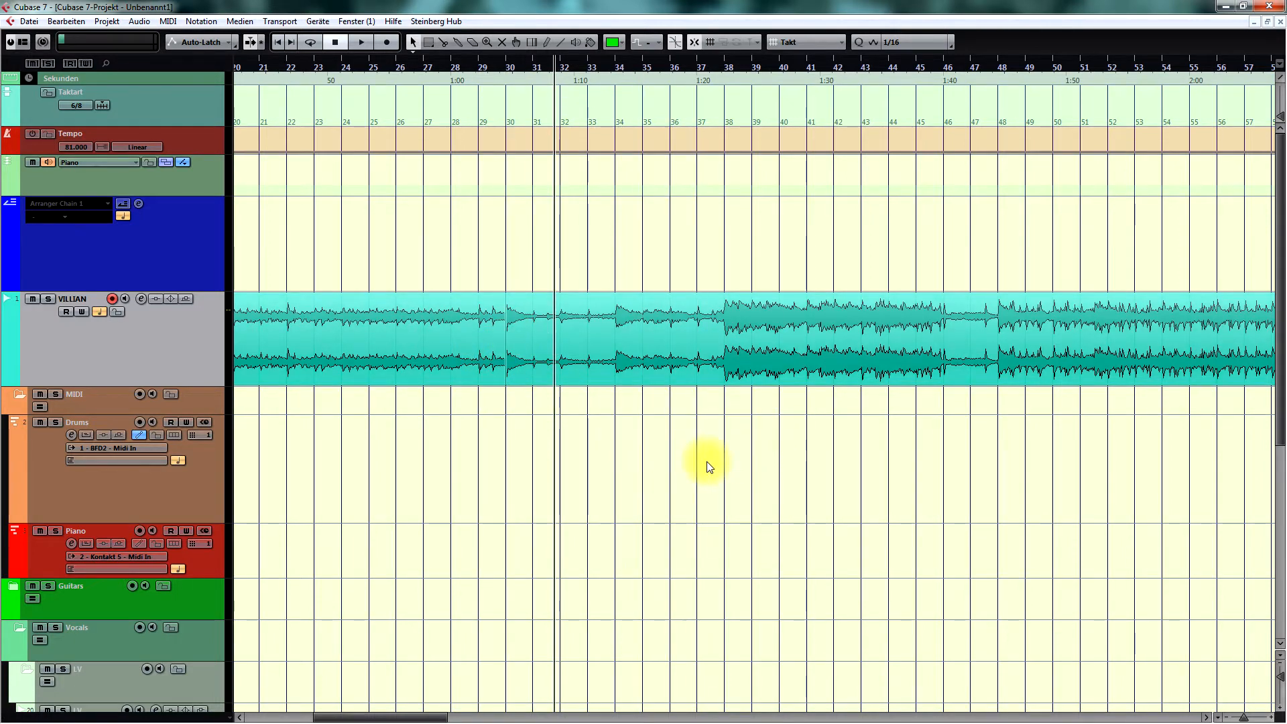
key("g")
key("g")
key("h")
key("h")
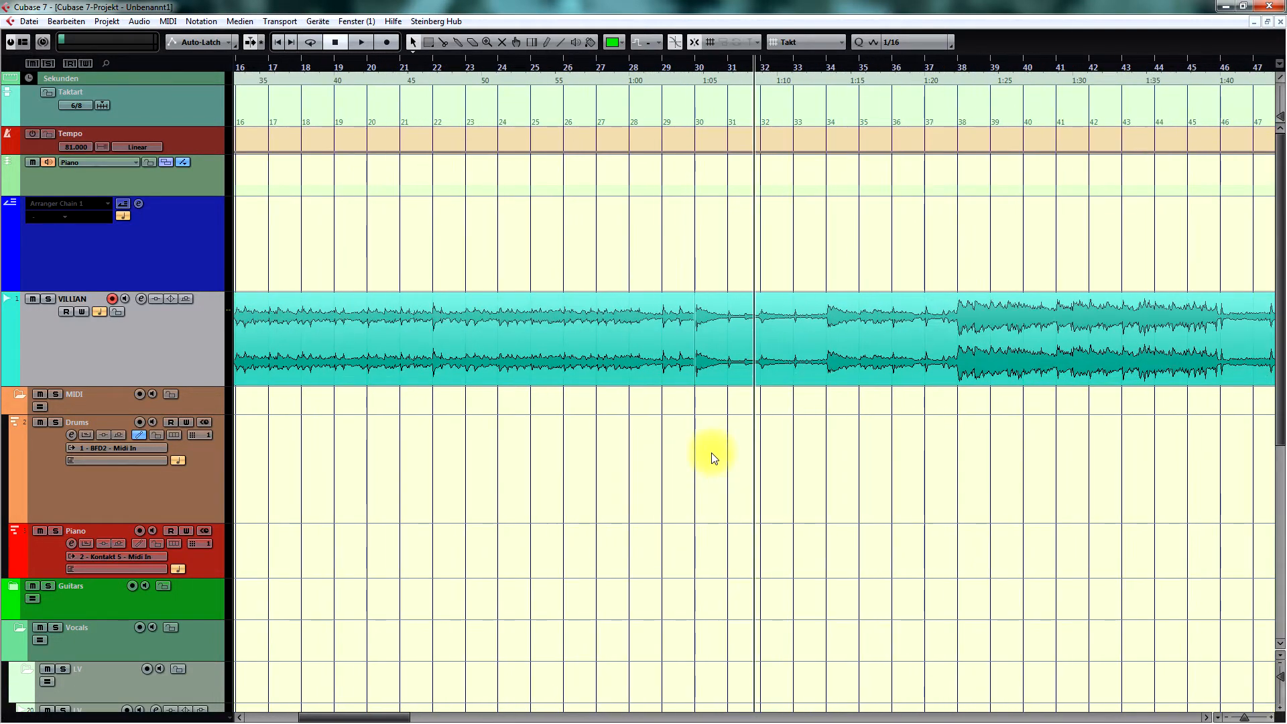
Split the section between bars 14 and 30 at bar 22.
scroll(712, 454, "right", 1)
scroll(712, 453, "left", 2)
left_click(509, 358)
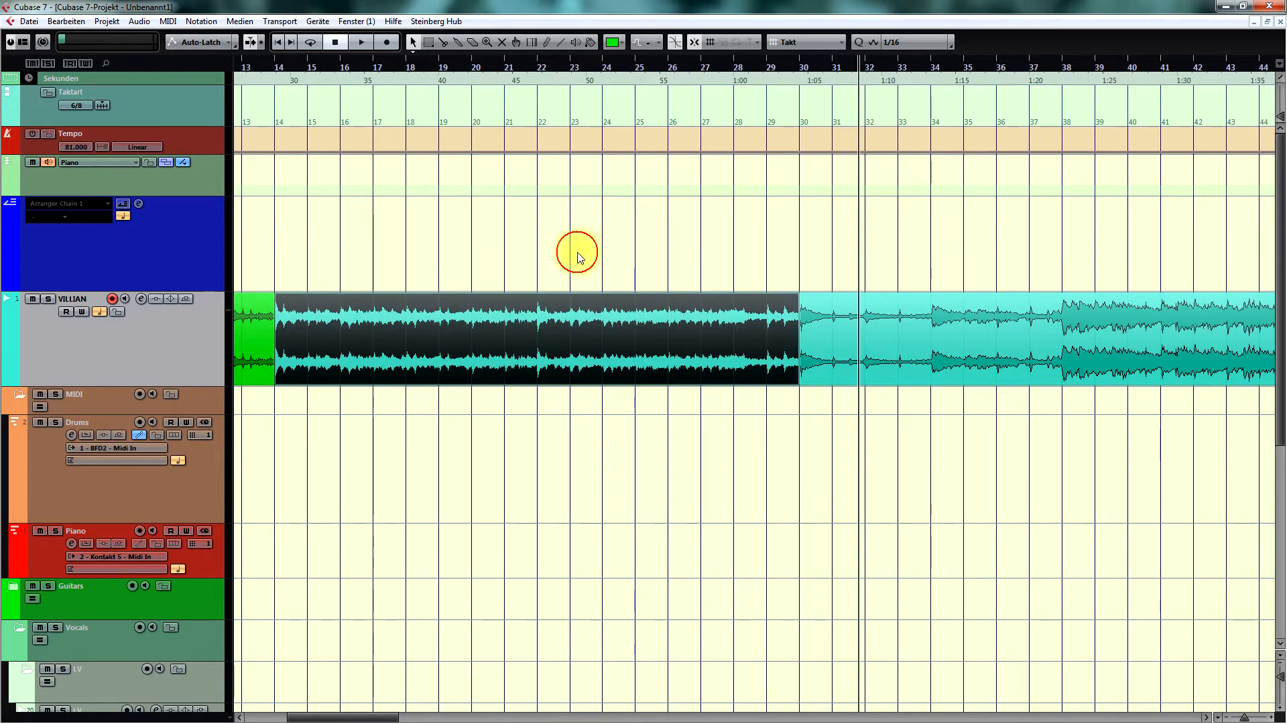
key("3")
left_click(547, 353)
key("1")
left_click(437, 295)
left_click(518, 203)
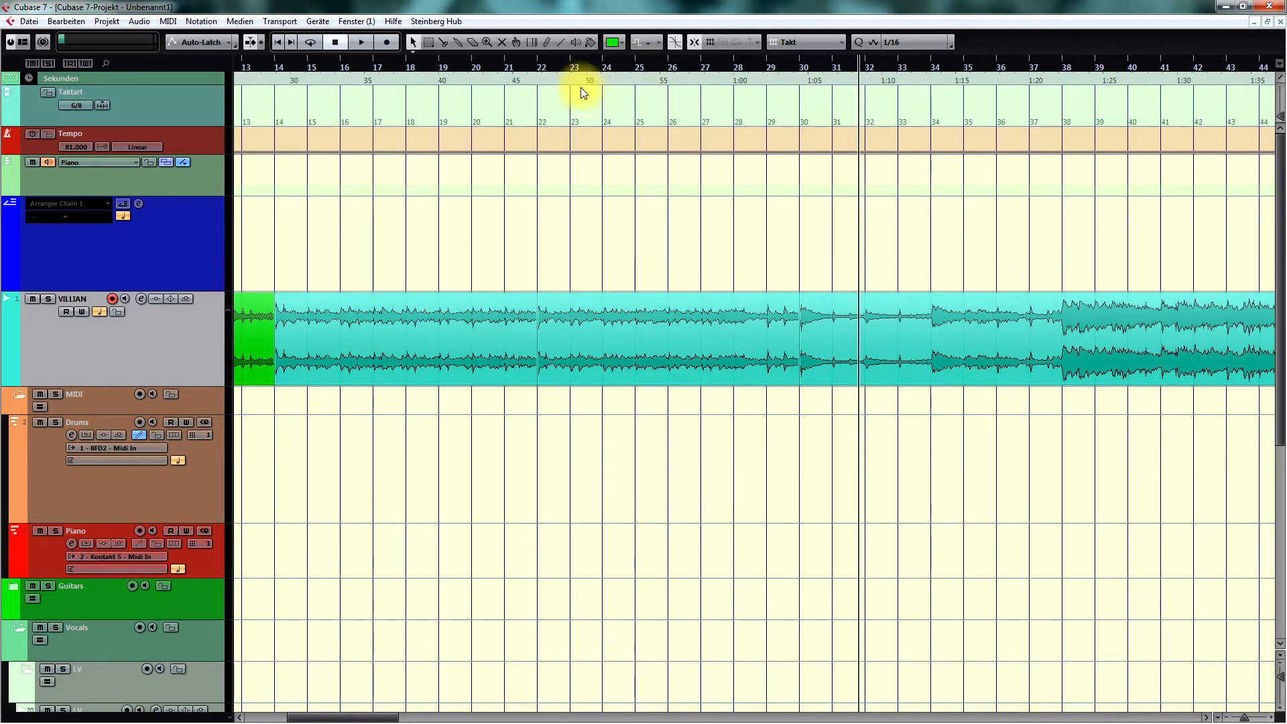
Colour the section from bar 14 to bar 22 light orange and the section from bar 22 to bar 30 dark orange.
left_click(482, 321)
left_click(621, 42)
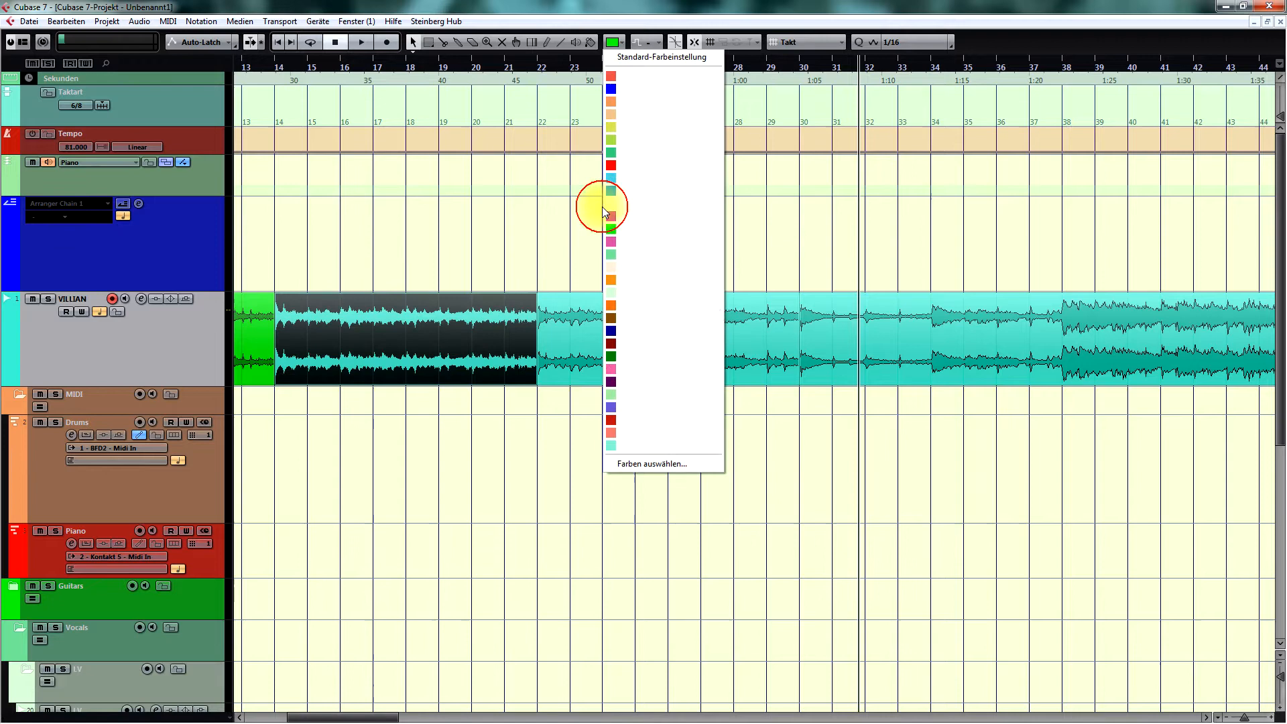
left_click(645, 268)
key("Right")
left_click(622, 44)
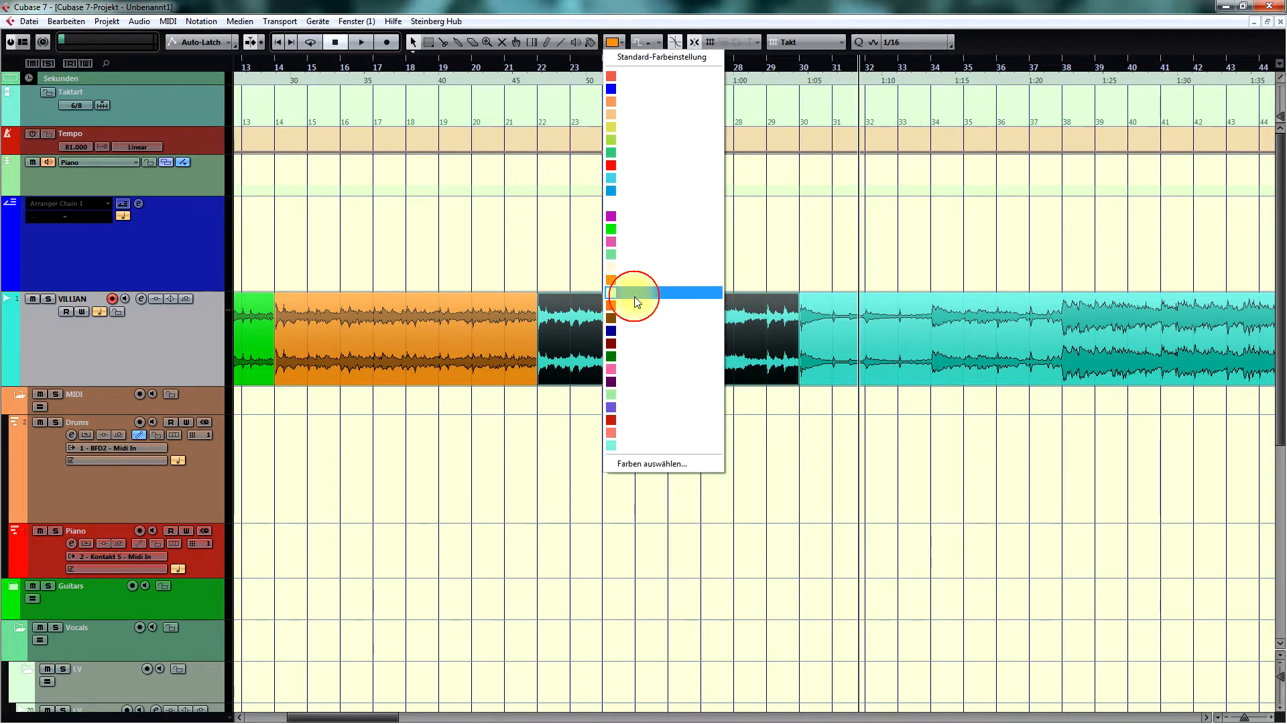
left_click(639, 312)
left_click(814, 494)
Move the playback position back to bar 30, play the song from there and stop just after bar 46.
key("h")
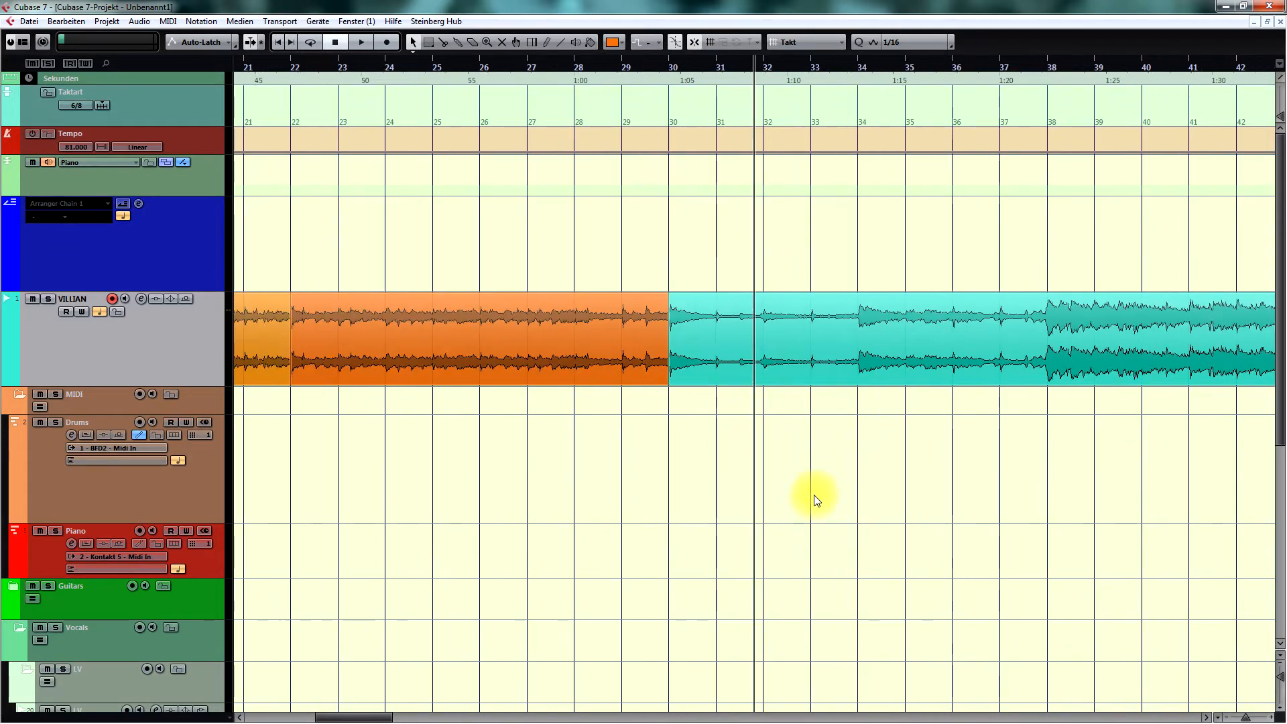
scroll(812, 486, "right", 3)
key("KP_Subtract")
key("KP_Add")
key("KP_Subtract")
key("KP_Subtract")
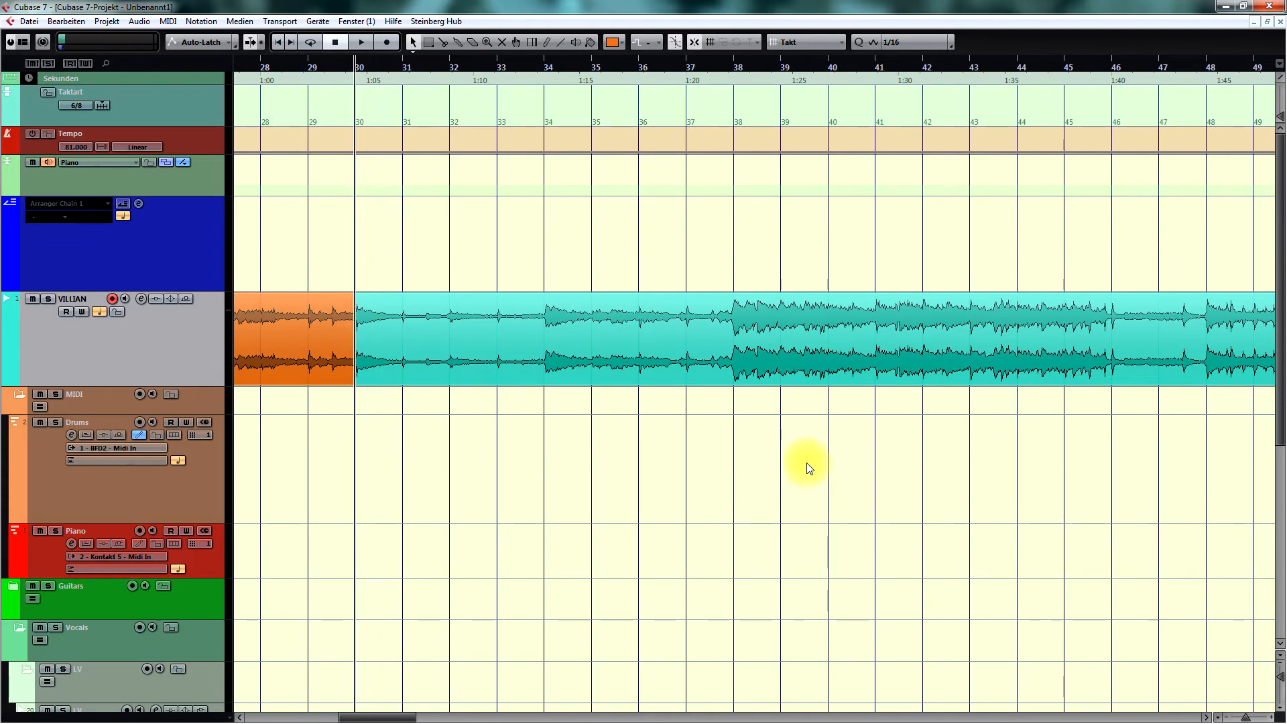
key("space")
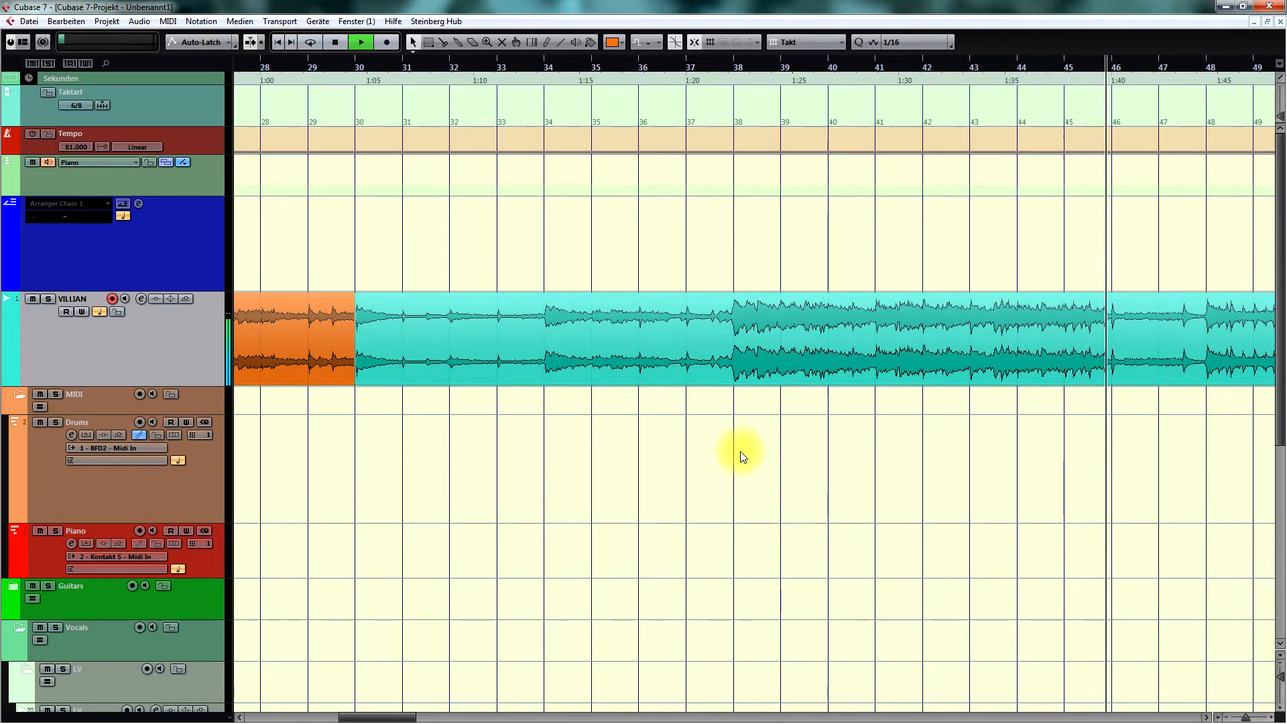
key("space")
Split the remaining turquoise audio at bar 38 and at bar 34.
left_click(1075, 321)
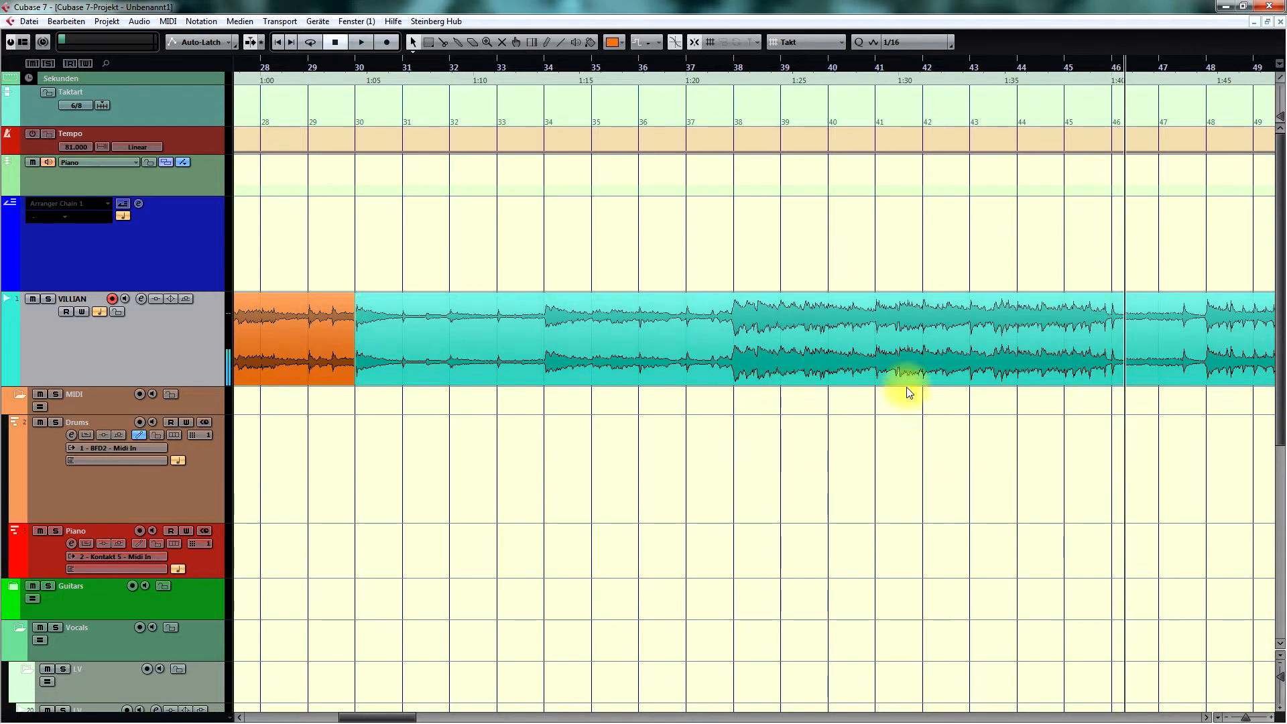
left_click(514, 374)
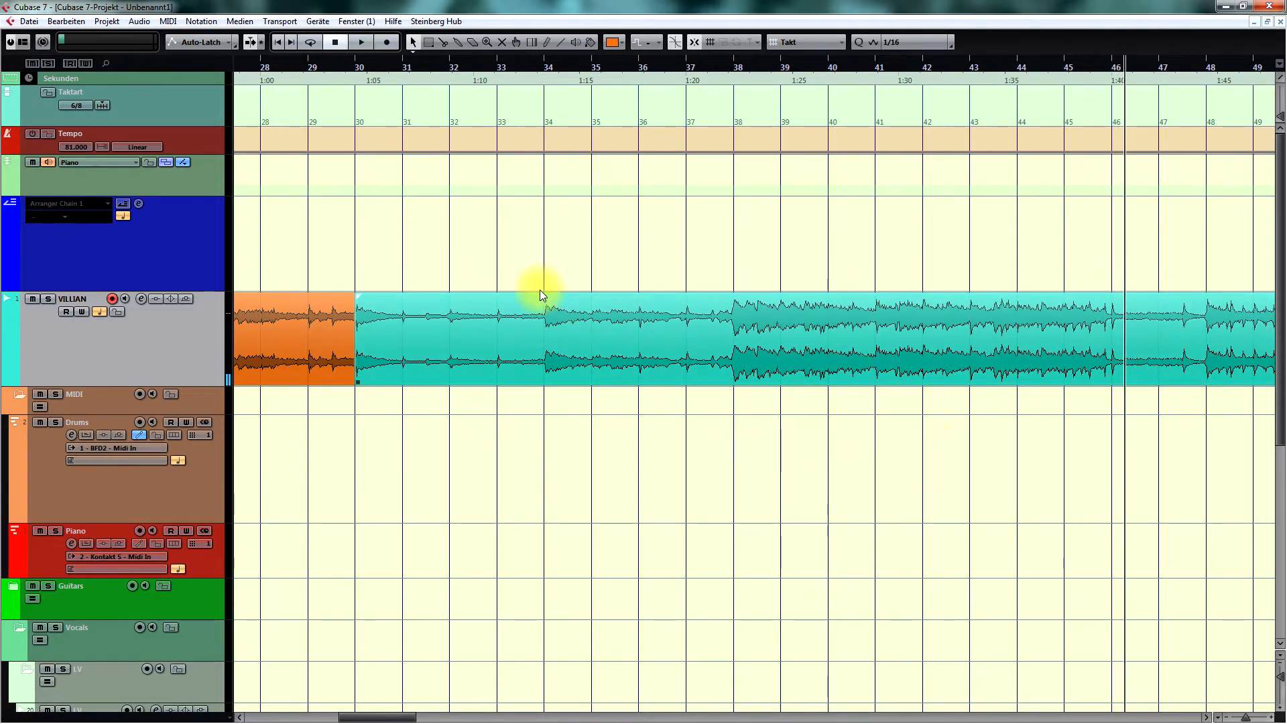
left_click(712, 347)
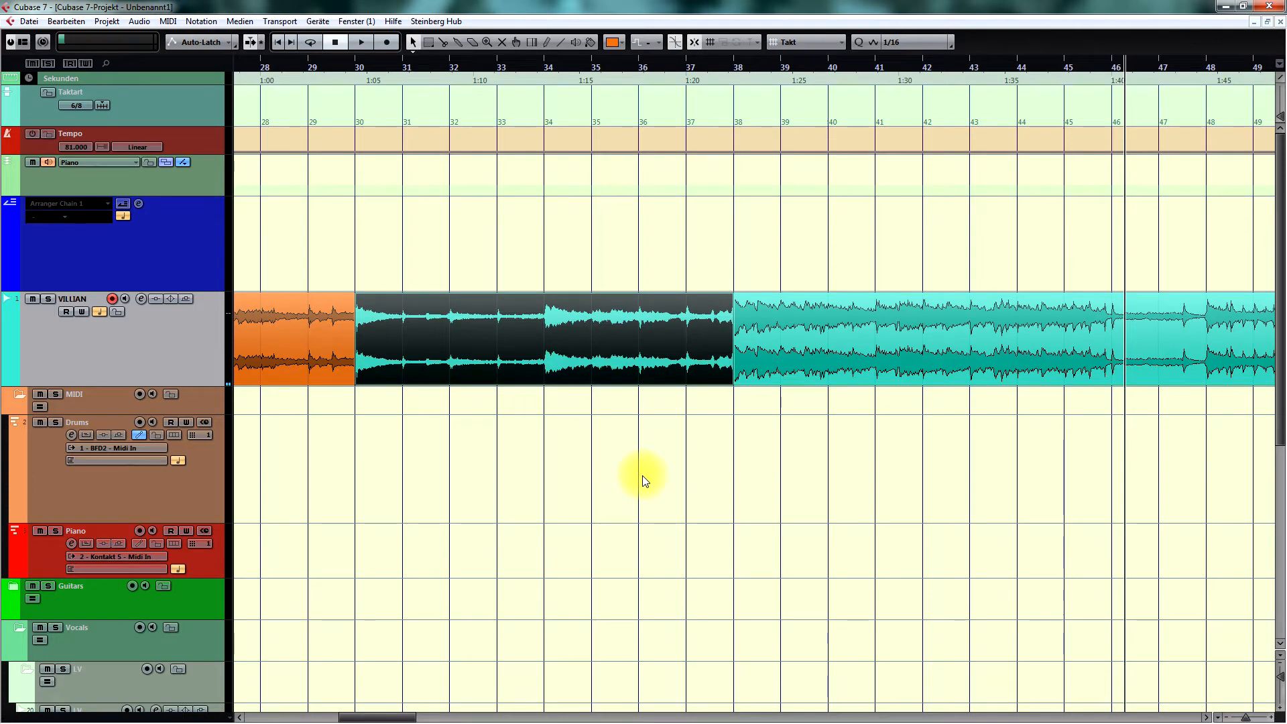
left_click(563, 362)
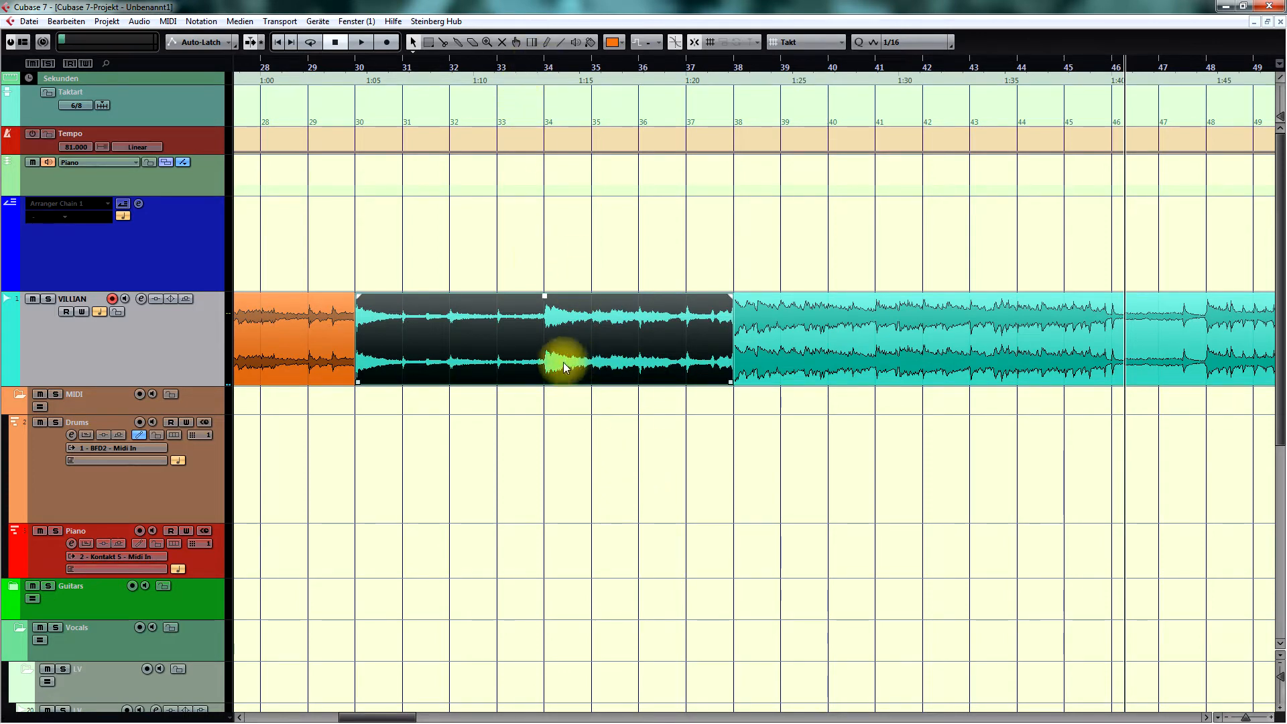
left_click(569, 410)
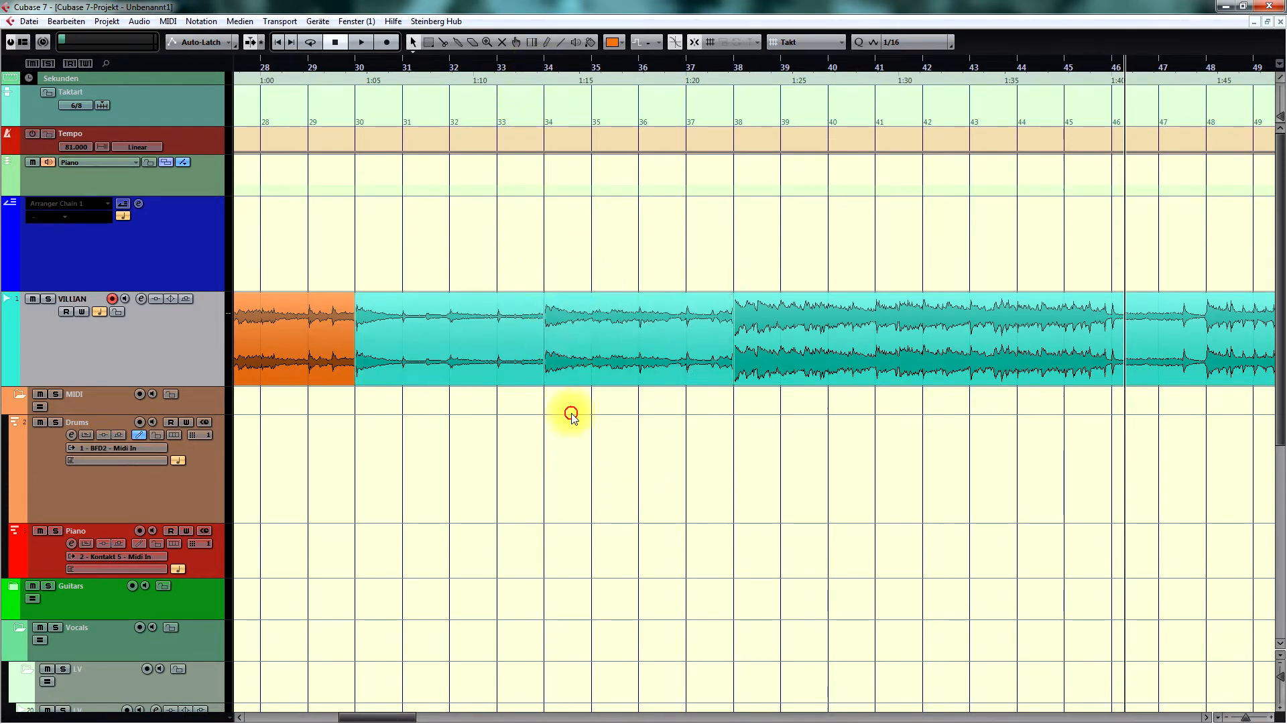
Play the song from the split at bar 34 and stop between bars 36 and 37.
left_click(529, 67)
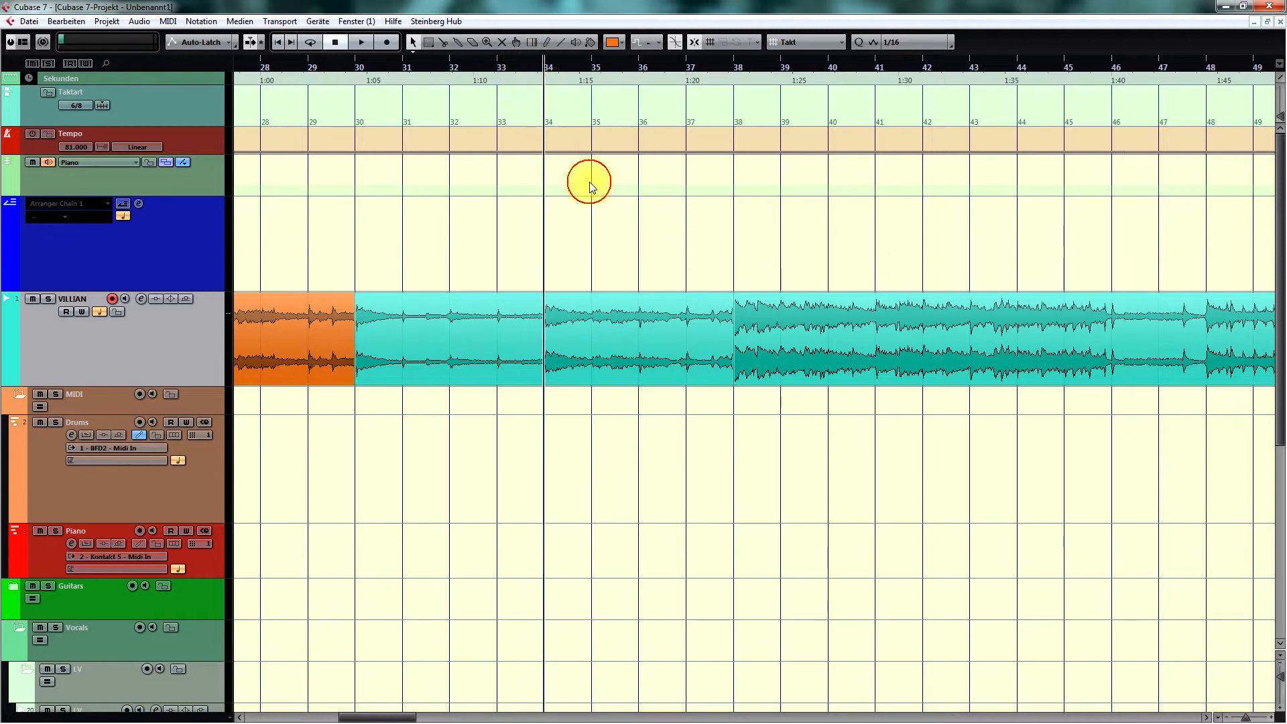
key("space")
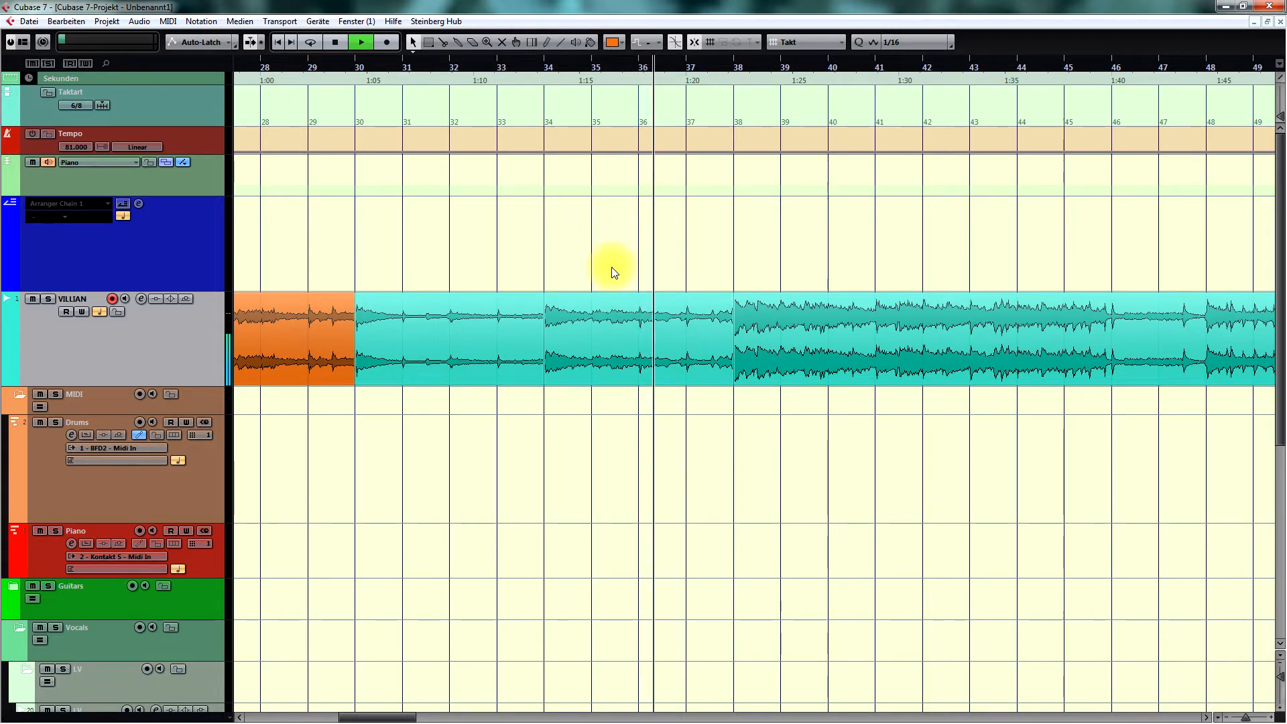
key("space")
Delete the audio section from bar 30 to bar 34.
scroll(622, 267, "left", 2)
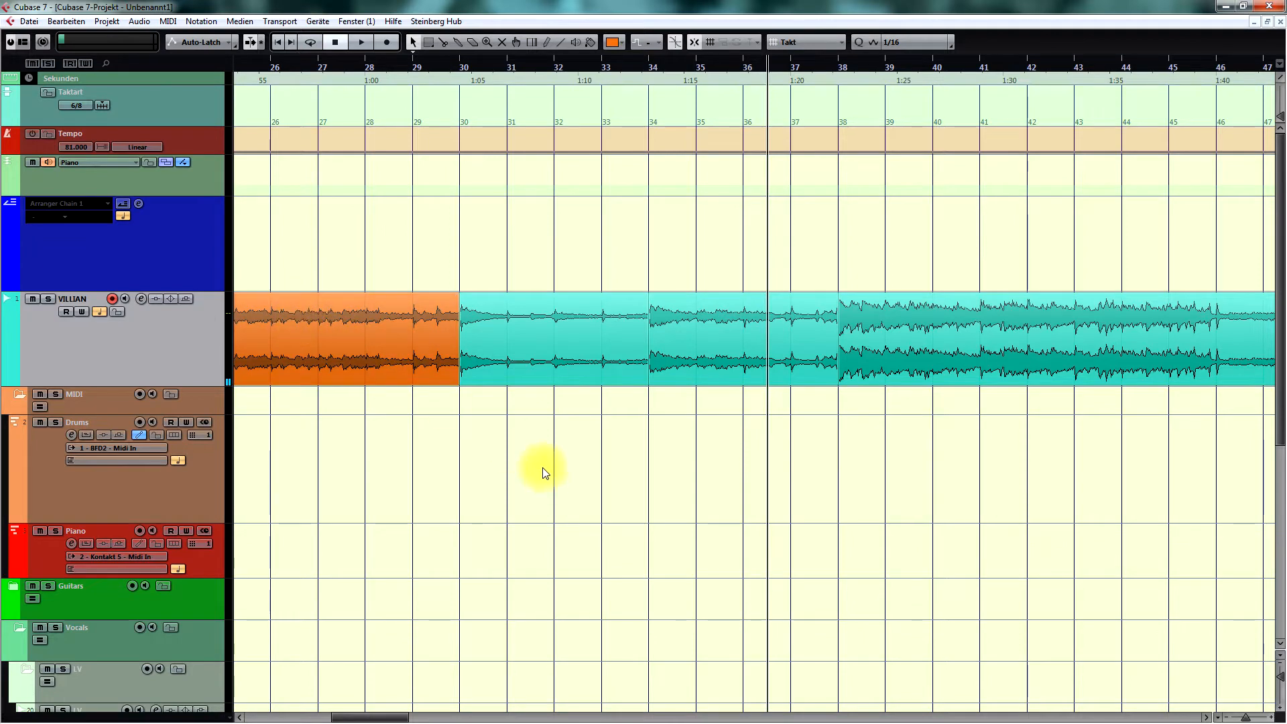
left_click(560, 347)
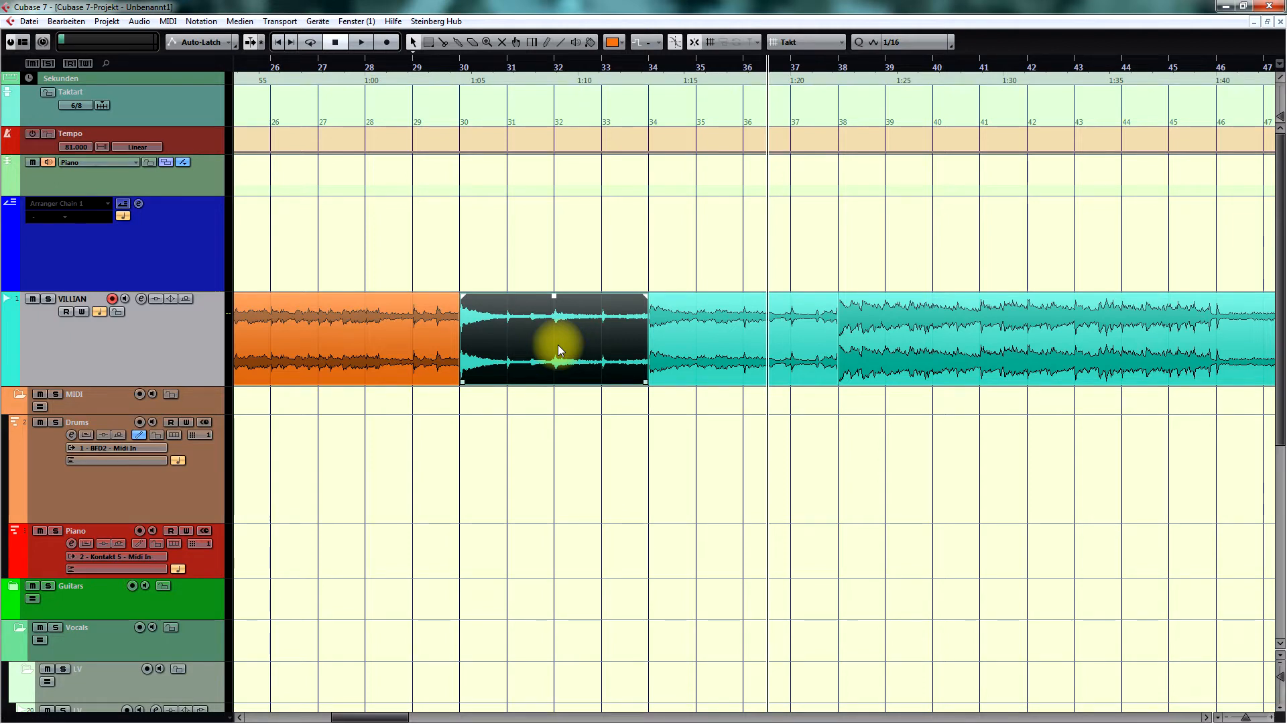
left_click(672, 517)
scroll(672, 517, "right", 1)
left_click(593, 335)
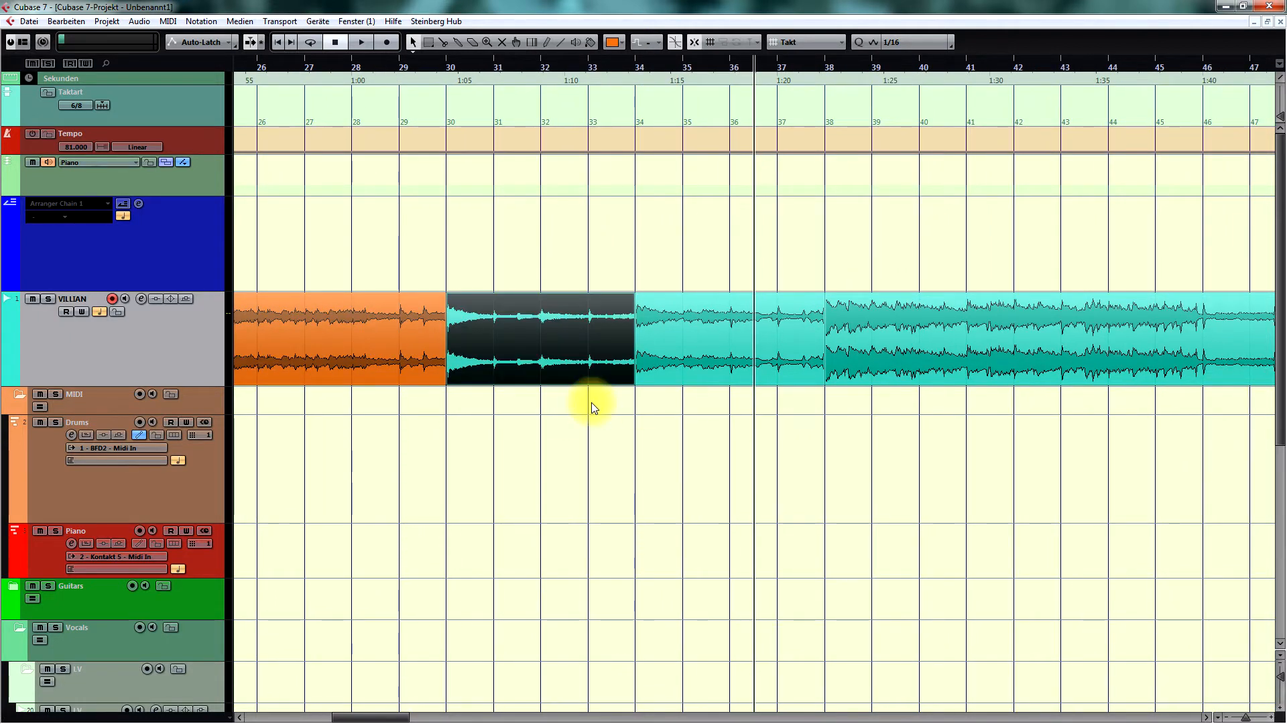
key("Delete")
left_click(591, 402)
Move all remaining audio sections after the gap earlier so that they start at bar 30.
left_click(712, 361)
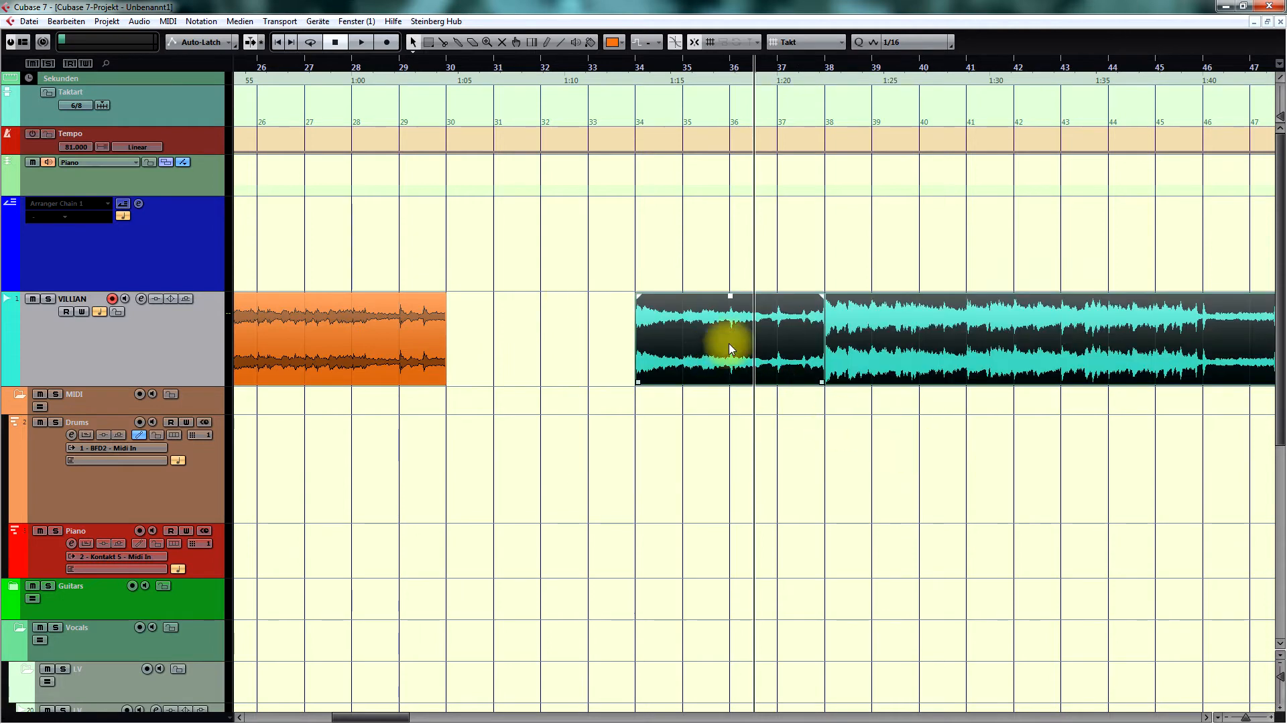
left_click_drag(732, 339, 554, 351)
left_click(537, 451)
Colour the section from bar 30 to bar 34 light green.
left_click(538, 380)
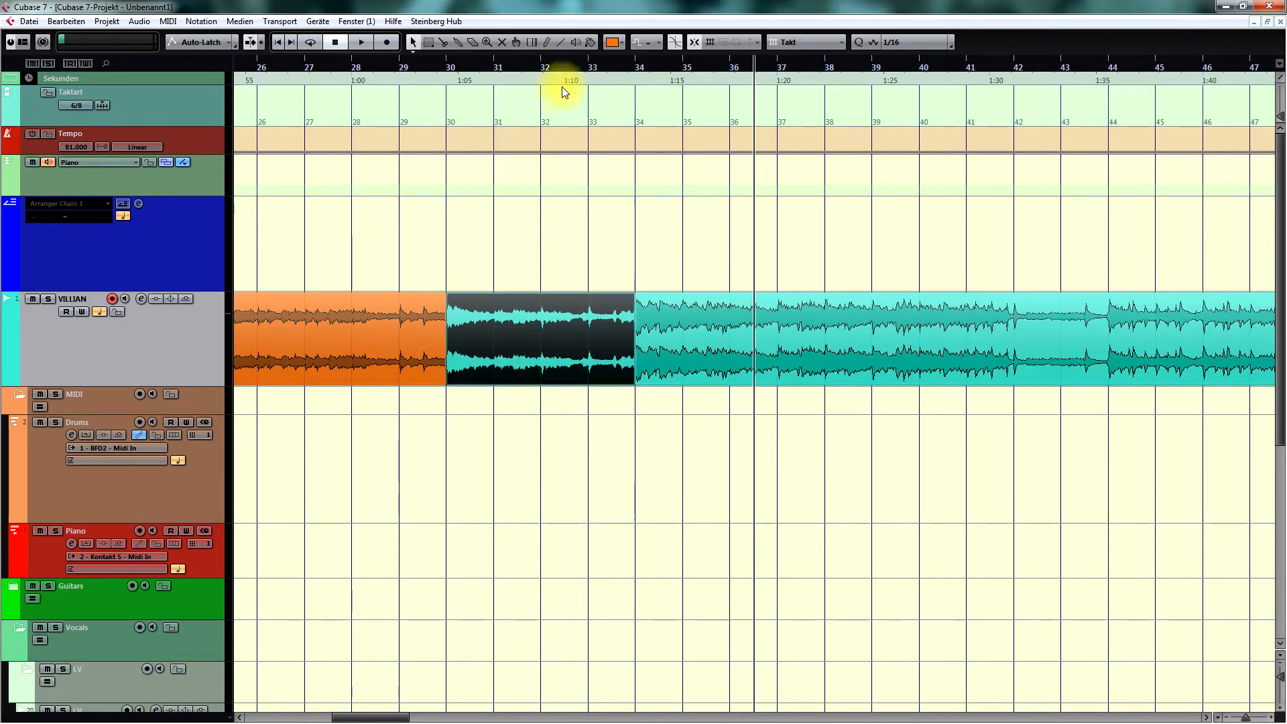
left_click(630, 41)
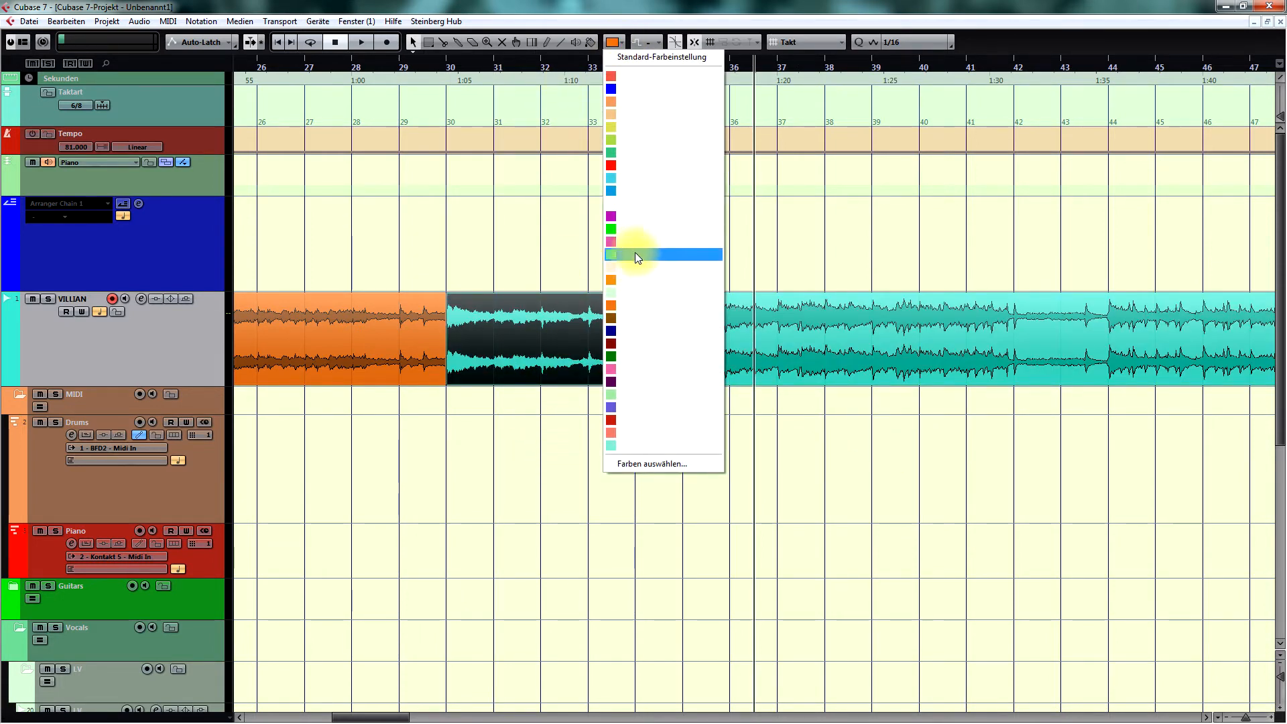
left_click(652, 257)
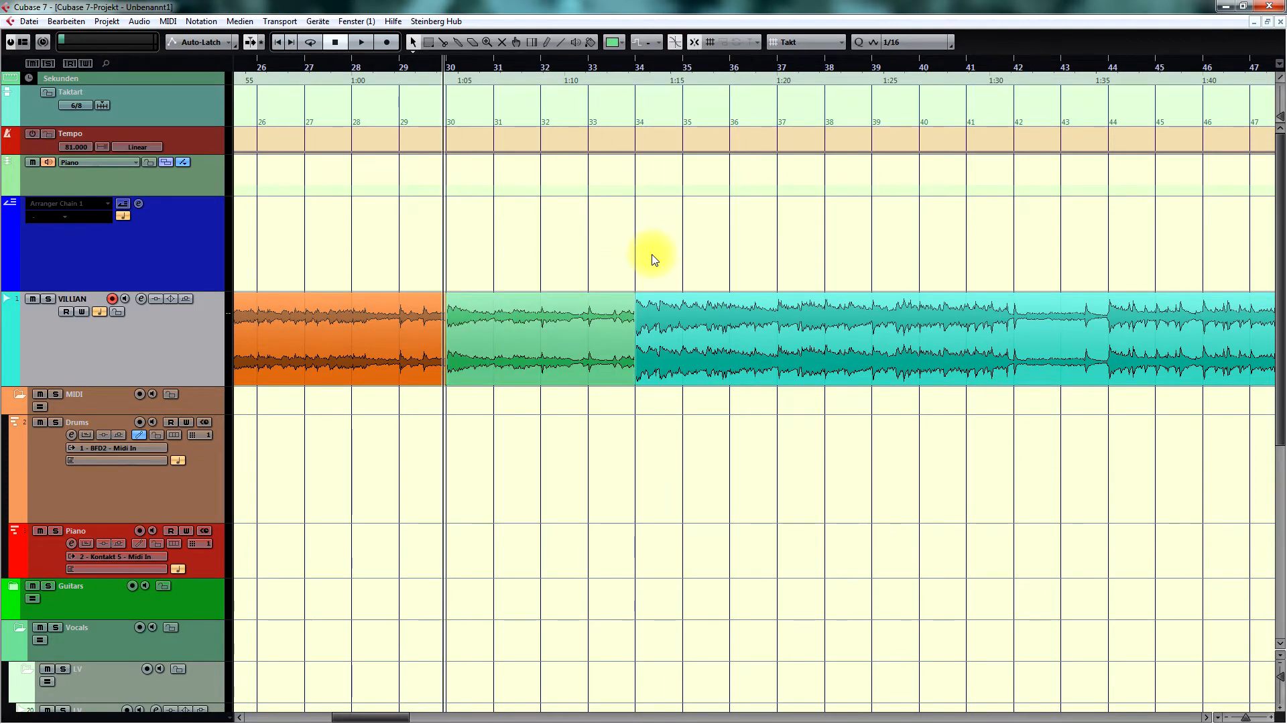
Move the playback position back to just after bar 29 and play the song across the join at bar 30.
scroll(670, 301, "left", 3)
left_click(699, 367)
key("h")
scroll(827, 454, "right", 3)
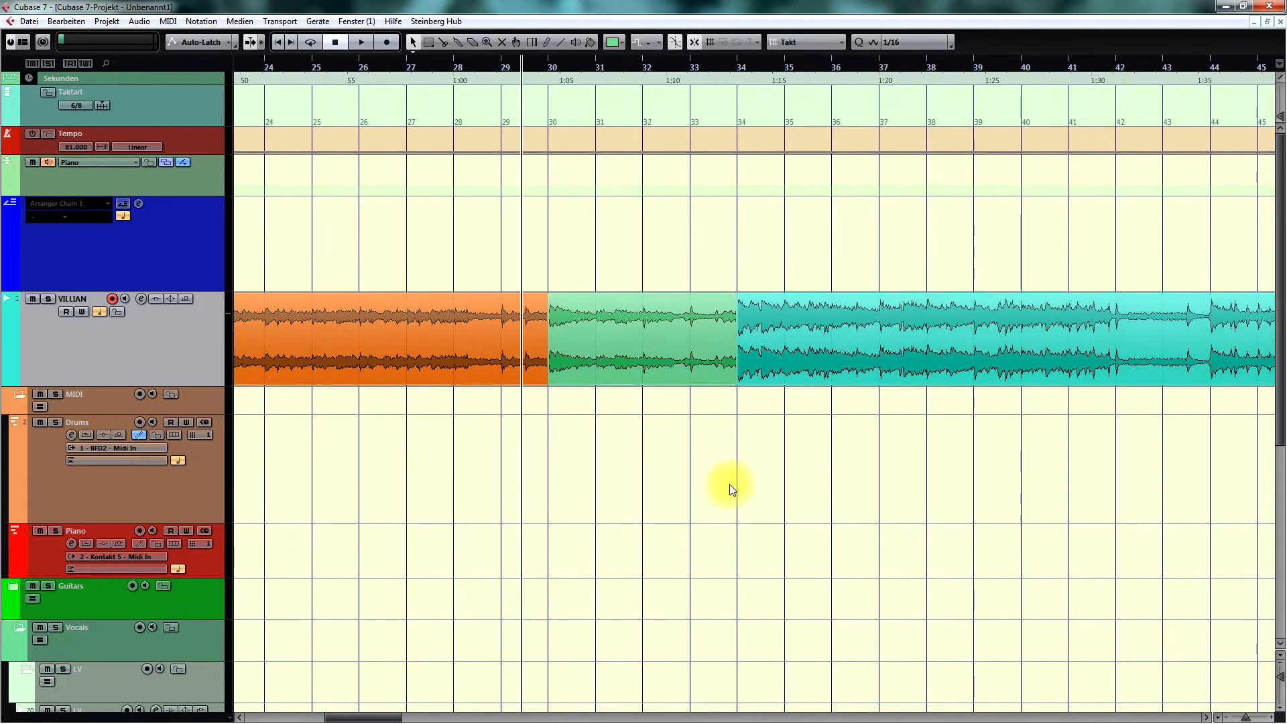
key("space")
key("g")
scroll(741, 481, "right", 3)
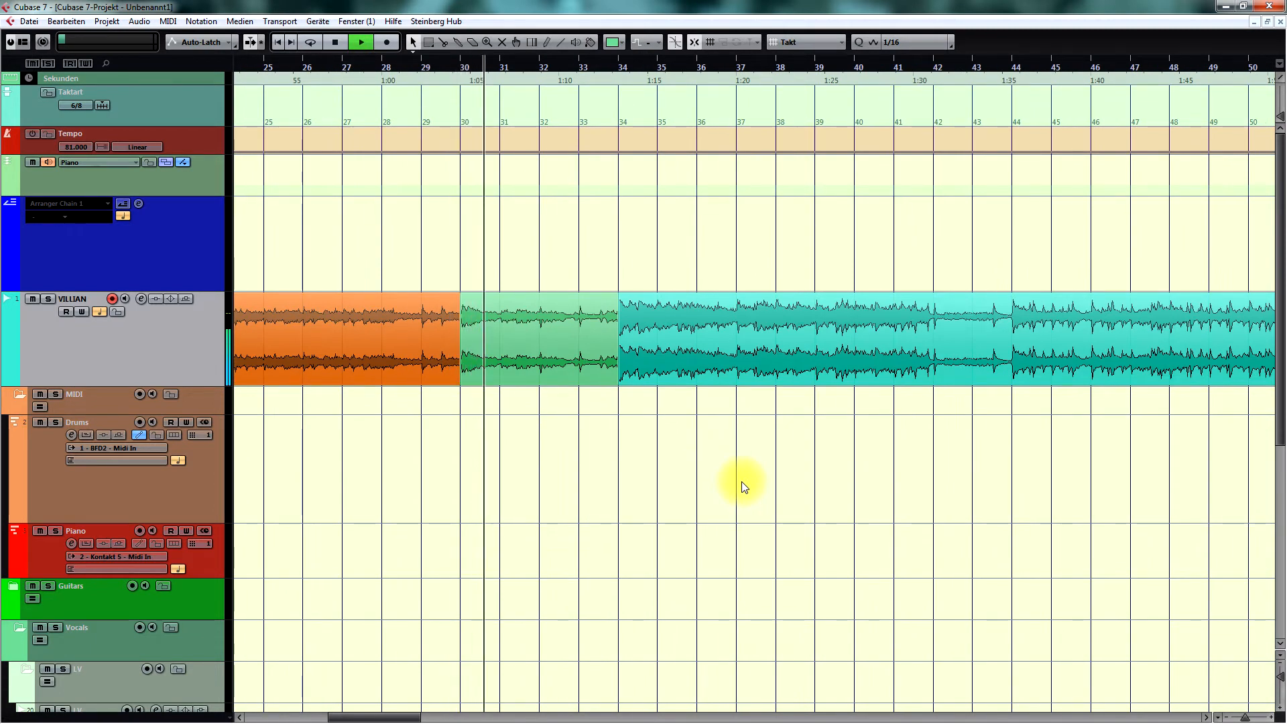
key("space")
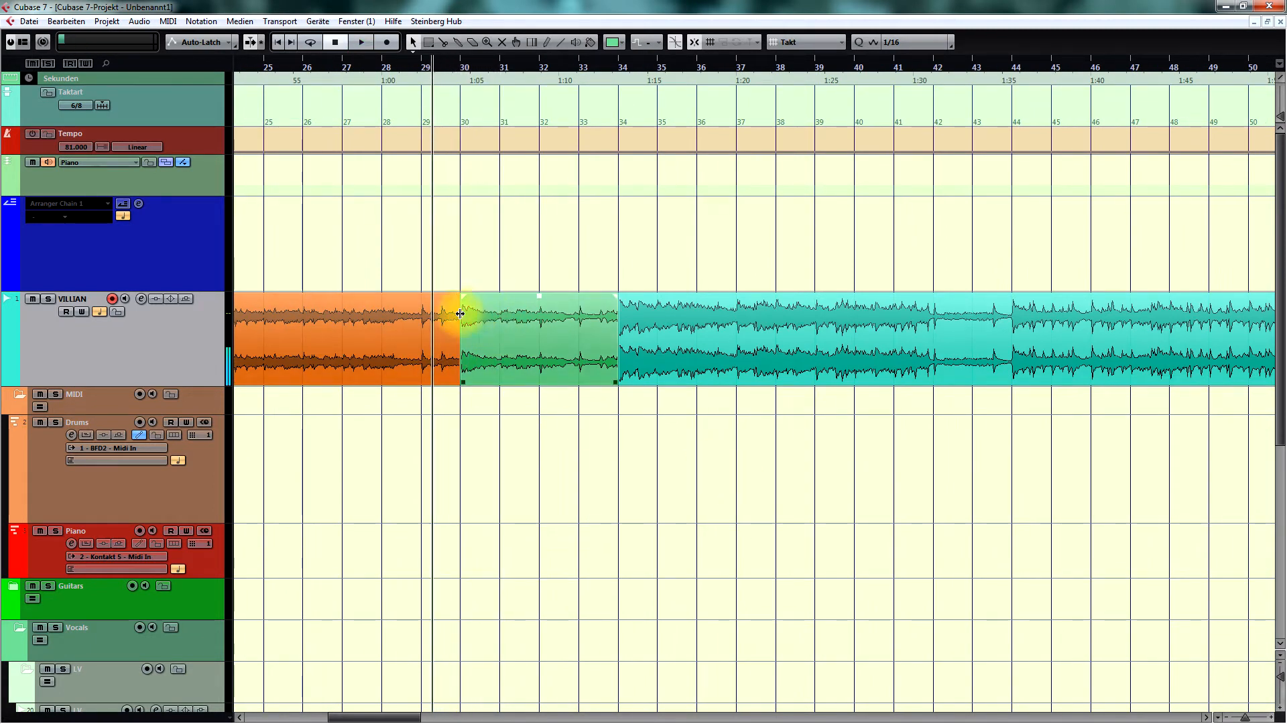
Play the song across the join at bar 30 and on through the section that starts at bar 34.
left_click(449, 327)
left_click(466, 328)
left_click(488, 403)
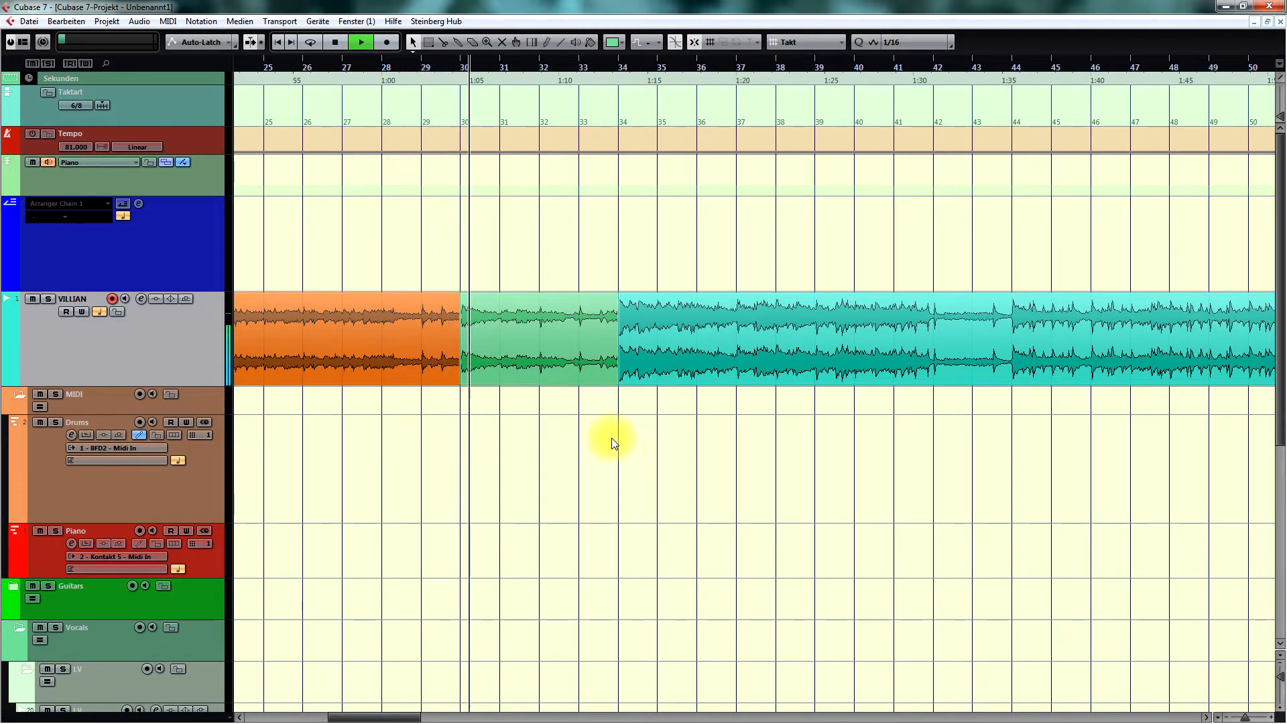
key("g")
key("space")
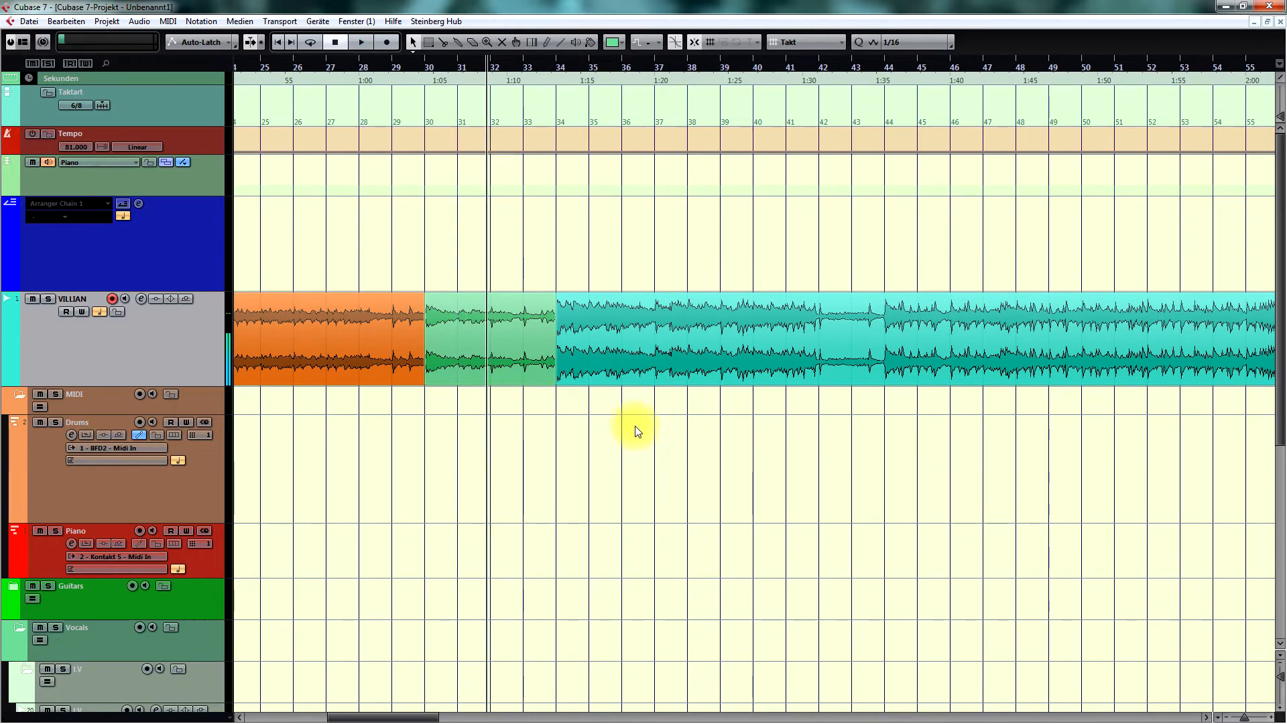
key("space")
key("h")
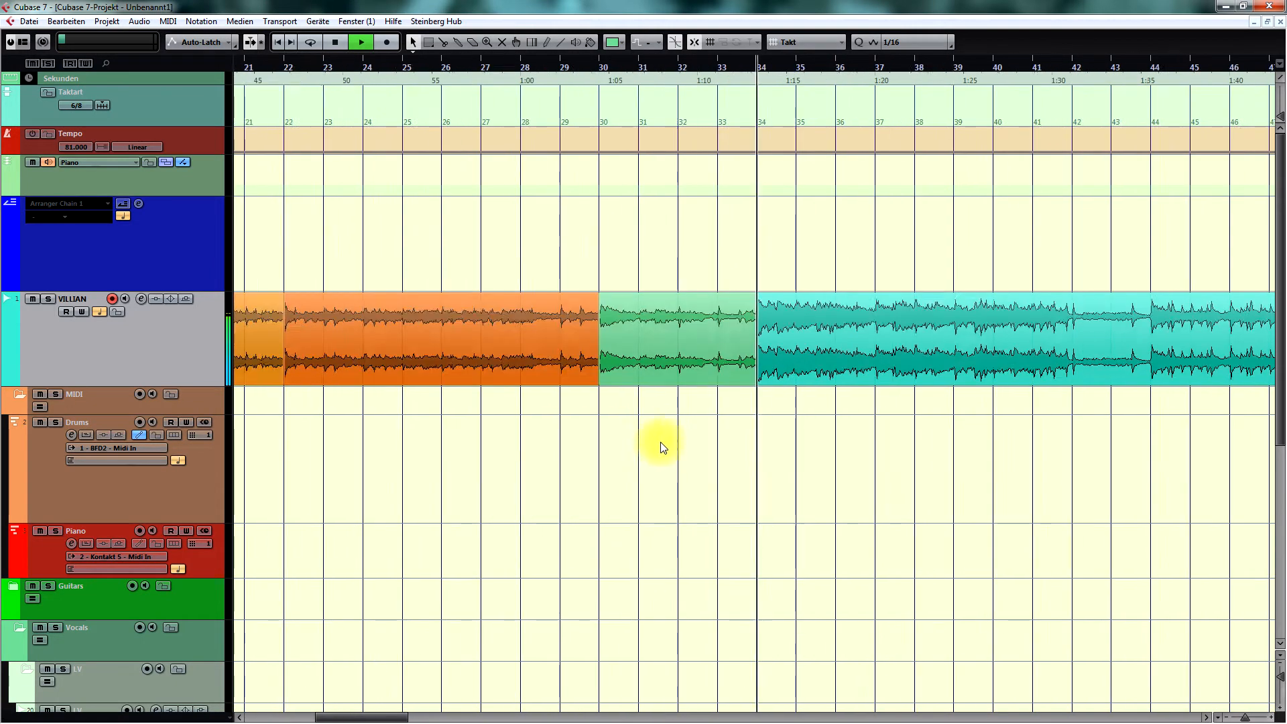
key("g")
key("space")
key("KP_Add")
key("h")
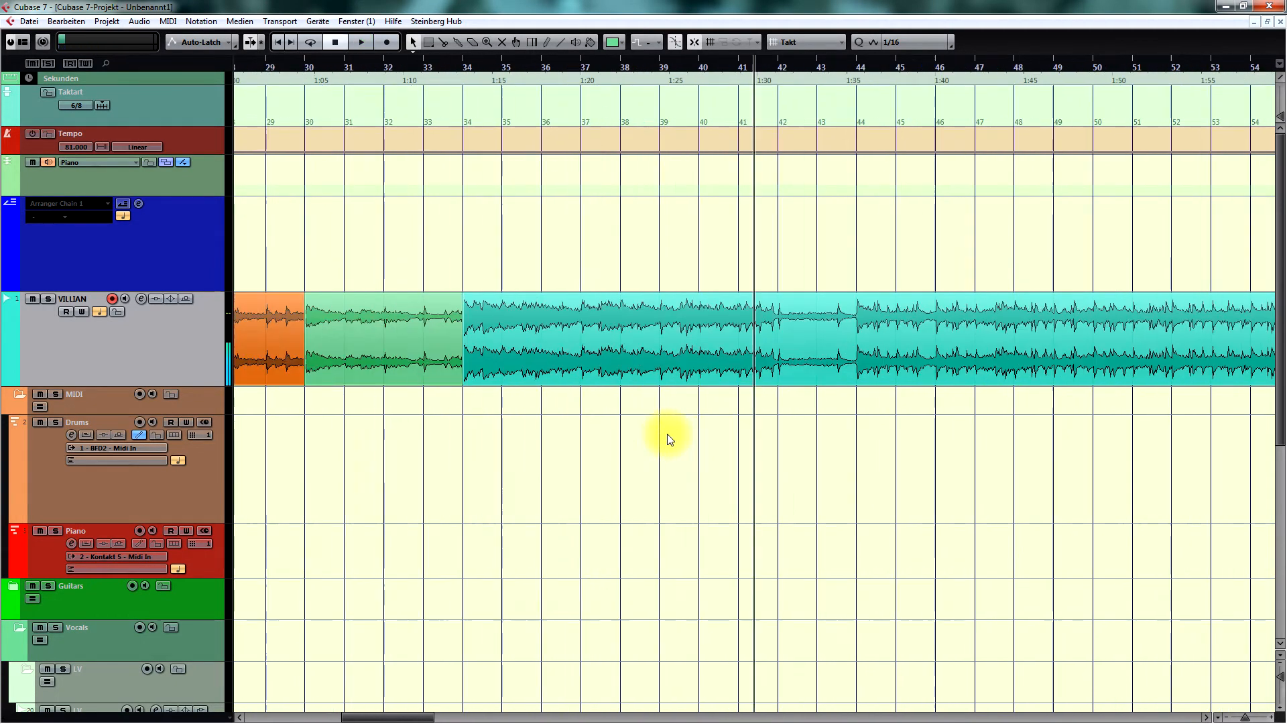
Split the audio at bar 42 and colour the section from bar 34 to bar 42 blue.
key("g")
scroll(681, 437, "right", 3)
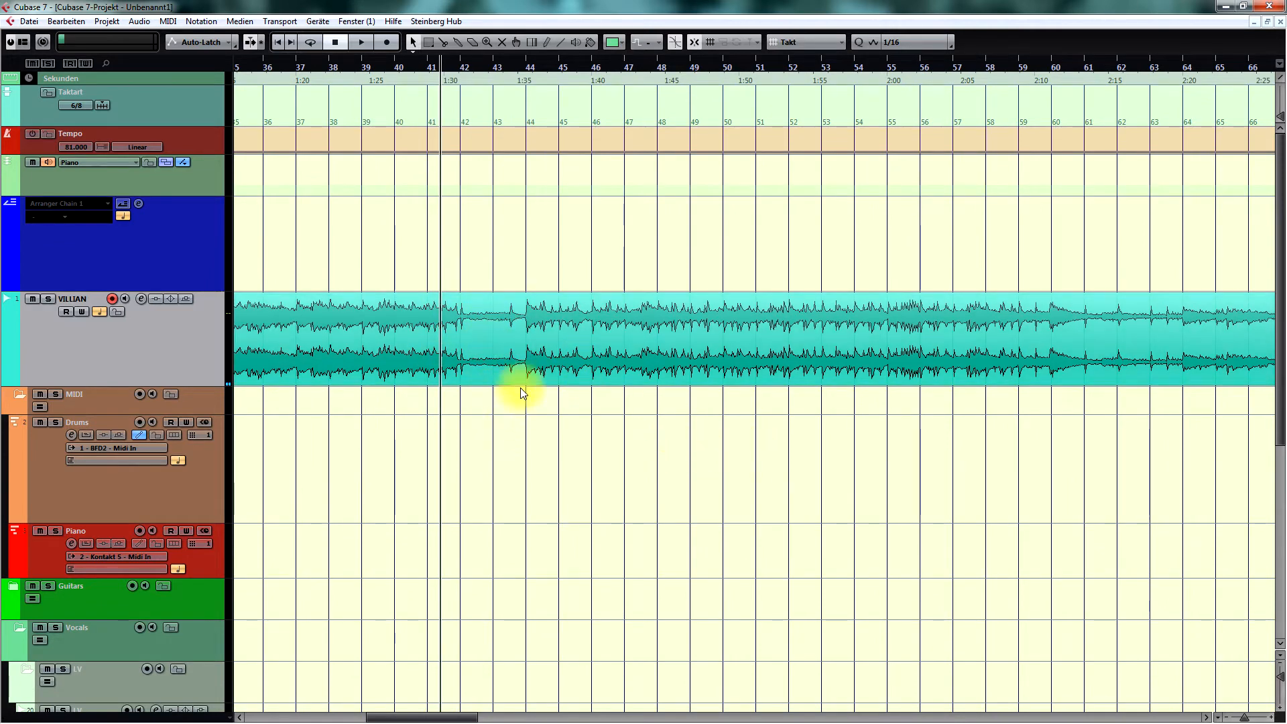
left_click(457, 339)
left_click(624, 46)
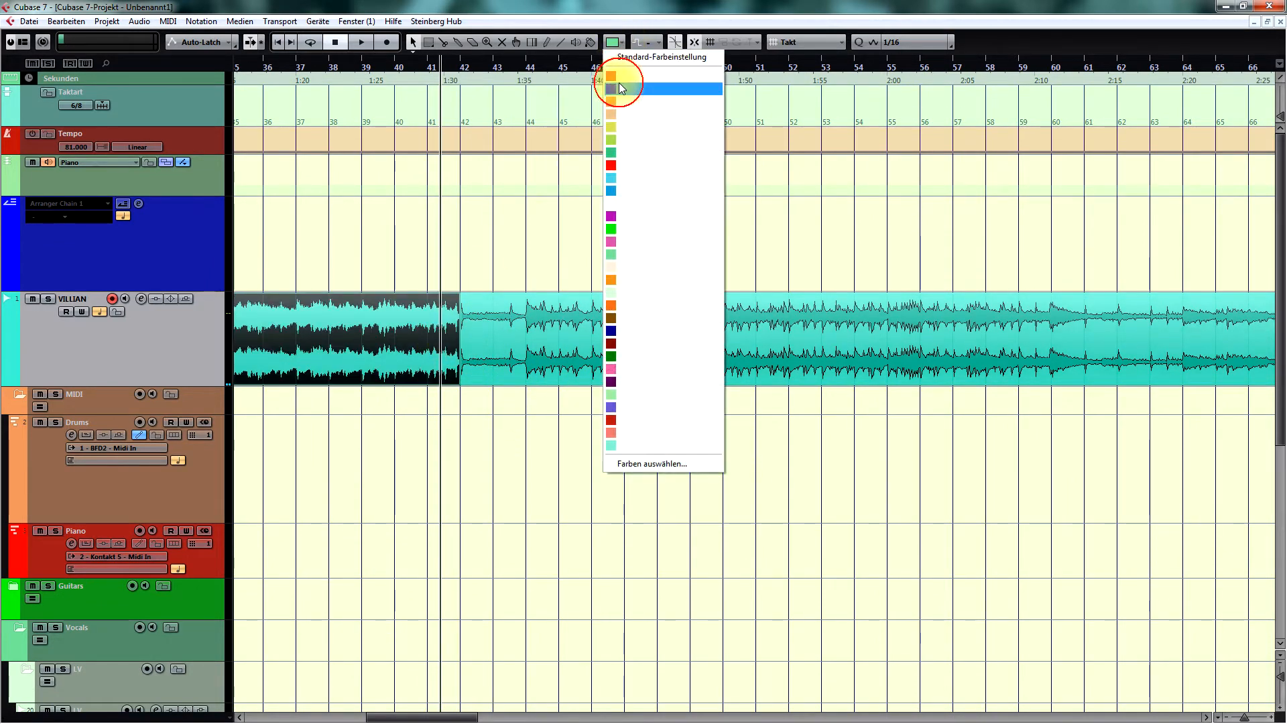
left_click(636, 241)
Play the song from the end of the blue section past the split at bar 42.
key("space")
key("g")
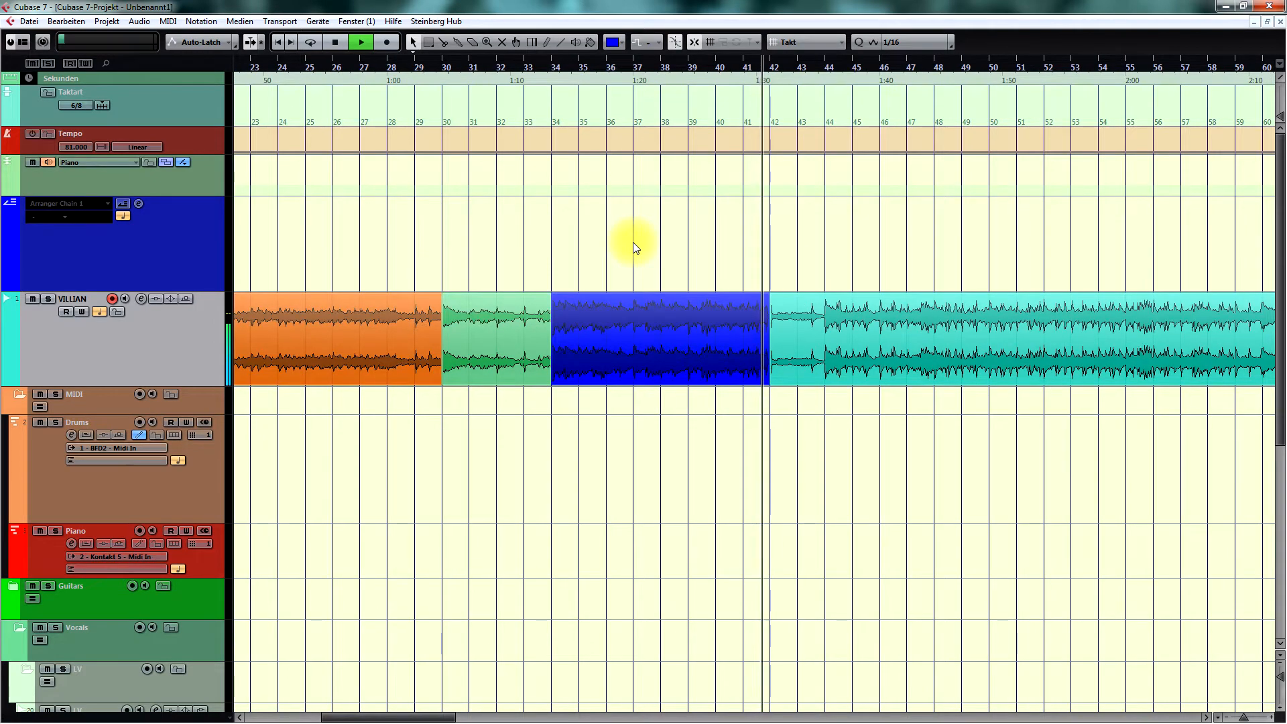
key("h")
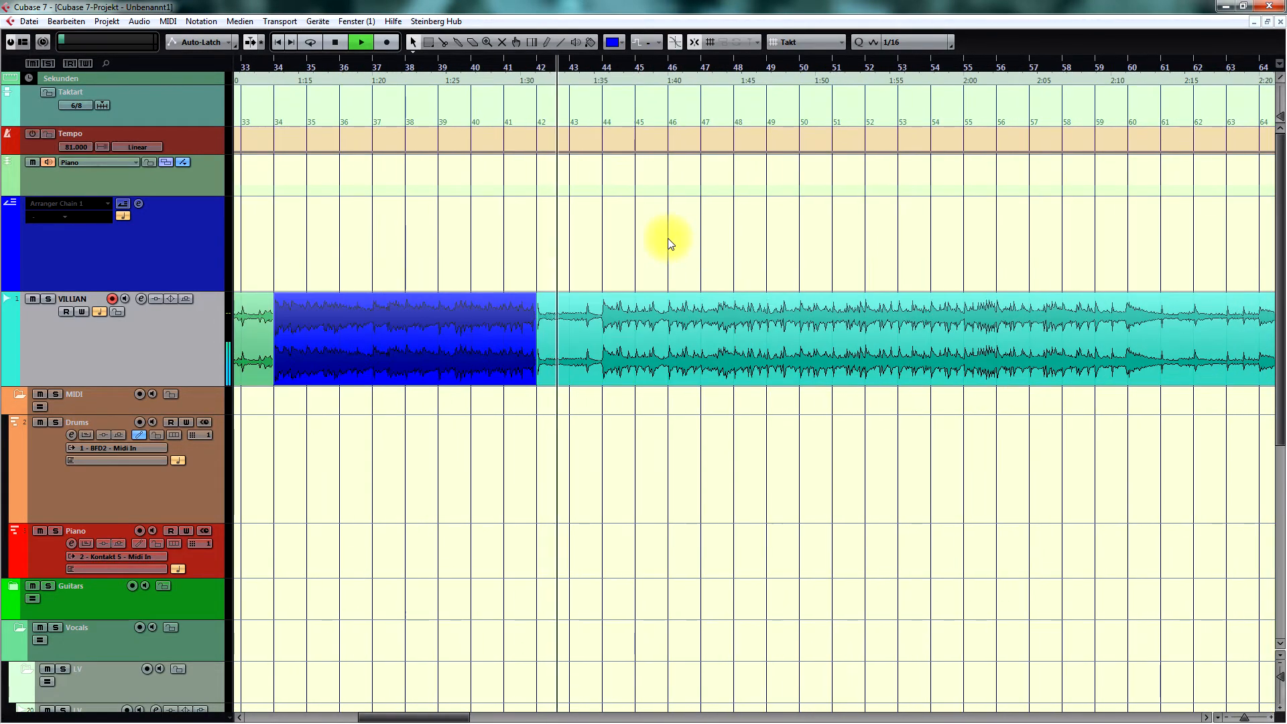
key("h")
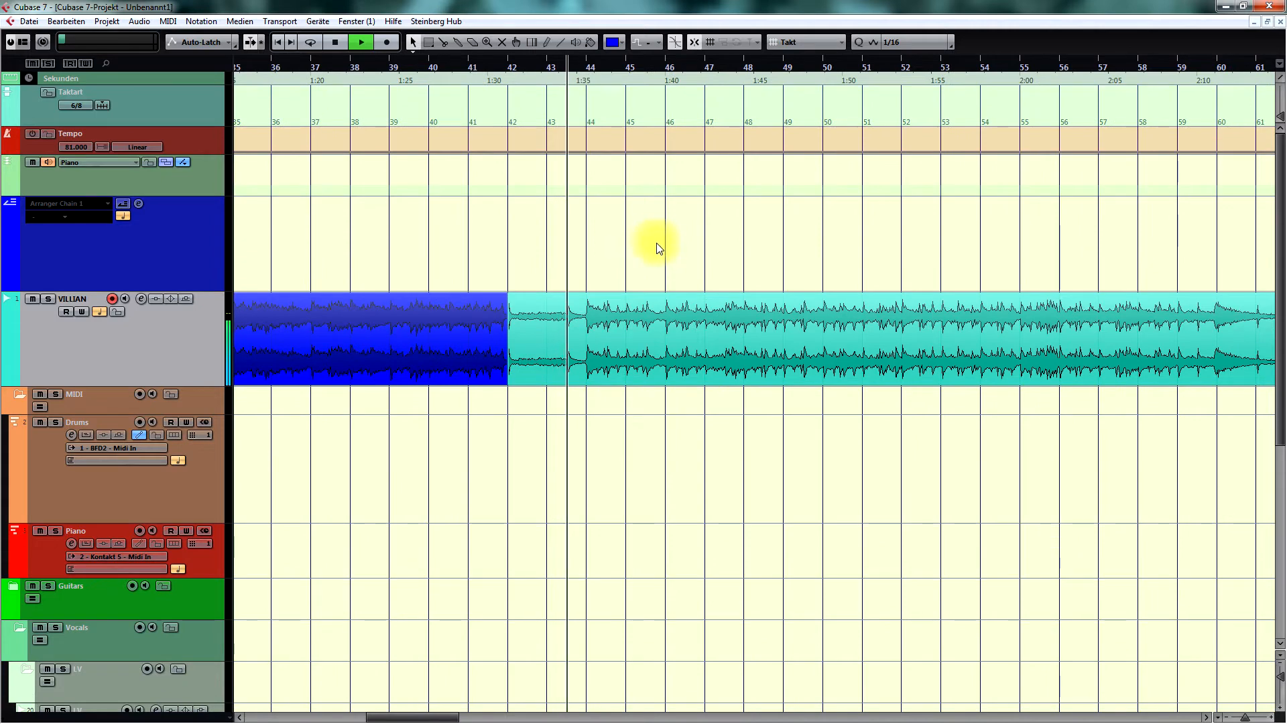
key("space")
Move the playback position back to before bar 42 and play through the quiet passage until past bar 44.
key("h")
key("KP_Subtract")
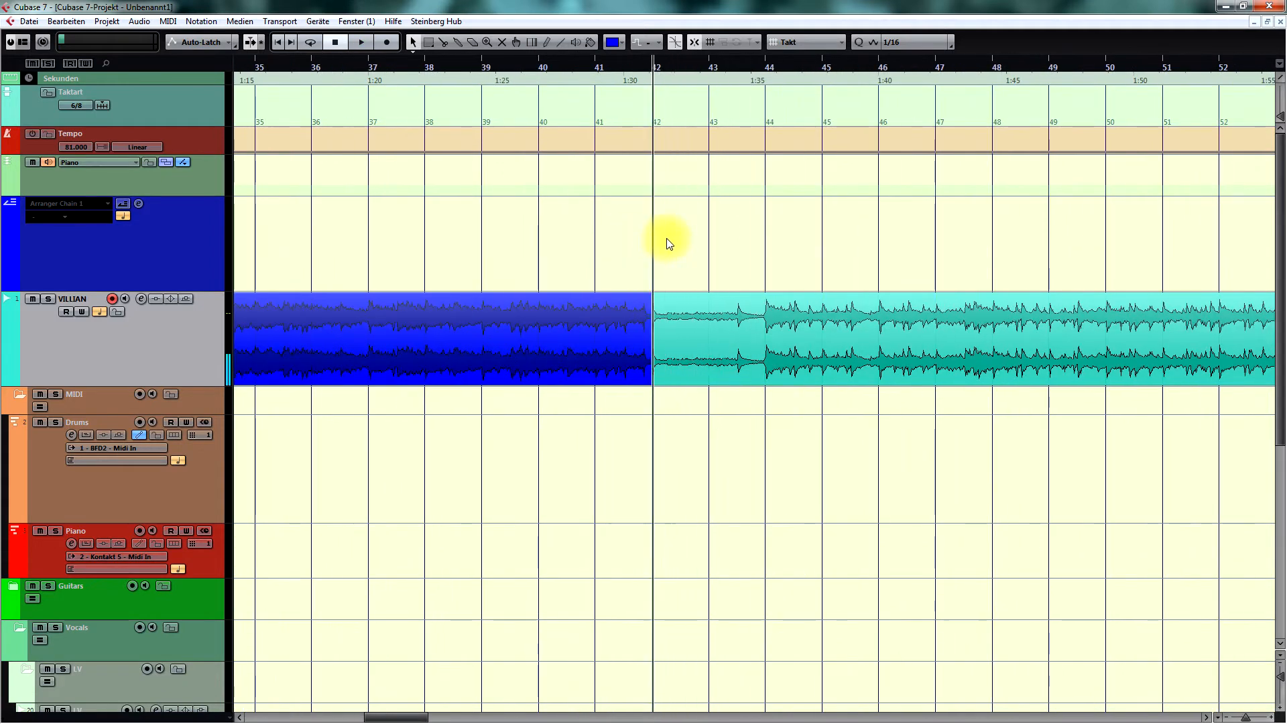
scroll(674, 243, "right", 2)
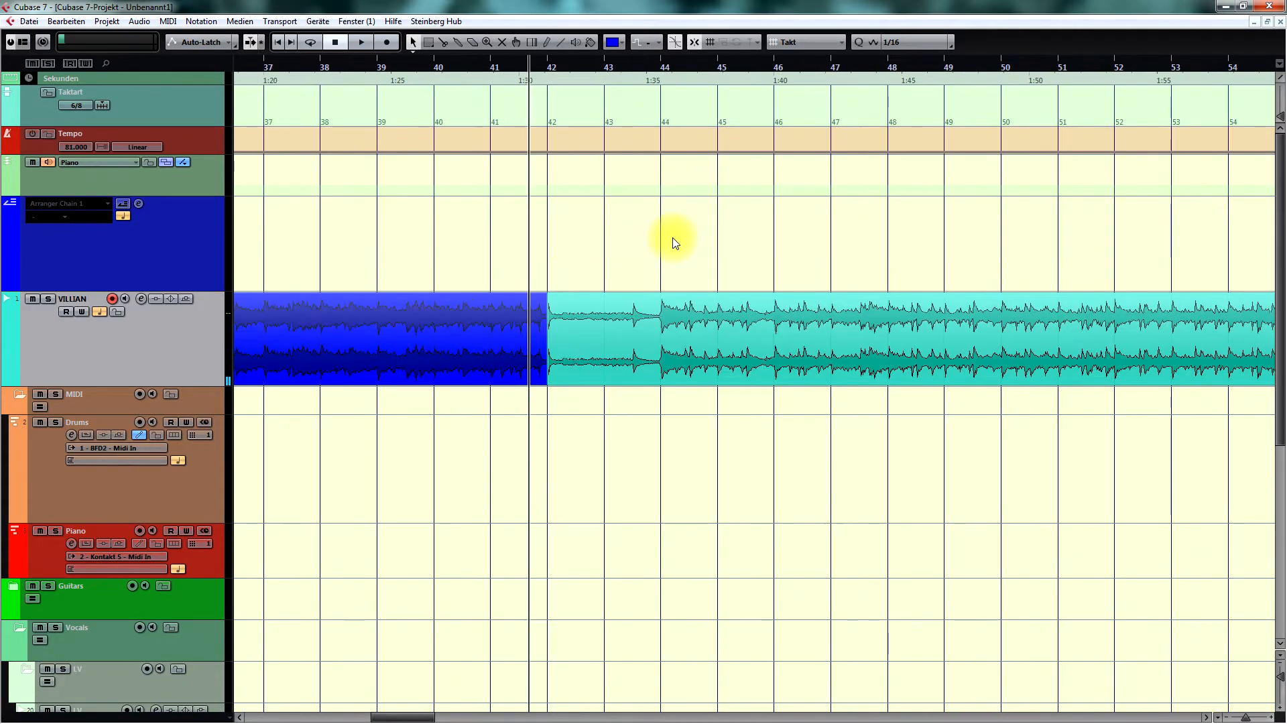
left_click(717, 326)
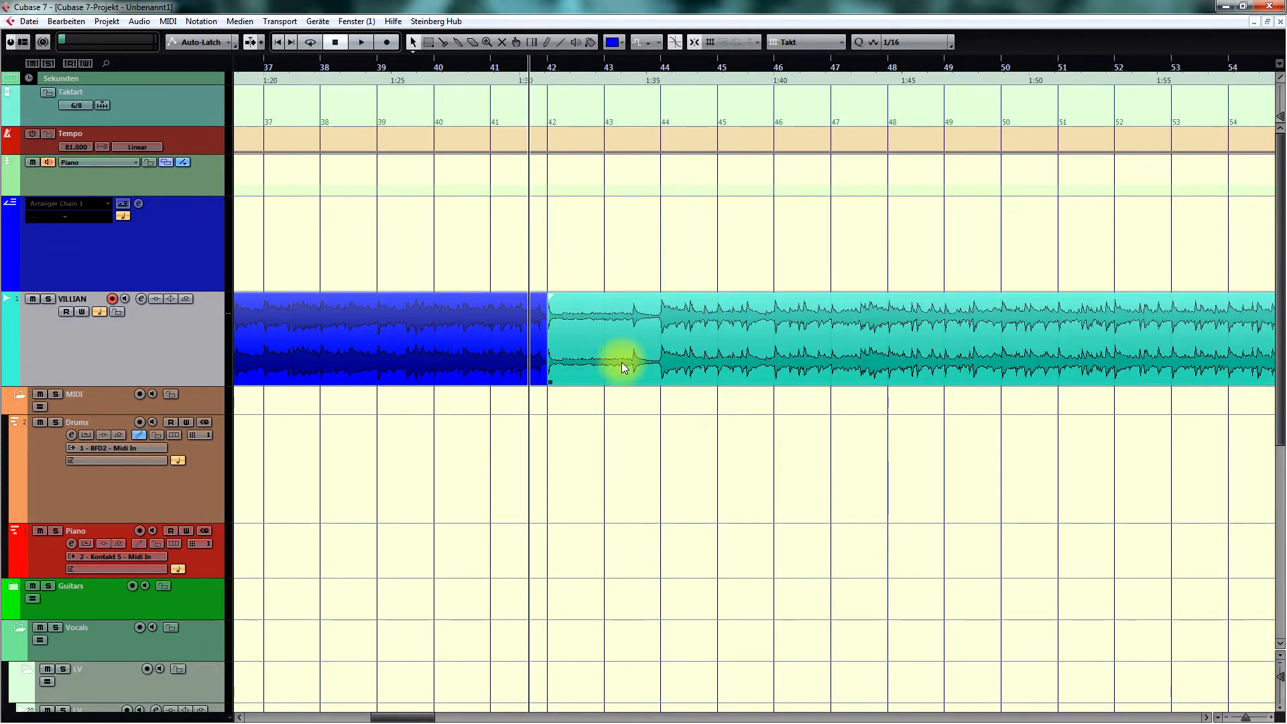
key("KP_Subtract")
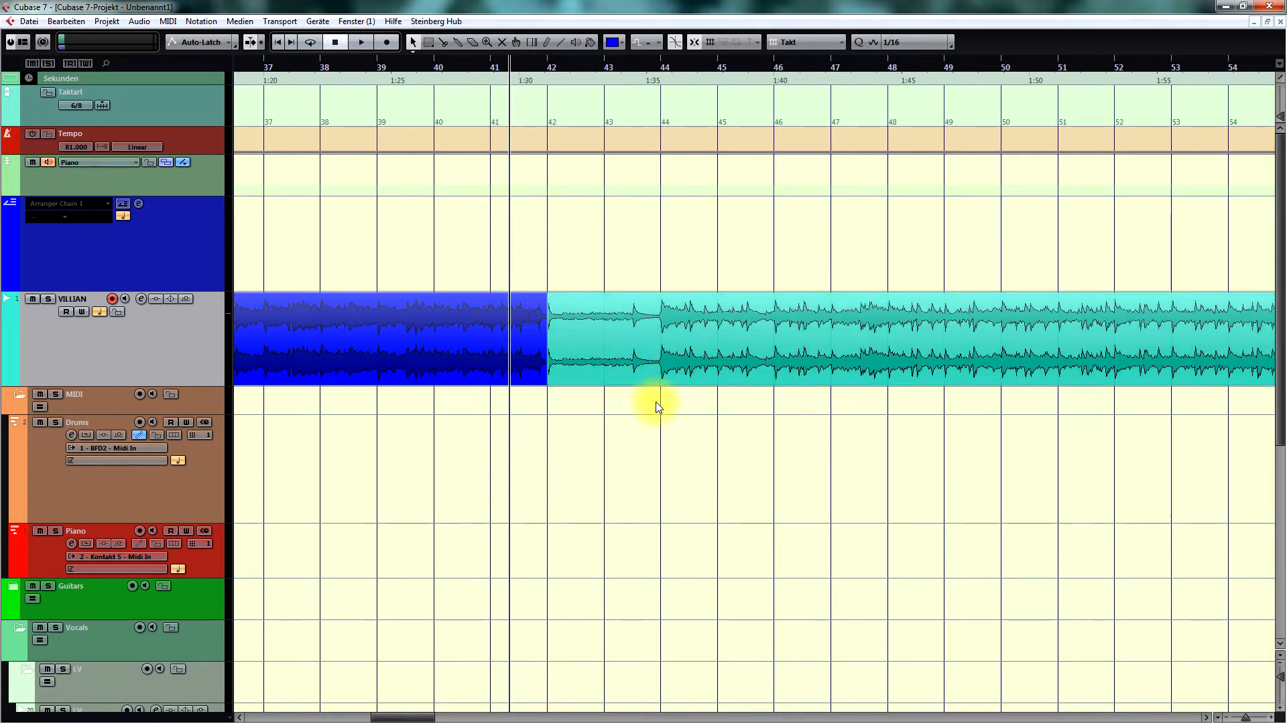
key("space")
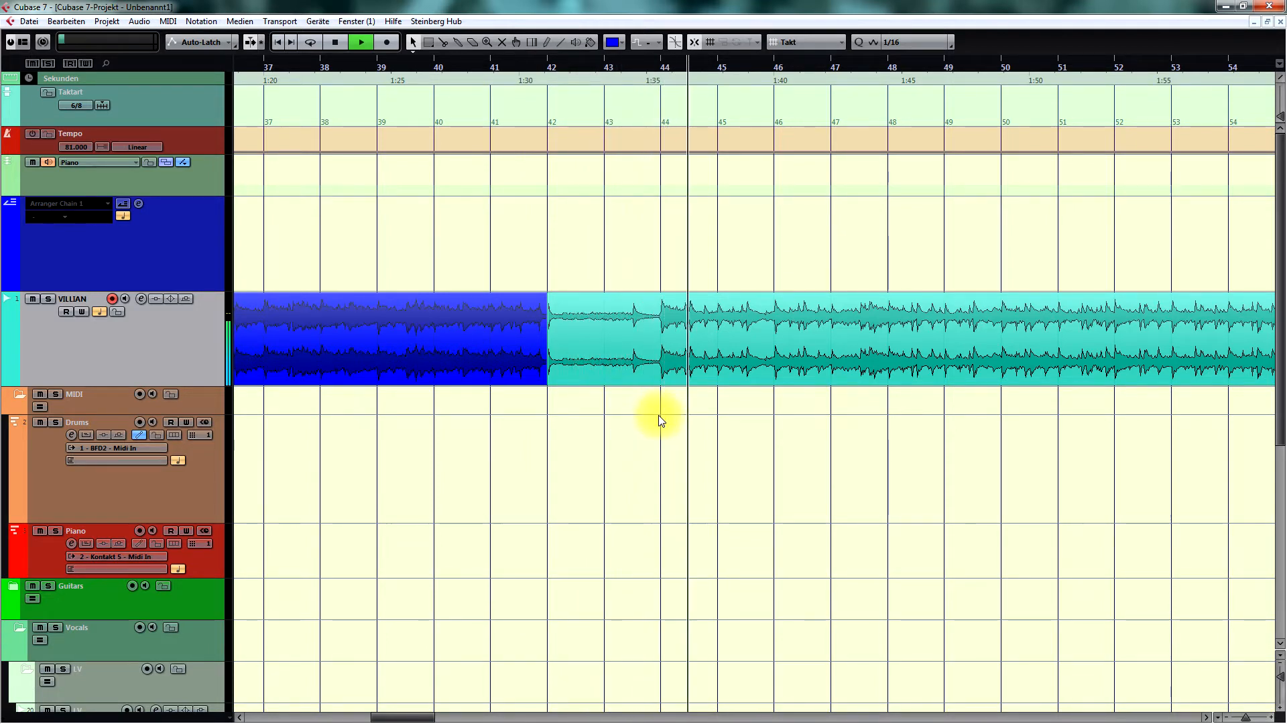
key("space")
Split the audio at bar 44 and colour the quiet section from bar 42 to bar 44 dark purple.
left_click(655, 339)
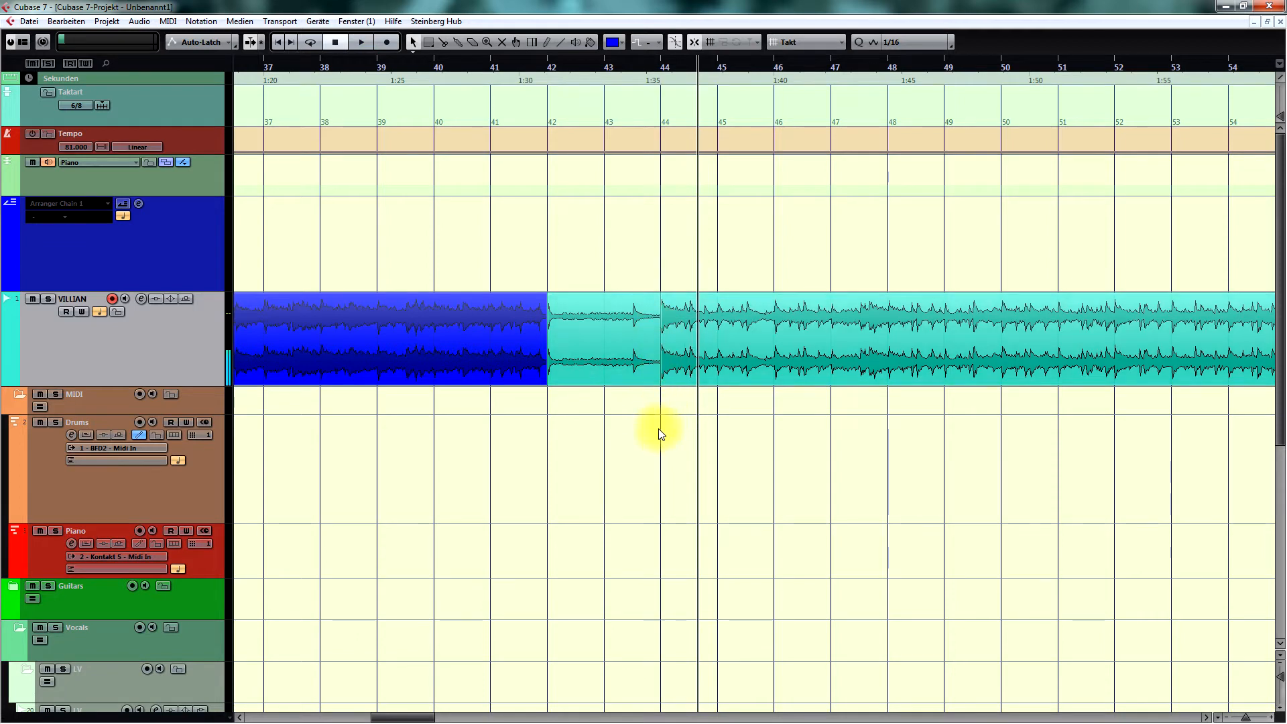
left_click(638, 372)
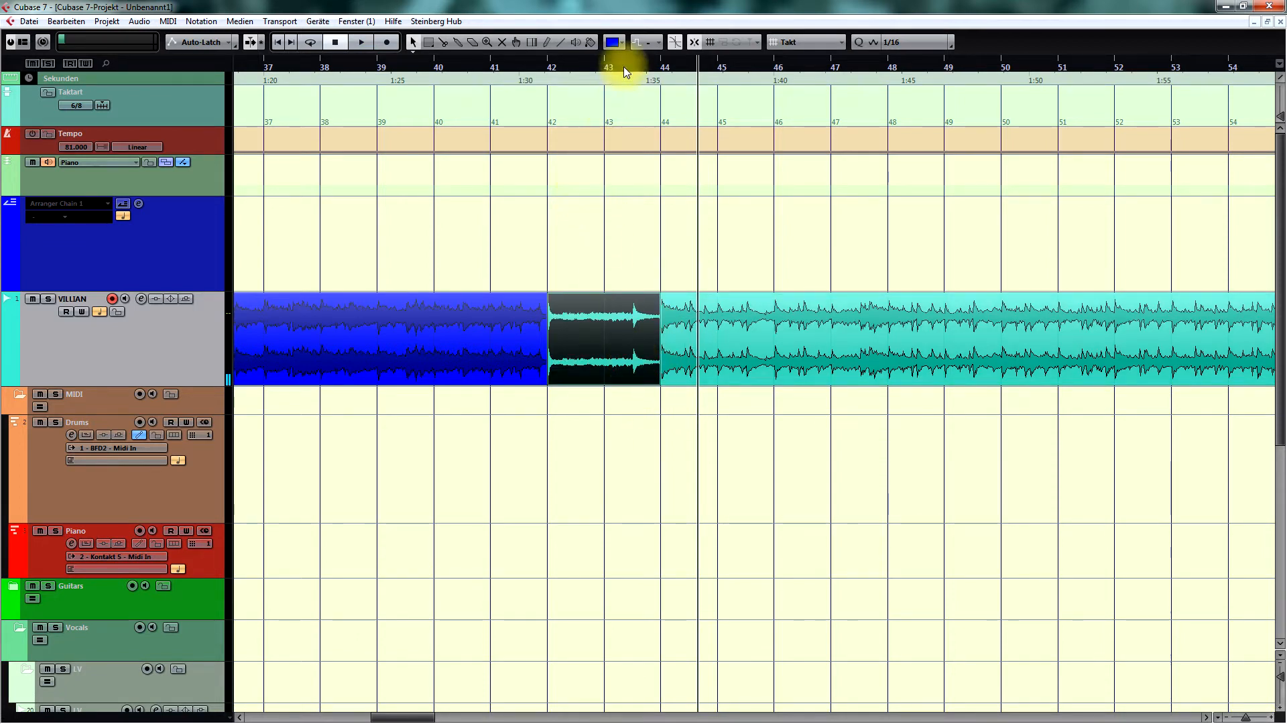
left_click(618, 42)
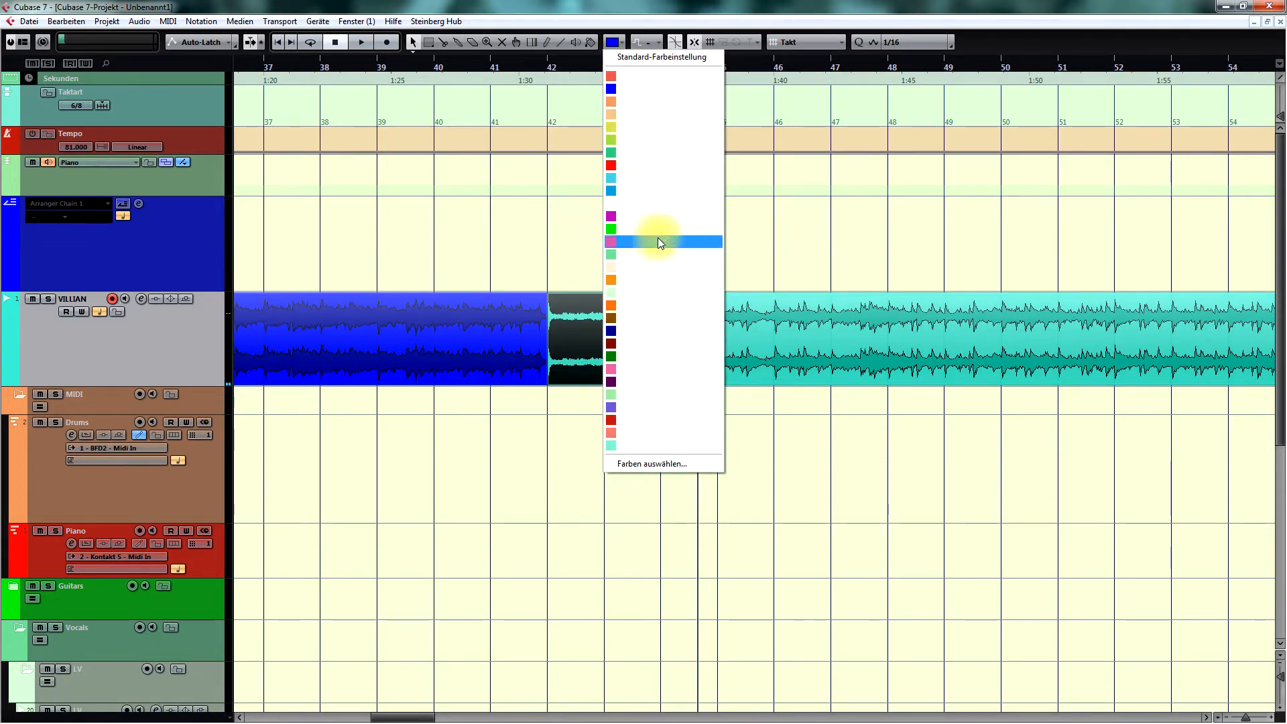
left_click(660, 381)
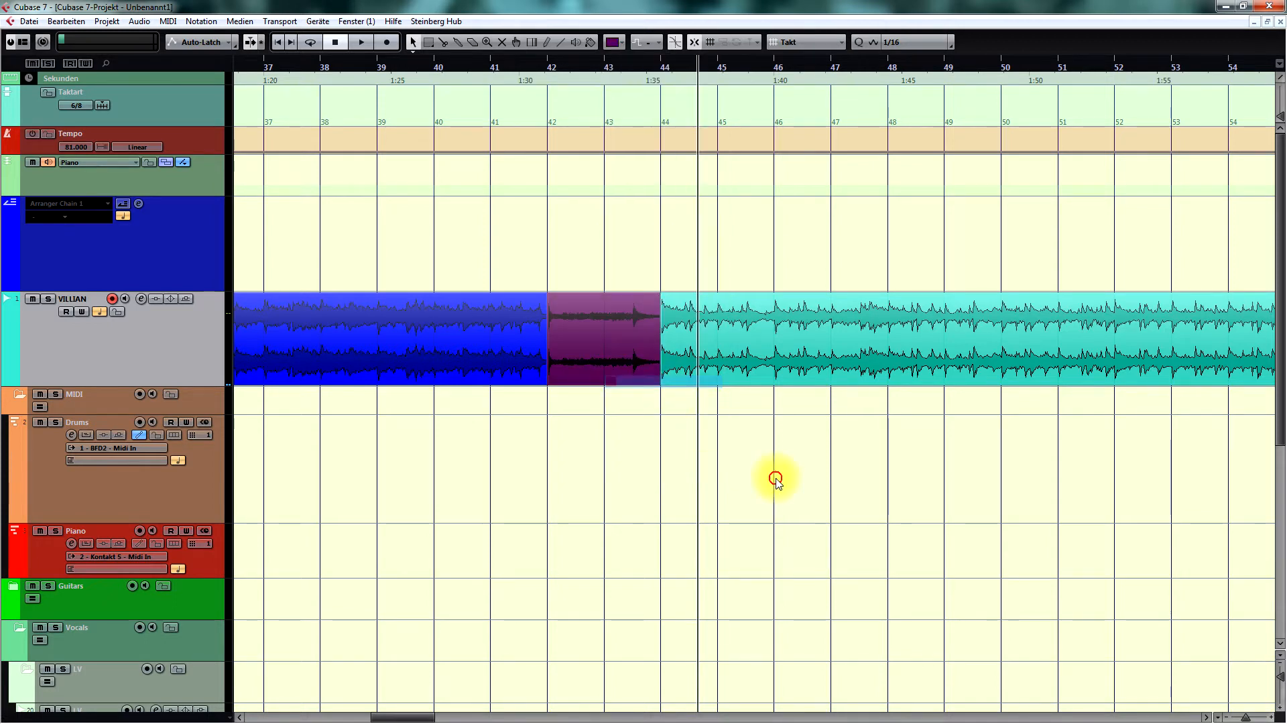
Recolour the quiet section from bar 42 to bar 44 cream.
left_click(612, 345)
left_click(618, 41)
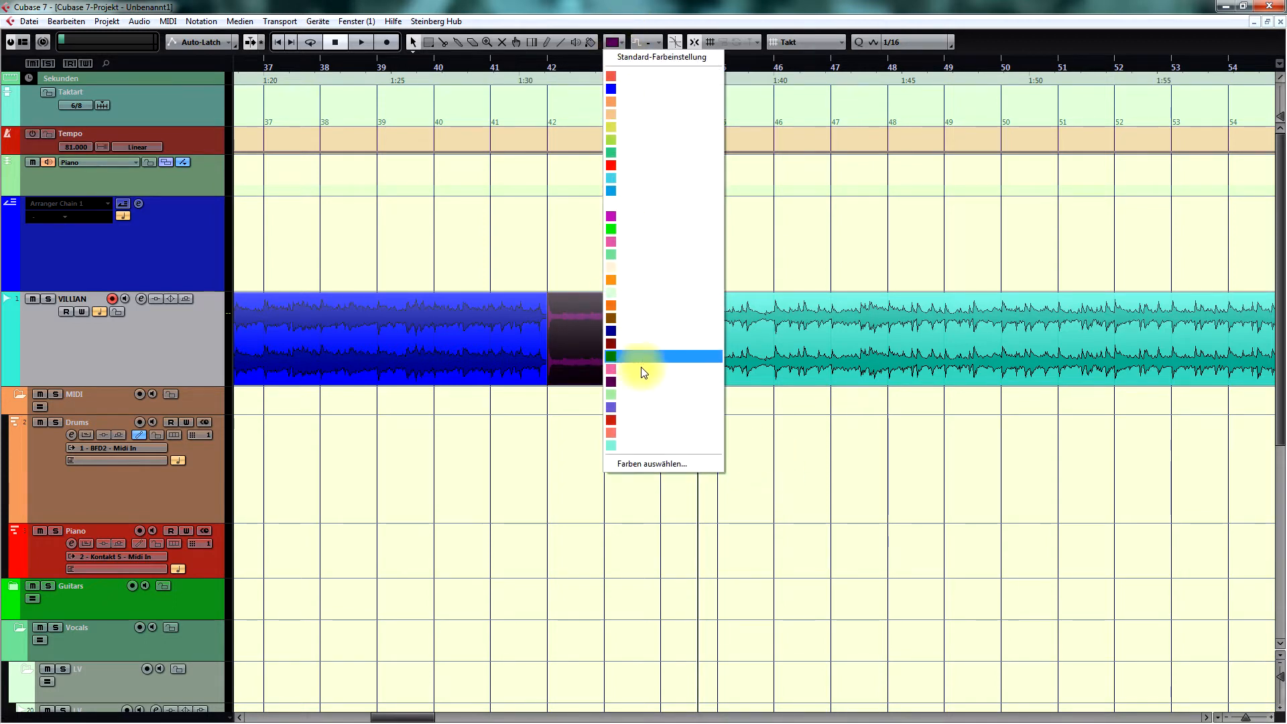
left_click(649, 265)
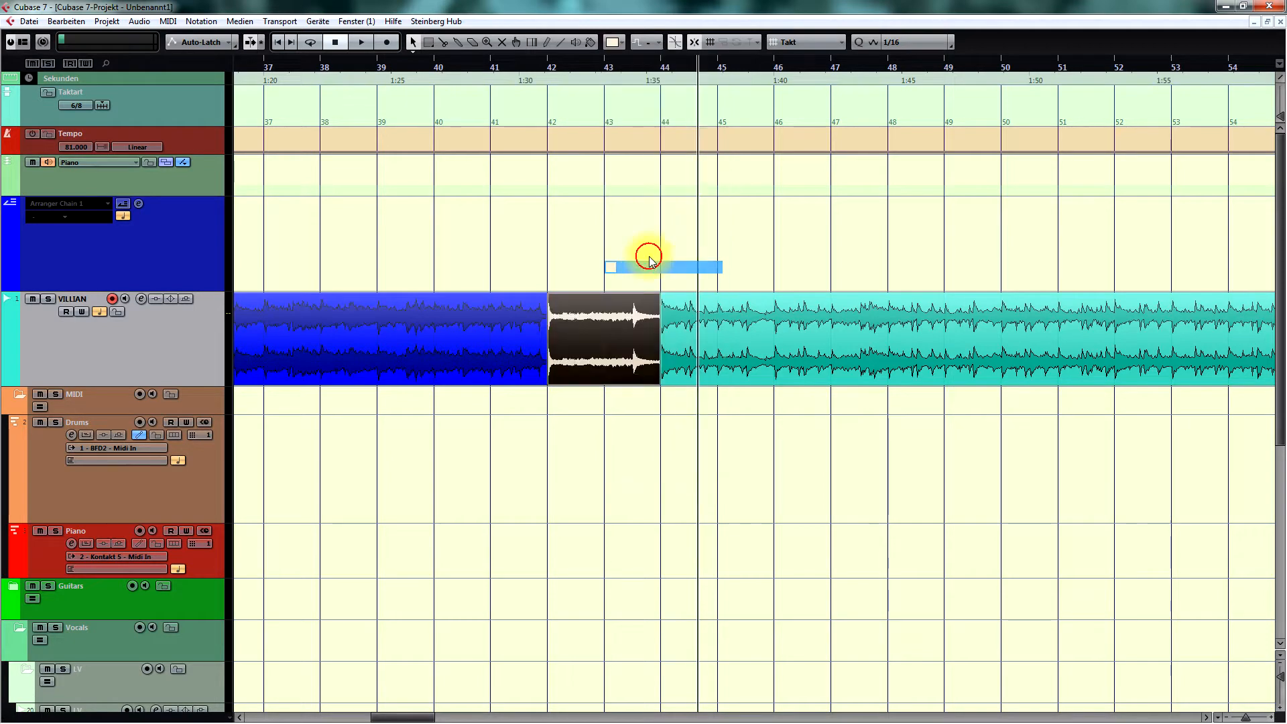
left_click(679, 241)
Move the playback position back to around bar 43 and play towards the section starting at bar 44.
key("KP_Subtract")
key("g")
scroll(821, 243, "right", 1)
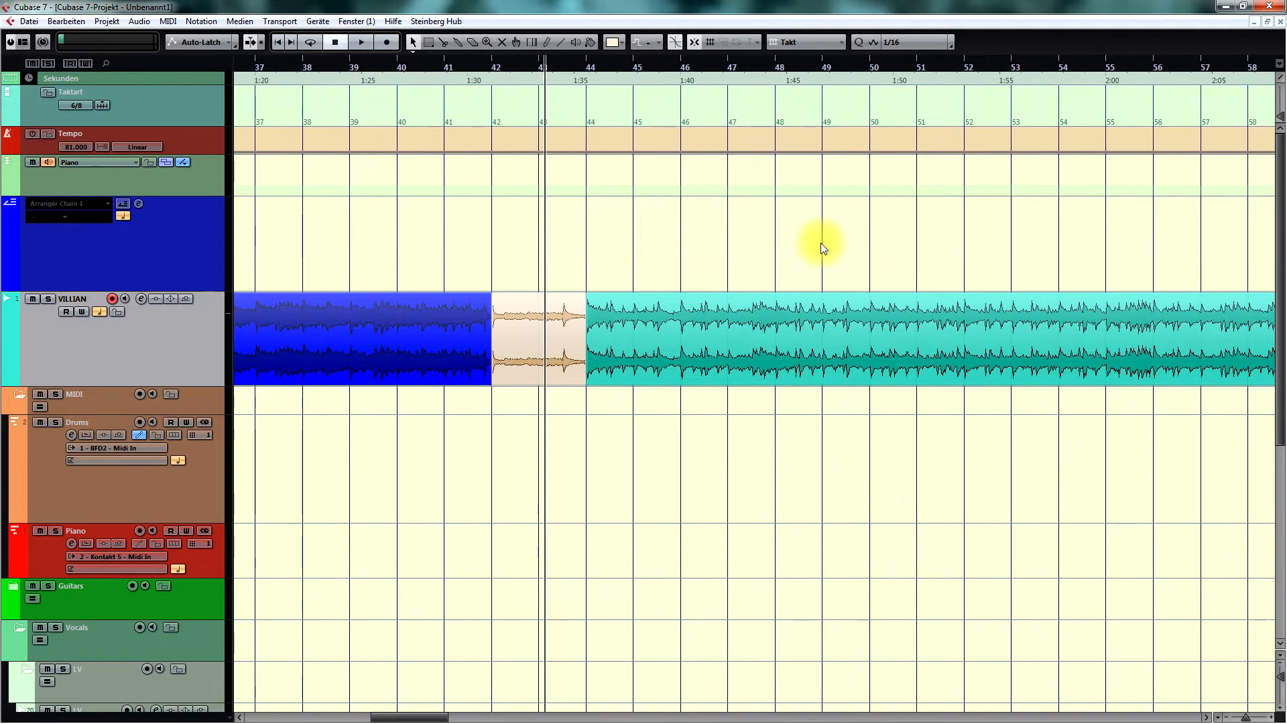
key("g")
scroll(821, 242, "right", 3)
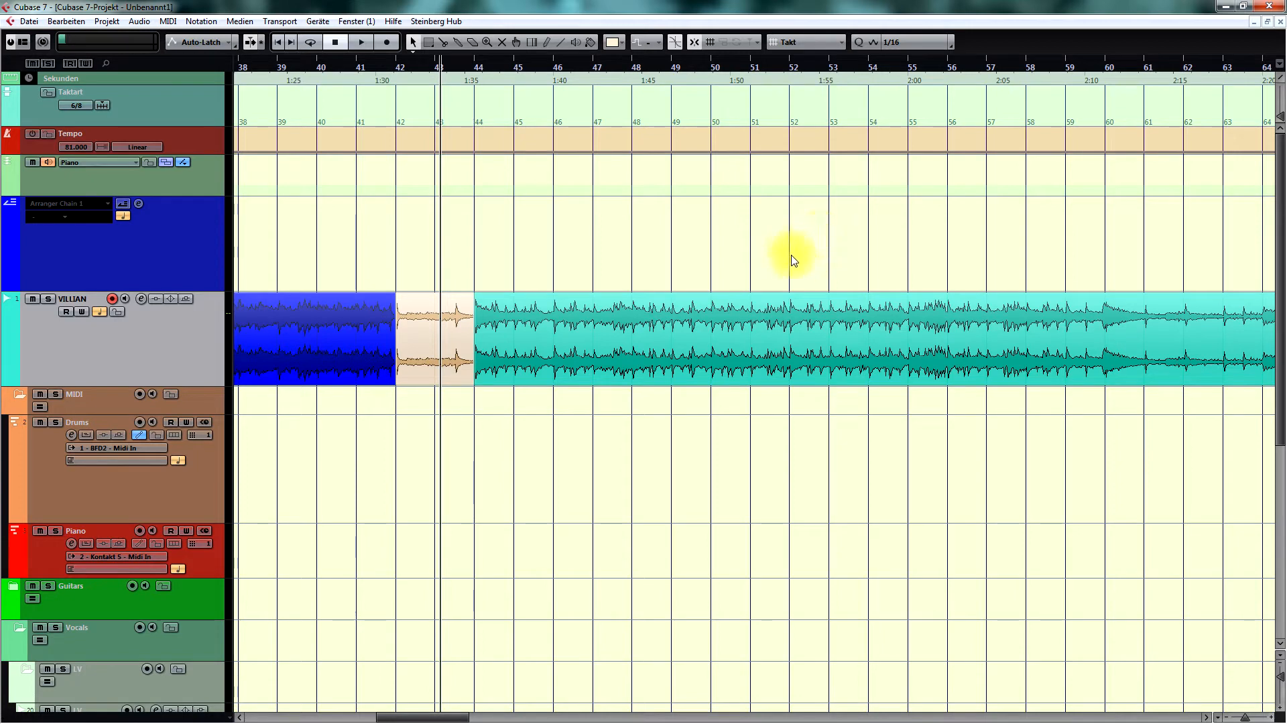
key("space")
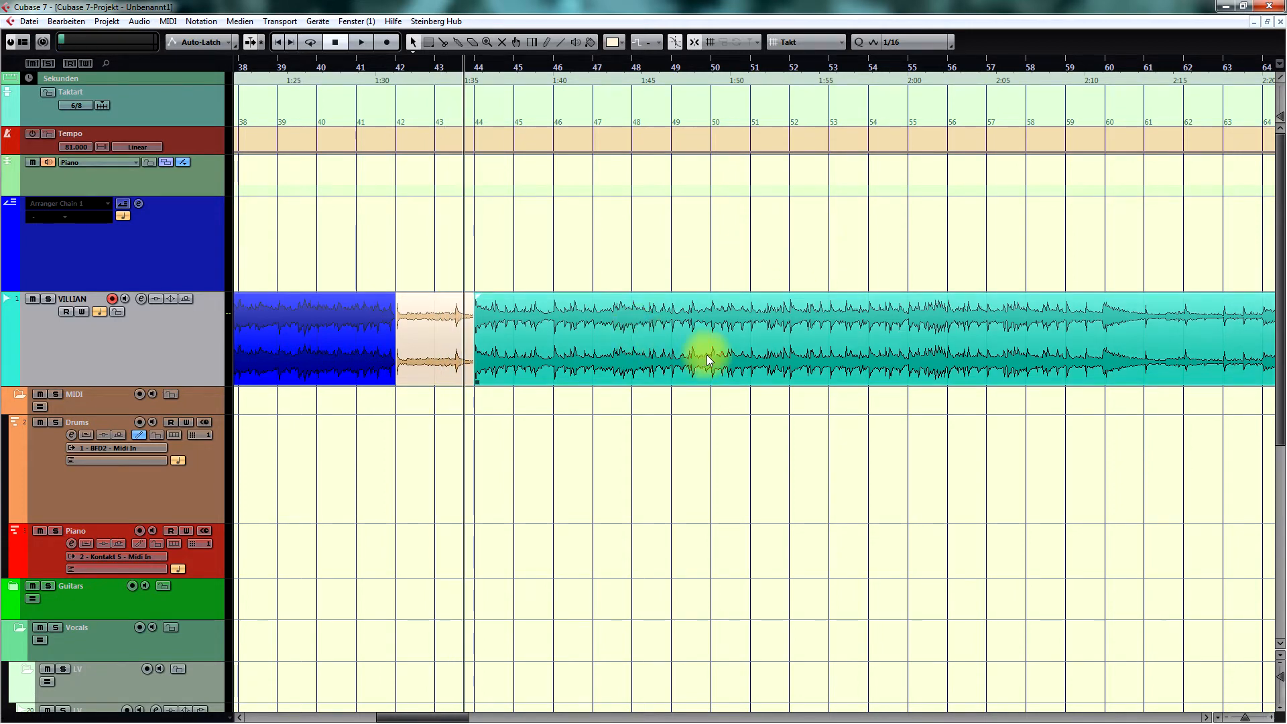
Split the audio at bar 52 and colour the section from bar 44 to bar 52 light orange.
left_click(730, 349)
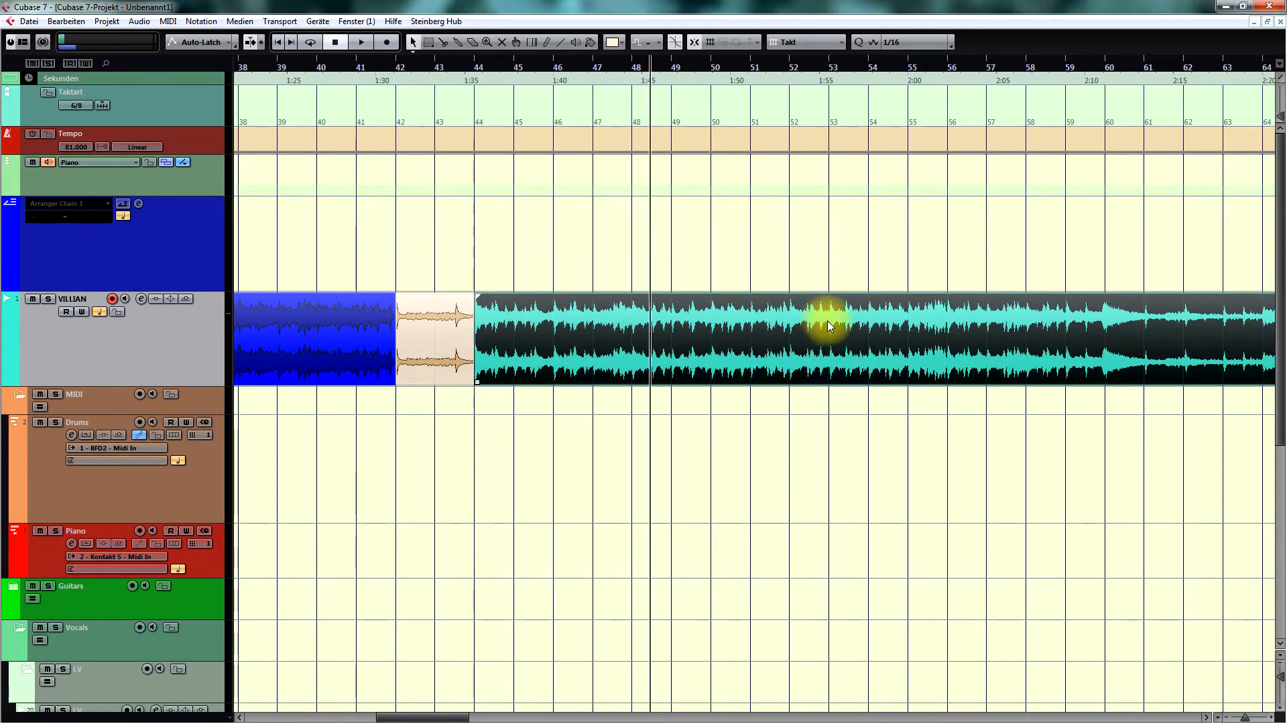
scroll(827, 326, "right", 4)
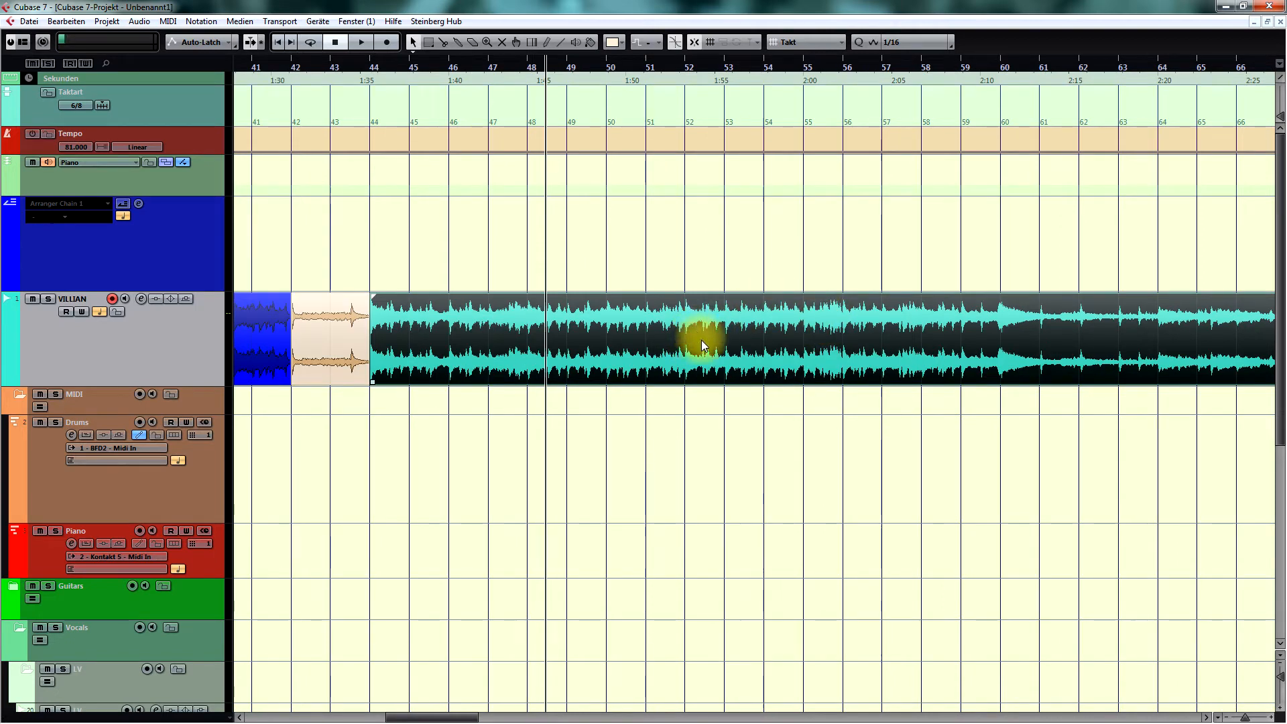
key("space")
left_click(656, 337)
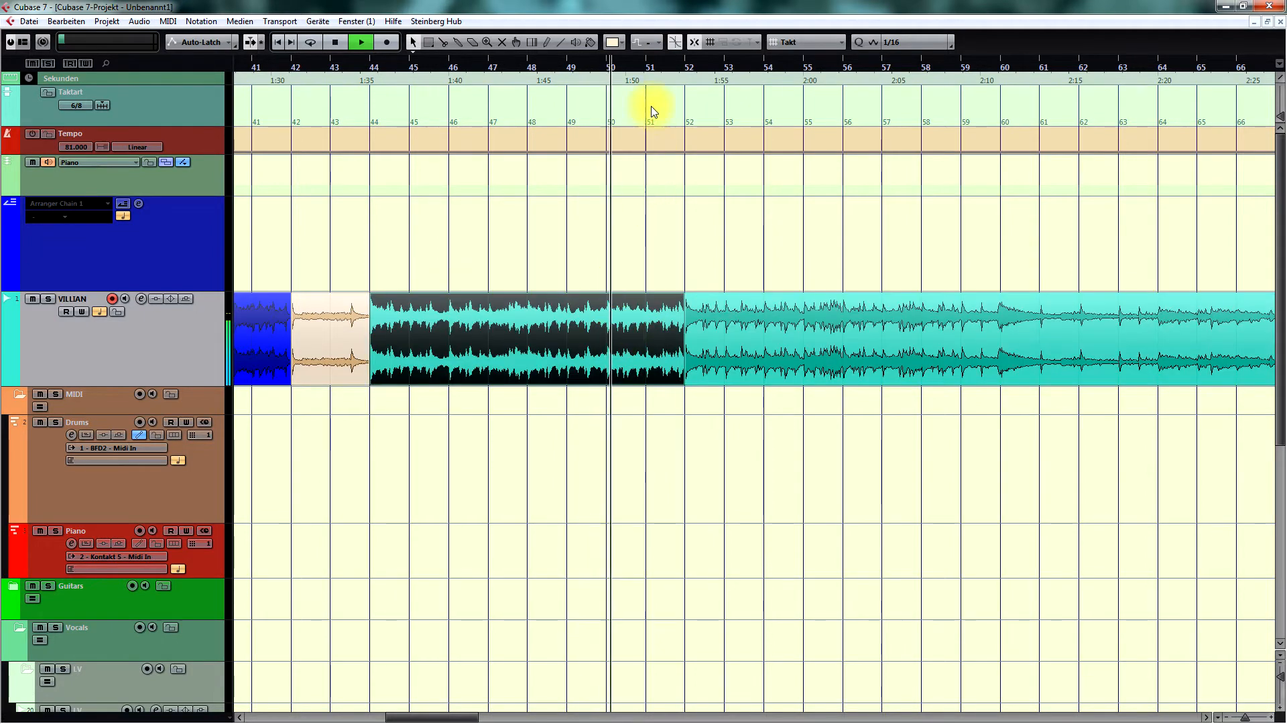
left_click(613, 42)
left_click(641, 280)
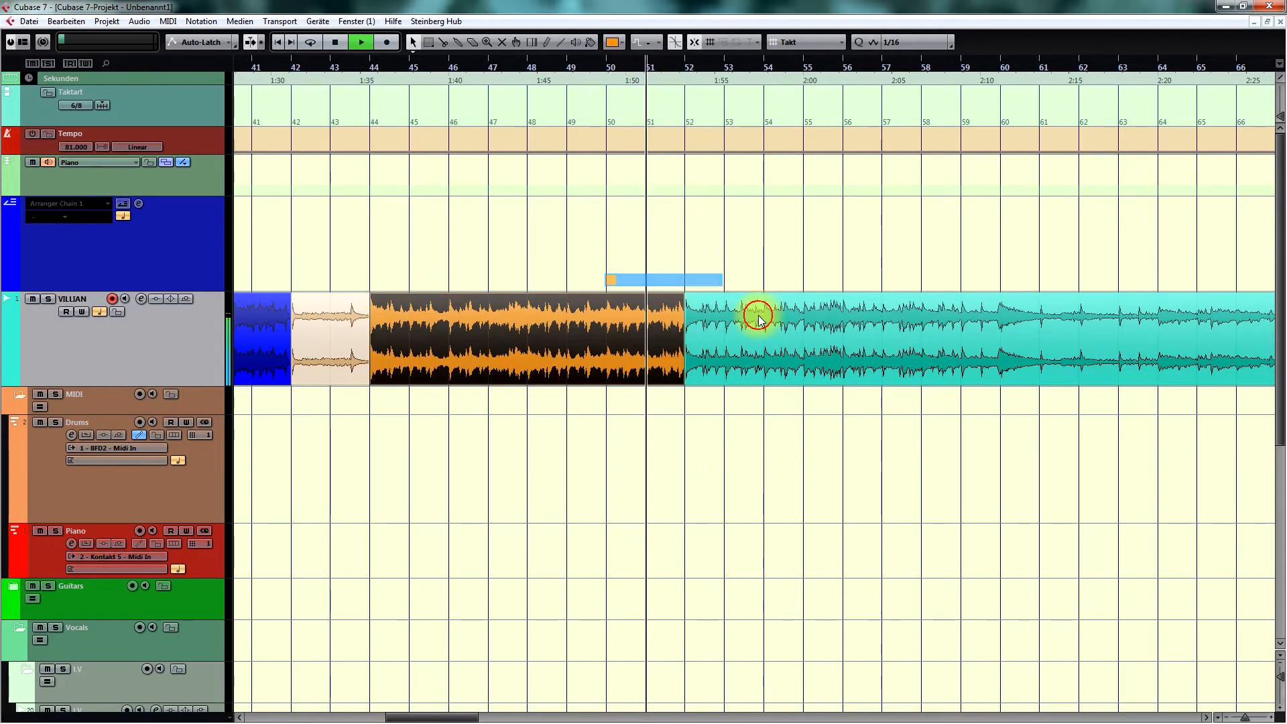
Split the audio at bar 60 and colour the section from bar 52 to bar 60 dark orange.
left_click(623, 40)
left_click(677, 305)
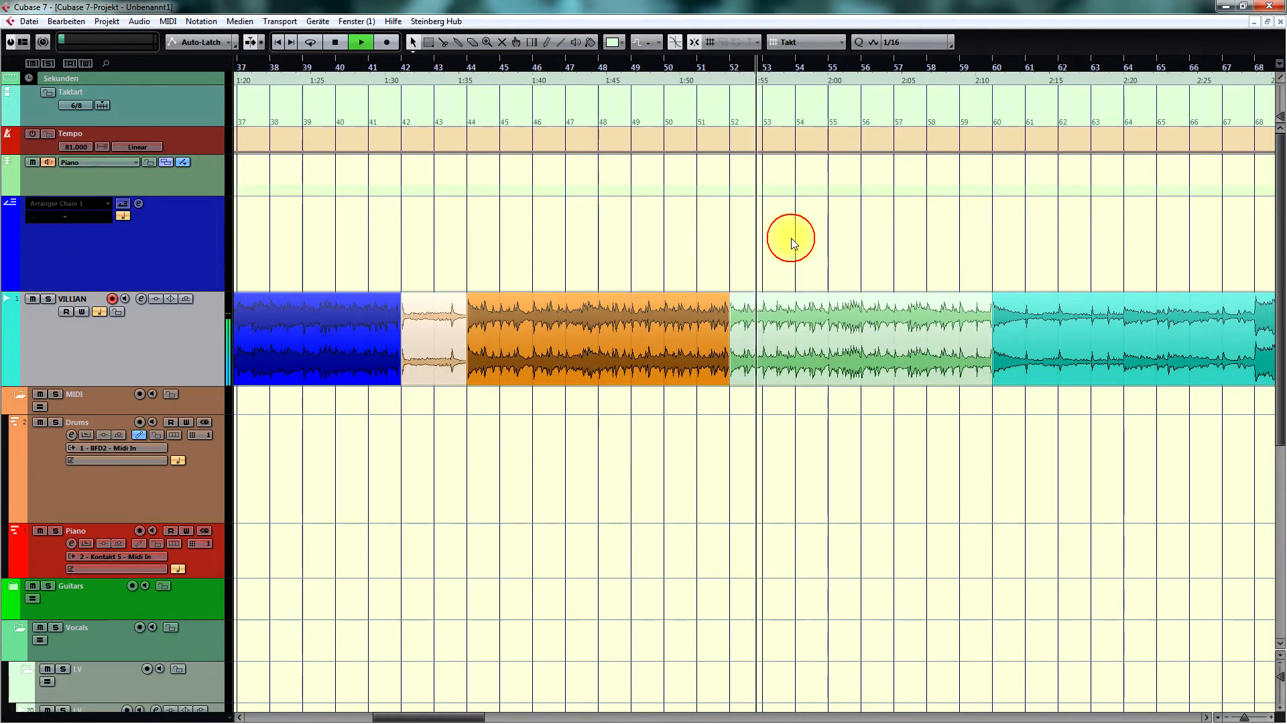
left_click(808, 330)
left_click(622, 43)
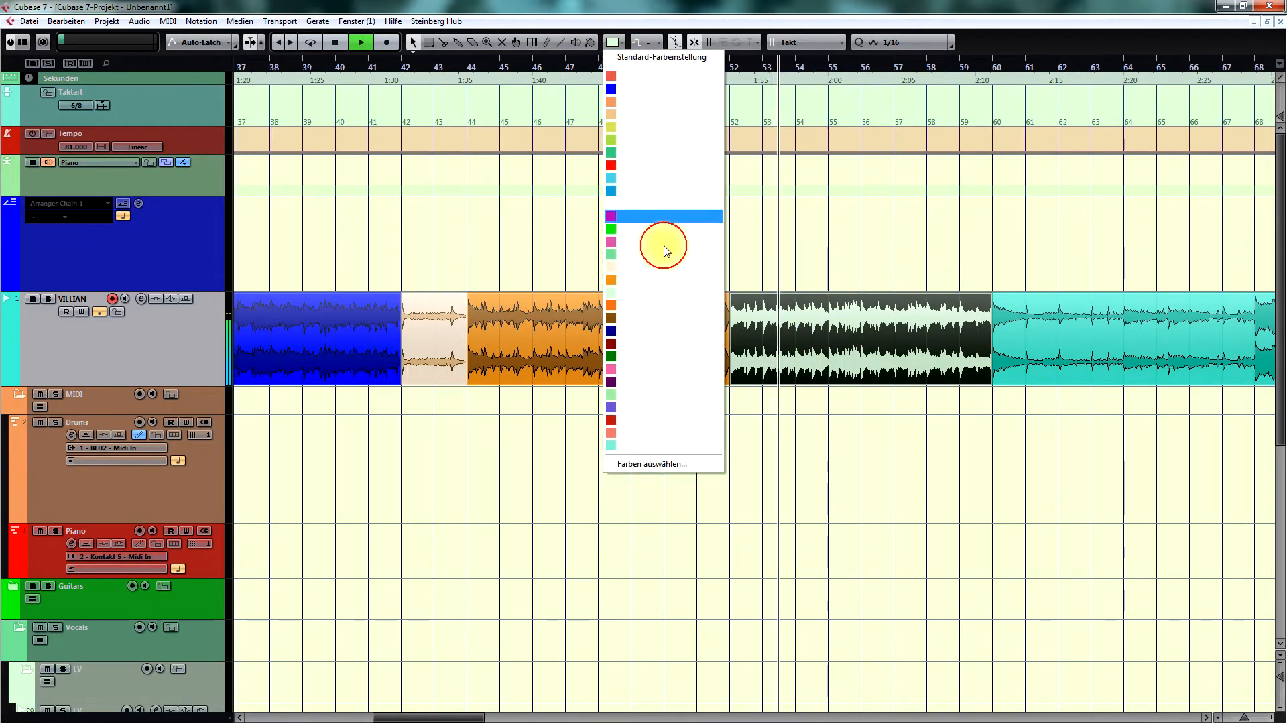
left_click(664, 301)
key("space")
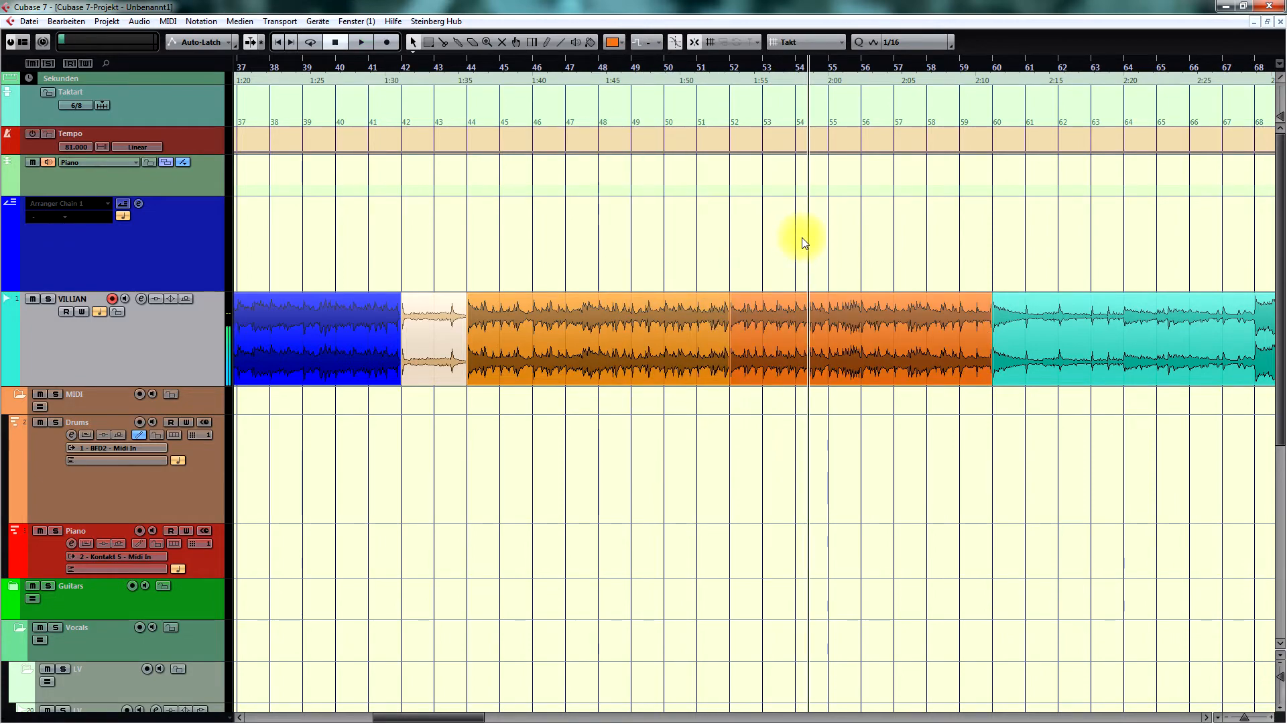
Move the playback position forward to around bar 58 and play the song past bar 61.
key("KP_Add")
key("g")
key("g")
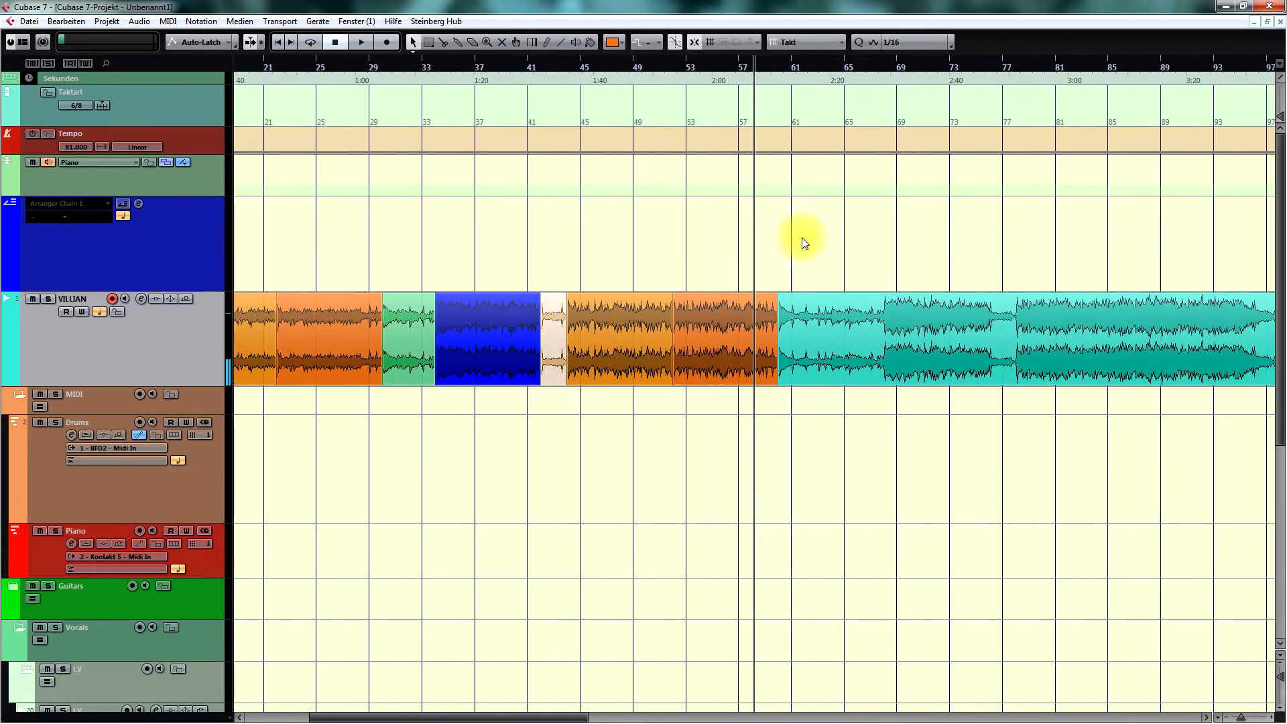
key("space")
key("h")
key("h")
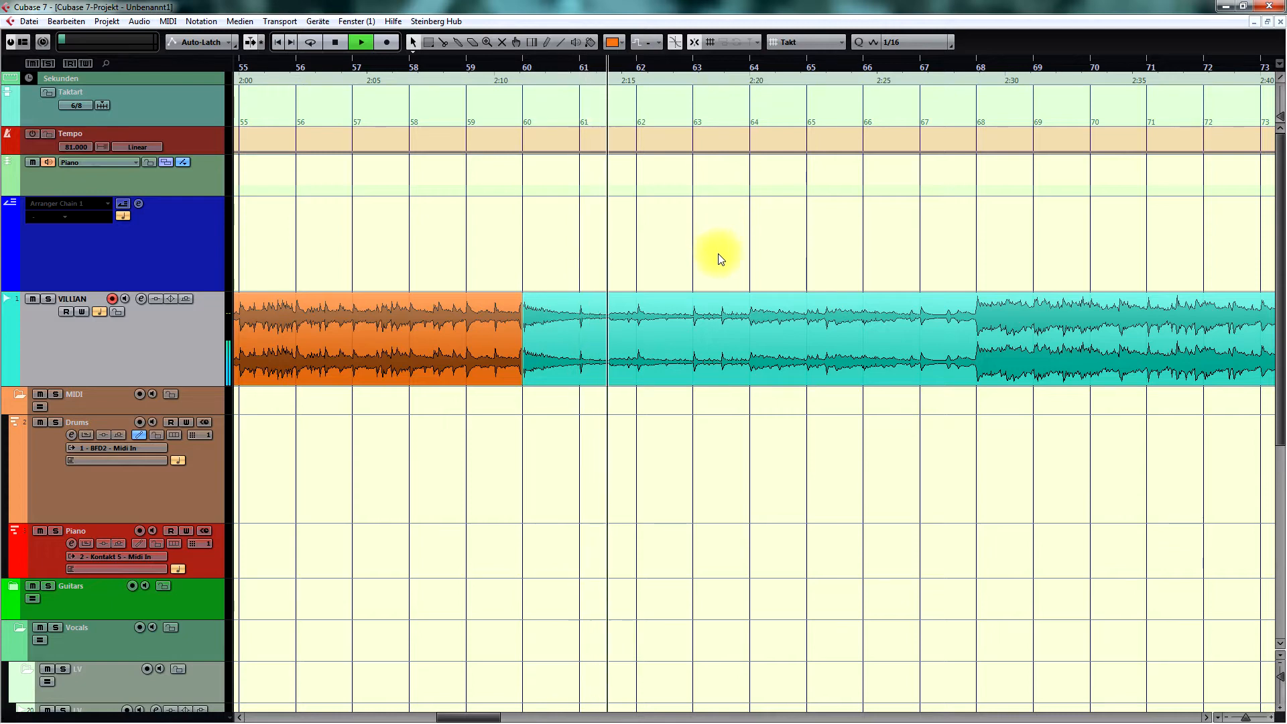
key("space")
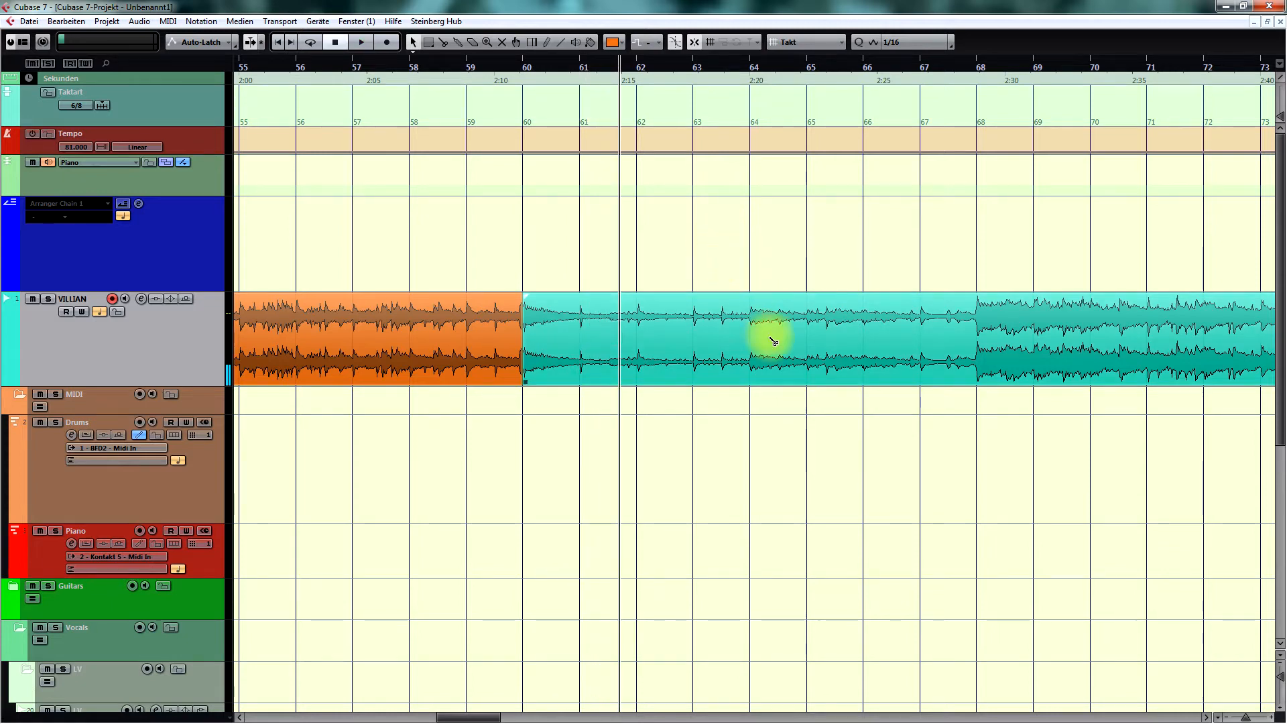
Cut out the audio from bar 60 to bar 64 and move the remaining audio earlier so that it starts at bar 60.
left_click(747, 333, "alt")
left_click(728, 333)
key("Delete")
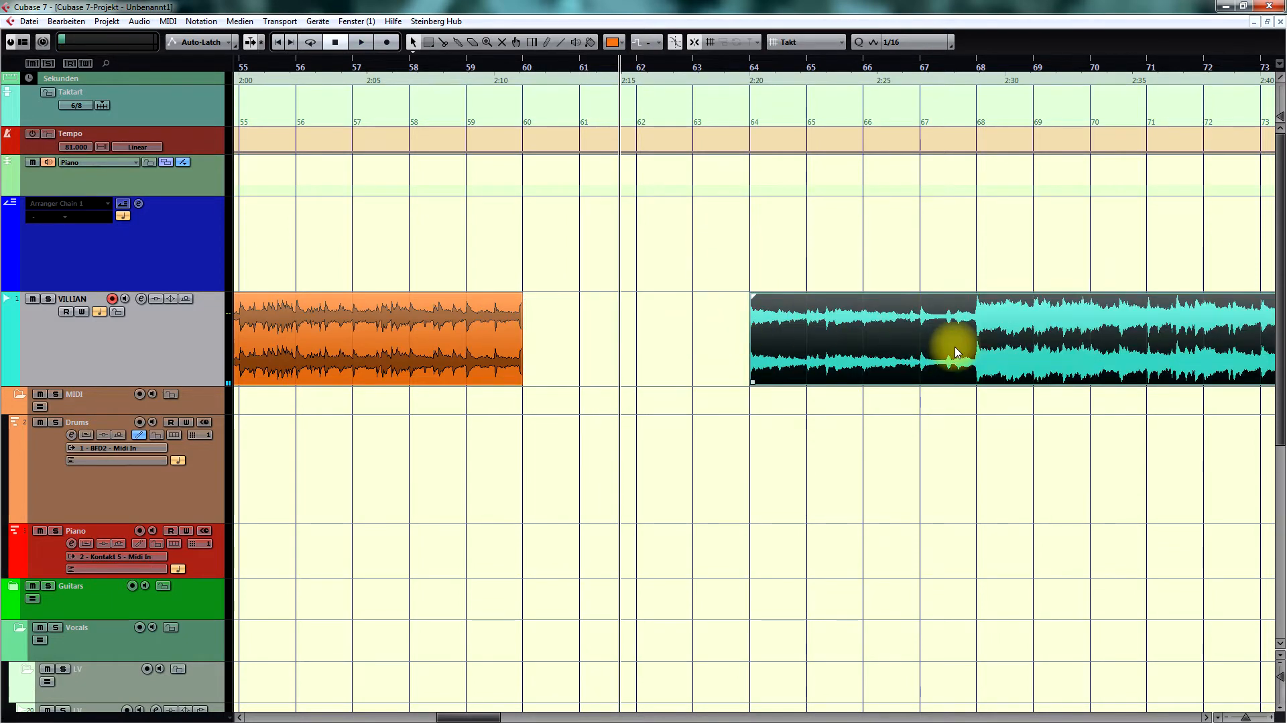
left_click_drag(947, 344, 718, 348)
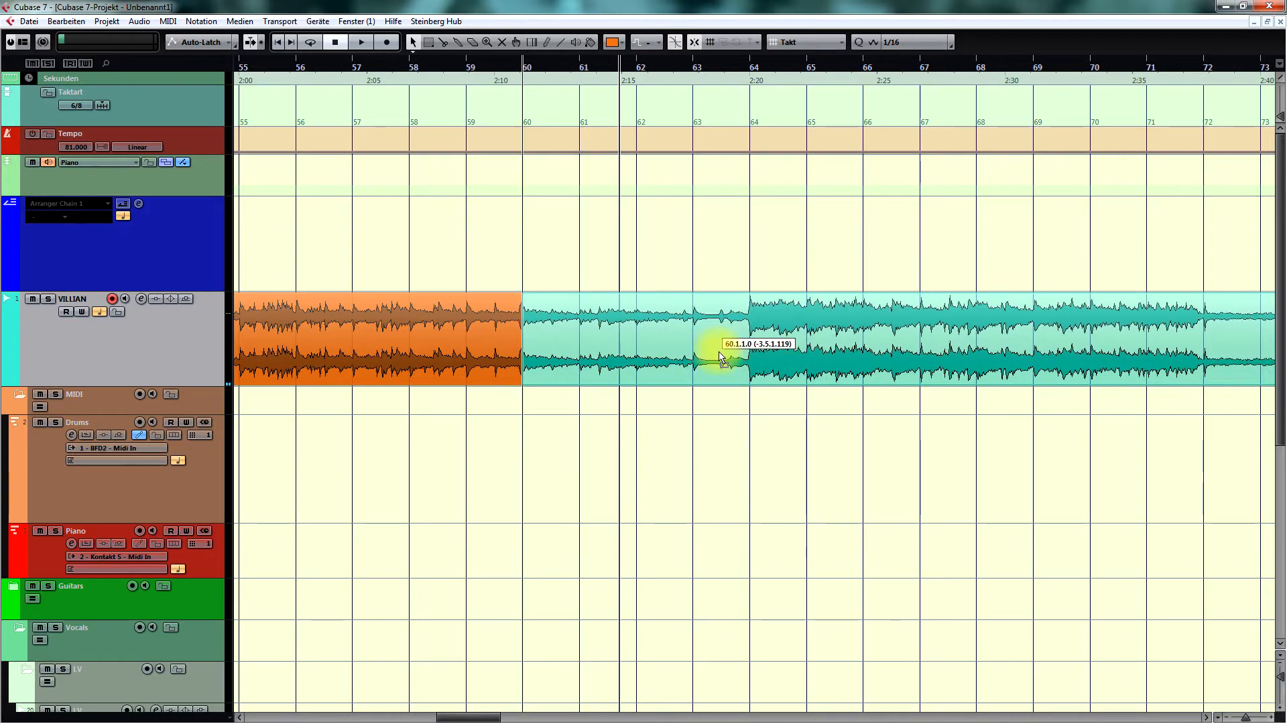
Play the song from around bar 60 to bar 64, stopping and rewinding slightly at around bar 62.
key("space")
left_click(734, 249)
key("g")
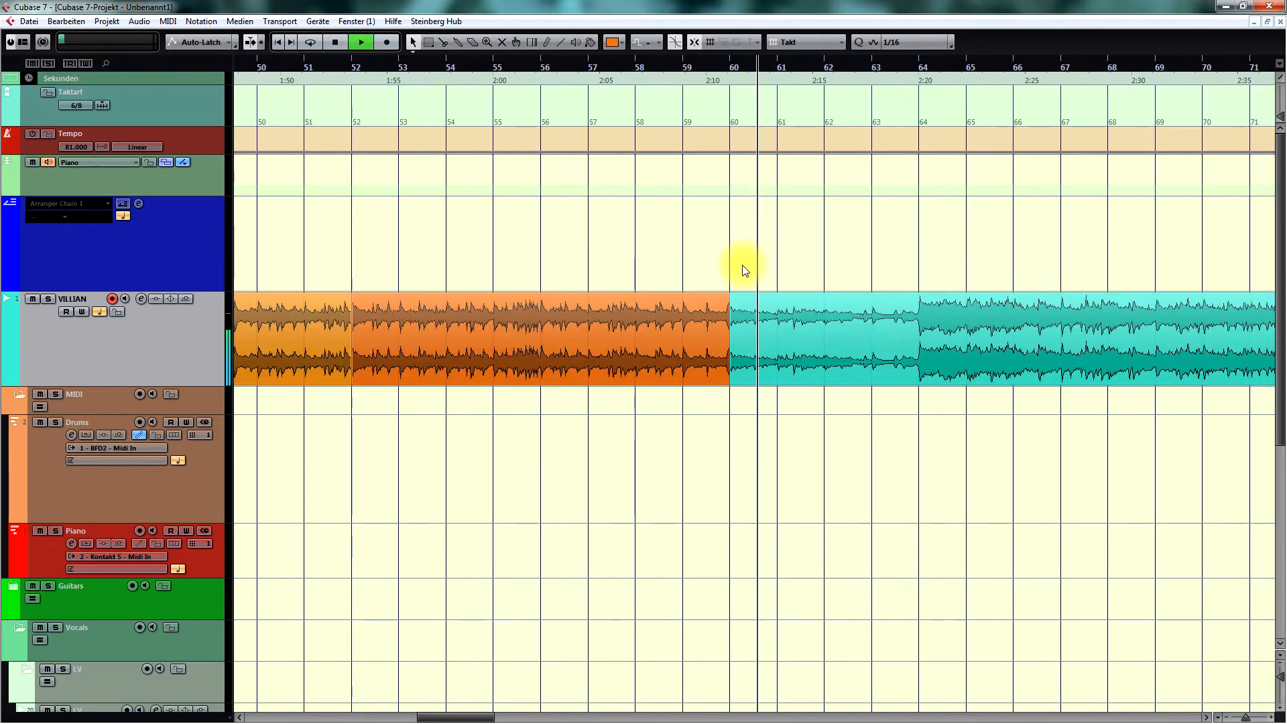
scroll(745, 265, "right", 2)
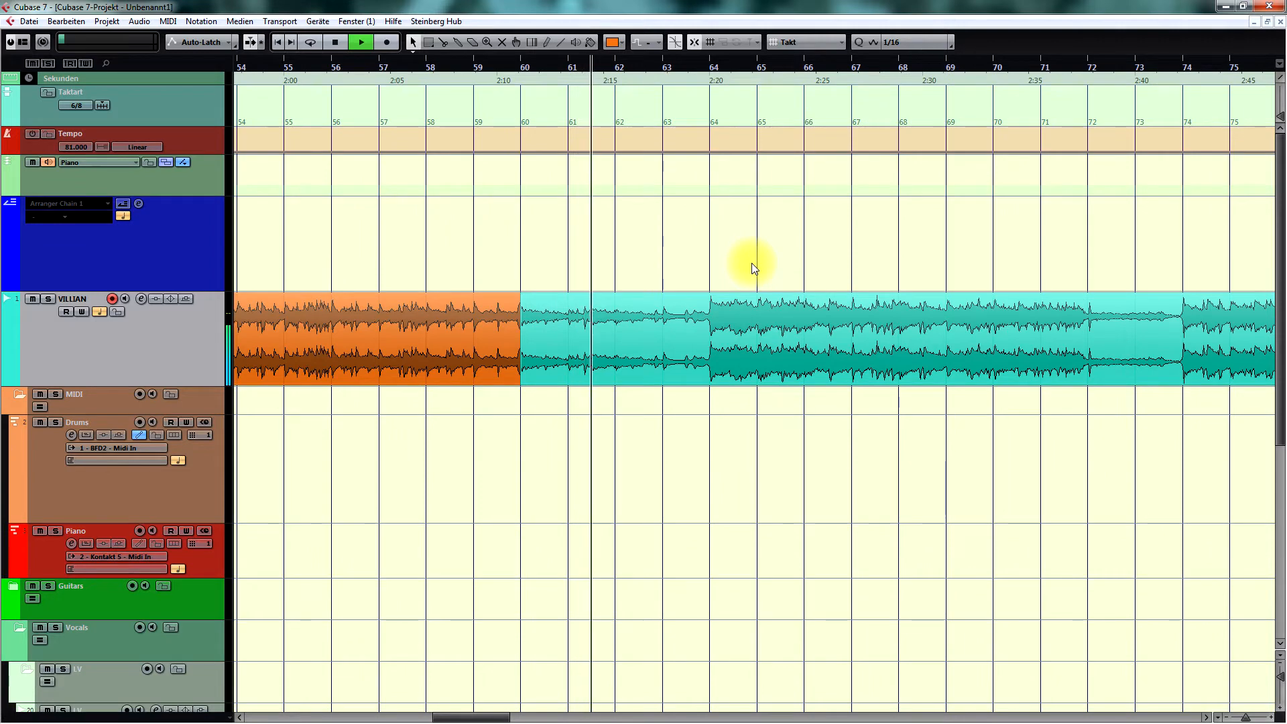
key("h")
key("space")
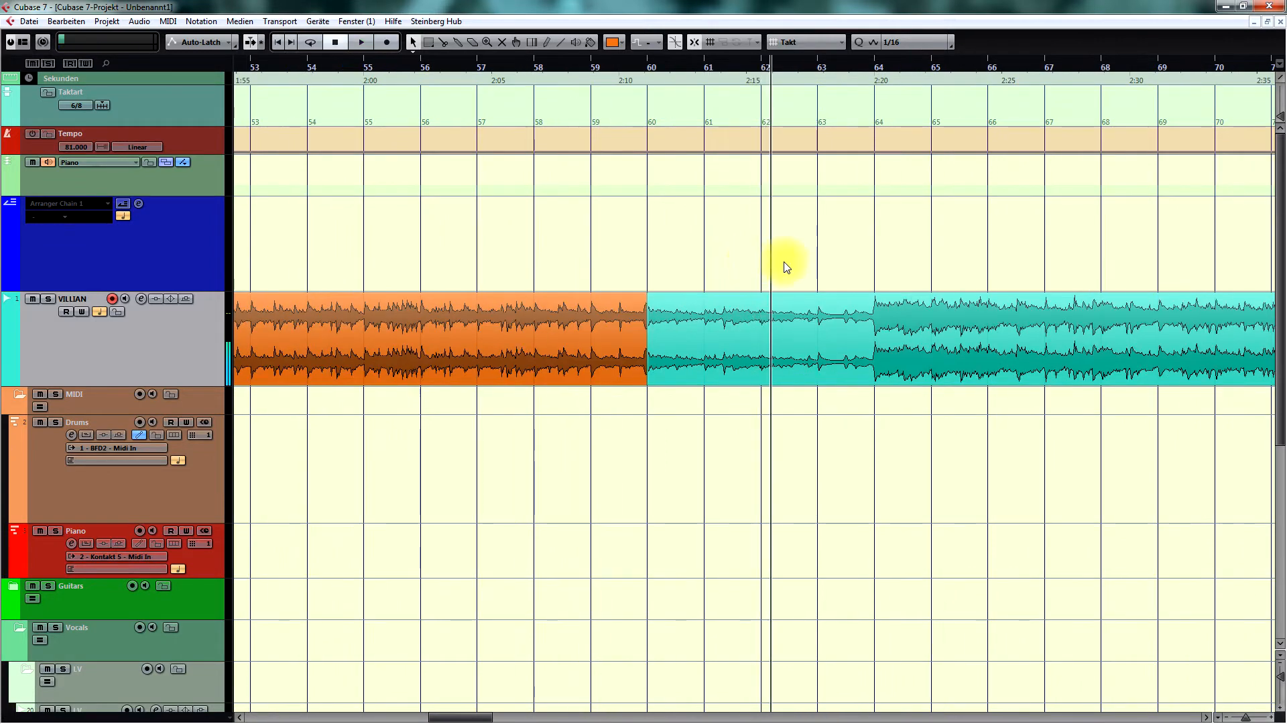
scroll(788, 265, "right", 2)
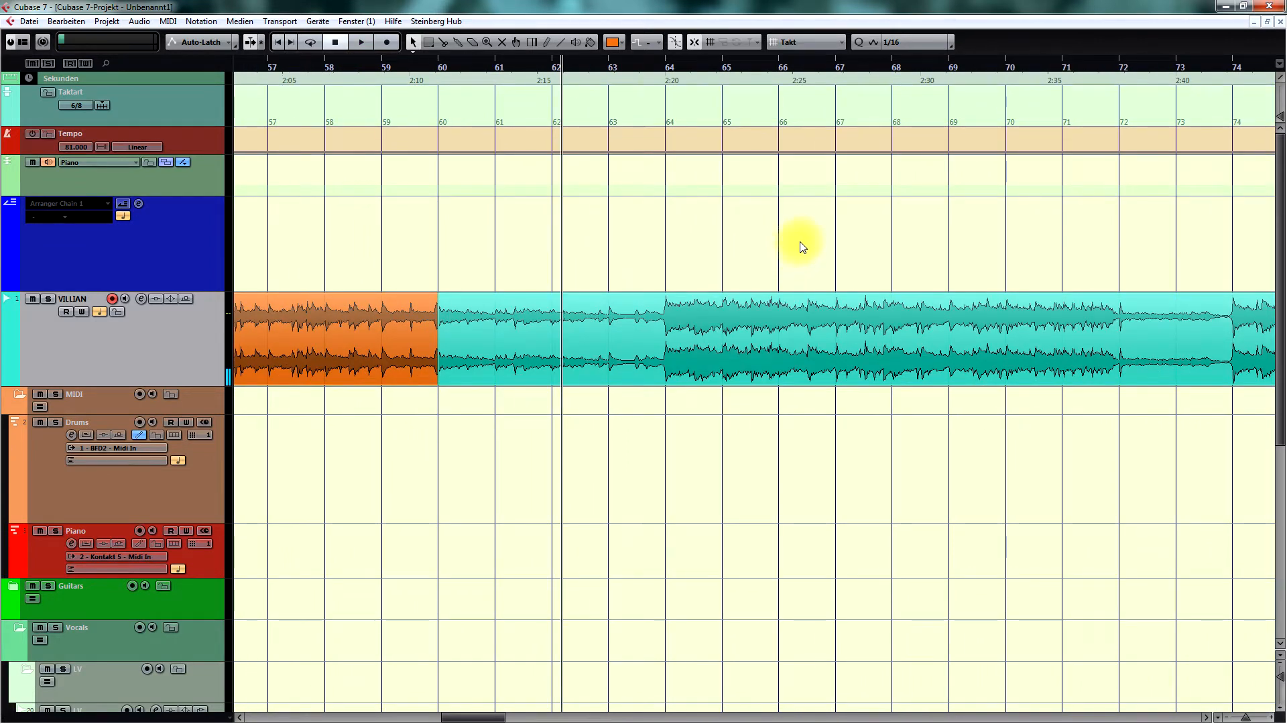
key("KP_Subtract")
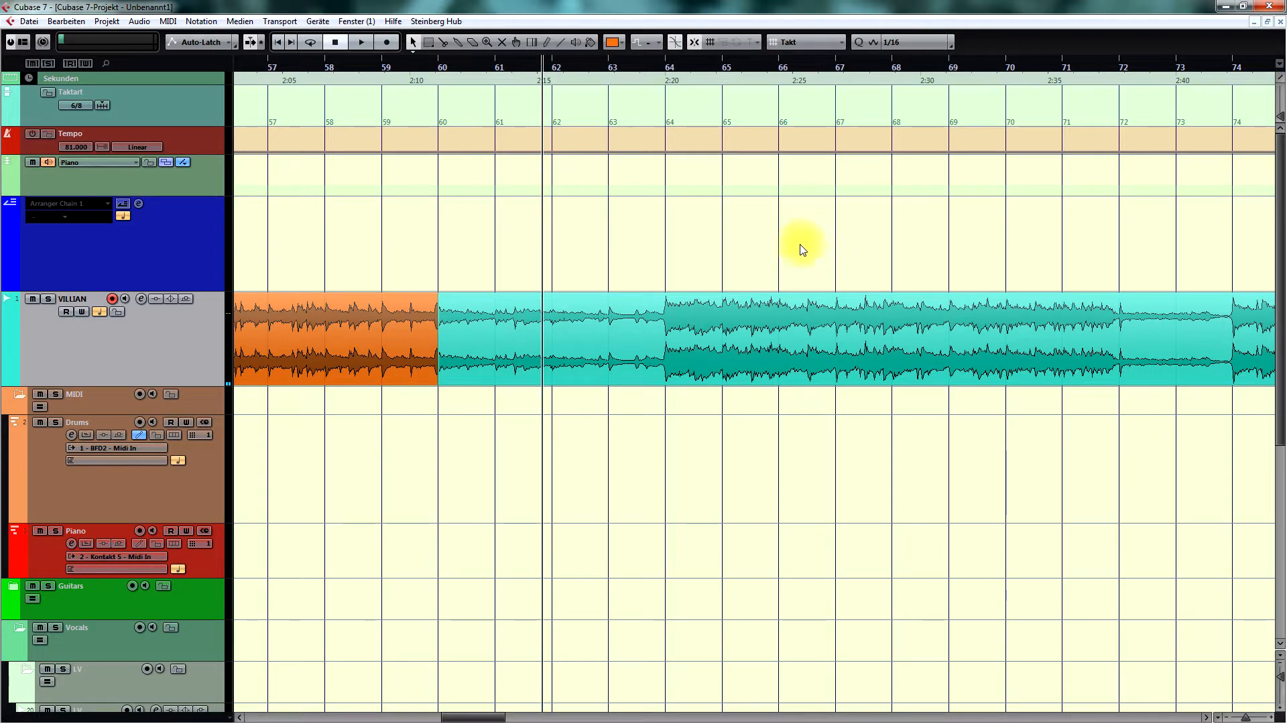
key("KP_Add")
key("space")
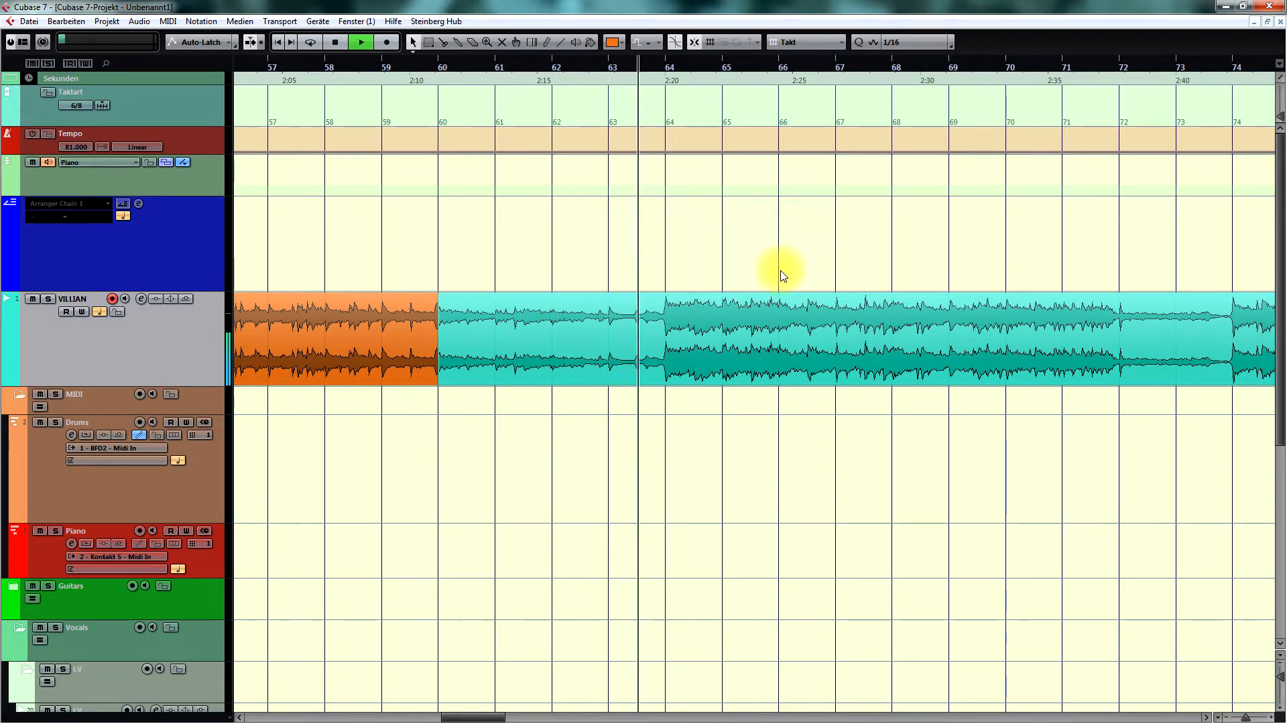
key("space")
Split the audio at bar 64 and colour the section from bar 60 to bar 64 light green.
key("3")
left_click(611, 337)
key("1")
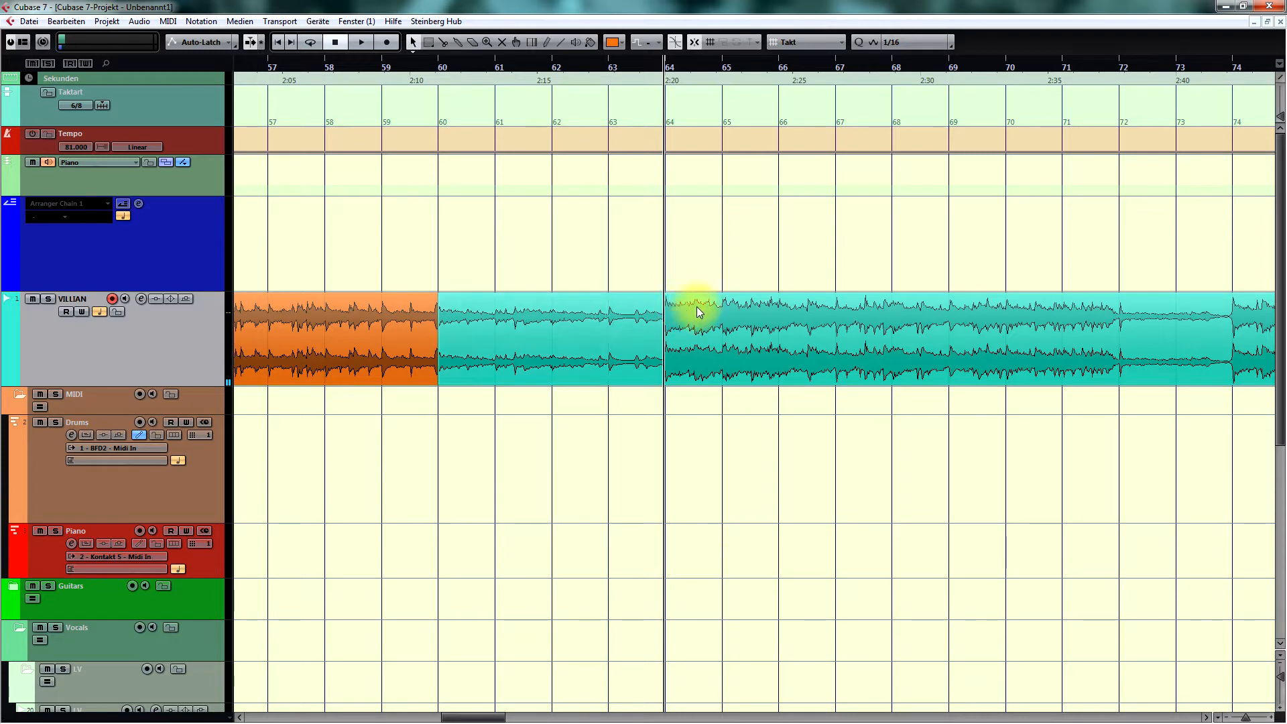
left_click(654, 339)
left_click(617, 42)
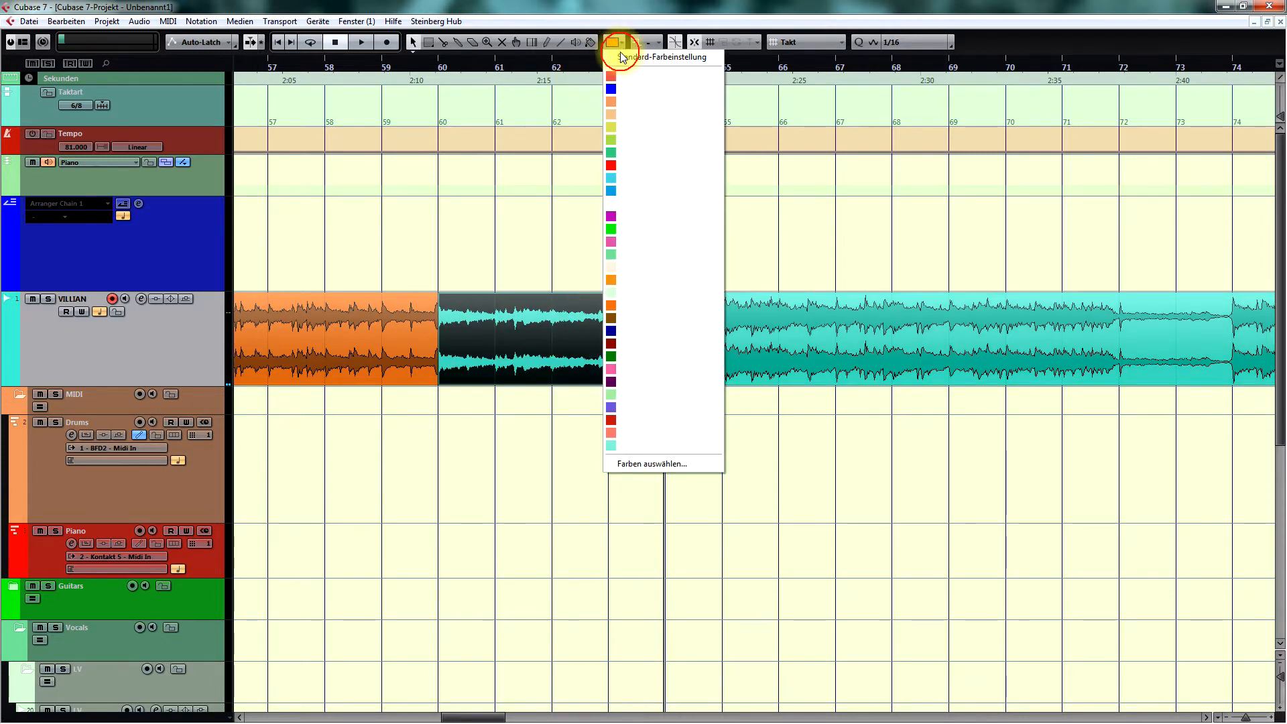
left_click(659, 255)
Play the song from bar 64 to around bar 66.
key("g")
key("g")
key("g")
key("g")
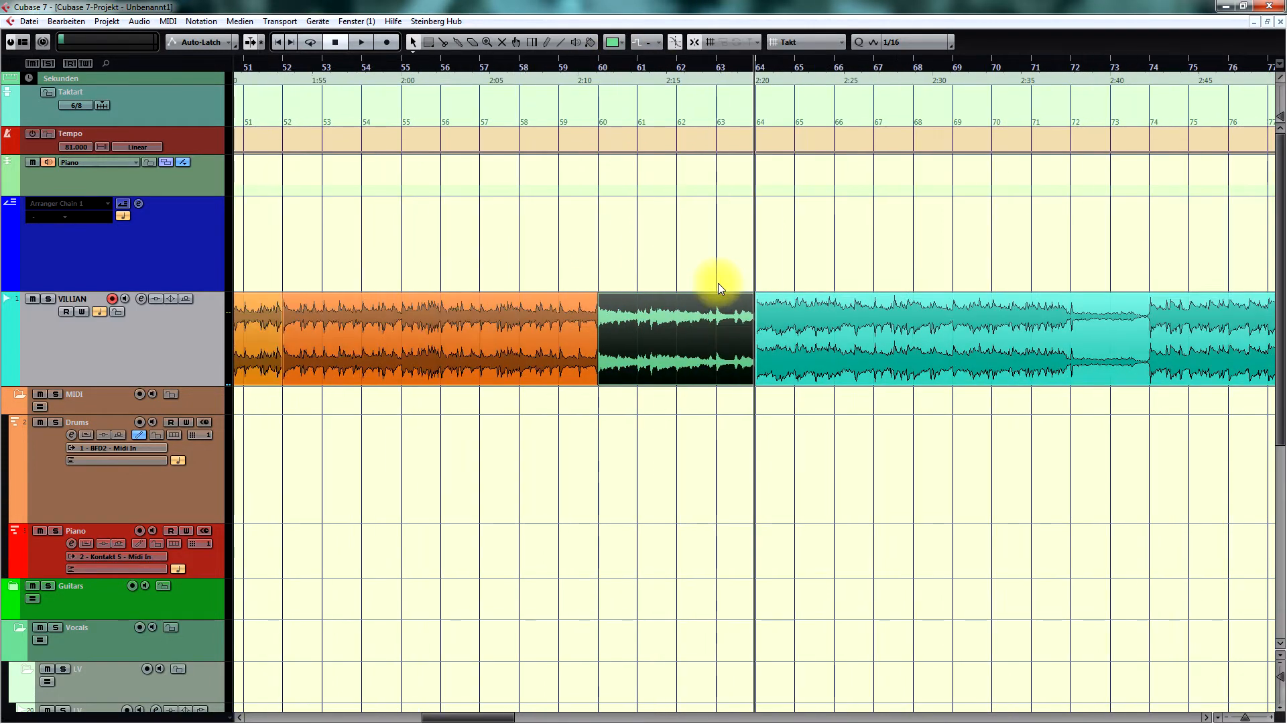
key("h")
key("h")
key("h")
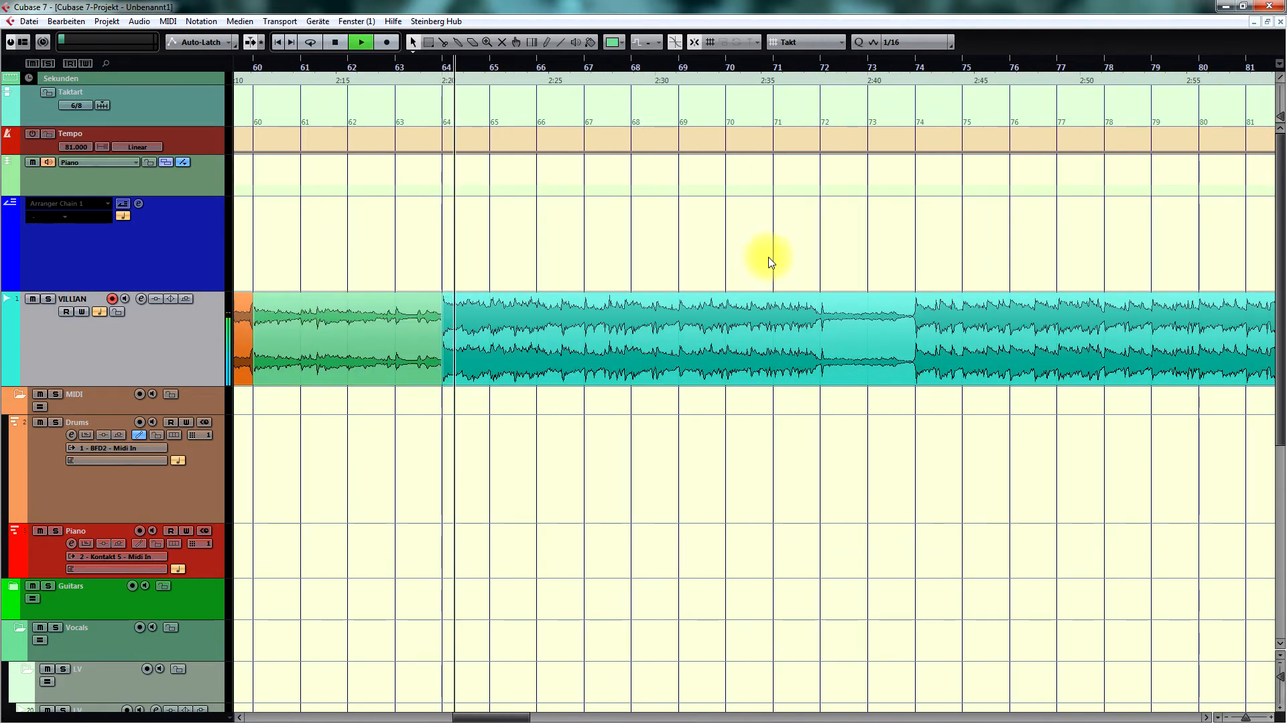
key("g")
key("g")
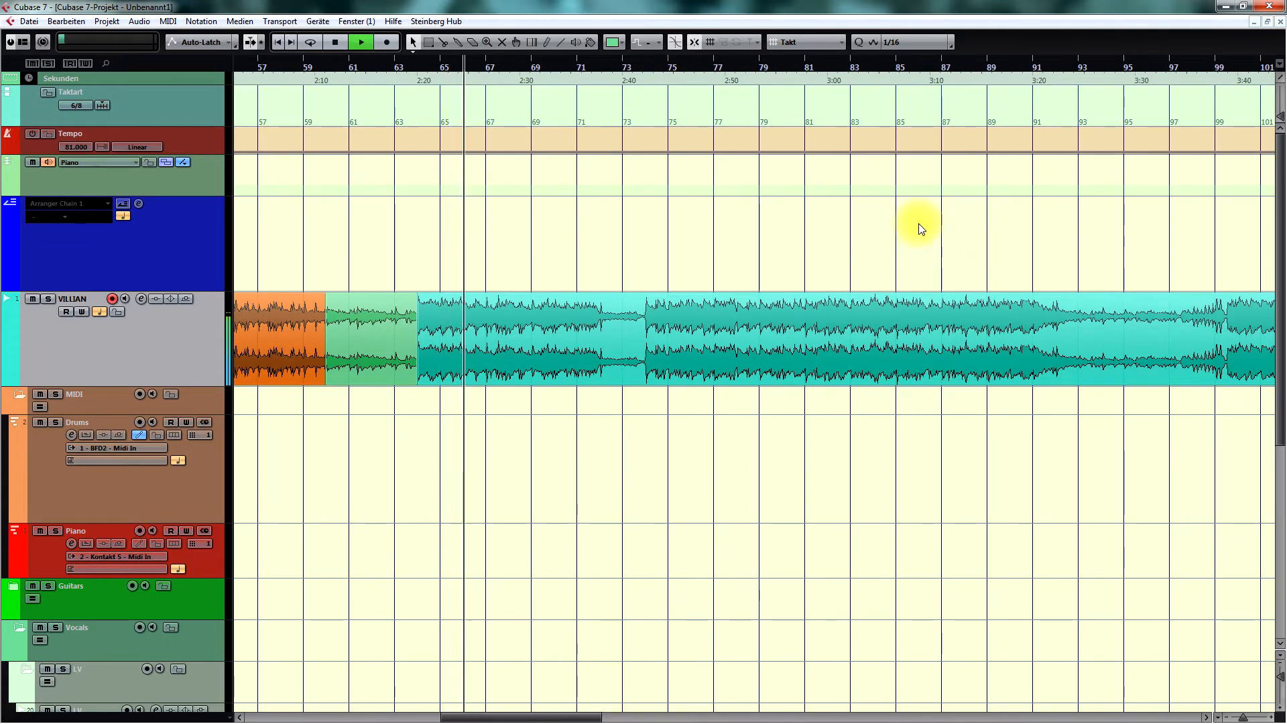
key("space")
Move the playback position forward to around bar 71 and play the song past bar 76.
key("h")
key("h")
key("h")
key("h")
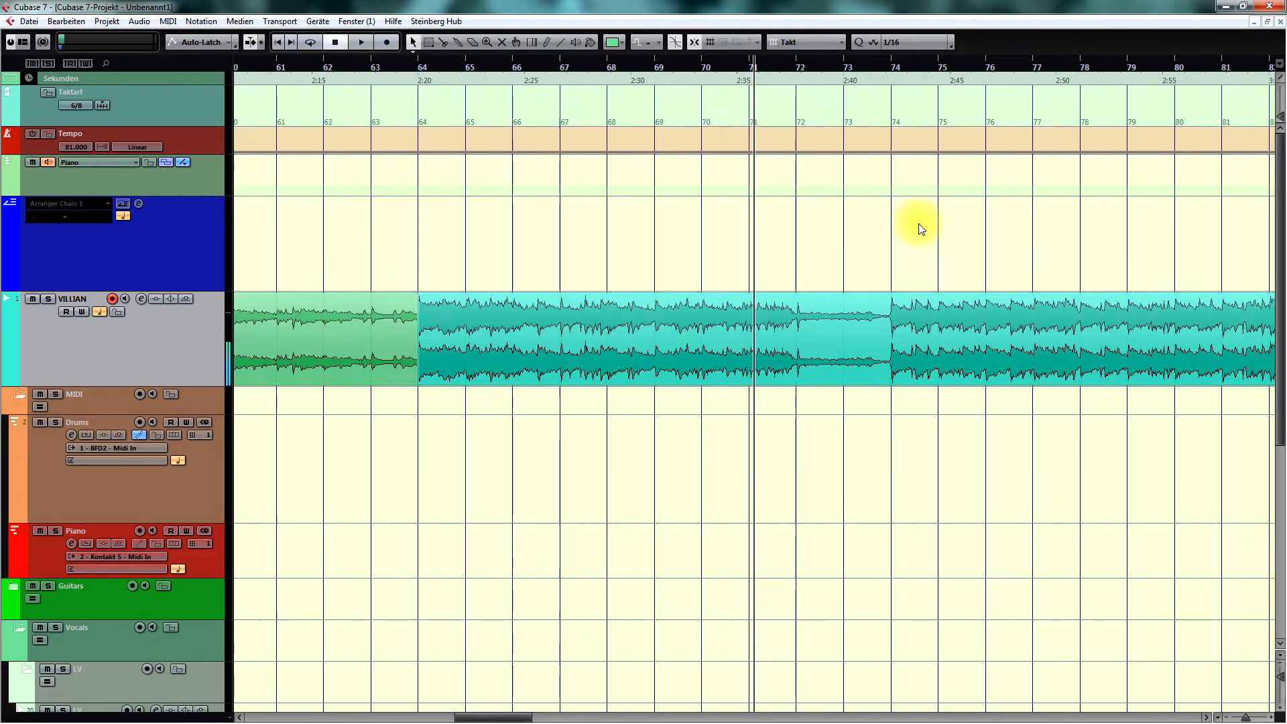
key("space")
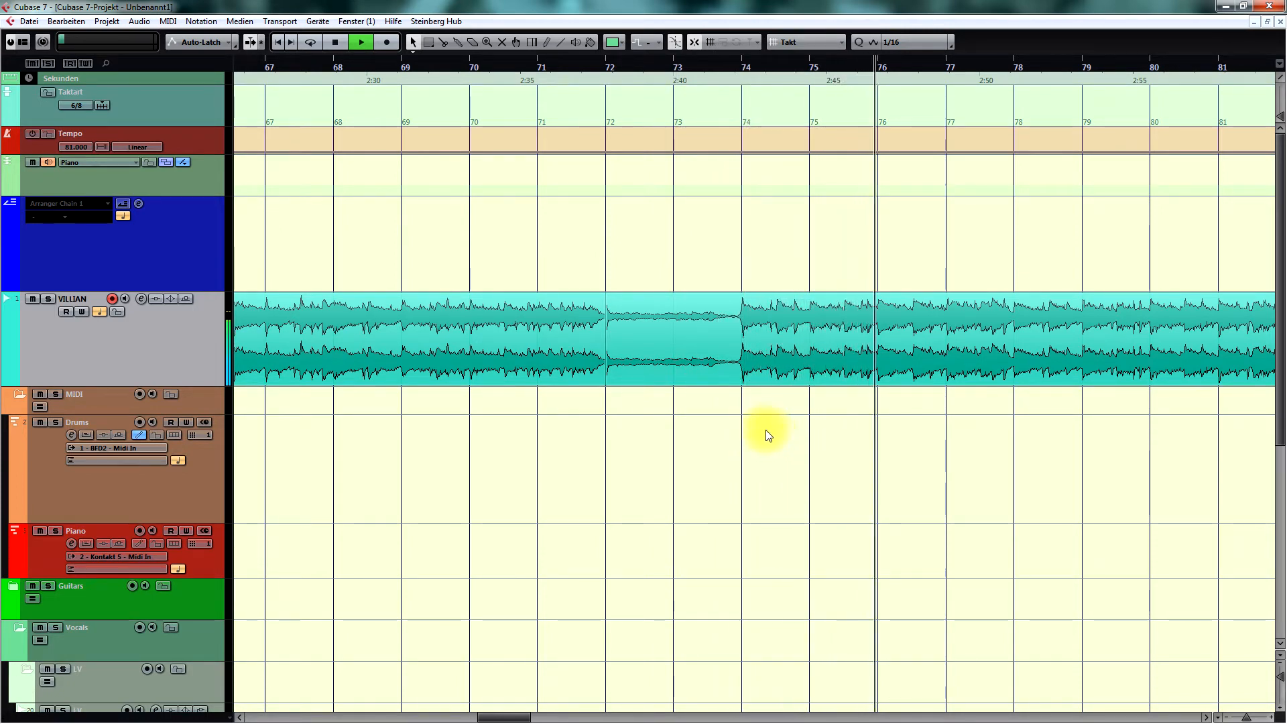
key("space")
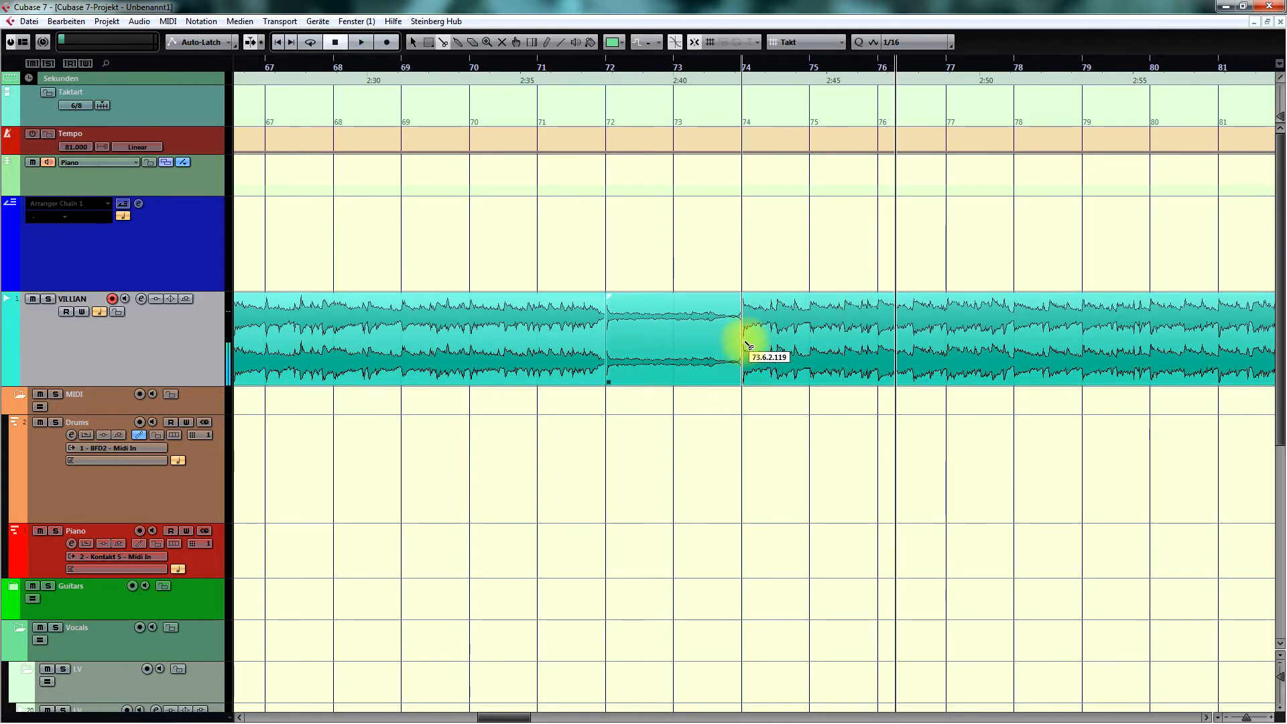
Split the audio at bars 72 and 74 and colour the section from bar 64 to bar 72 blue.
key("g")
key("h")
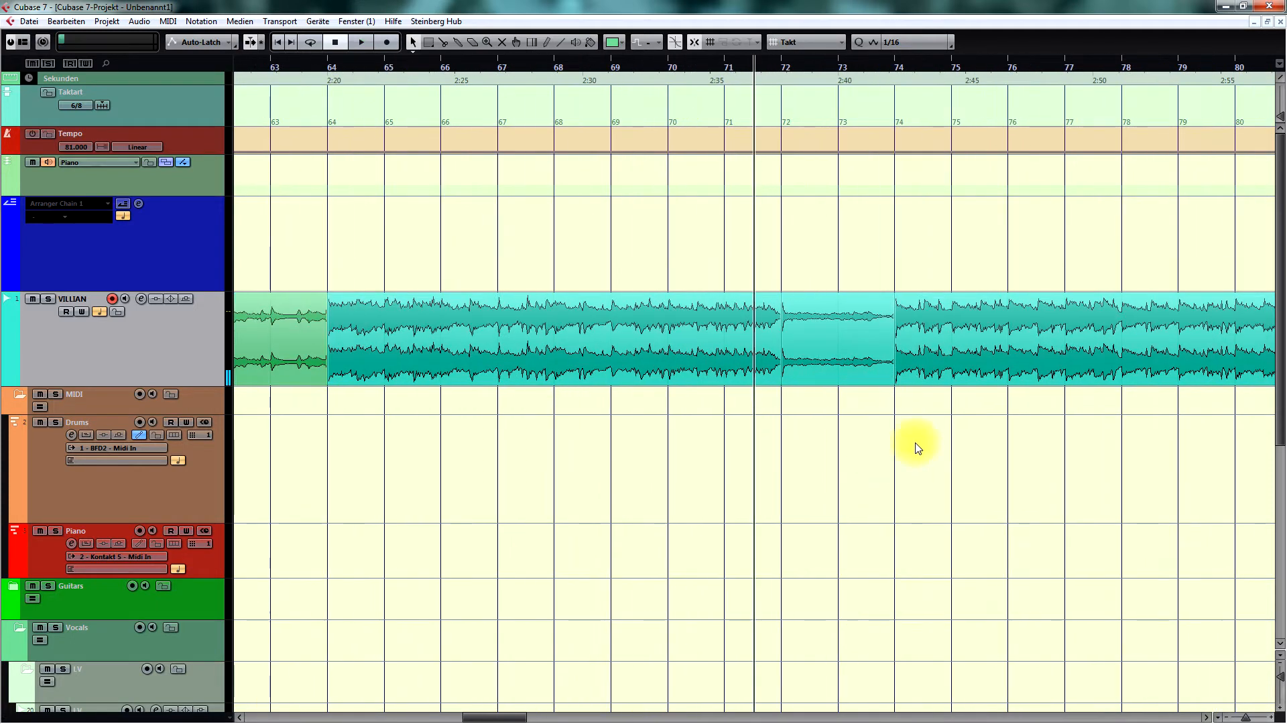
left_click(822, 340)
left_click(924, 420)
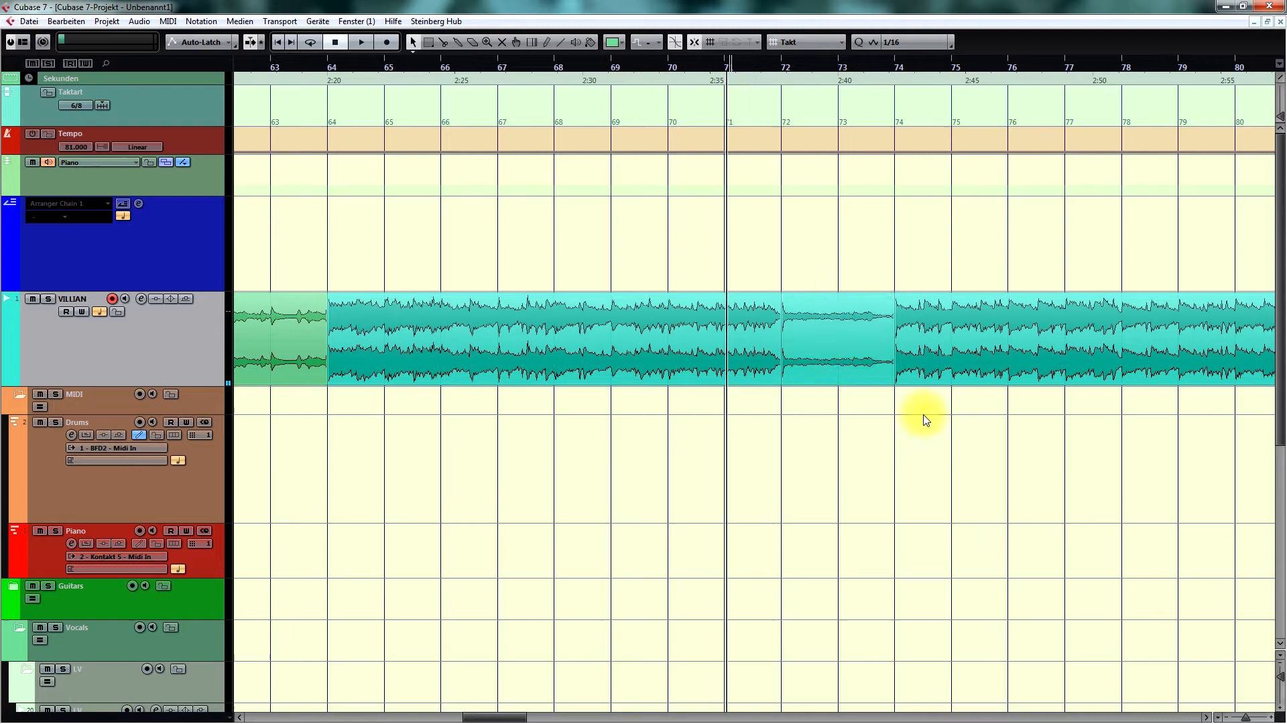
left_click(694, 382)
left_click(612, 42)
left_click(620, 194)
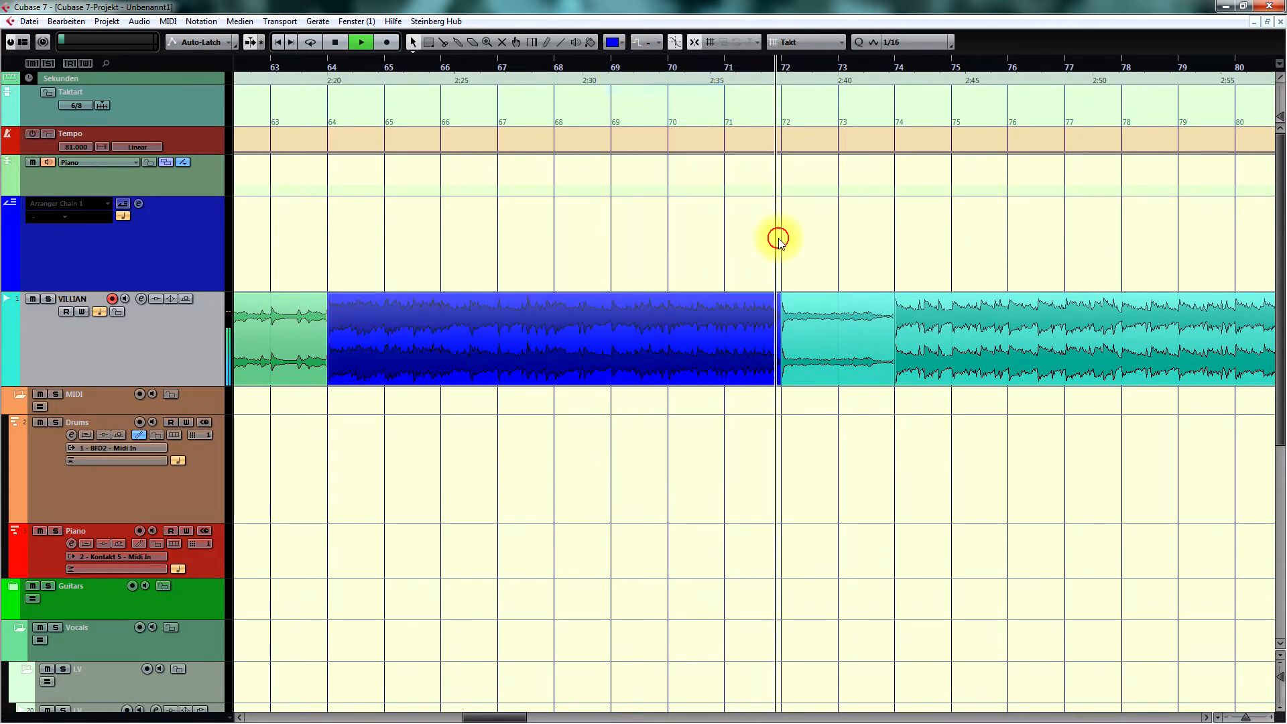
Play the song through the quiet section past bar 74, stop, and rewind to just after bar 72.
scroll(781, 244, "right", 4)
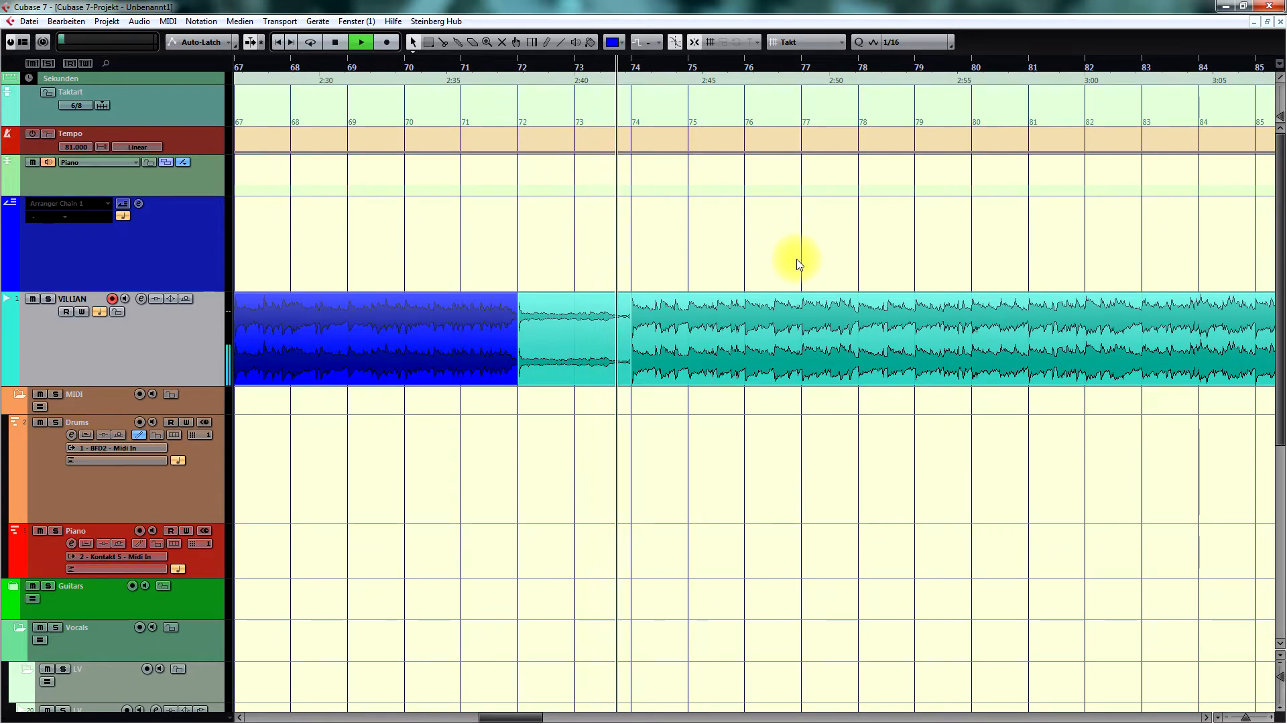
scroll(796, 255, "down", 2)
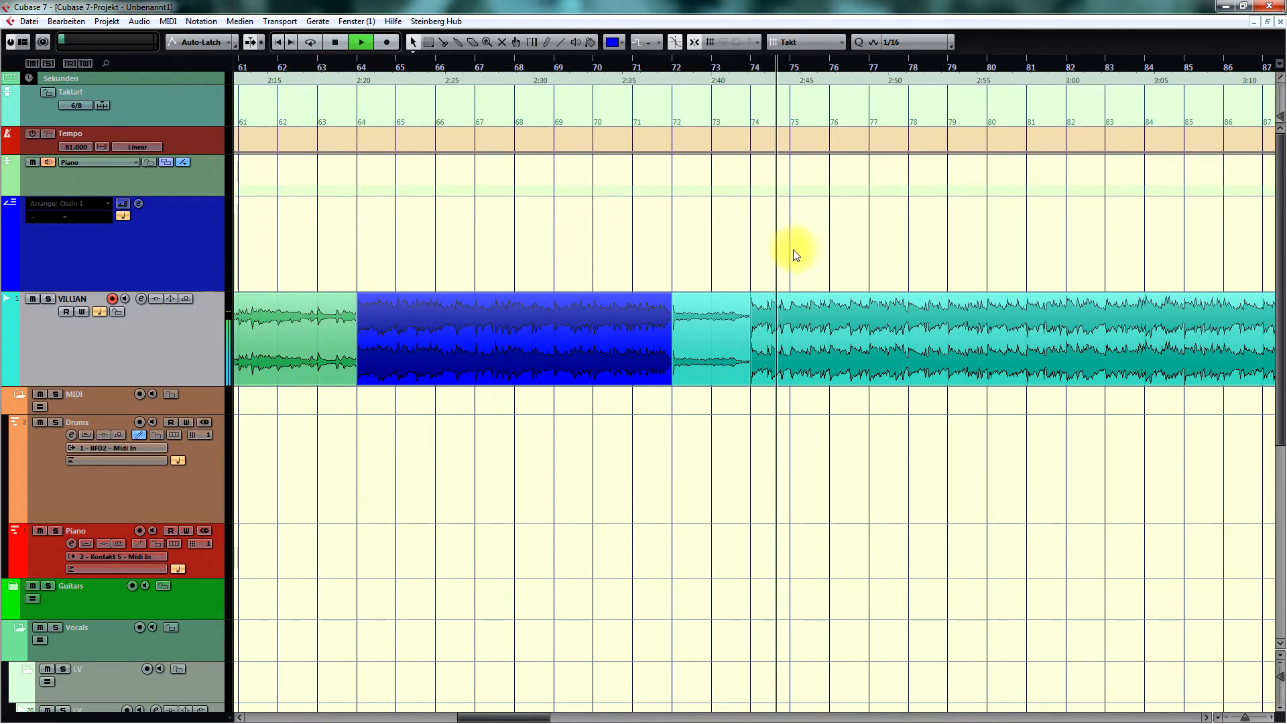
scroll(796, 255, "right", 5)
key("space")
key("KP_Subtract")
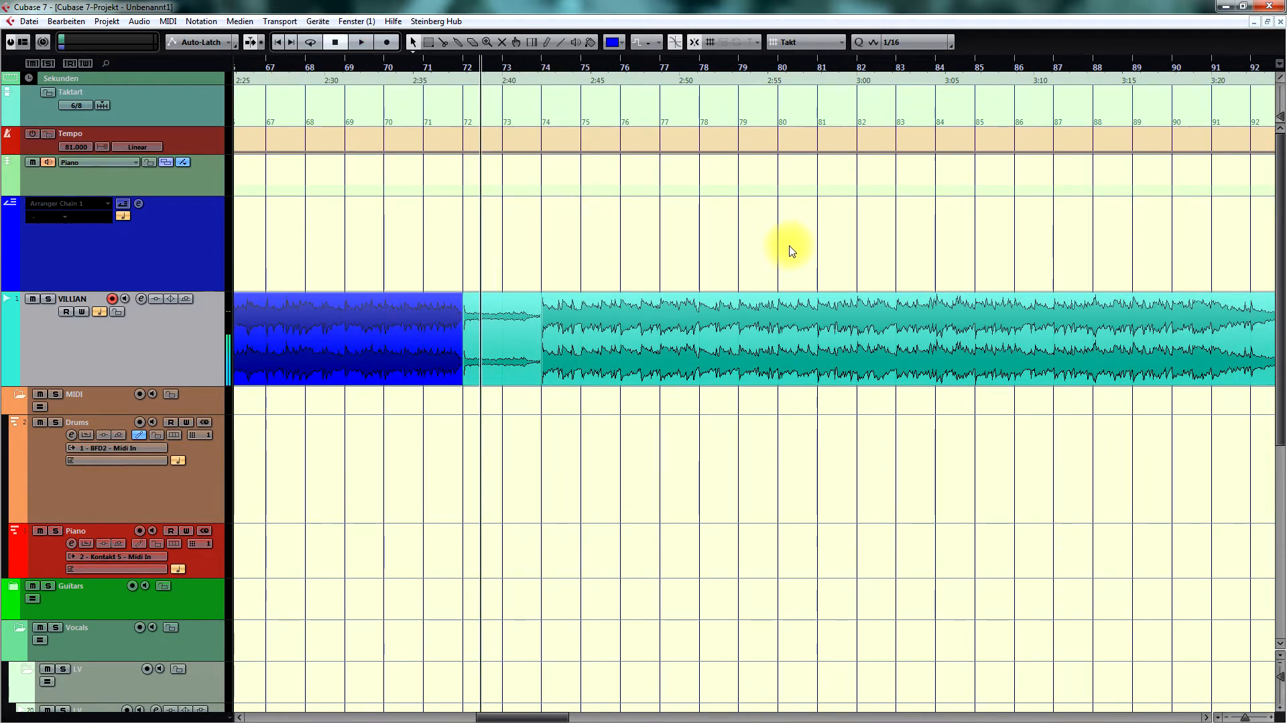
Draw a MIDI part on the Drums track from bar 72 to bar 74, under the quiet section.
scroll(793, 245, "up", 2)
left_click(612, 339)
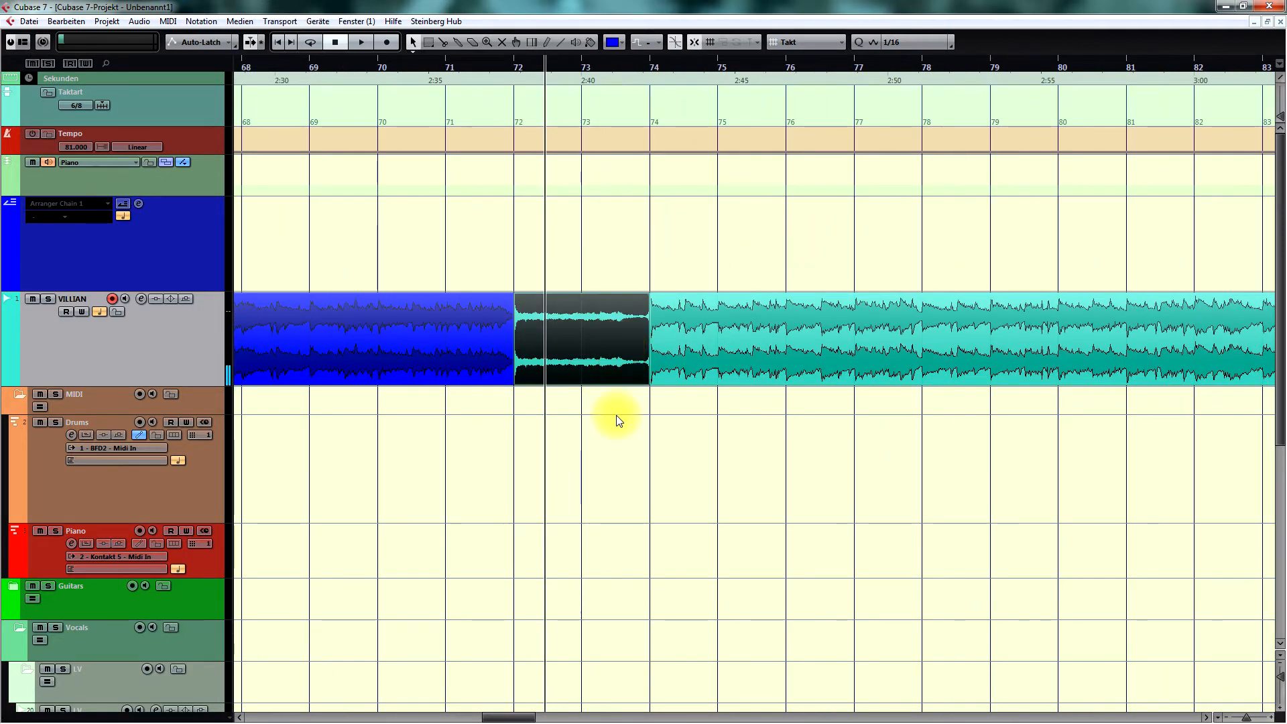
right_click(515, 448)
left_click(660, 447)
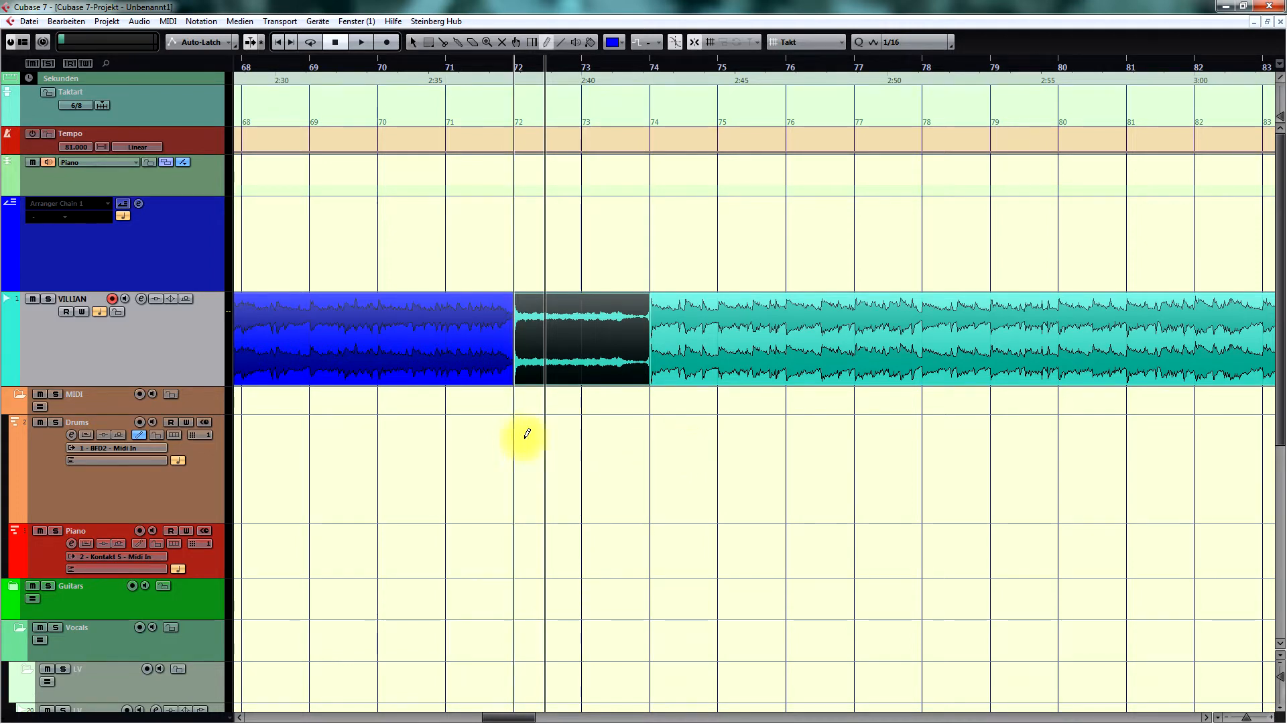
left_click_drag(523, 437, 649, 434)
left_click(721, 435)
key("1")
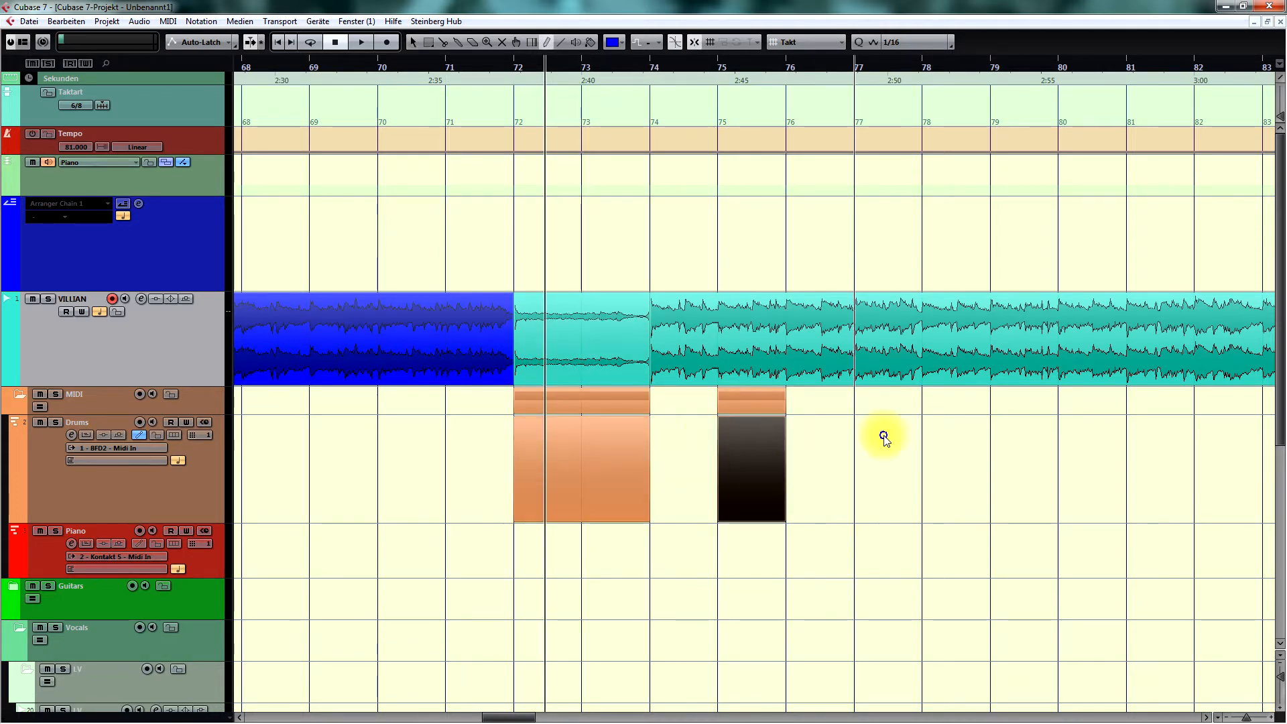
left_click(865, 444)
left_click(771, 462)
key("Delete")
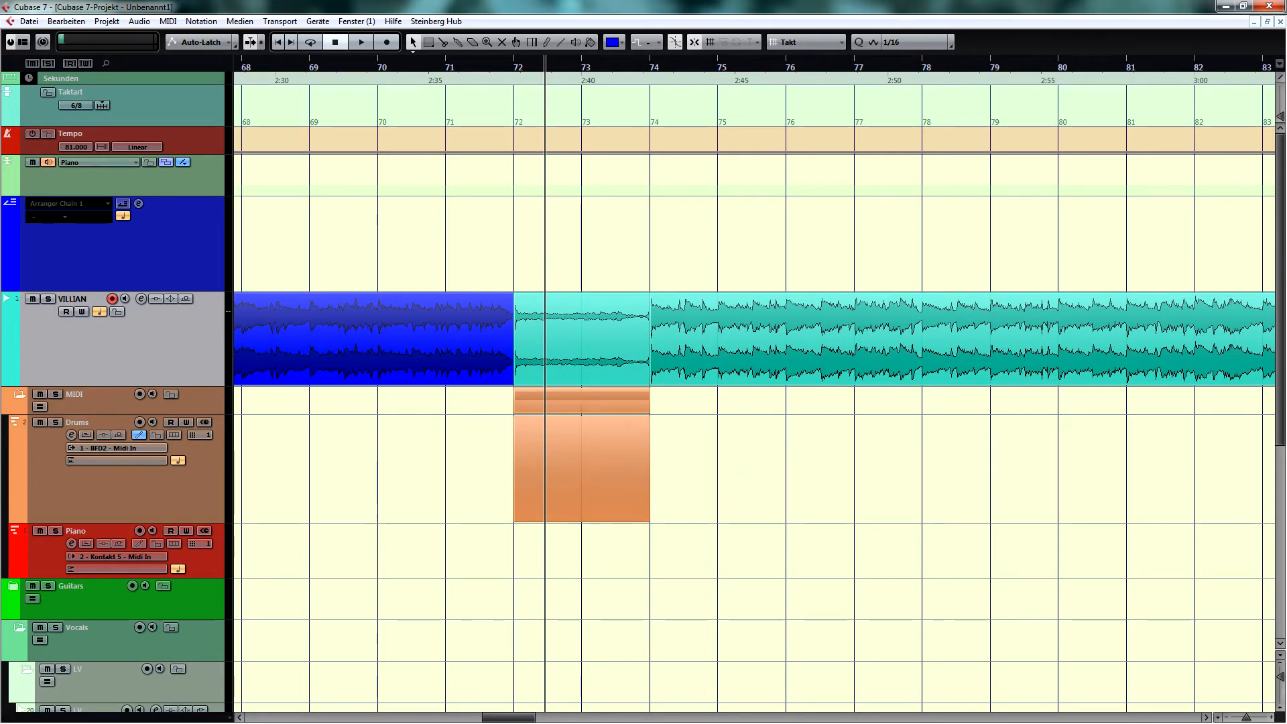
Look over the drum channels and their routing in the mixer, and return to the project window.
key("F3")
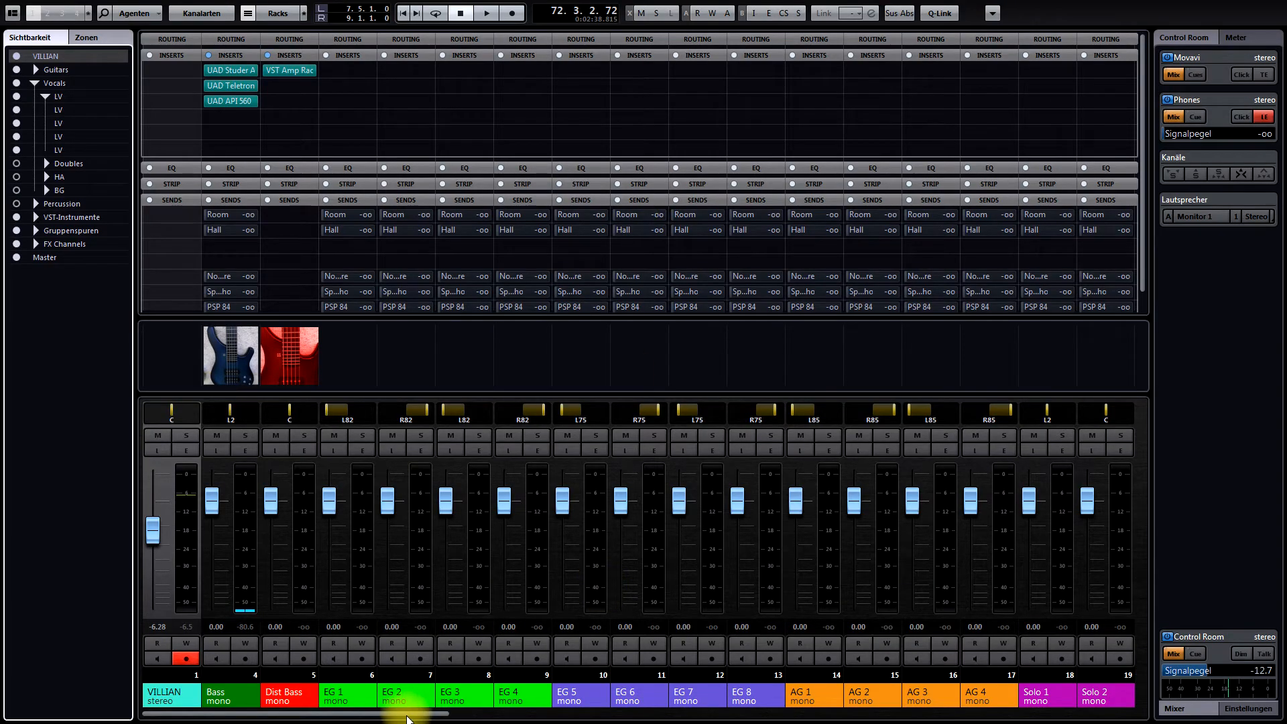
left_click_drag(408, 718, 730, 720)
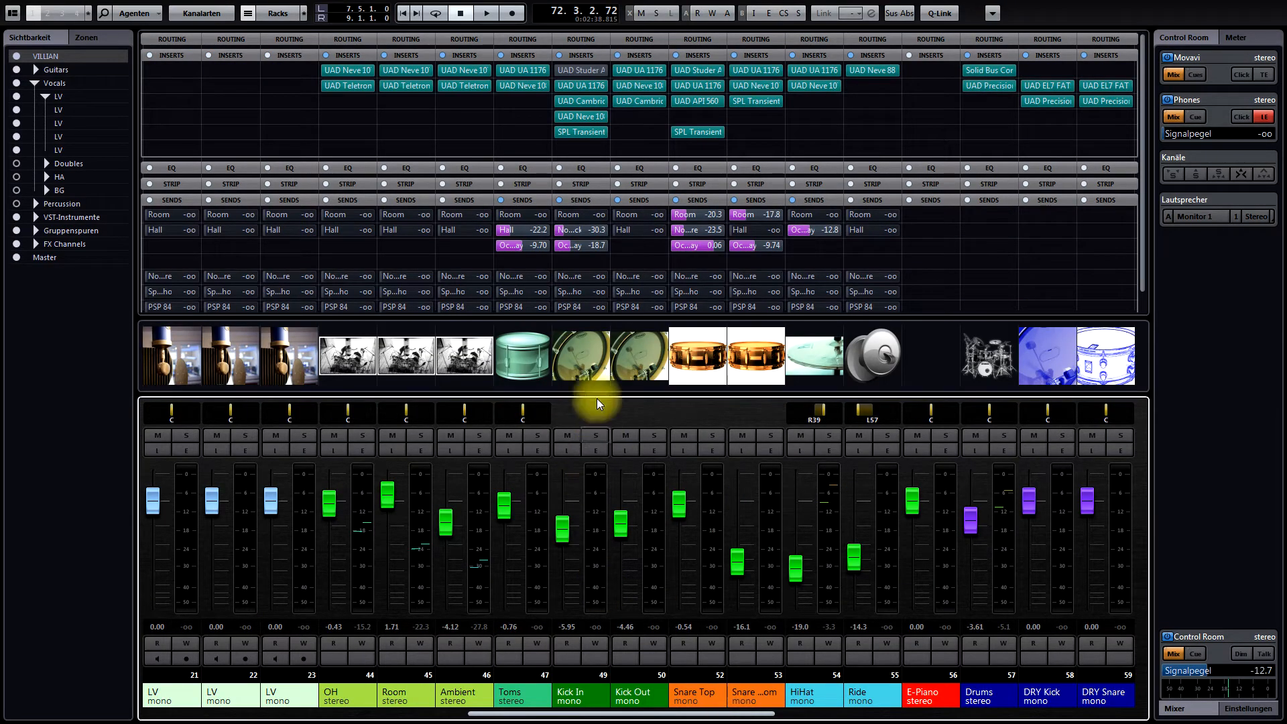
left_click(529, 40)
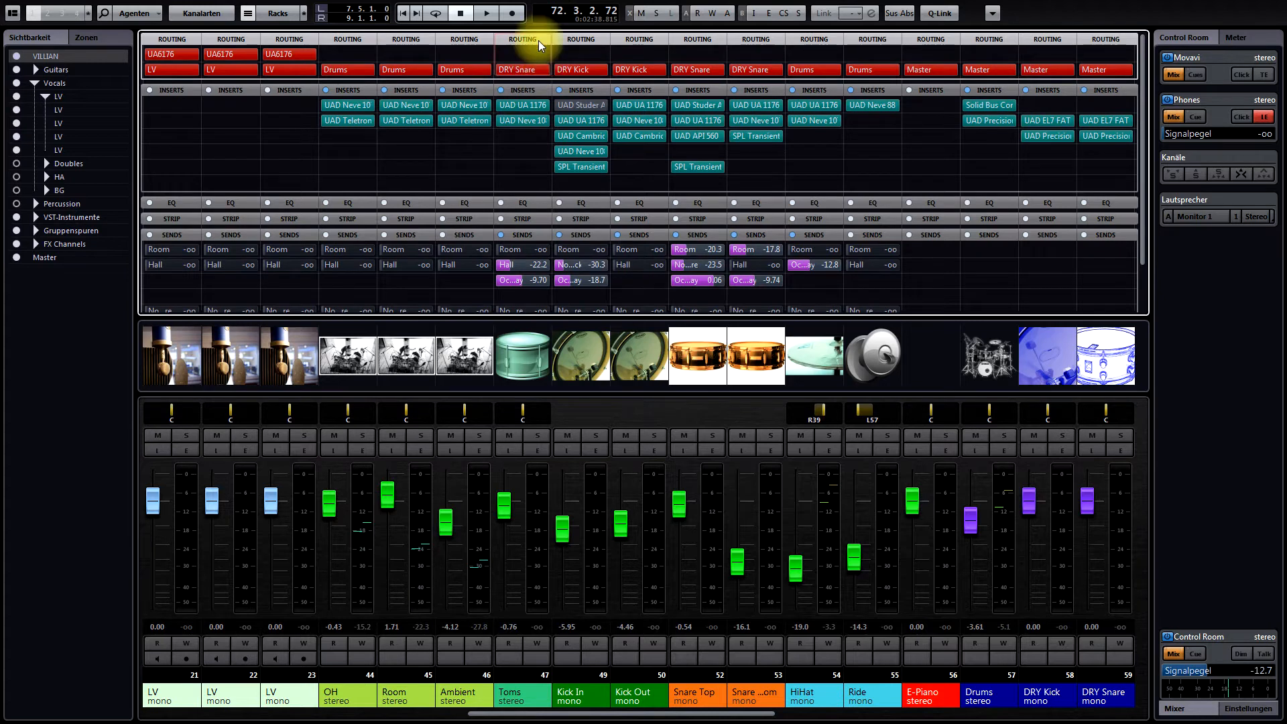
left_click(539, 40)
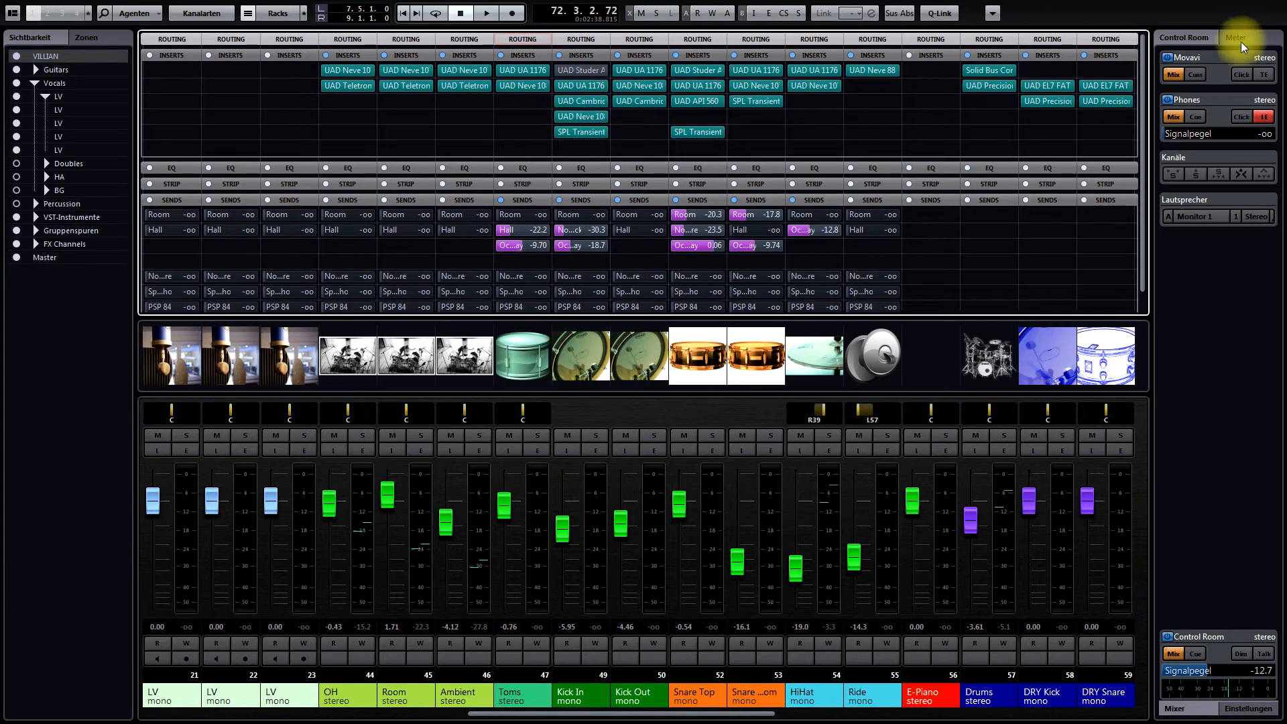
key("F3")
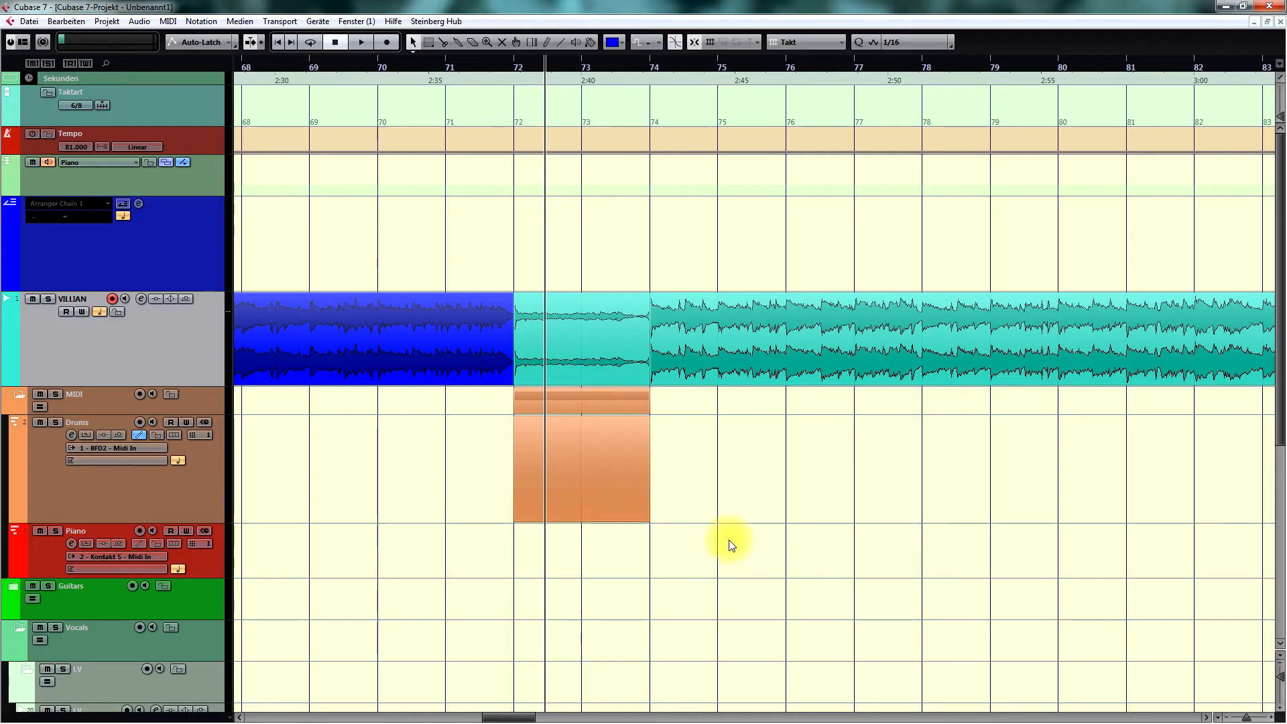
Open the Drums part in the drum editor and enter a Low 2 hit with velocity 127 at bar 72.
double_click(600, 460)
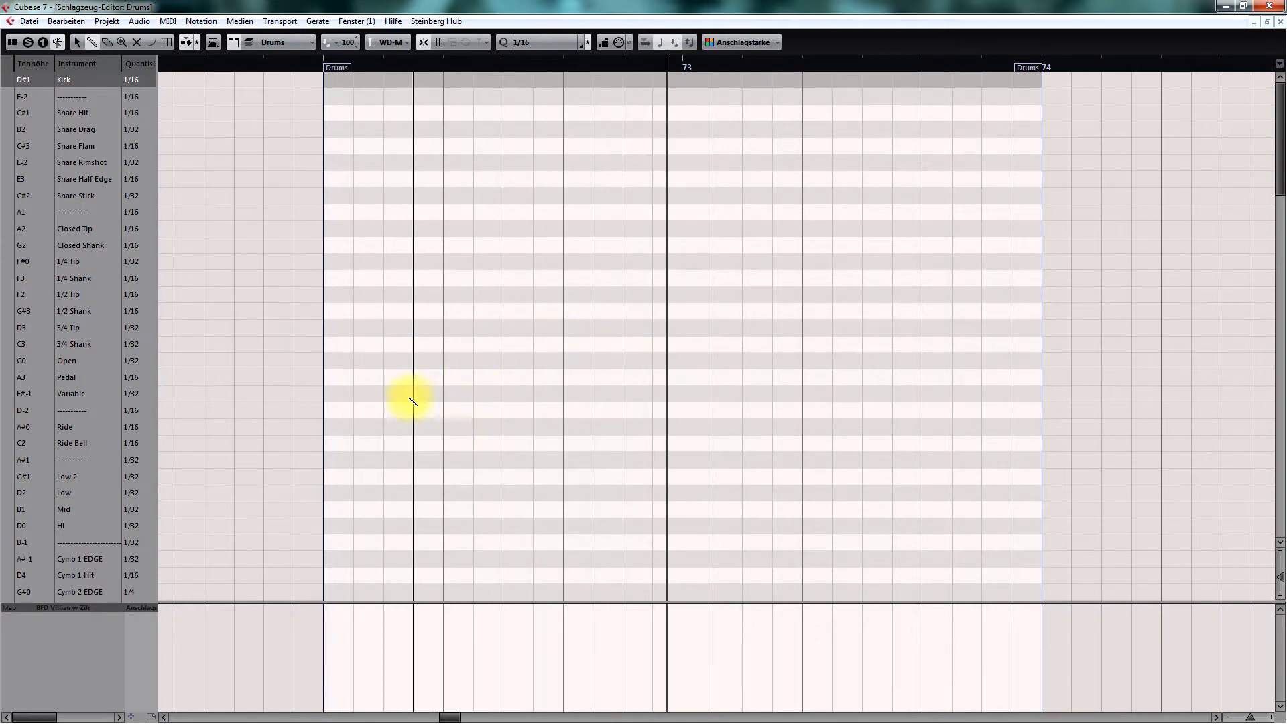
left_click(326, 477)
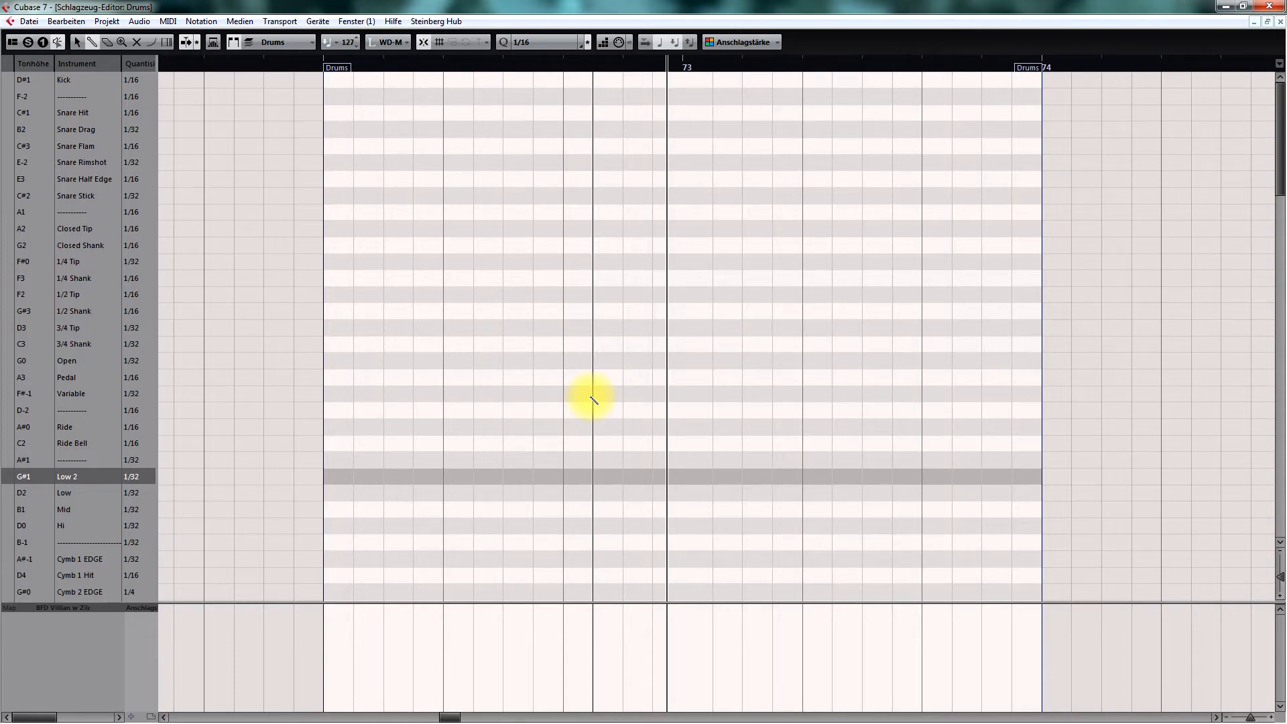
Lower the Control Room signal level in the mixer to -23.7.
key("F3")
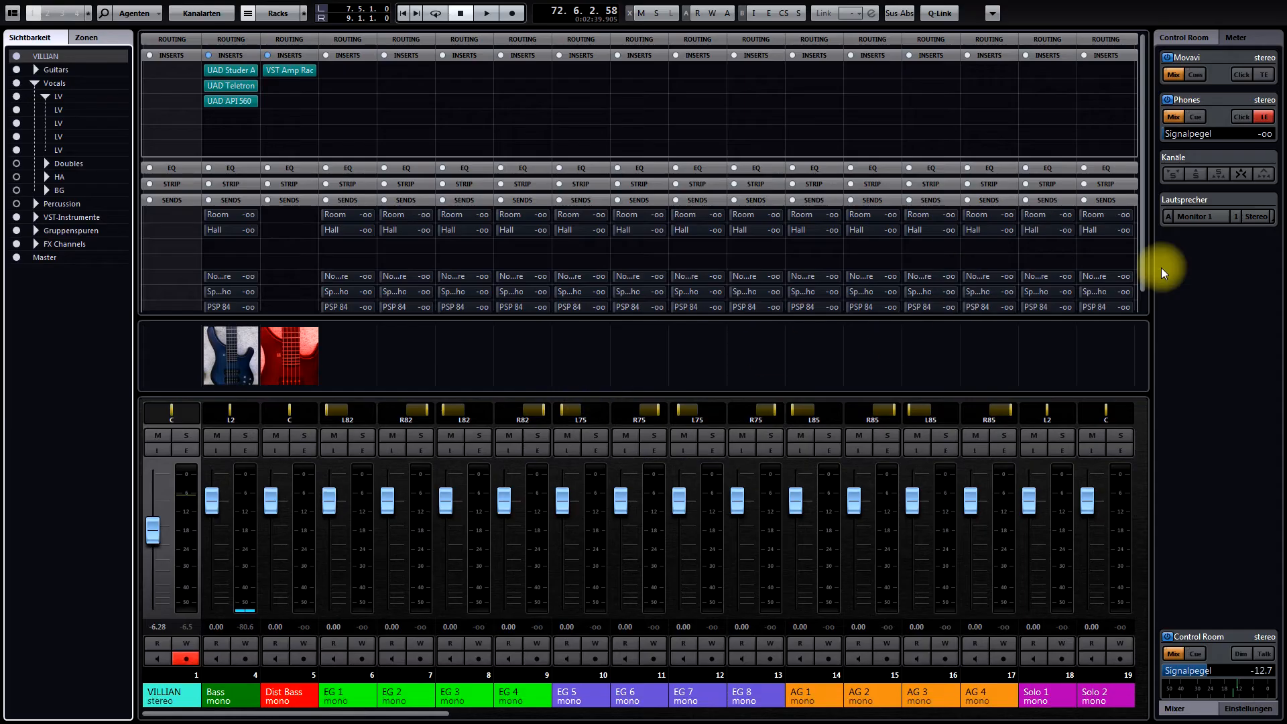
left_click(1196, 671)
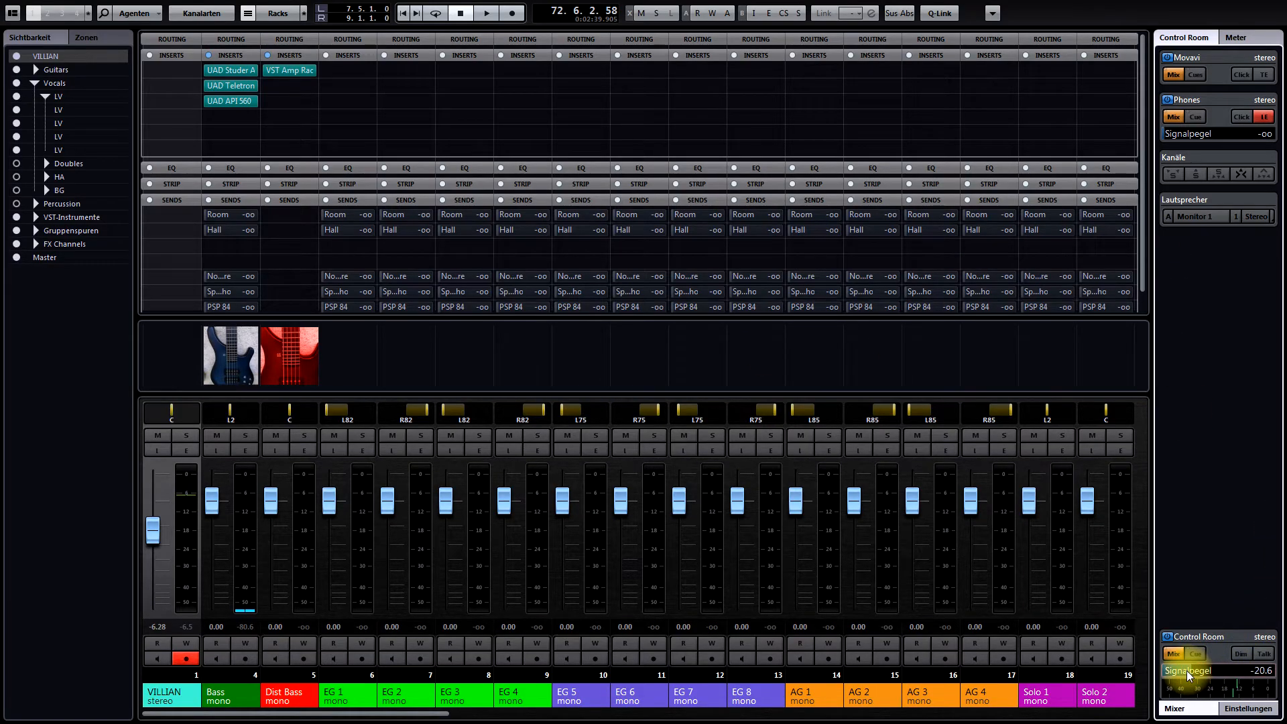
key("F3")
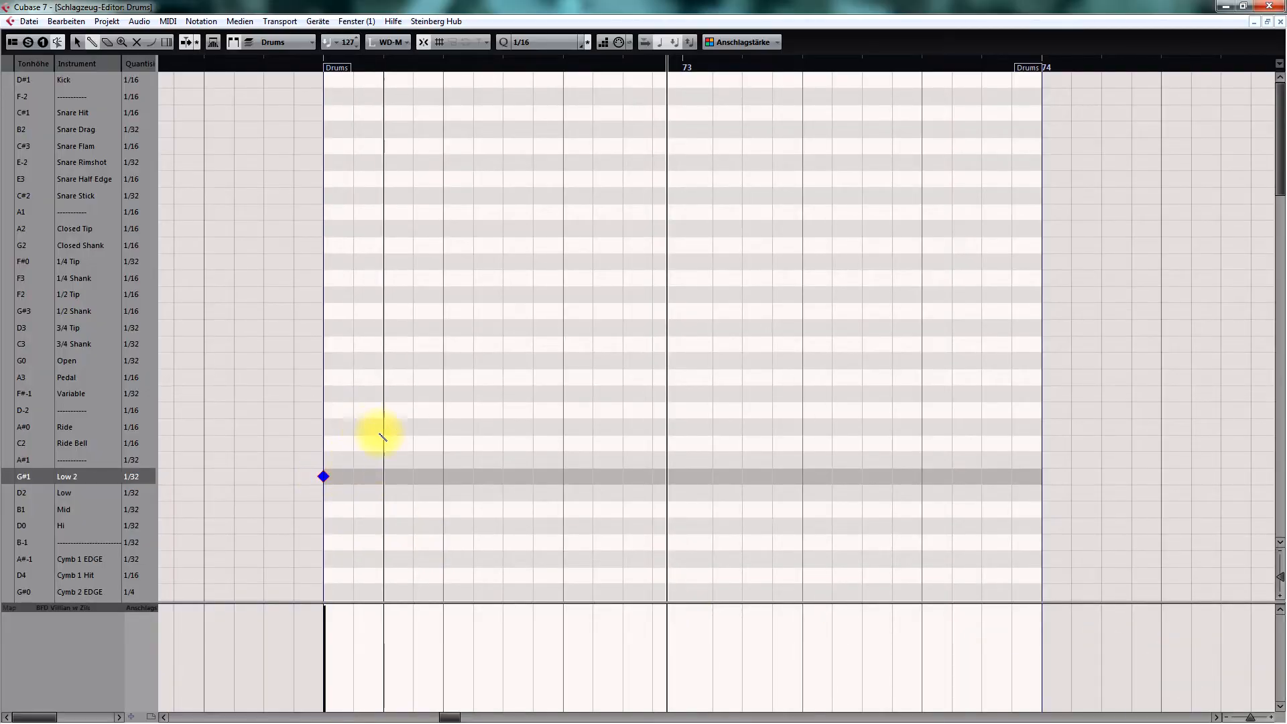
key("F3")
left_click_drag(1188, 676, 1181, 677)
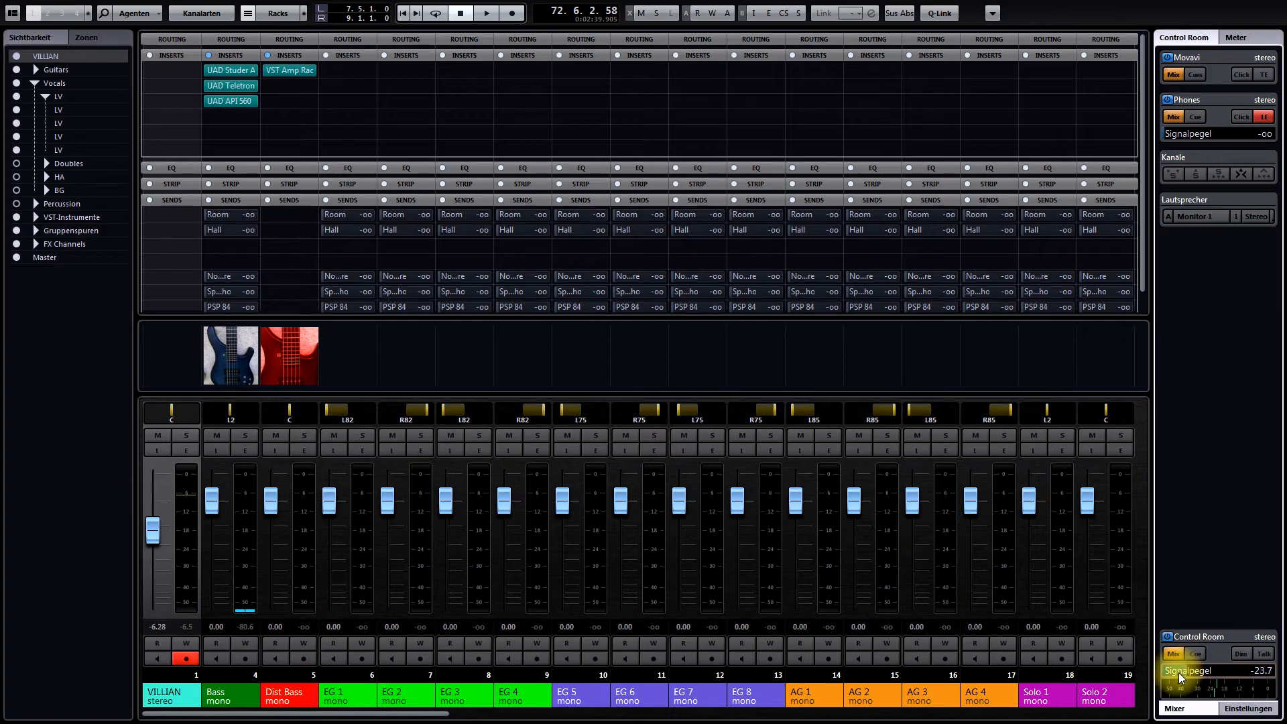
Return to the drum editor and fill the Low 2 lane with eighth-note hits at velocity 100 up to bar 74.
key("F3")
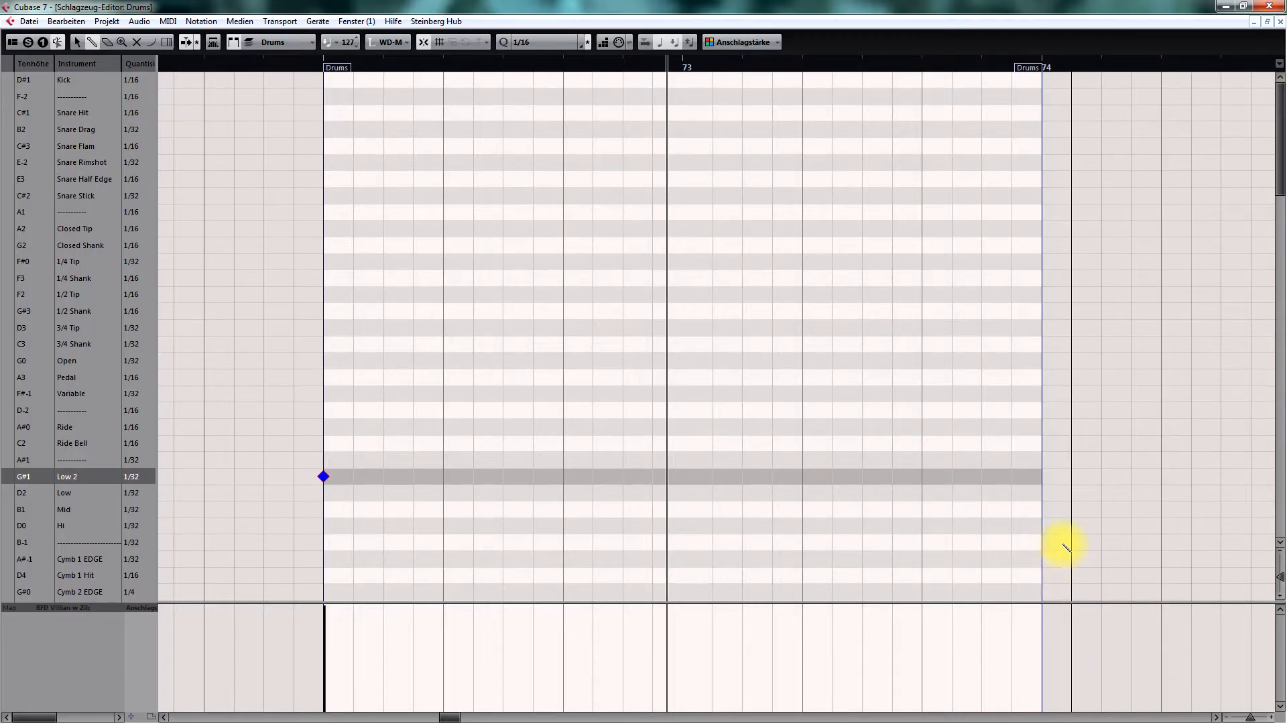
left_click(383, 477)
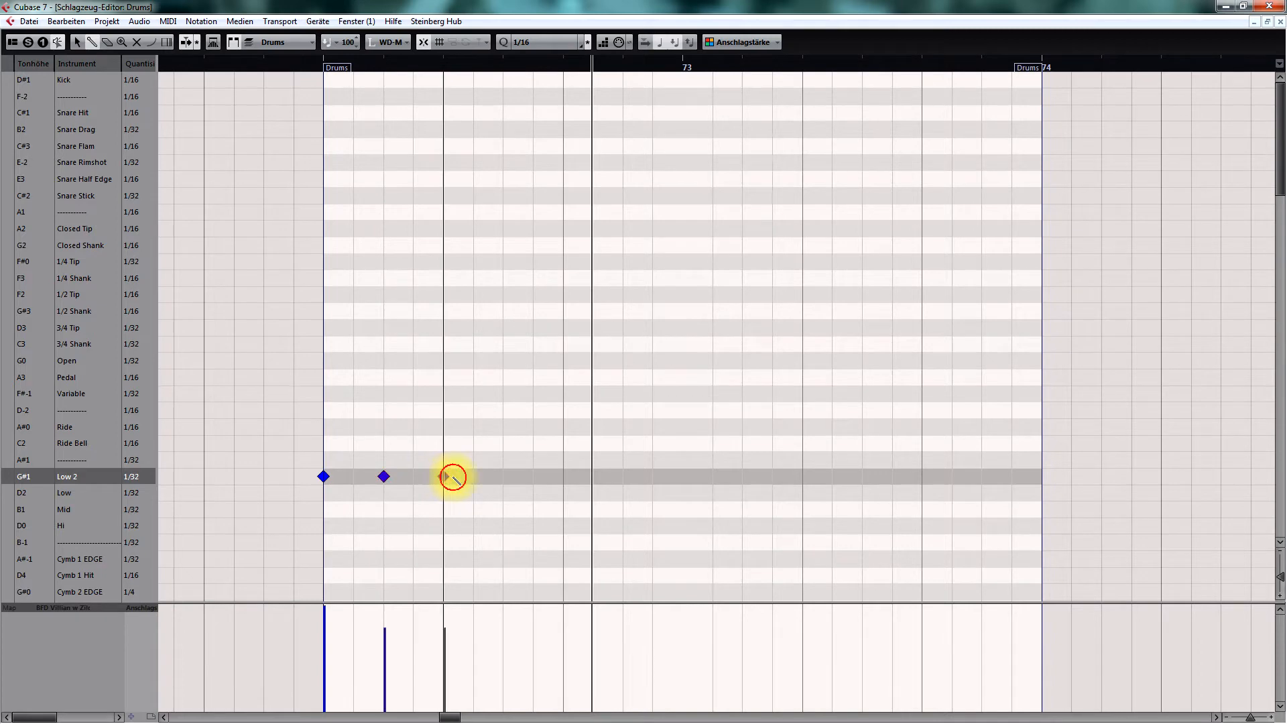
left_click(453, 478)
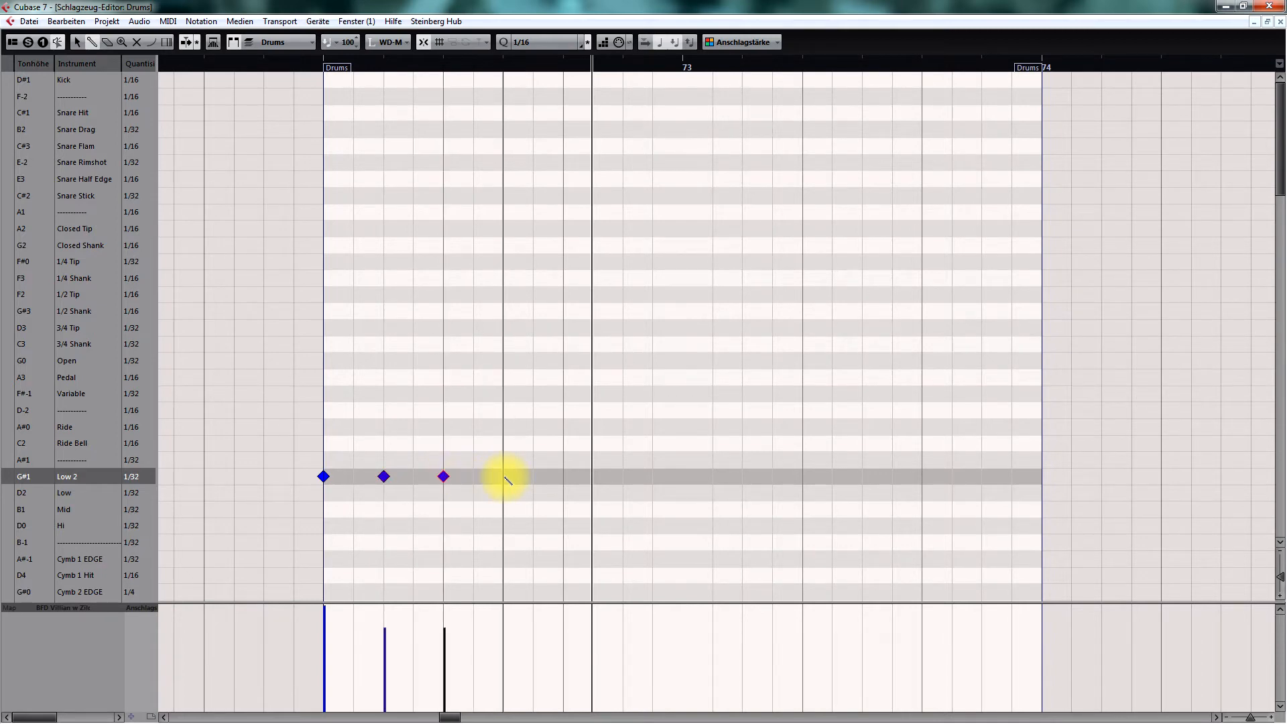
left_click(504, 479)
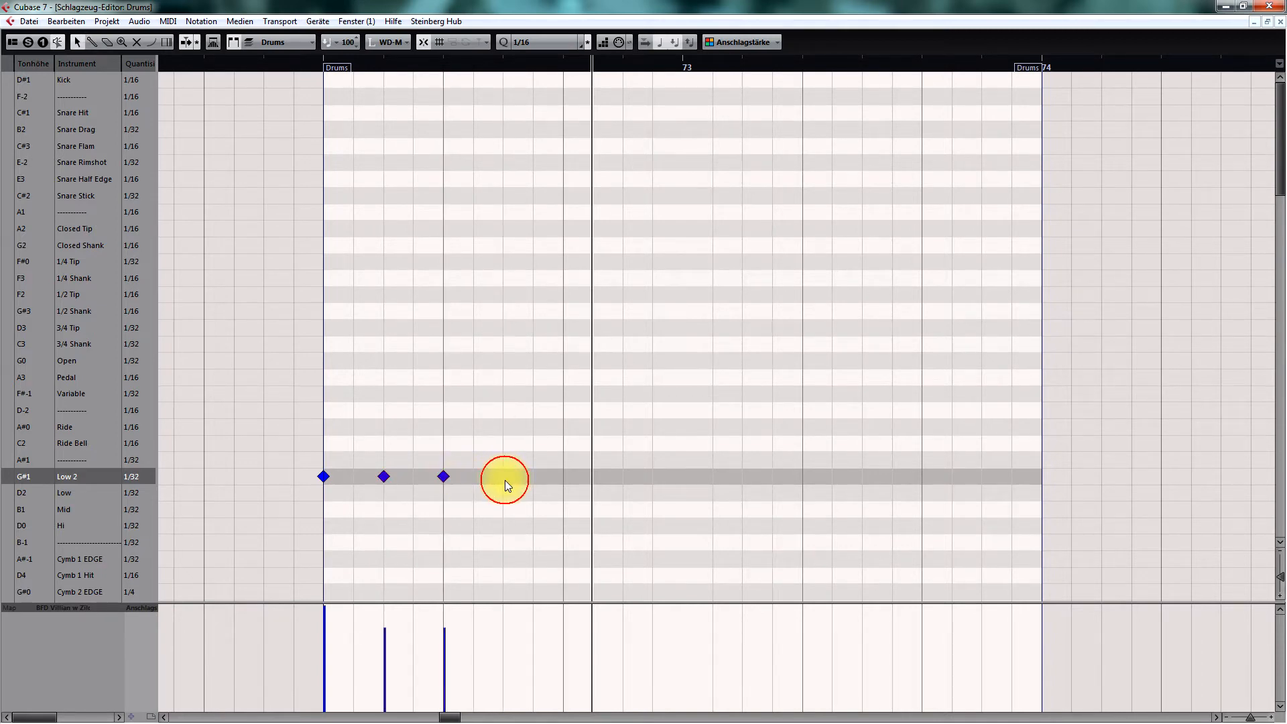
right_click(505, 480)
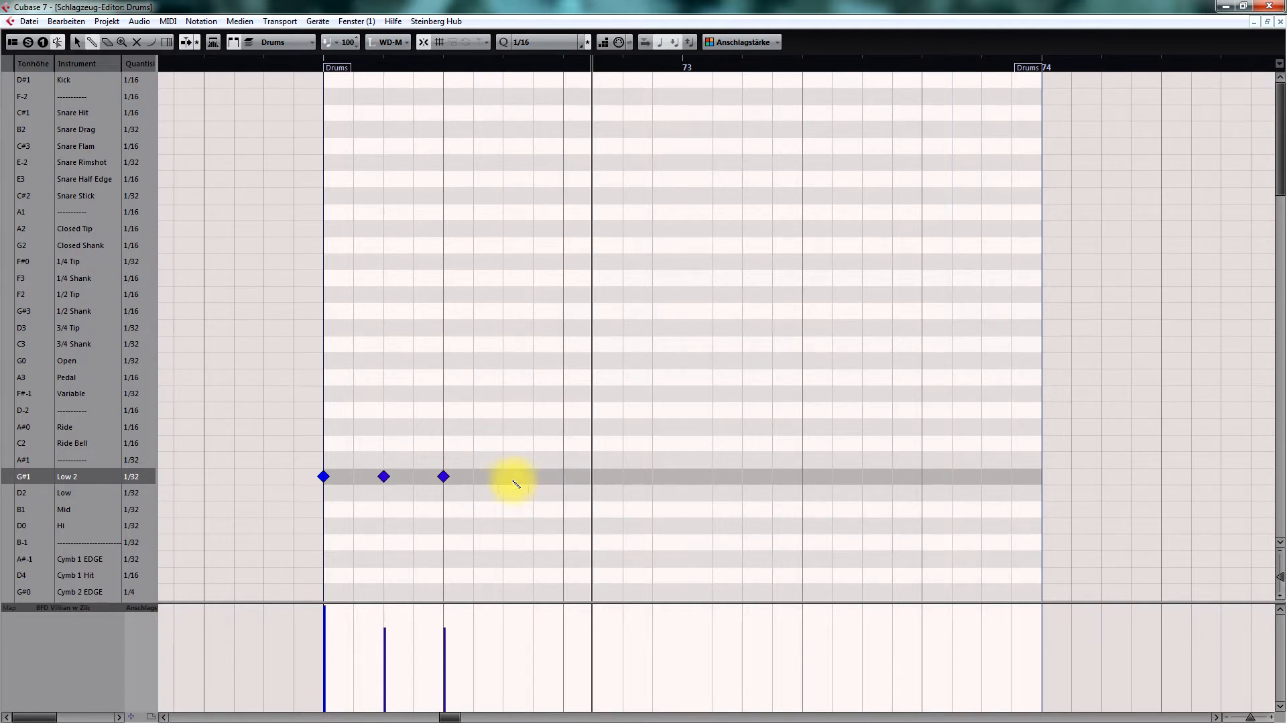
key("alt+4")
left_click_drag(506, 481, 1025, 478)
right_click(756, 434)
left_click(746, 434)
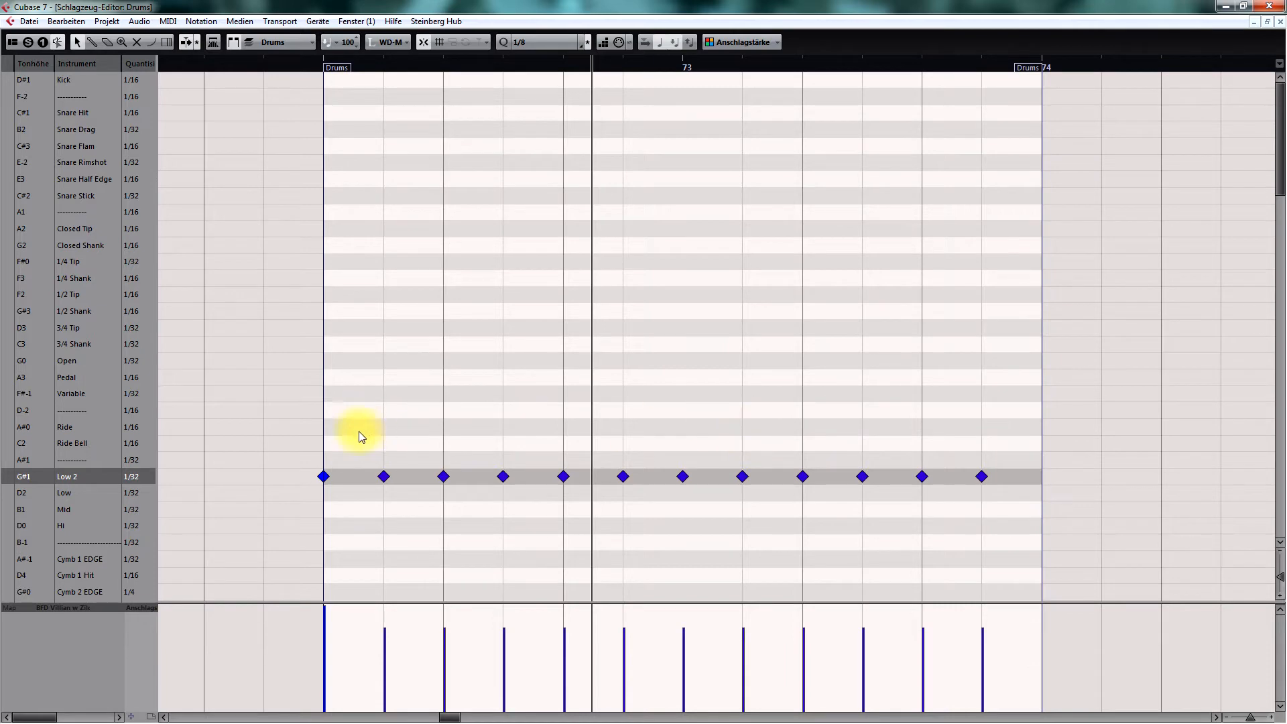
Shape the velocities of all Low 2 hits after the first into a straight ramp rising towards bar 74.
left_click_drag(362, 434, 1126, 541)
right_click(591, 524)
left_click(664, 522)
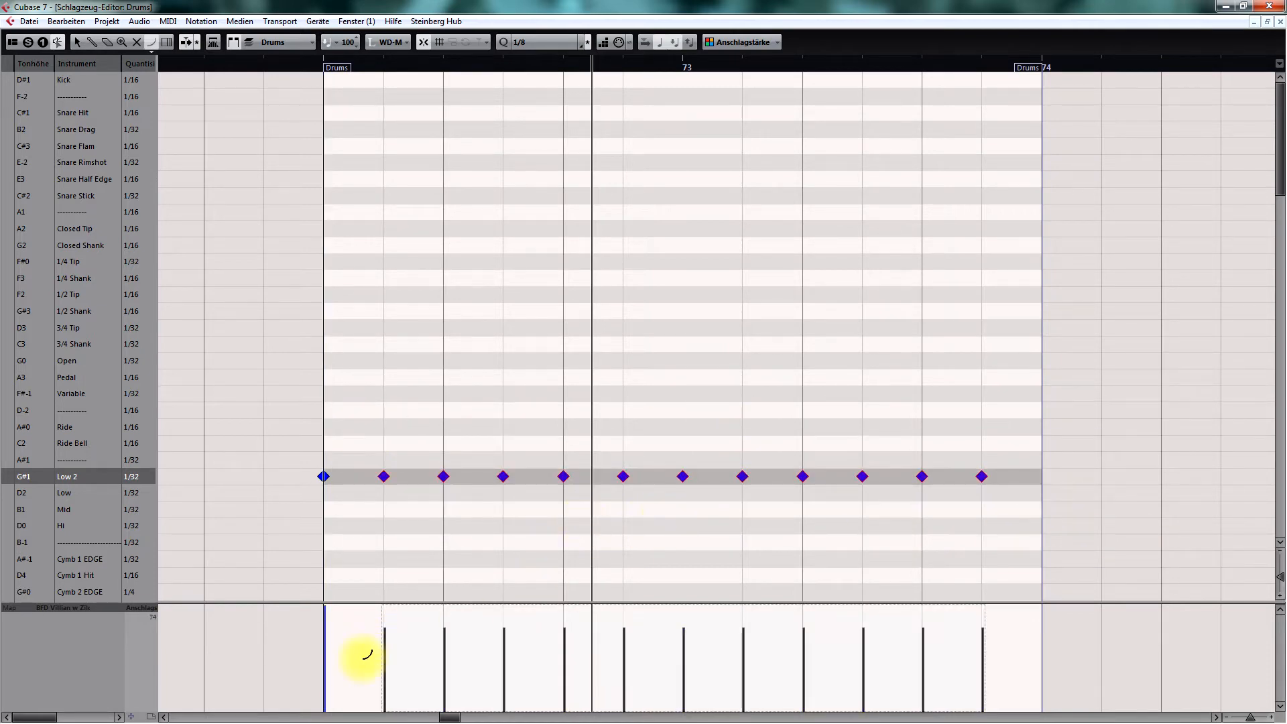
left_click_drag(398, 675, 1015, 606)
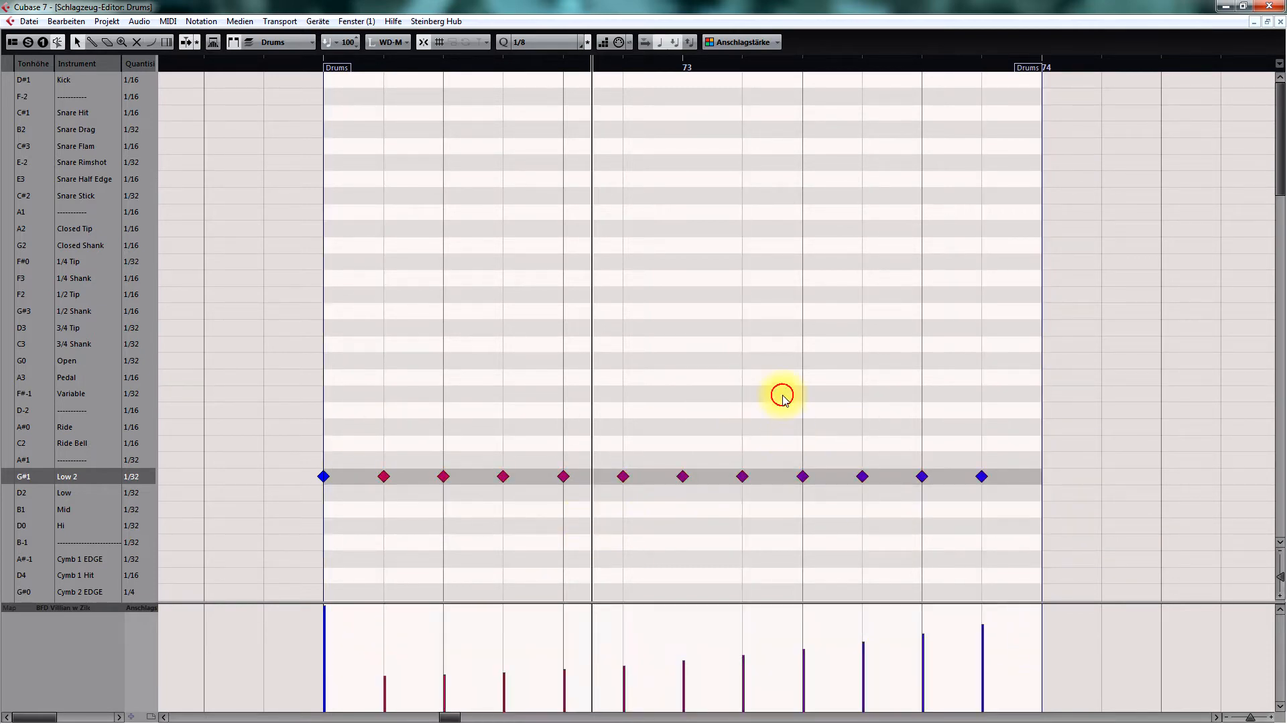
left_click(540, 172)
Copy the ramped Low 2 hits to the Snare Hit lane and enter a Snare Rimshot with velocity 127 at bar 72.
right_click(921, 362)
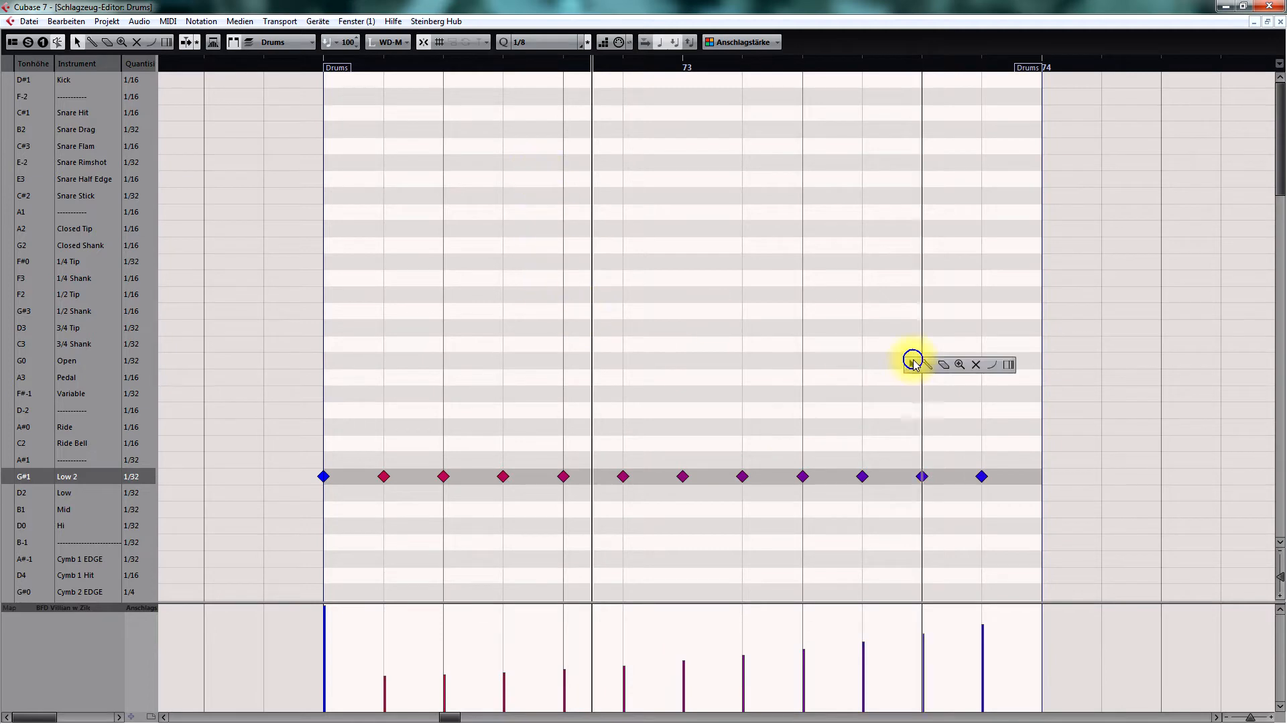
left_click(912, 361)
left_click_drag(1040, 448, 383, 114)
right_click(394, 186)
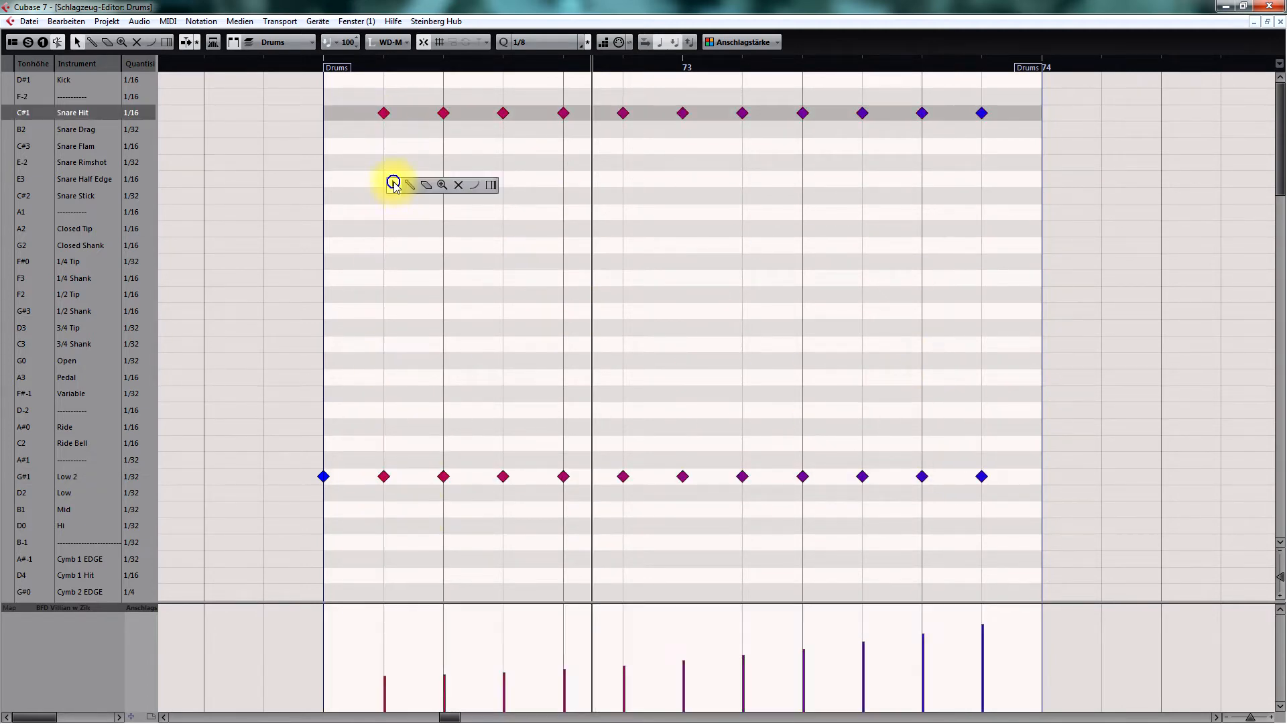
left_click(324, 163)
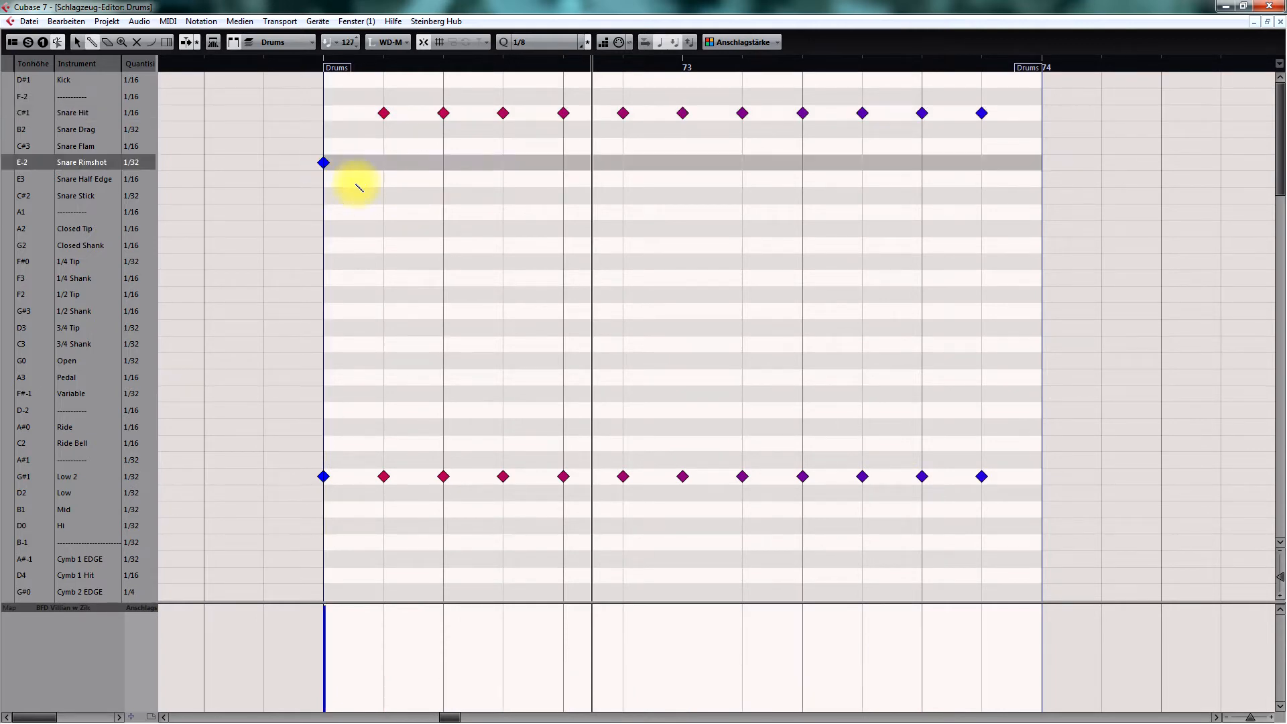
Play the drum pattern from bar 72 to check the snare and Low 2 build-up.
left_click(315, 65)
key("space")
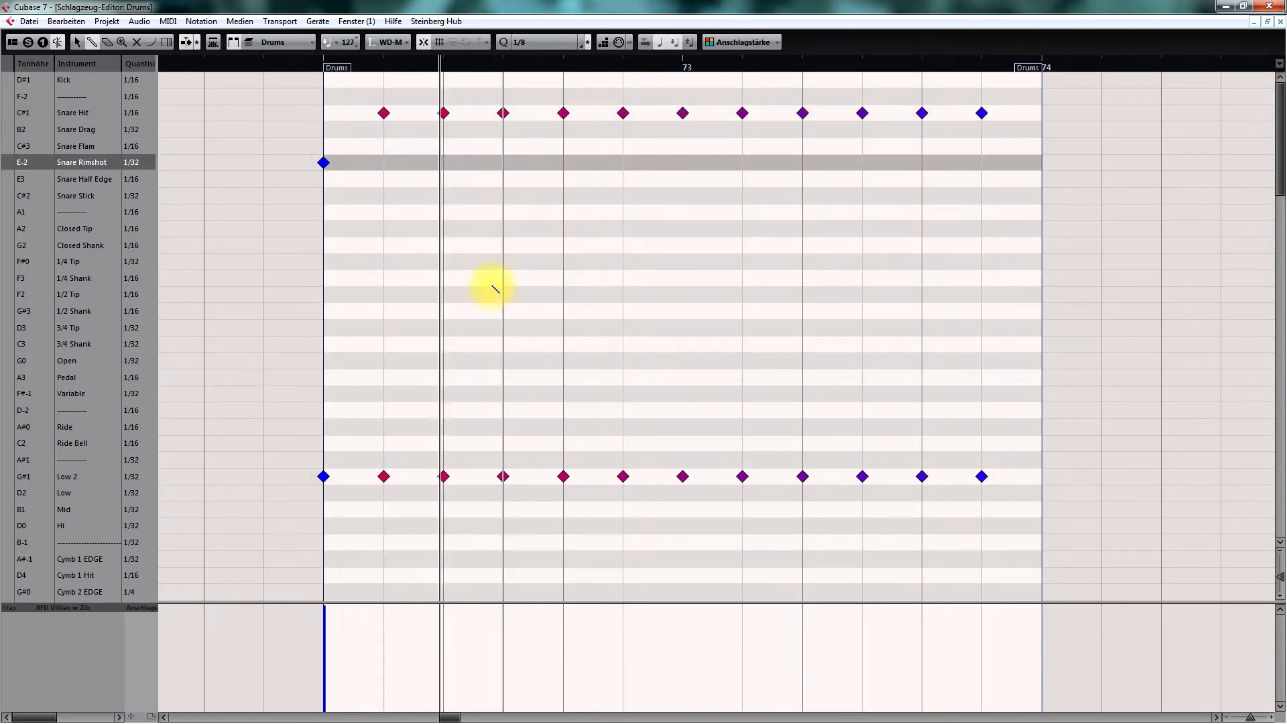
left_click(493, 288)
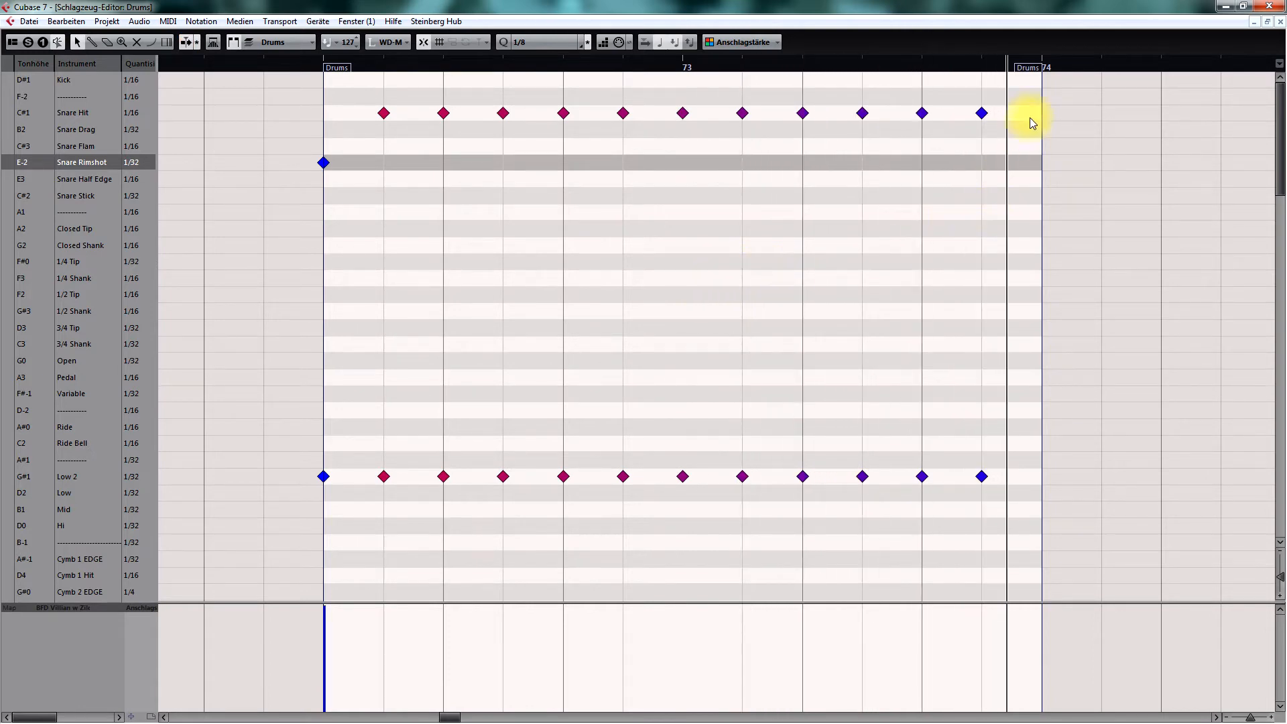
Duplicate the ramped Snare Hit and Low 2 hits, offset by one 1/16 note, to make continuous sixteenths.
left_click_drag(1024, 98, 370, 500)
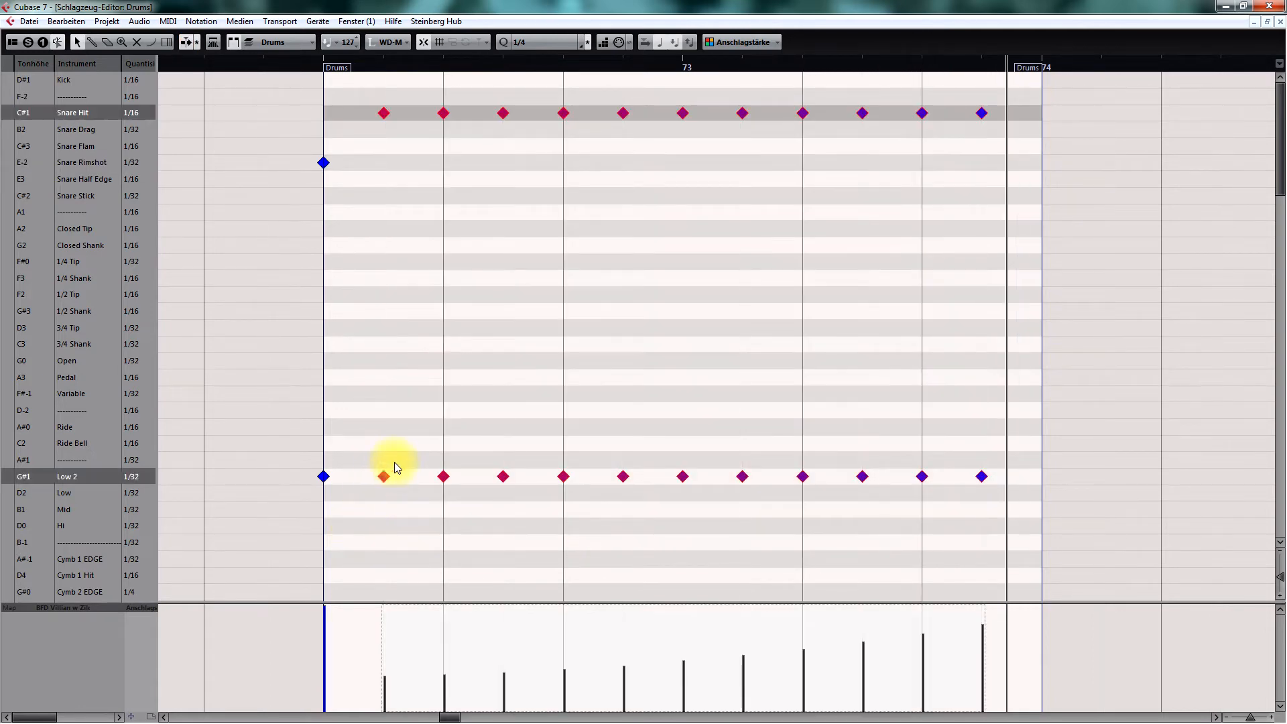
key("alt+5")
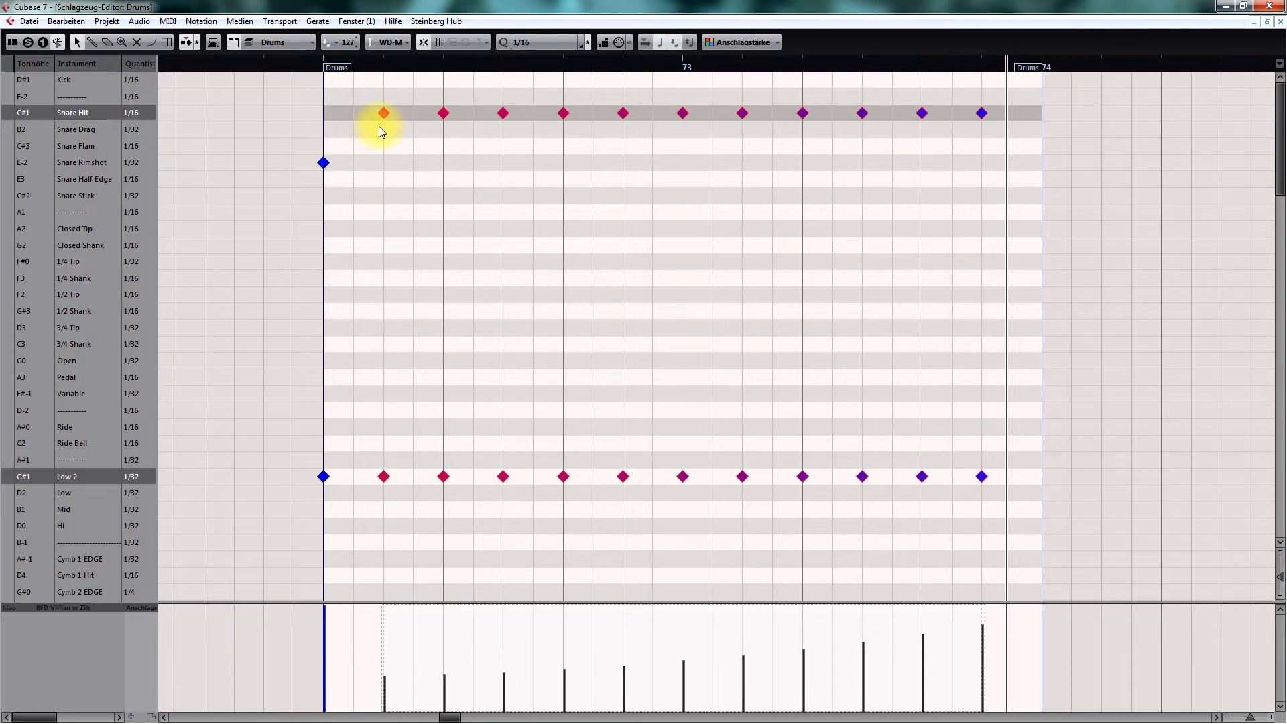
left_click_drag(384, 114, 415, 112)
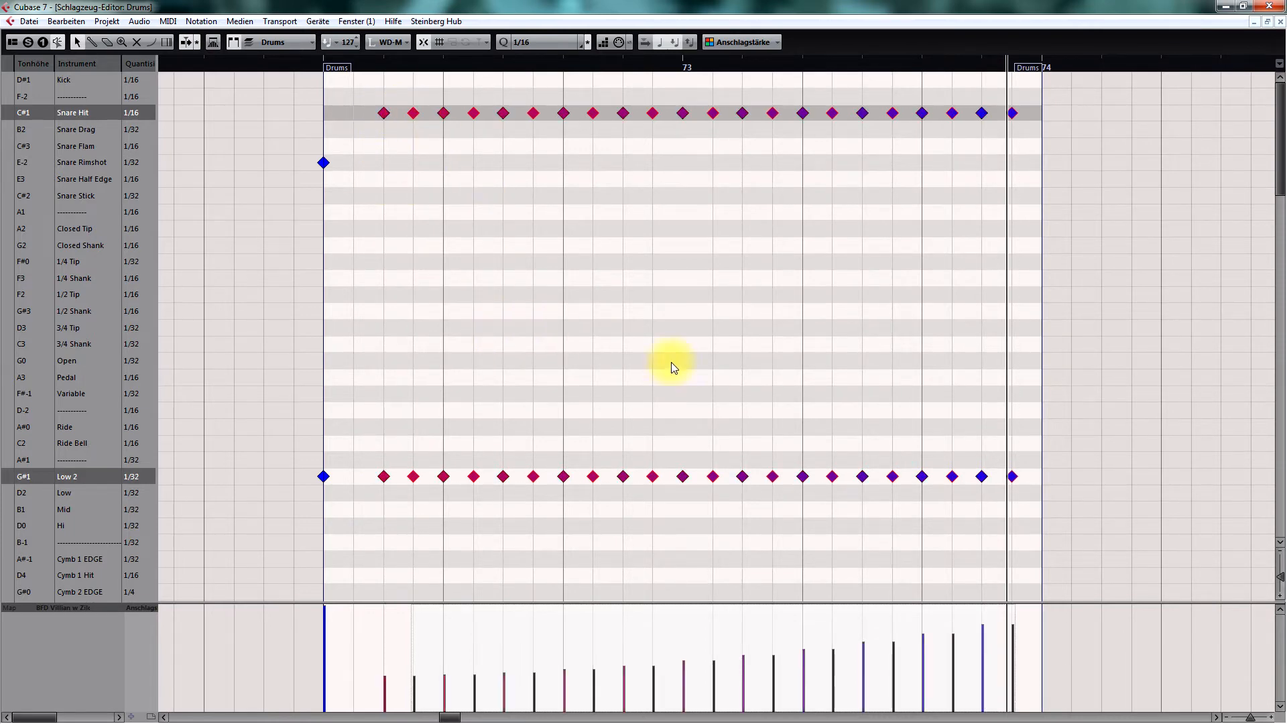
Erase the last four Low 2 hits and rework the snare ending as two Snare Rimshots followed by two re-entered Snare Hits.
right_click(781, 260)
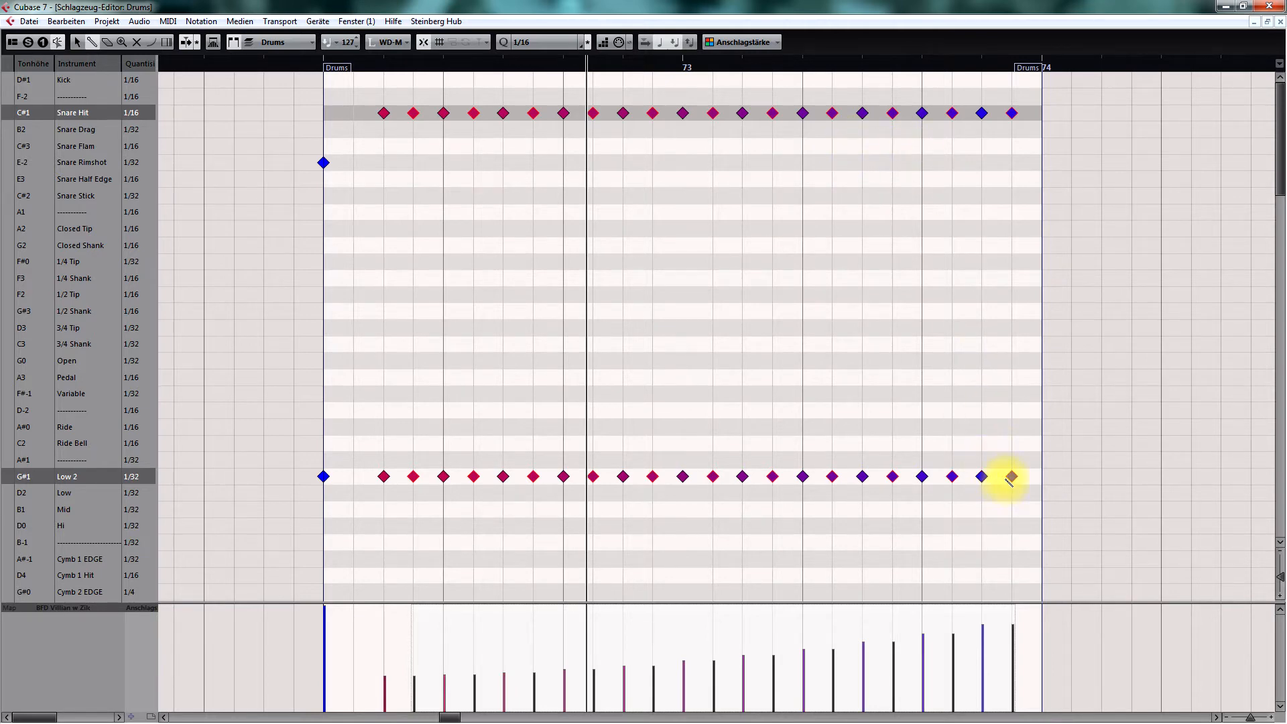
left_click_drag(1010, 480, 964, 480)
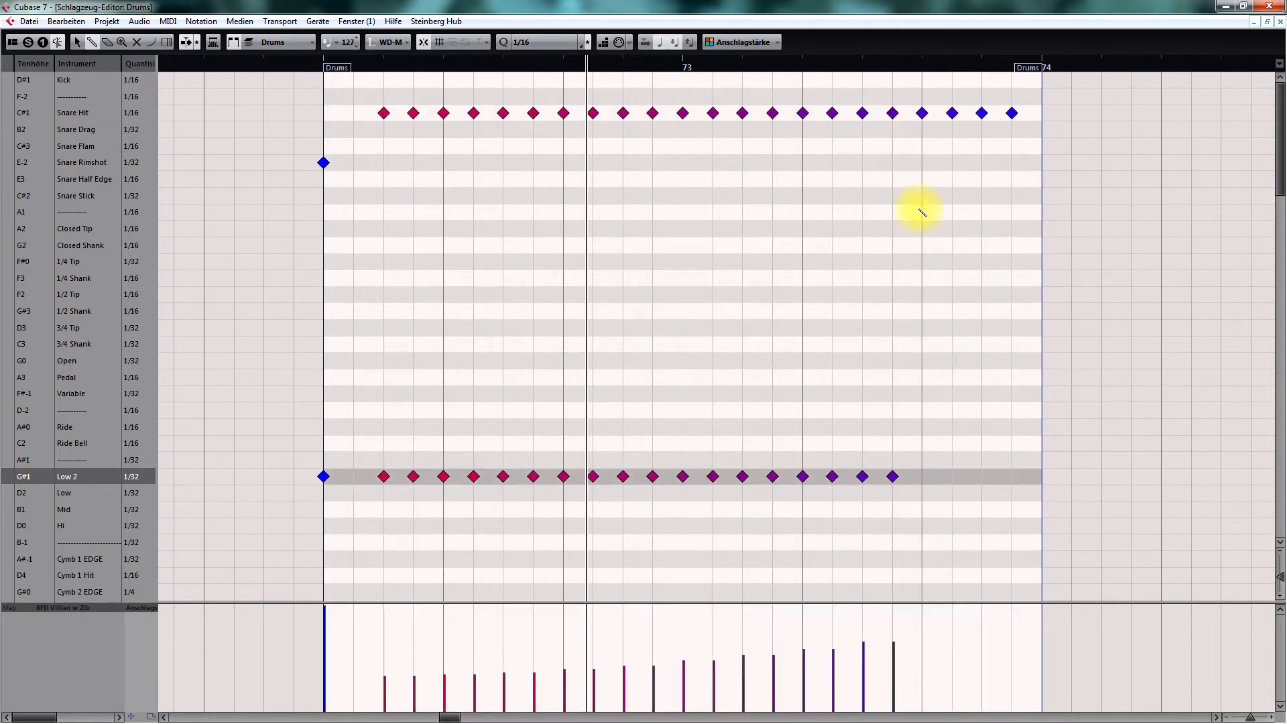
left_click(922, 181)
left_click_drag(922, 181, 920, 164)
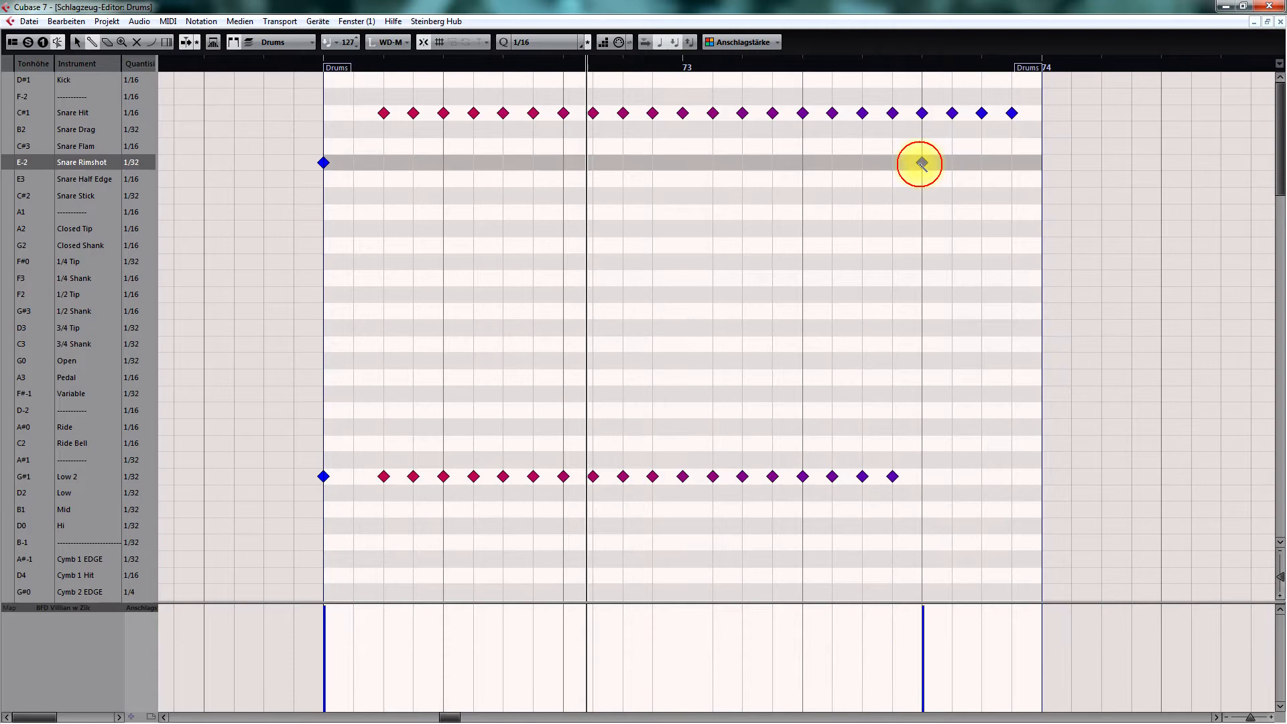
left_click(952, 163)
left_click(952, 113)
left_click(923, 113)
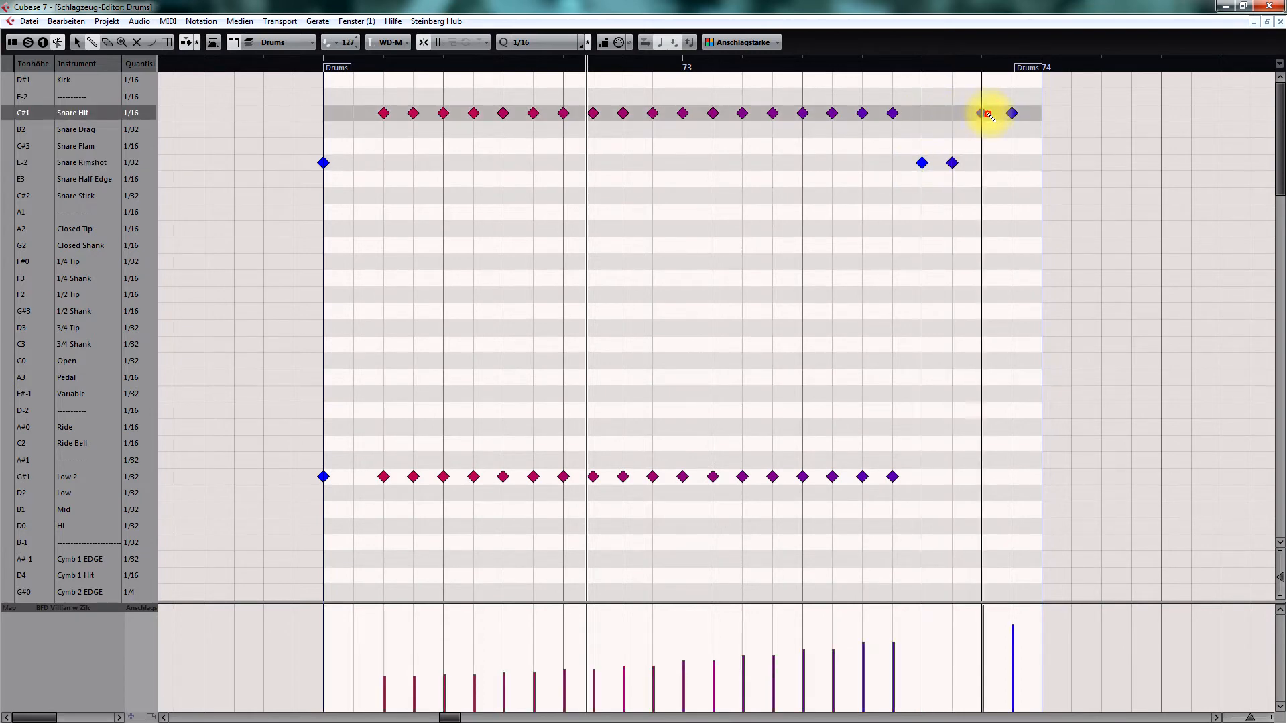
left_click(1012, 114)
left_click(1005, 207)
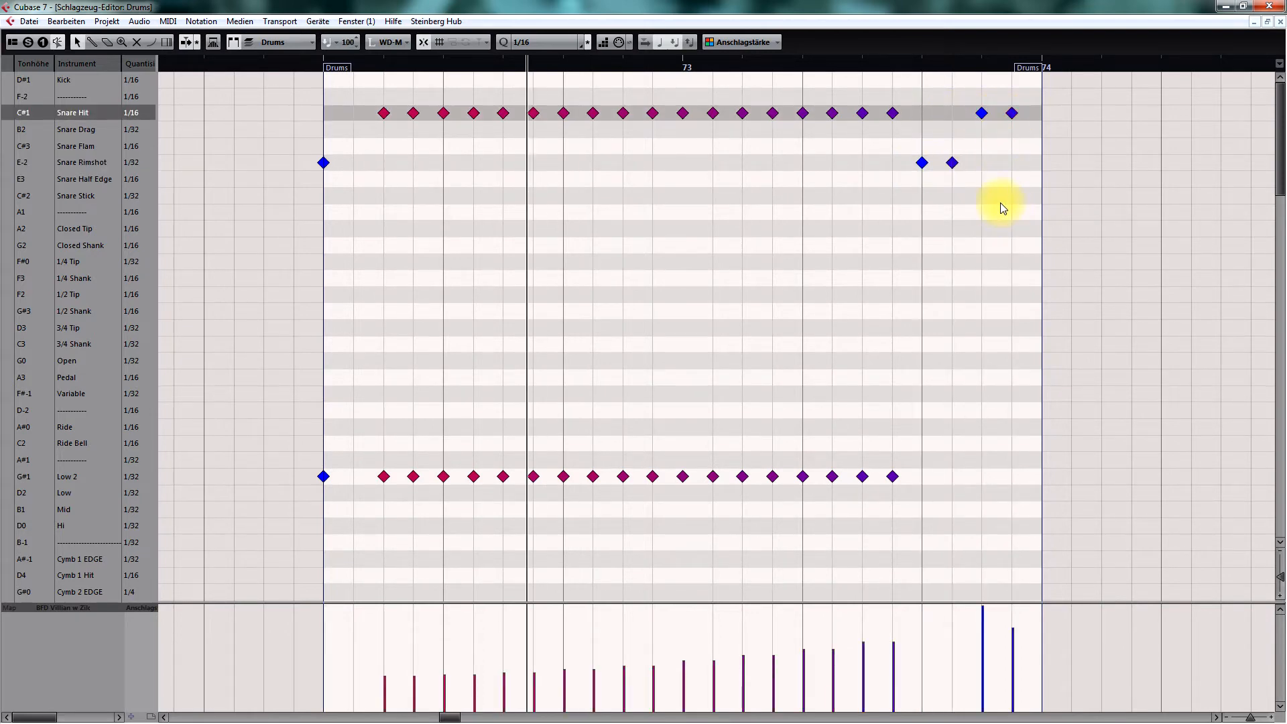
Quantize all hits after bar 72's first beat to 1/16 with 5% swing and 12 ticks random, and play the result.
left_click_drag(1054, 106, 370, 536)
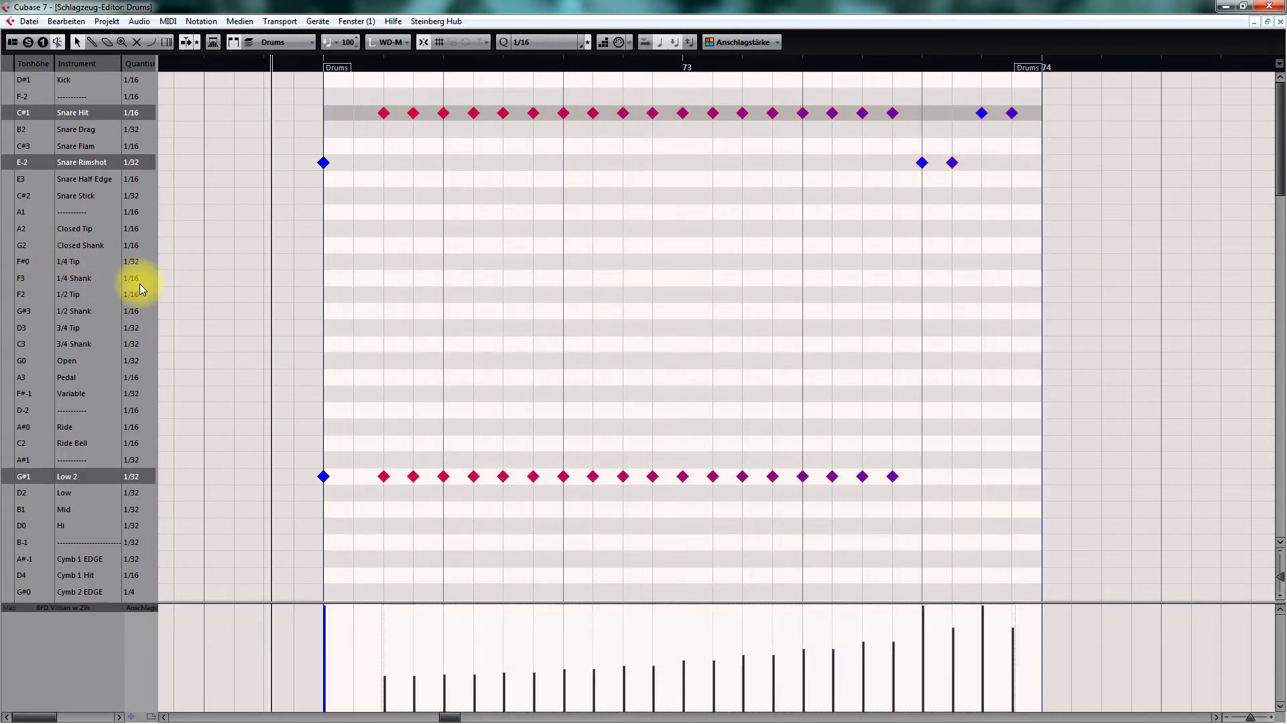
key("alt+i")
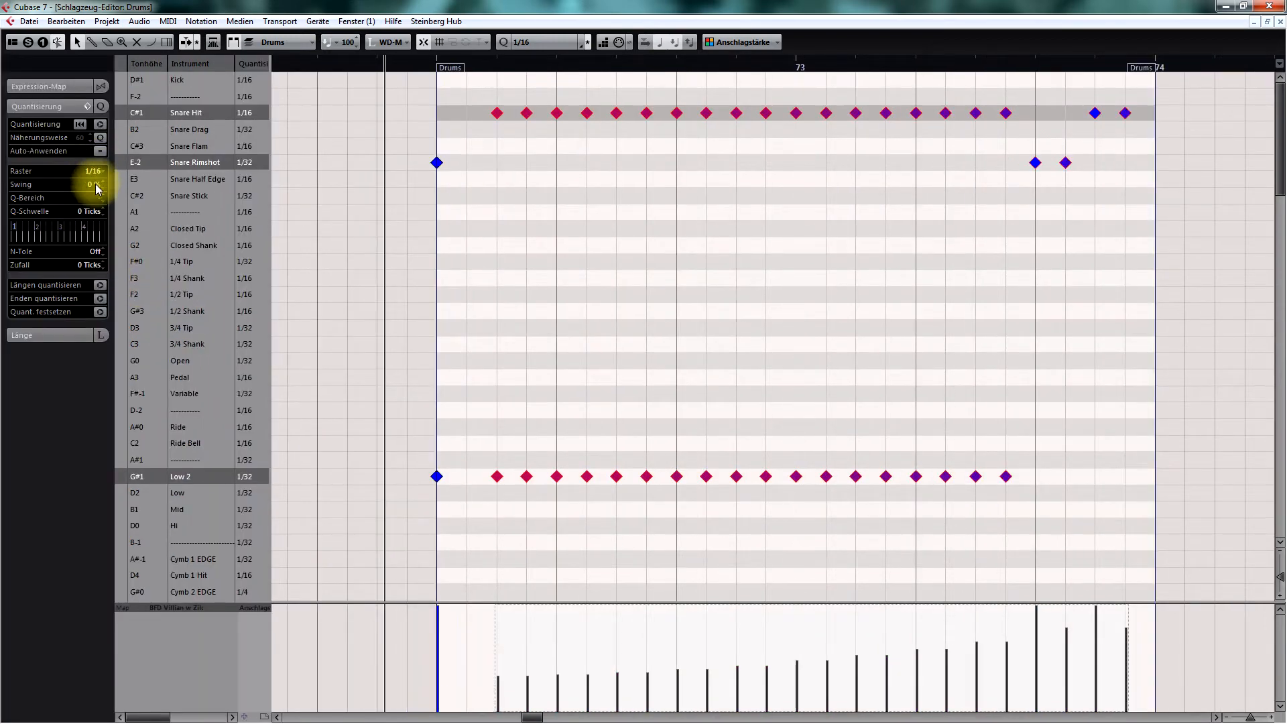
left_click_drag(99, 190, 104, 178)
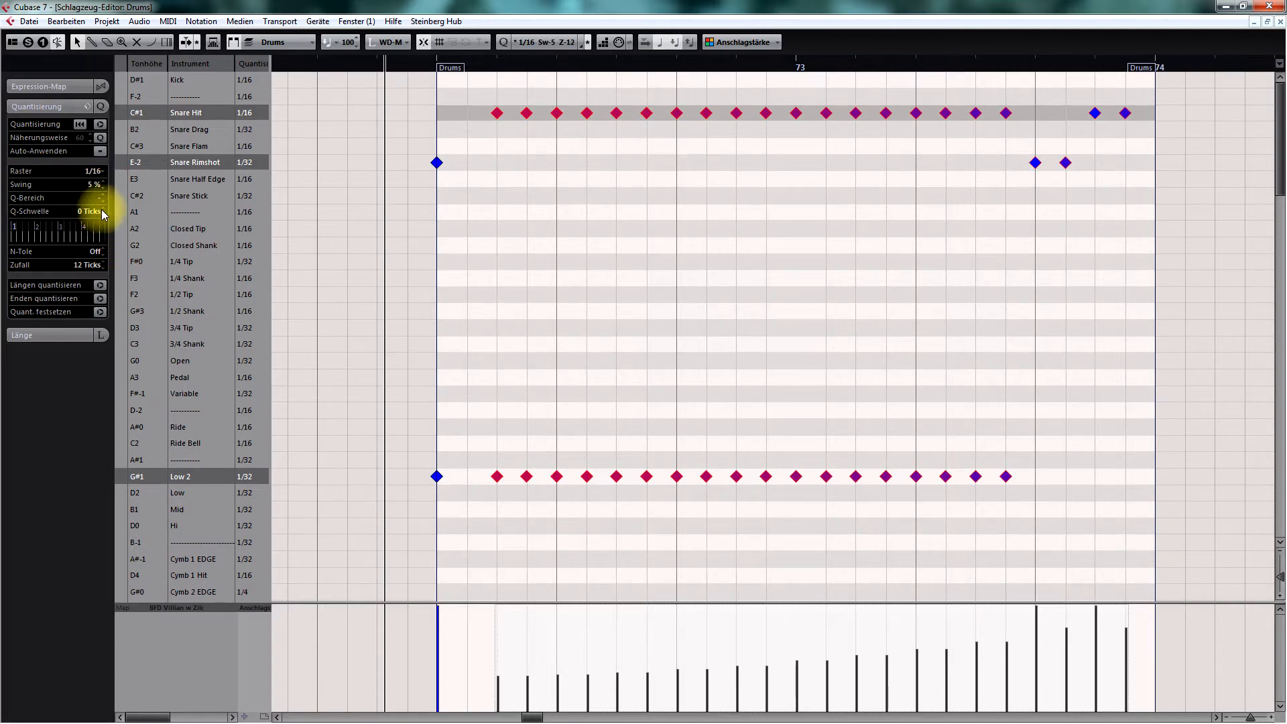
left_click(100, 152)
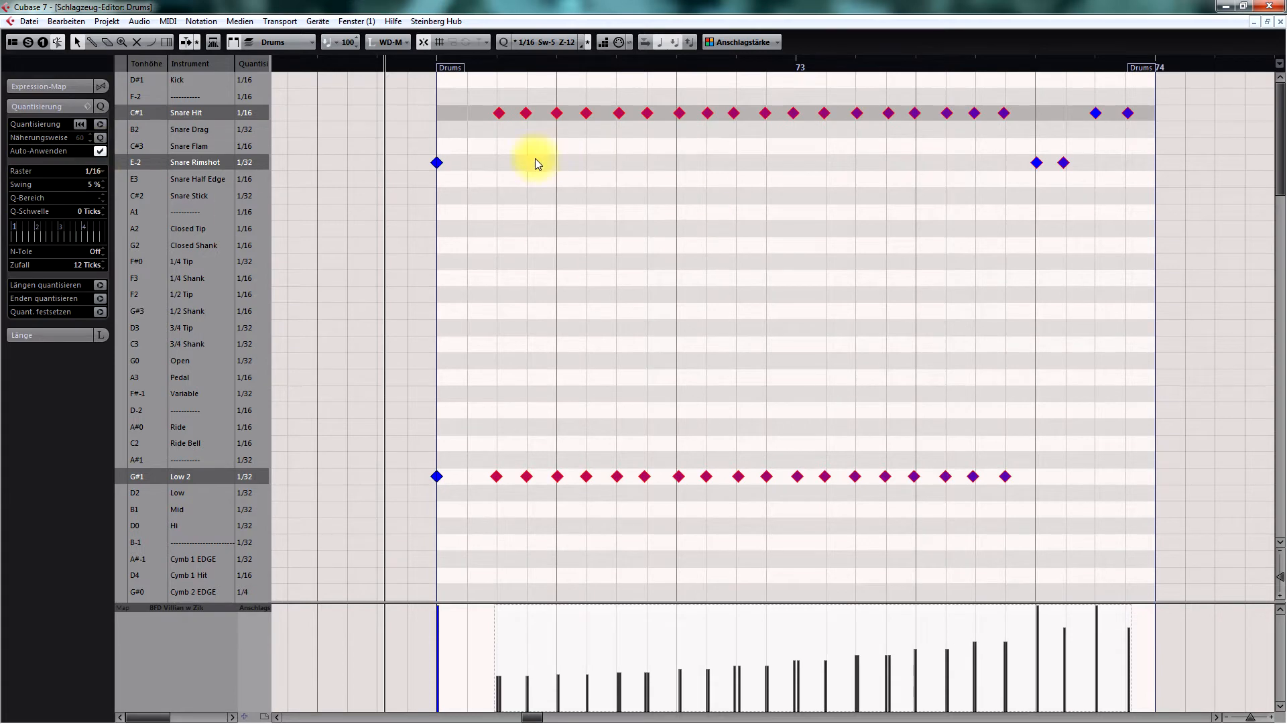
left_click(97, 150)
left_click(366, 66)
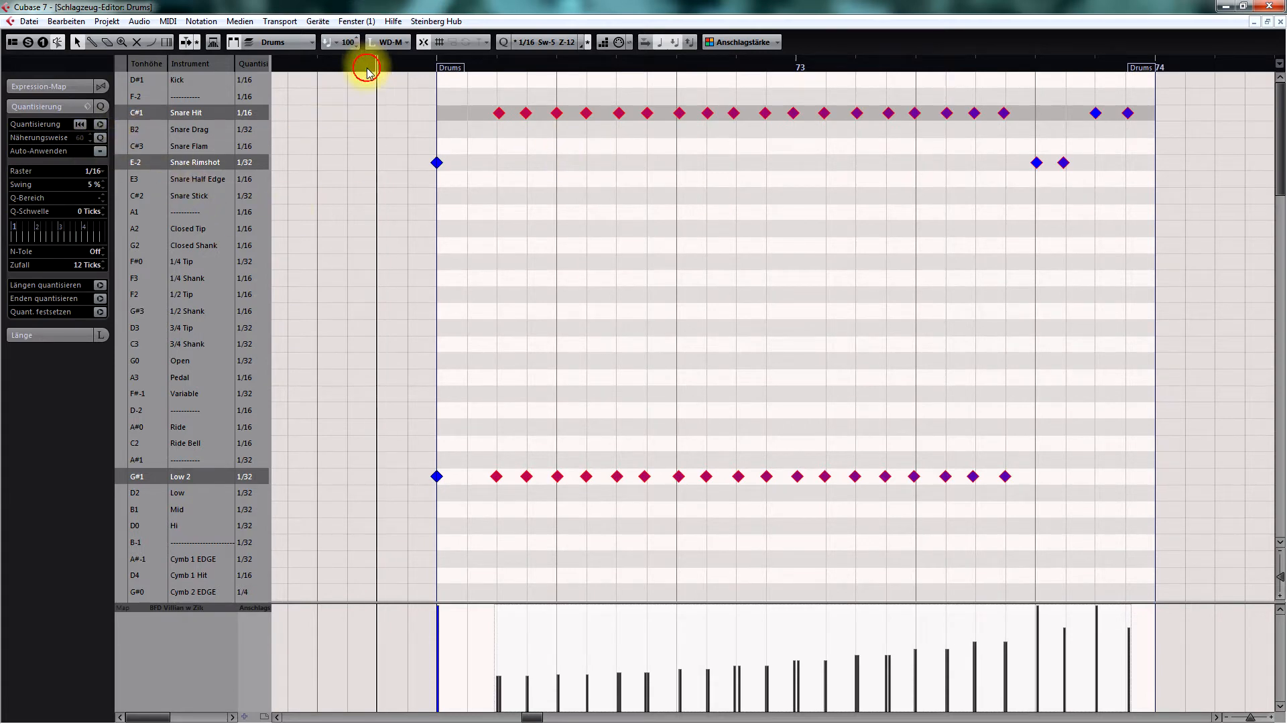
key("space")
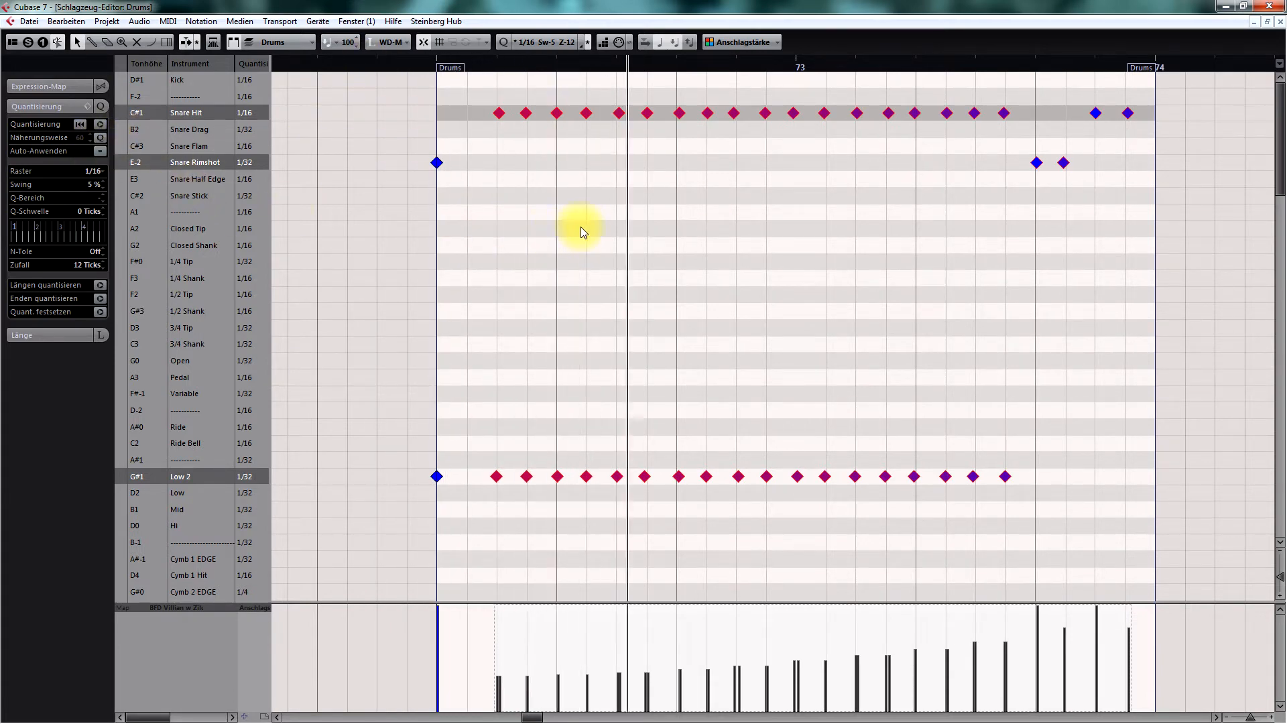
Enter Kick hits on bar 72's first two sixteenths and, at velocity 80, on each following quarter note, and play the pattern.
right_click(510, 204)
left_click(524, 206)
left_click(445, 80)
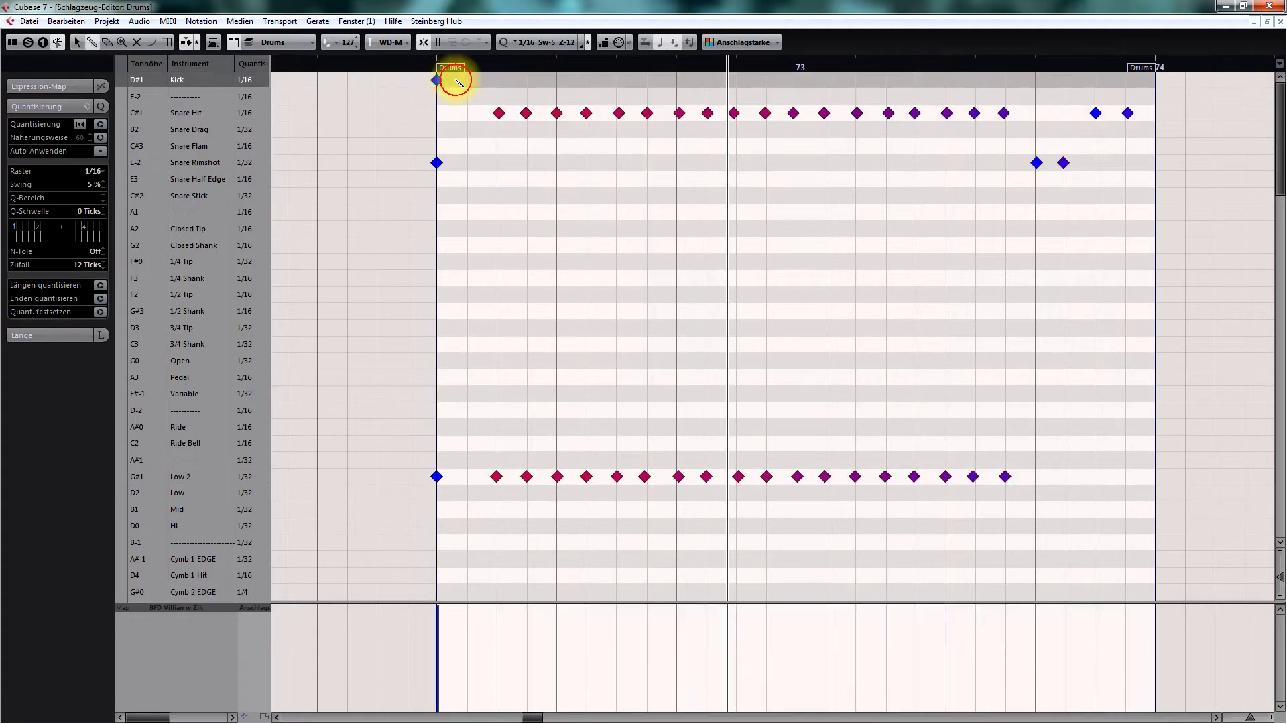
left_click(469, 80)
key("space")
left_click(556, 80)
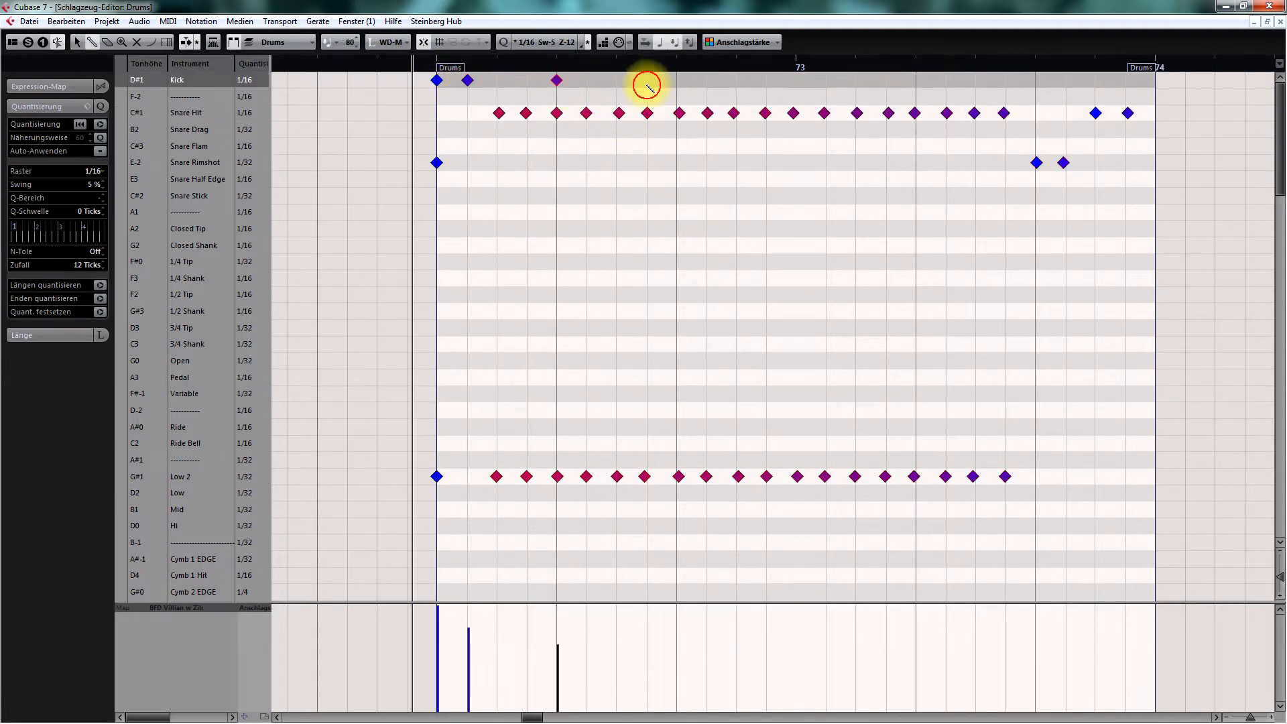
left_click(796, 80)
left_click(916, 80)
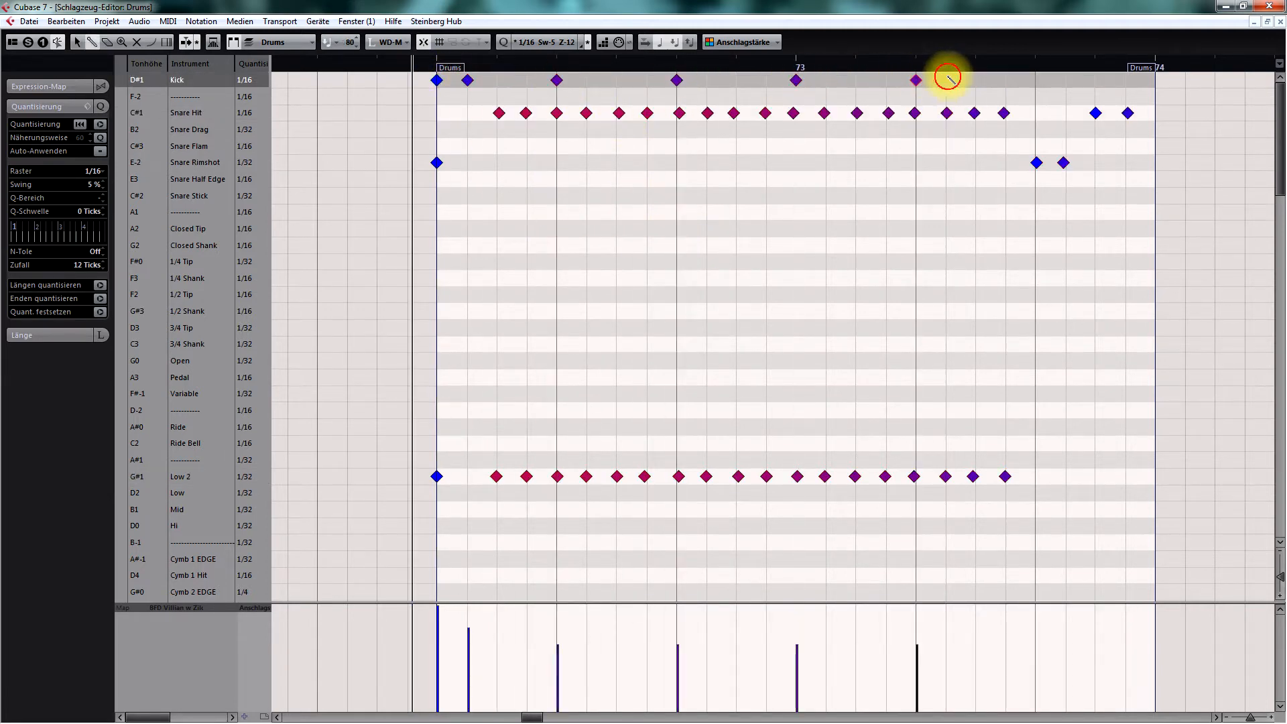
key("space")
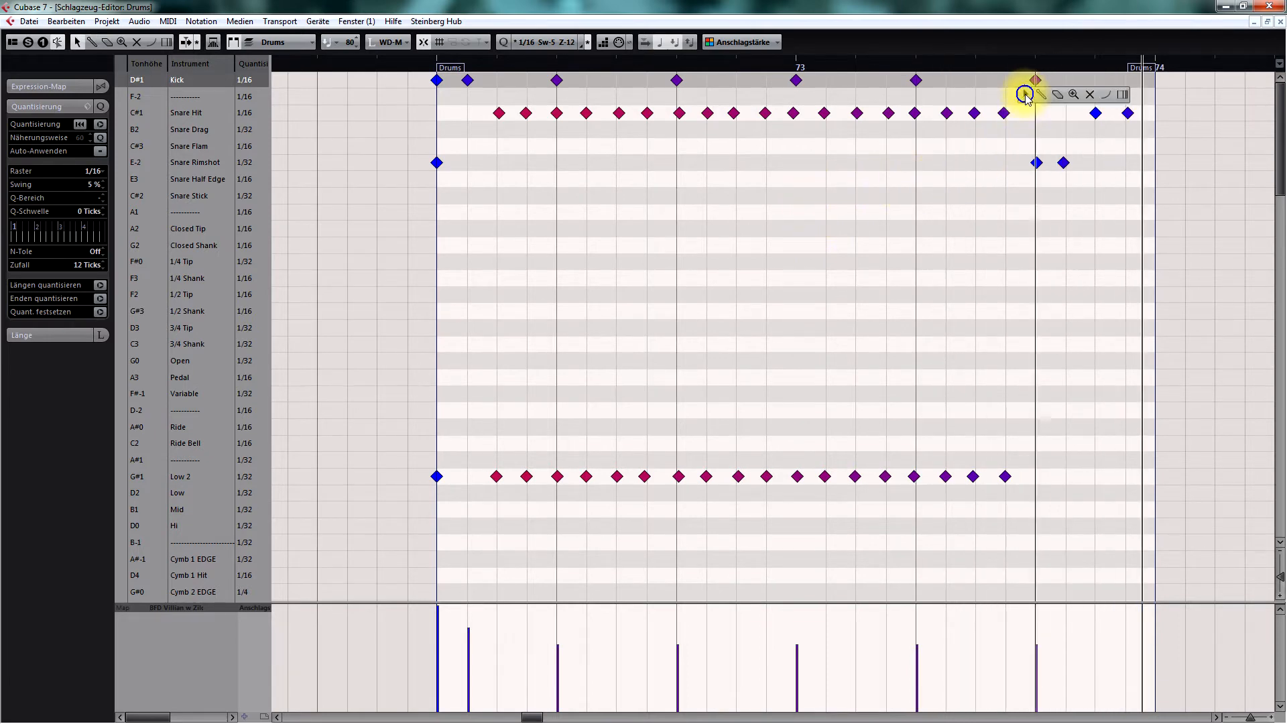
Duplicate the quarter-note Kick hits offset by an eighth note and play the pattern.
left_click_drag(1052, 84, 630, 97)
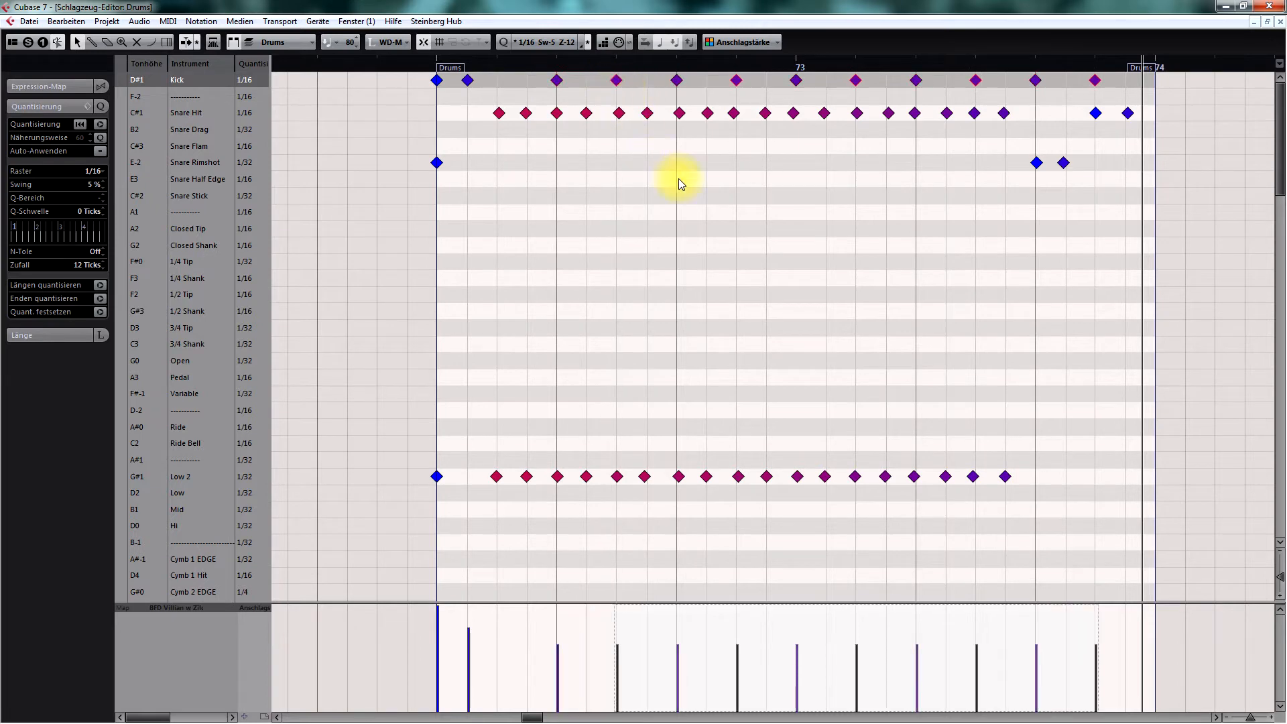
key("KP_Subtract")
key("space")
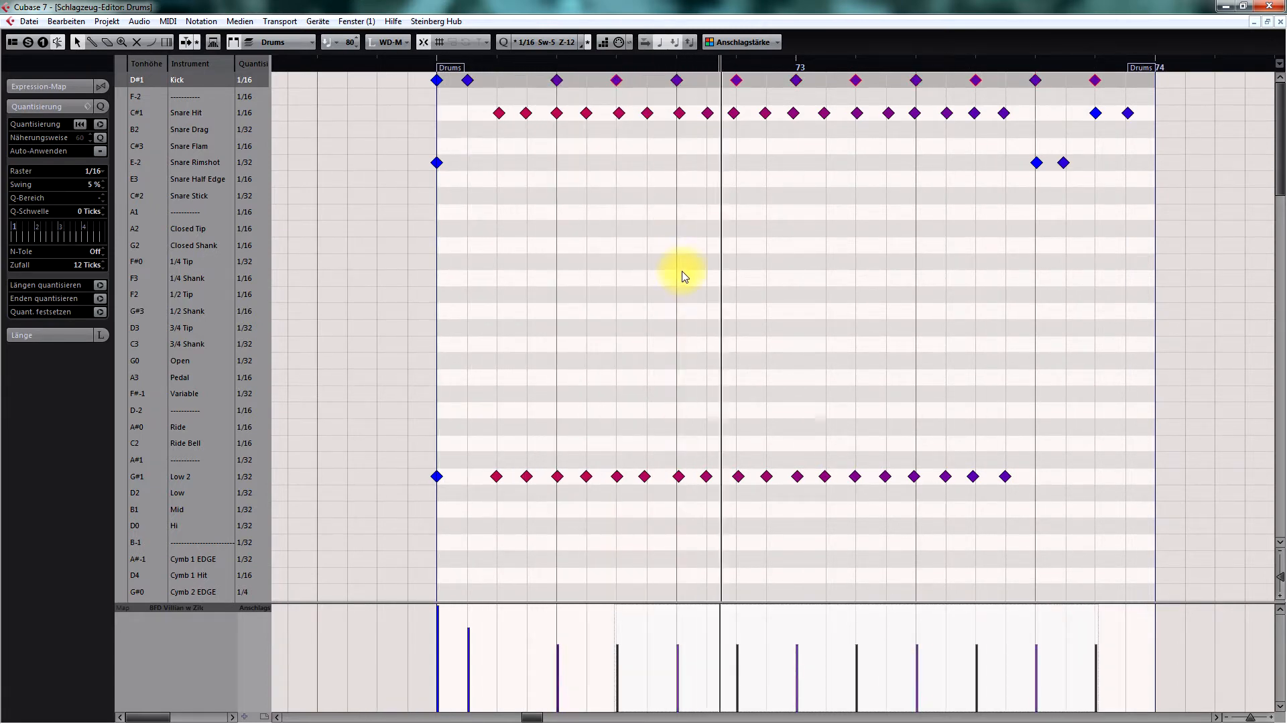
Ramp the velocities of the Kick hits after the first two upwards from about 25 towards bar 74.
key("g")
key("space")
left_click_drag(594, 94, 1066, 82)
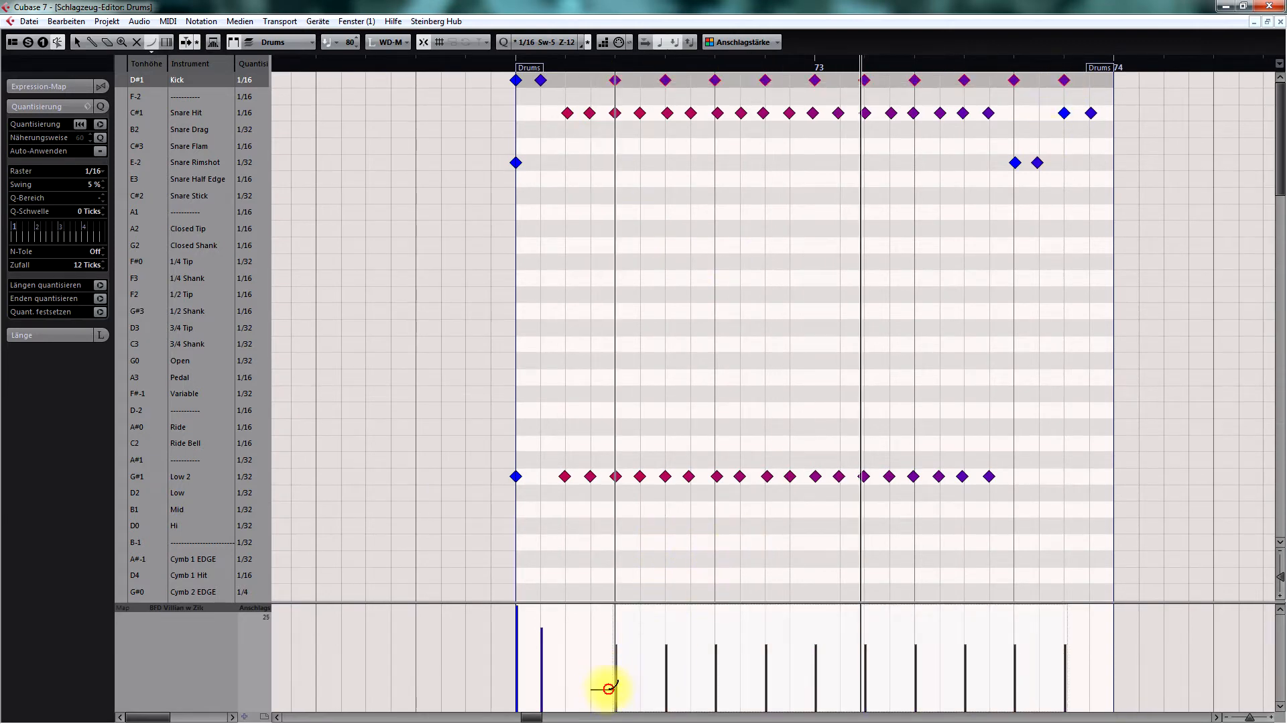
left_click_drag(606, 686, 1069, 631)
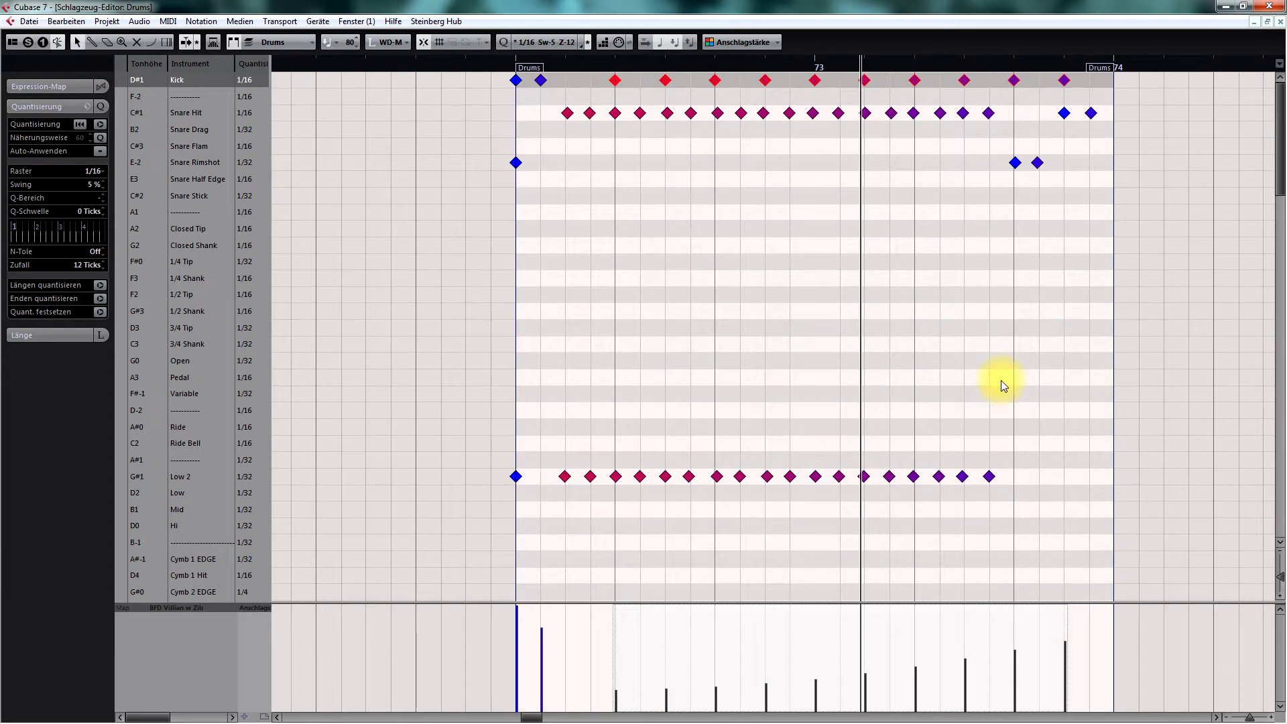
Close the drum editor and raise the VILLIAN channel's fader to about -1.1 dB in the mixer.
key("Return")
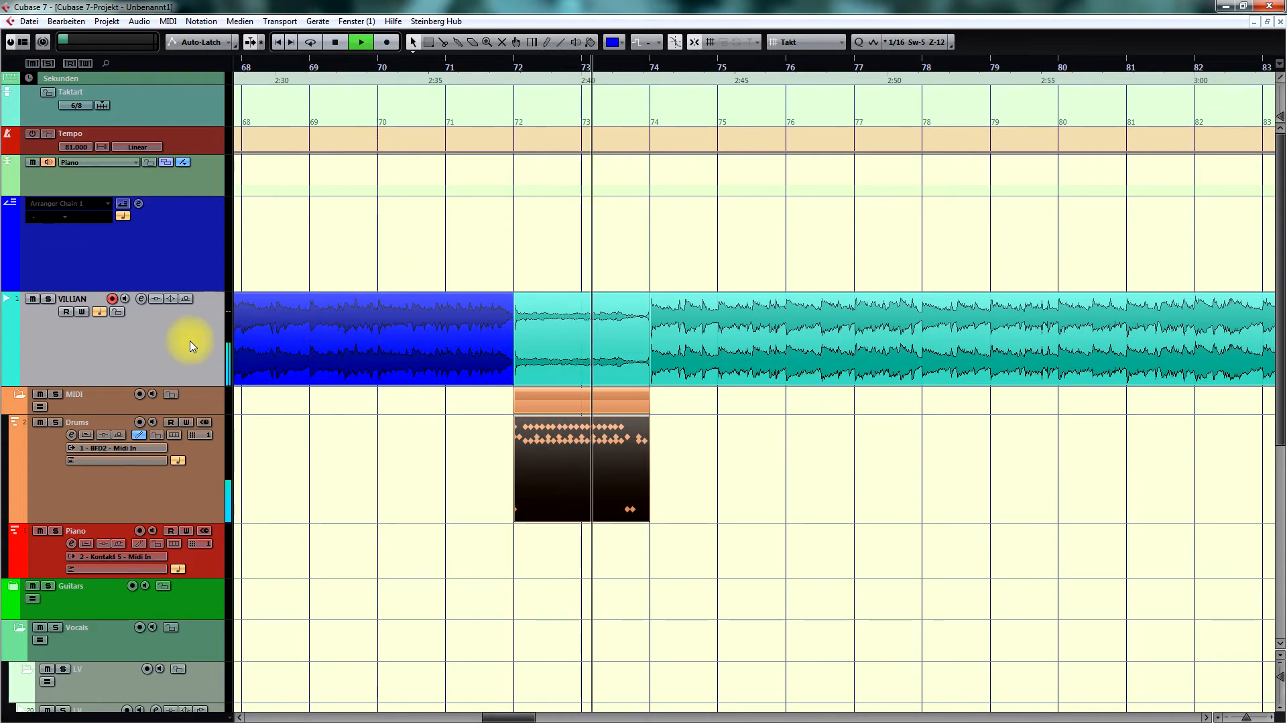
key("F3")
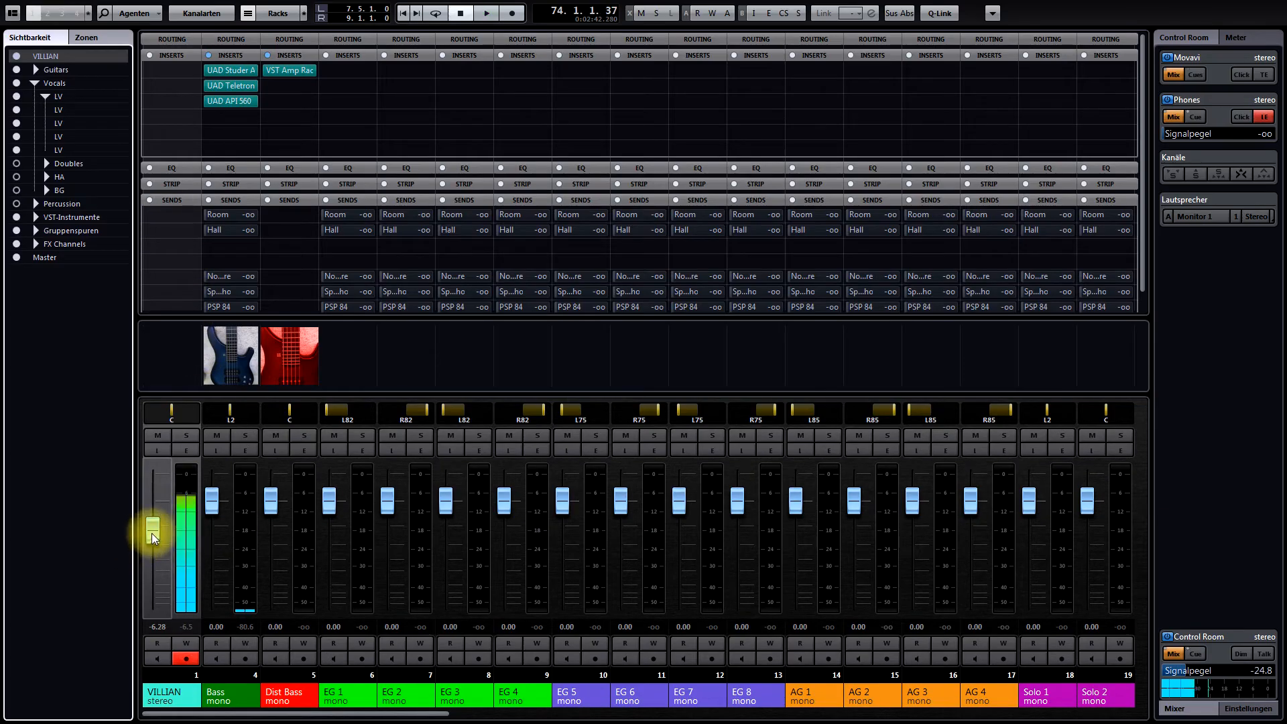
left_click_drag(153, 537, 157, 514)
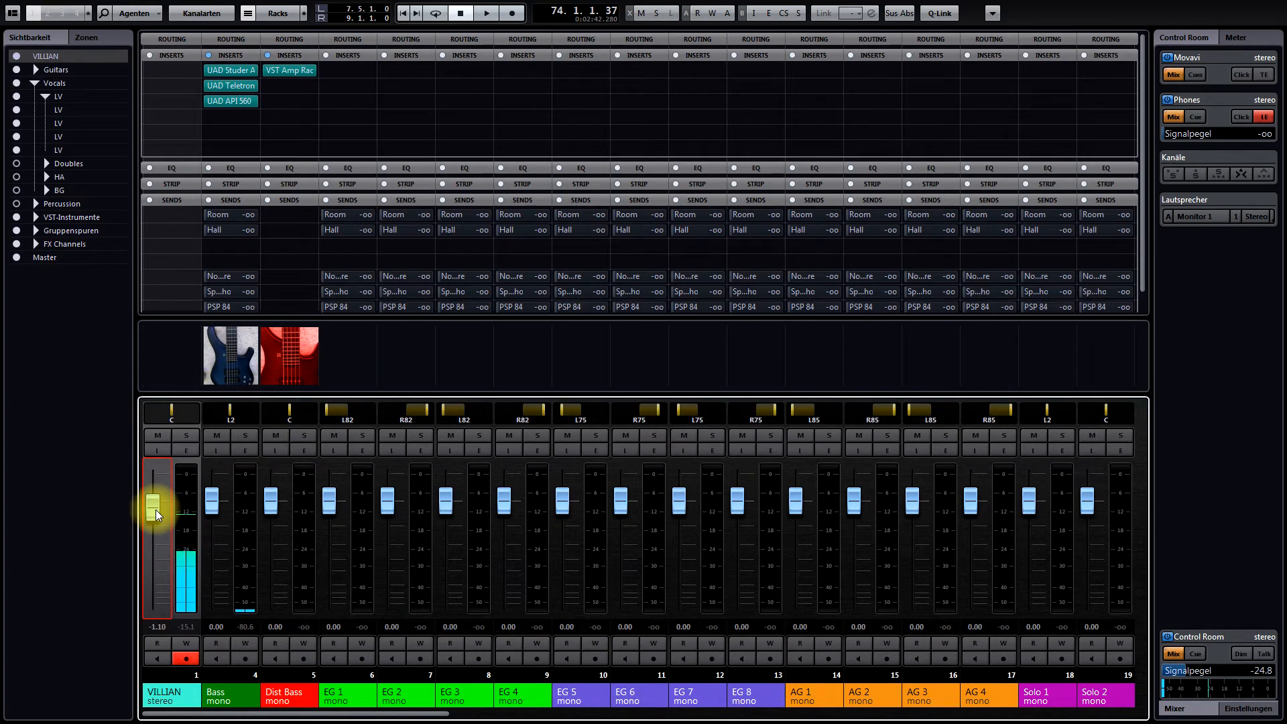
key("F3")
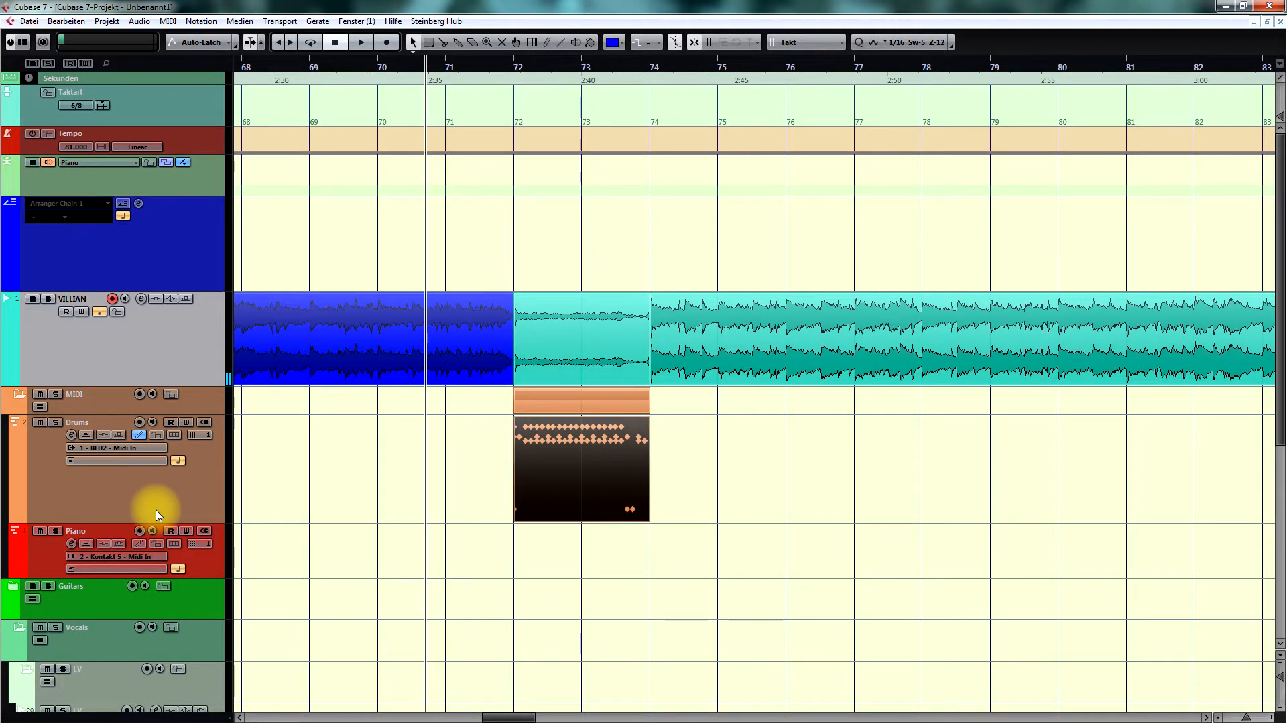
Colour the VILLIAN section from bar 74 onward dark green and the bar 72 to 74 section cream.
left_click(475, 325)
left_click(697, 328)
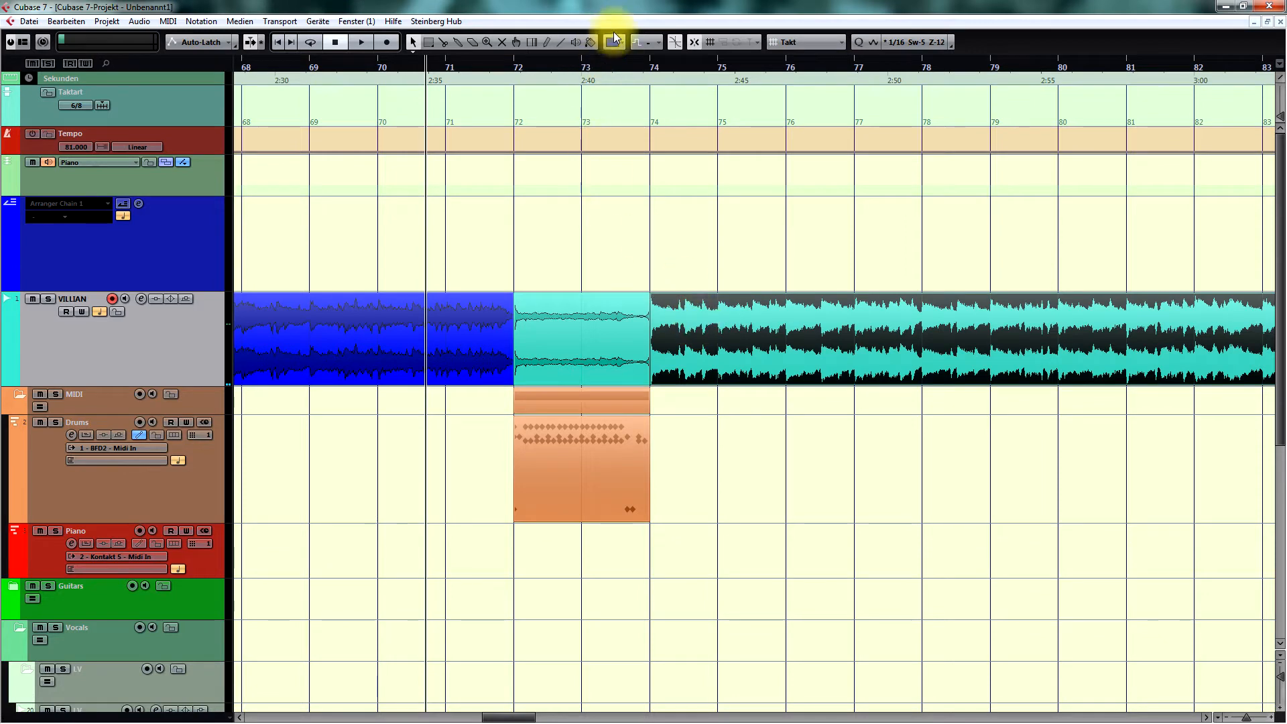
left_click(615, 39)
left_click(641, 356)
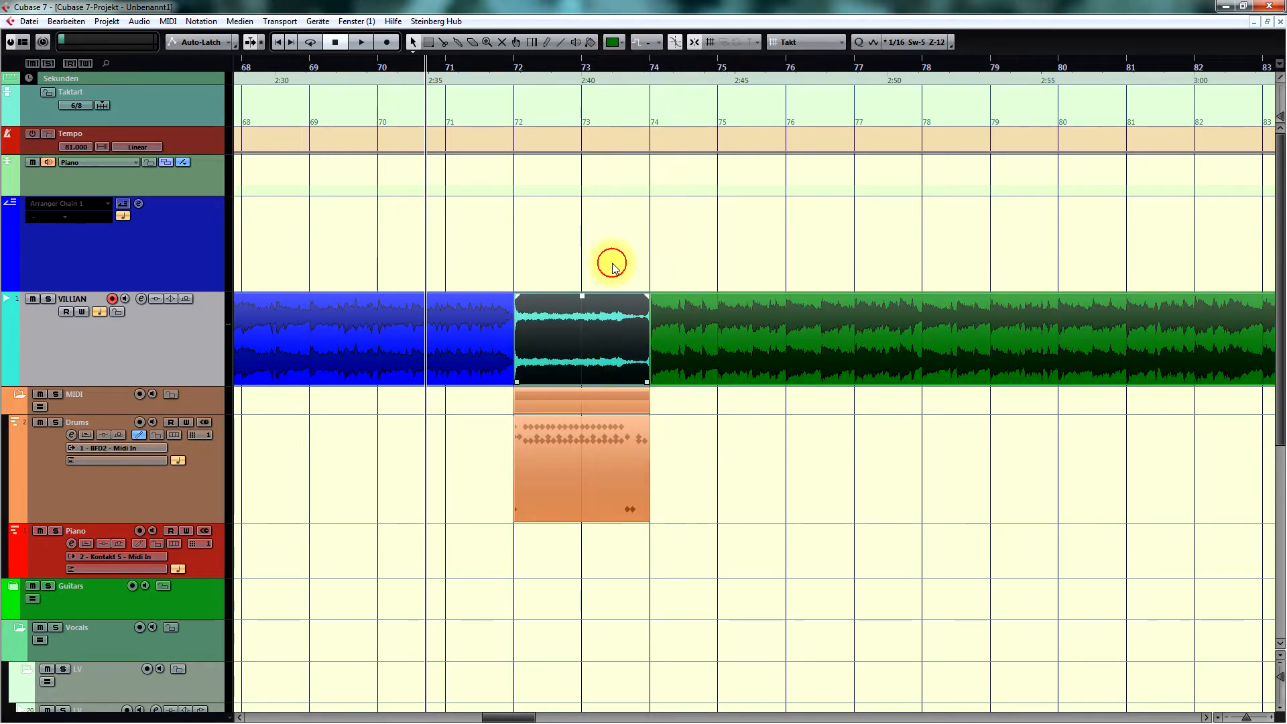
left_click(626, 46)
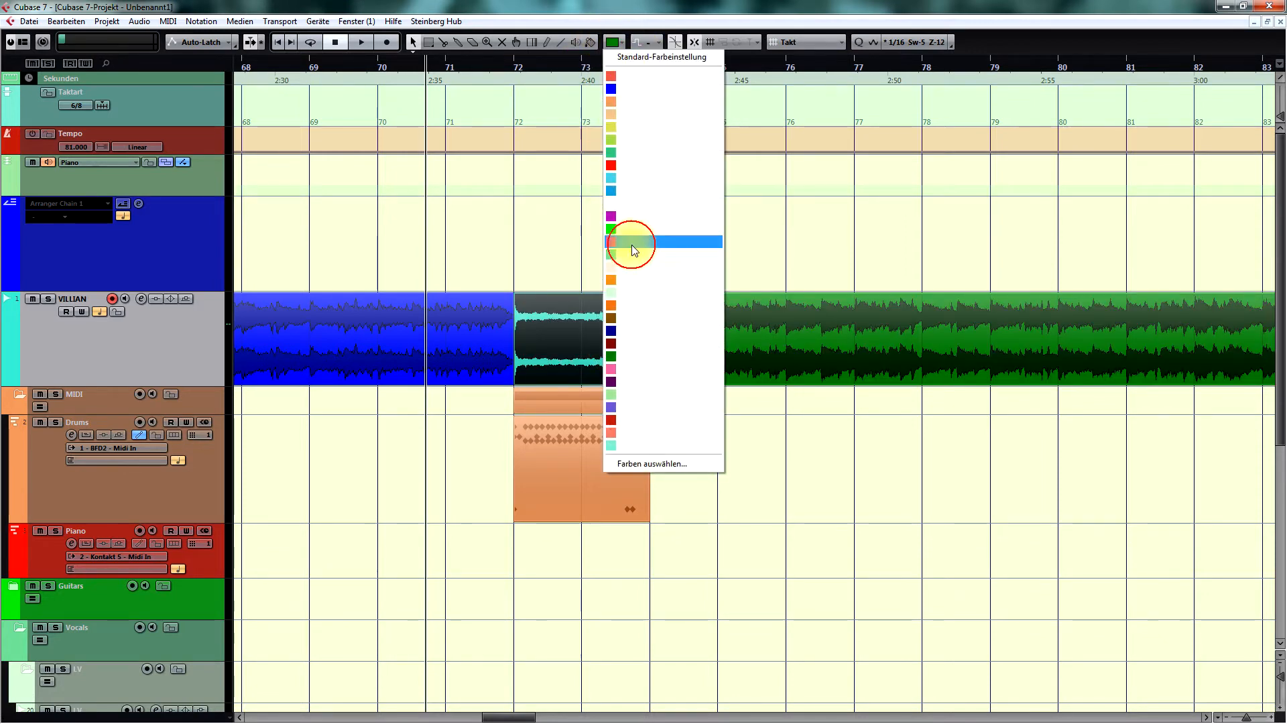
left_click(637, 281)
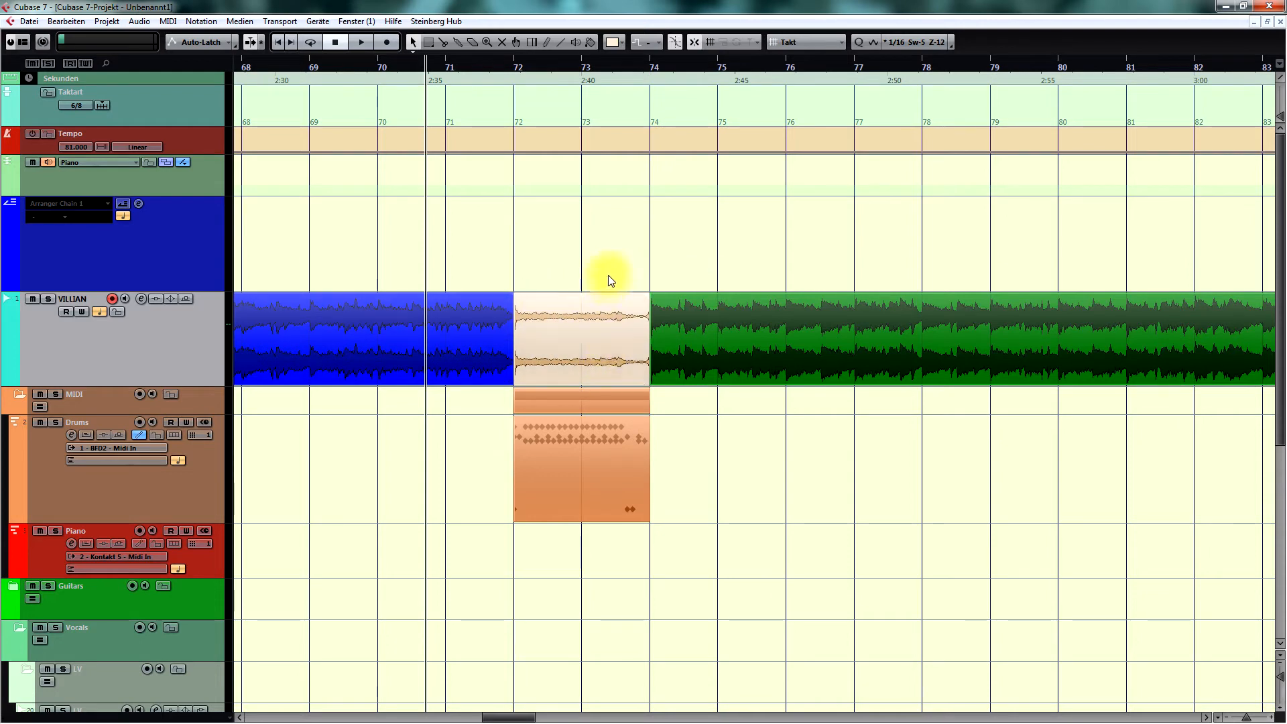
Play the song through the drum build-up in bars 72 to 74 and examine the surrounding sections.
key("space")
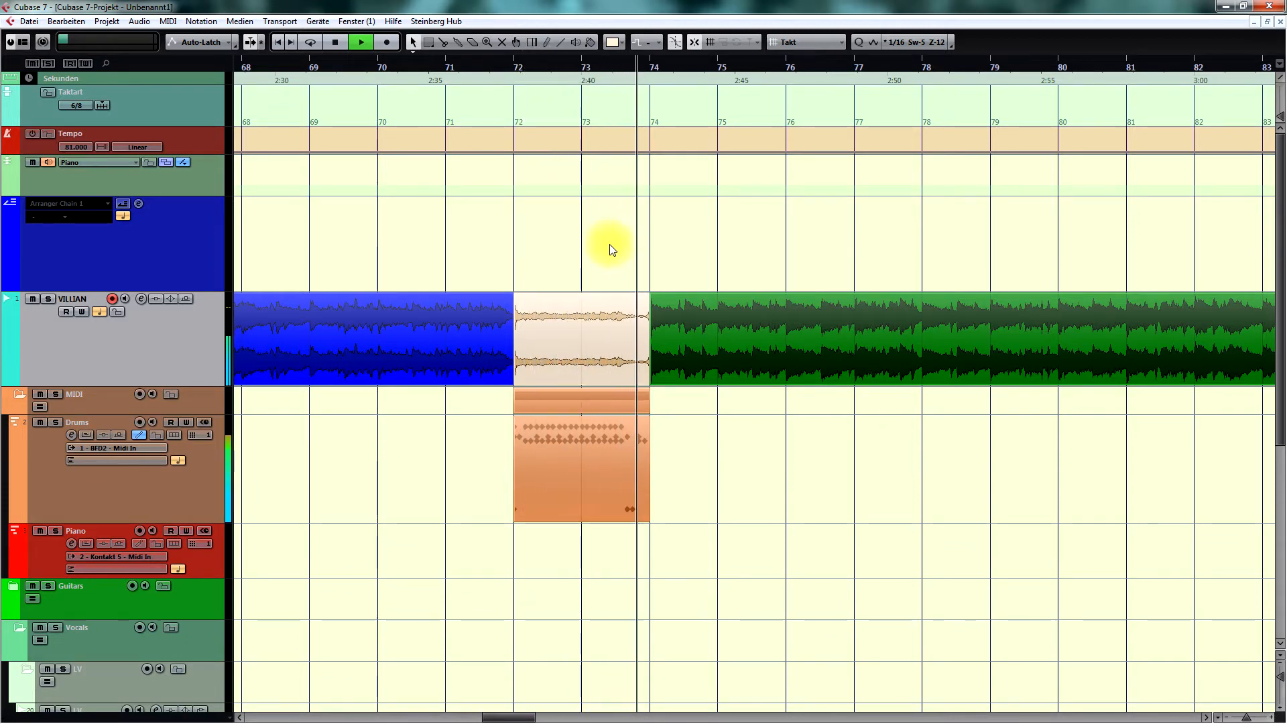
key("space")
key("g")
key("g")
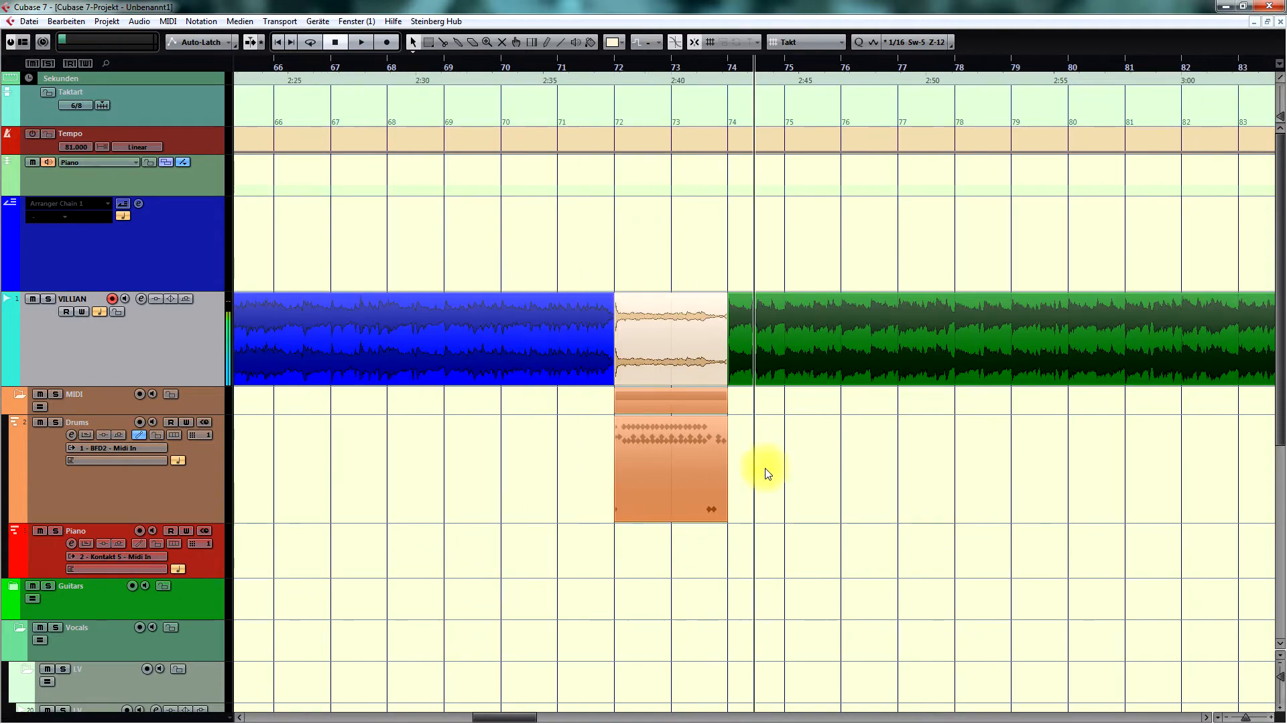
key("g")
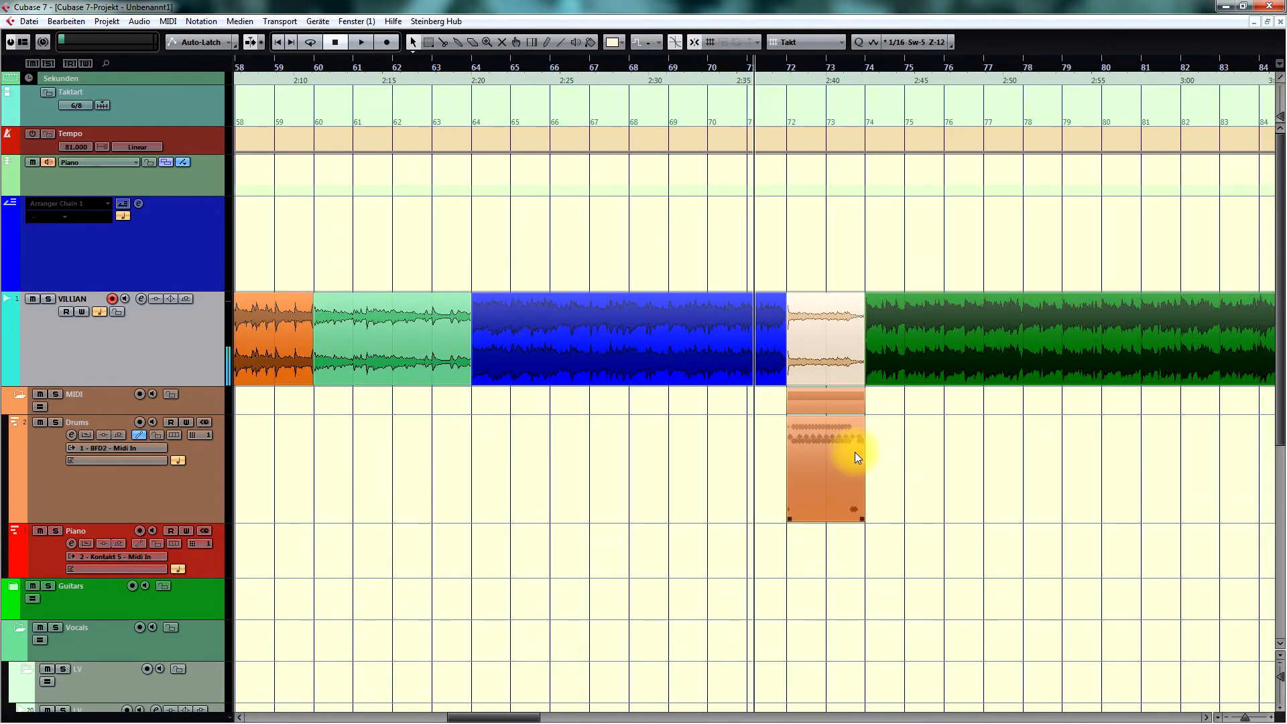
key("h")
key("g")
key("g")
key("KP_2")
key("h")
key("h")
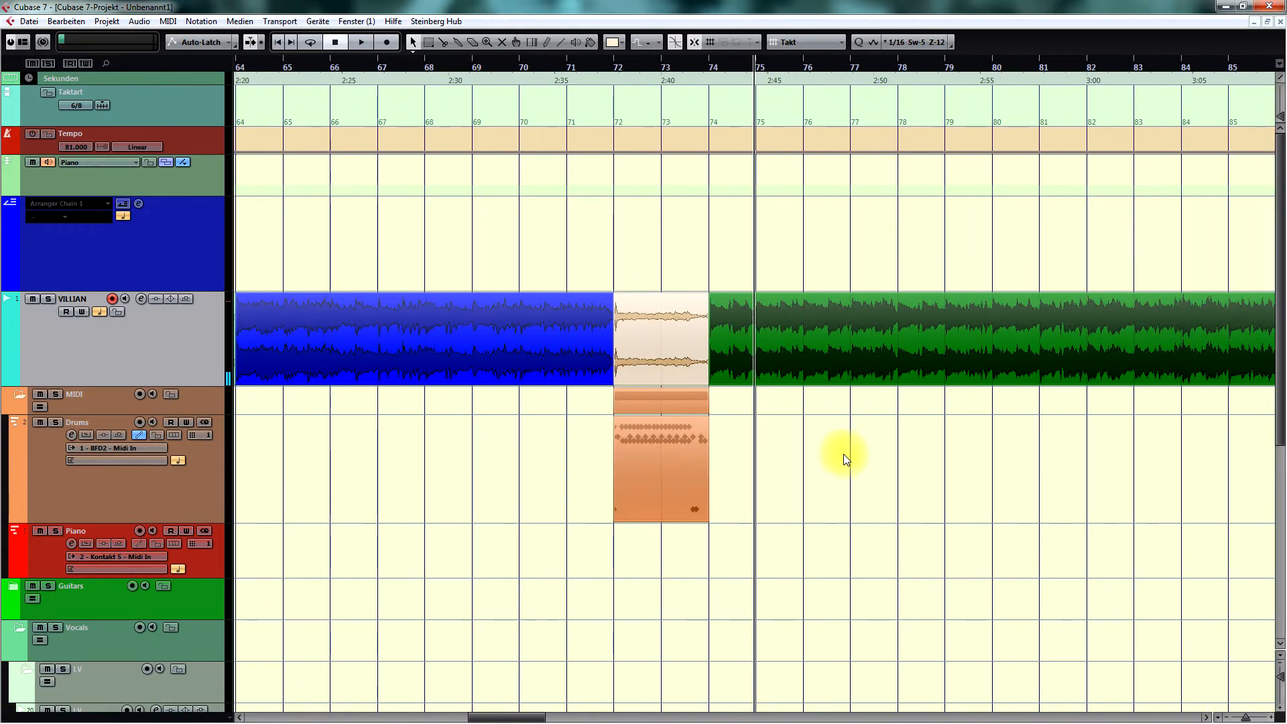
Listen to the dark green VILLIAN section after bar 74 up to about bar 90 for its structural changes.
left_click(494, 362)
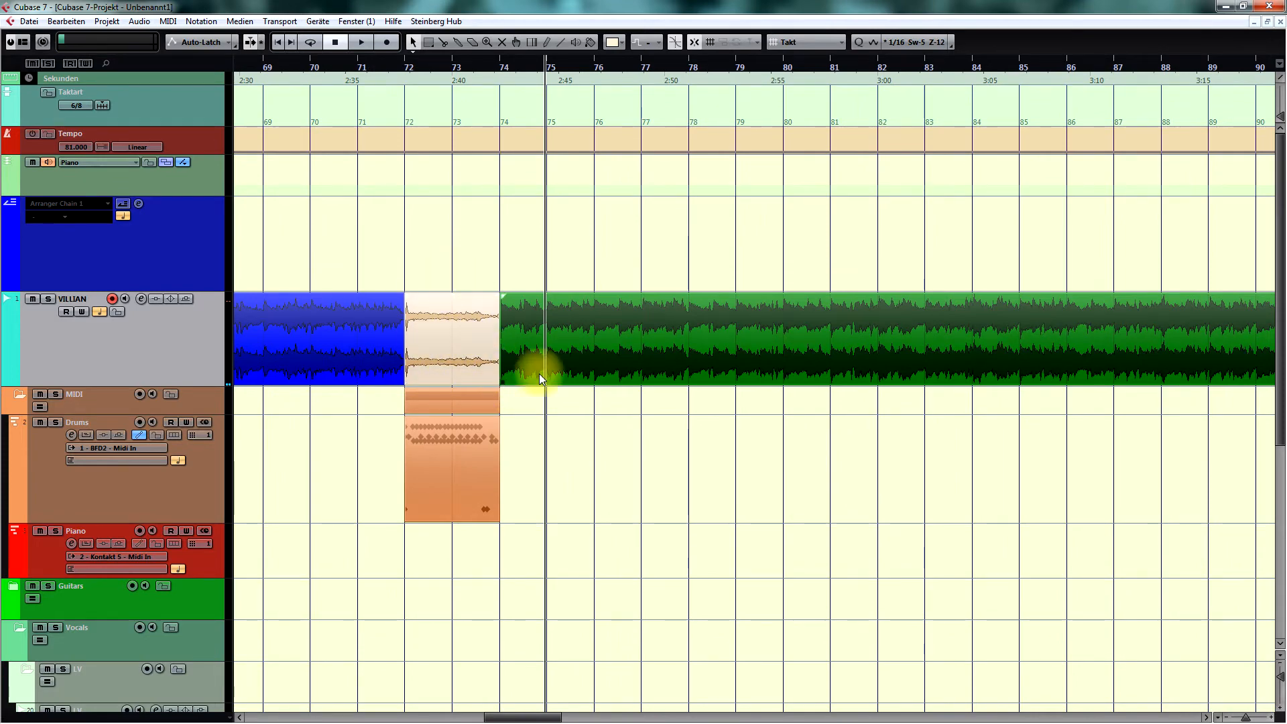
key("g")
key("g")
key("space")
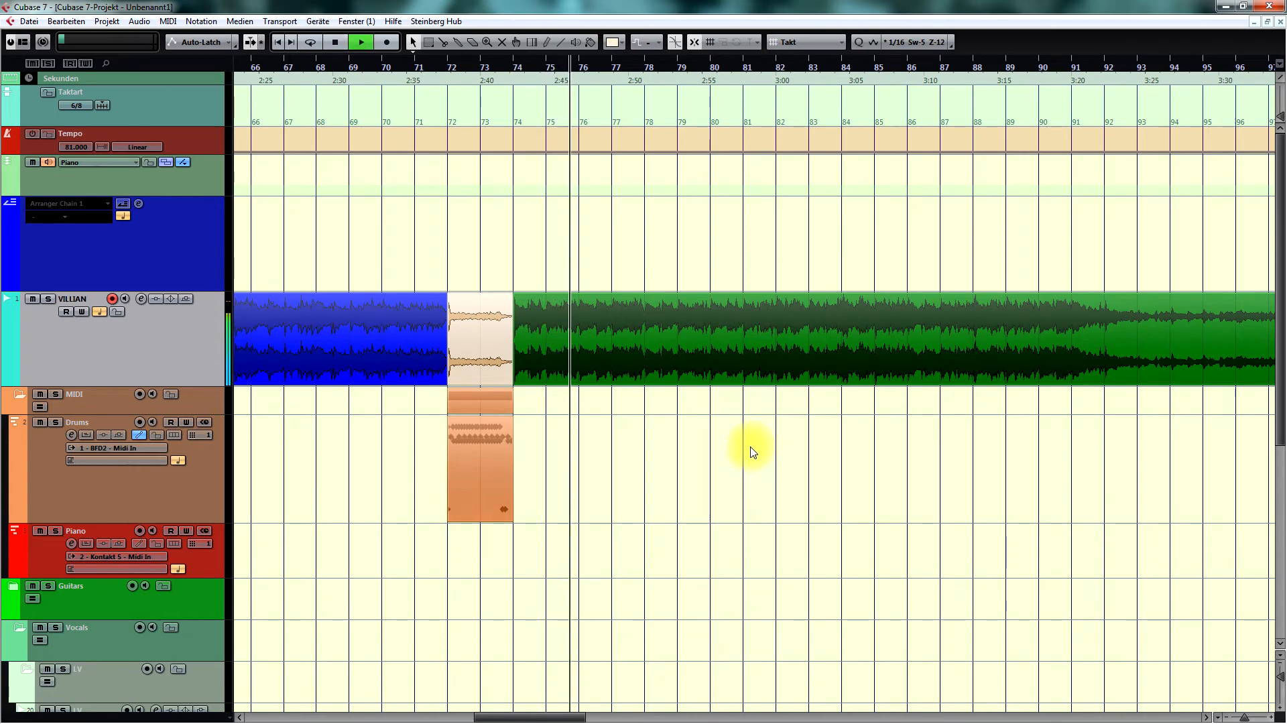
key("h")
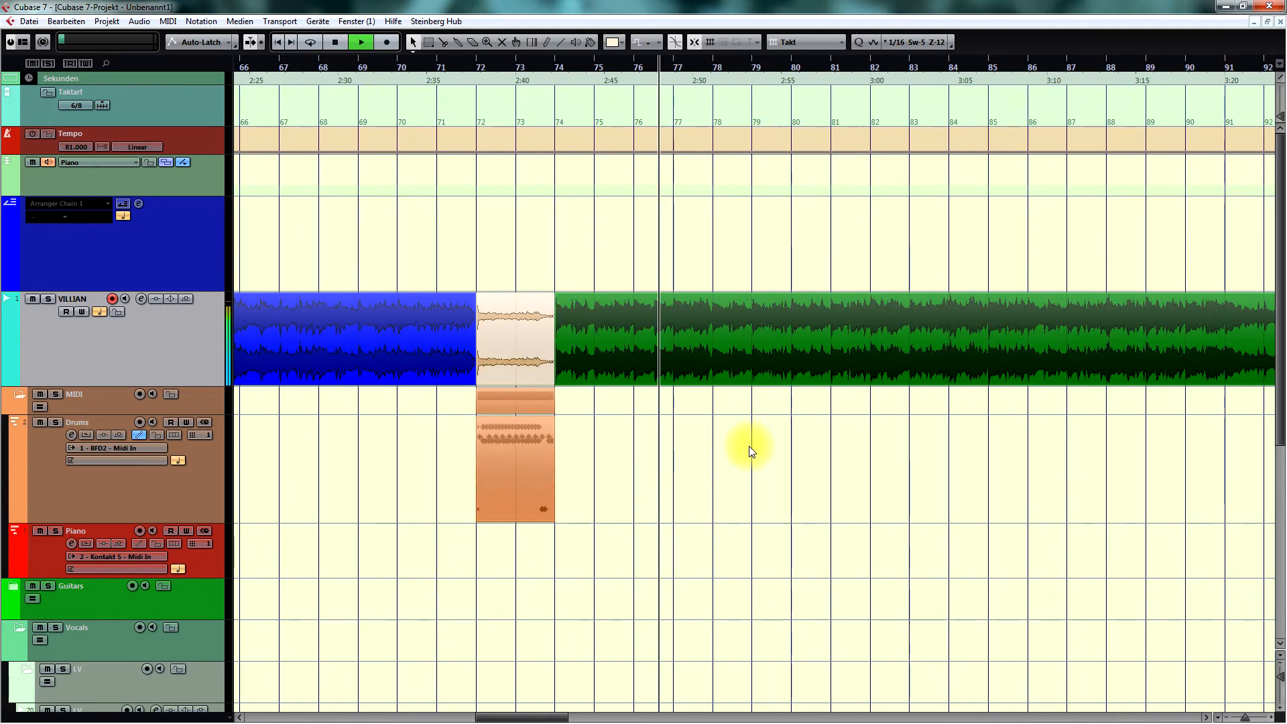
key("g")
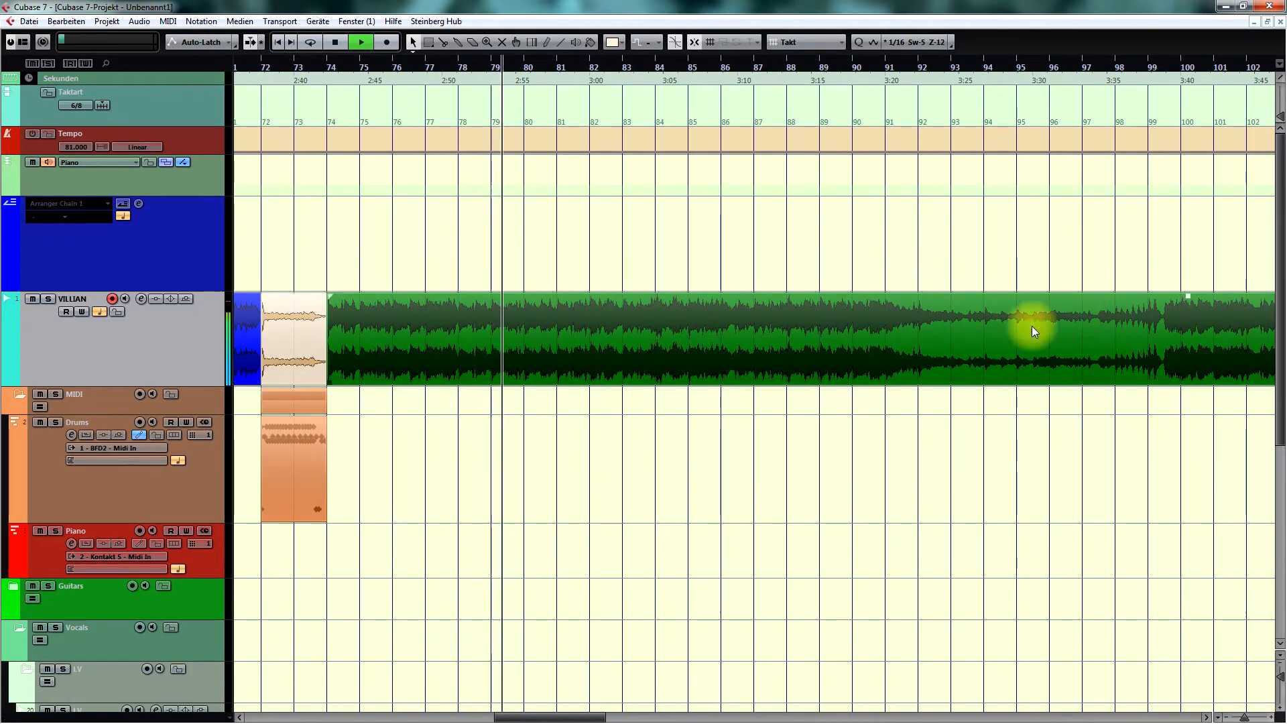
key("KP_Add")
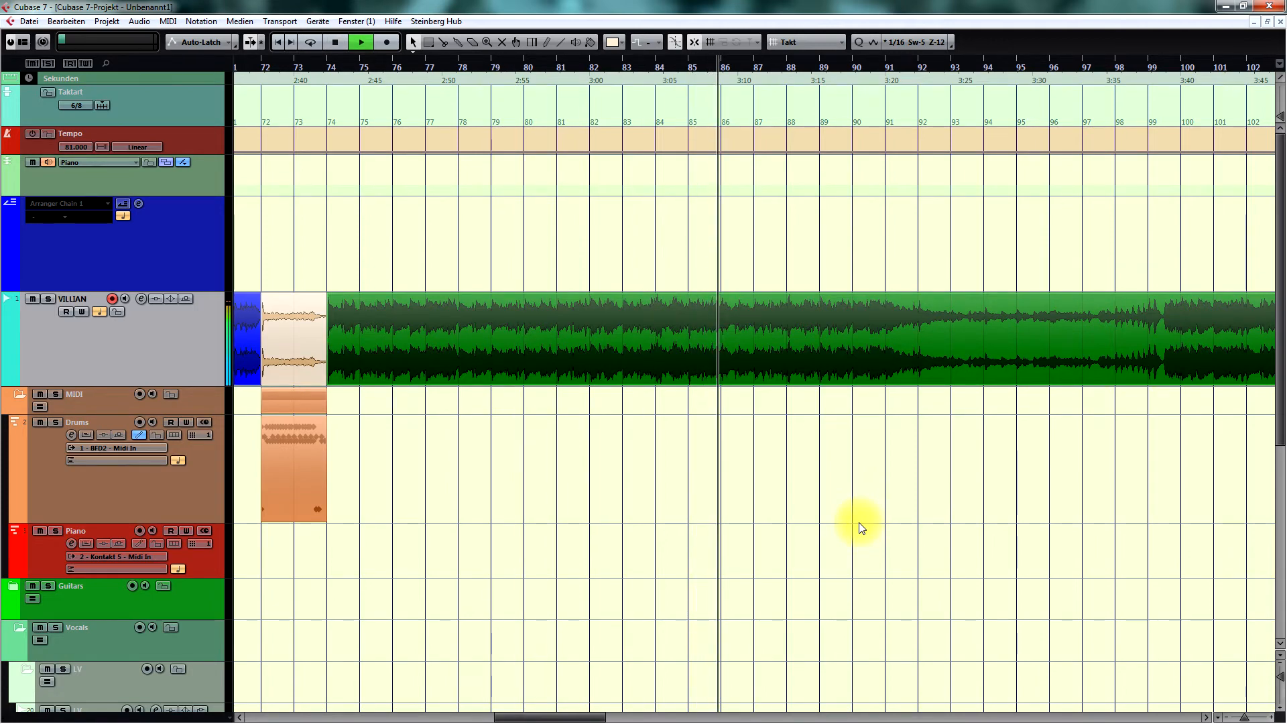
key("g")
key("g")
key("g")
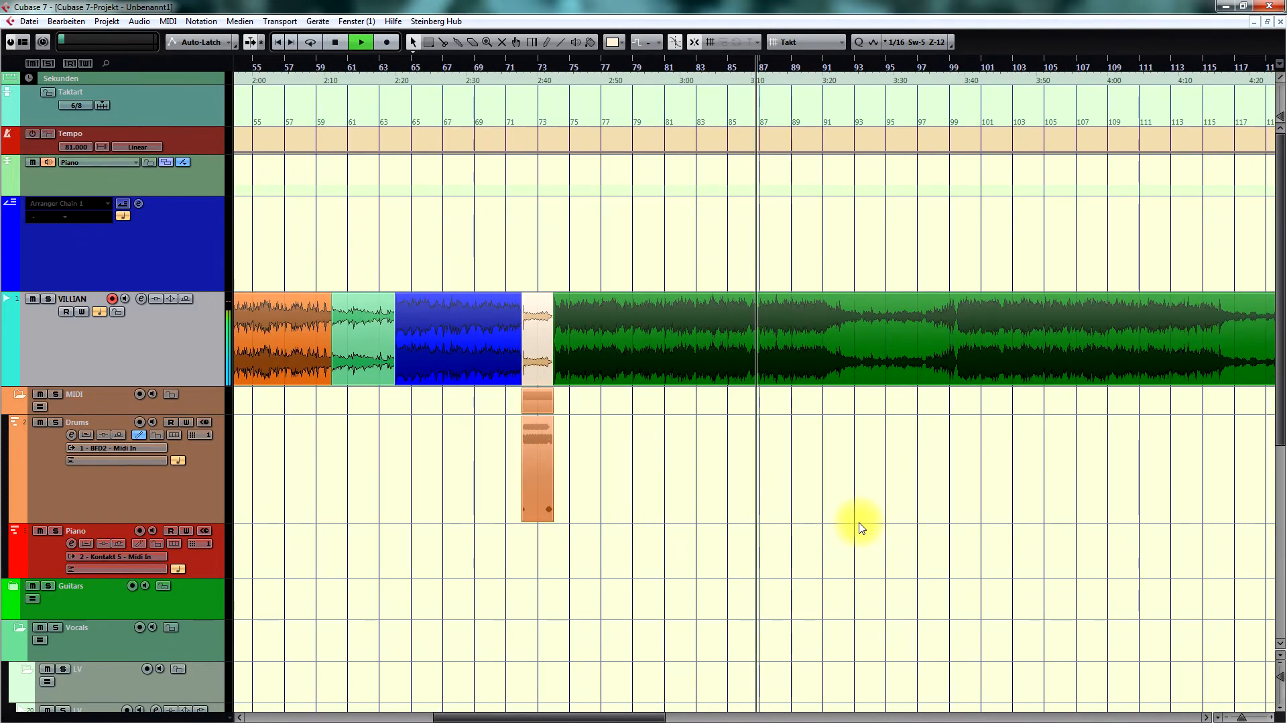
key("h")
key("h")
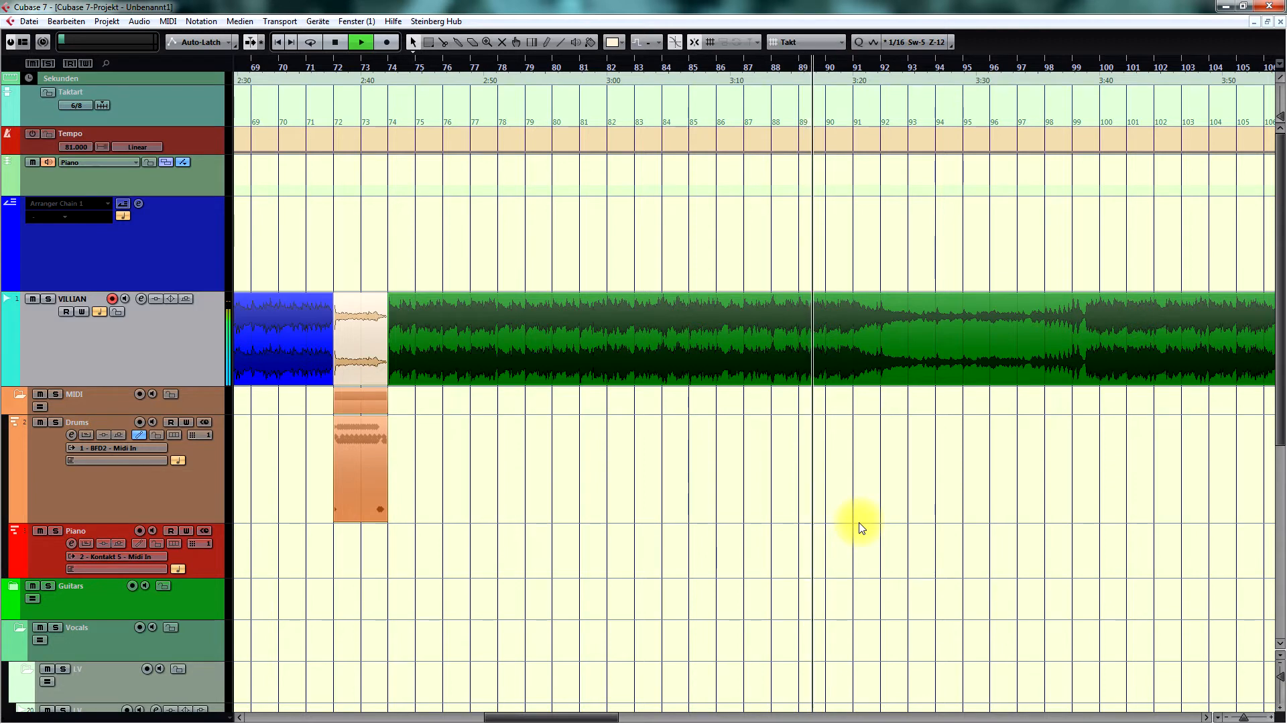
key("h")
key("h")
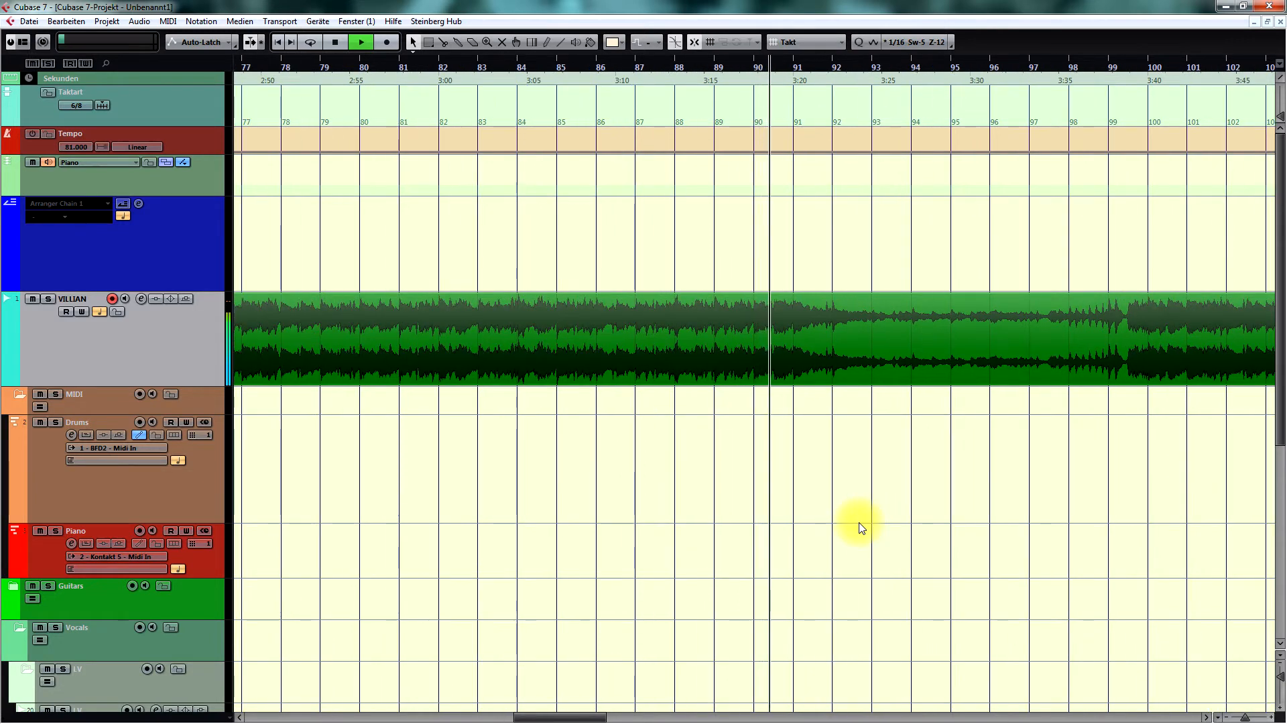
key("space")
Split the dark green VILLIAN section at bars 78, 82, 86 and 90 while checking the playback.
key("g")
key("g")
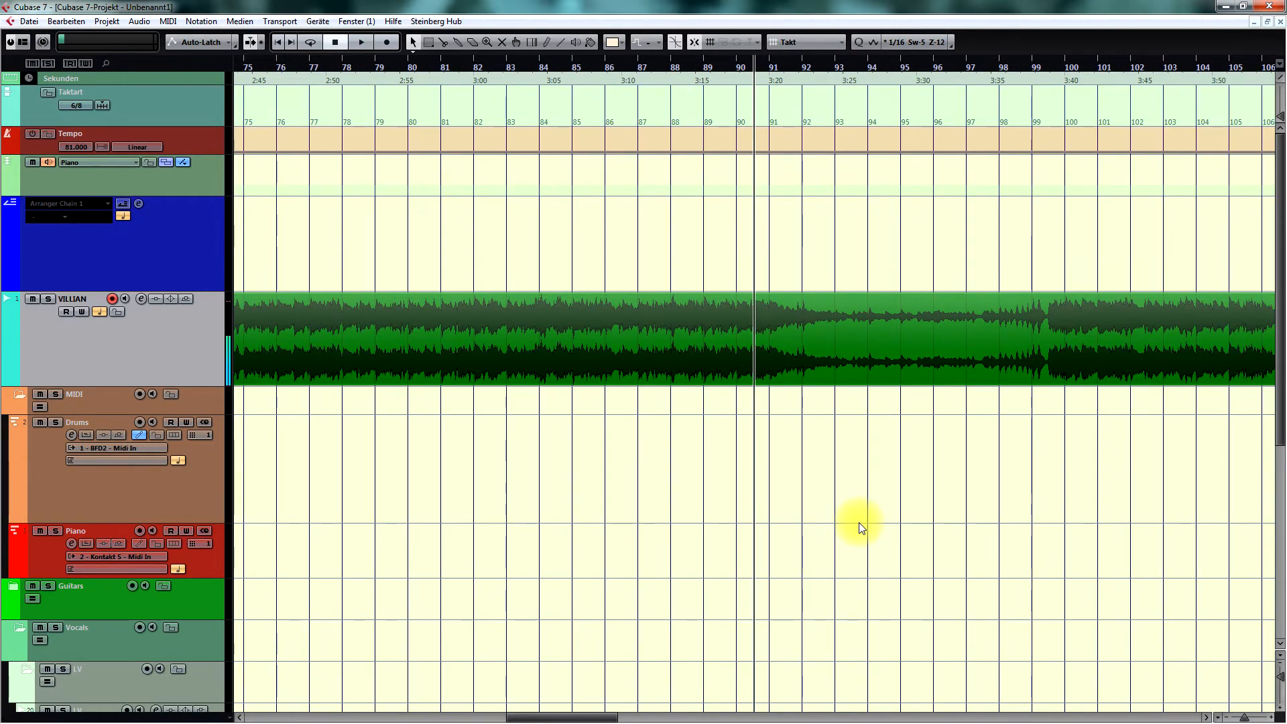
key("KP_Subtract")
key("h")
key("h")
key("h")
key("h")
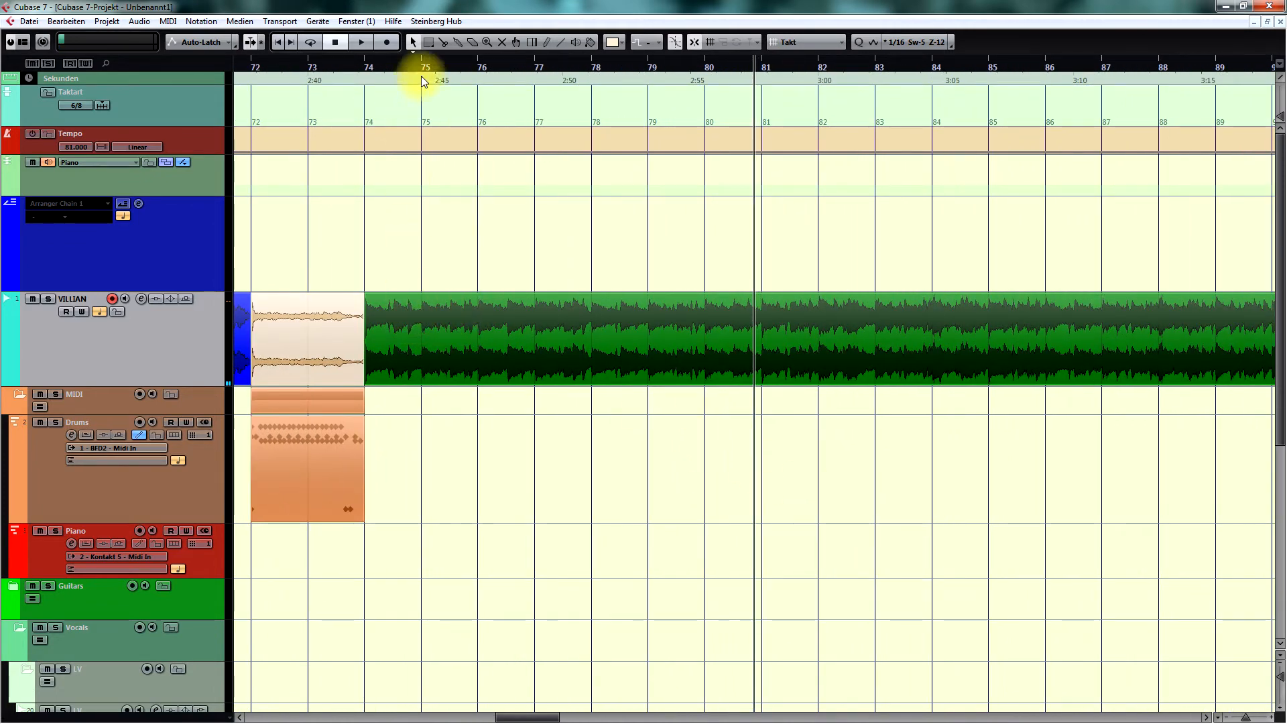
left_click(592, 330, "alt")
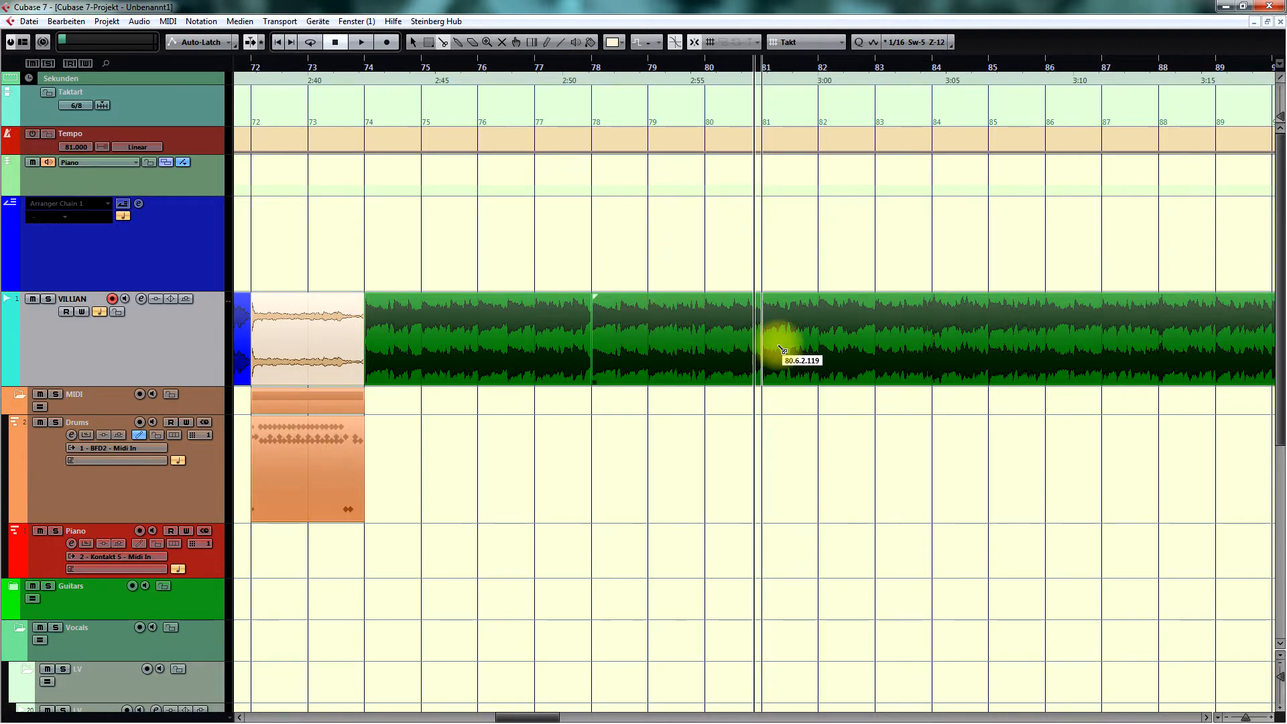
key("space")
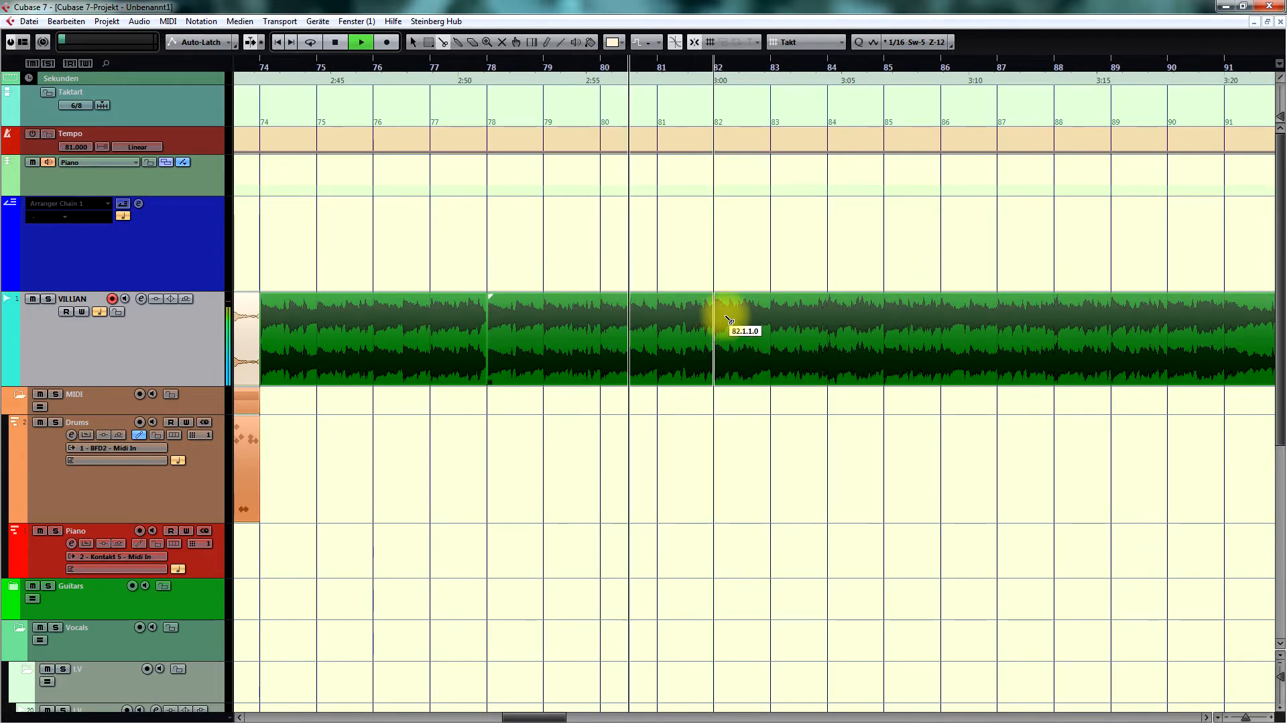
left_click(863, 327, "alt")
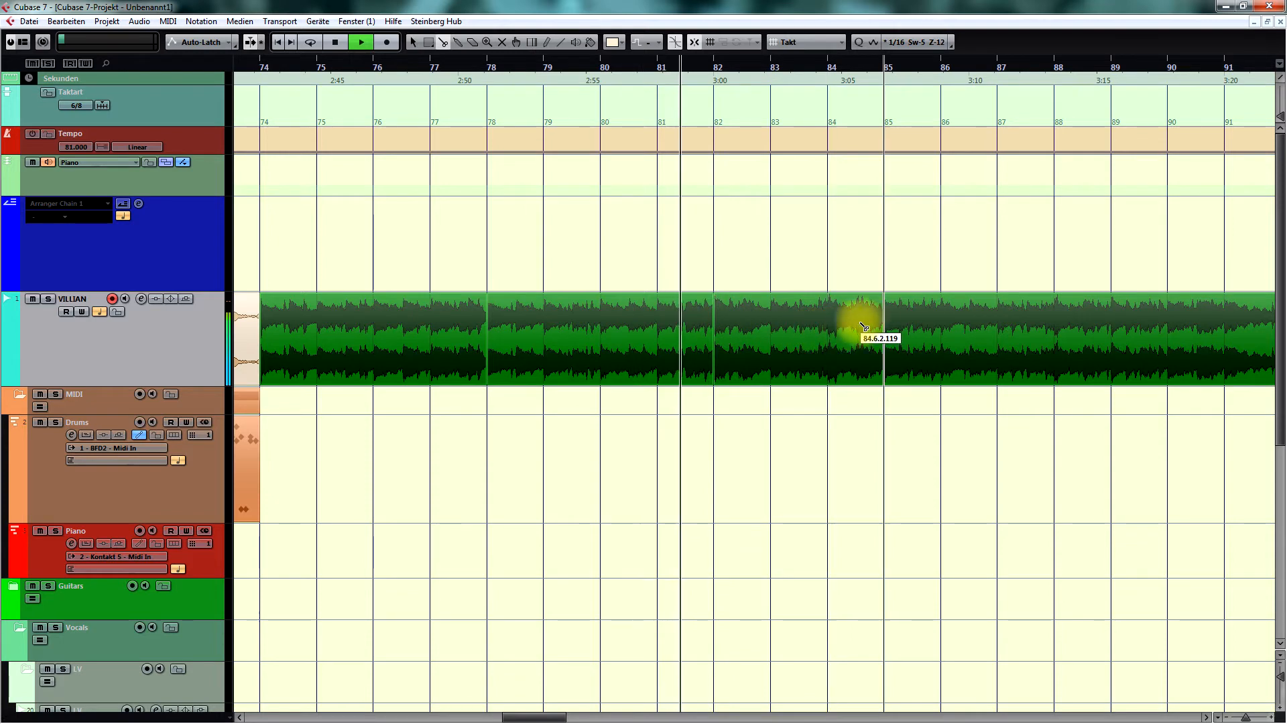
left_click(891, 350, "alt")
key("space")
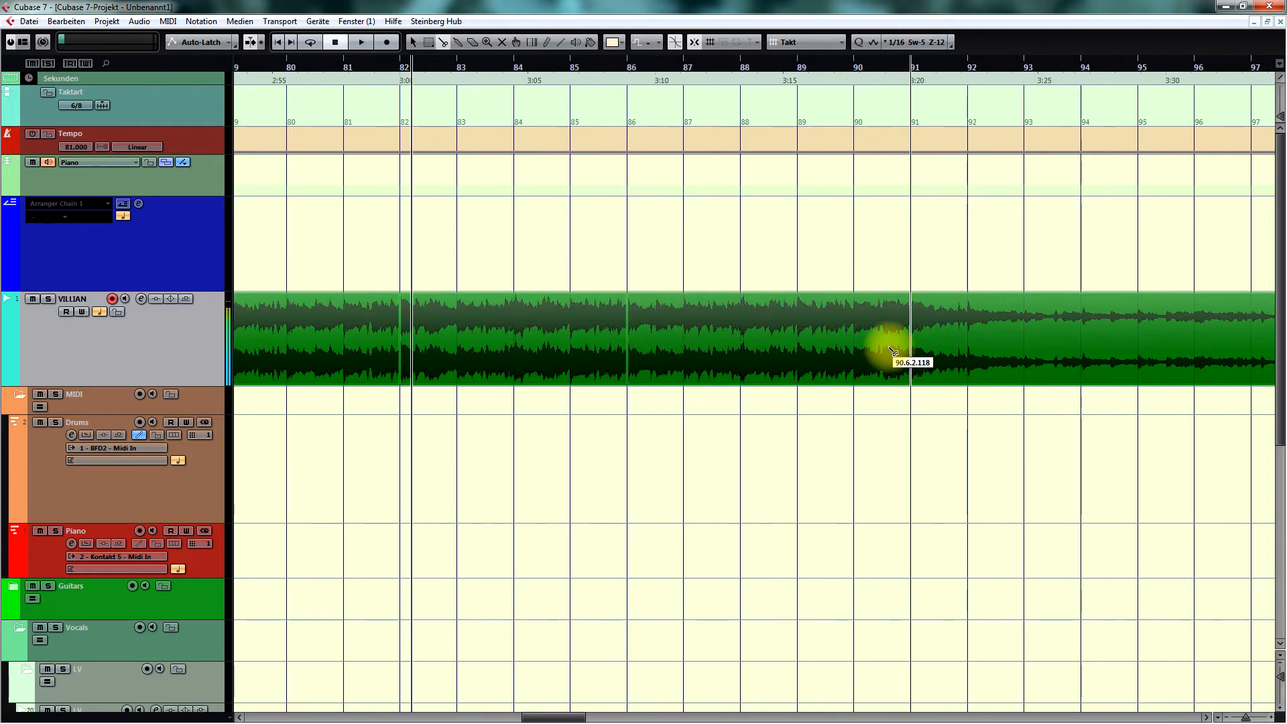
key("space")
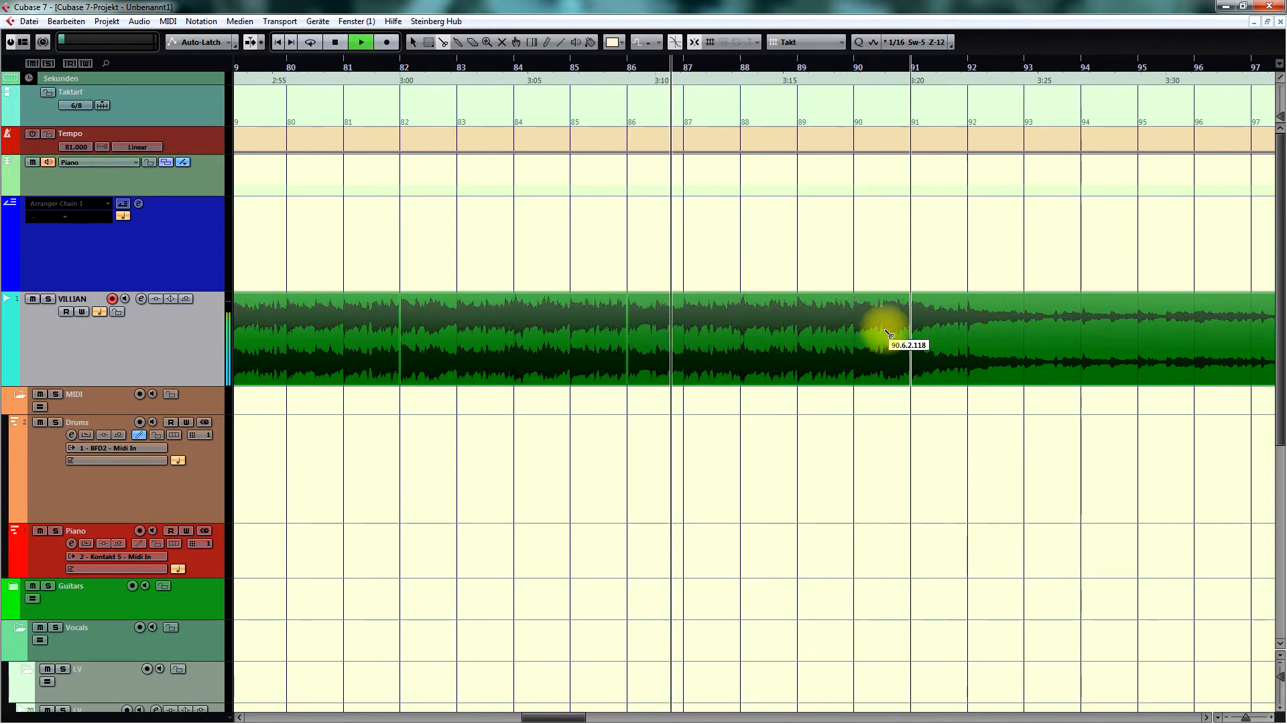
left_click(869, 335, "alt")
Colour the VILLIAN sections in bars 78 to 82 and 86 to 90 mint green.
key("g")
scroll(948, 448, "right", 2)
key("g")
key("g")
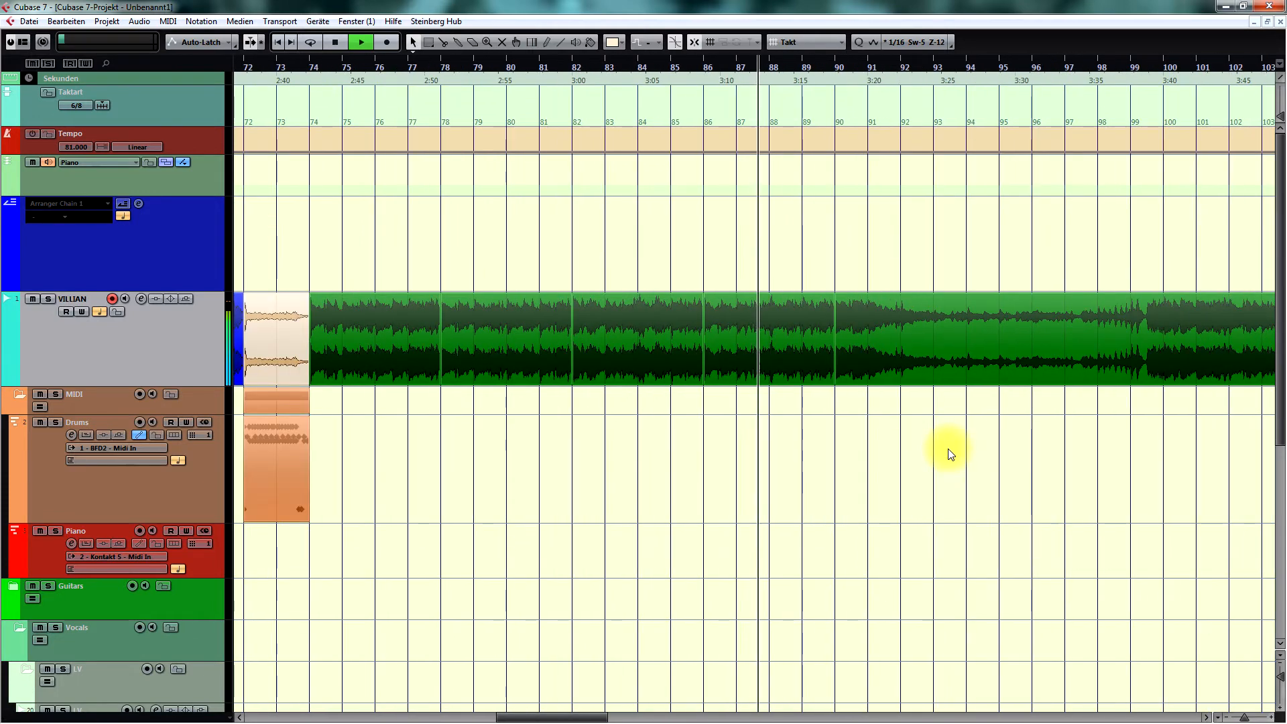
left_click_drag(641, 253, 796, 325)
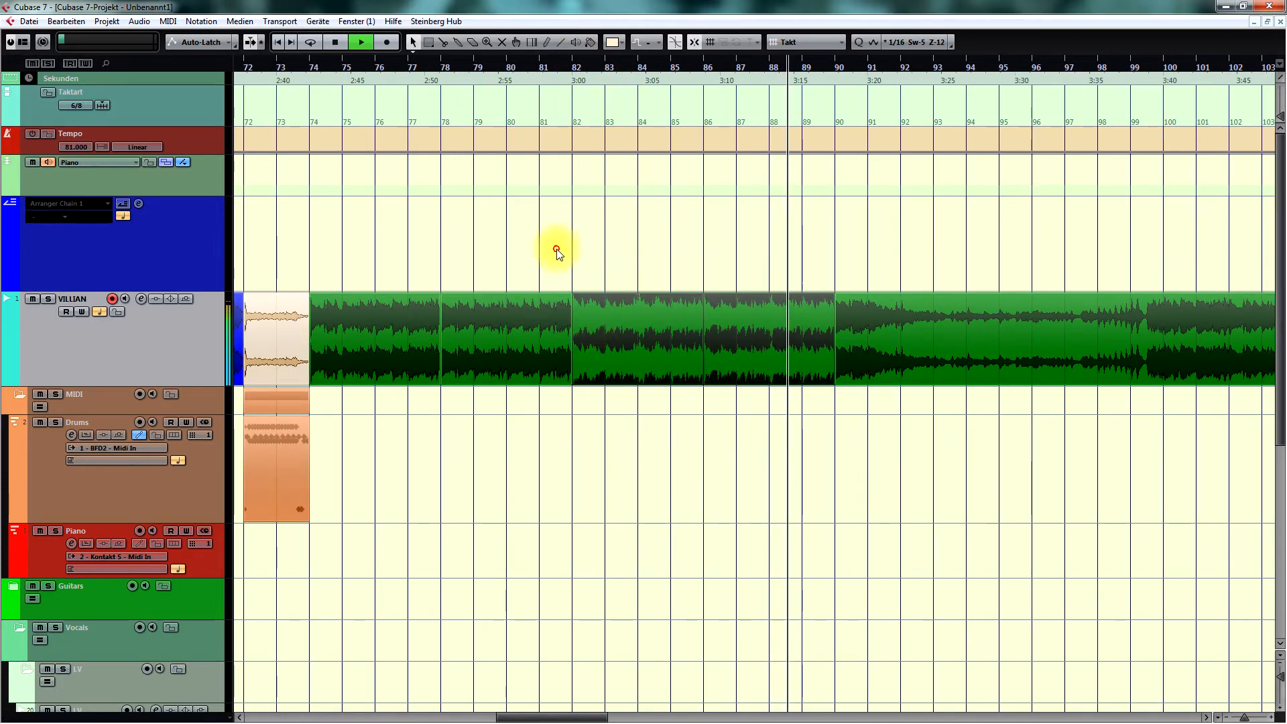
left_click(615, 42)
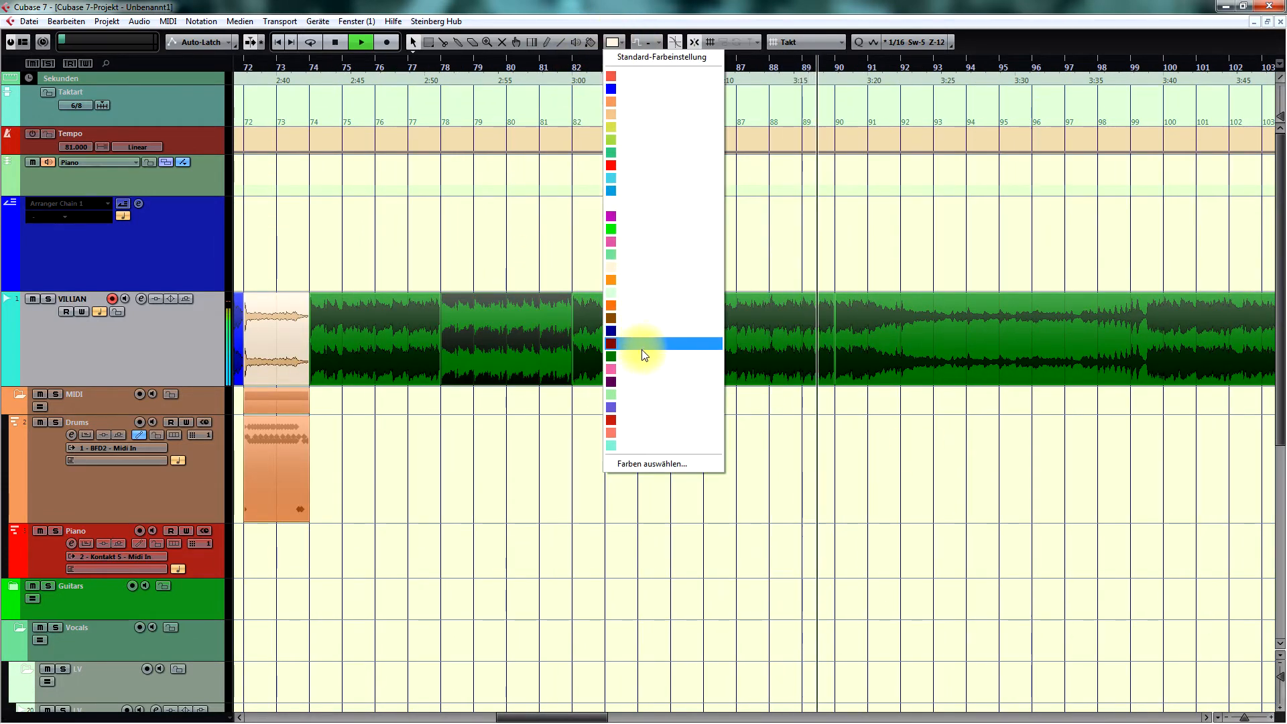
left_click(646, 254)
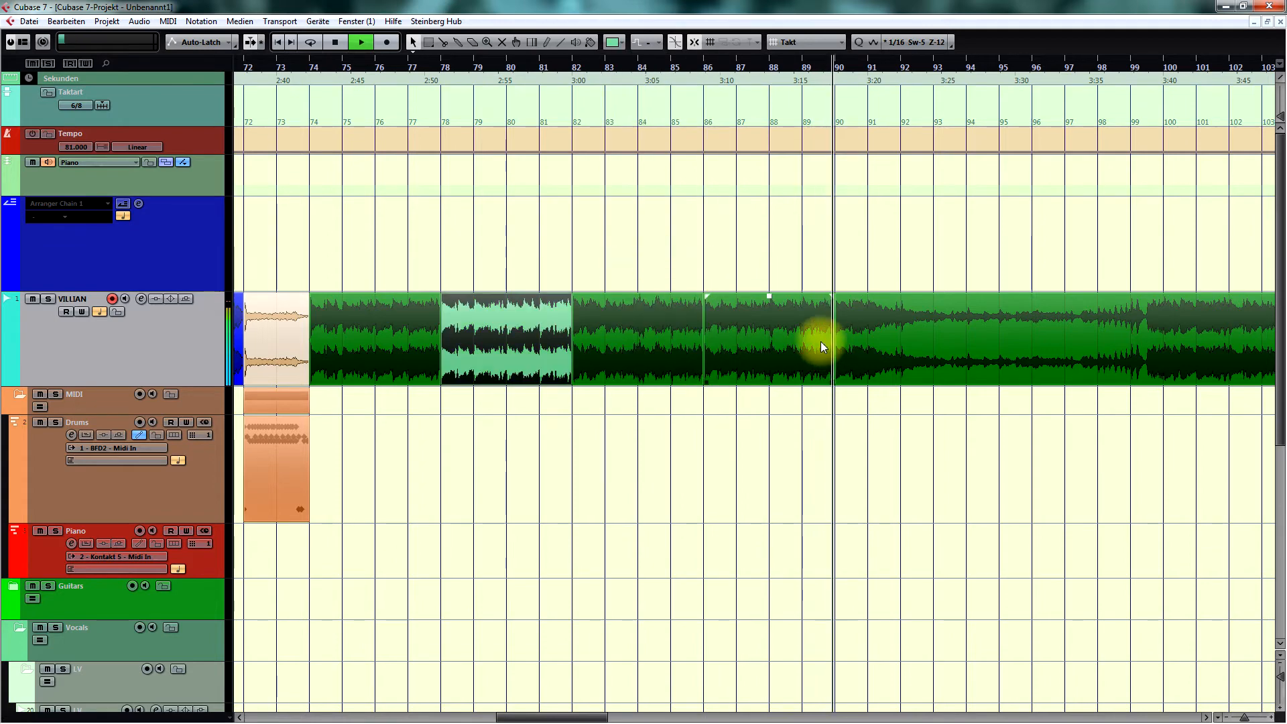
left_click(636, 44)
left_click(646, 264)
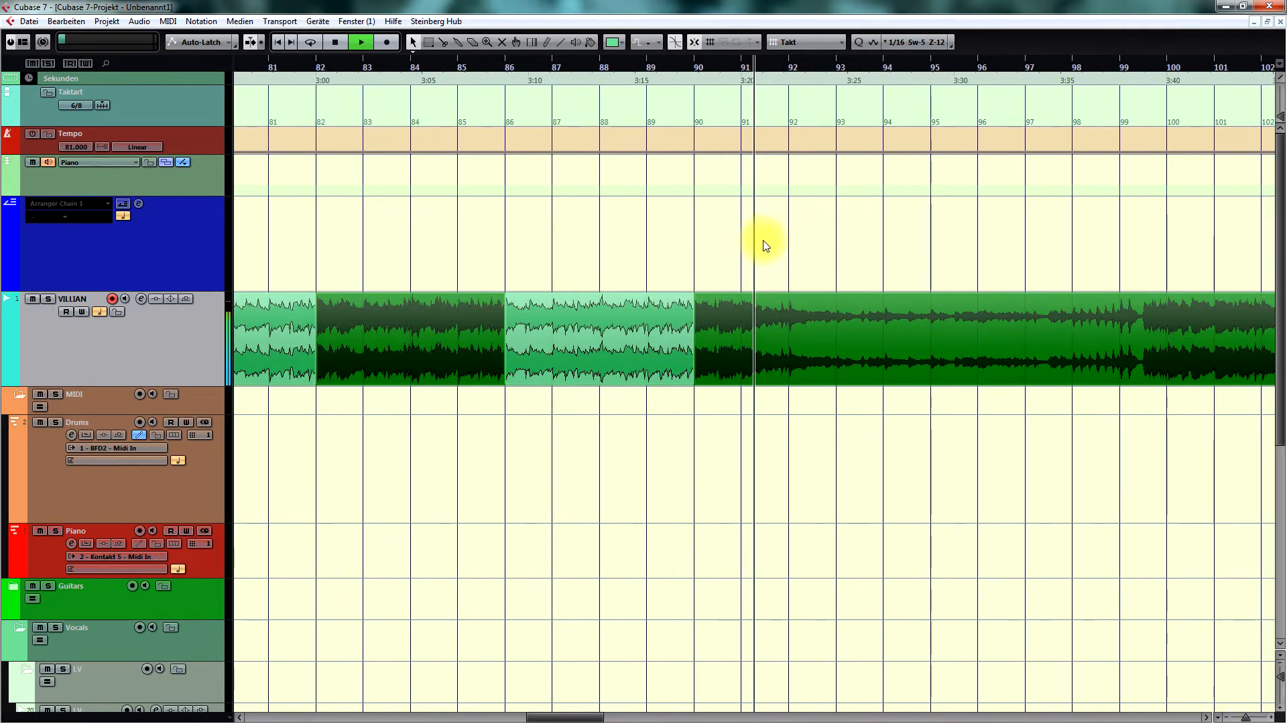
Split the VILLIAN audio at bar 92 and stop the playback.
key("h")
key("h")
scroll(741, 254, "right", 2)
key("3")
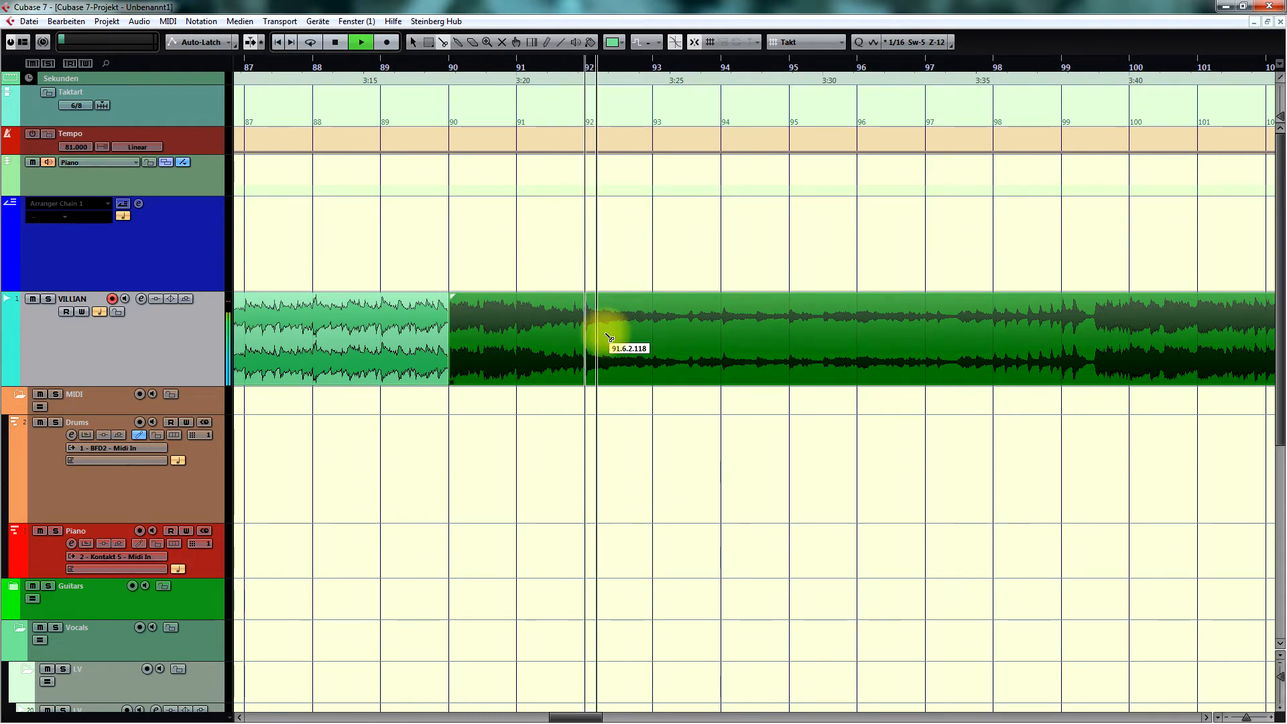
left_click(598, 337)
key("1")
key("g")
key("g")
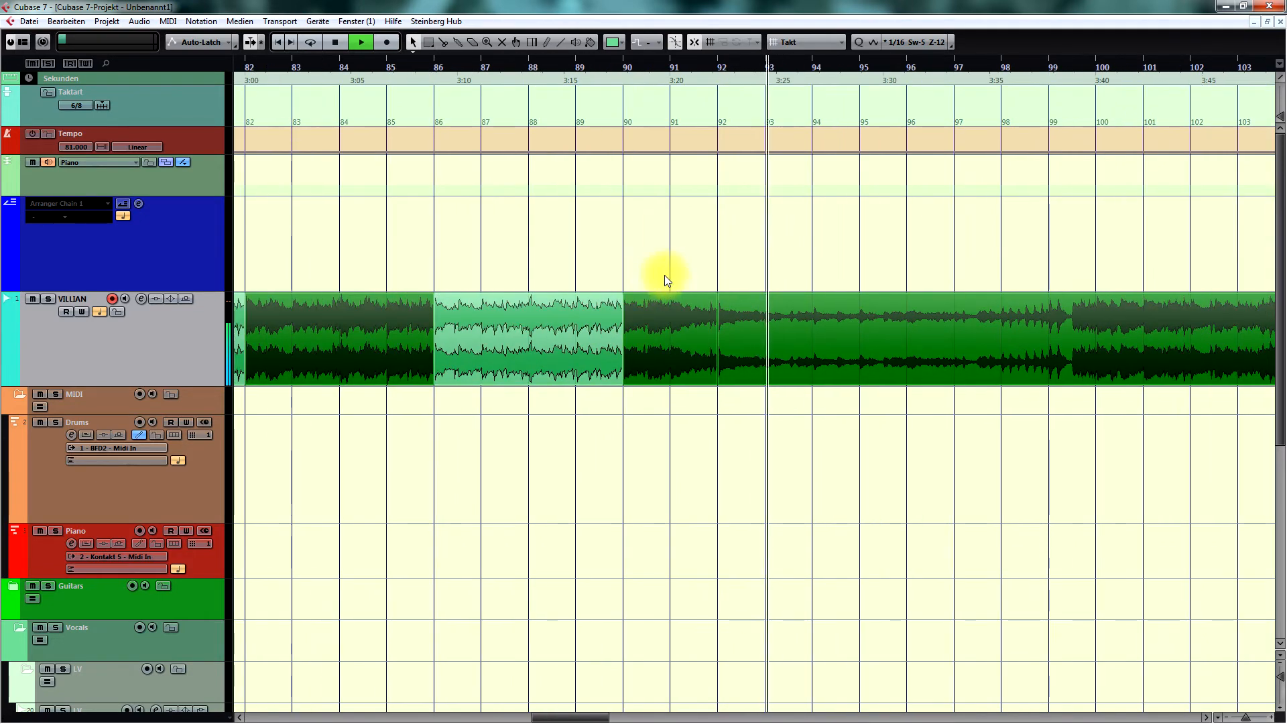
scroll(665, 275, "right", 1)
key("space")
key("h")
scroll(664, 270, "right", 1)
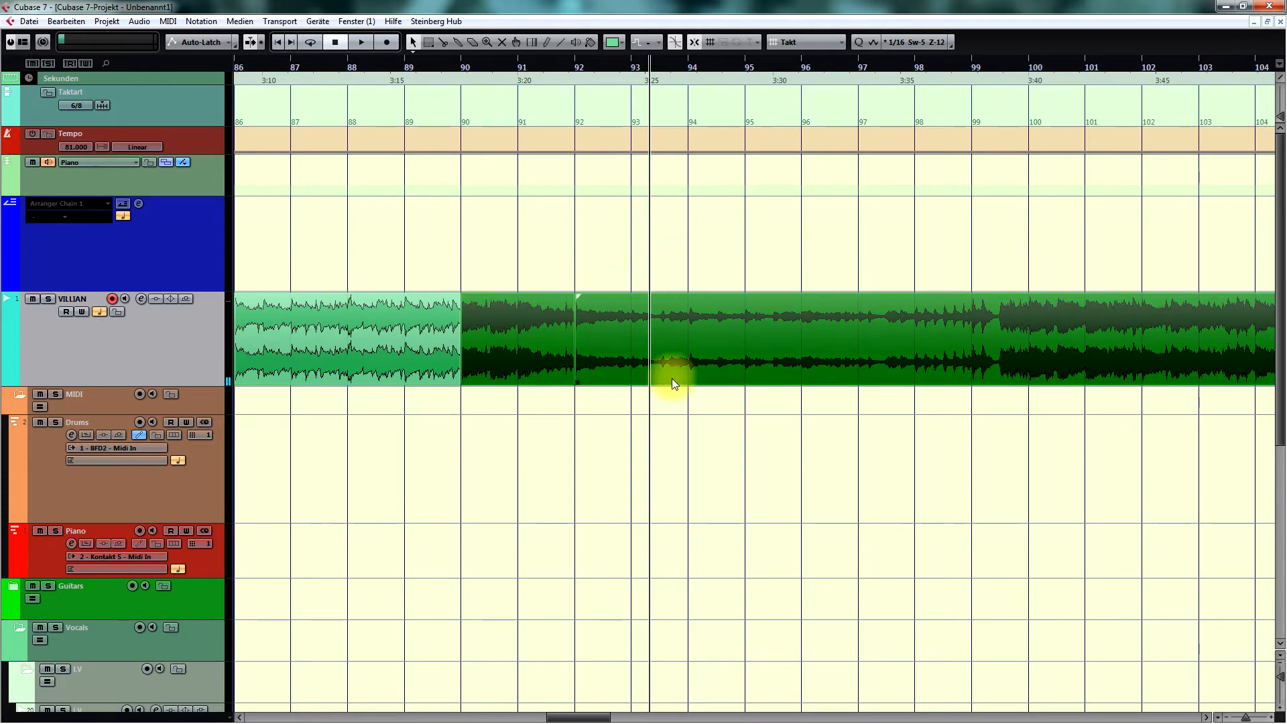
Colour the VILLIAN section in bars 90 to 92 light blue.
left_click(621, 47)
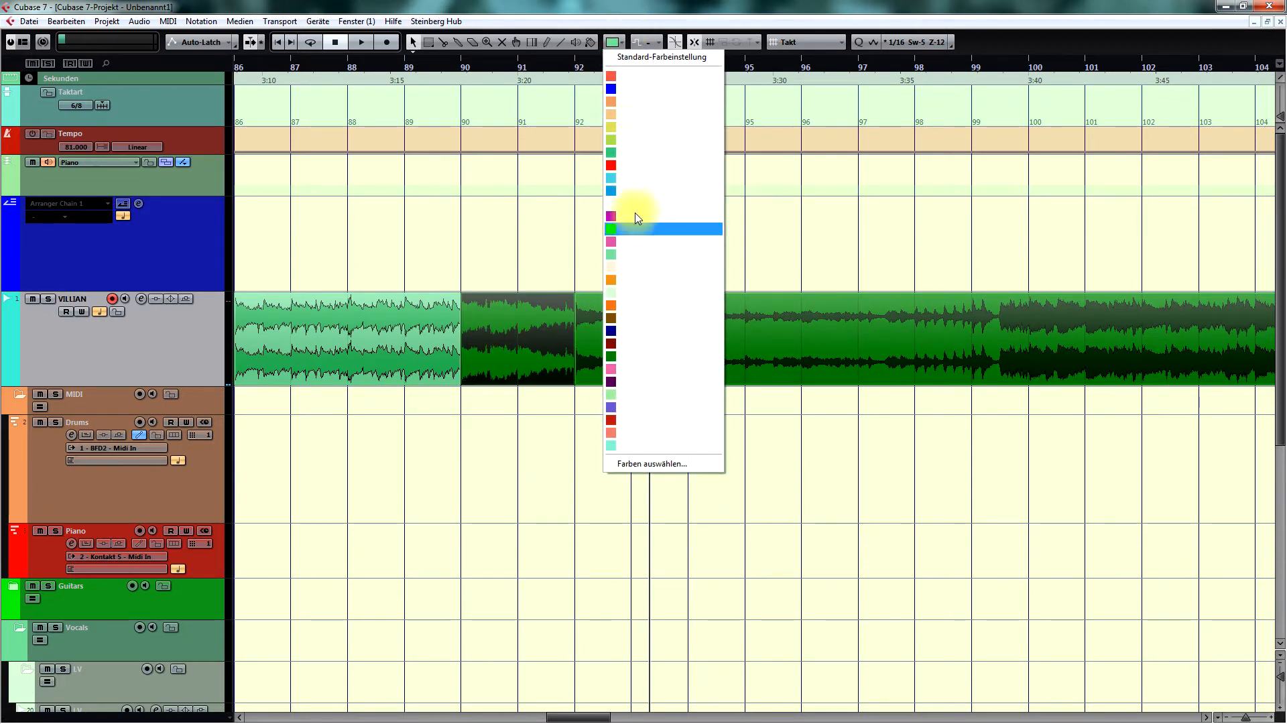
left_click(635, 178)
left_click(693, 249)
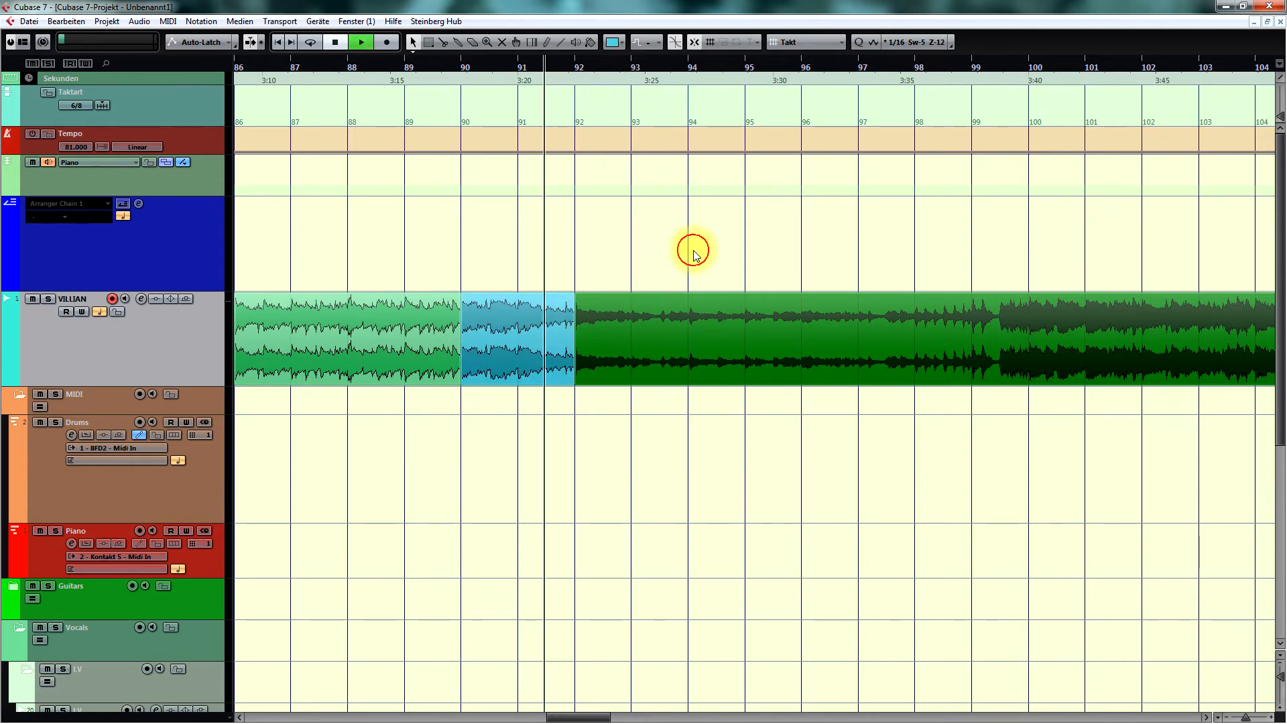
Play the VILLIAN audio on from about bar 91 and split it at bar 100.
key("space")
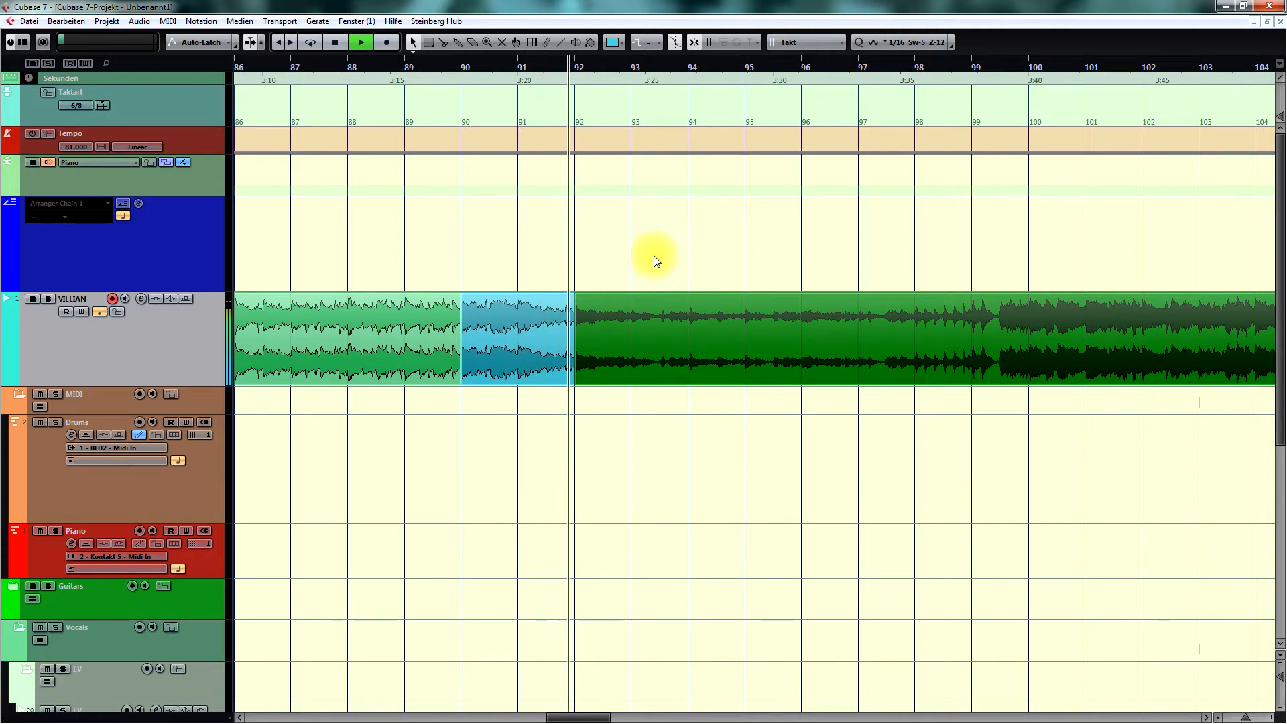
scroll(674, 263, "right", 1)
scroll(673, 263, "right", 1)
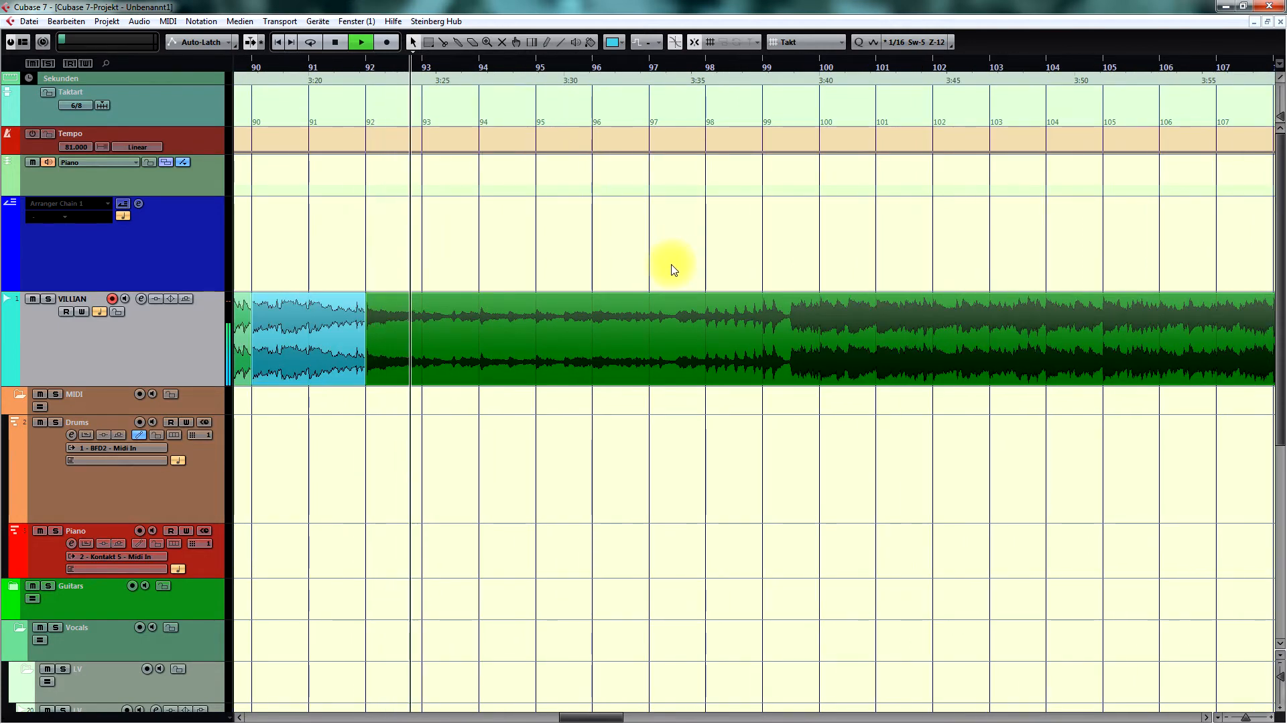
scroll(675, 269, "left", 2)
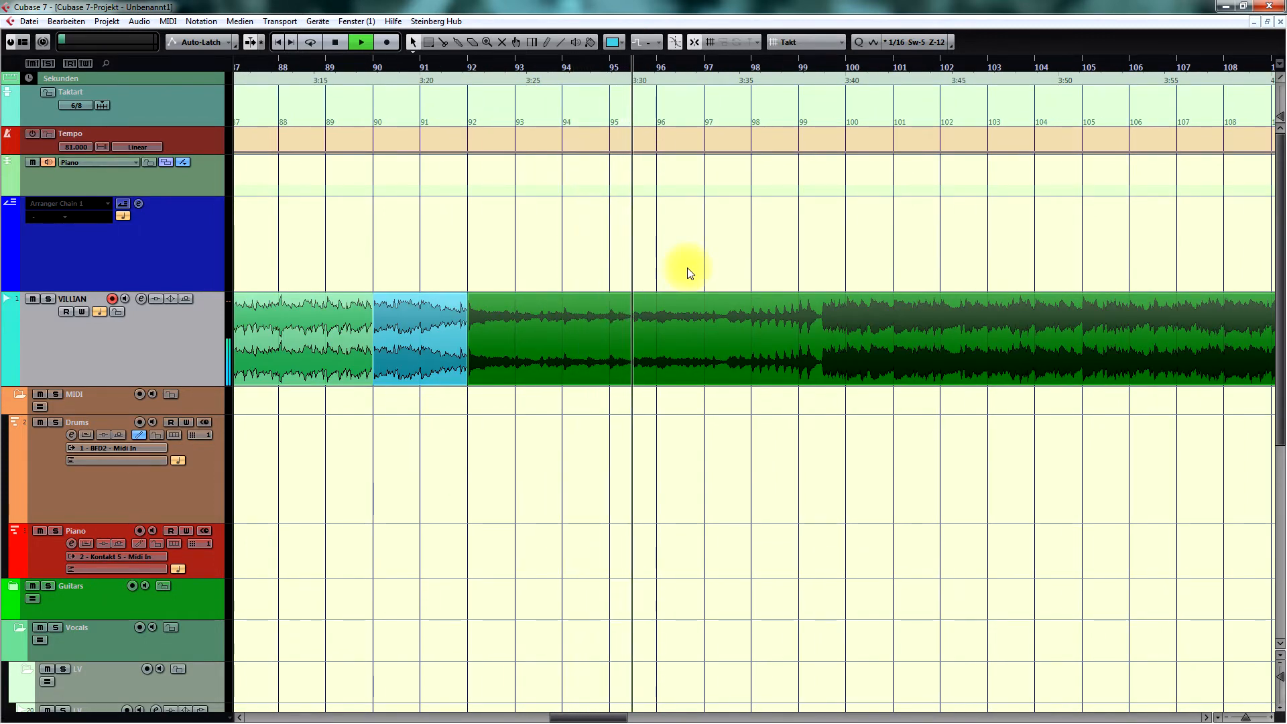
scroll(688, 268, "right", 2)
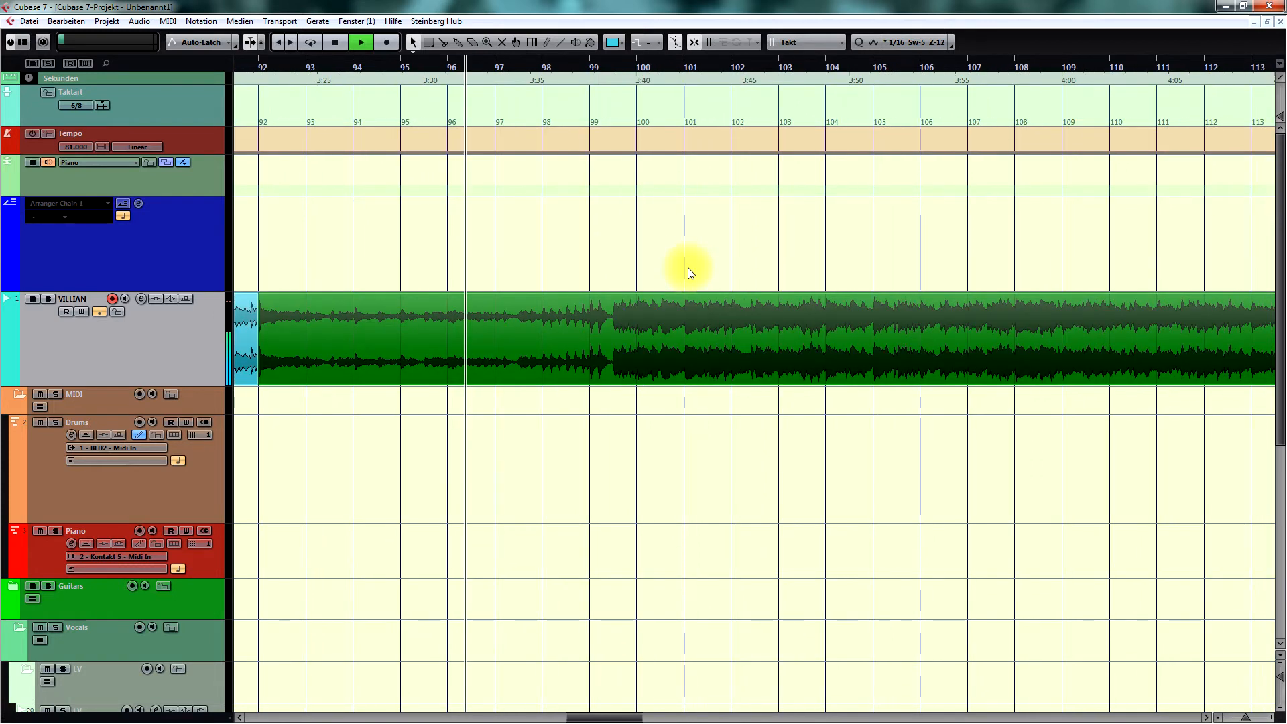
key("h")
scroll(688, 269, "right", 1)
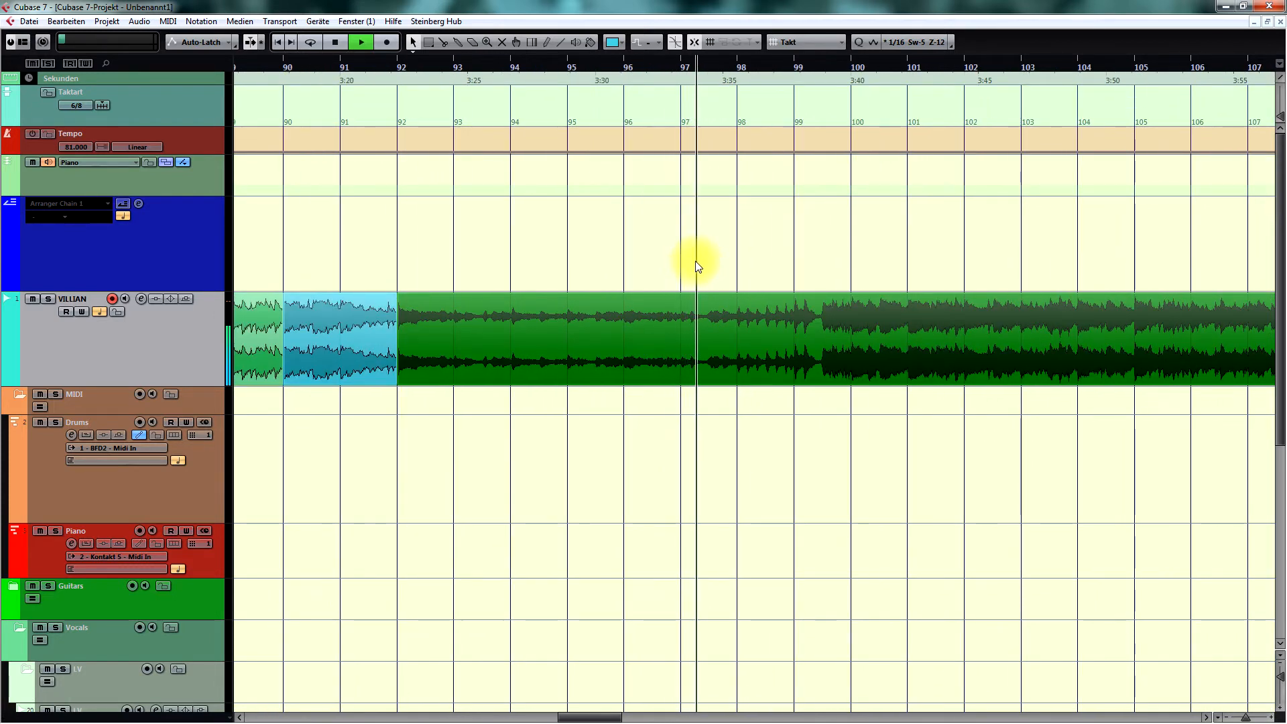
scroll(694, 261, "right", 1)
key("3")
left_click(764, 358)
key("1")
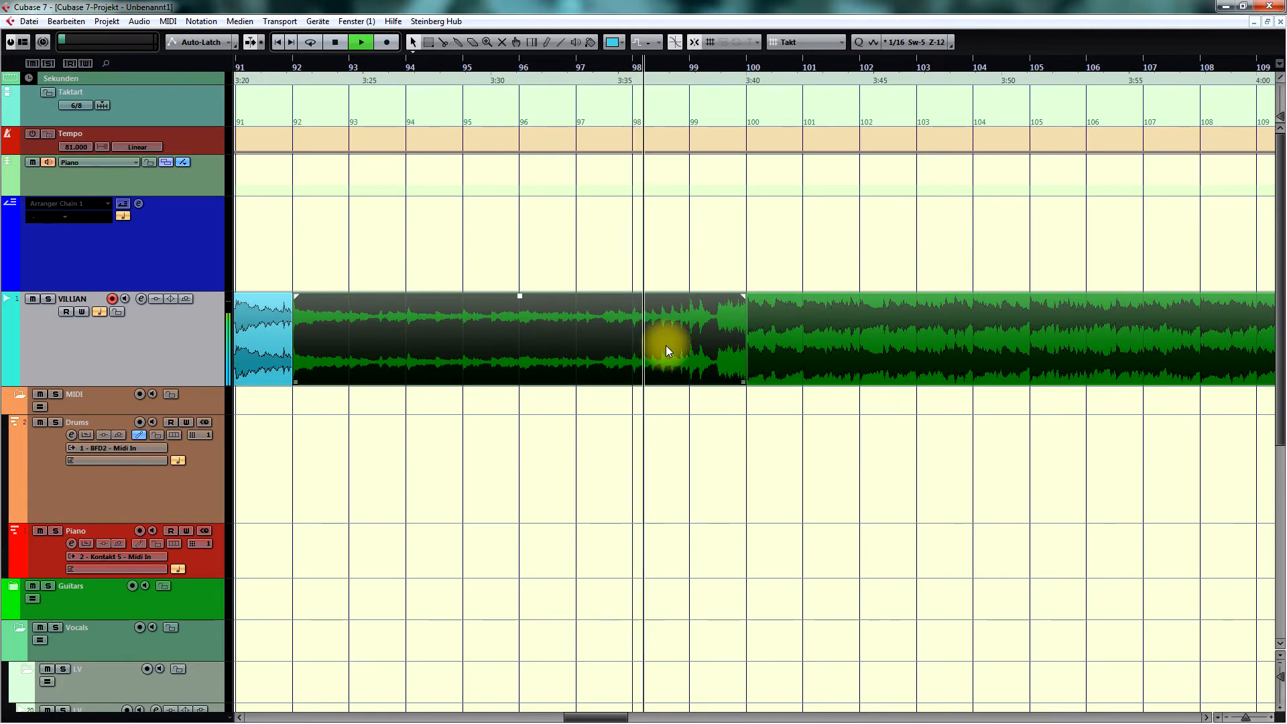
Colour the VILLIAN section in bars 92 to 100 dark blue and stop the playback.
left_click(621, 45)
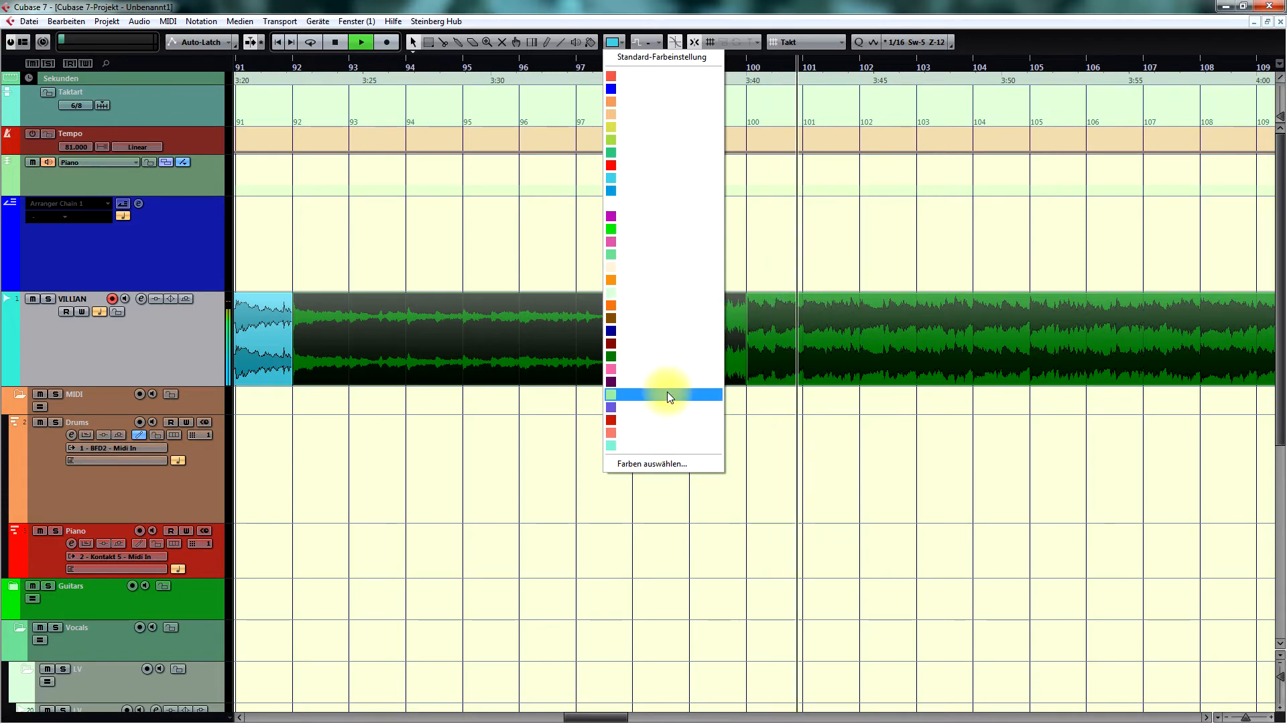
left_click(659, 331)
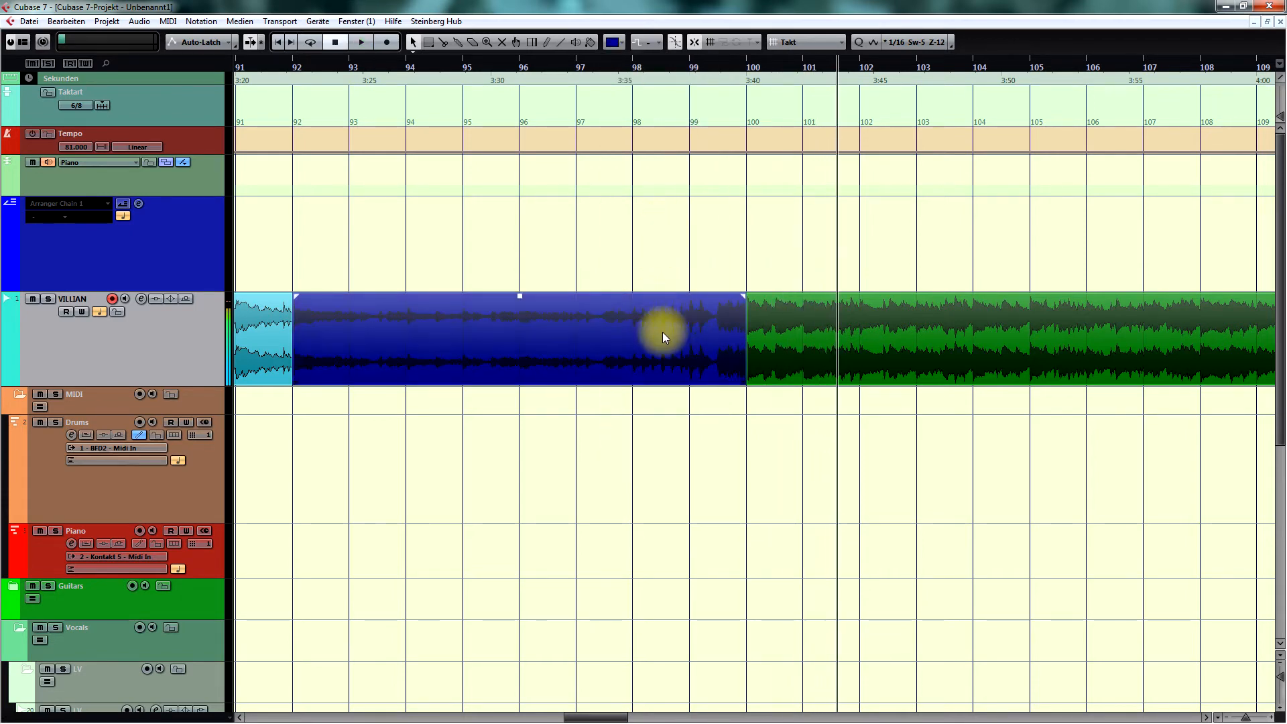
key("space")
Listen to the dark green VILLIAN section from bar 100, skipping ahead to about bar 113 to check its structure.
key("space")
key("h")
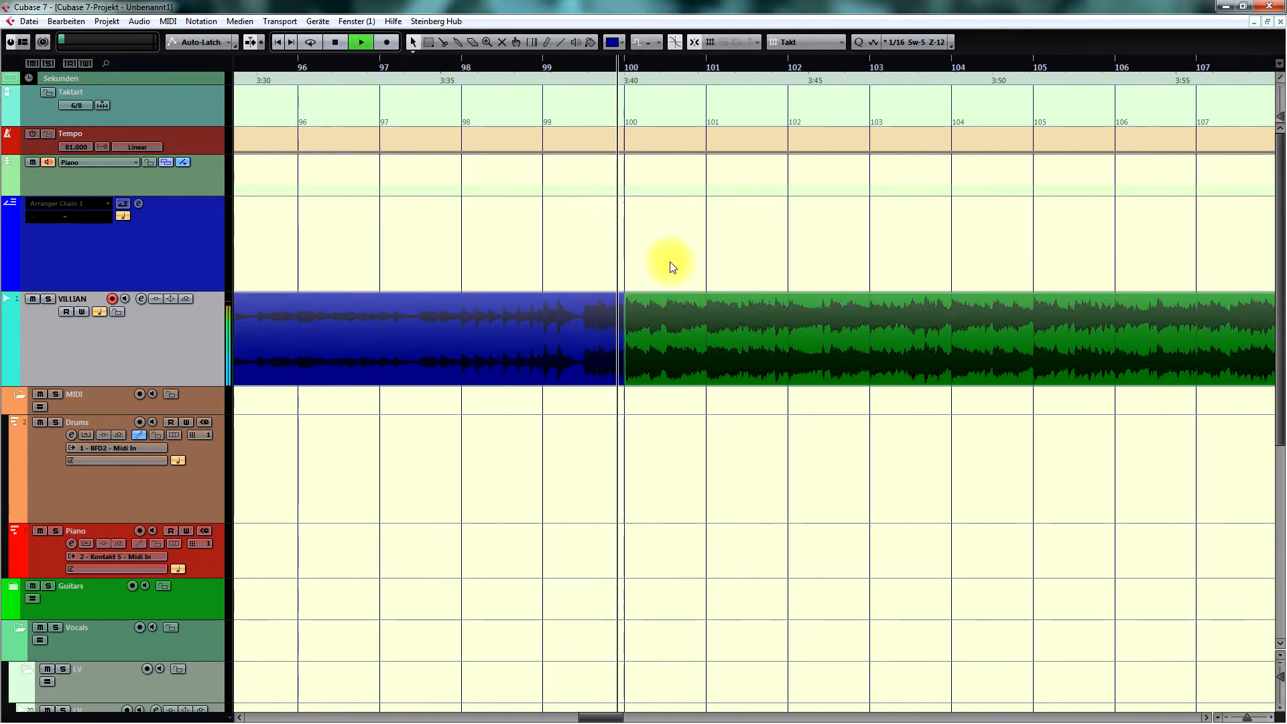
key("g")
key("g")
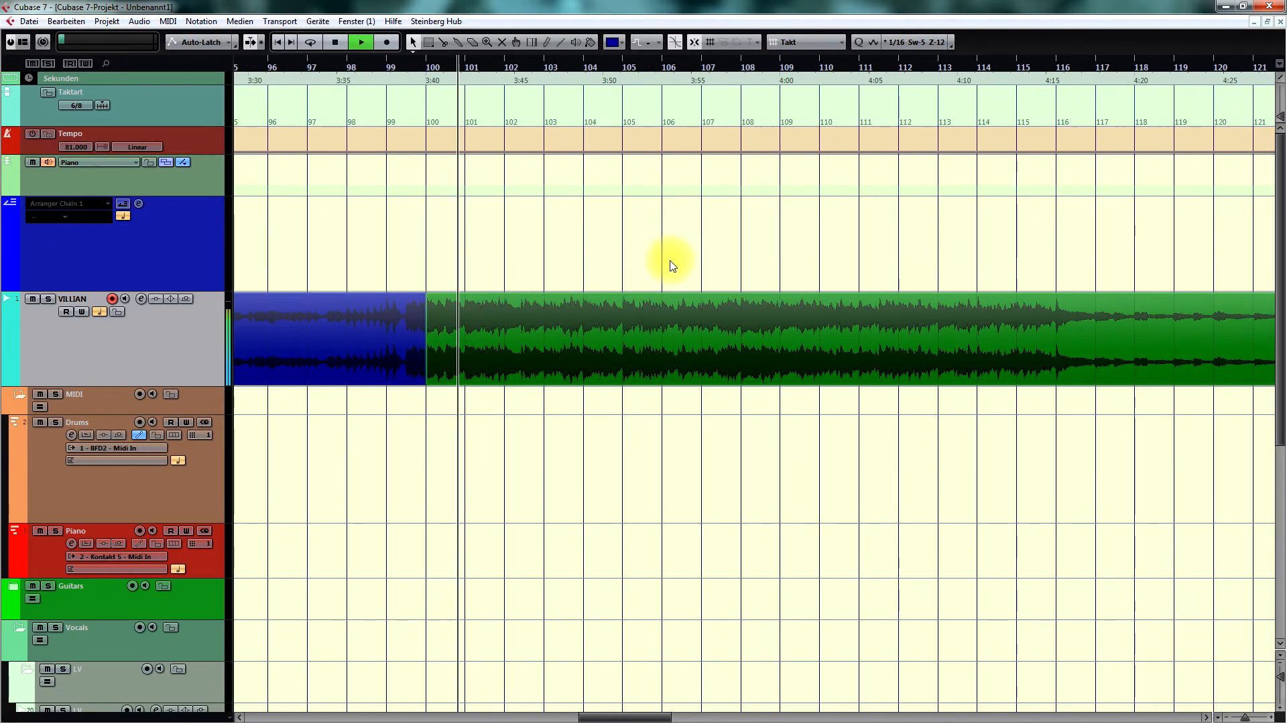
key("g")
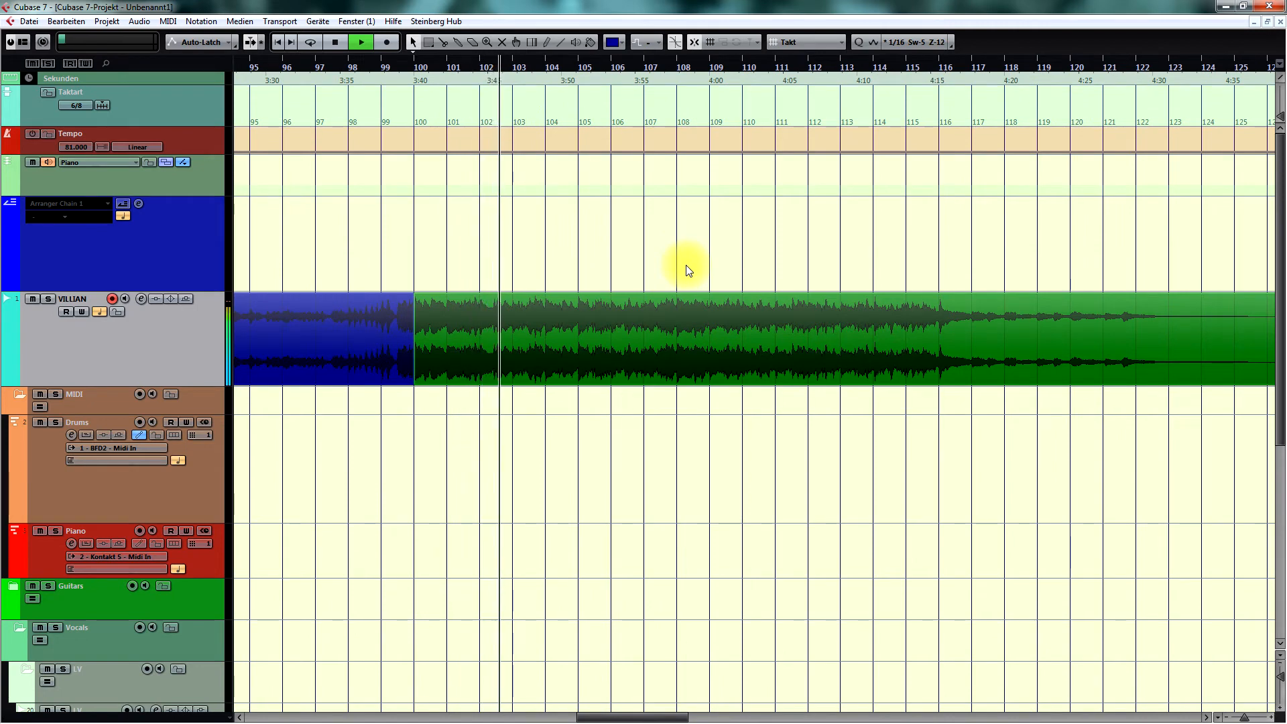
key("space")
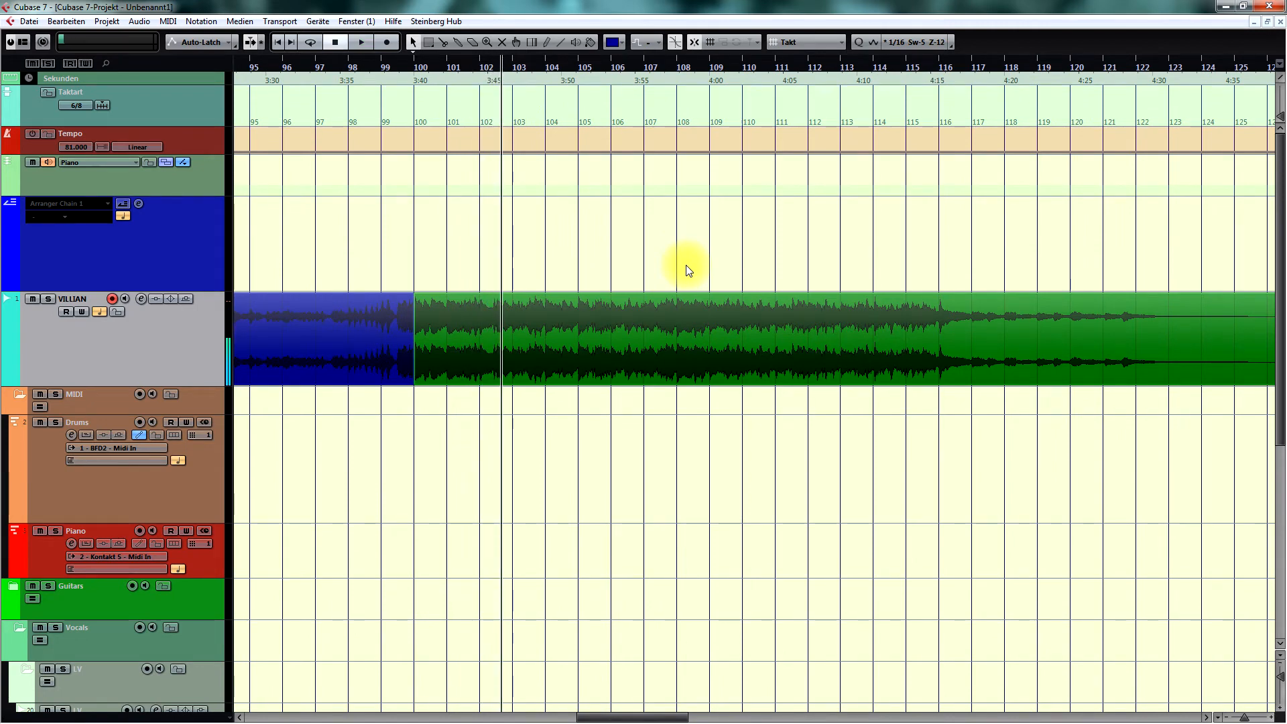
key("KP_Add")
key("KP_Add")
key("KP_Add")
key("KP_Add")
key("KP_Add")
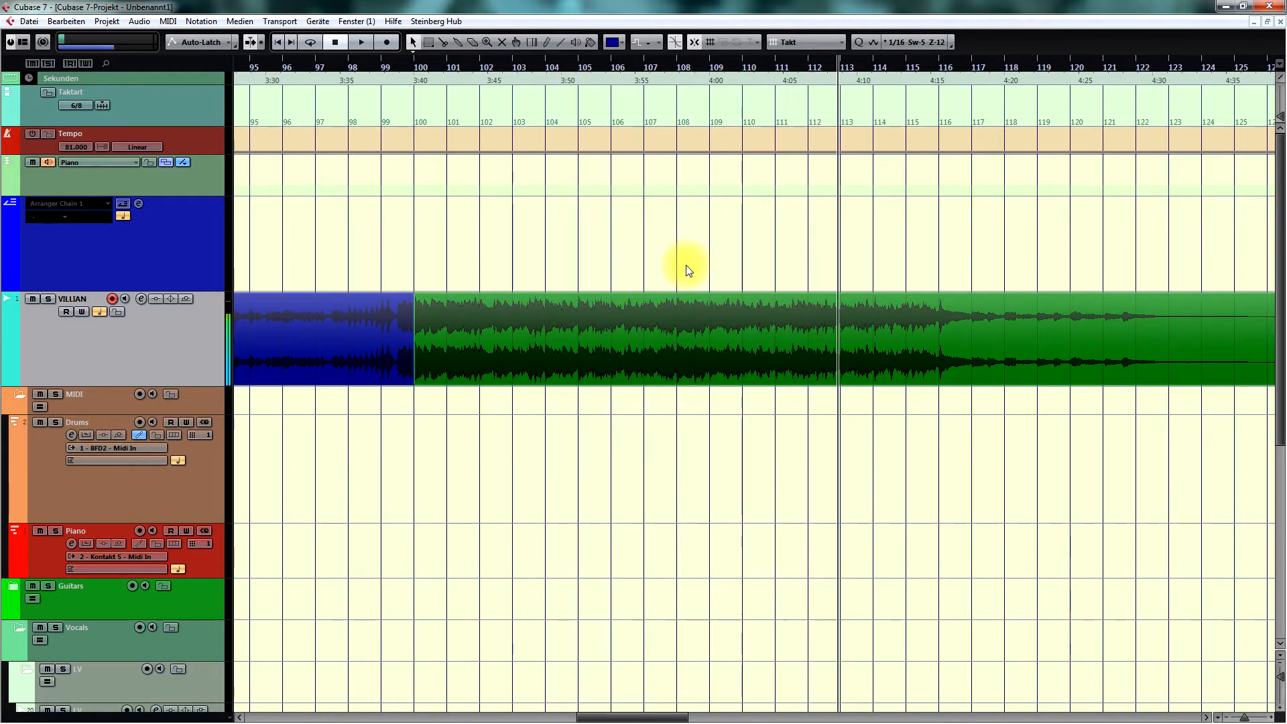
Split the dark green VILLIAN section at bars 116 and 108.
key("3")
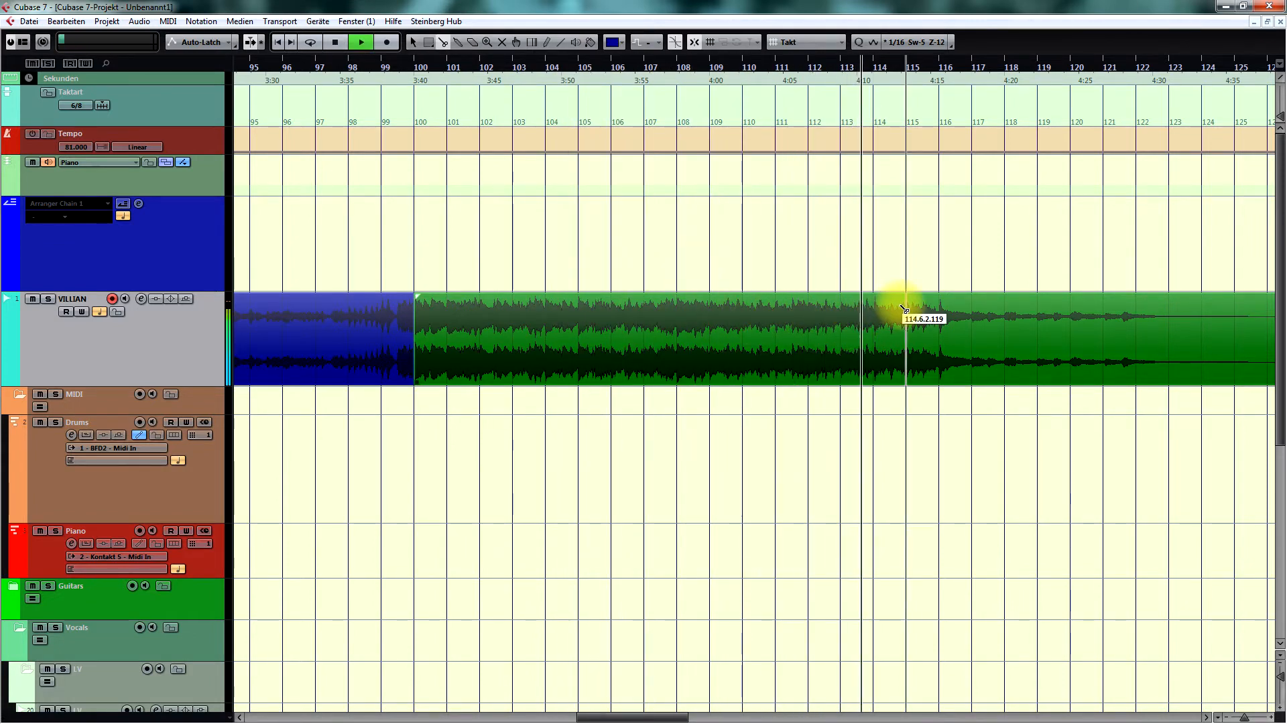
left_click(937, 306)
key("1")
left_click(742, 344)
key("3")
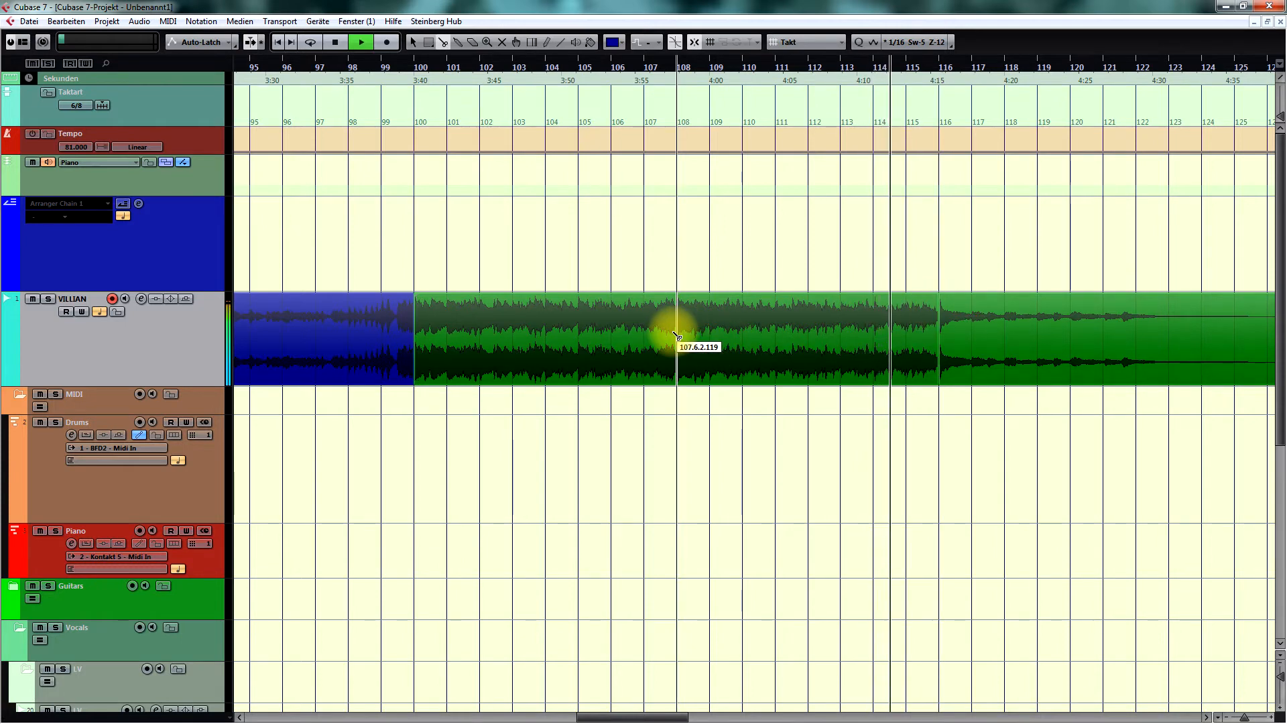
left_click(675, 331)
Colour the VILLIAN section in bars 100 to 108 blue and the one in bars 108 to 116 dark blue.
left_click(590, 298)
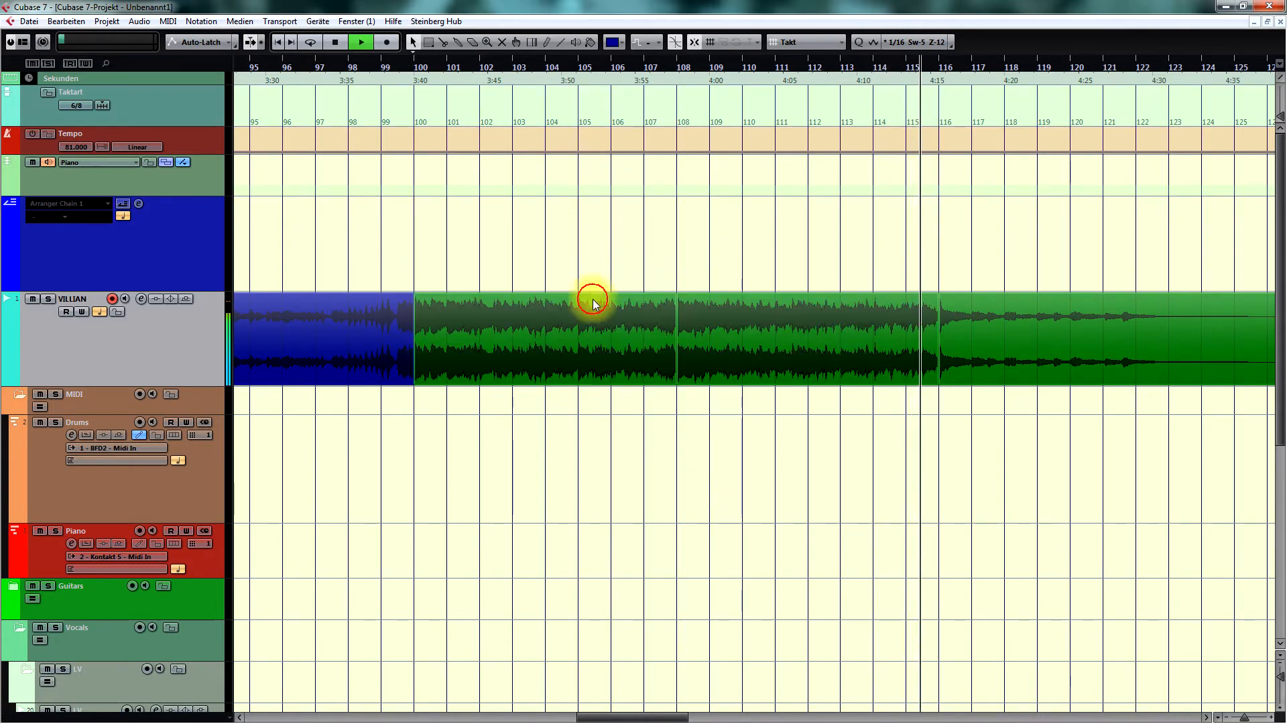
left_click(612, 41)
left_click(618, 91)
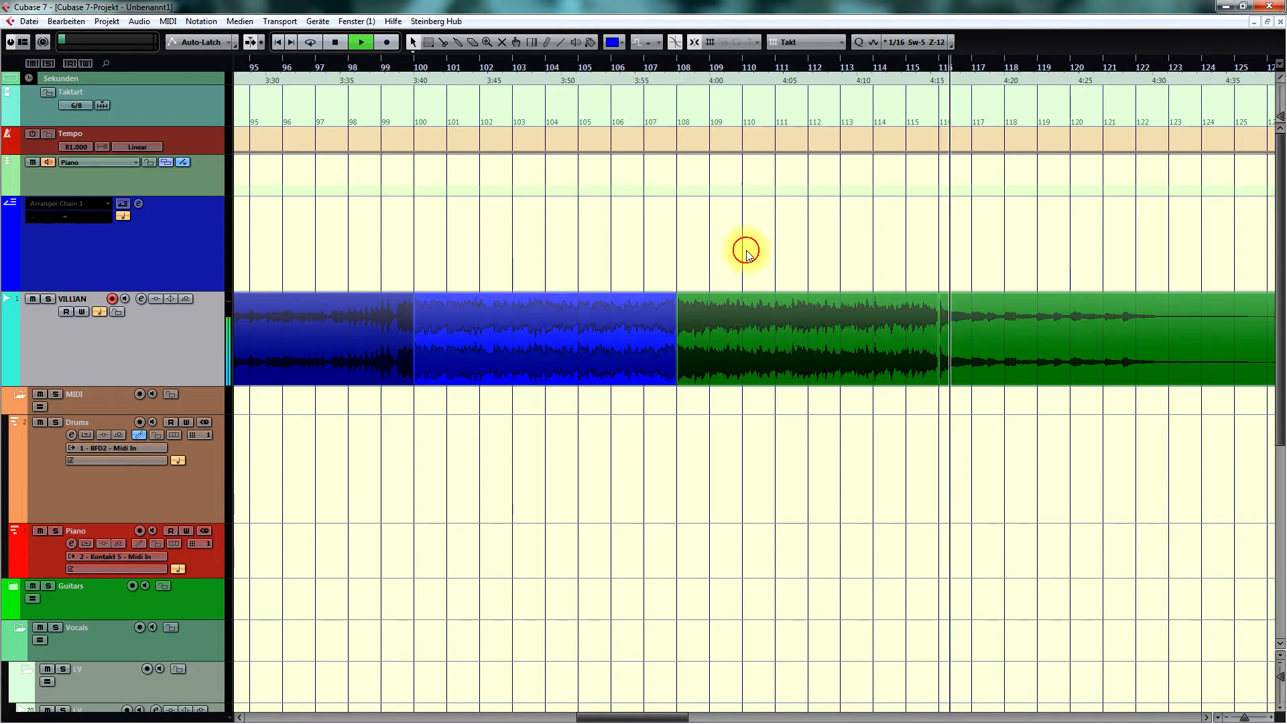
left_click(621, 42)
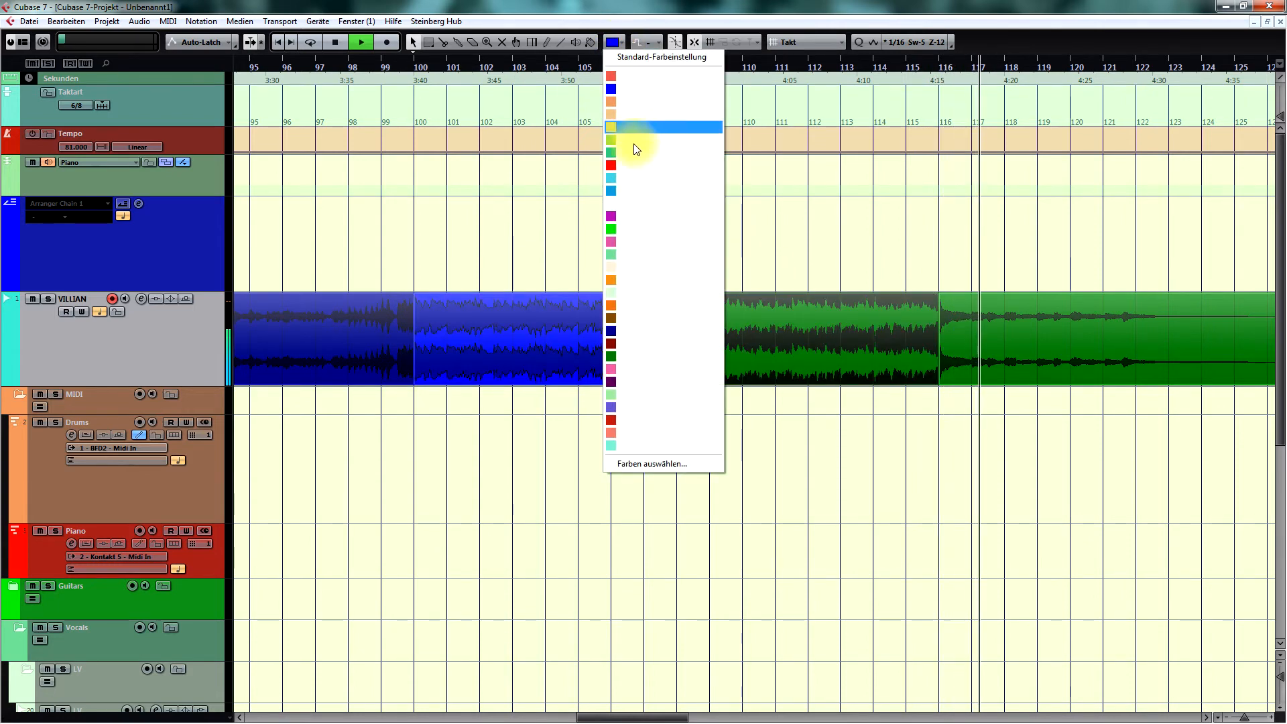
left_click(661, 328)
left_click(710, 222)
Shorten the closing VILLIAN section to end at bar 124 and fade it out from about bar 123.
key("g")
key("h")
key("h")
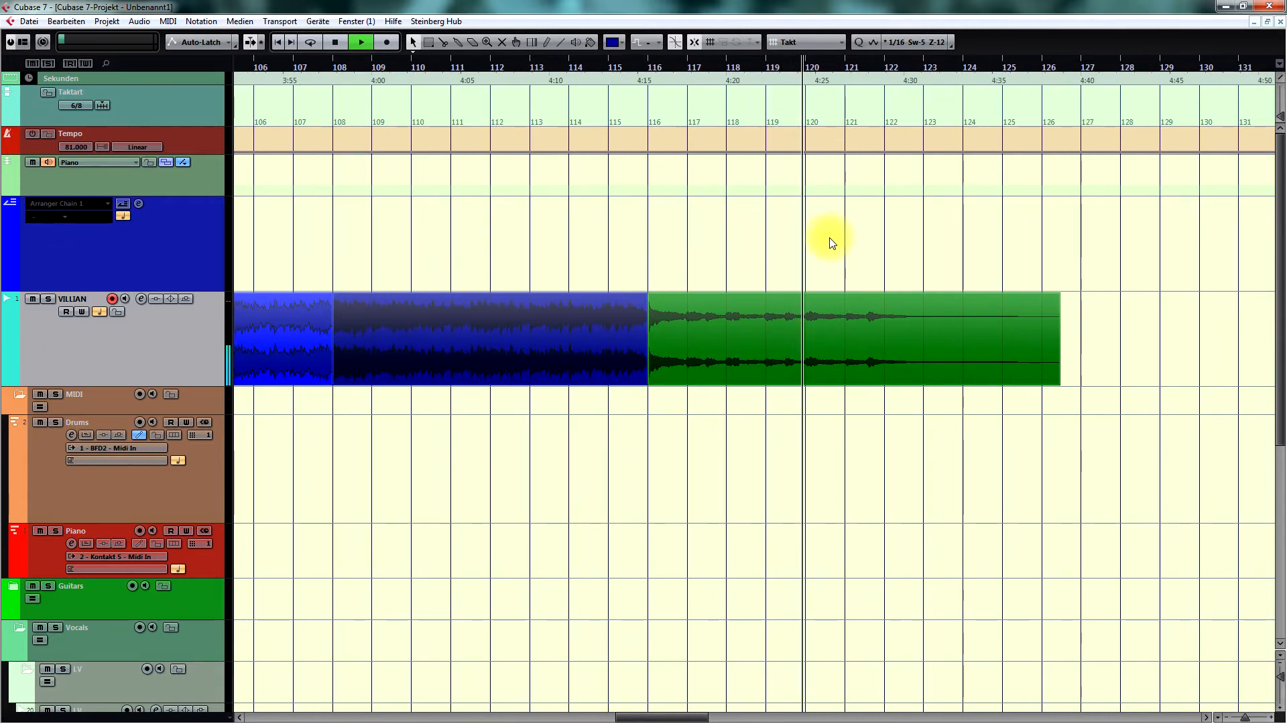
key("h")
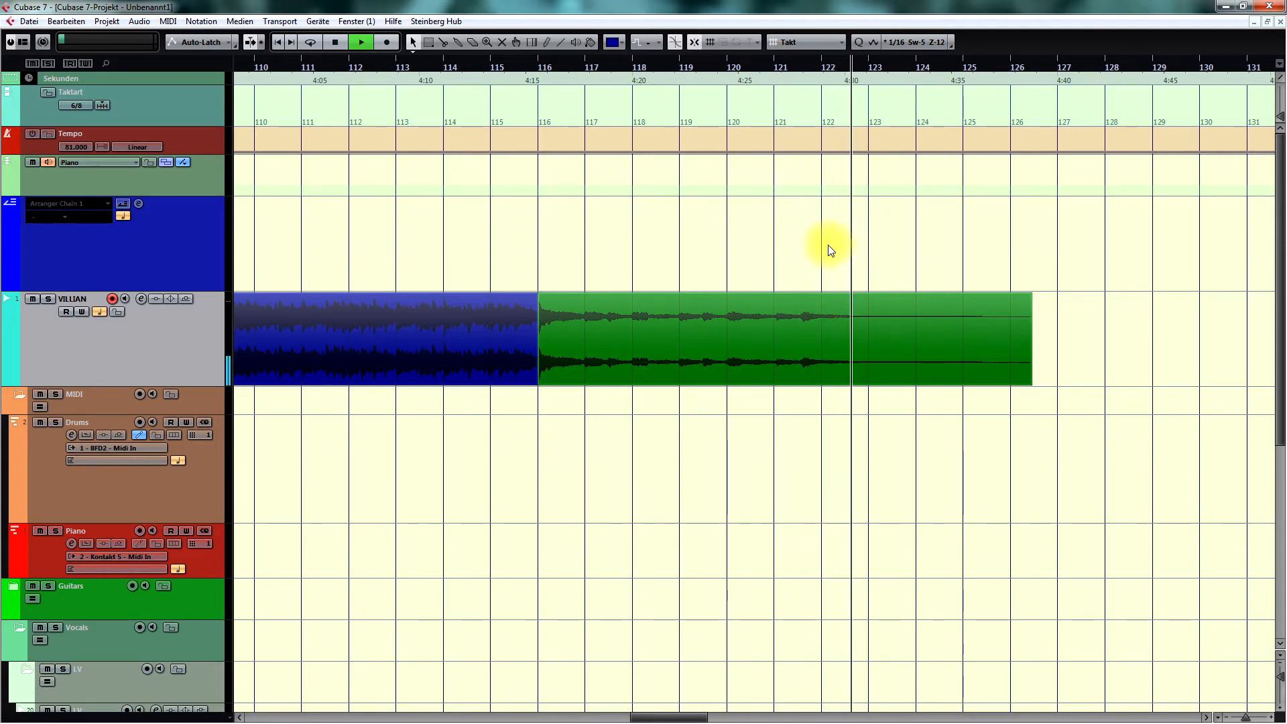
key("space")
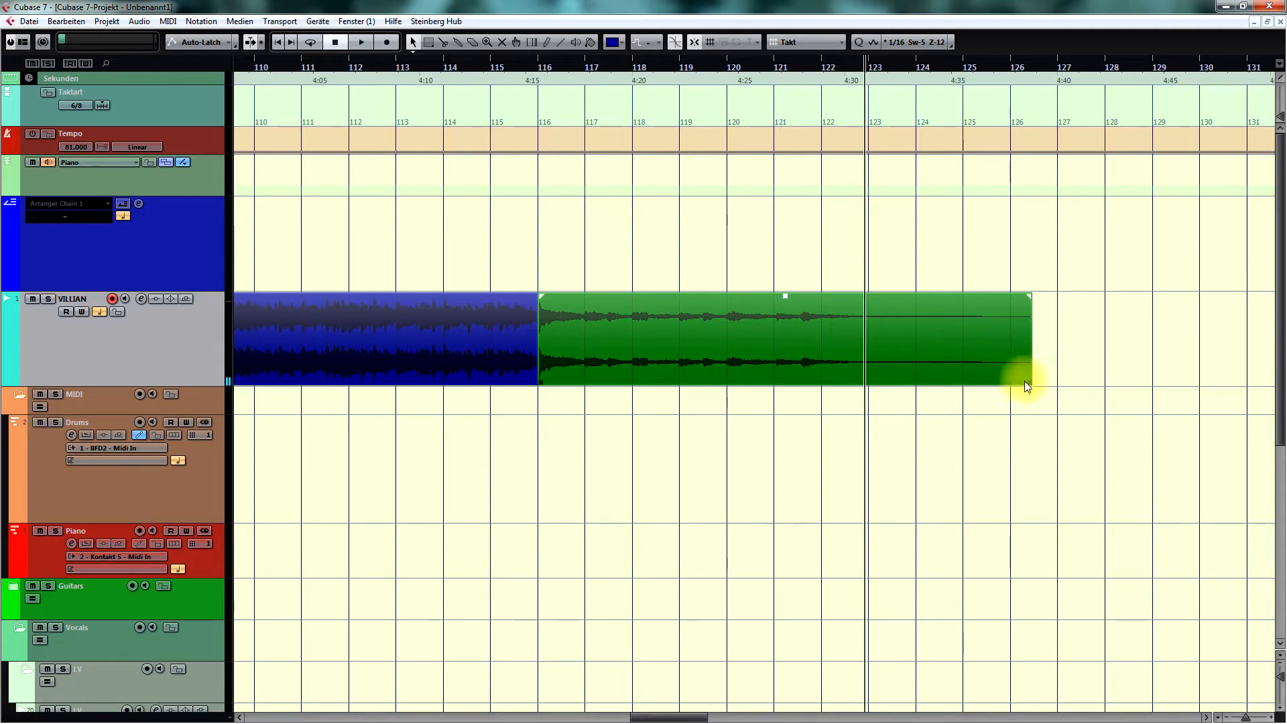
left_click_drag(1027, 382, 914, 382)
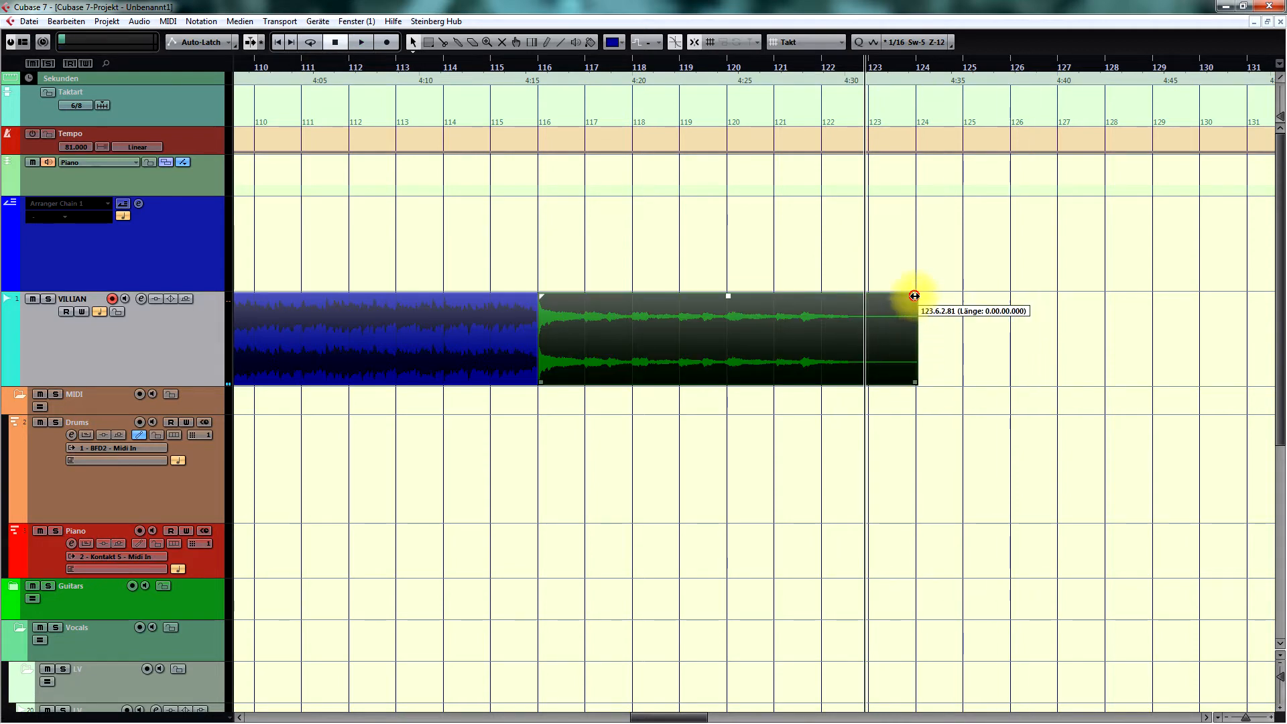
left_click_drag(914, 295, 847, 264)
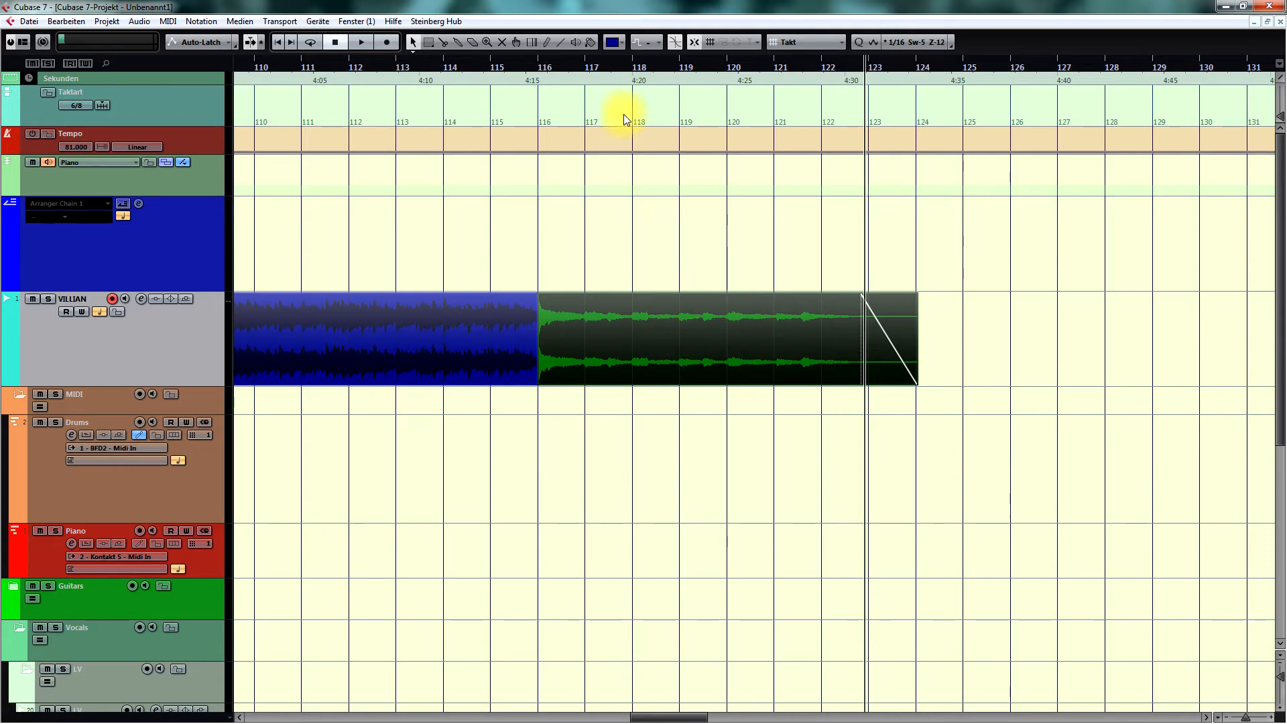
Colour the closing VILLIAN section in bars 116 to 124 bright green.
left_click(620, 43)
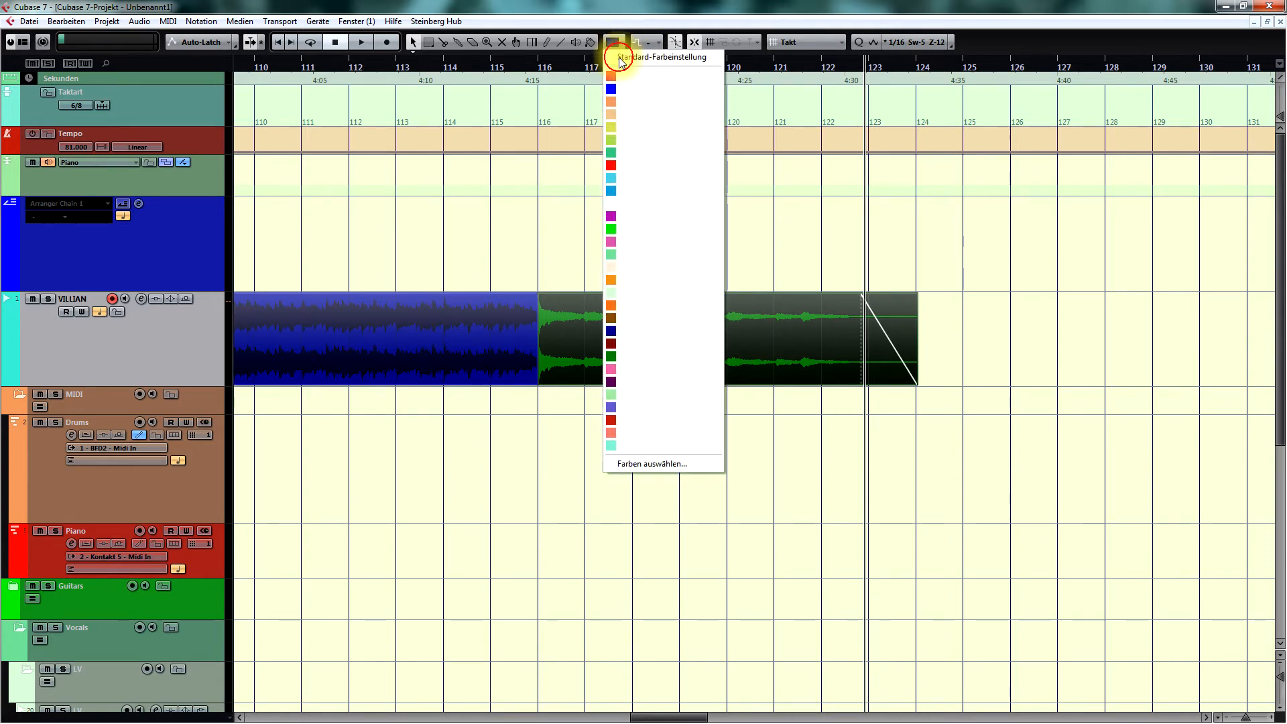
left_click(654, 239)
Review the whole colour-coded VILLIAN arrangement from its start to its end at bar 124.
key("g")
key("g")
key("g")
key("g")
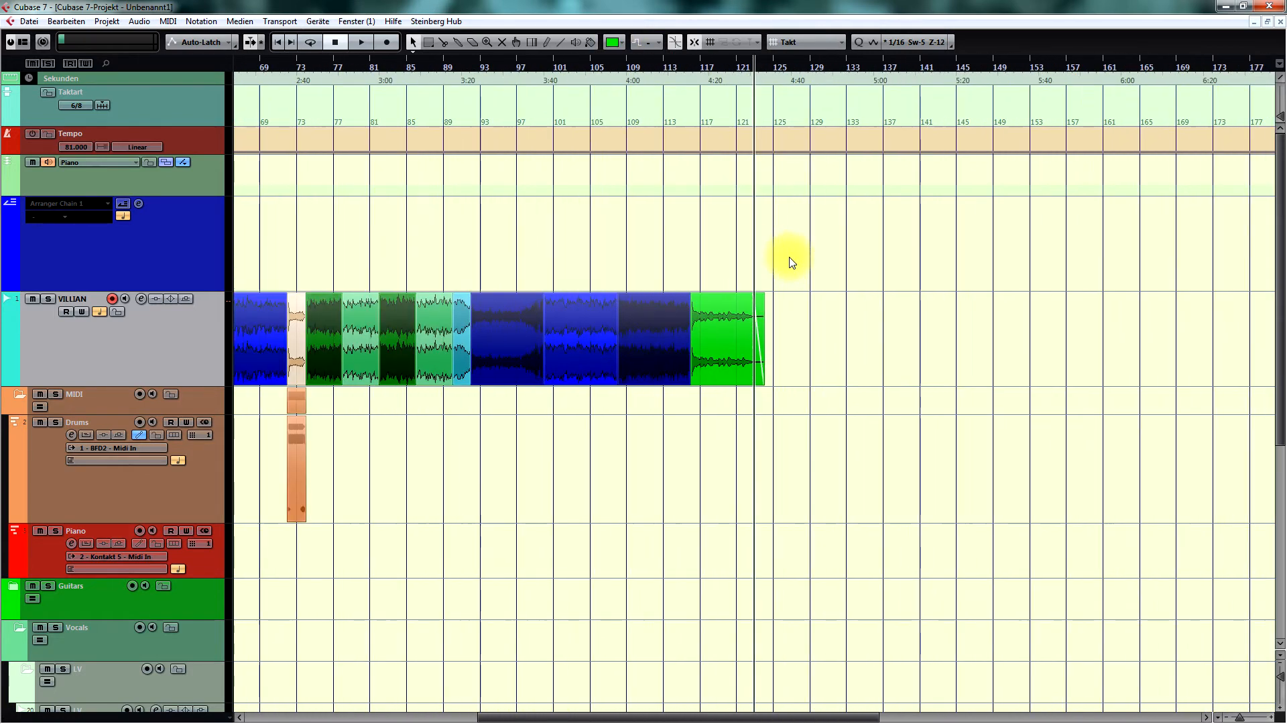
key("g")
key("g")
key("g")
key("g")
key("KP_Subtract")
key("h")
key("h")
key("h")
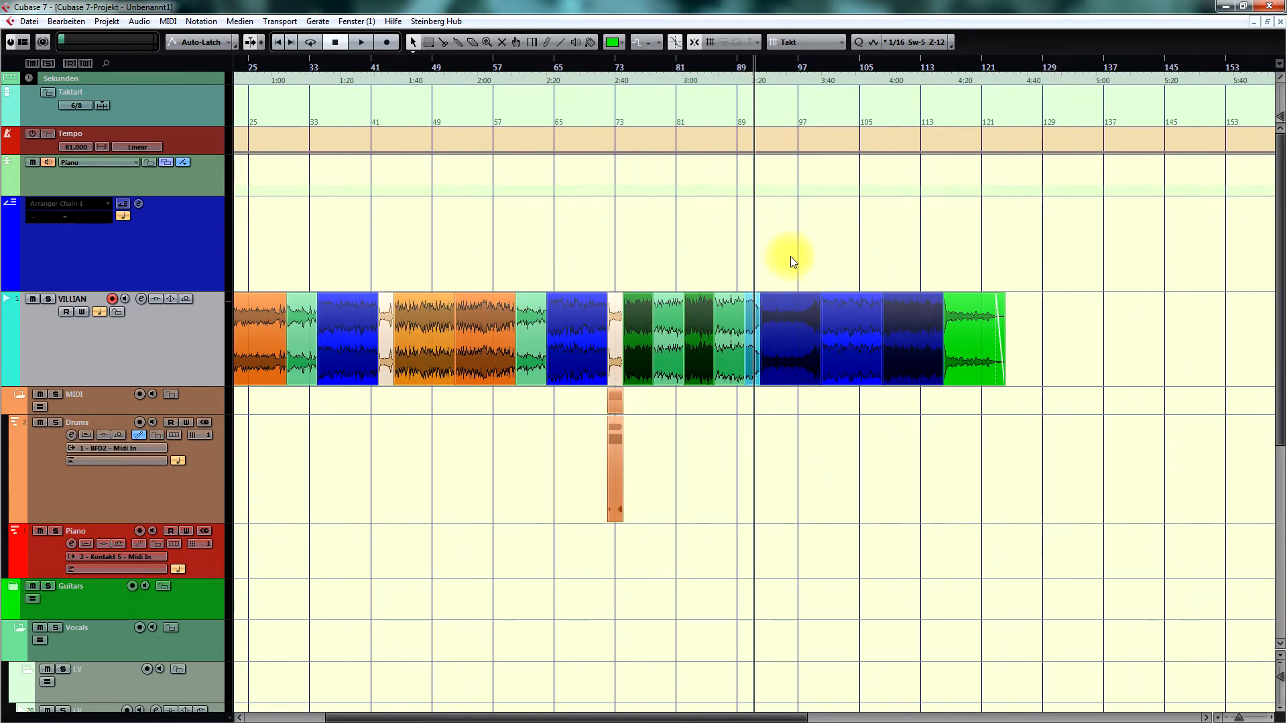
scroll(797, 261, "left", 3)
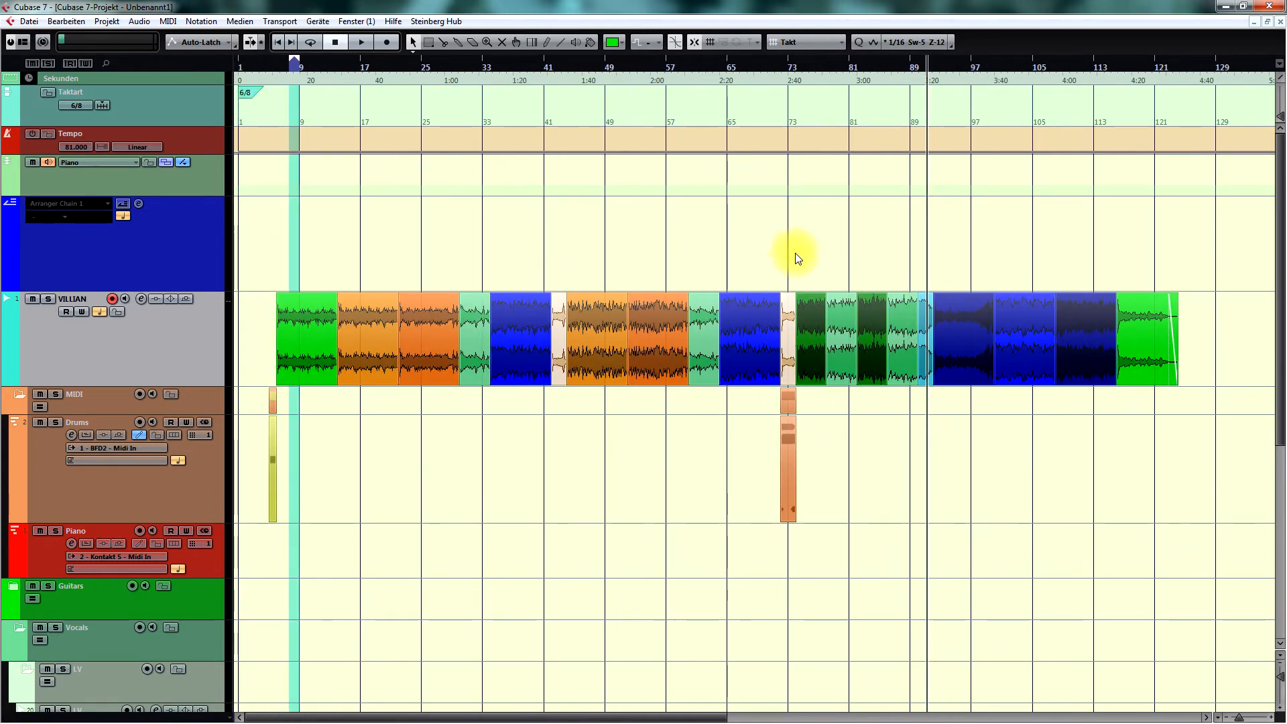
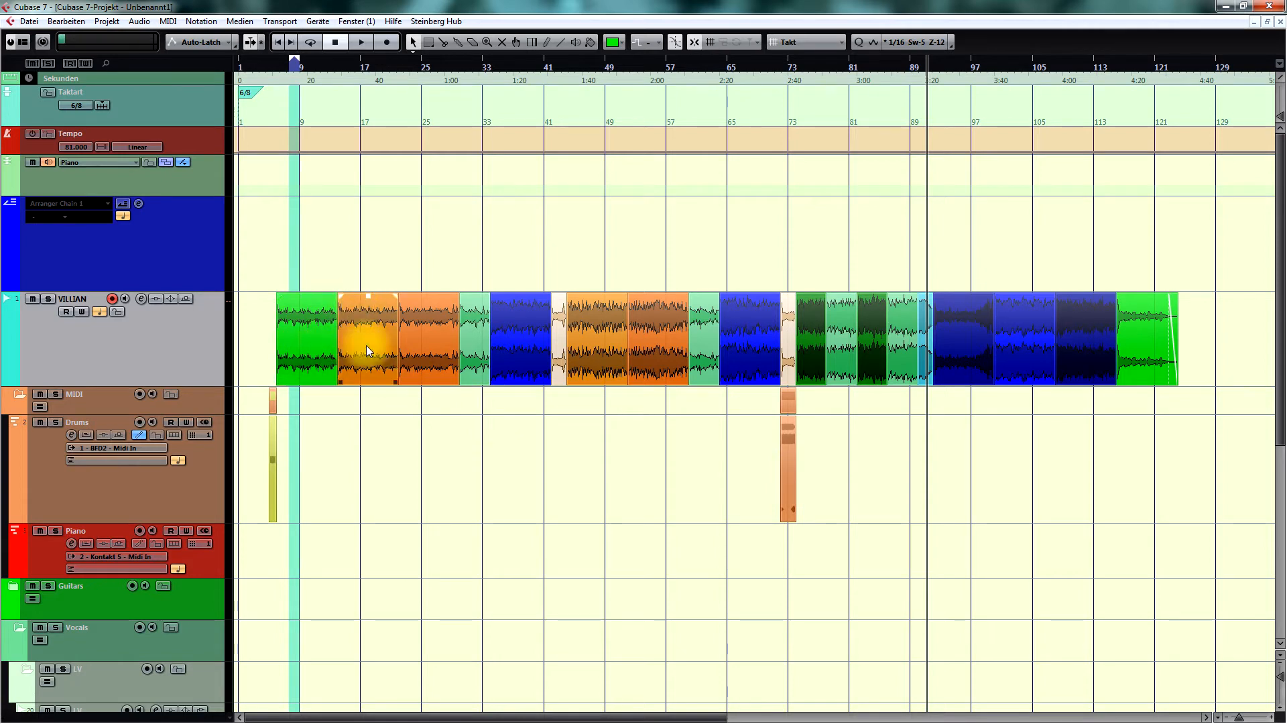
Compare the VILLIAN sections before bar 44 with the repeated block in bars 44 to 74.
left_click(416, 331)
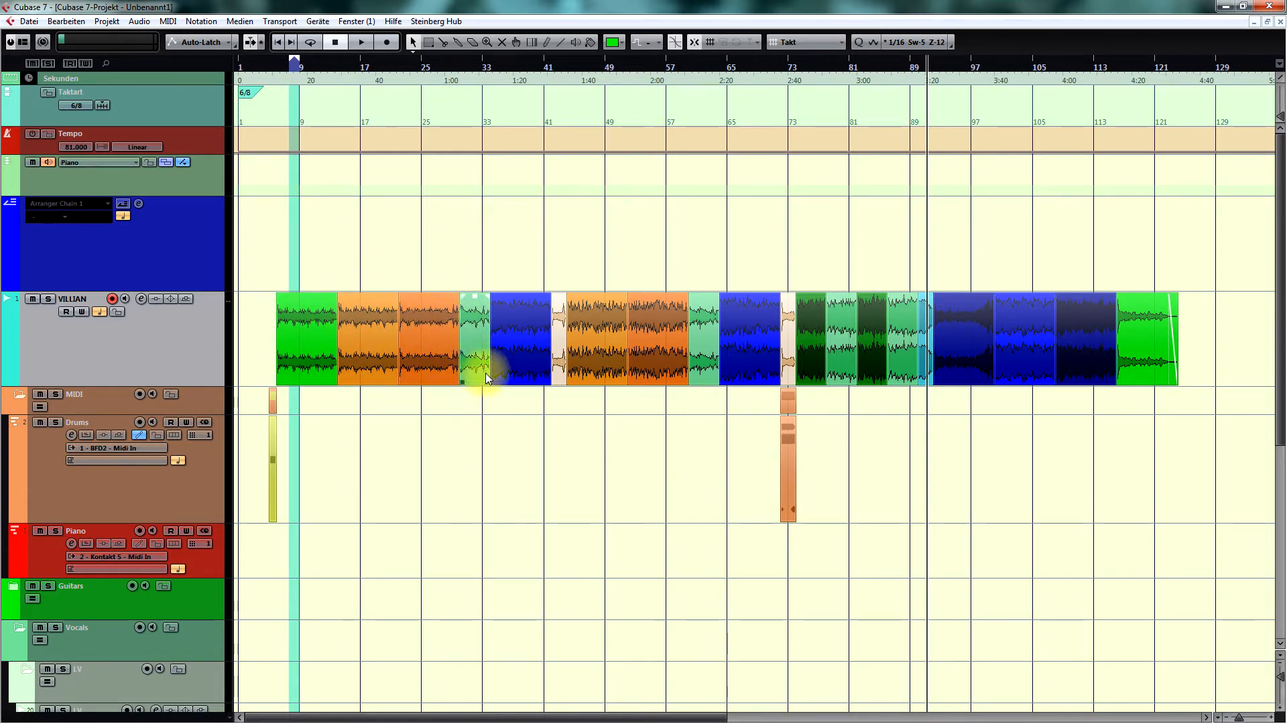
left_click(508, 287)
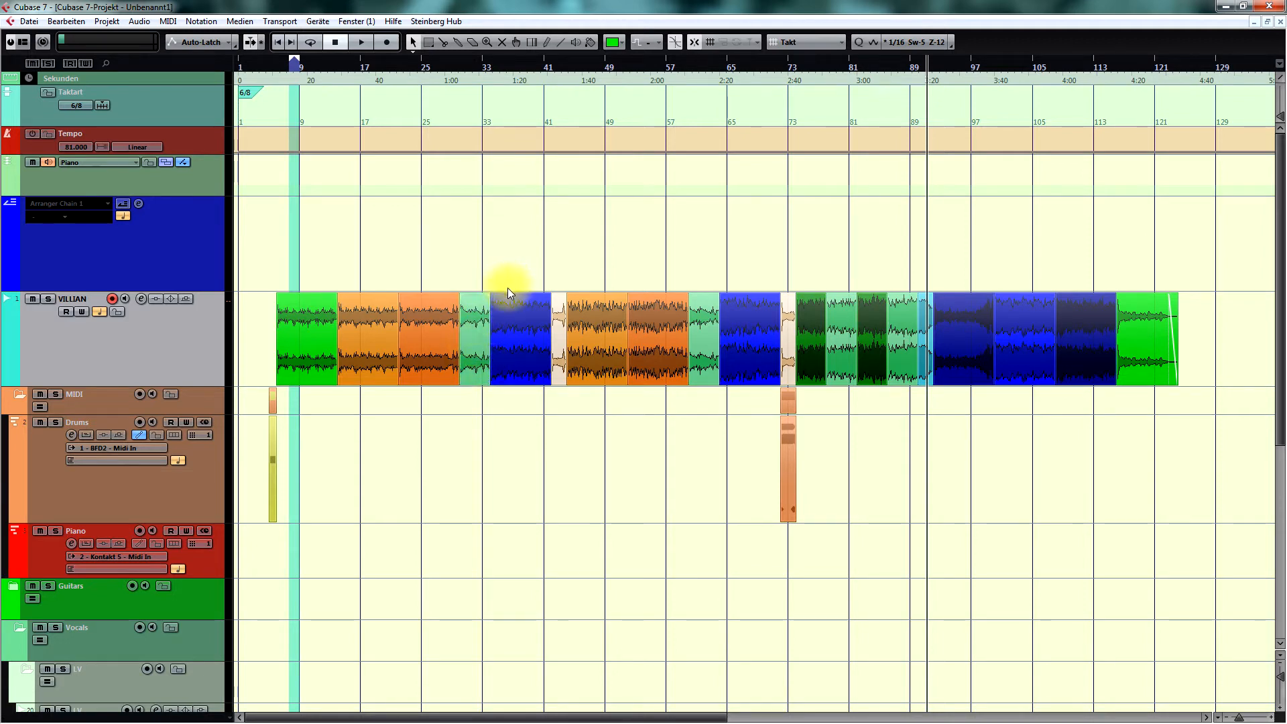
left_click(560, 324)
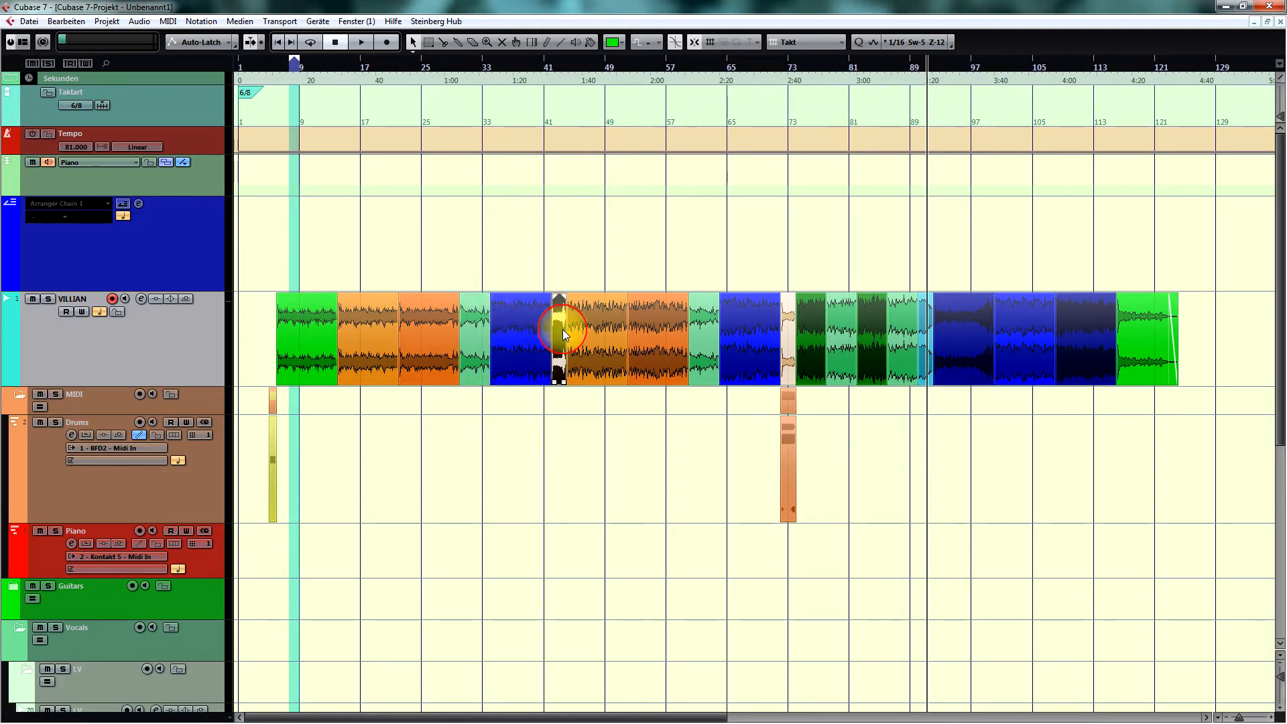
left_click(591, 327, "shift")
left_click_drag(596, 281, 785, 327)
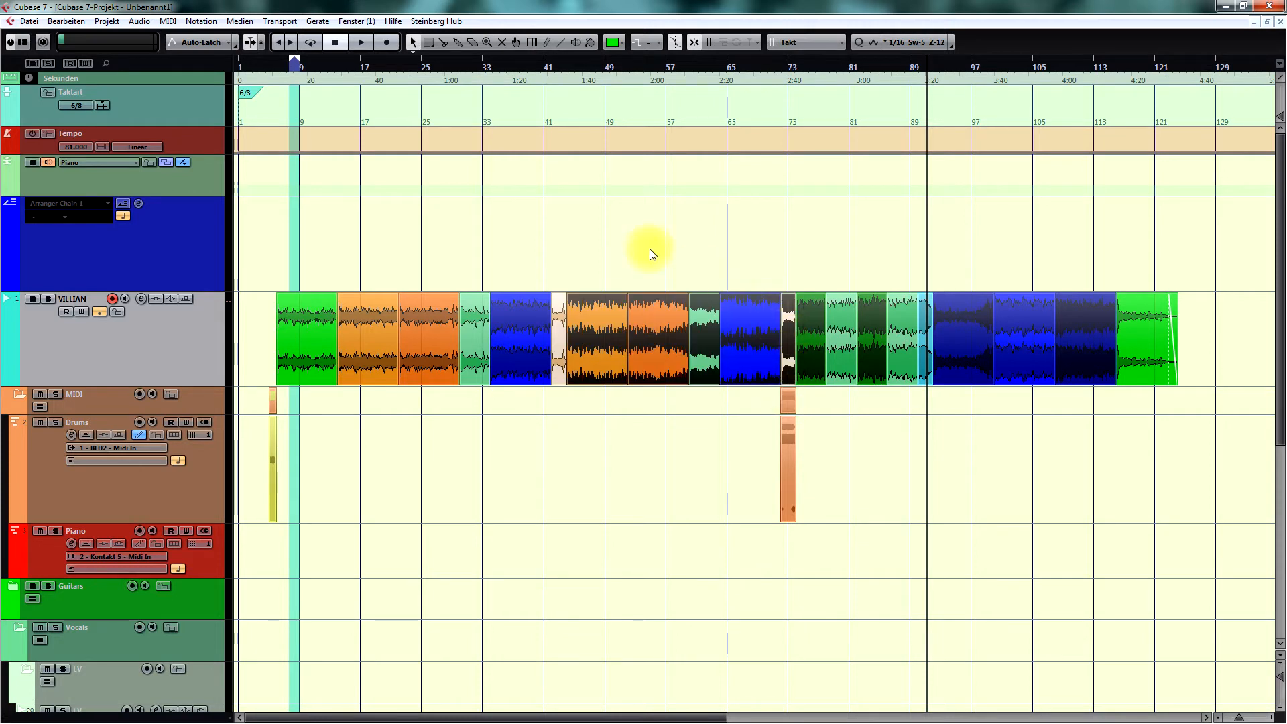
left_click(696, 425)
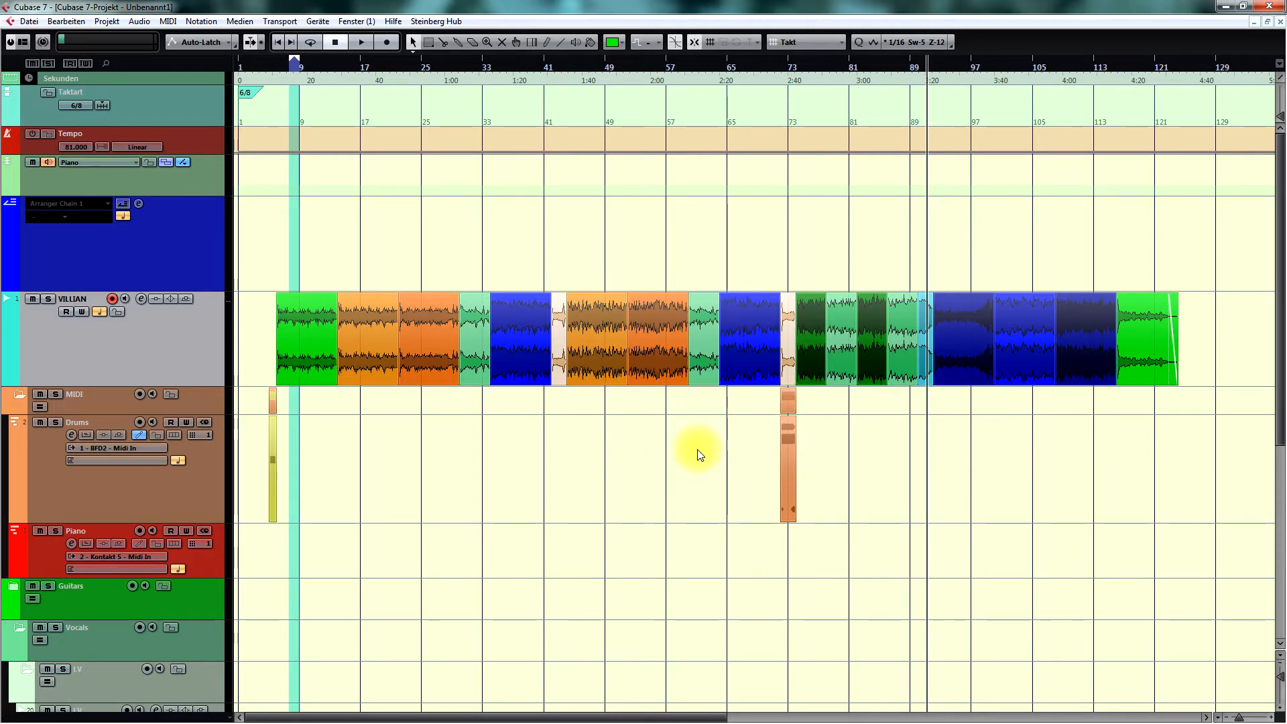
left_click_drag(817, 272, 898, 367)
left_click(916, 417)
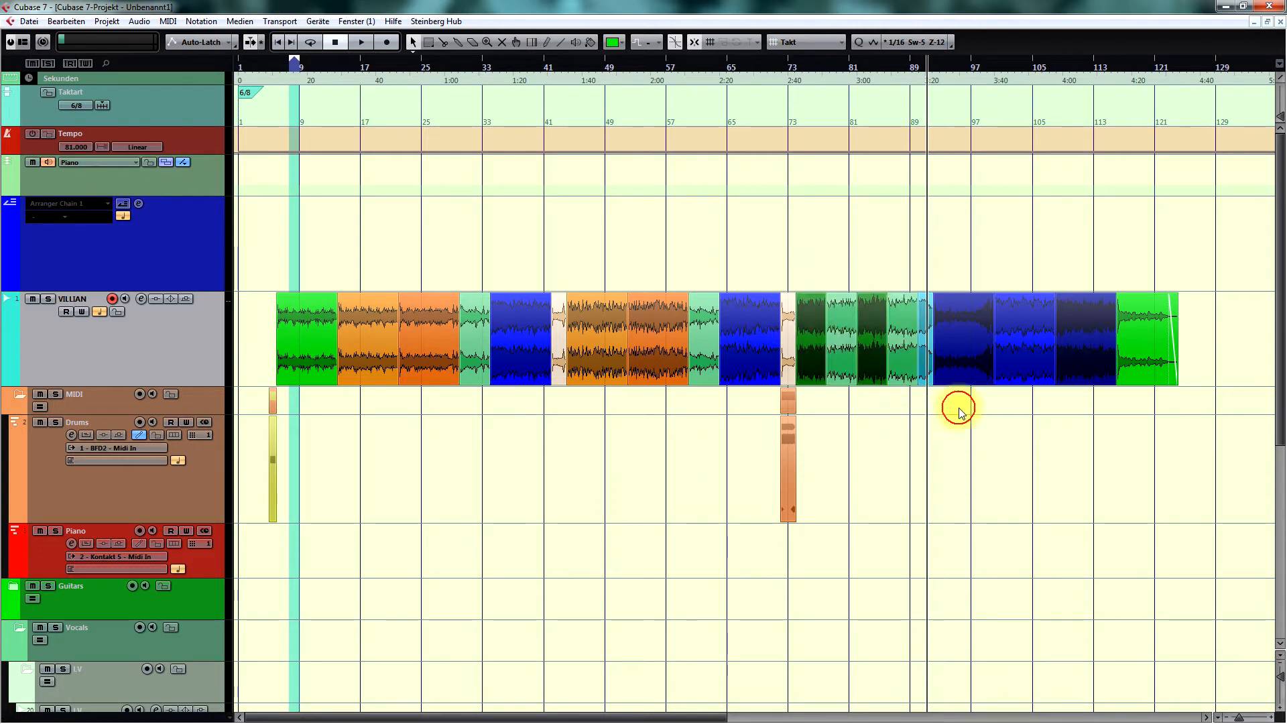
left_click_drag(971, 265, 1072, 386)
left_click(983, 308)
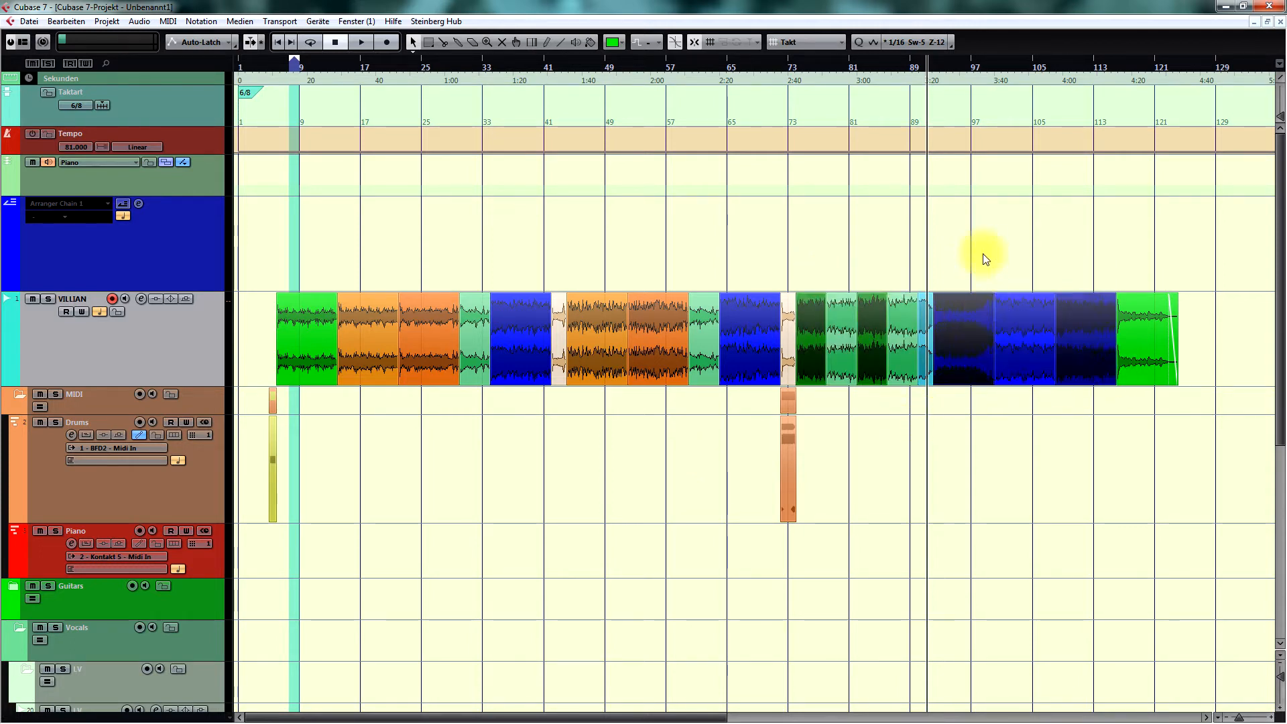
Recolour the VILLIAN section in bars 92 to 100 light turquoise to set it apart from the blue sections after it.
left_click(1023, 260)
left_click(961, 326)
left_click(618, 48)
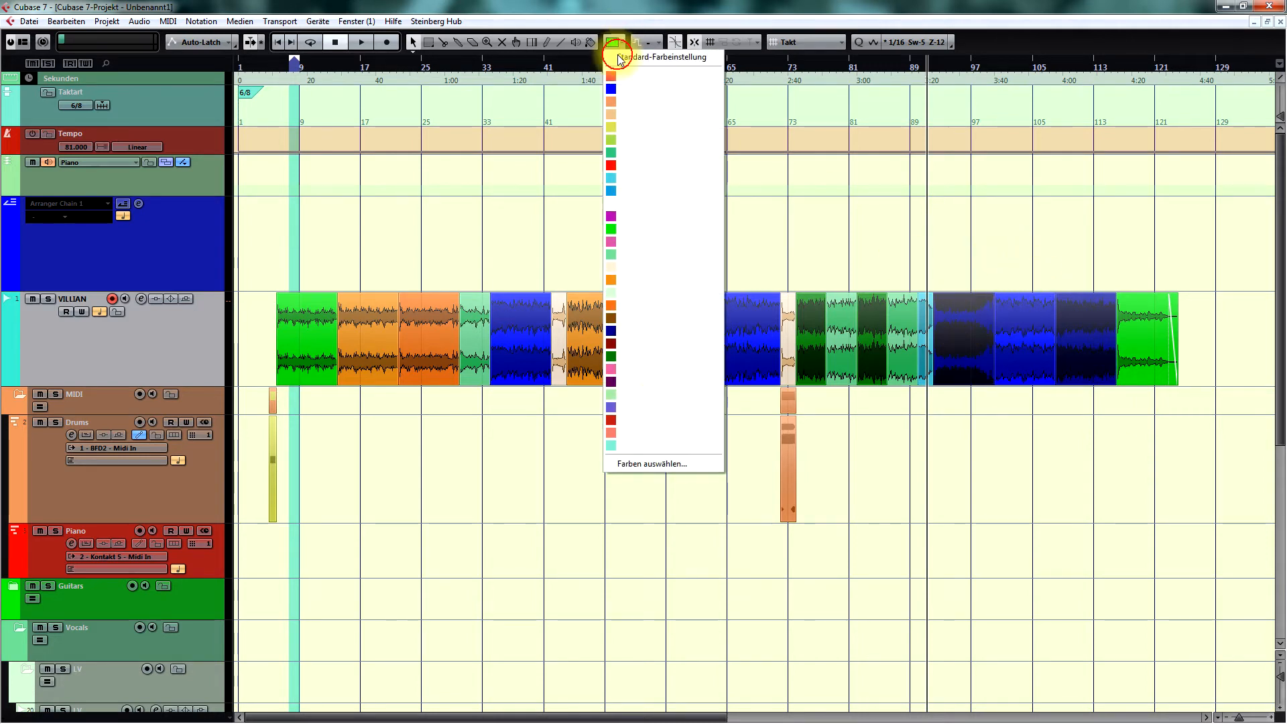
left_click(648, 445)
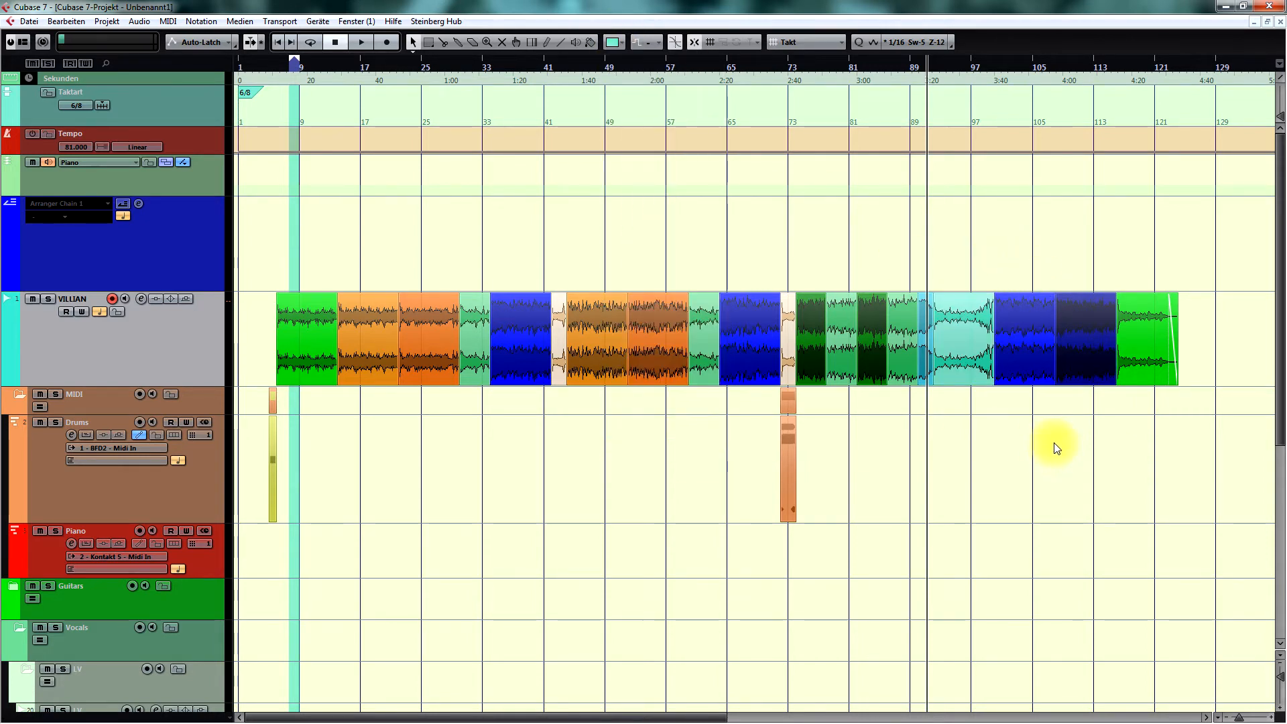
Place the project cursor at the end of the closing VILLIAN section, at about bar 124.
left_click(1071, 268)
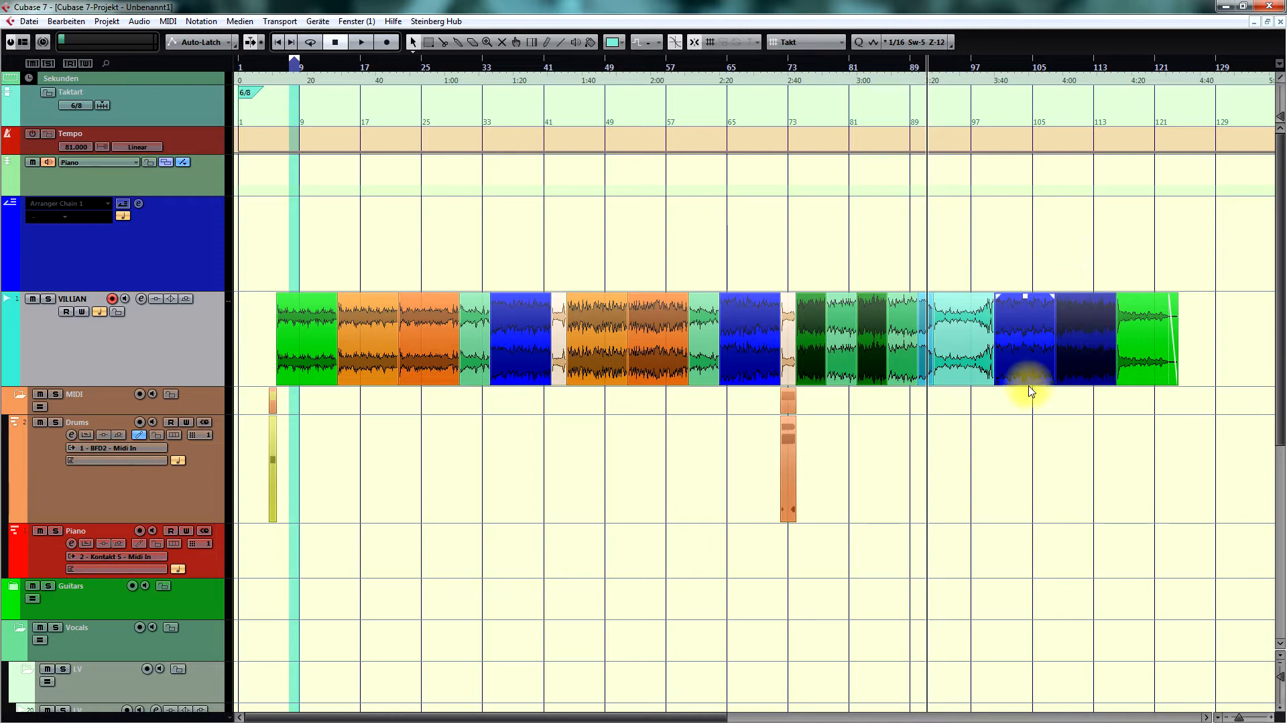
left_click(1133, 250)
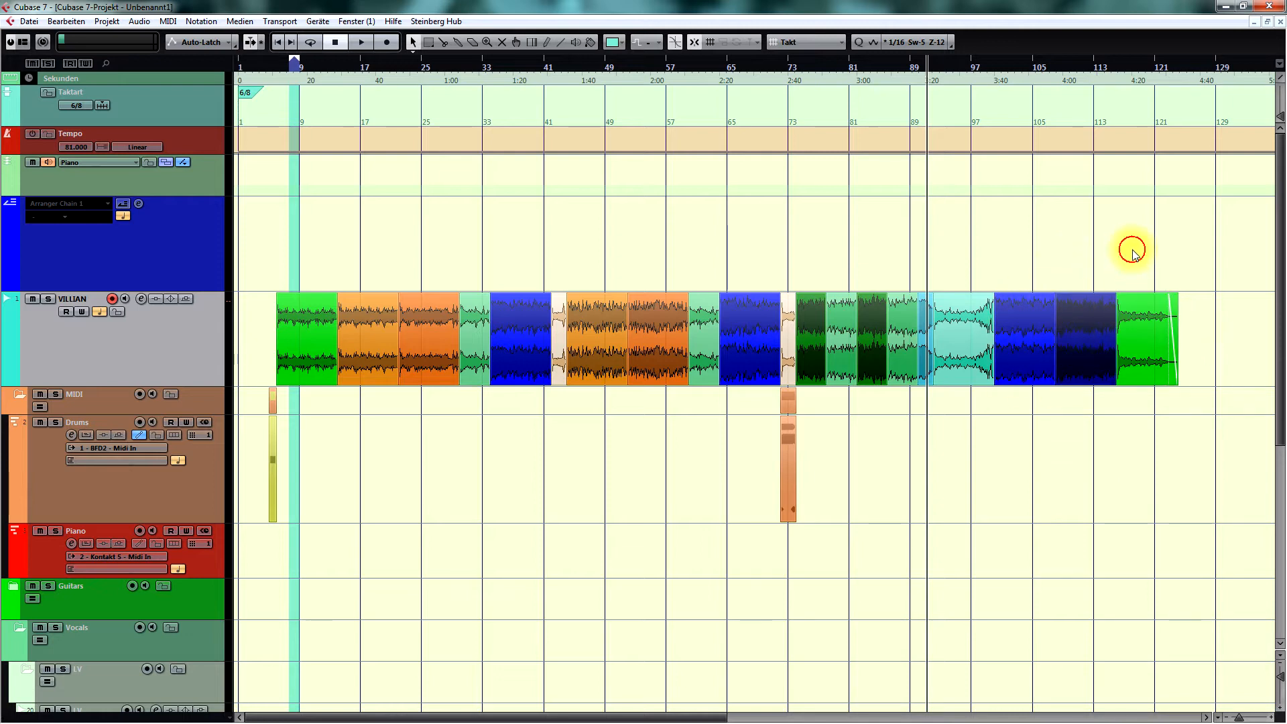
left_click(1178, 65)
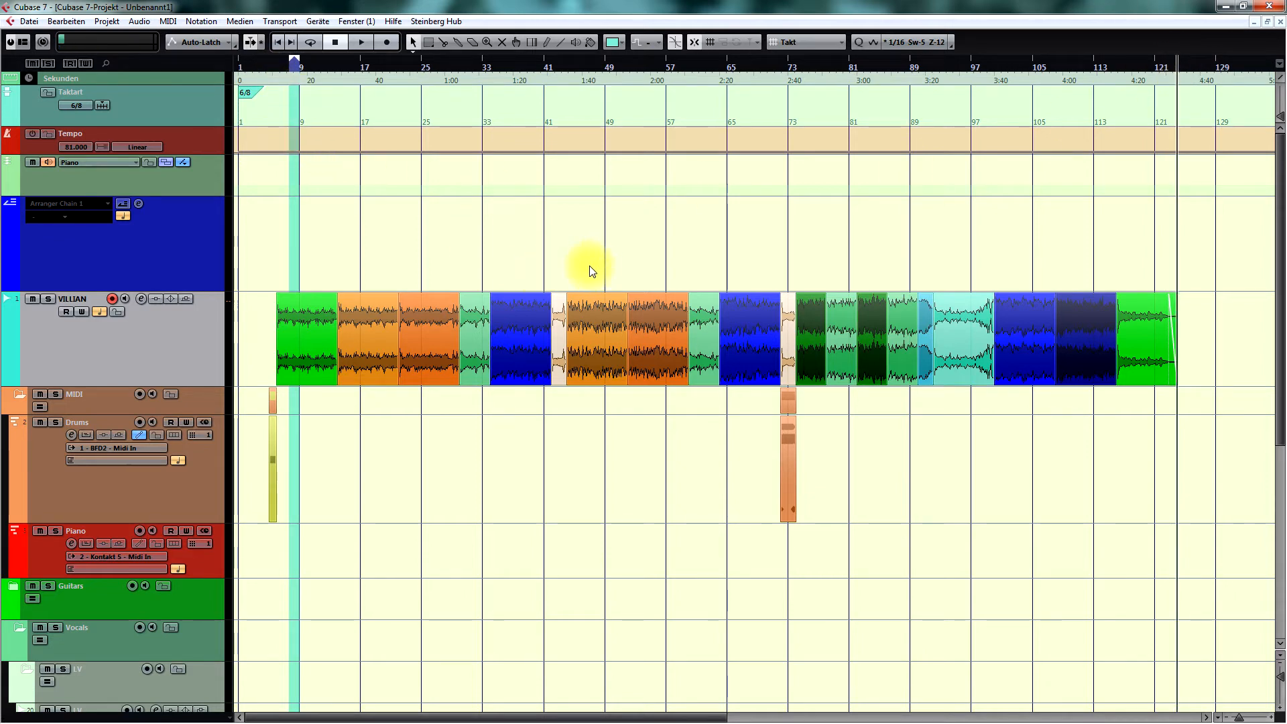
key("h")
key("h")
key("h")
key("h")
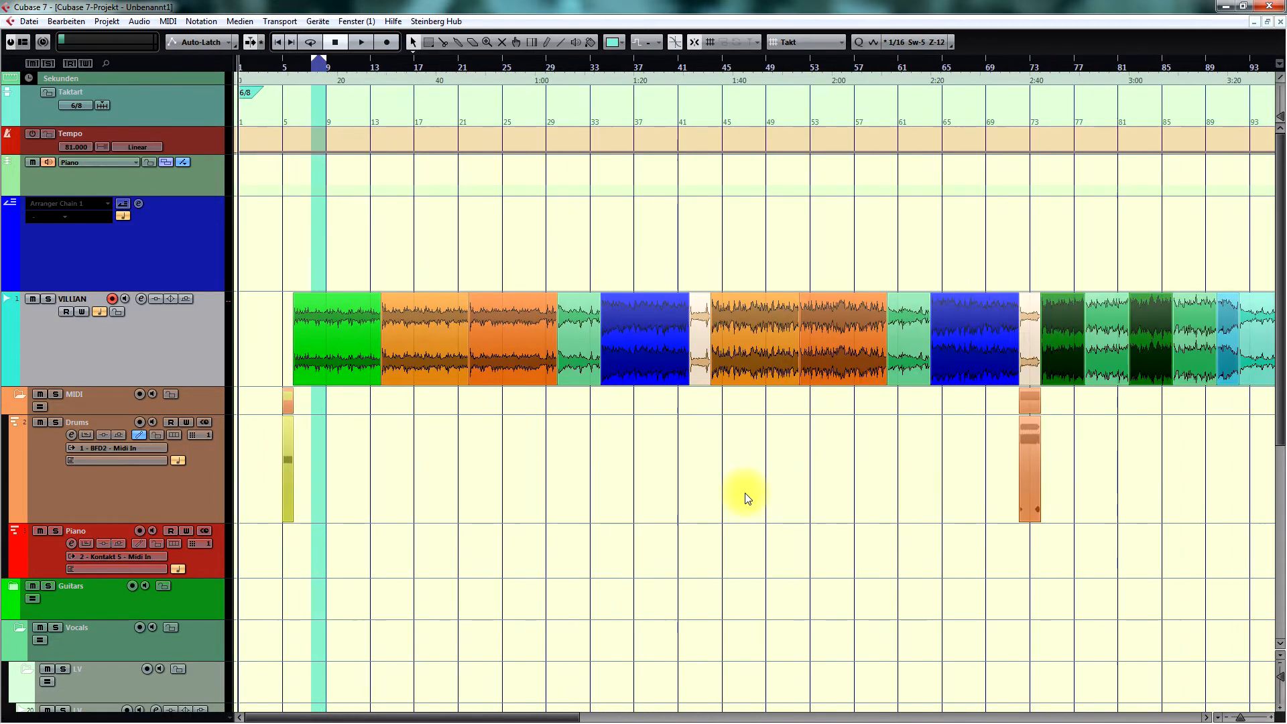
key("g")
key("g")
key("g")
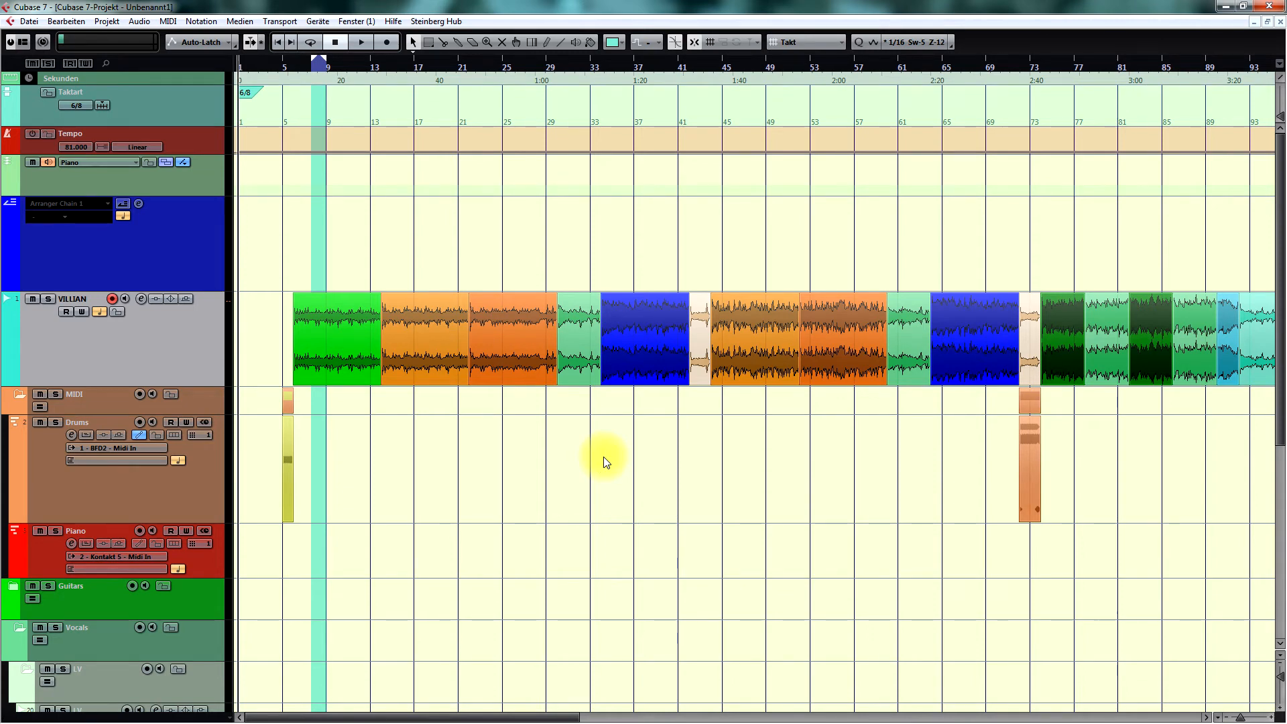
Zoom in on the start of the song and listen to the intro of the VILLIAN track.
key("g")
key("g")
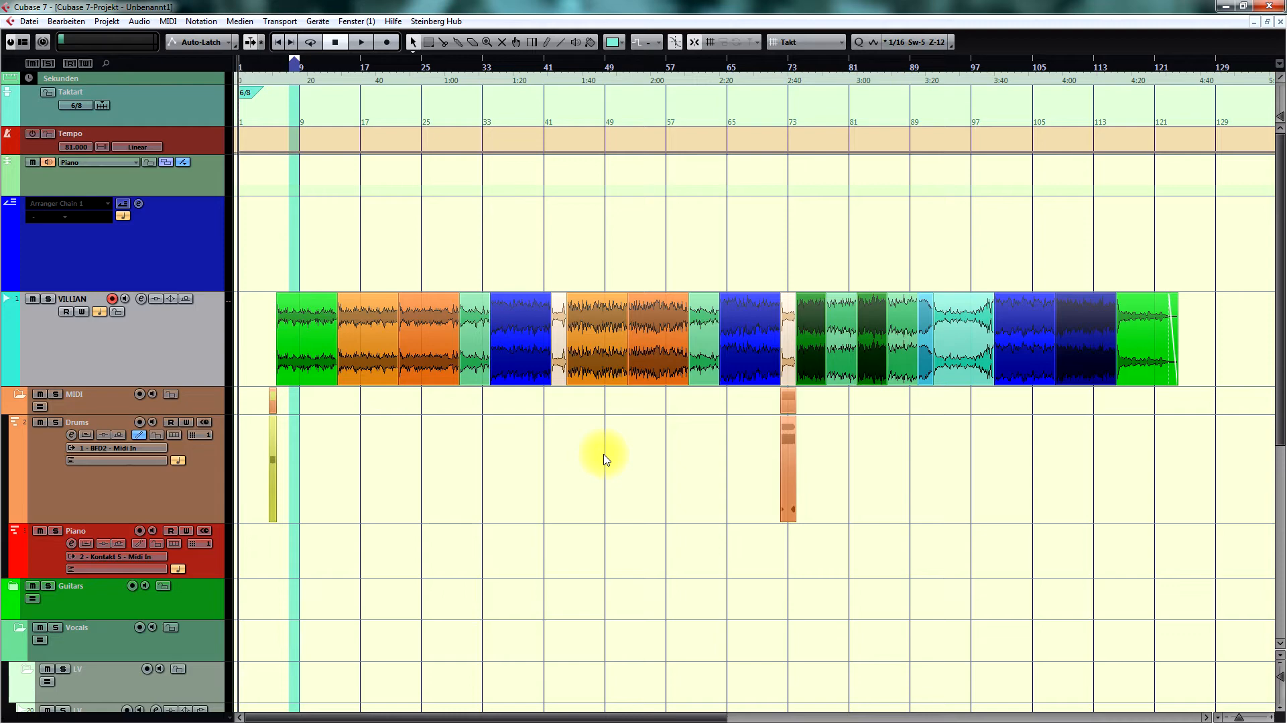
key("h")
key("h")
key("h")
key("h")
key("h")
key("h")
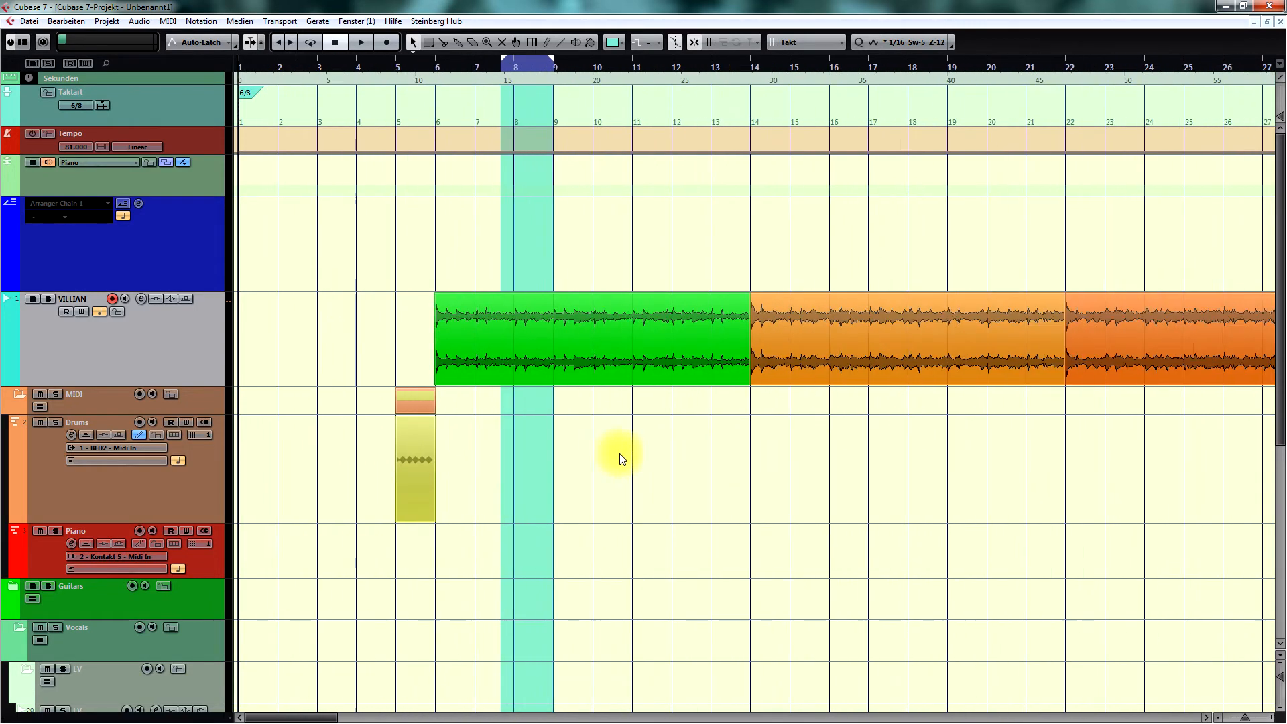
key("space")
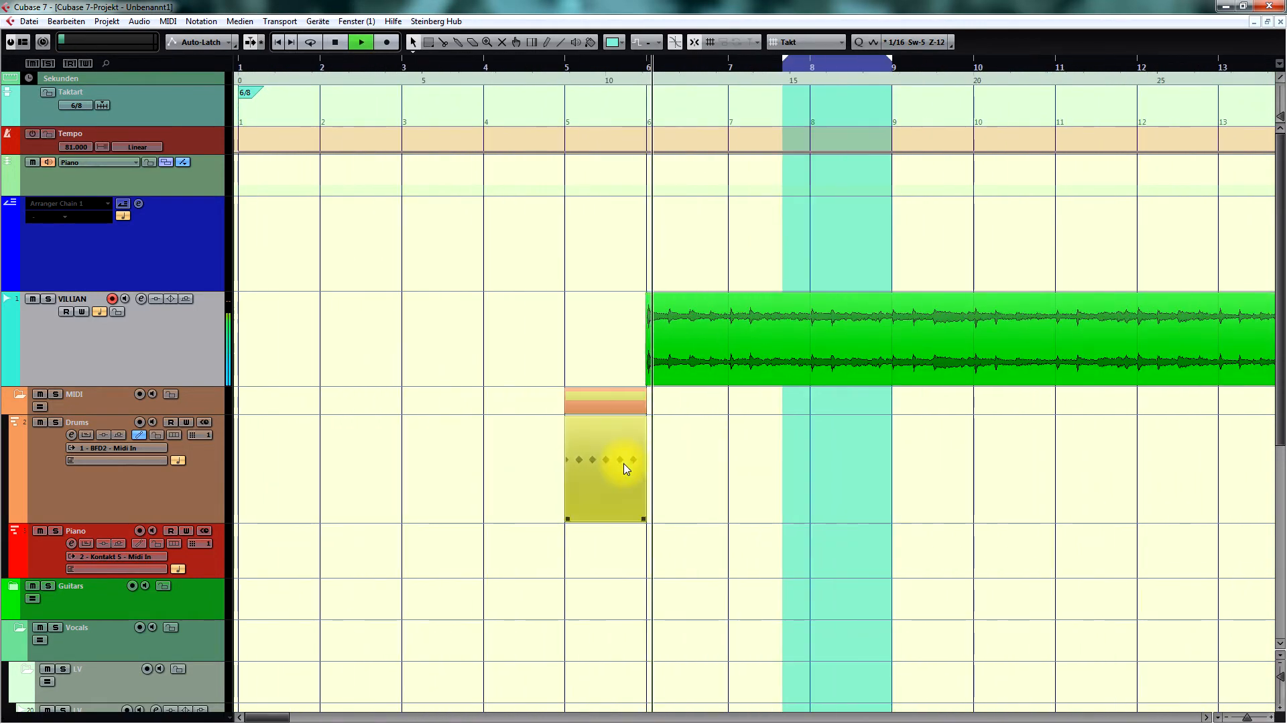
key("h")
key("h")
key("g")
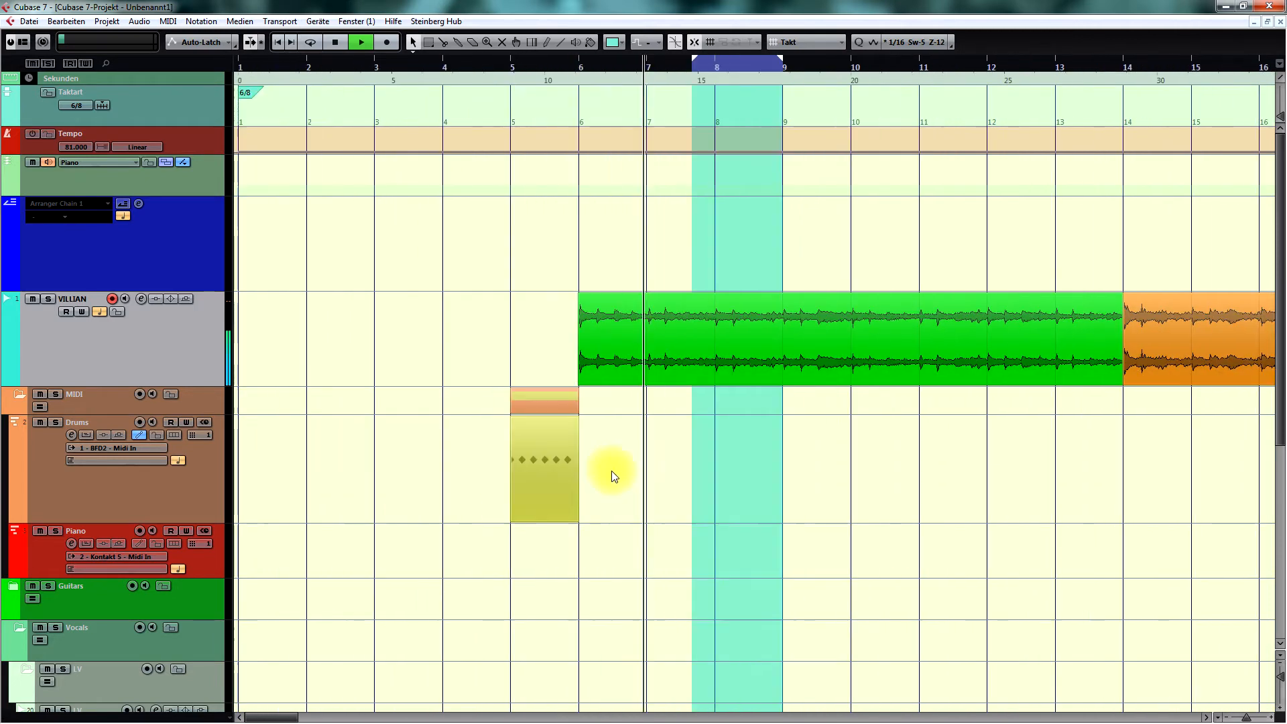
scroll(610, 469, "right", 1)
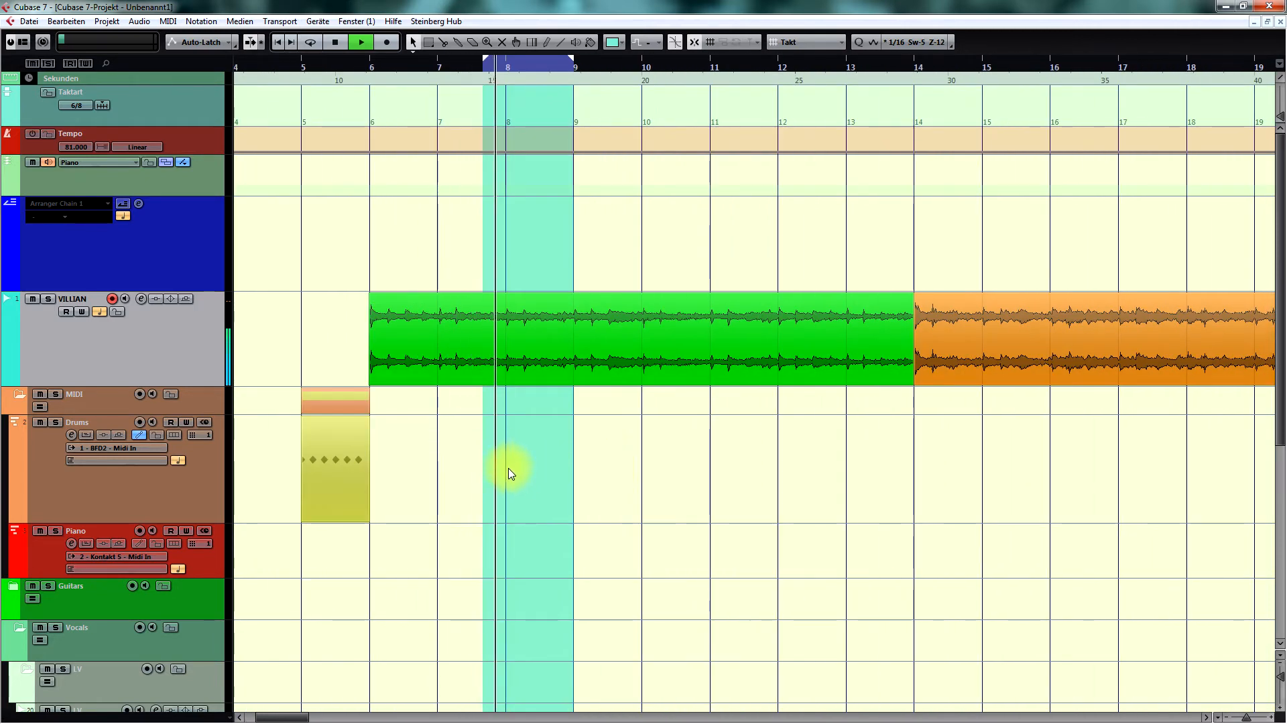
key("space")
Draw an empty MIDI part on the Drums track from bar 6 to bar 8, deleting the excess part after bar 8.
right_click(598, 458)
left_click(592, 454)
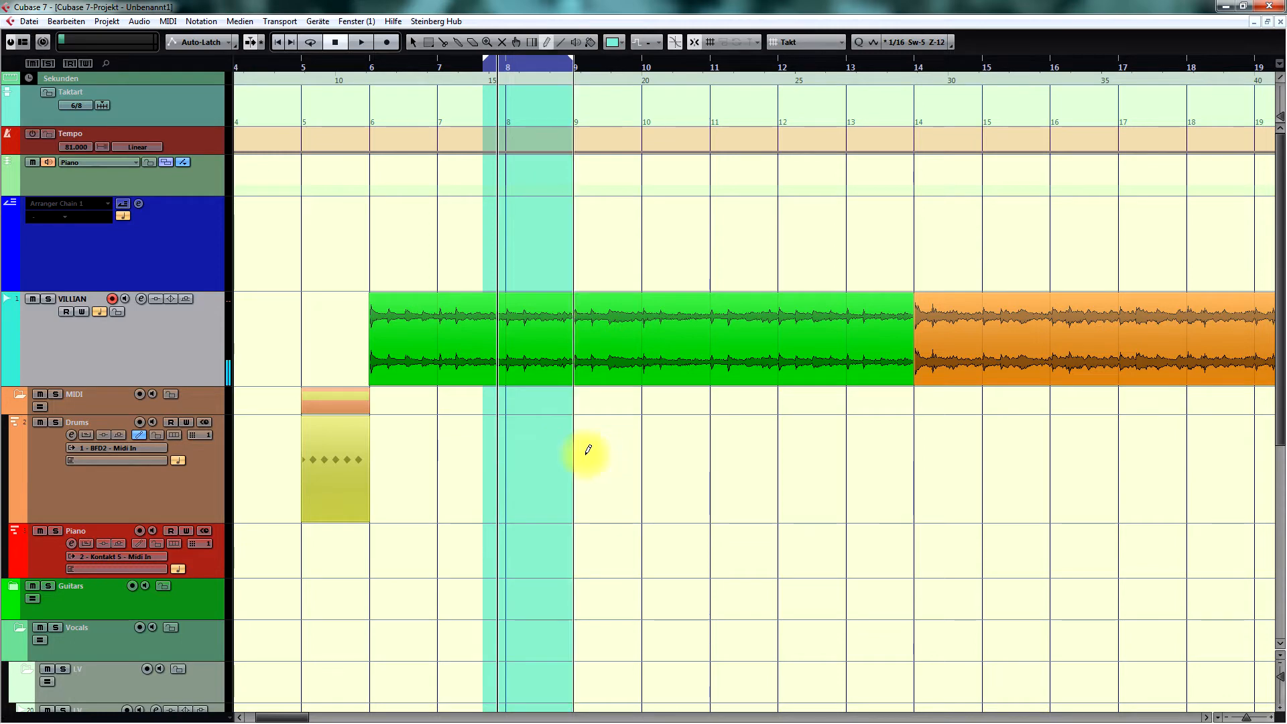
left_click_drag(382, 436, 546, 438)
left_click(554, 437)
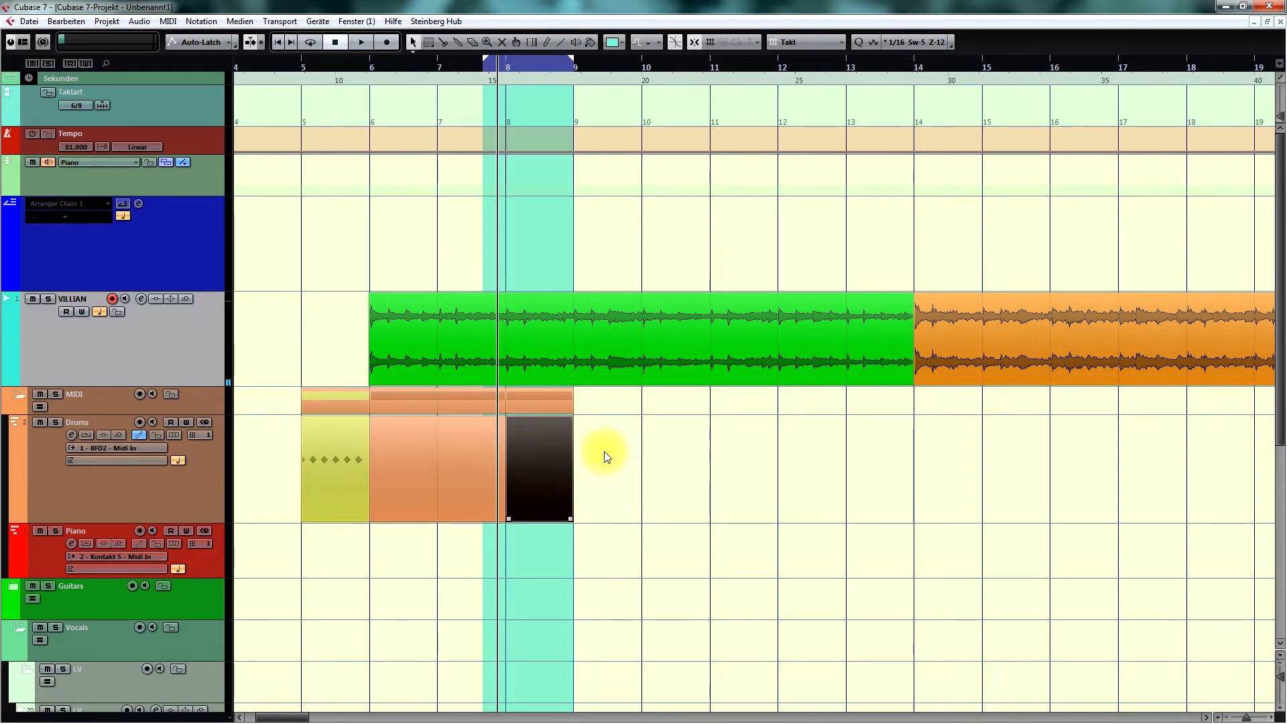
key("1")
key("Delete")
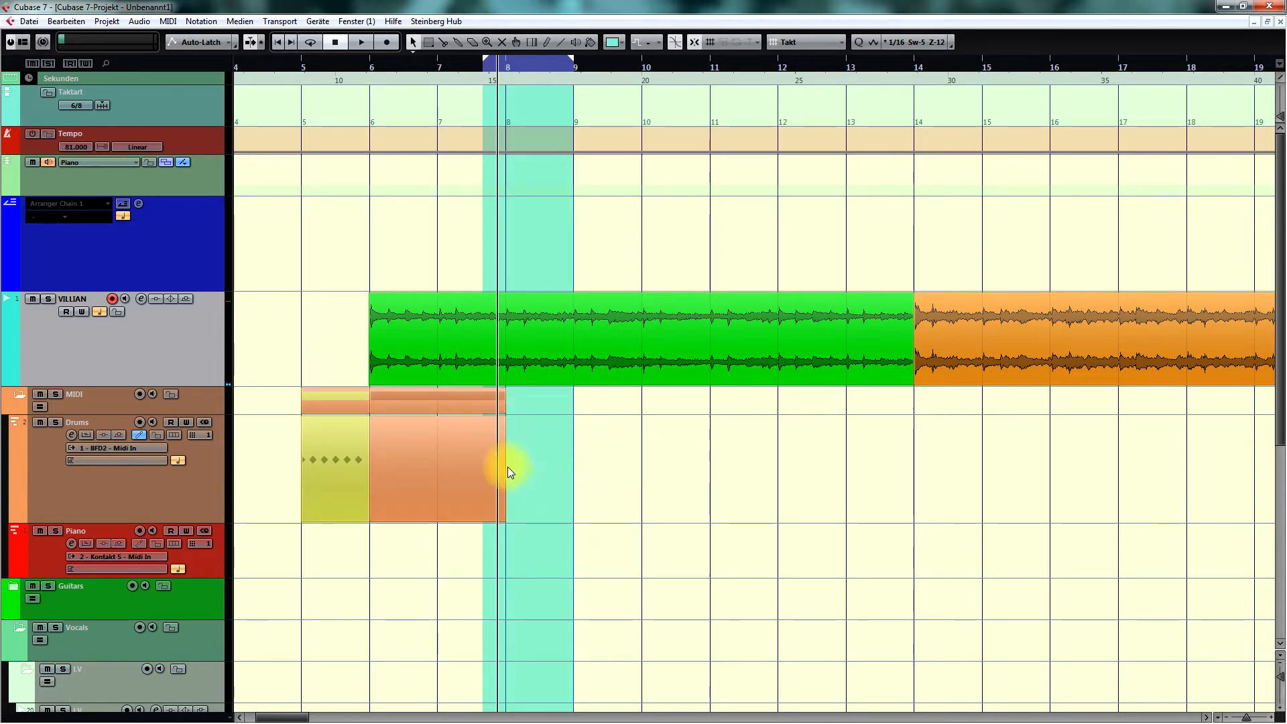
Open the new Drums part for editing and add Kick notes on the first and fourth sixteenths of bars 6 and 7, at velocities 127 and 100.
double_click(488, 467)
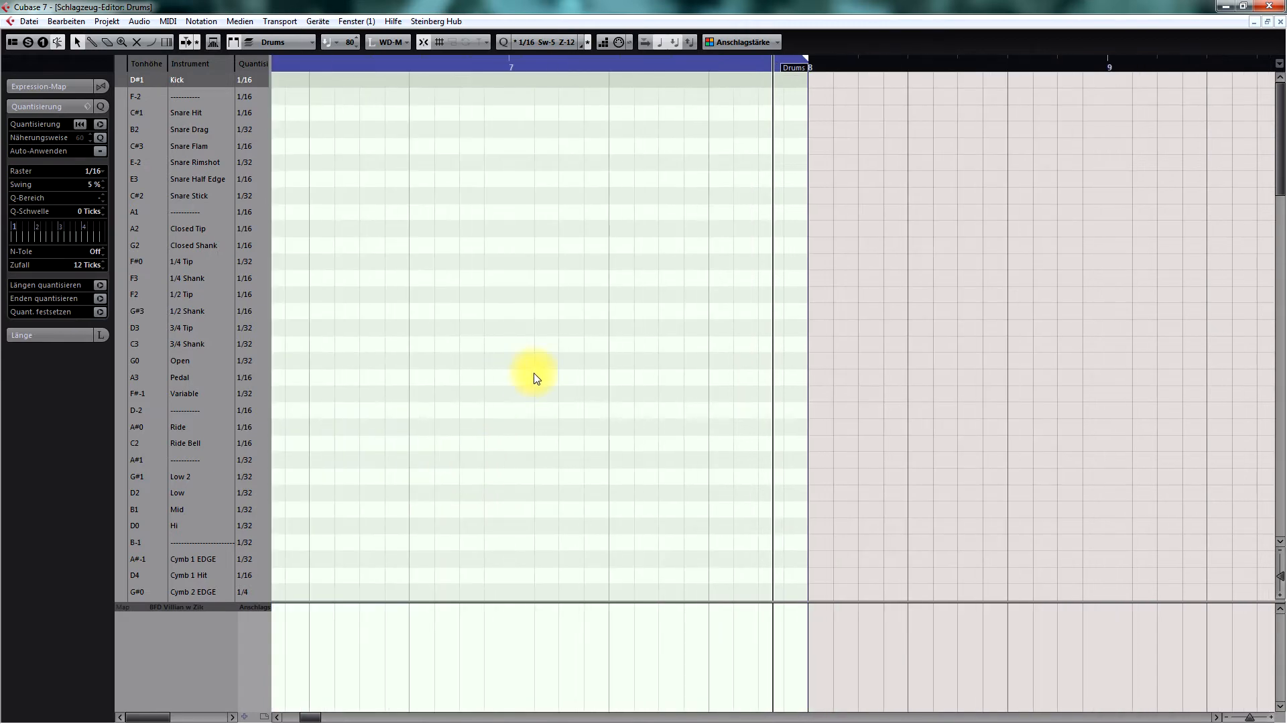
key("KP_Subtract")
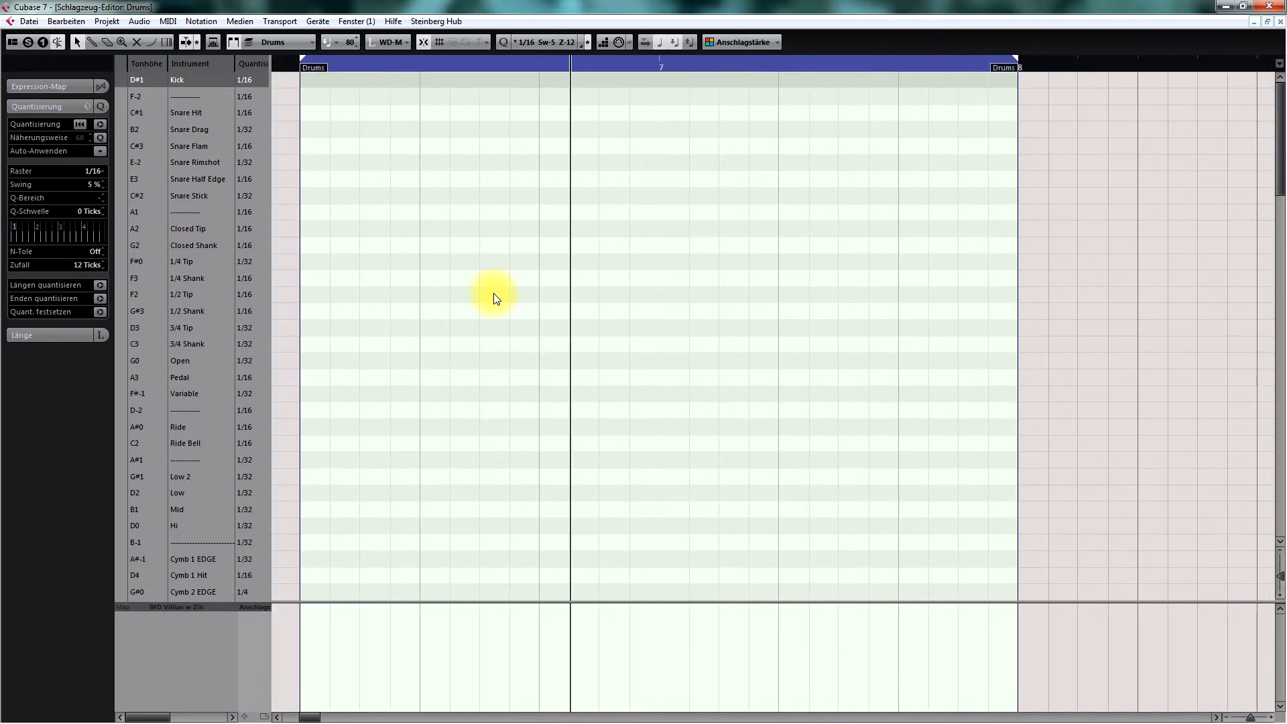
key("space")
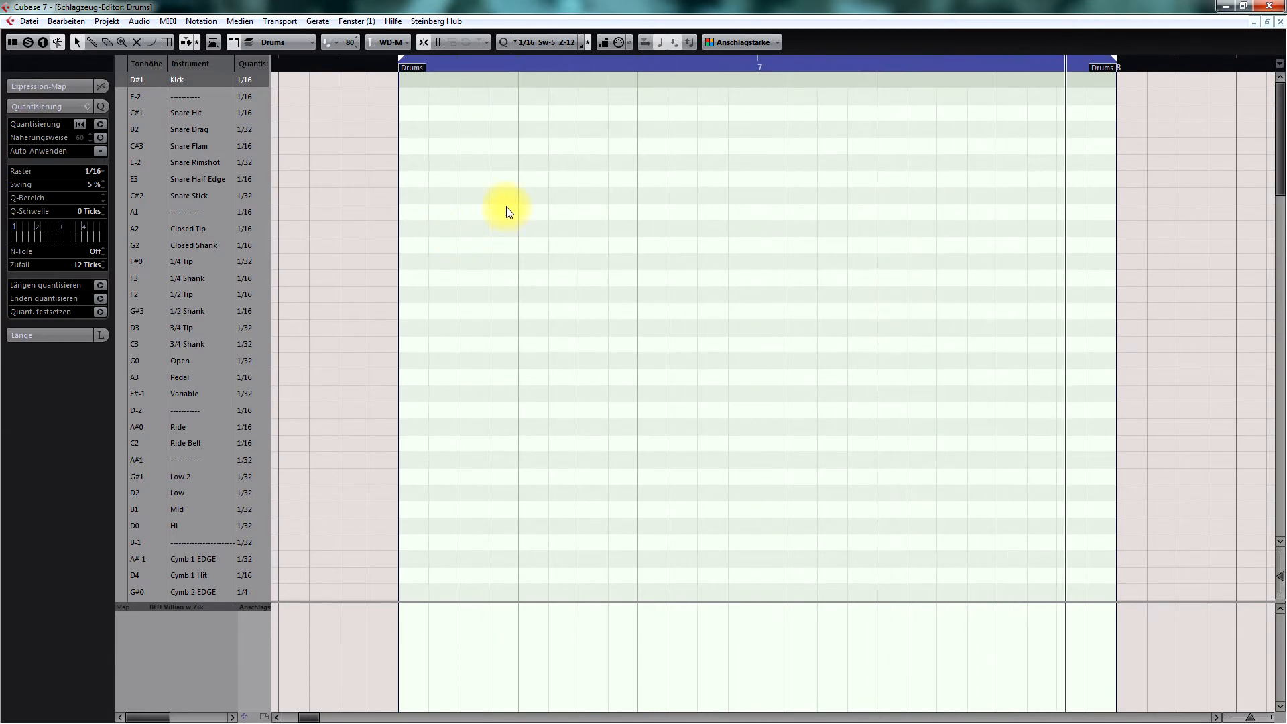
key("8")
left_click(399, 79)
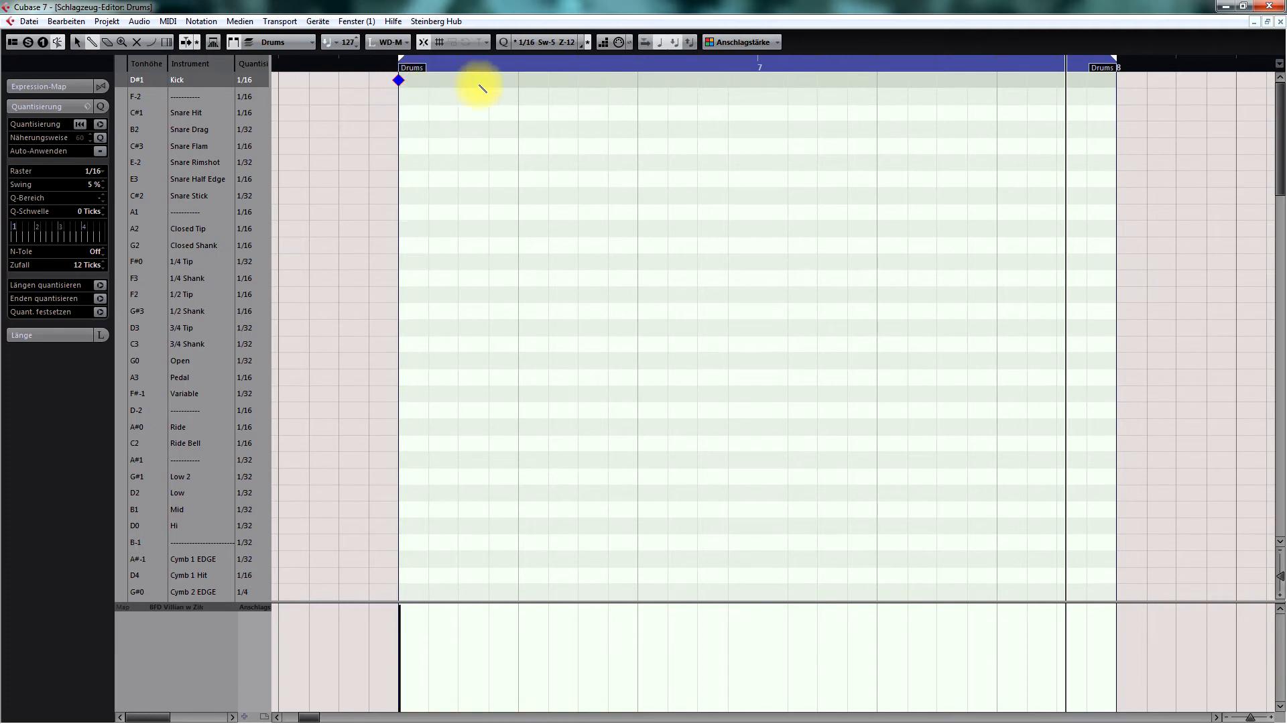
left_click(488, 80)
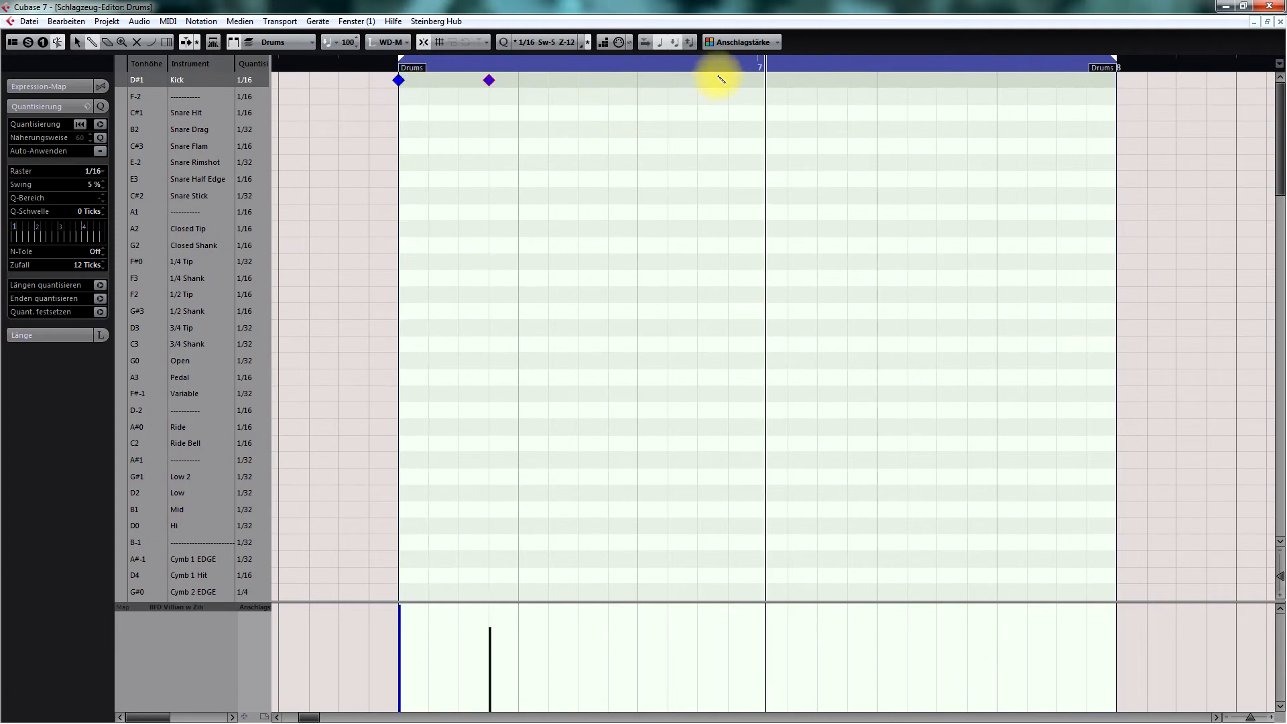
left_click(758, 80)
left_click(848, 79)
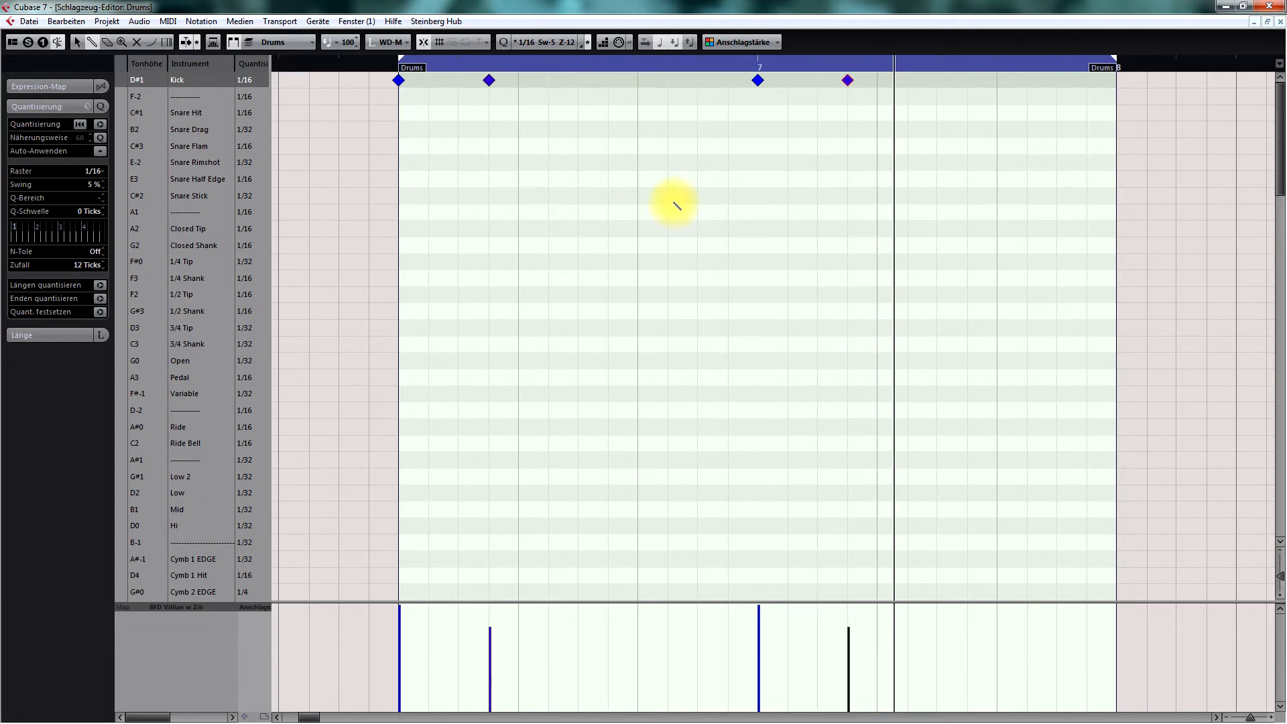
Inspect the kit loaded in the BFD2 instrument, select its Rogers snare, and close the instrument windows.
key("F11")
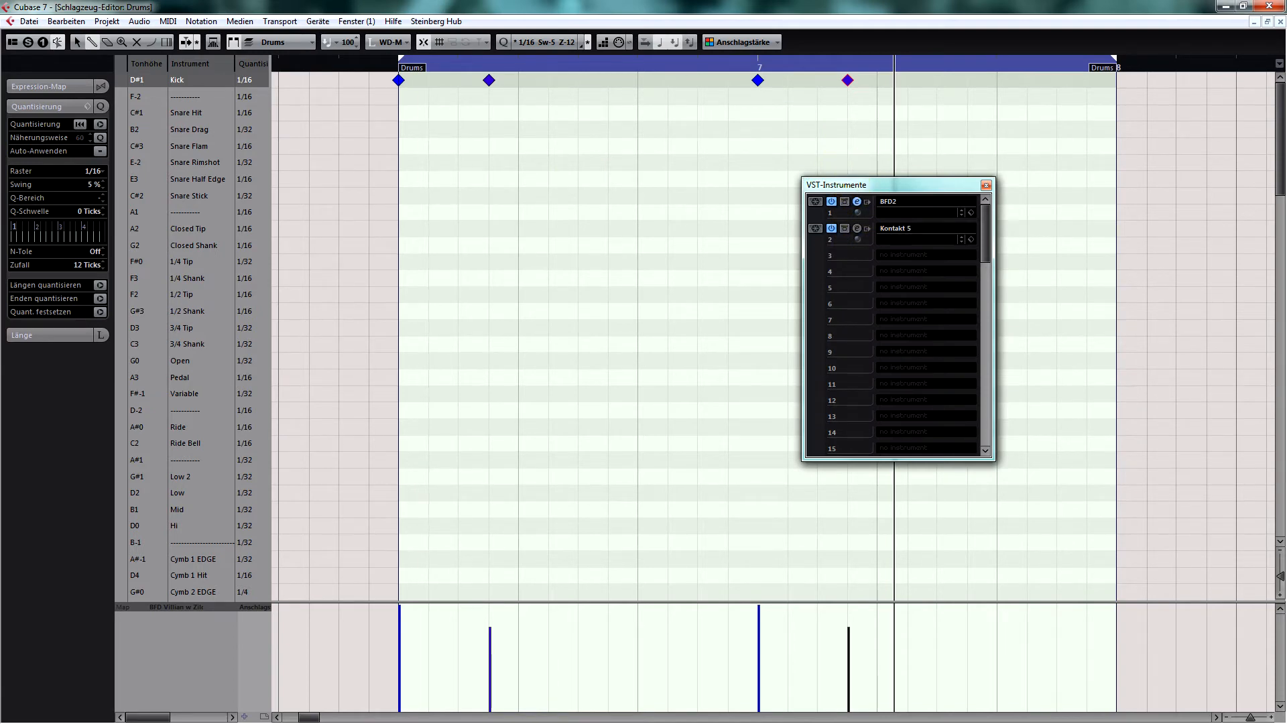
left_click_drag(711, 36, 741, 116)
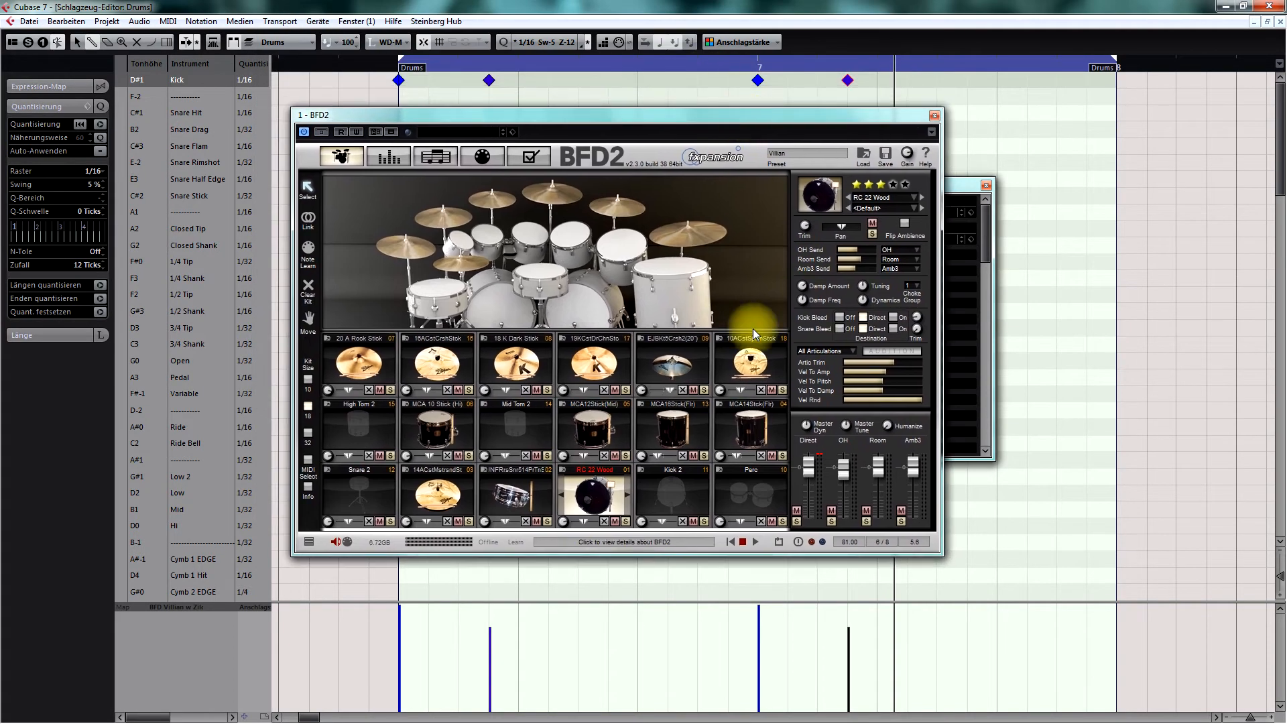
left_click(528, 499)
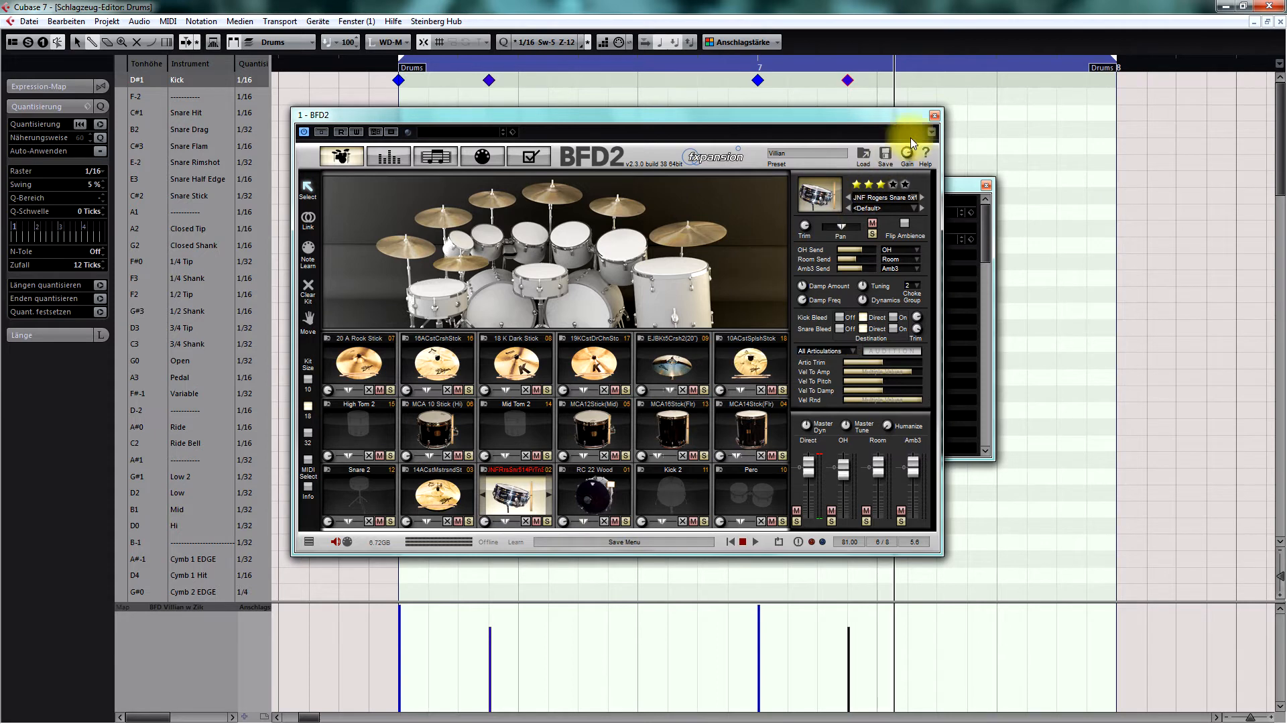
left_click(934, 118)
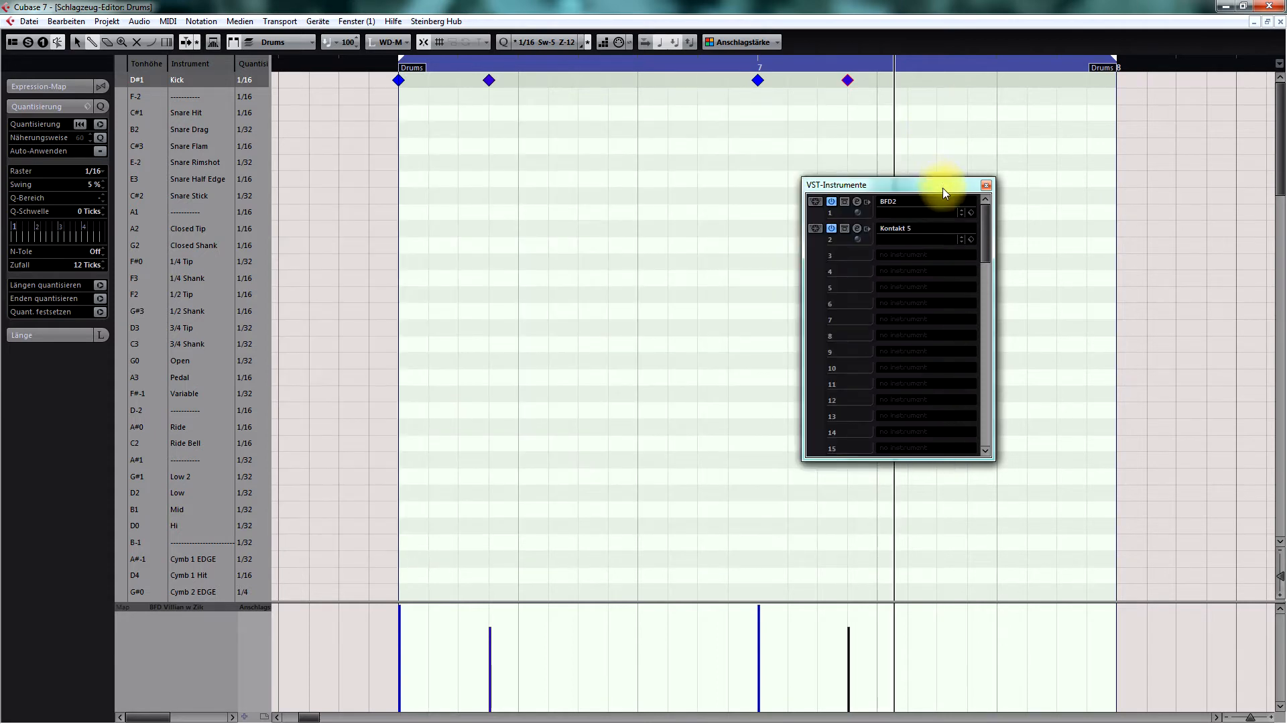
left_click(985, 189)
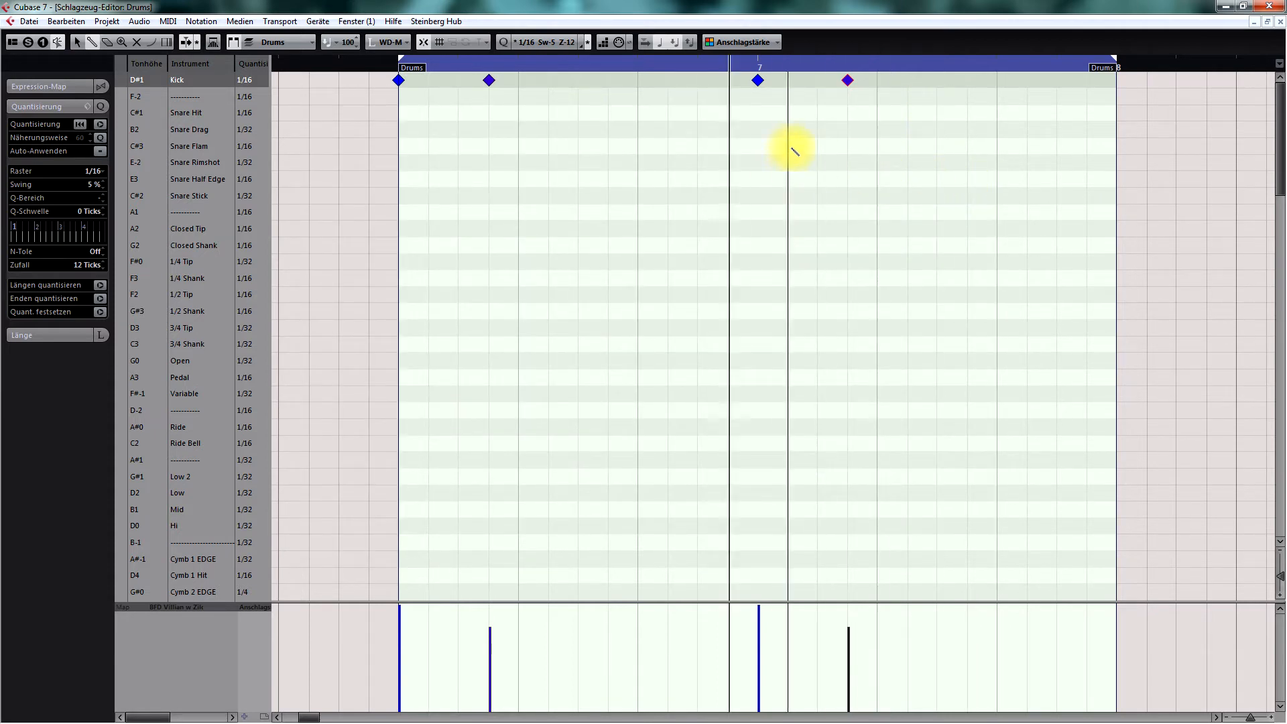
Try a Kick note on the tenth sixteenth of bar 6, and remove it again.
left_click(675, 78)
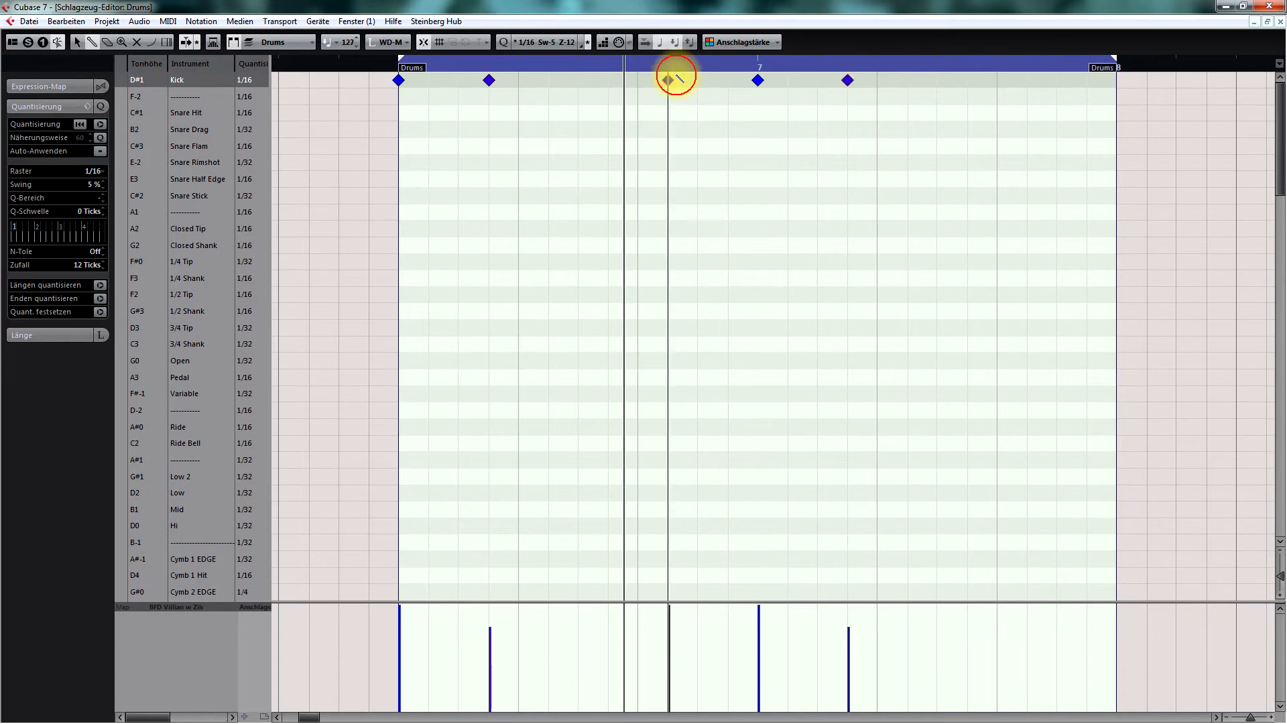
left_click(674, 79)
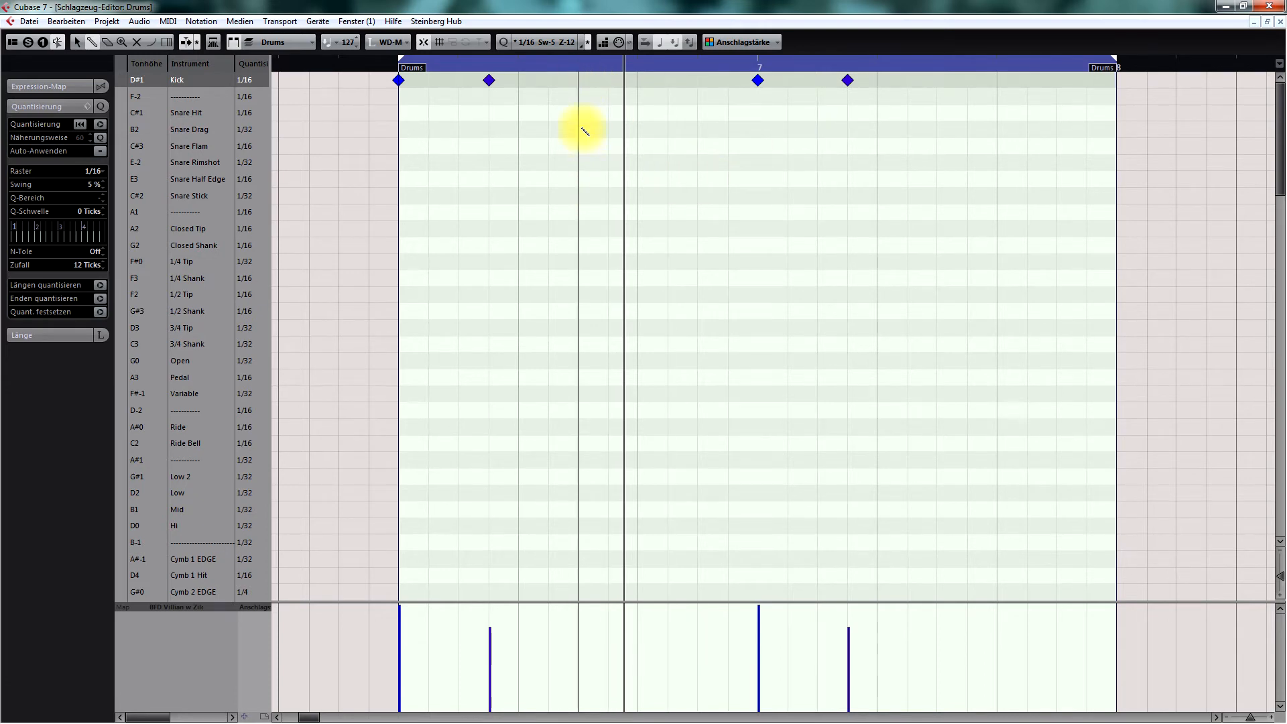
Step through the quantize presets up to 1/64 Punktiert.
key("alt+Down")
key("alt+Down")
key("alt+Down")
key("alt+Down")
key("alt+Down")
key("alt+Down")
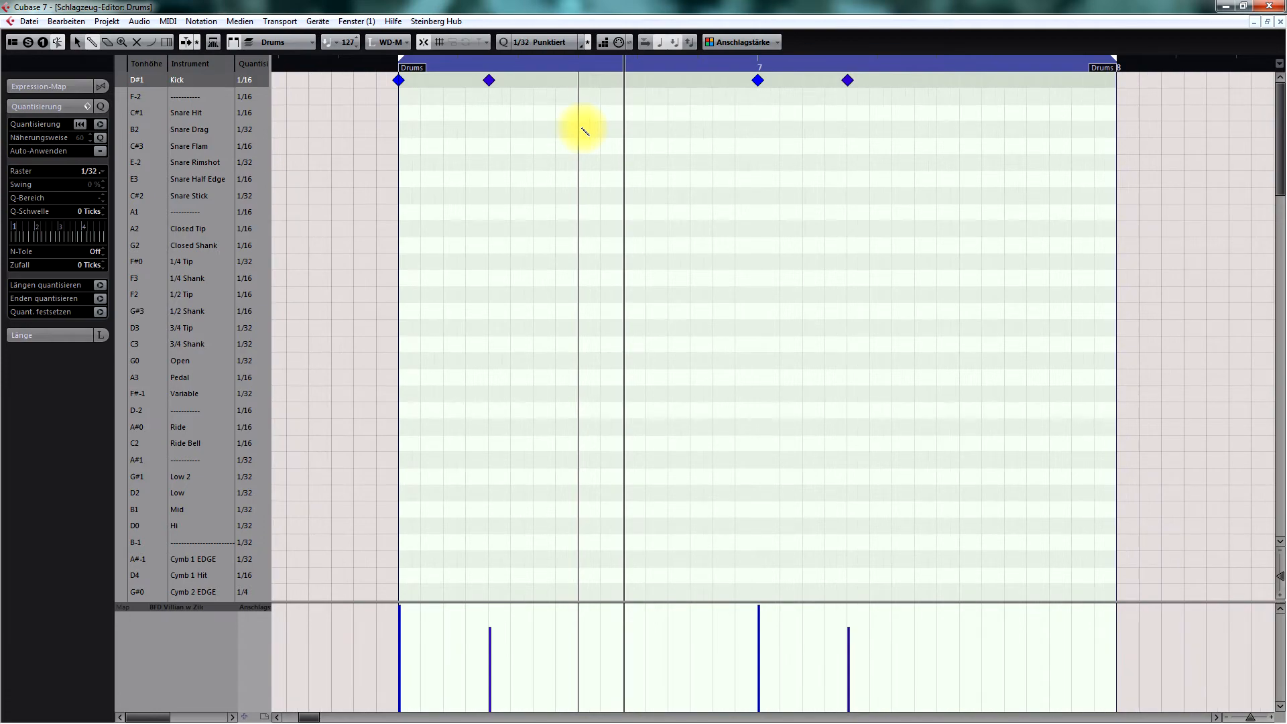
key("alt+Down")
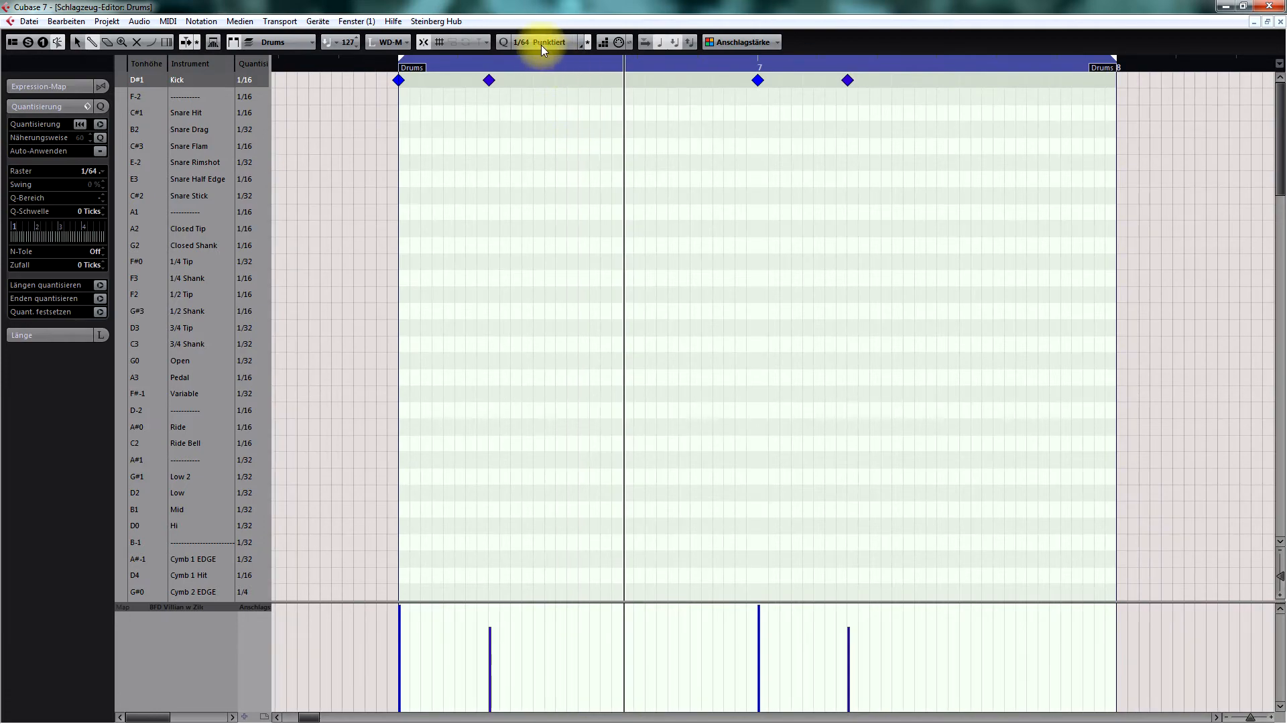
Run through the straight quantize note values and settle on 1/16 without swing.
key("1")
key("2")
key("3")
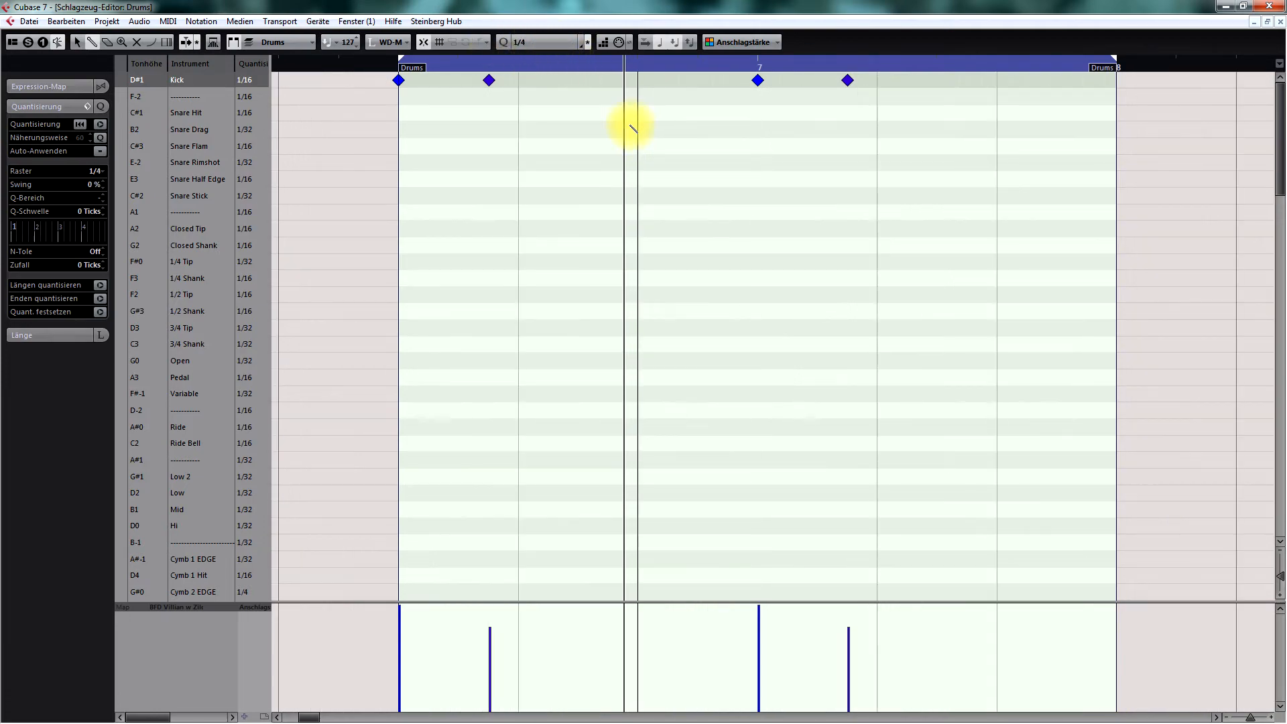
key("4")
key("5")
key("6")
key("7")
key("8")
key("7")
key("6")
key("5")
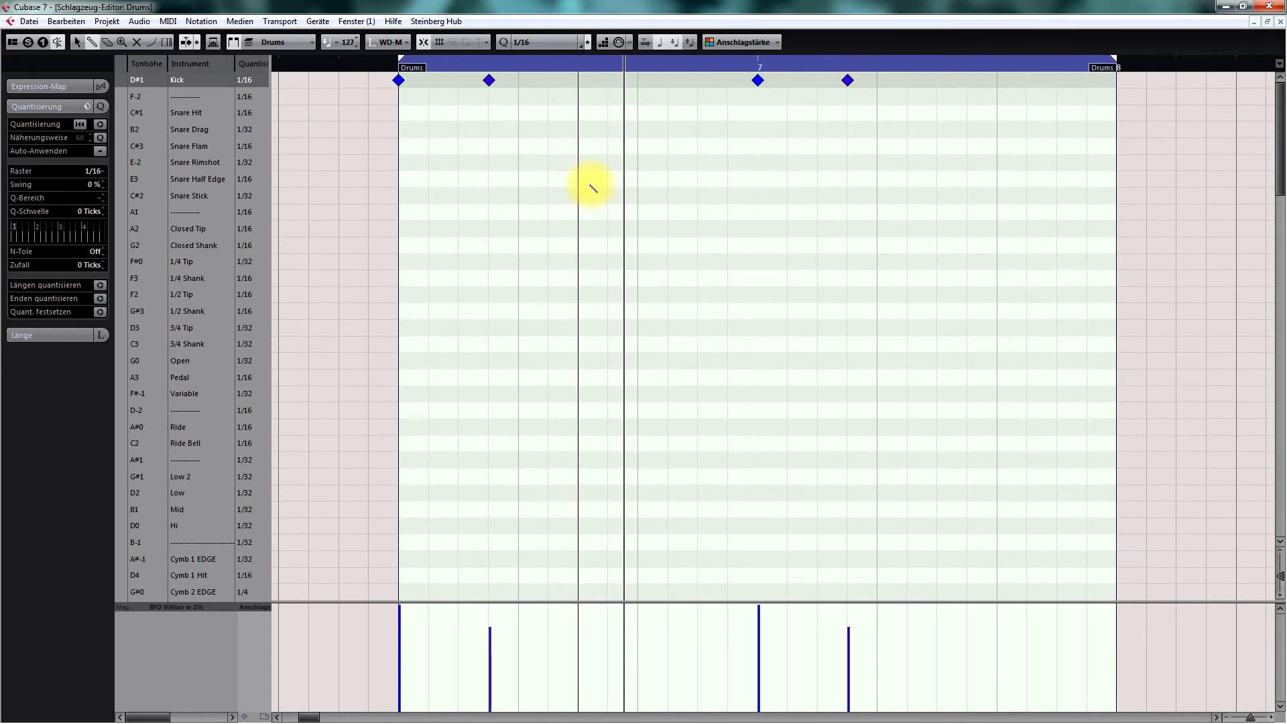
Try the triplet versions of the quantize values, including 1/16 and 1/2 Triolisch, and return to straight 1/16.
key("t")
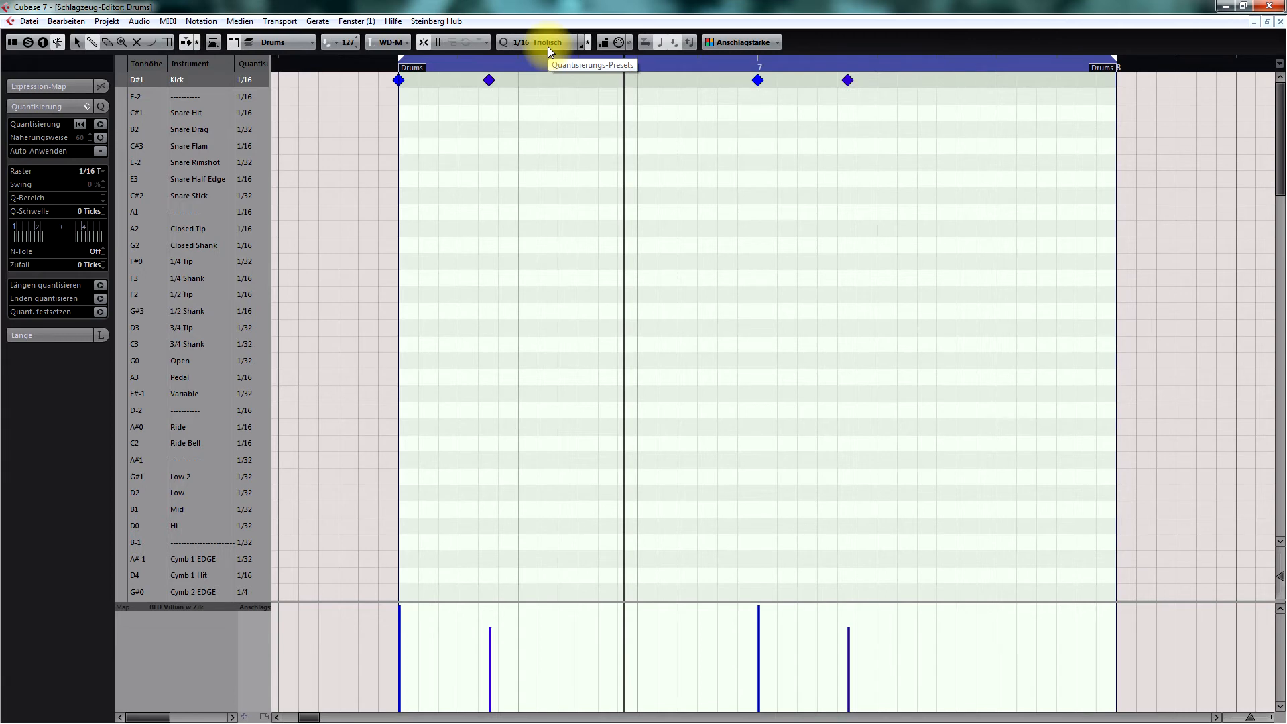
key("t")
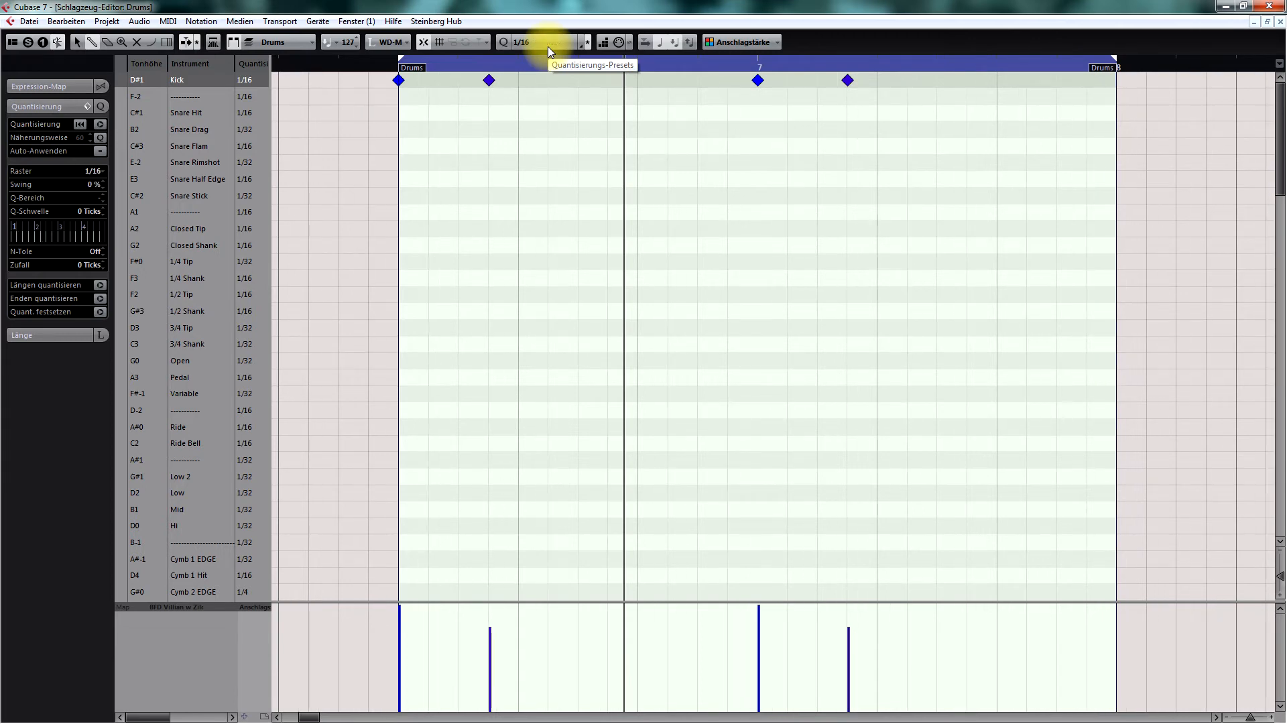
scroll(548, 46, "down", 5)
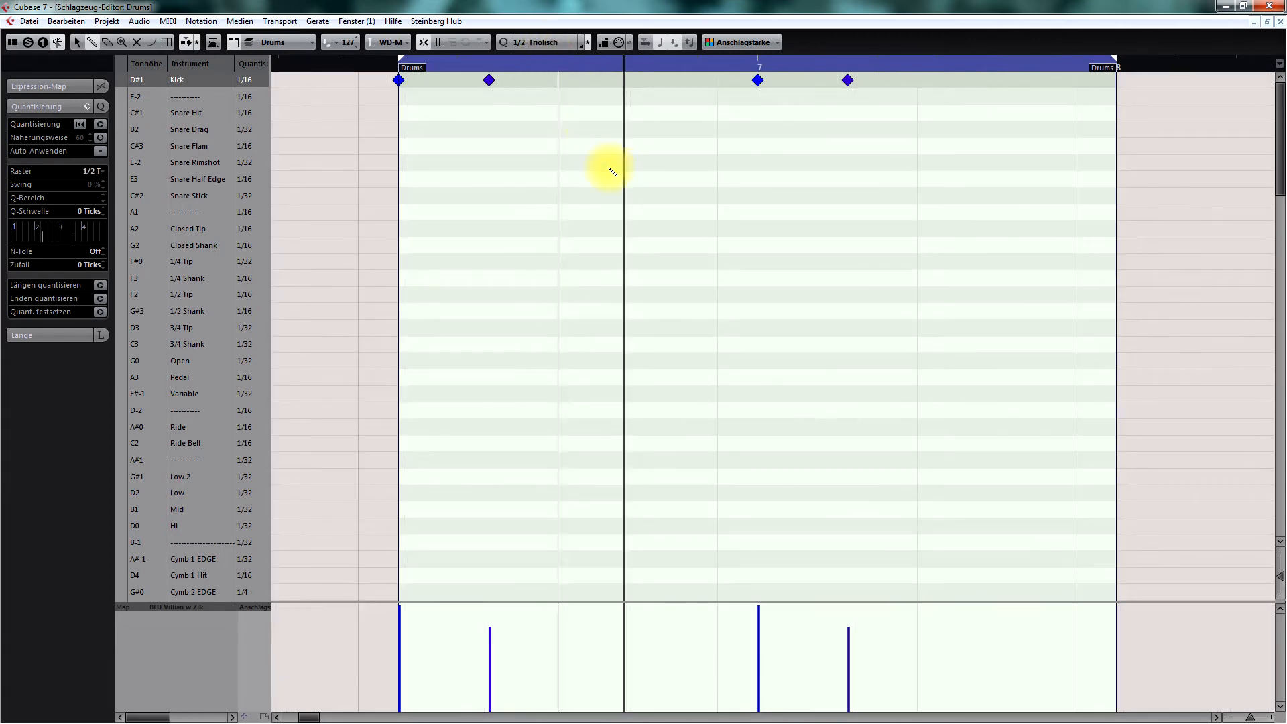
key("alt+5")
key("t")
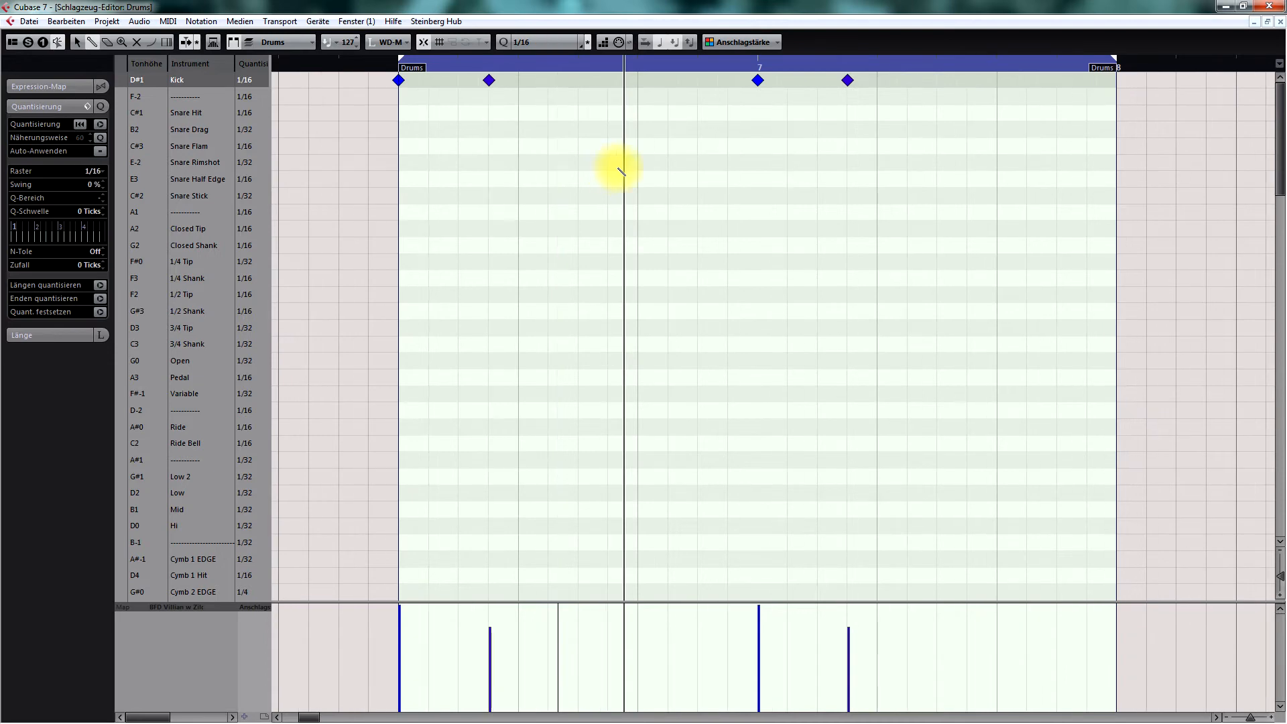
Add Snare Hit notes on the seventh and tenth sixteenths of bars 6 and 7, at velocities 127 and 100.
key("KP_Subtract")
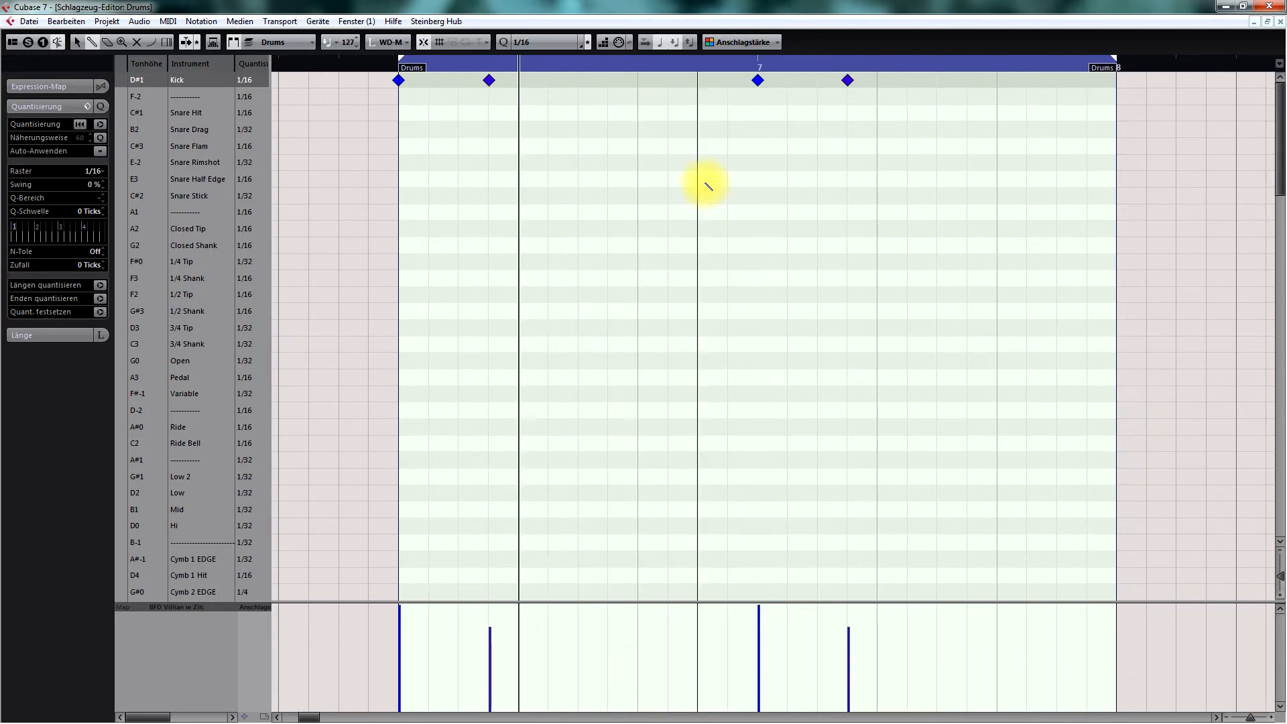
left_click(579, 113)
left_click(668, 114)
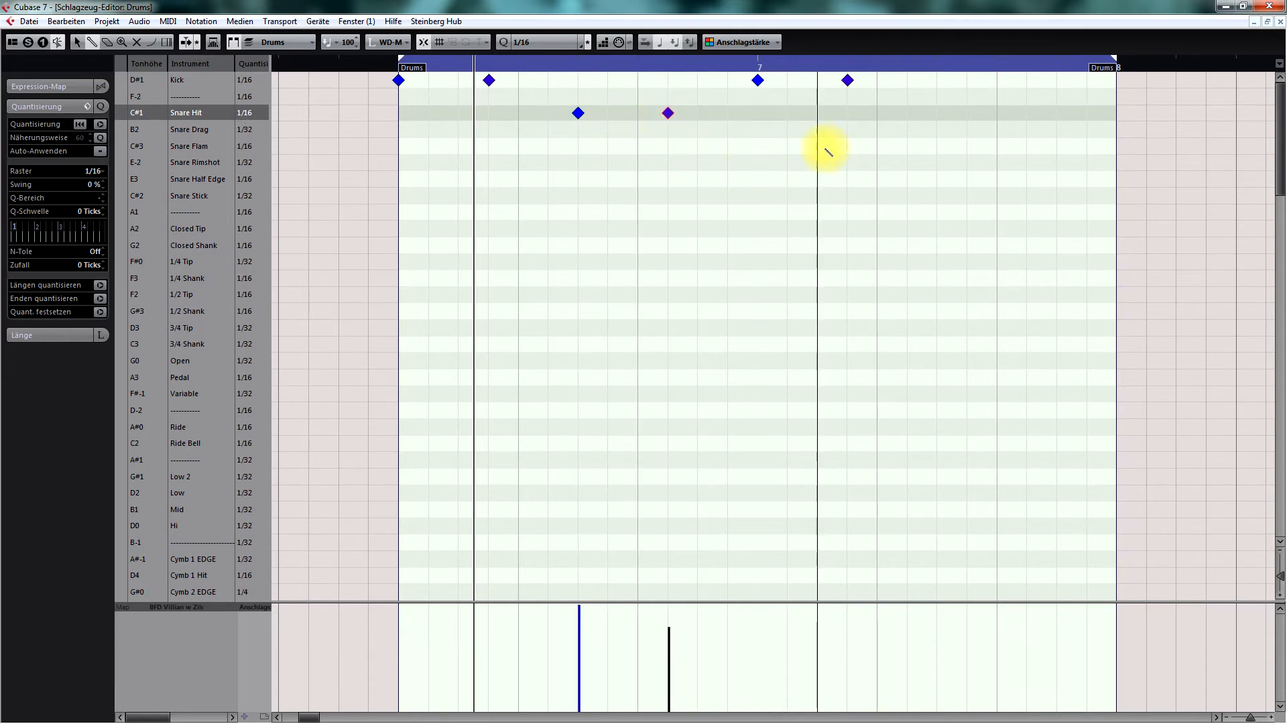
left_click(936, 112)
left_click(1026, 113)
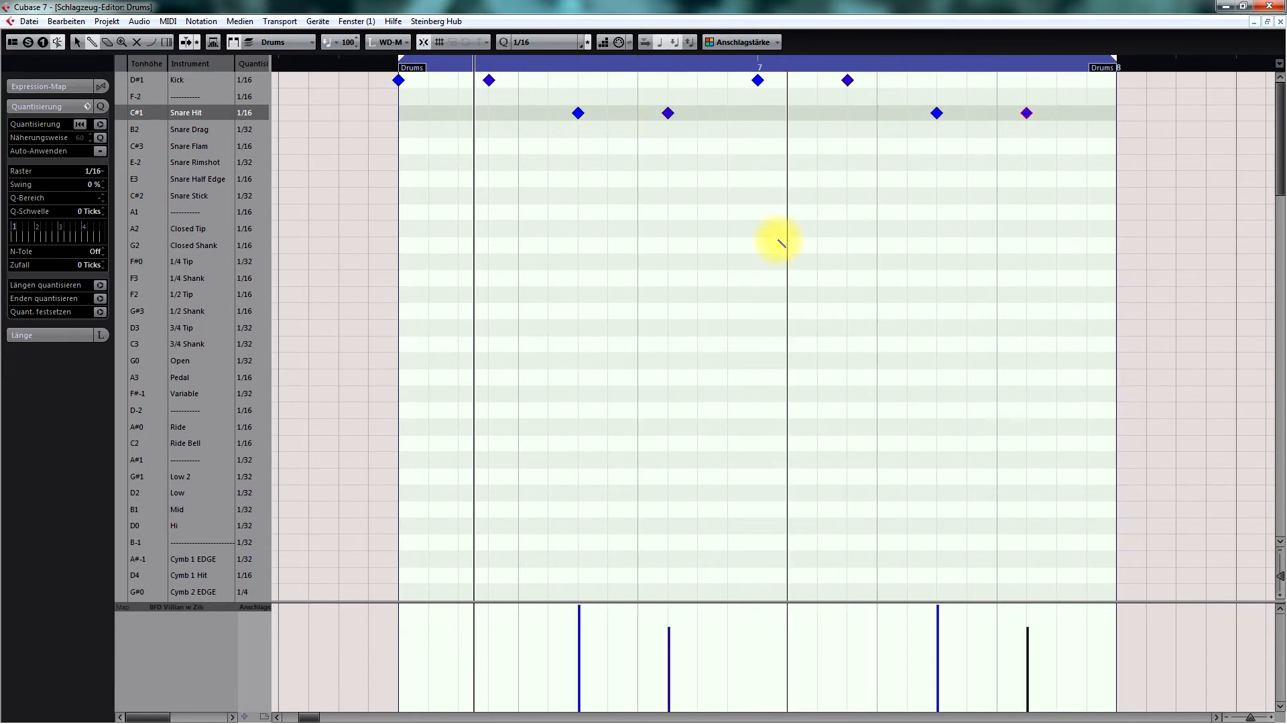
Play back the kick and snare pattern, and return to the project window.
key("space")
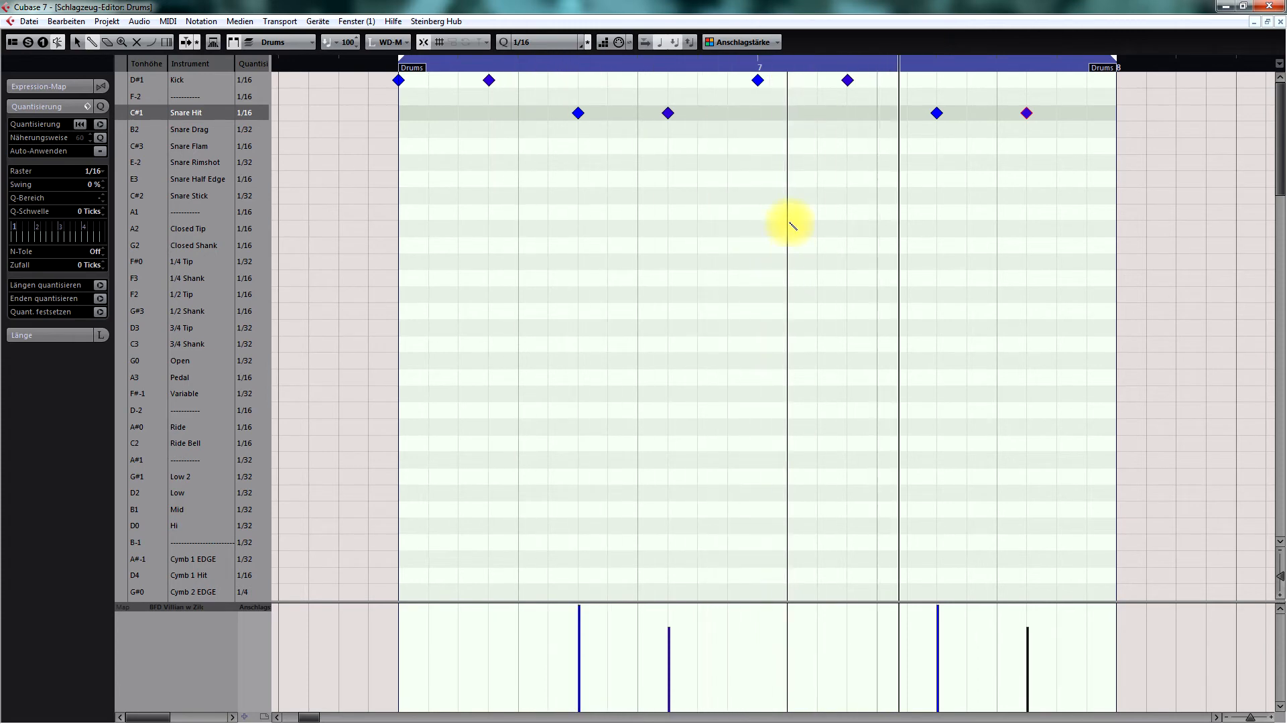
key("KP_Subtract")
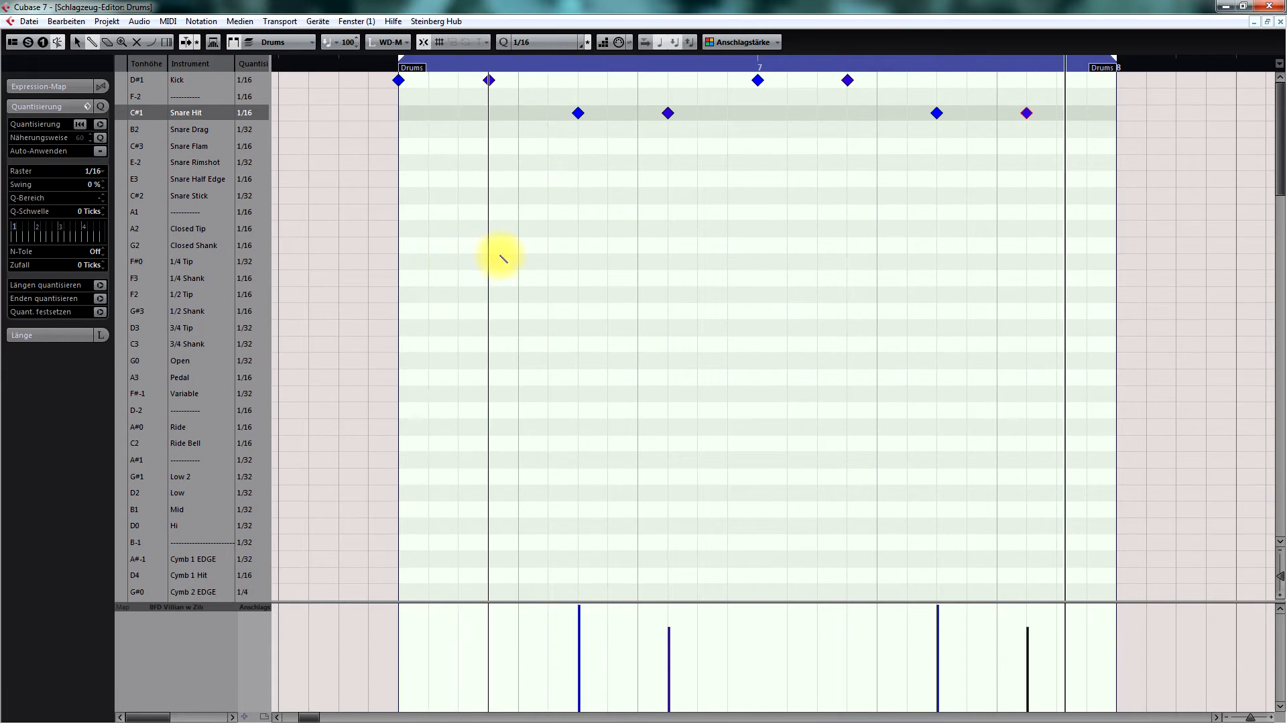
key("Return")
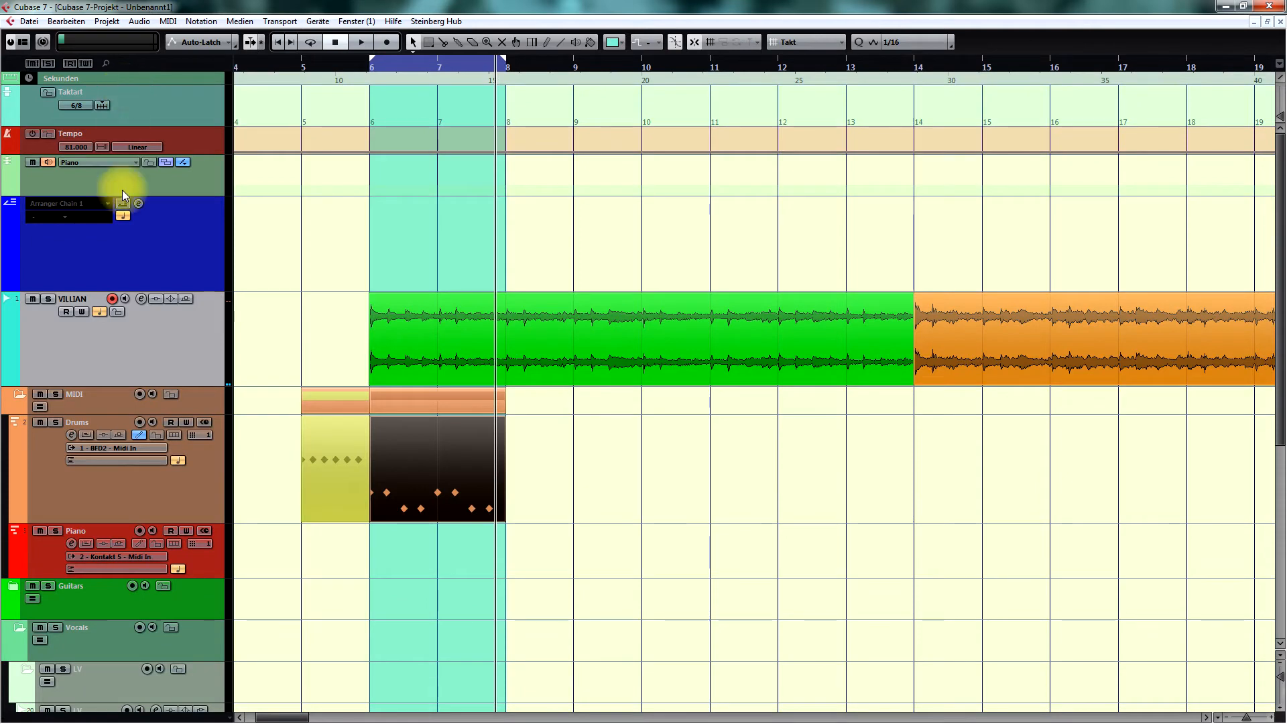
Play the VILLIAN audio track in solo from bar 6, and take it out of solo again.
left_click(47, 298)
key("KP_Subtract")
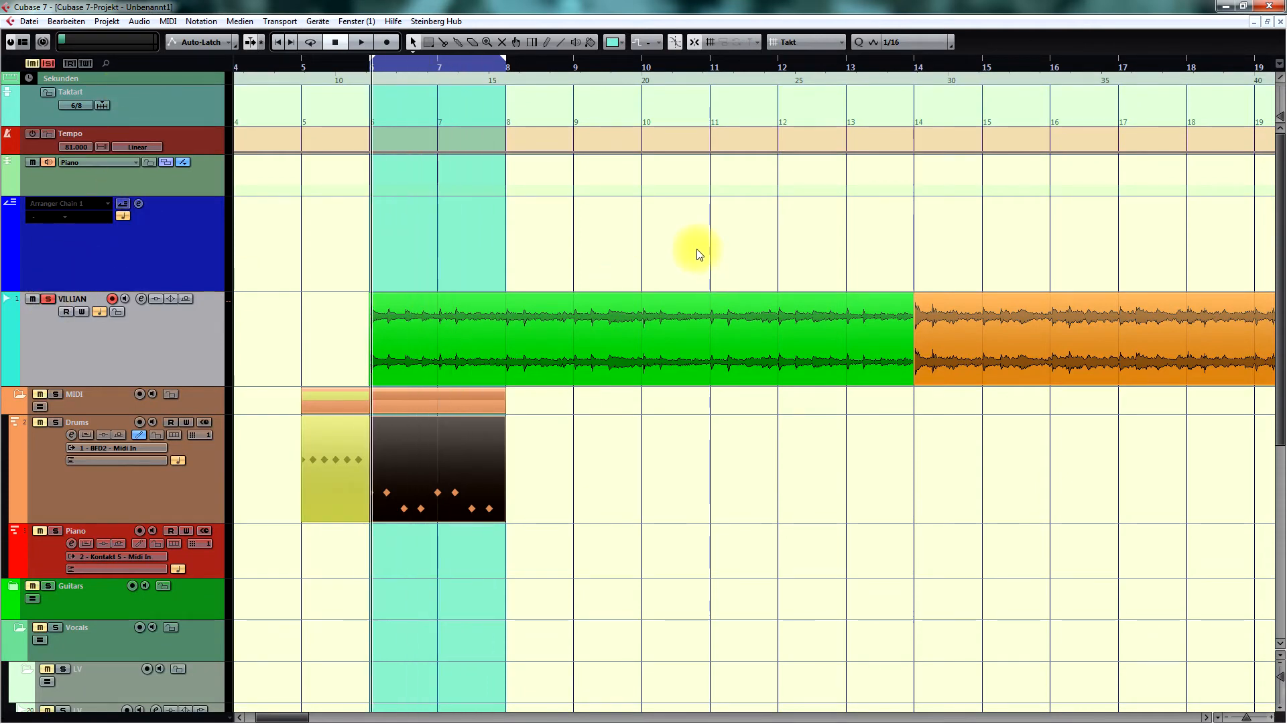
key("space")
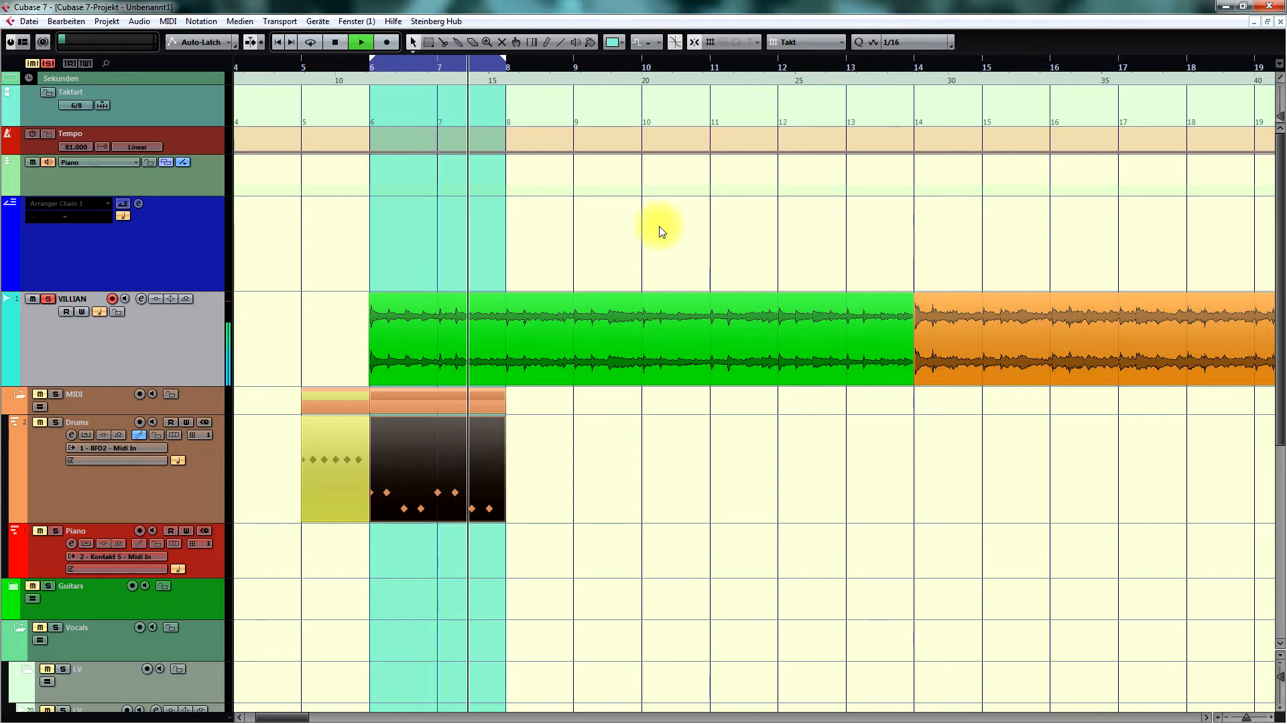
key("space")
left_click(554, 371)
left_click(469, 465)
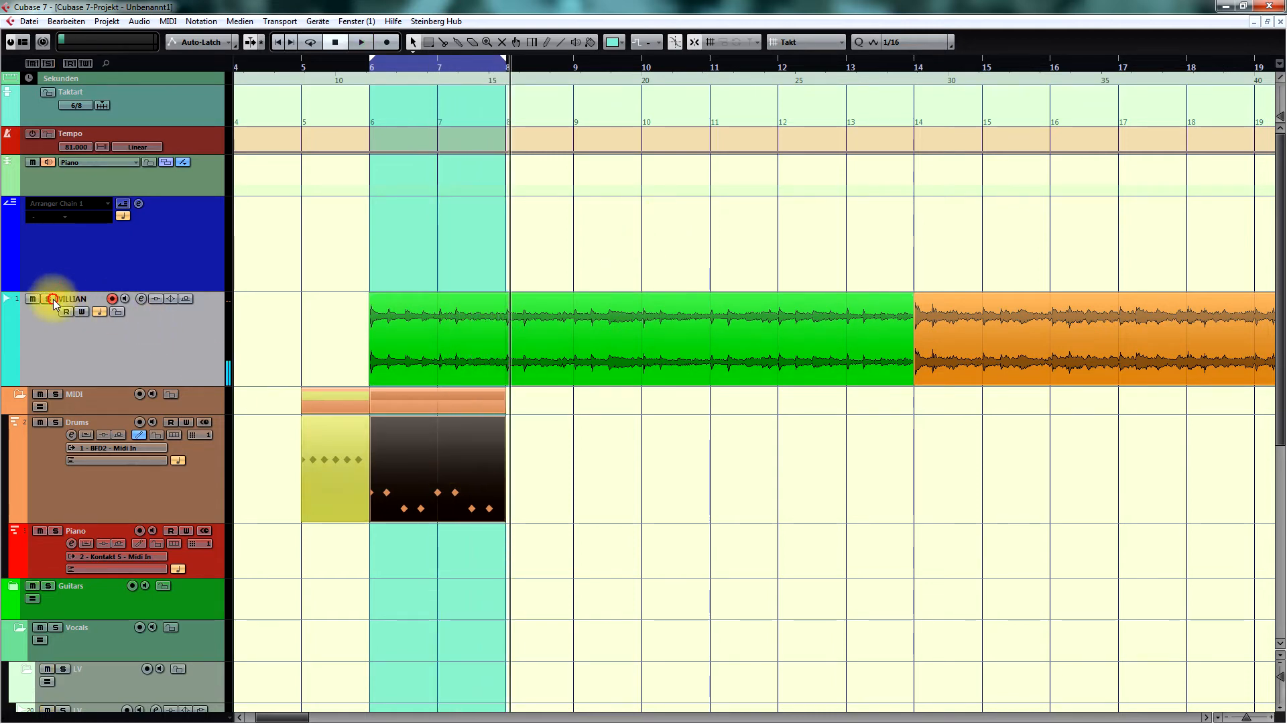
Open the Drums part covering bars 6 and 7 in the drum editor.
double_click(432, 468)
left_click(461, 460)
left_click(467, 460)
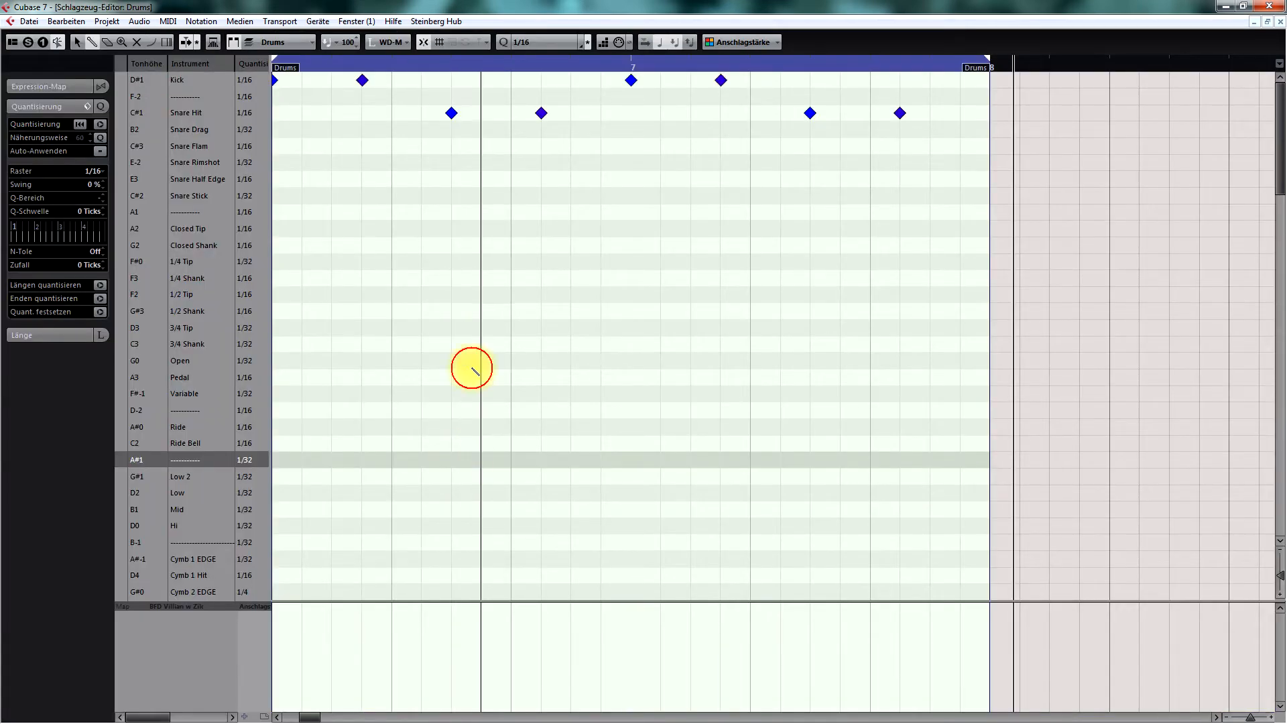
scroll(460, 310, "left", 2)
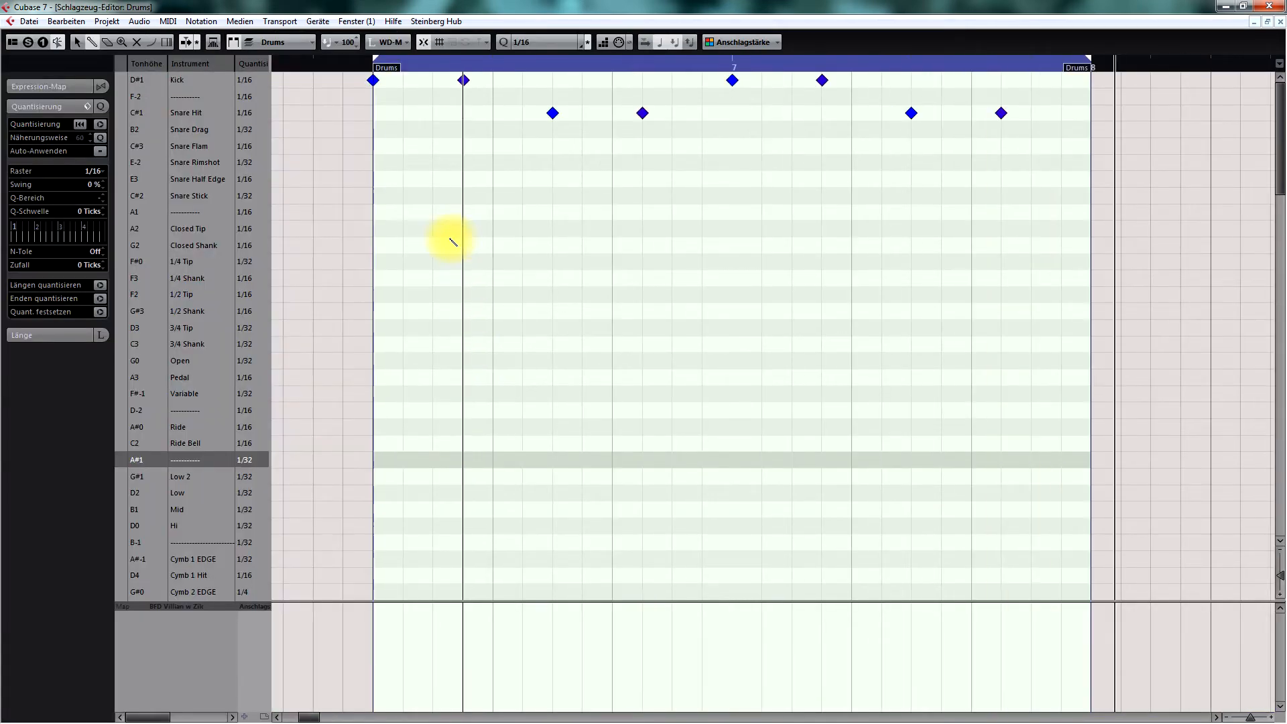
Try Closed Shank notes on the second and third sixteenths of bar 6 at different insert velocities, and remove them.
left_click(404, 242)
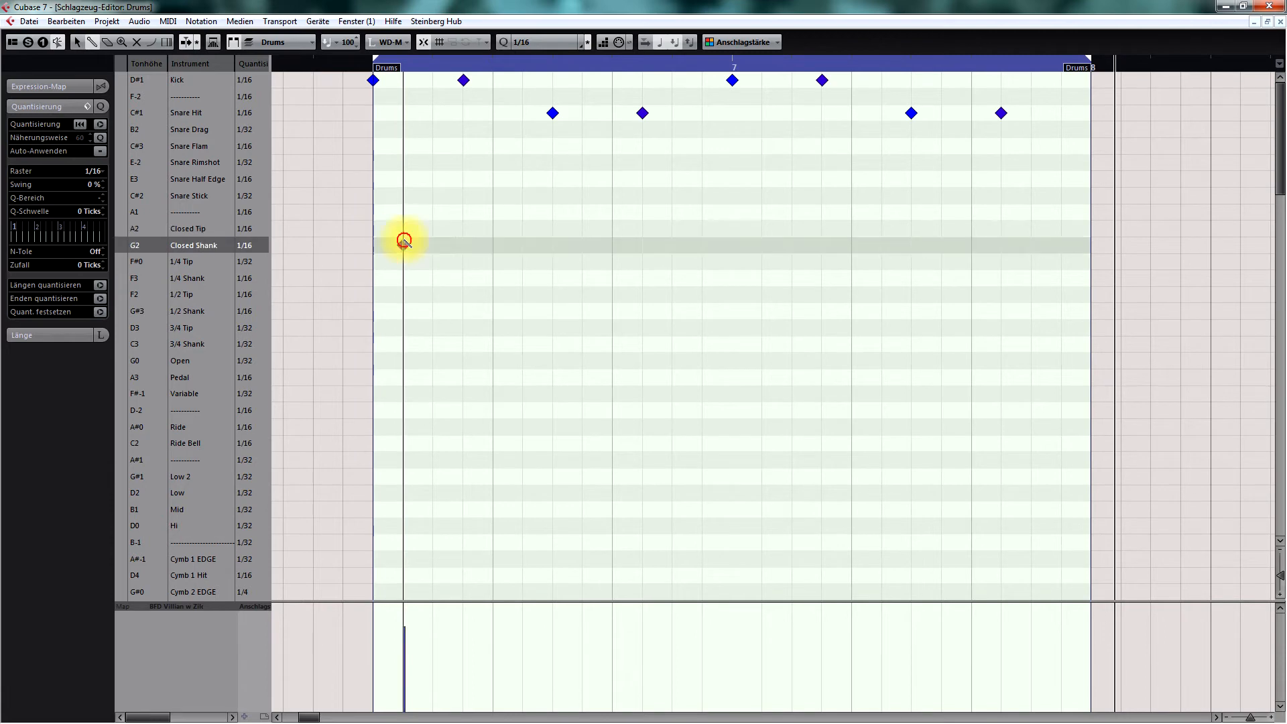
left_click(435, 245)
left_click(403, 246)
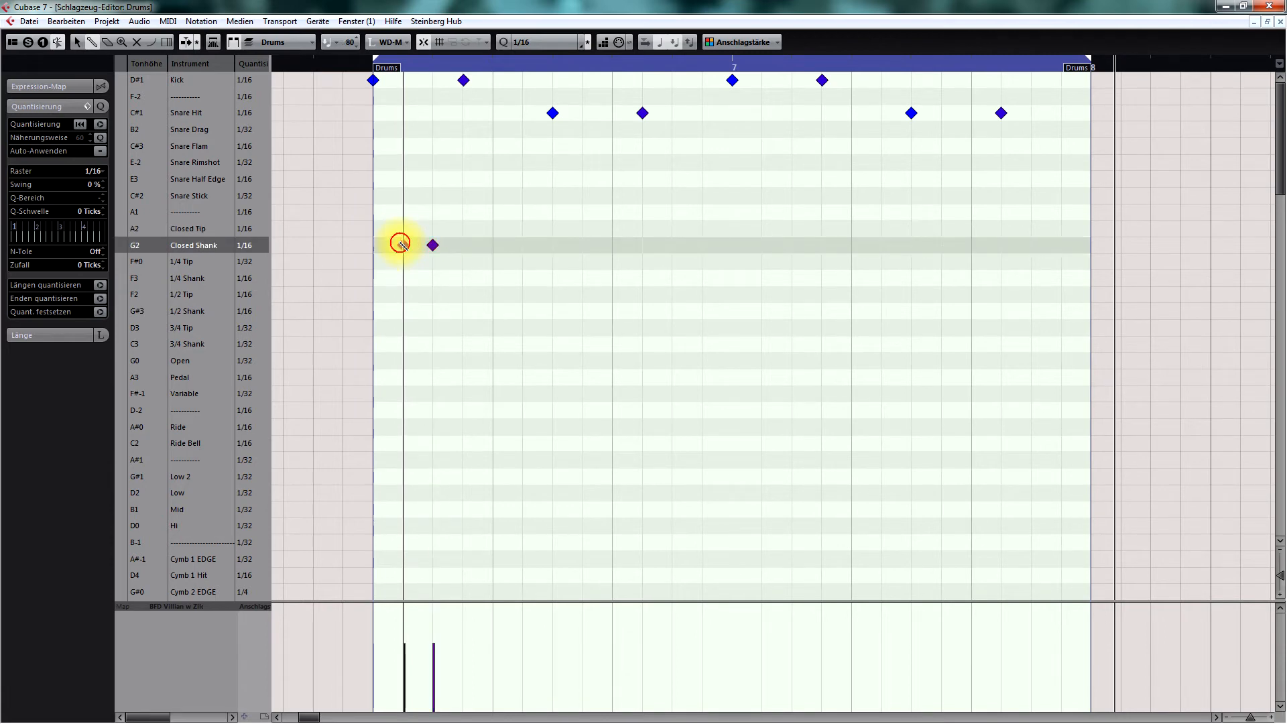
left_click(432, 245)
left_click(433, 246, "ctrl+shift")
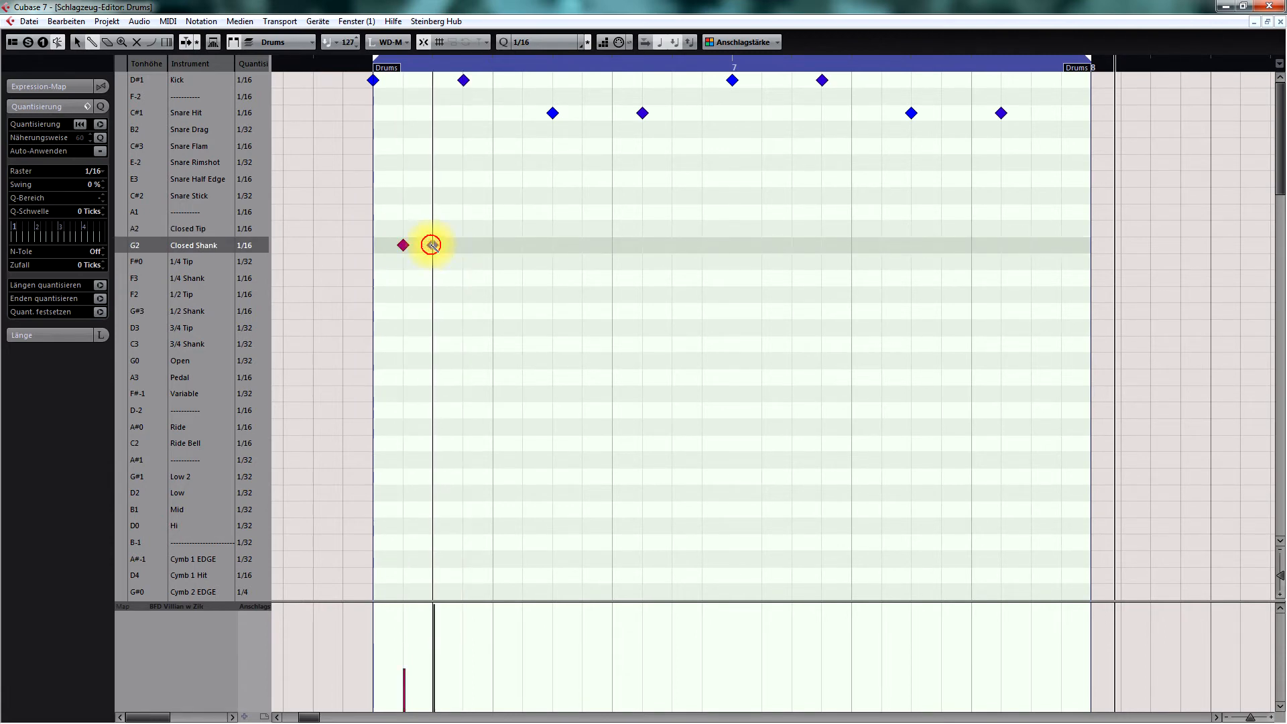
left_click(402, 248)
left_click(402, 247)
left_click(433, 246)
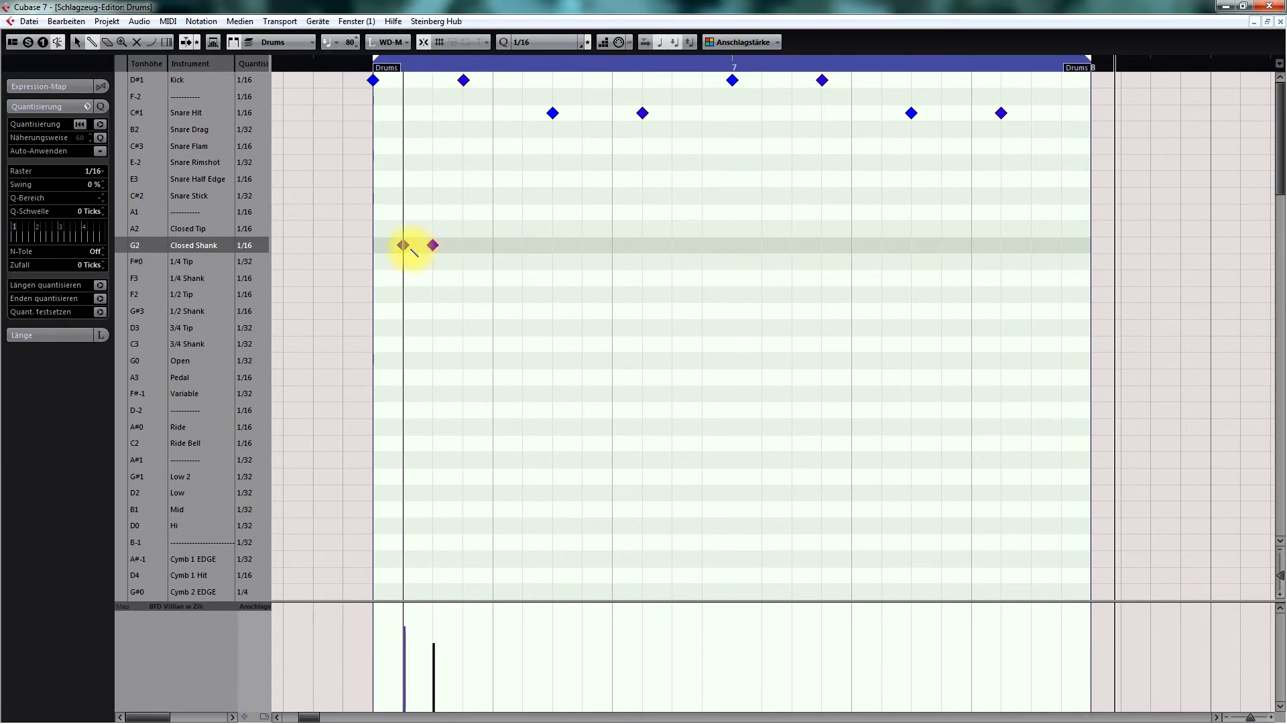
left_click(432, 245)
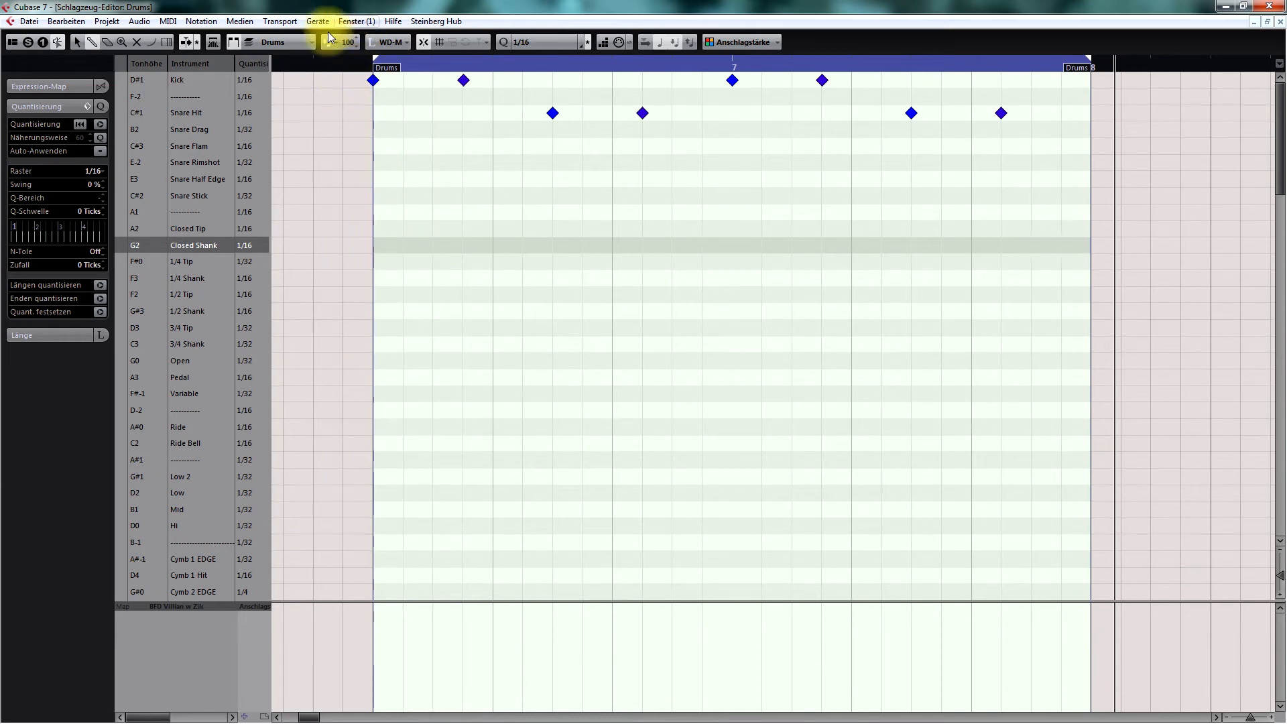
Set the insert velocity to 127 and review the five velocity levels defined for new notes.
key("5")
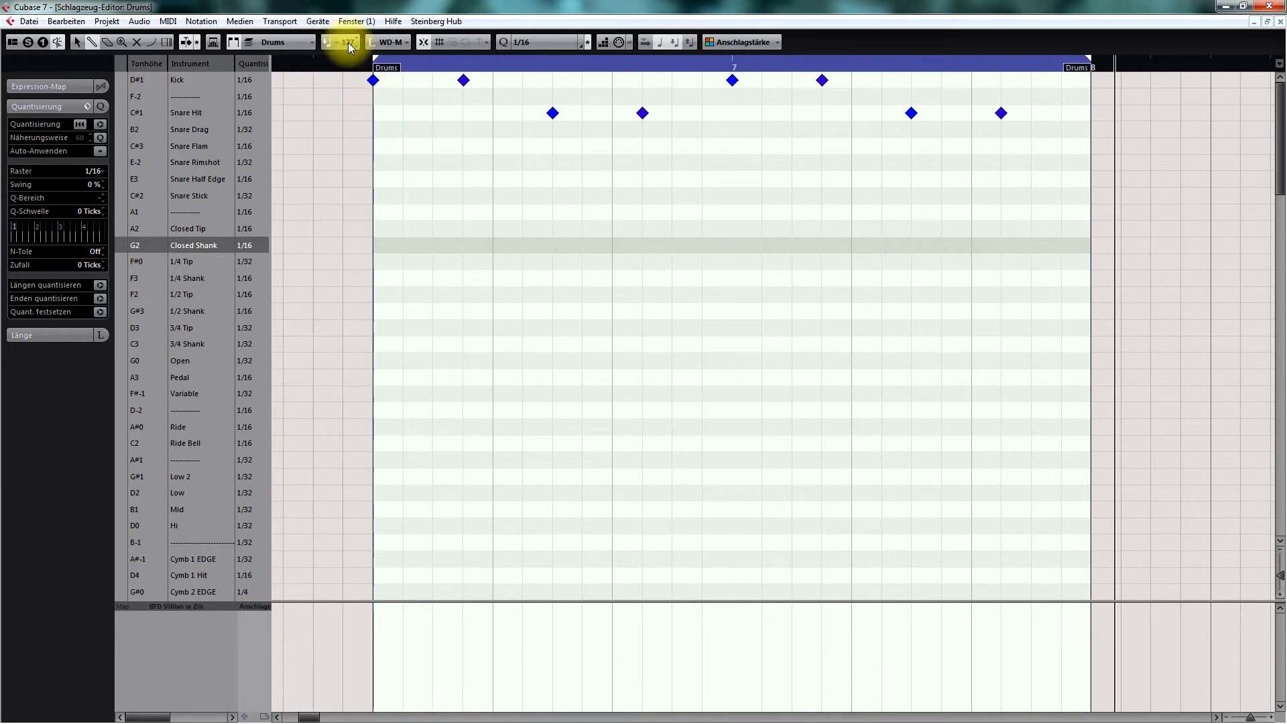
left_click(327, 42)
left_click(366, 141)
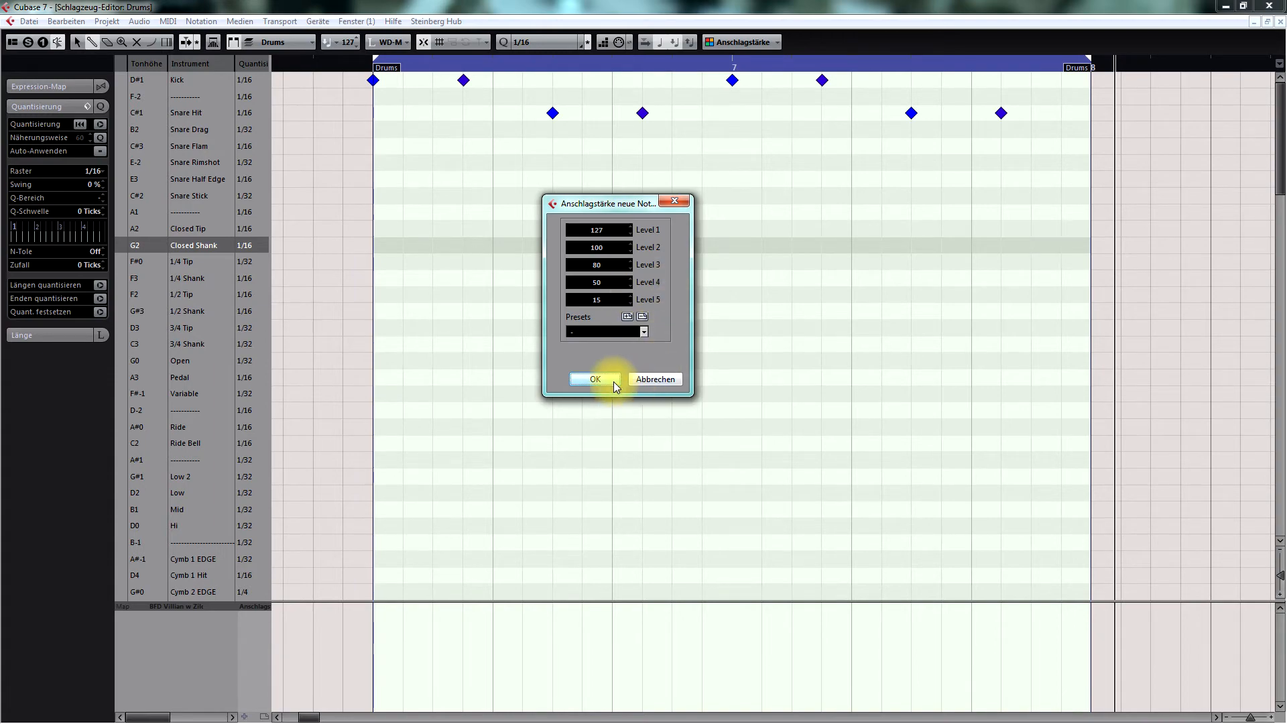
left_click(595, 380)
Examine the key commands assigned to Anschlagstärke Neu 1 to 5 in the MIDI category, and close the key command settings.
left_click(29, 21)
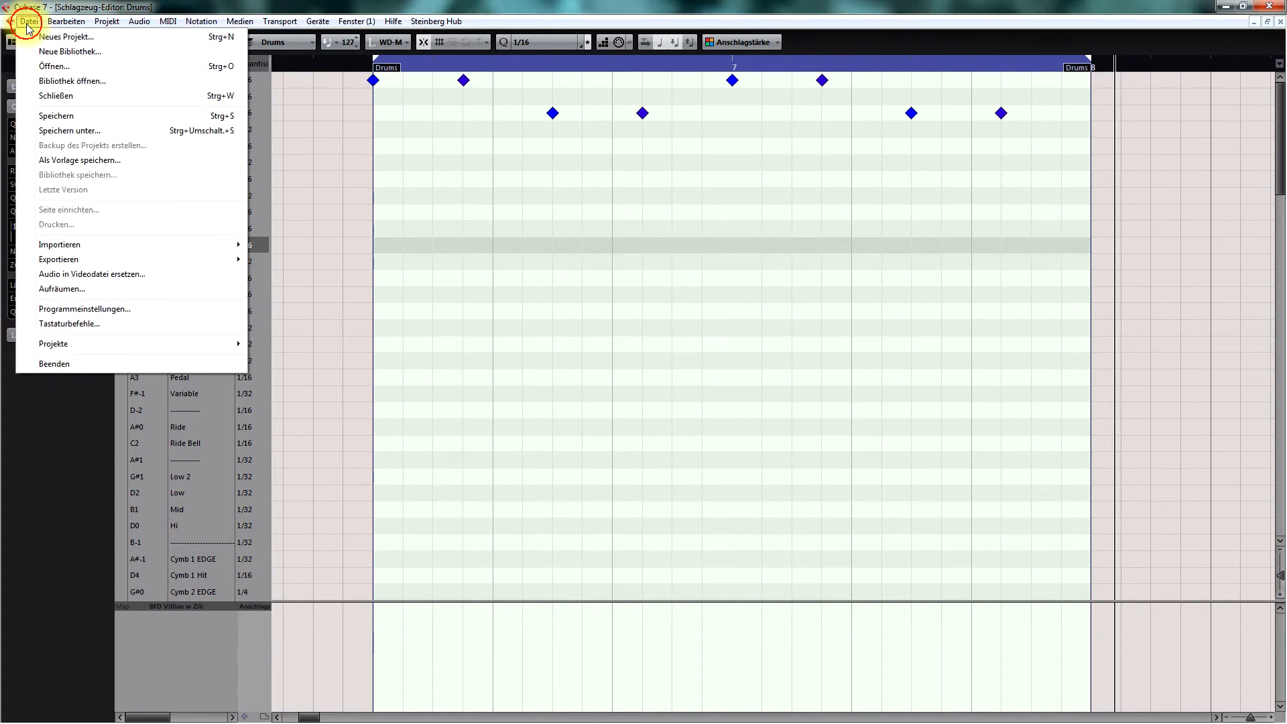
left_click(79, 325)
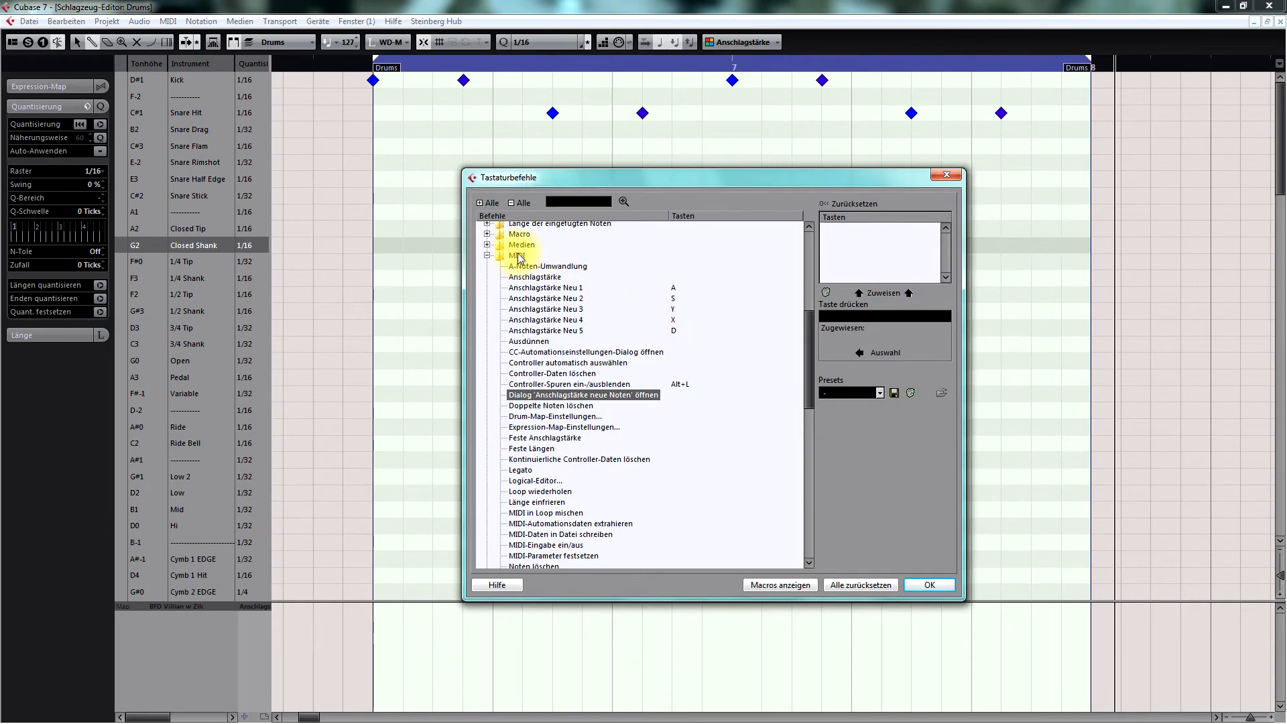
left_click(573, 288)
left_click(568, 298)
left_click(568, 320)
left_click(571, 331)
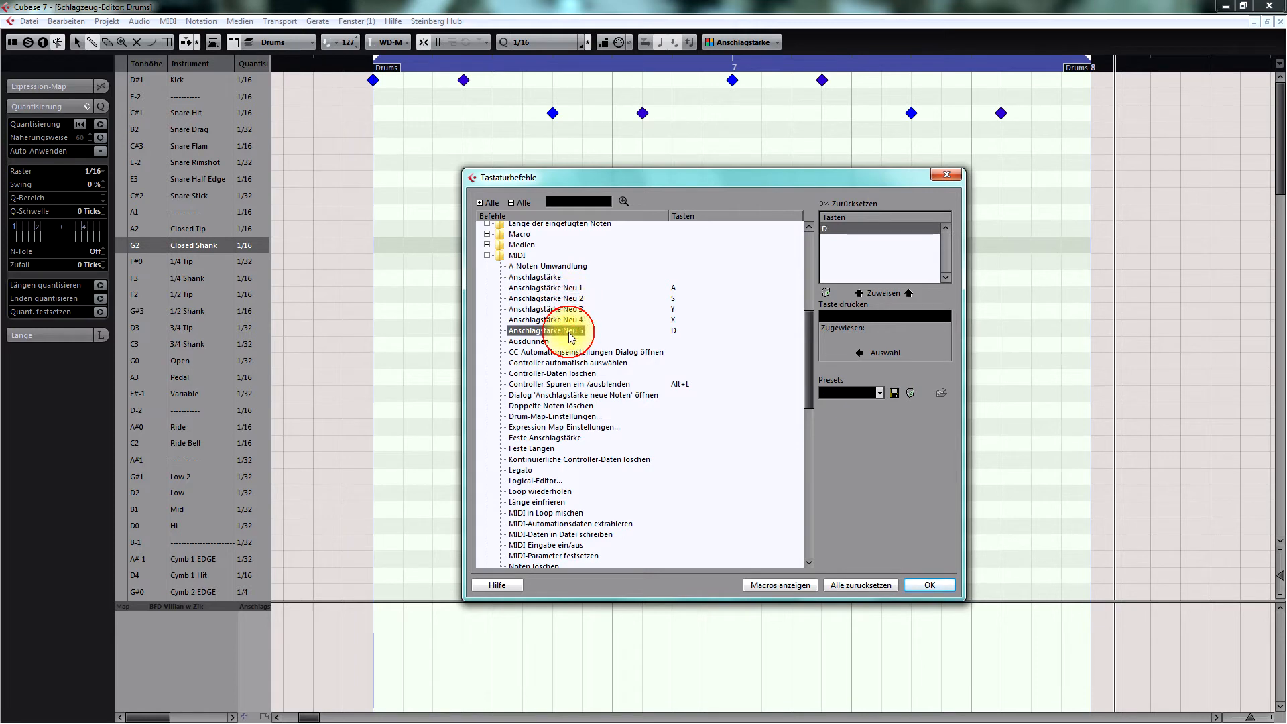
left_click(571, 288)
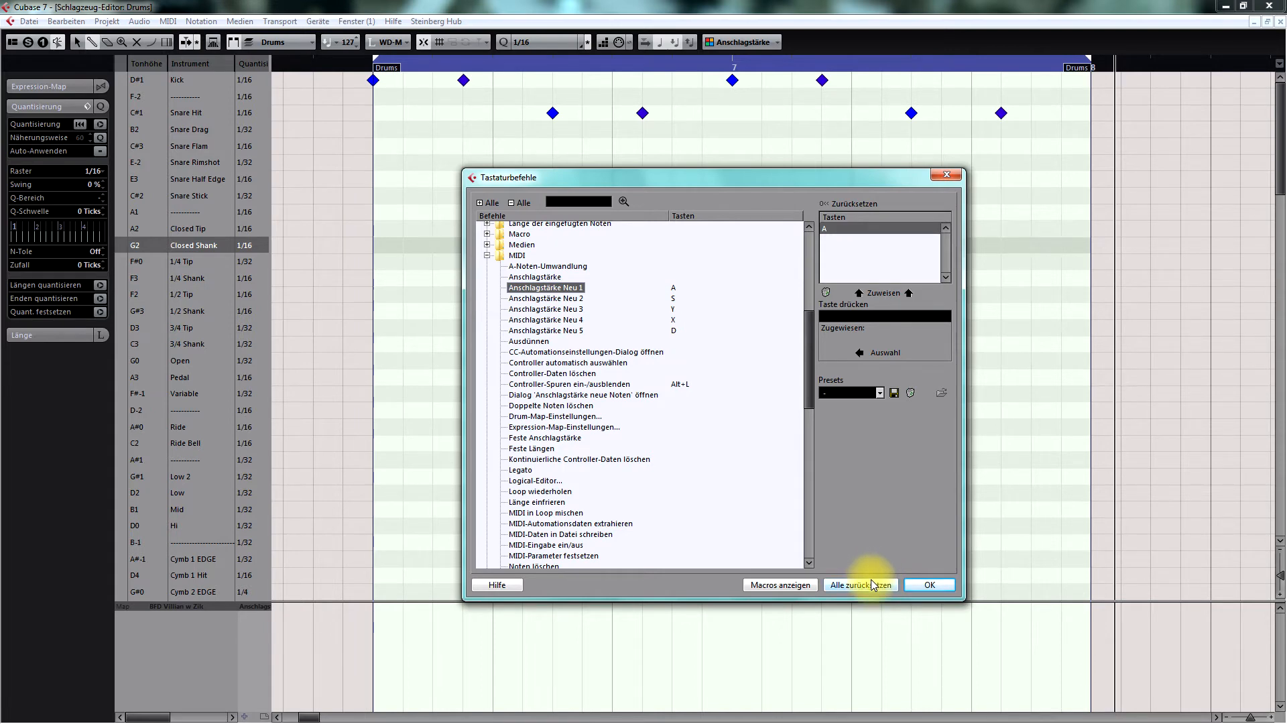
left_click(946, 178)
left_click(495, 273)
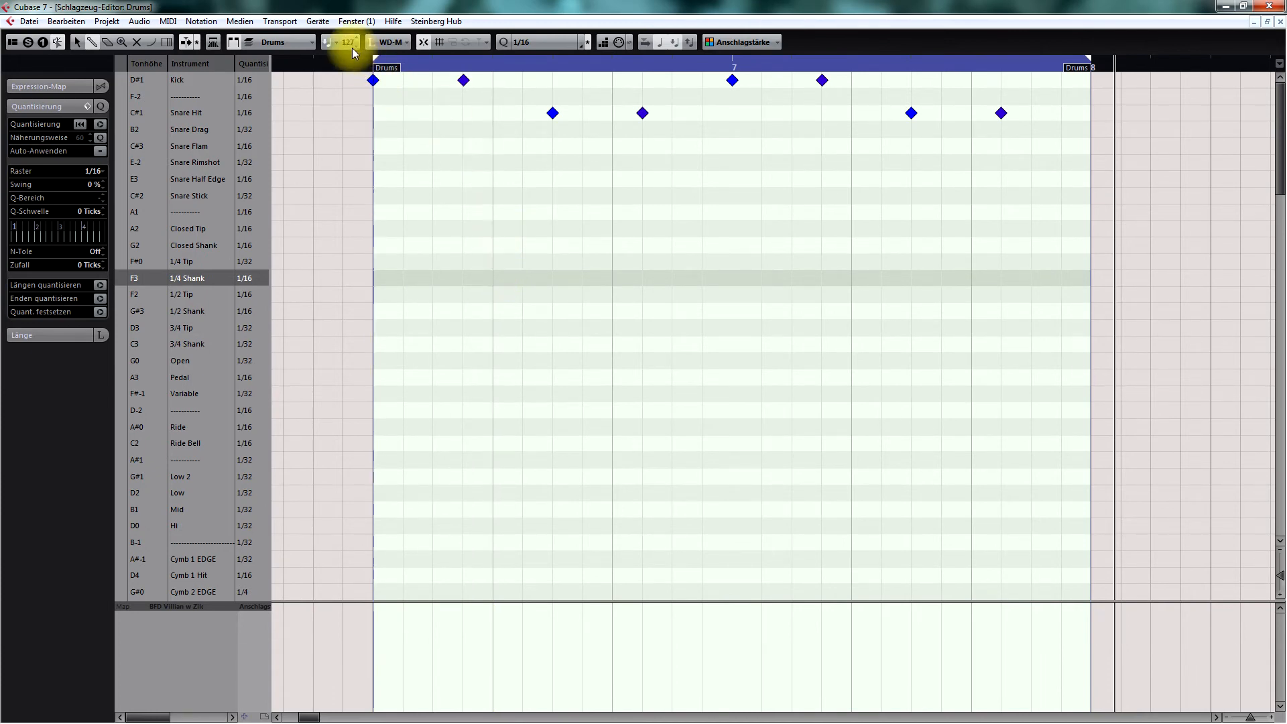
In bar 6, add a Closed Tip note on the second sixteenth at velocity 80 and a Closed Shank note on the third at 100.
key("shift+5")
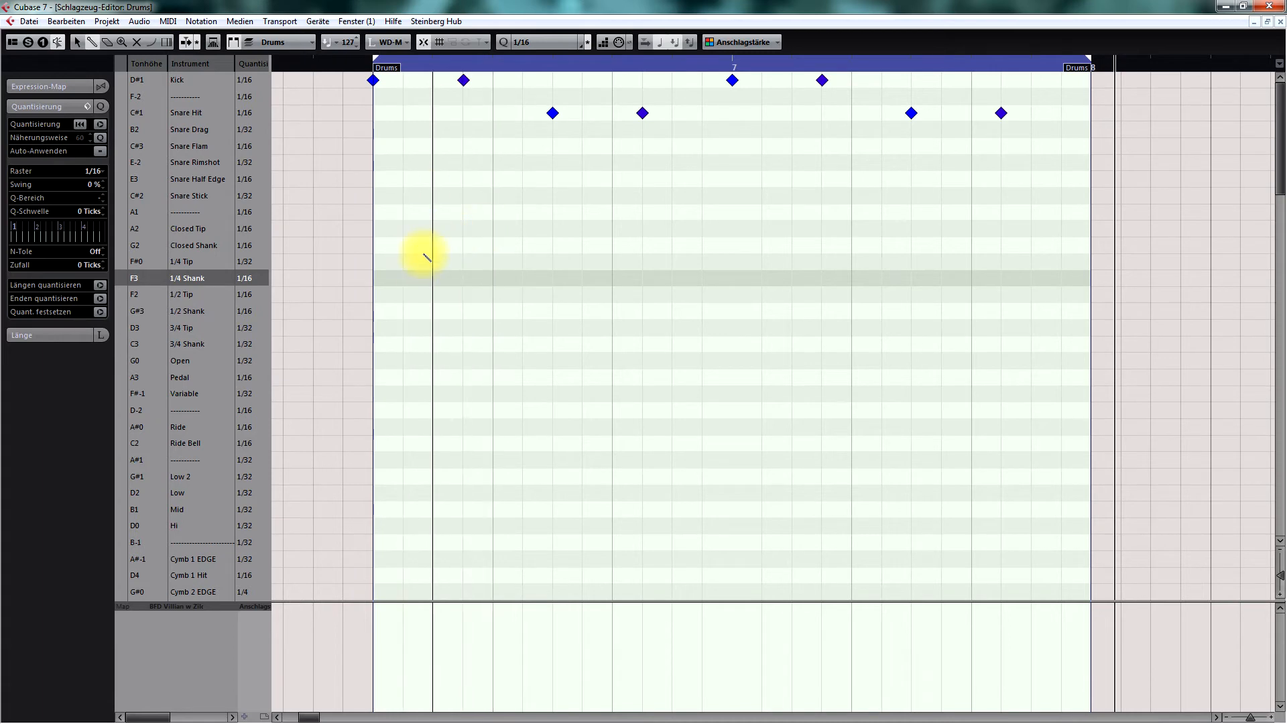
key("shift+2")
left_click(403, 246)
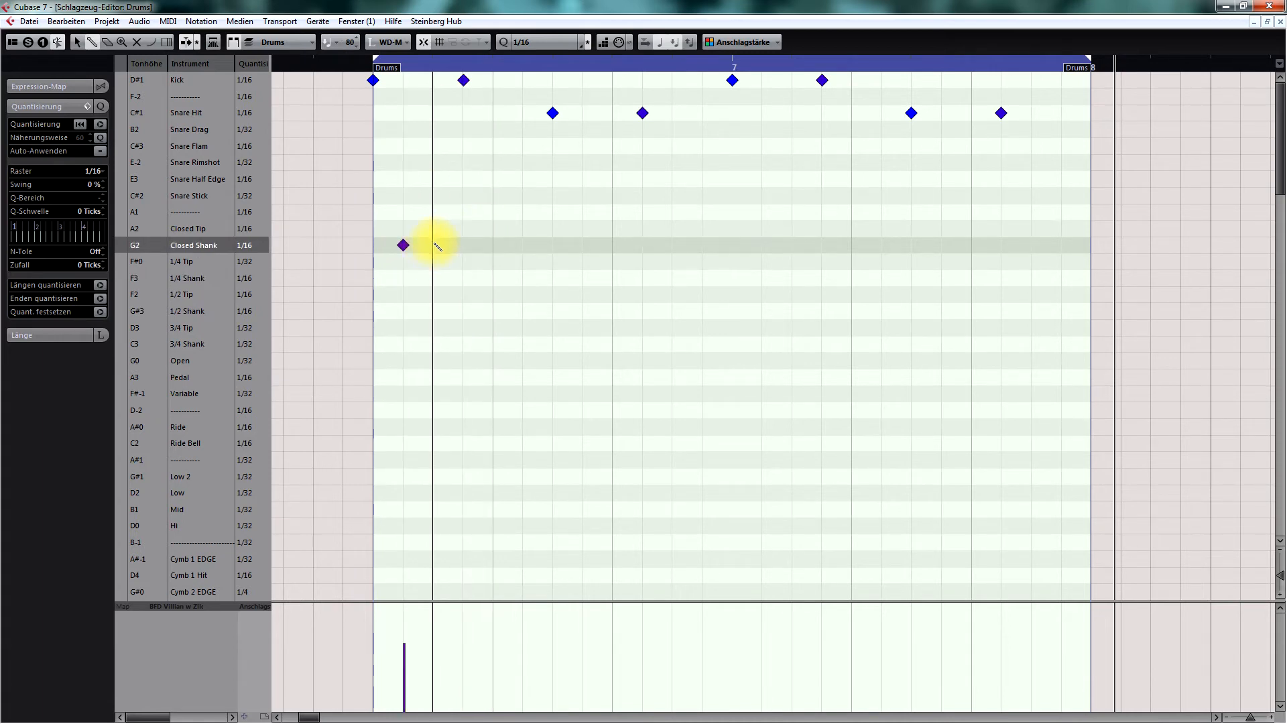
key("shift+3")
left_click(434, 245)
left_click(403, 245)
key("shift+1")
left_click(403, 229)
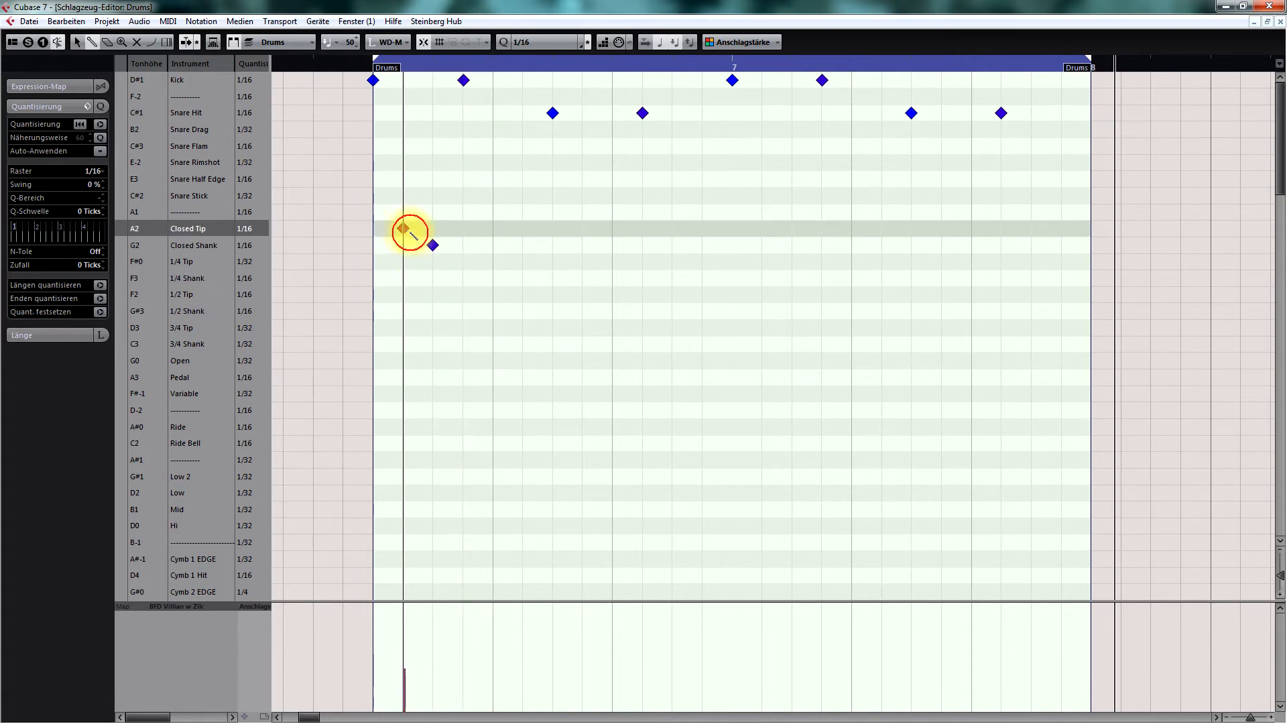
key("shift+2")
double_click(403, 229)
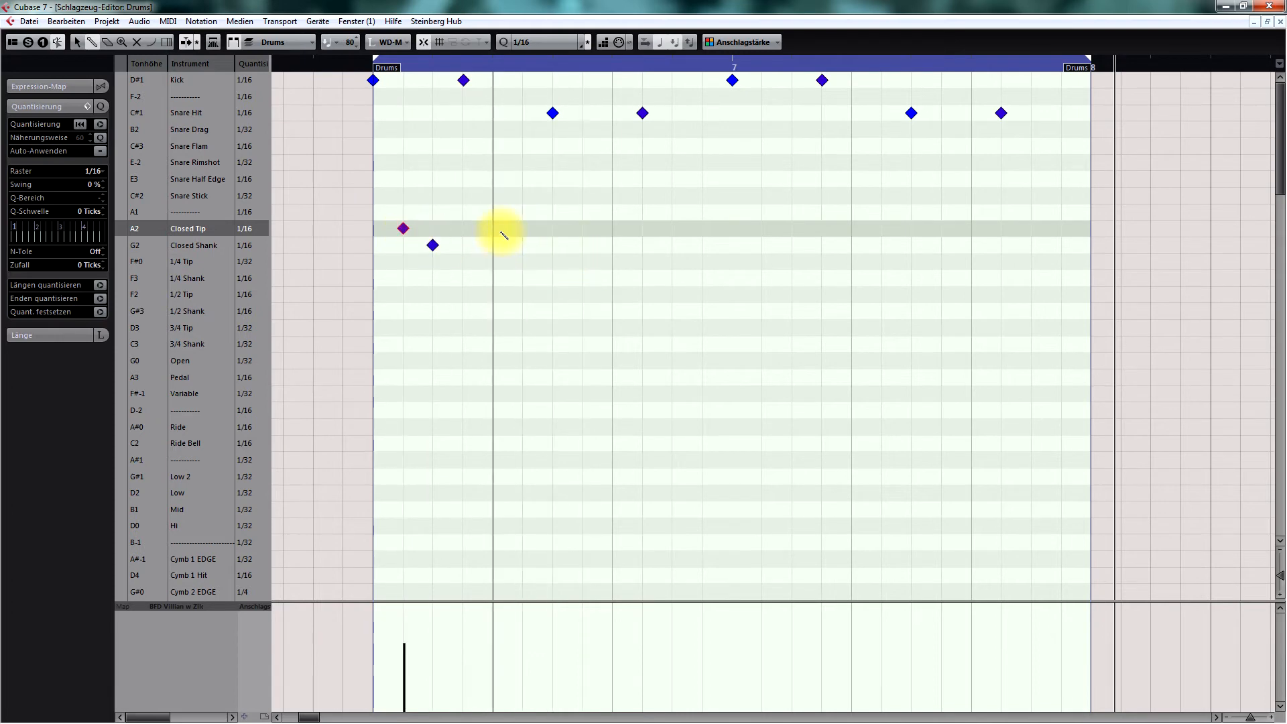
In bar 6, add Closed Tip notes on sixteenths 5, 8 and 9 at velocities 80, 50 and 100, and Closed Shank on sixteenth 6 at 100.
left_click(494, 228)
key("shift+3")
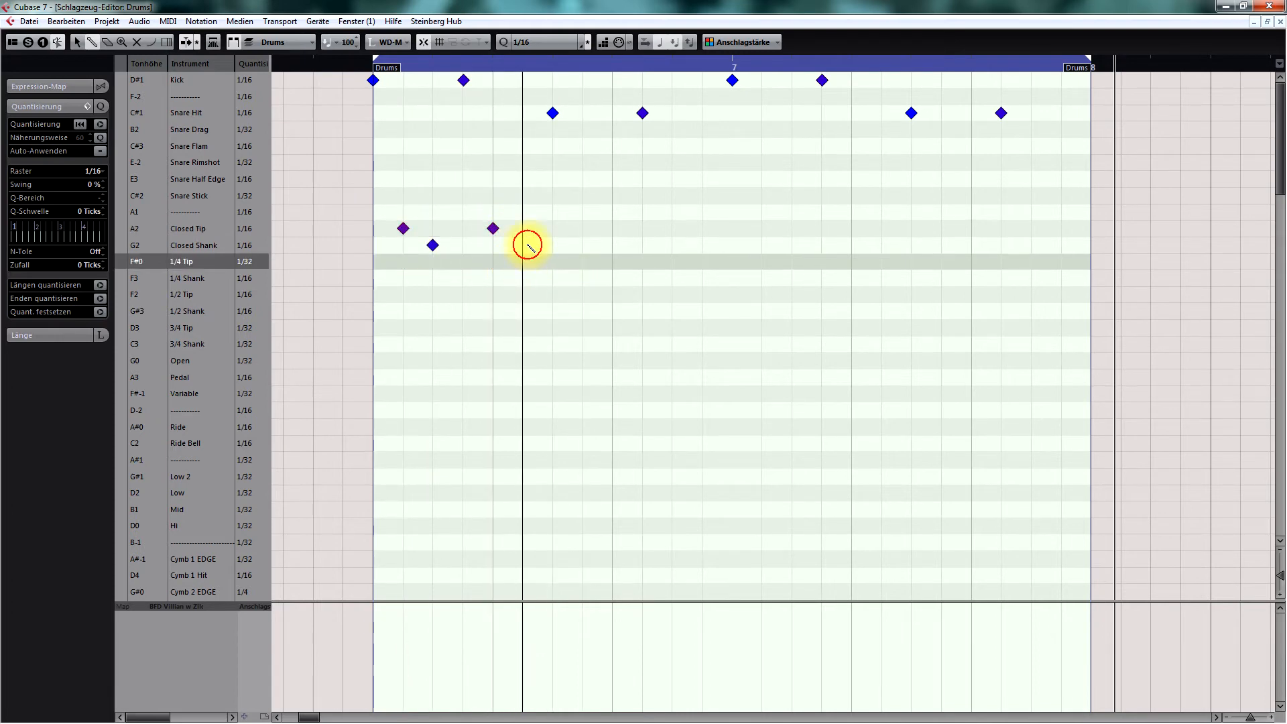
left_click(525, 245)
left_click(584, 228)
left_click(612, 228)
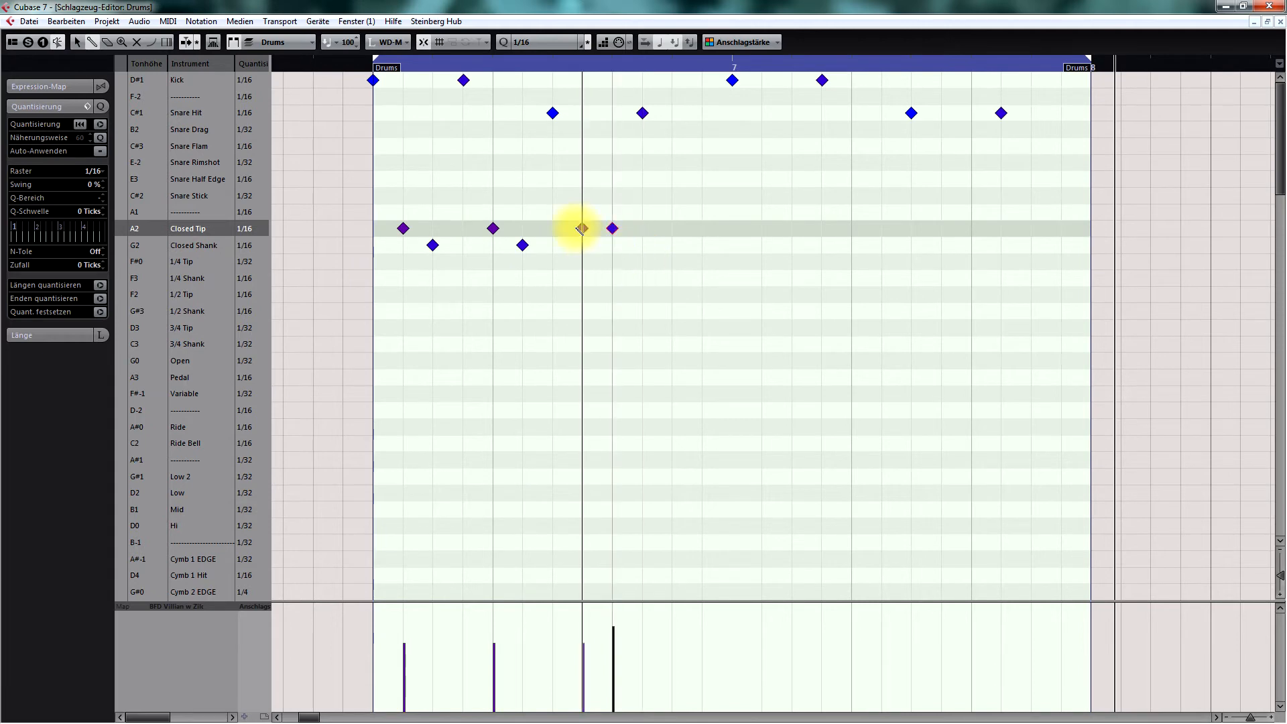
left_click(581, 228)
Play the pattern from bar 6 and add Closed Shank notes on its eleventh and twelfth sixteenths at velocities 50 and 100.
key("KP_Subtract")
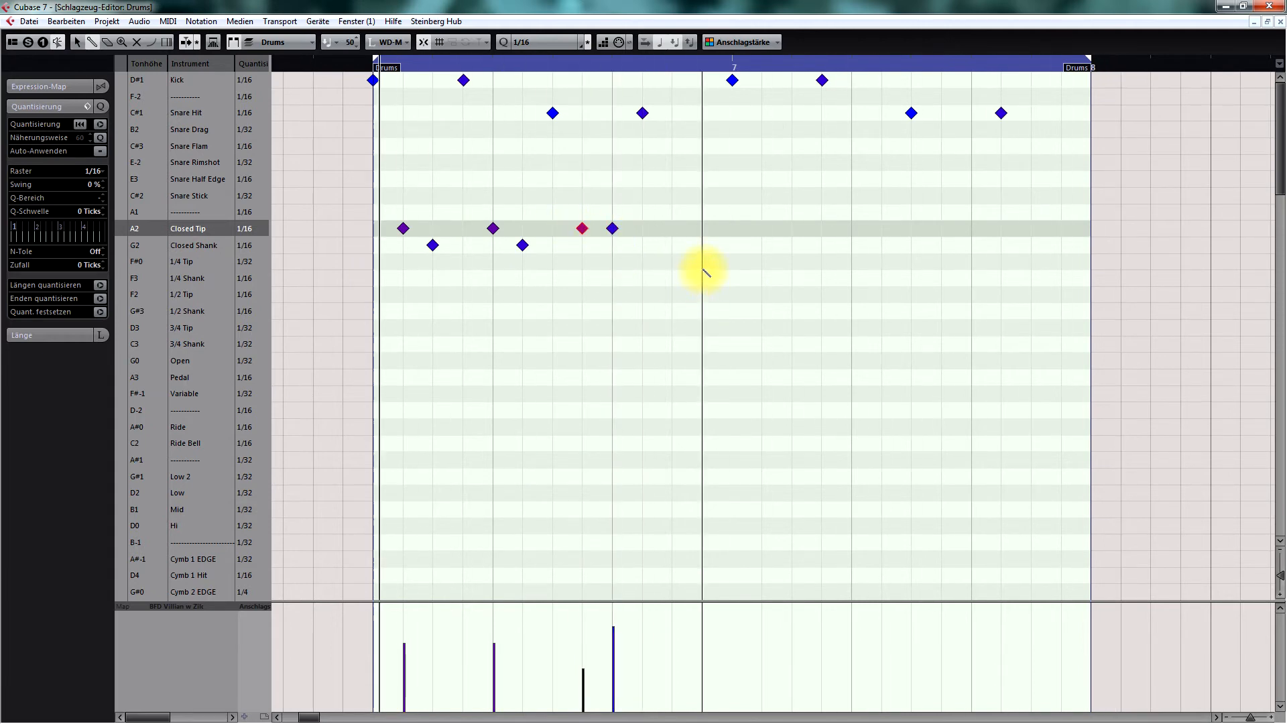
key("space")
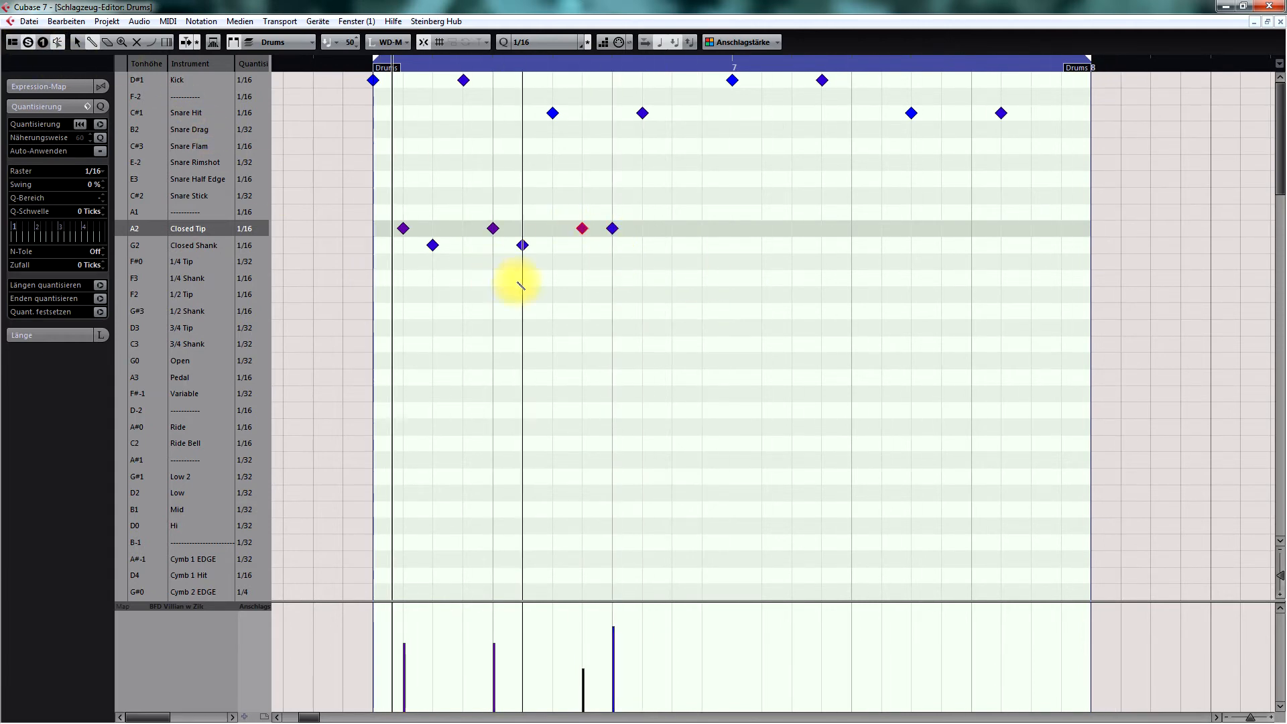
left_click(672, 245)
left_click(701, 245)
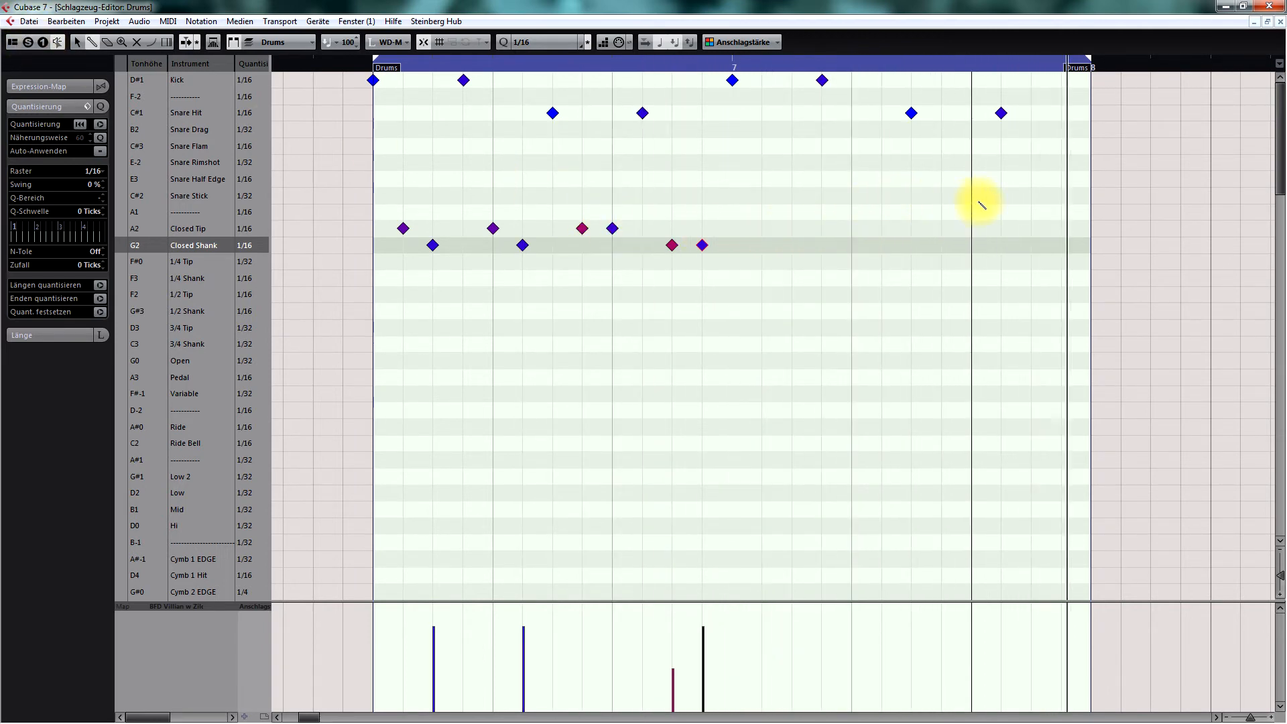
In bar 7, add 1/2 Shank on sixteenth 11 at velocity 100, Closed Tip on sixteenth 2 at 80, and Closed Shank on sixteenth 3 at 100.
left_click(1033, 295)
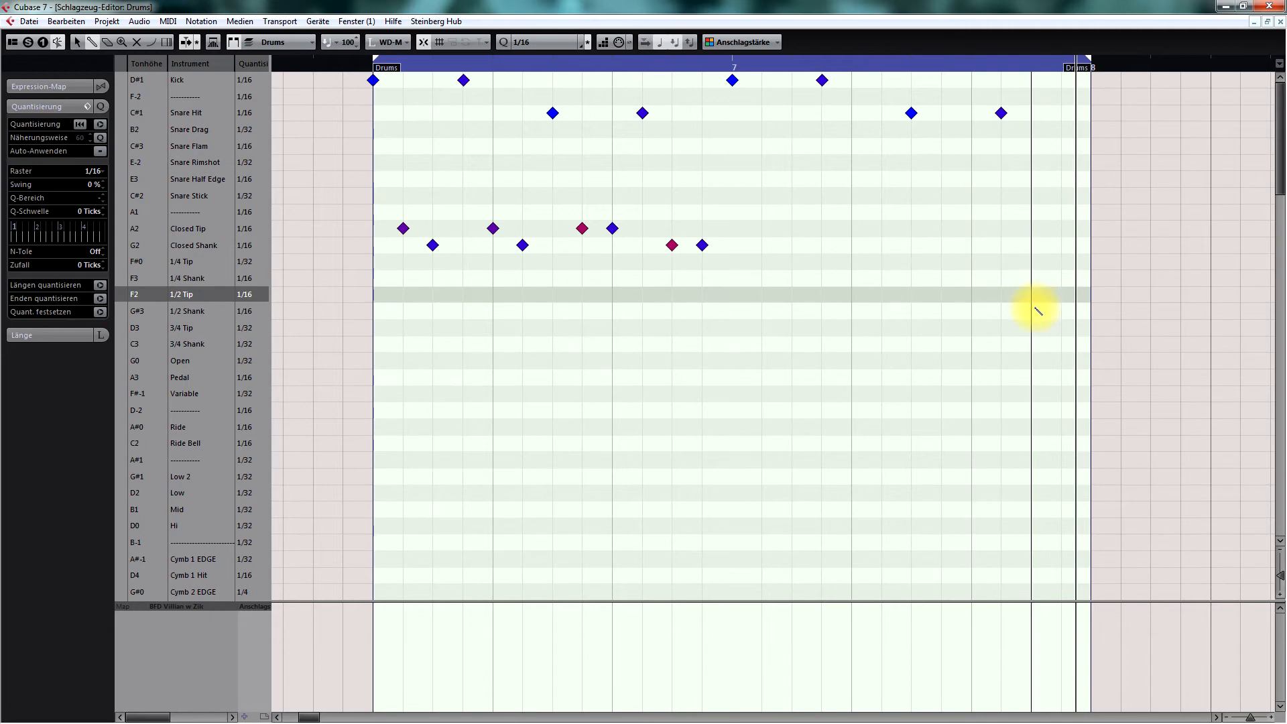
left_click(1032, 311)
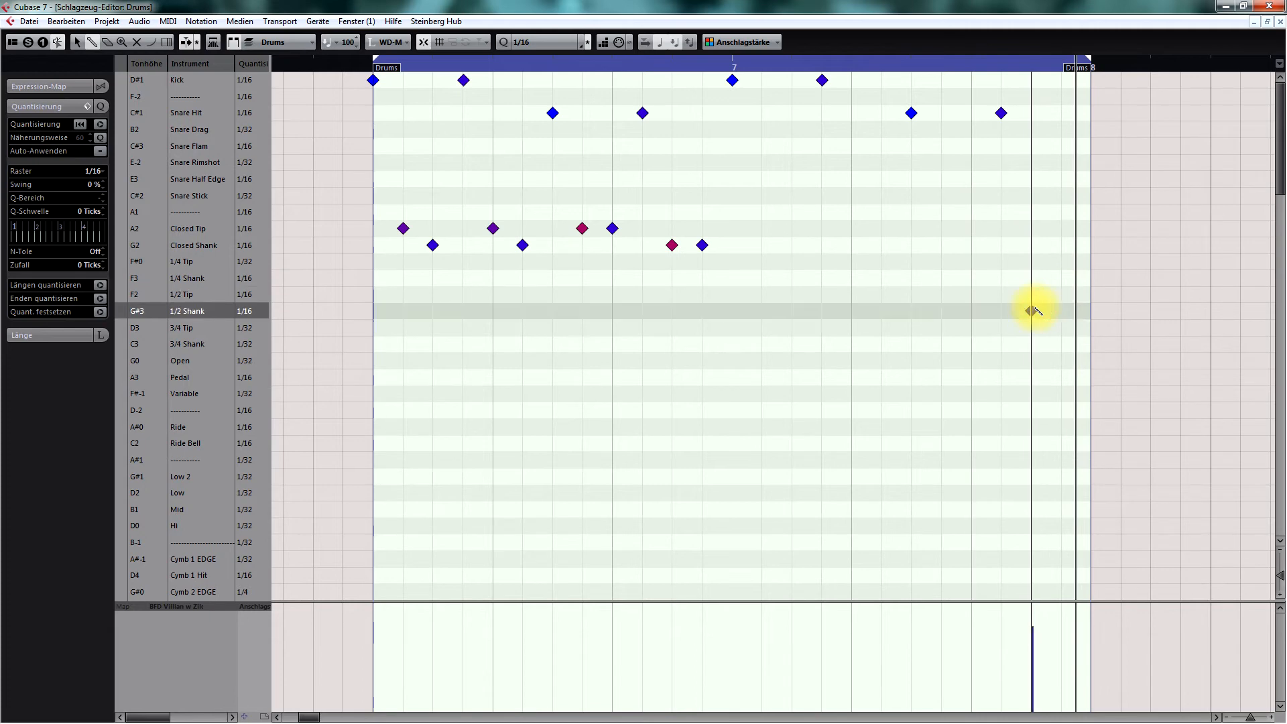
left_click(764, 228)
left_click(792, 246)
In bar 7, add Closed Tip notes on sixteenths 5, 6 and 8 at velocities 50, 127 and 80, and Closed Shank on sixteenth 9 at 127.
left_click(850, 228)
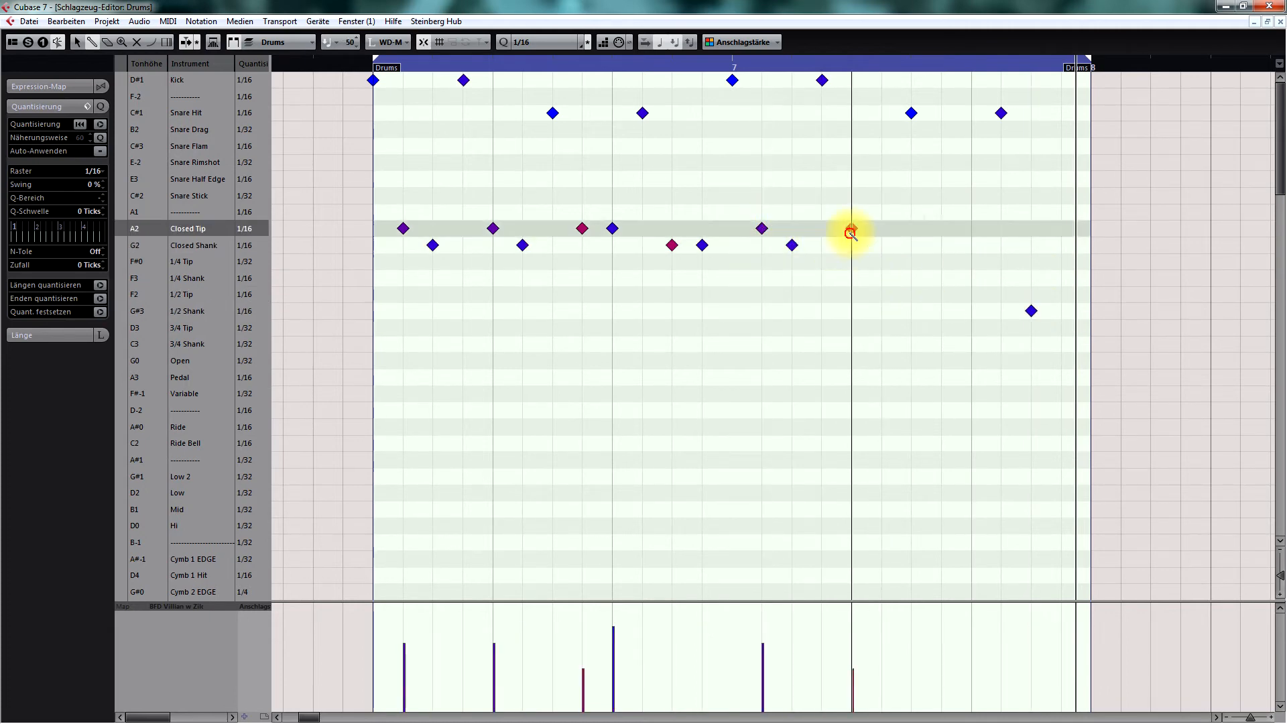
left_click(885, 229)
left_click(942, 229)
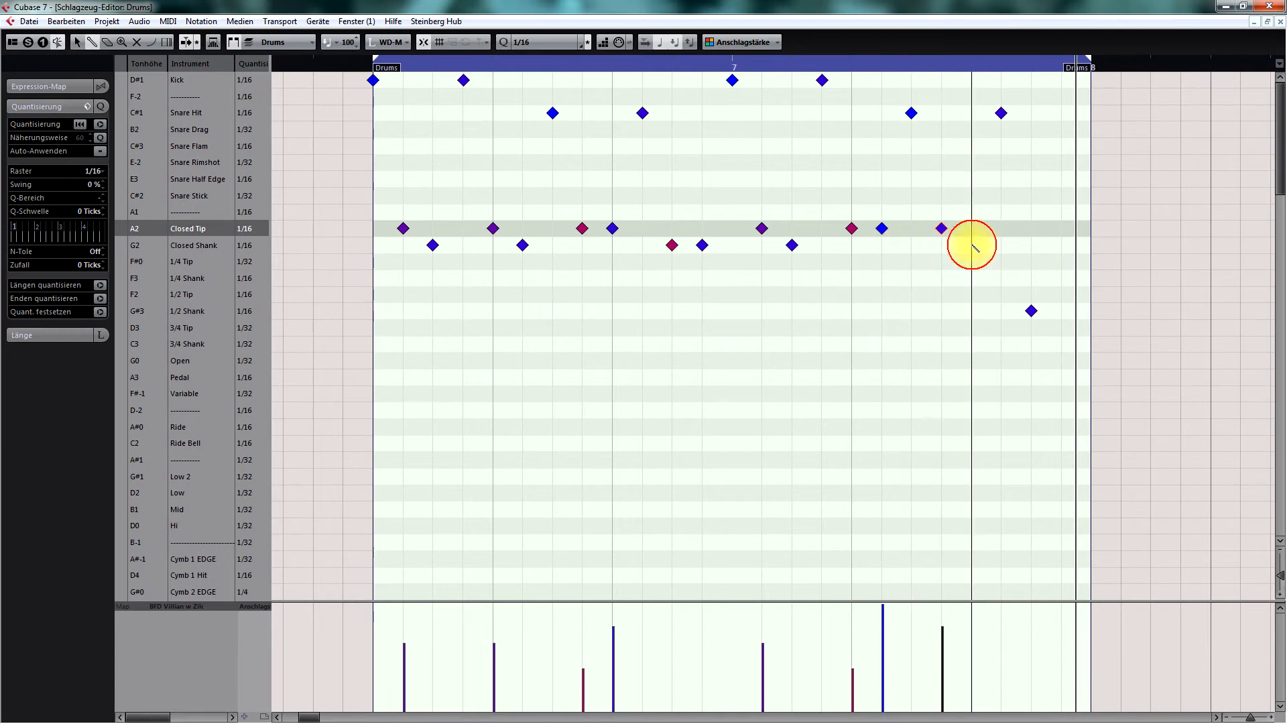
left_click(971, 246)
mouse_move(971, 246)
left_mouse_down()
mouse_move(971, 261)
mouse_move(973, 247)
left_mouse_up()
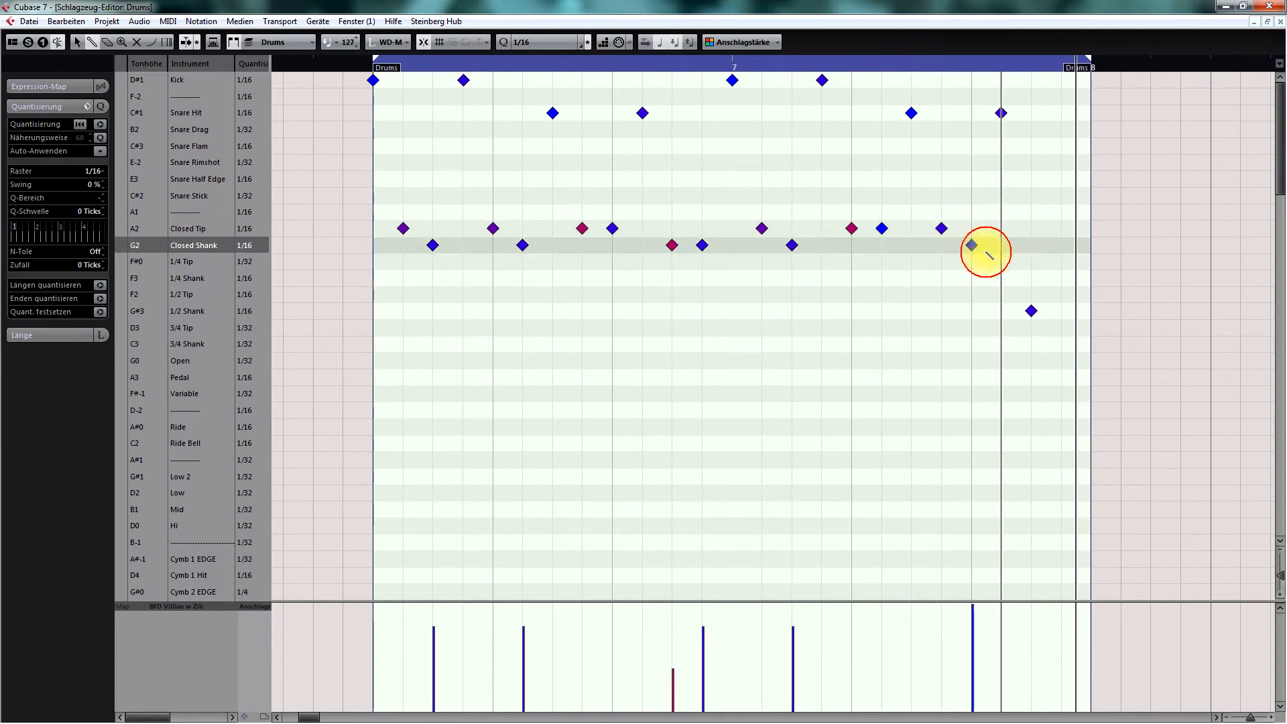
left_click(943, 229)
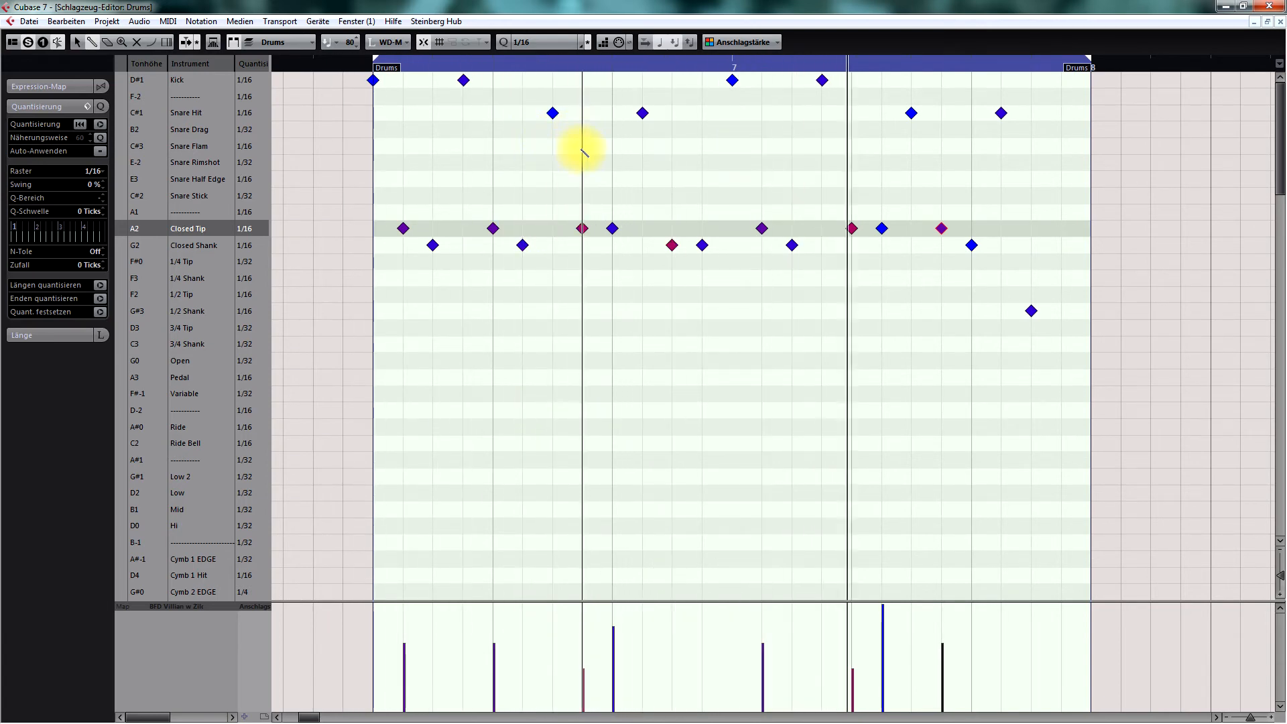
Add Snare Hit ghost notes at velocity 15 on sixteenths 2, 5 and 12 of bar 6 and sixteenths 3, 5 and 12 of bar 7.
left_click(402, 113)
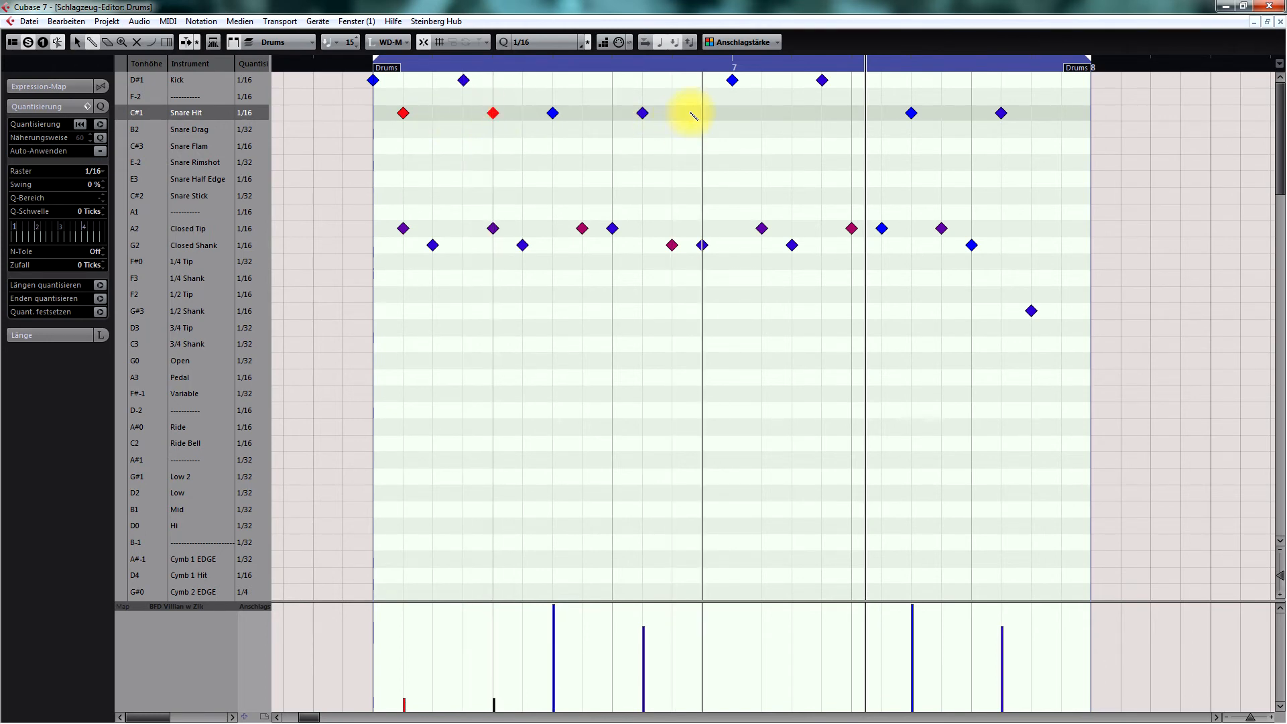
left_click(791, 113)
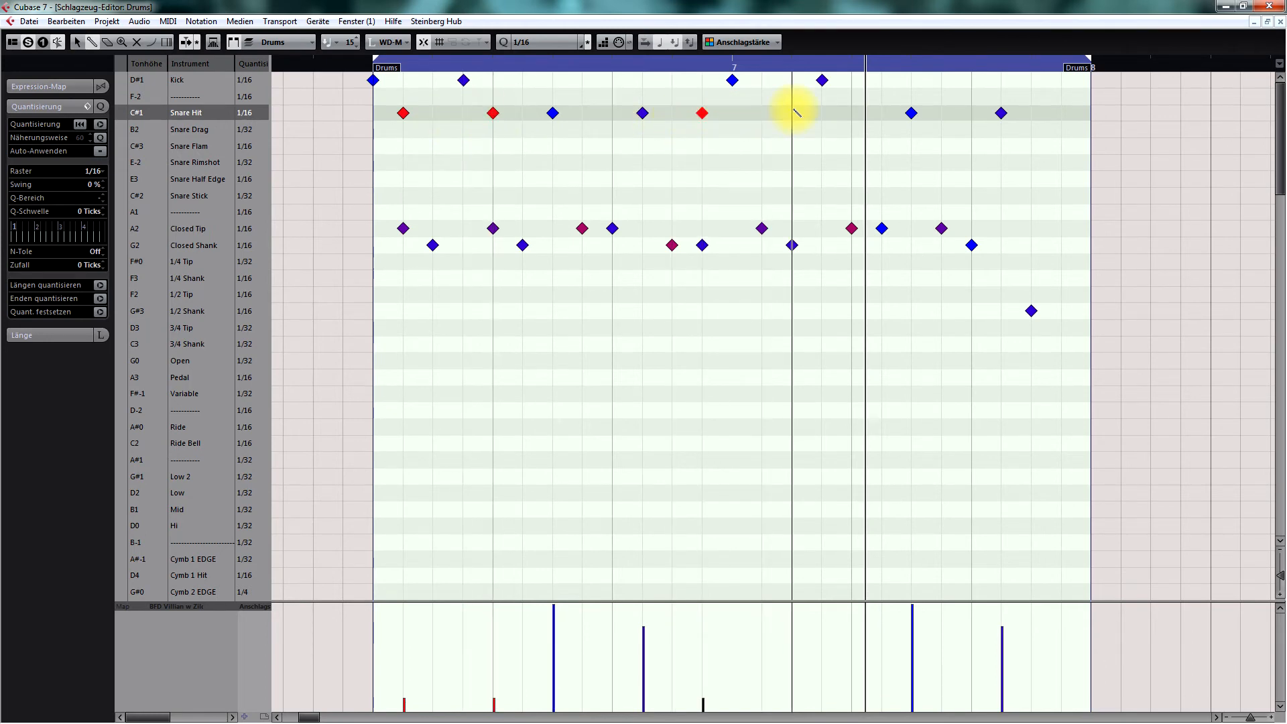
left_click(852, 113)
left_click(1061, 113)
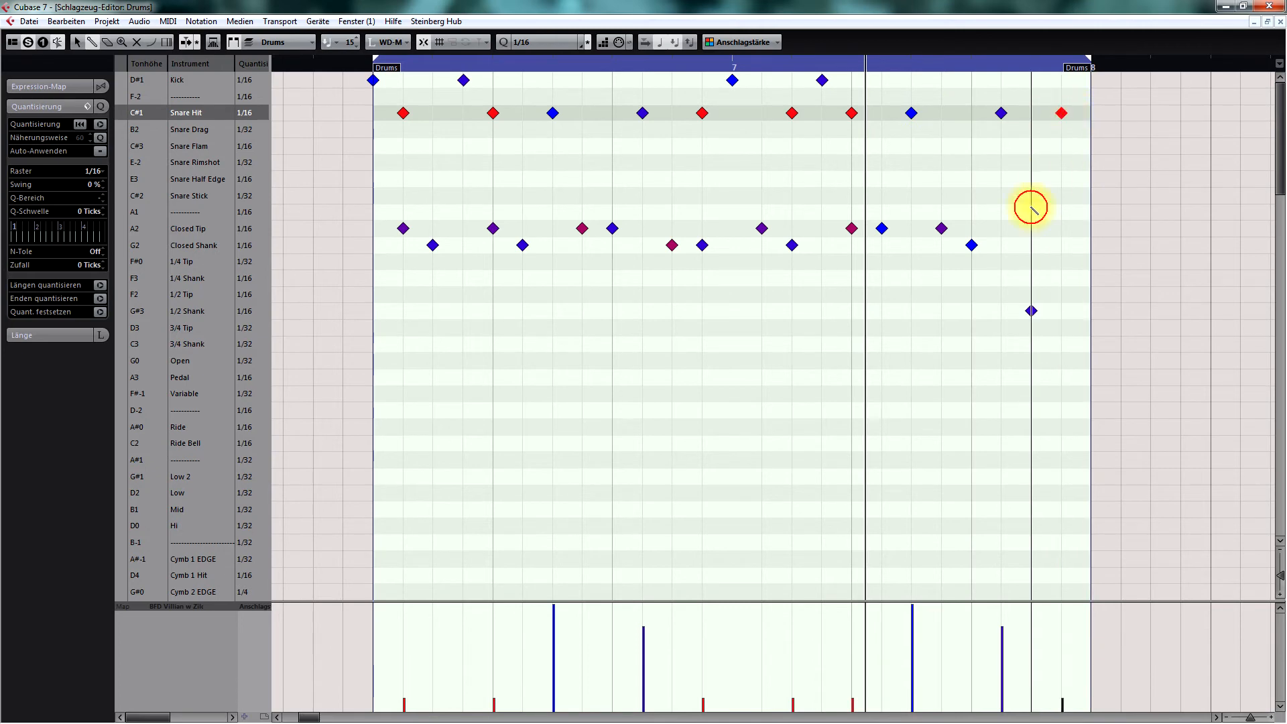
Play the pattern from bar 6 and select every note after the opening kick.
key("KP_Subtract")
key("space")
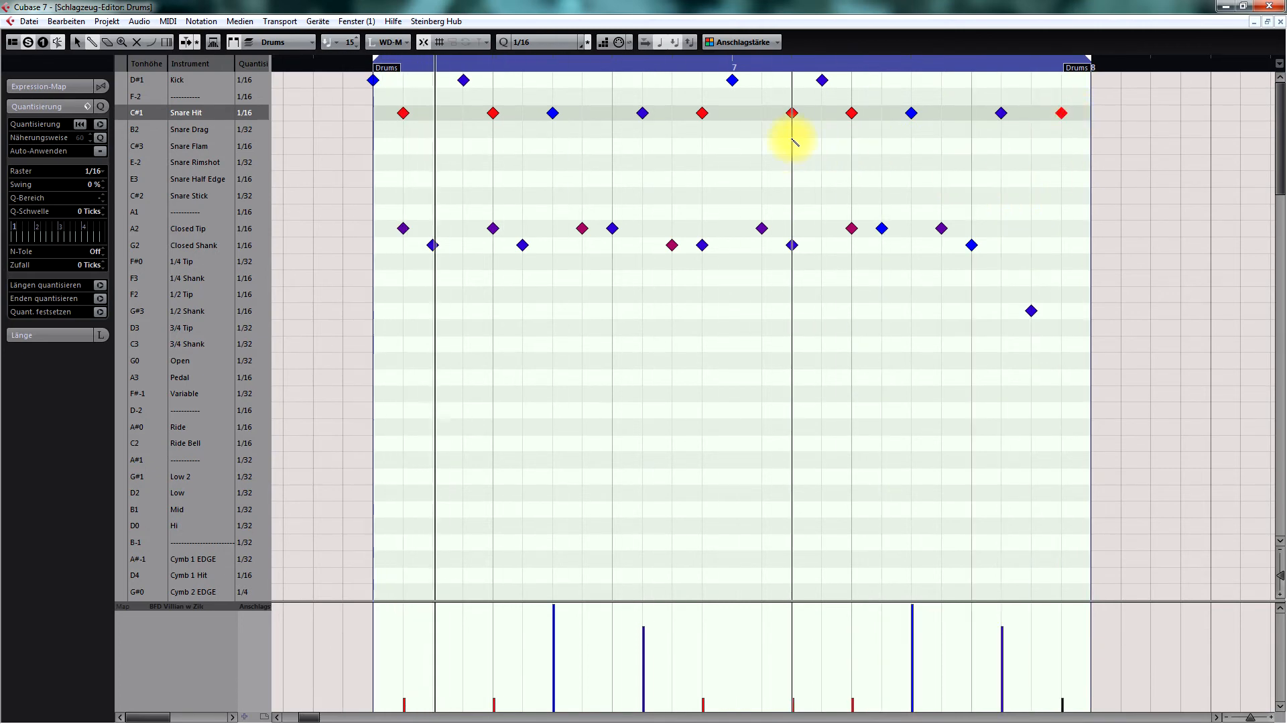
right_click(766, 170)
left_click(765, 171)
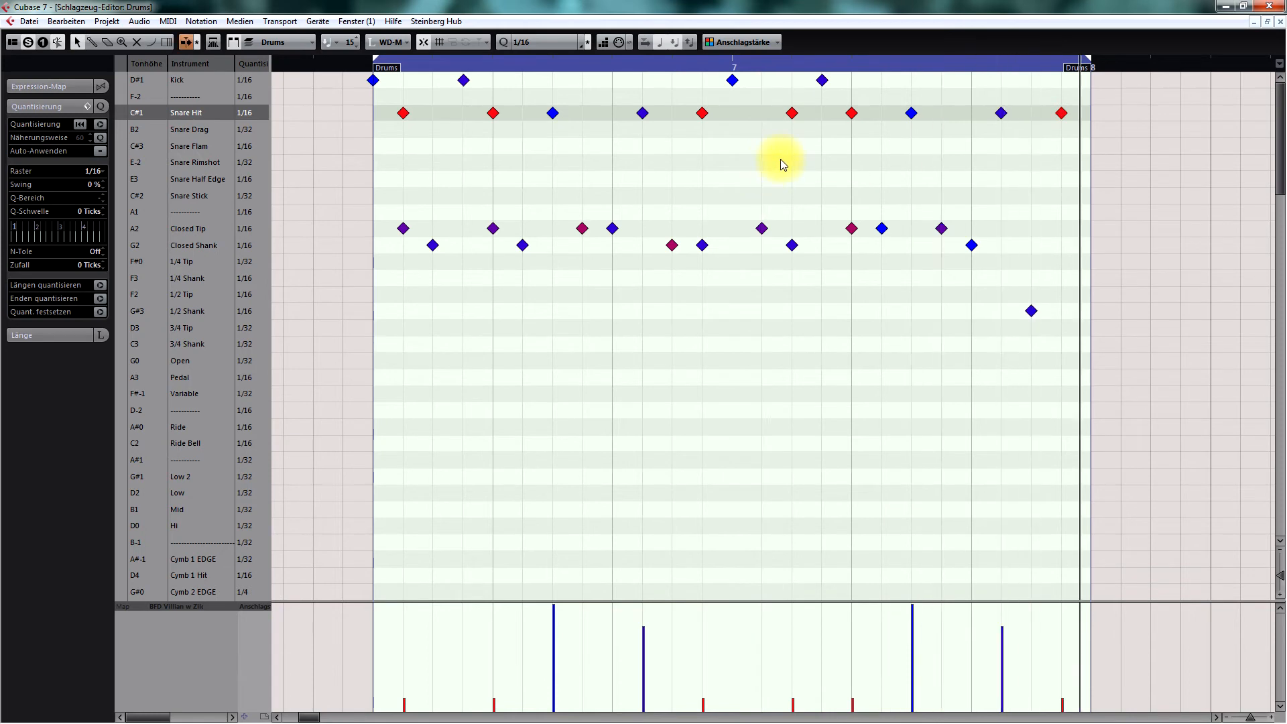
left_click_drag(1100, 102, 356, 415)
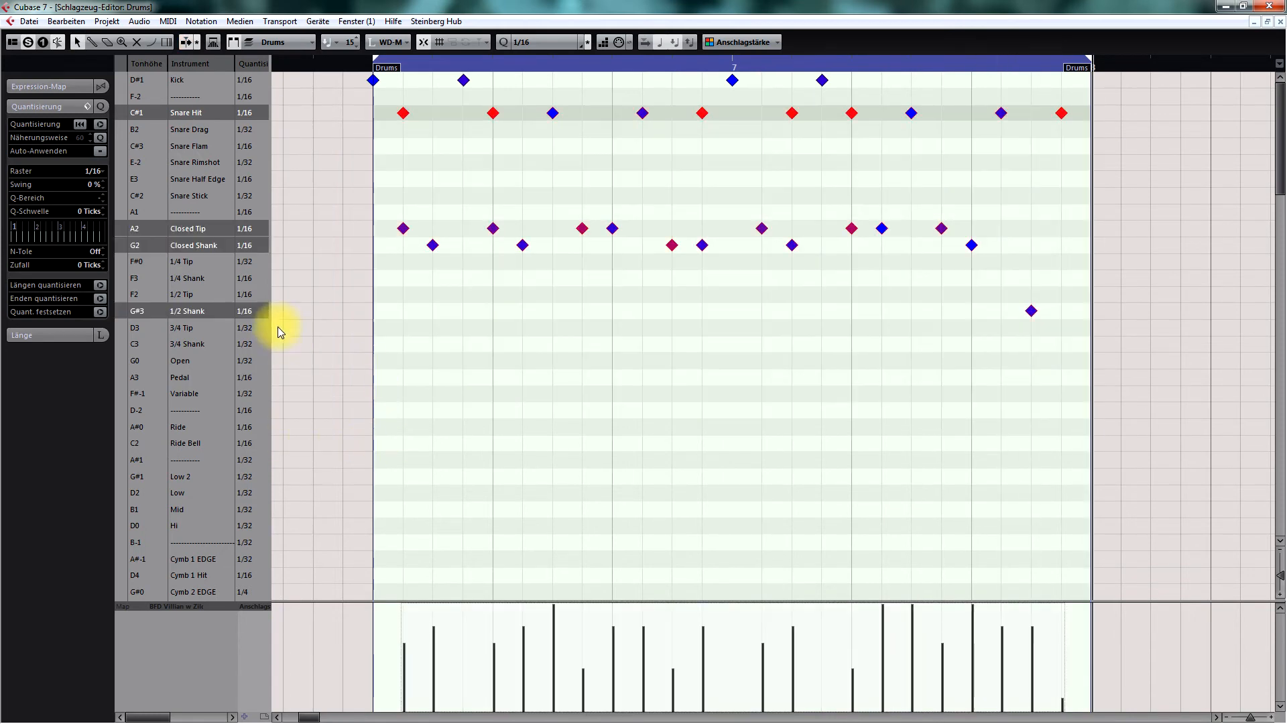
left_click_drag(391, 78, 1080, 484)
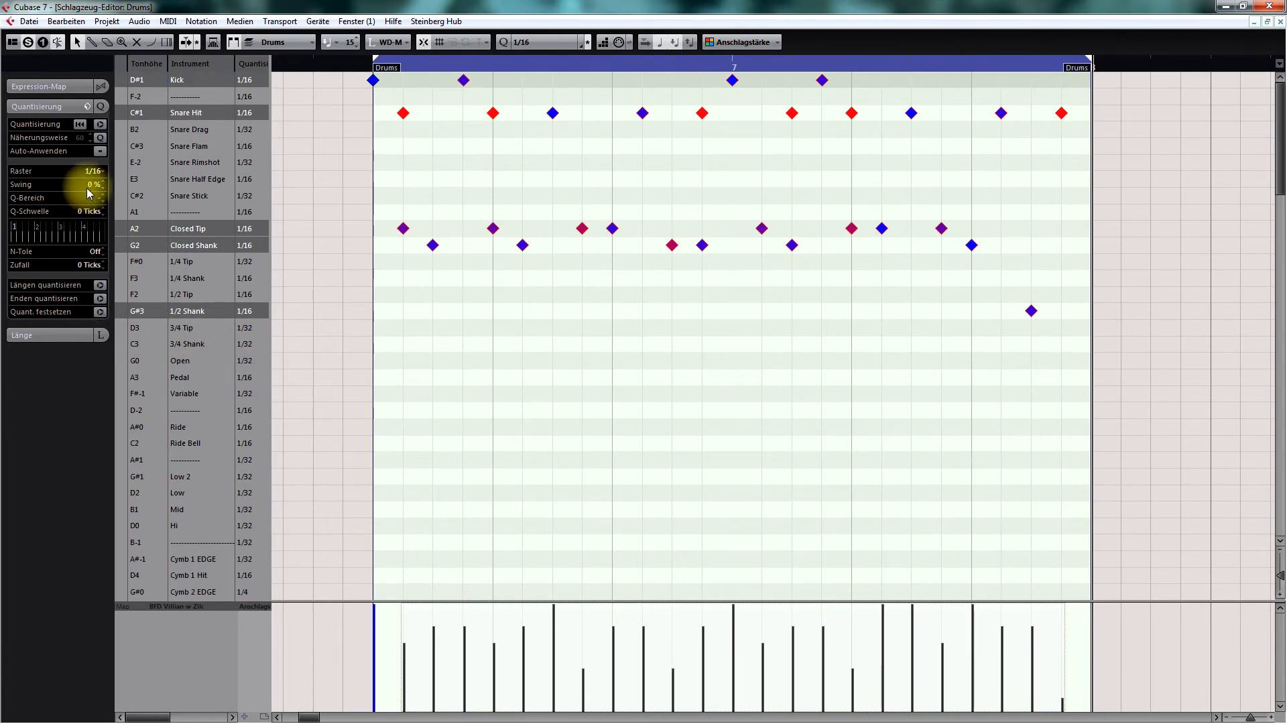
Quantize the selected notes with 18 % swing and 7 ticks of randomization, using automatic apply.
mouse_move(102, 183)
left_mouse_down()
mouse_move(106, 62)
mouse_move(94, 195)
mouse_move(99, 40)
mouse_move(95, 199)
mouse_move(104, 20)
mouse_move(114, 252)
mouse_move(109, 35)
mouse_move(115, 236)
mouse_move(110, 139)
mouse_move(118, 188)
left_mouse_up()
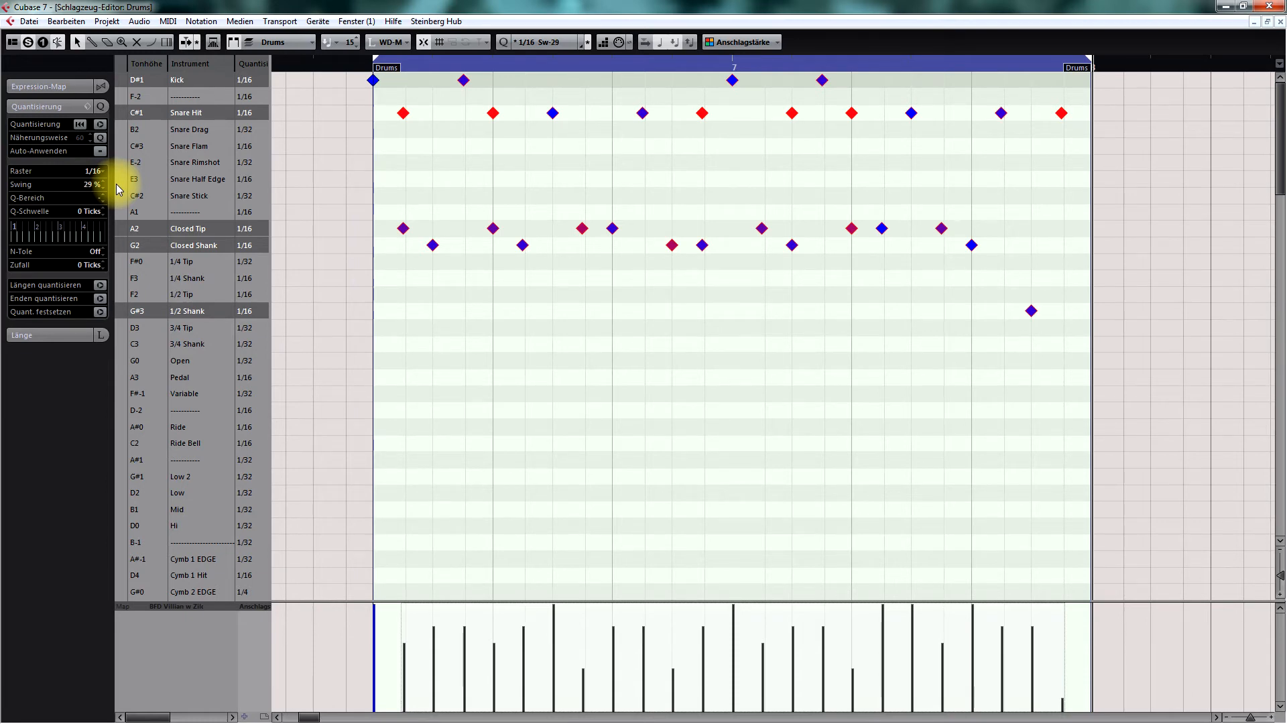
left_click_drag(118, 189, 94, 209)
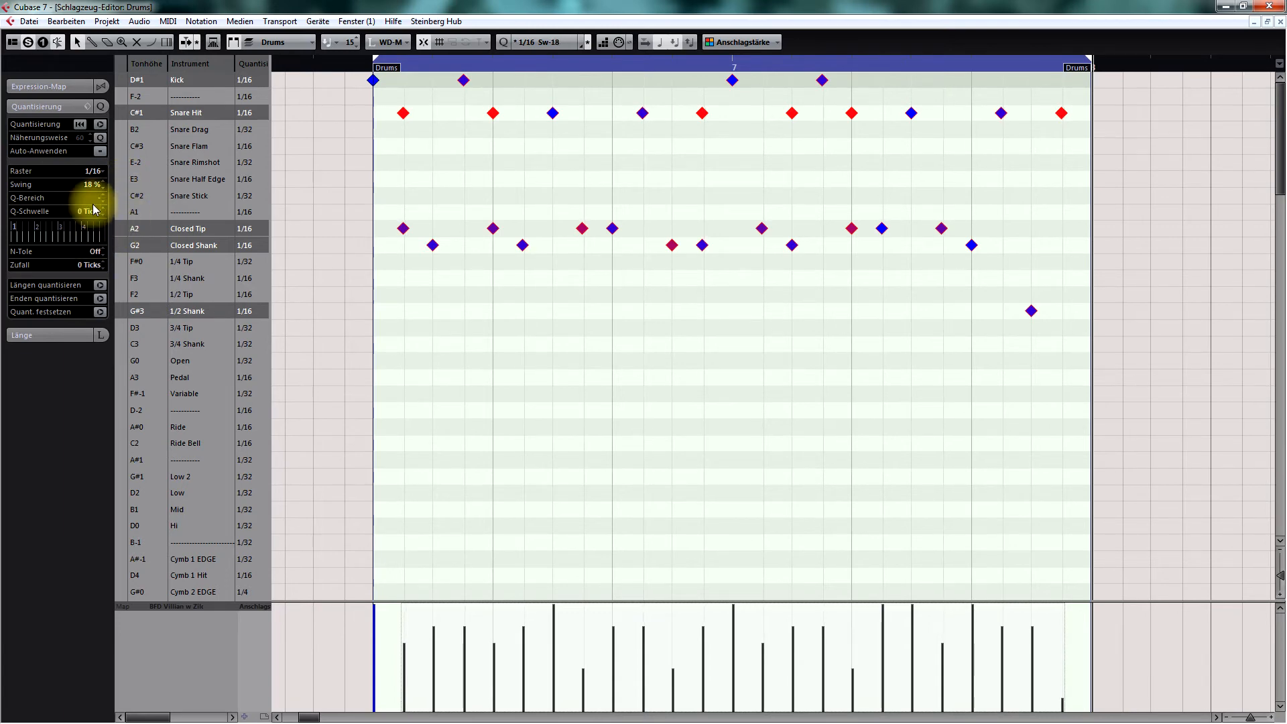
mouse_move(94, 266)
left_mouse_down()
mouse_move(106, 156)
mouse_move(112, 287)
mouse_move(92, 271)
mouse_move(97, 293)
mouse_move(95, 278)
left_mouse_up()
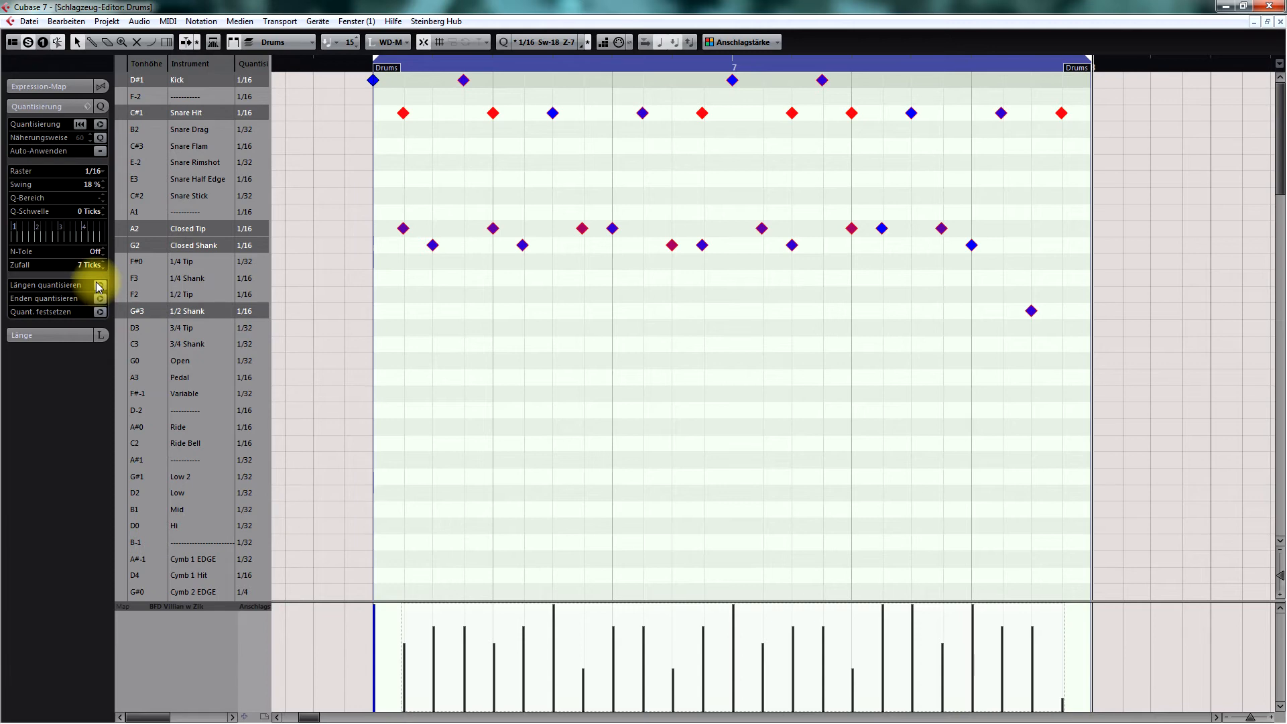
left_click(101, 153)
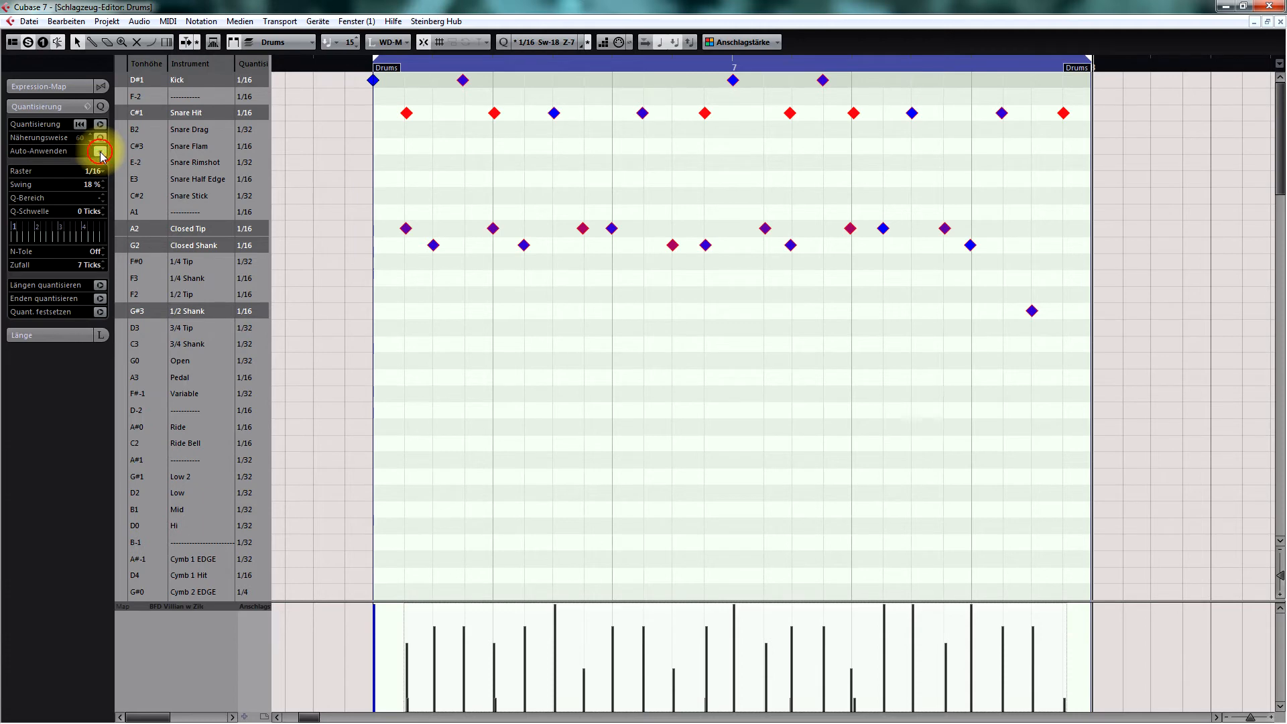
Play the quantized pattern from bar 6 to check the groove, and return to the project arrangement.
key("KP_Subtract")
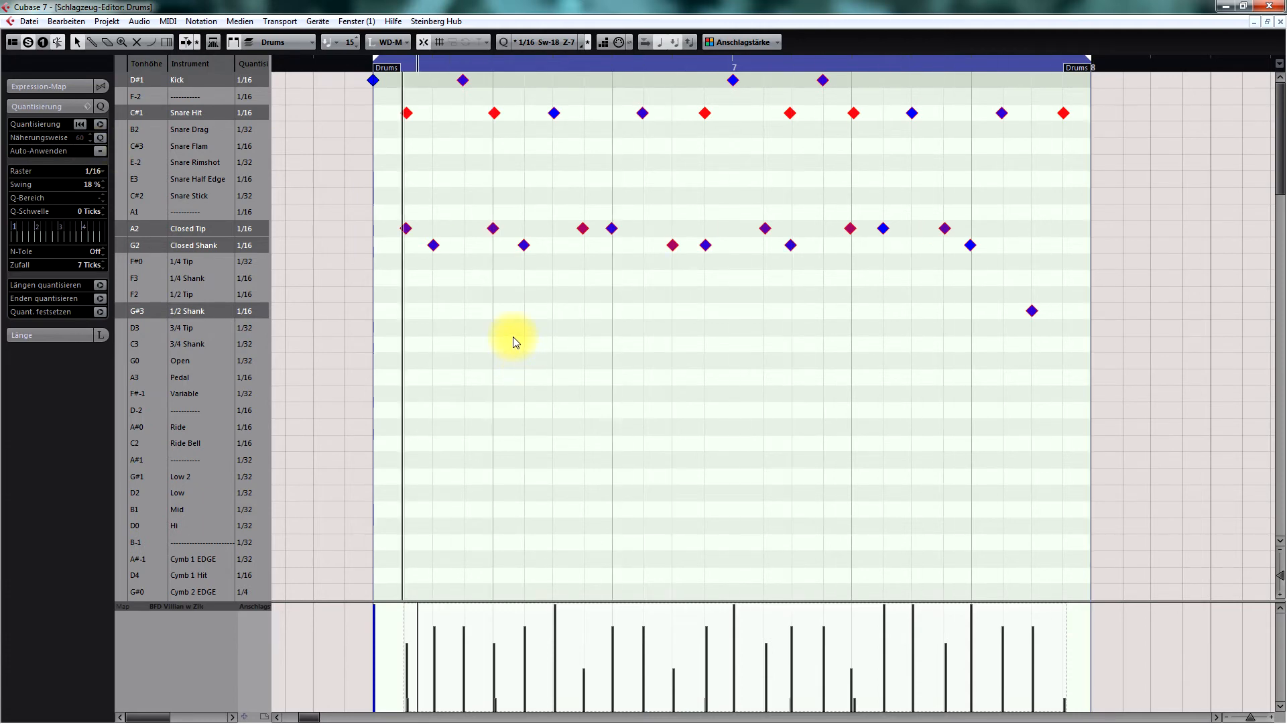
key("space")
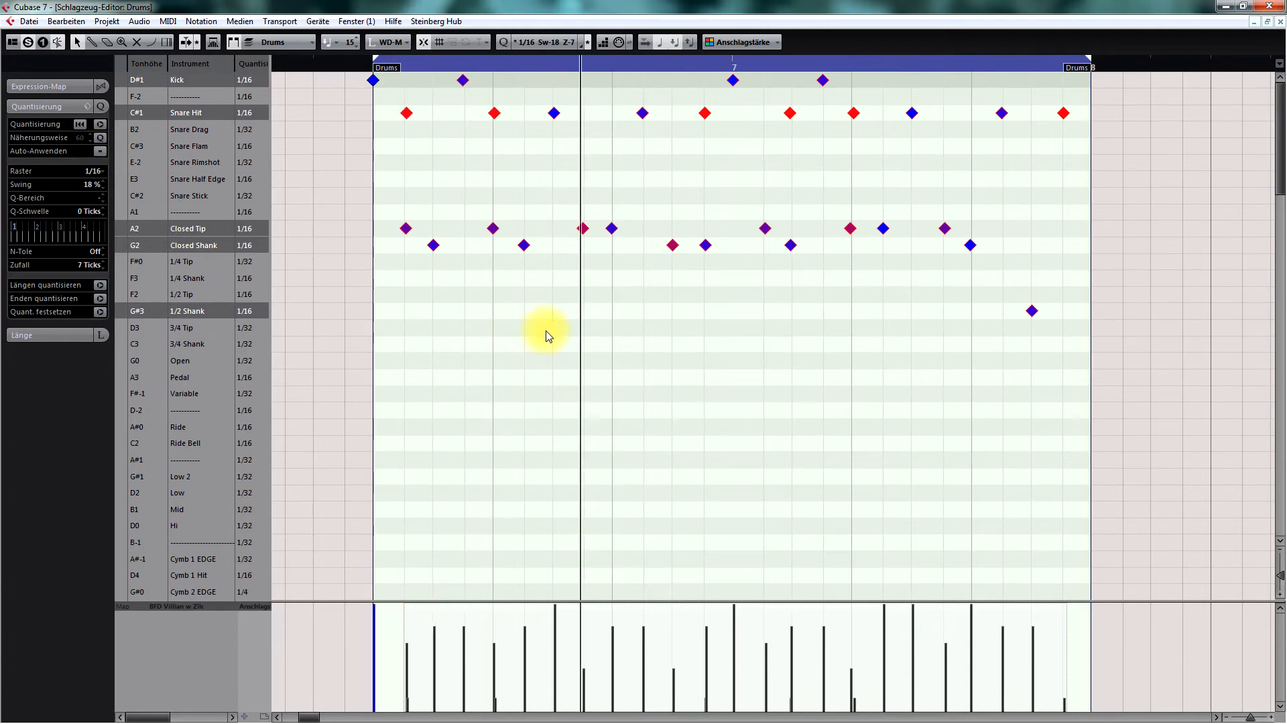
right_click(642, 346)
left_click(580, 337)
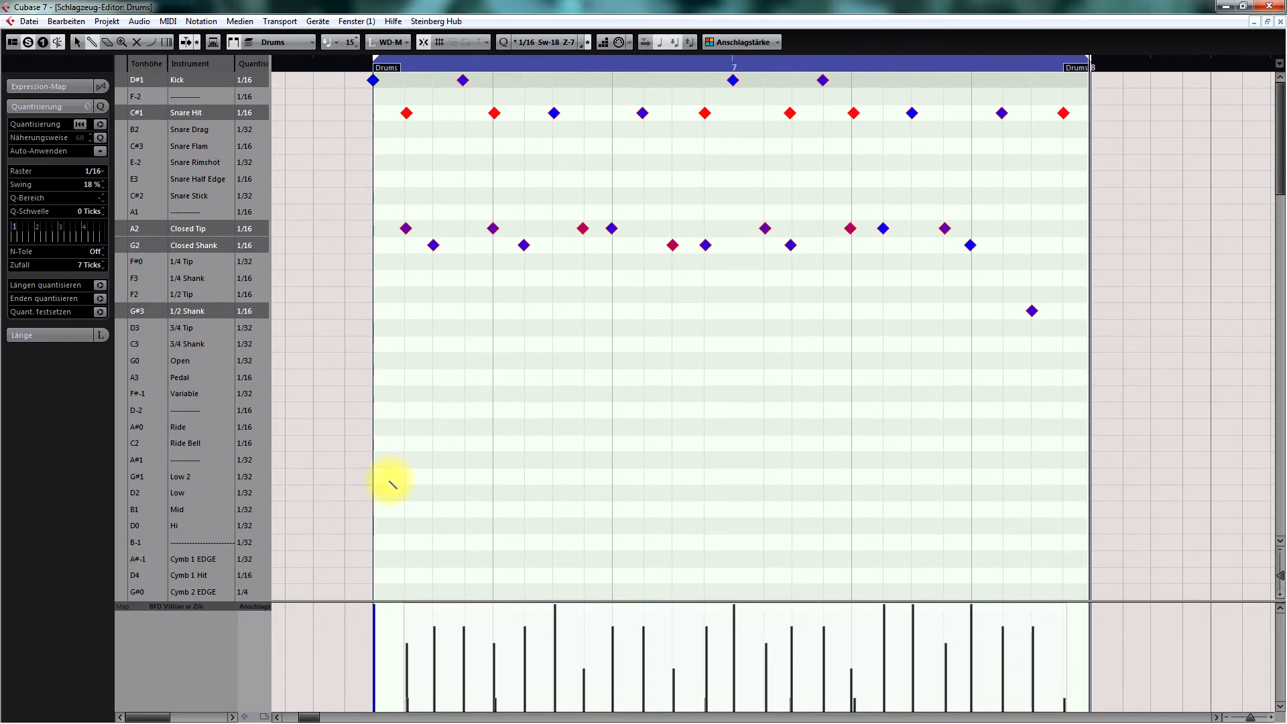
key("Return")
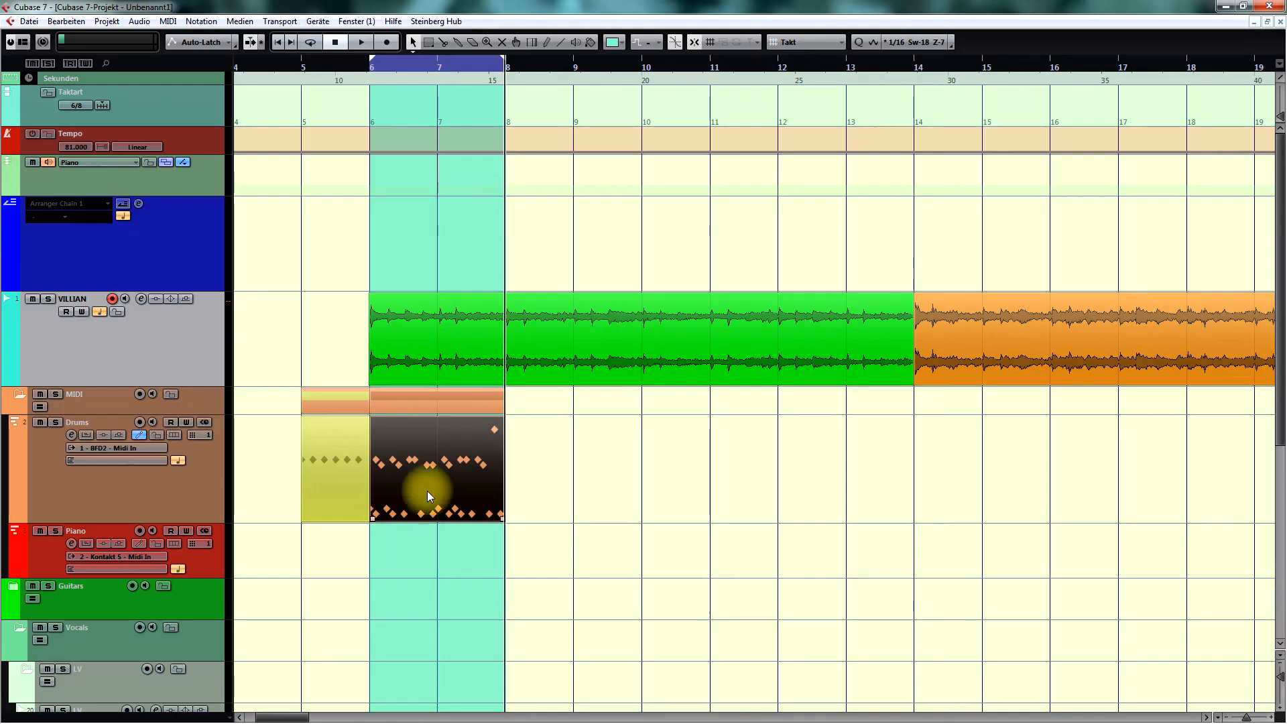
Try copying the two-bar drum part from bar 6 to bar 8, and delete the copies.
left_click_drag(461, 460, 582, 455)
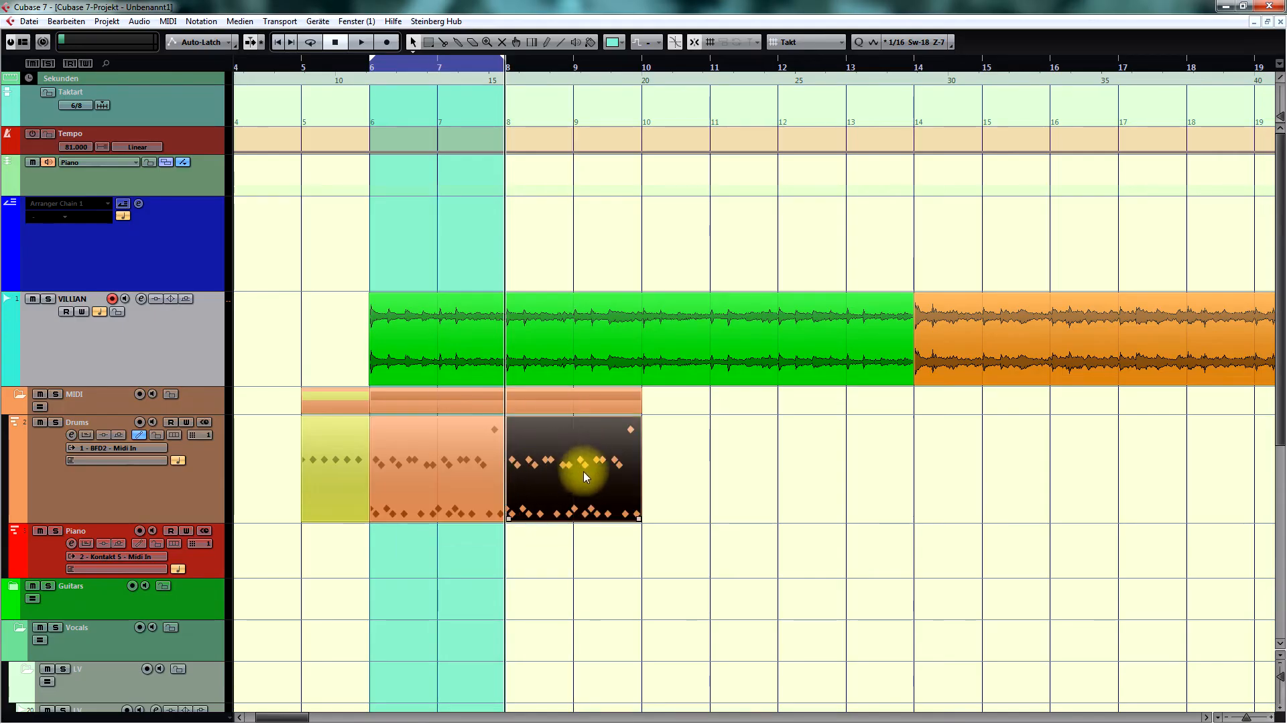
key("Delete")
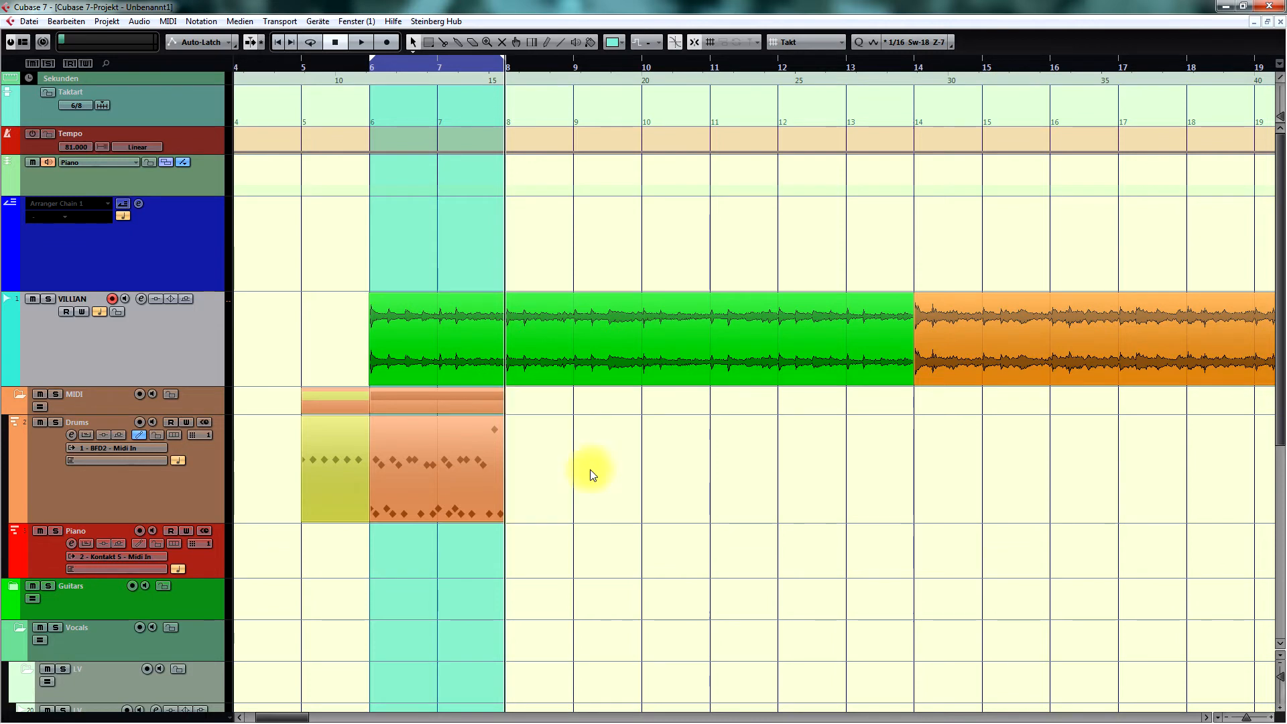
left_click(460, 460)
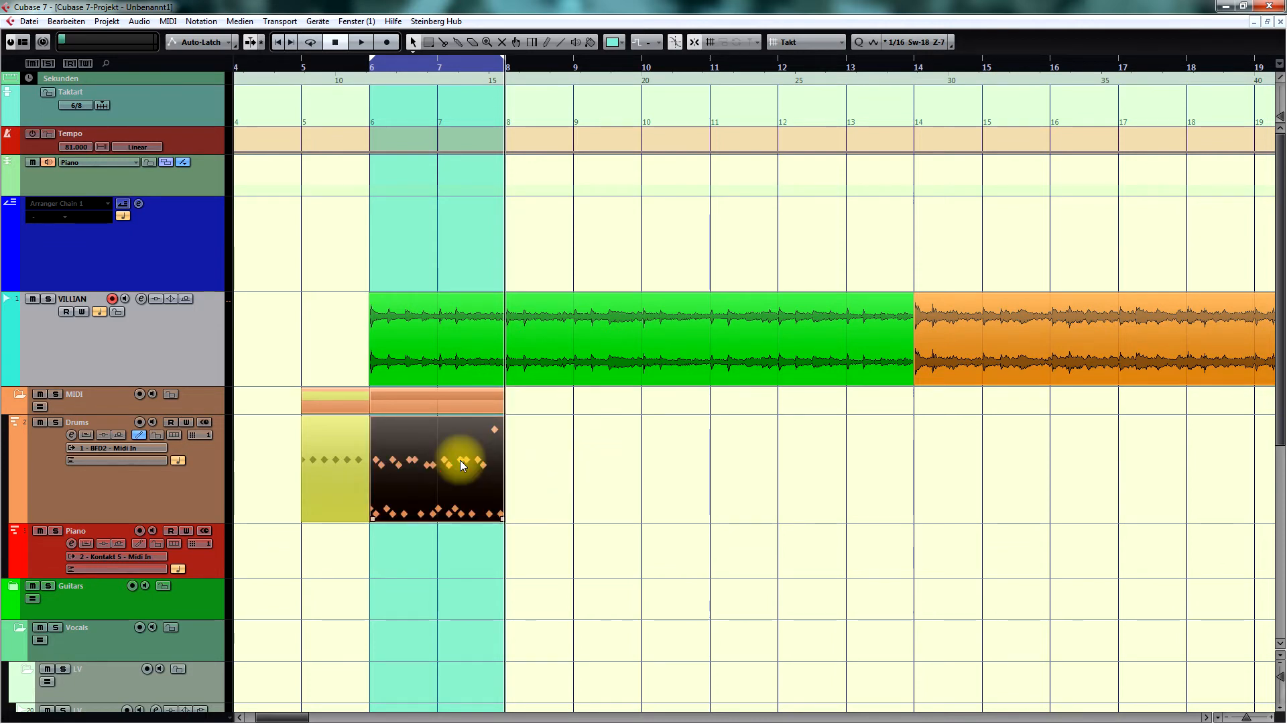
left_click_drag(460, 460, 590, 463)
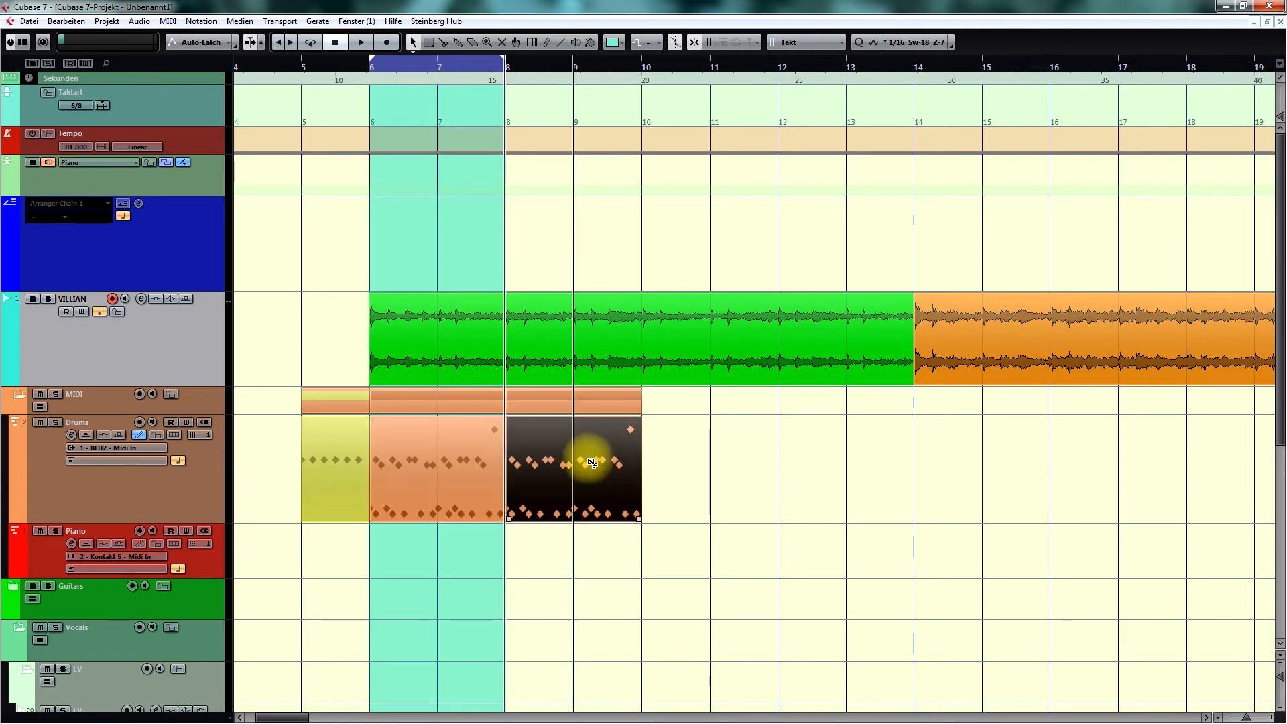
left_click(778, 480)
left_click_drag(718, 459, 597, 524)
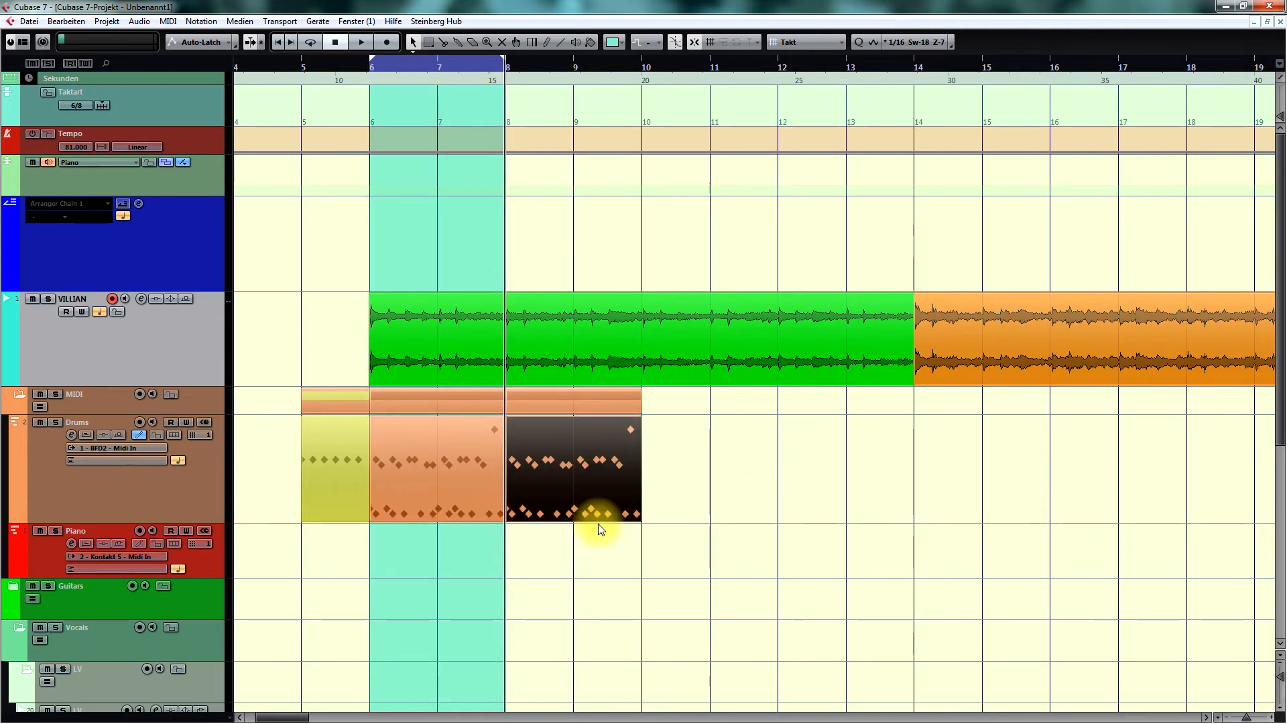
key("Delete")
left_click(483, 467)
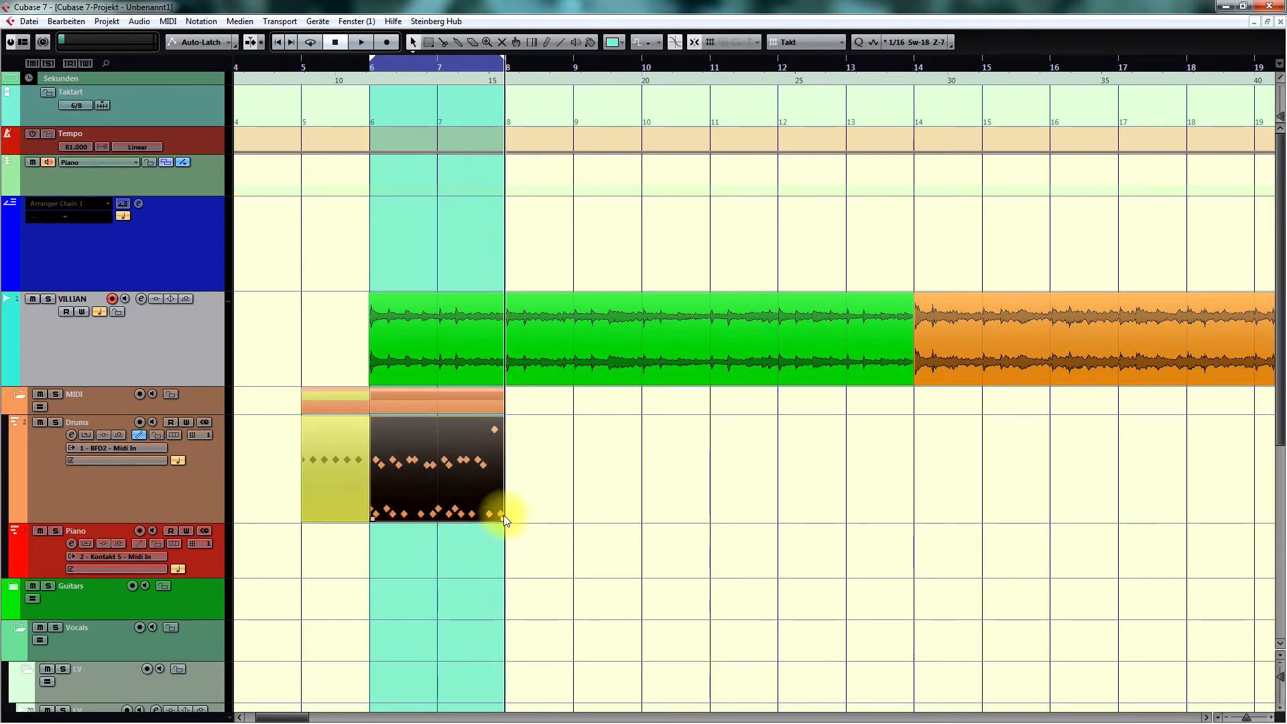
Try extending the two-bar drum part's end, first to bar 11, and undo the length changes.
left_click_drag(504, 518, 741, 554)
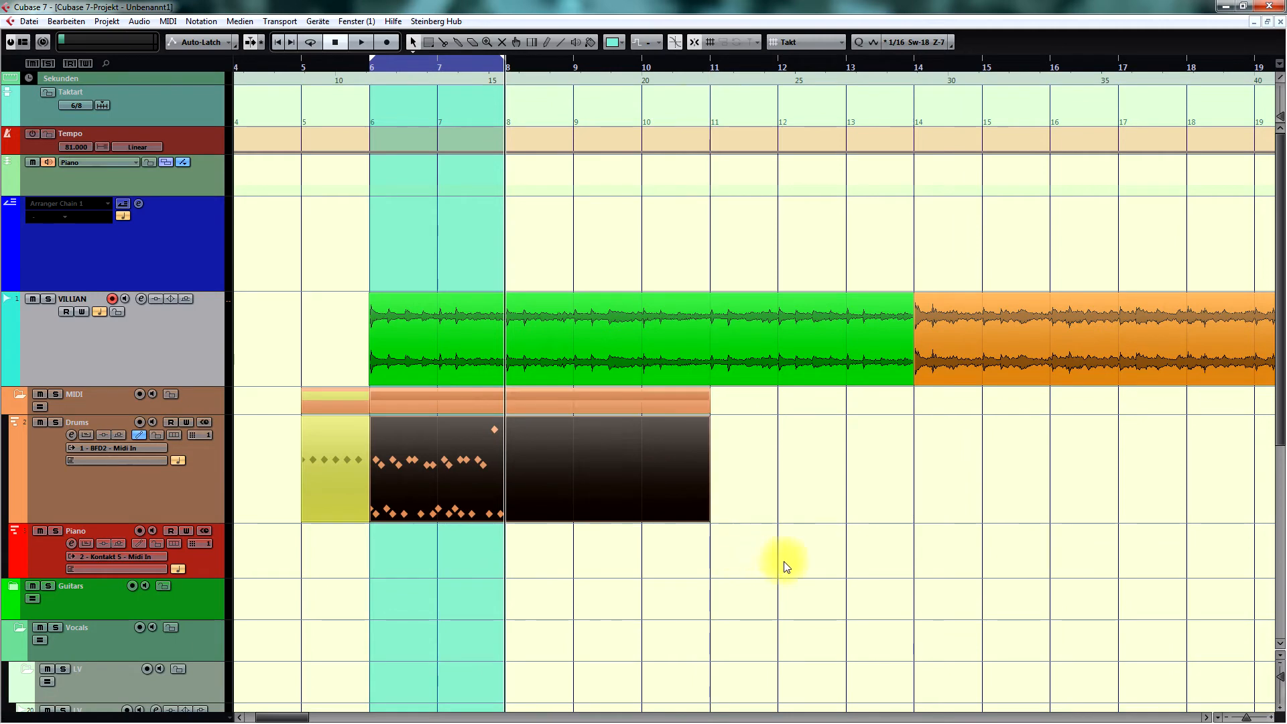
key("ctrl+z")
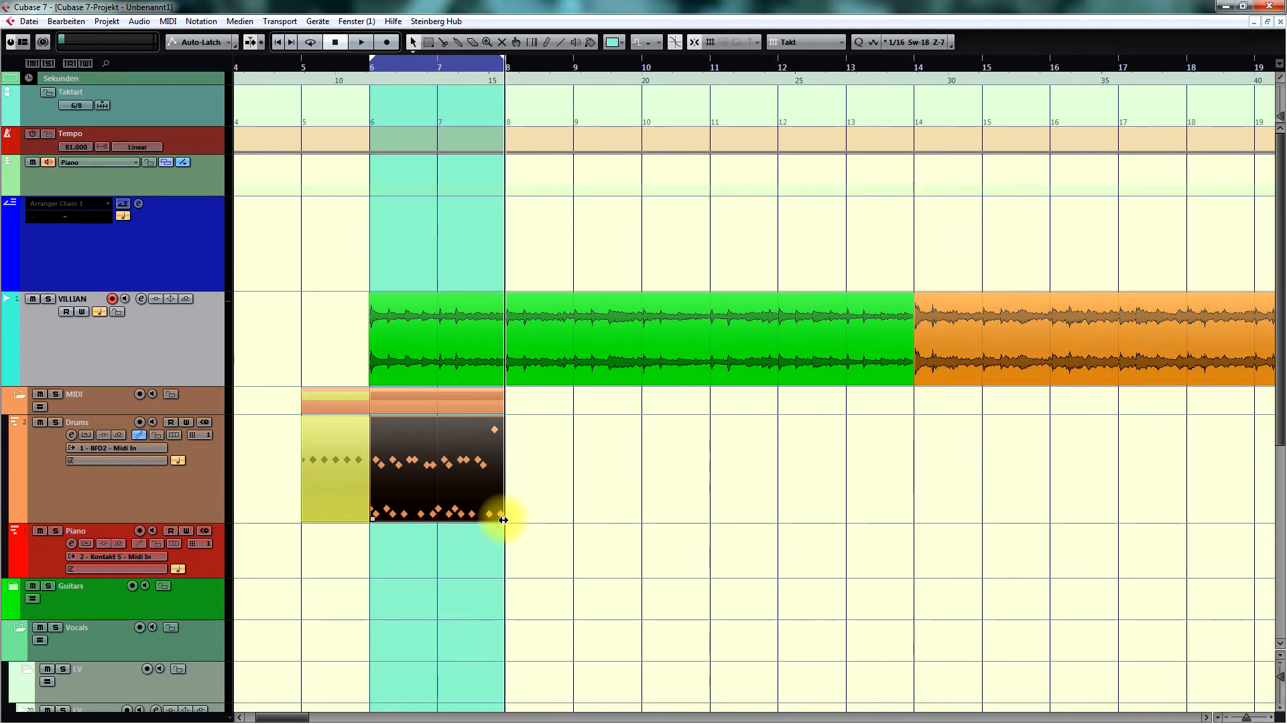
left_click_drag(504, 519, 574, 523)
key("ctrl+z")
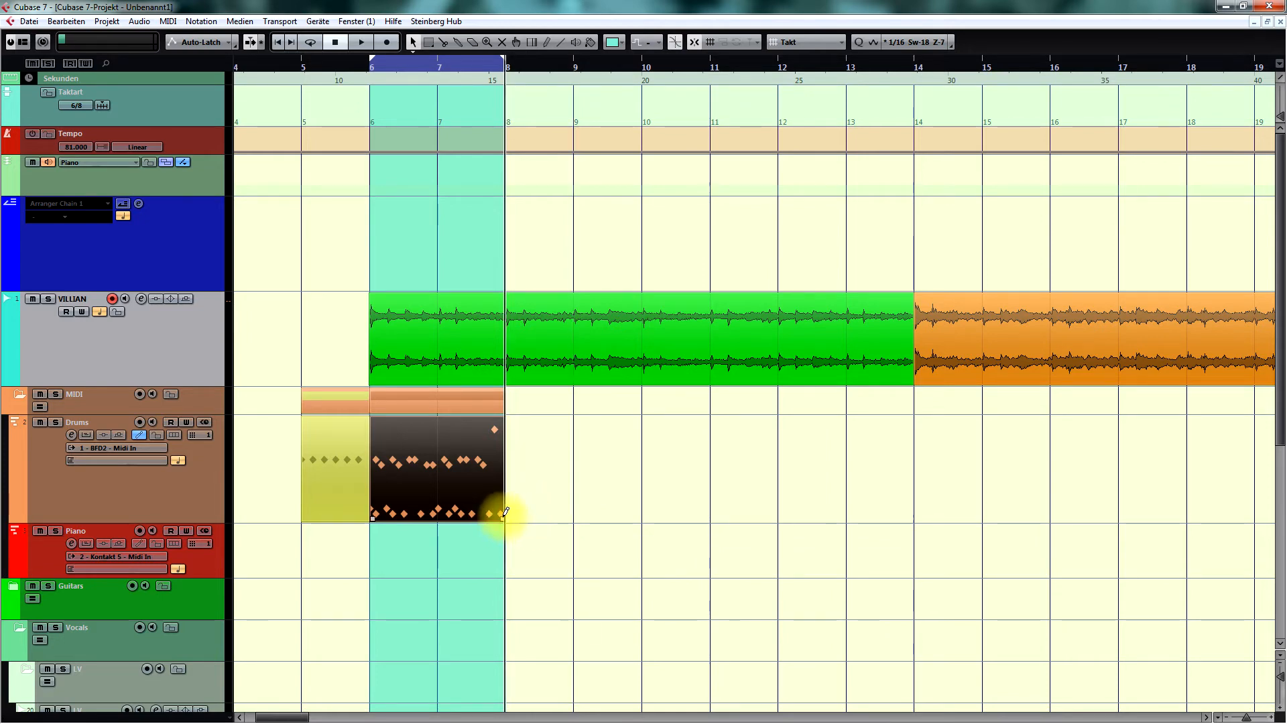
Repeat the two-bar drum part up to bar 14, and delete the copies at bars 10 and 12.
left_click_drag(505, 515, 871, 504)
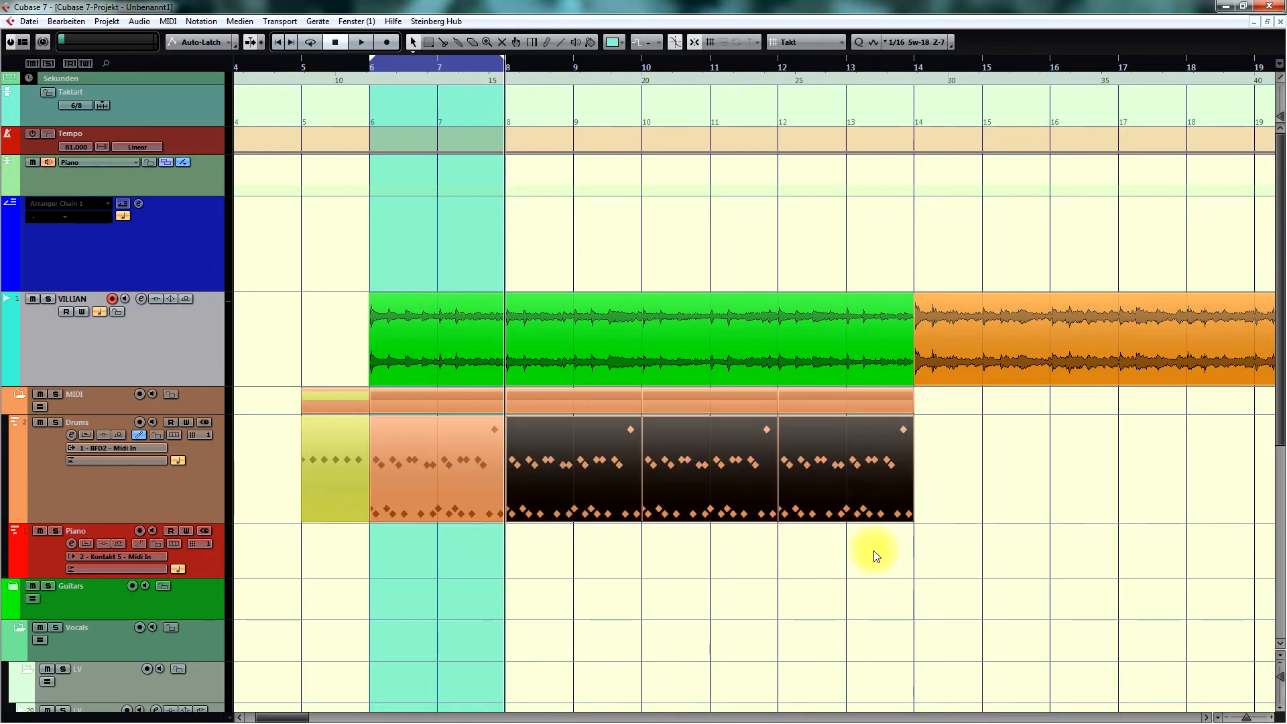
left_click_drag(1022, 432, 818, 526)
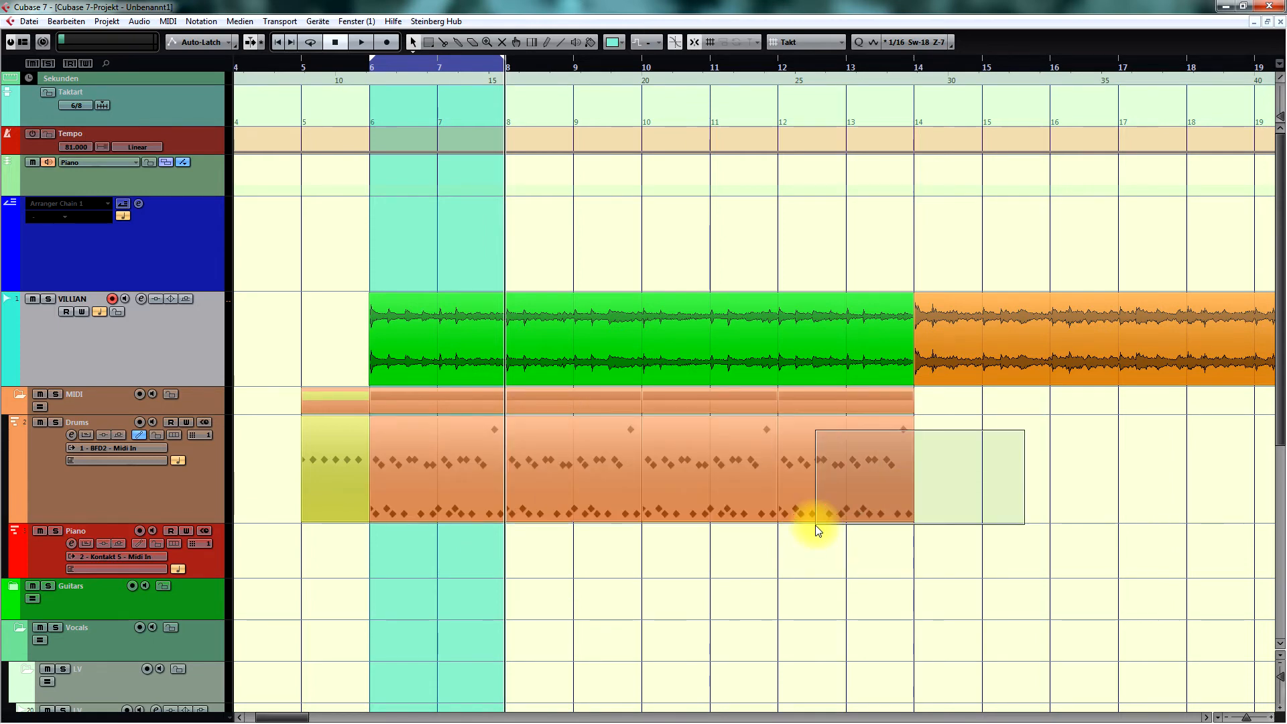
left_click_drag(998, 461, 658, 578)
key("Delete")
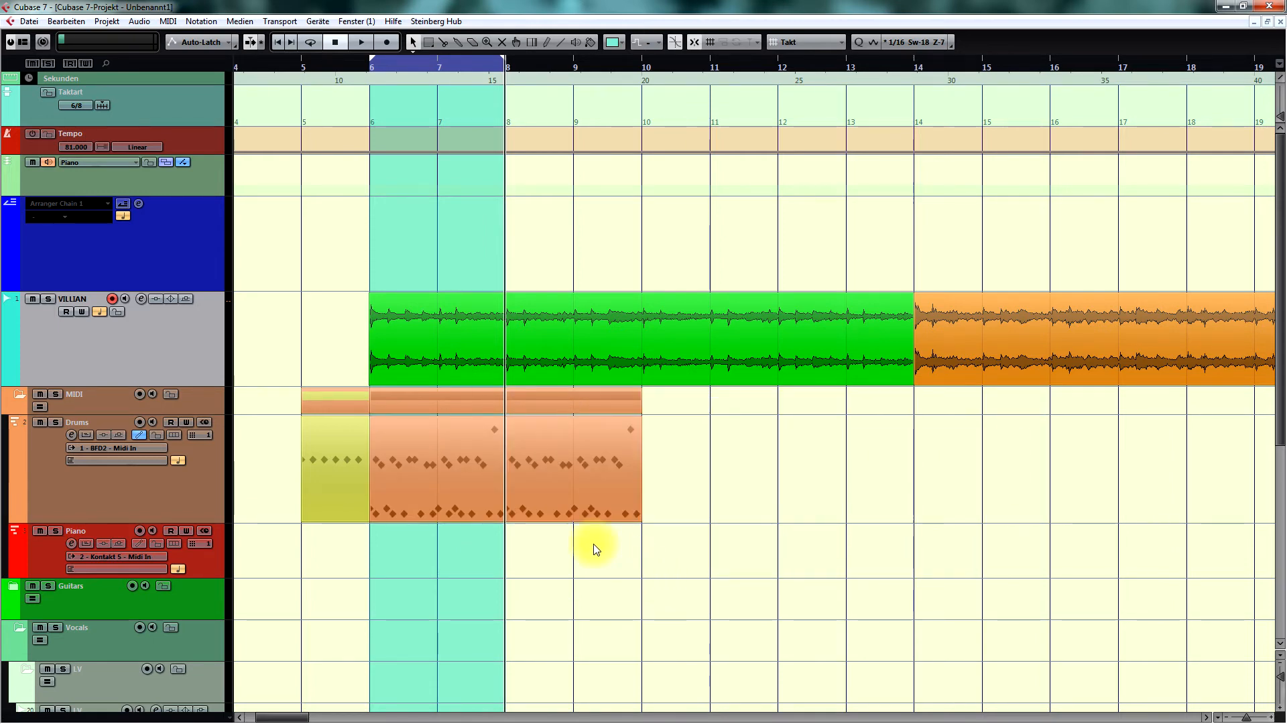
Open the bar 6 drum part on its own in the drum editor, examine its range, and close it.
left_click(672, 487)
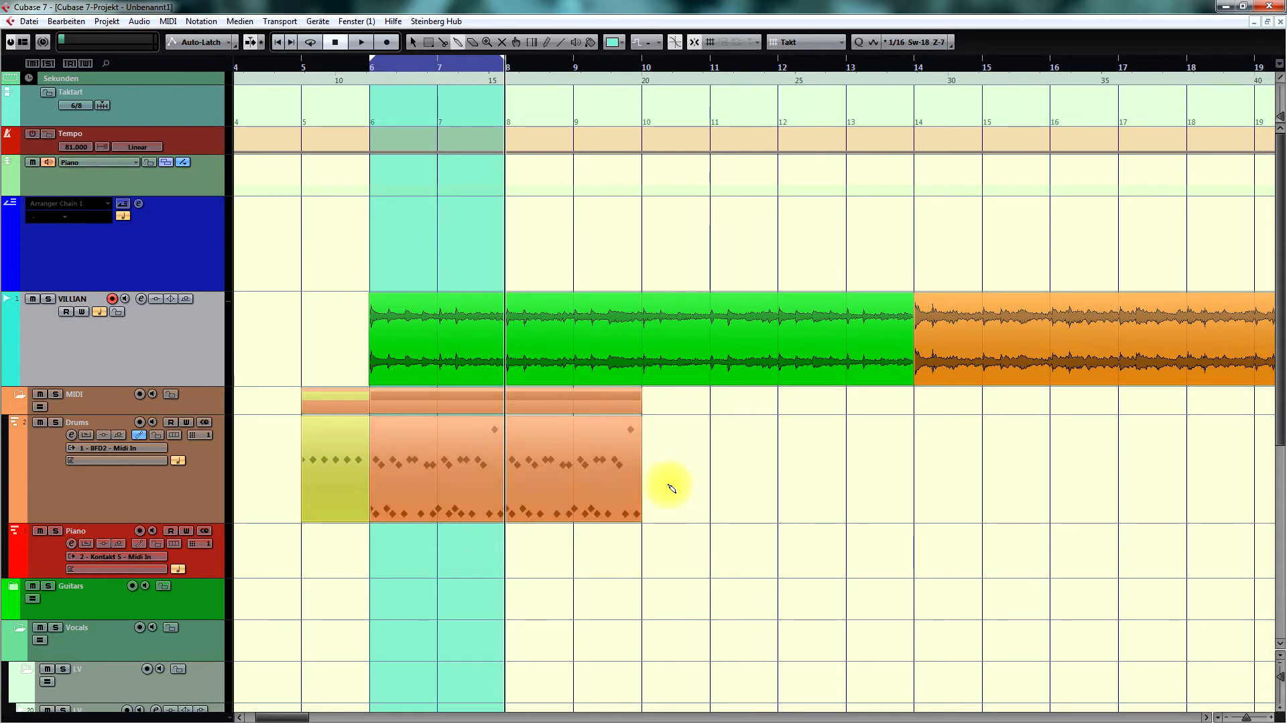
left_click(544, 469)
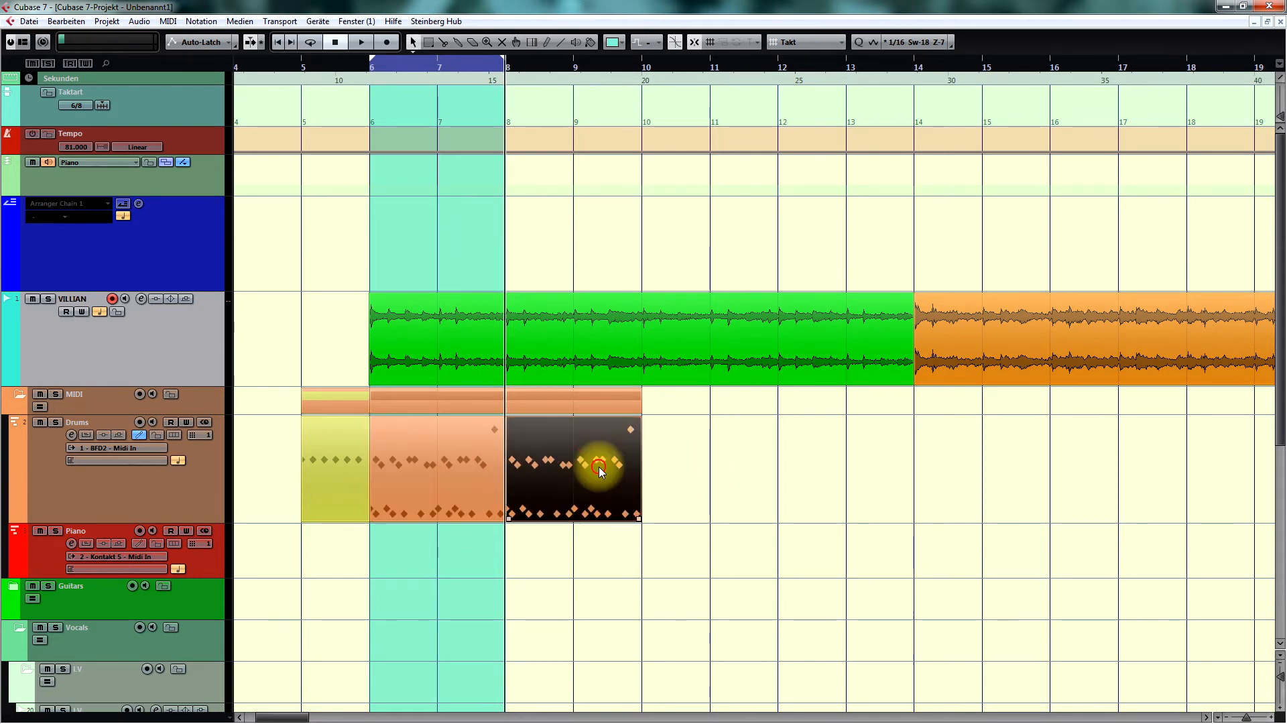
left_click(480, 479)
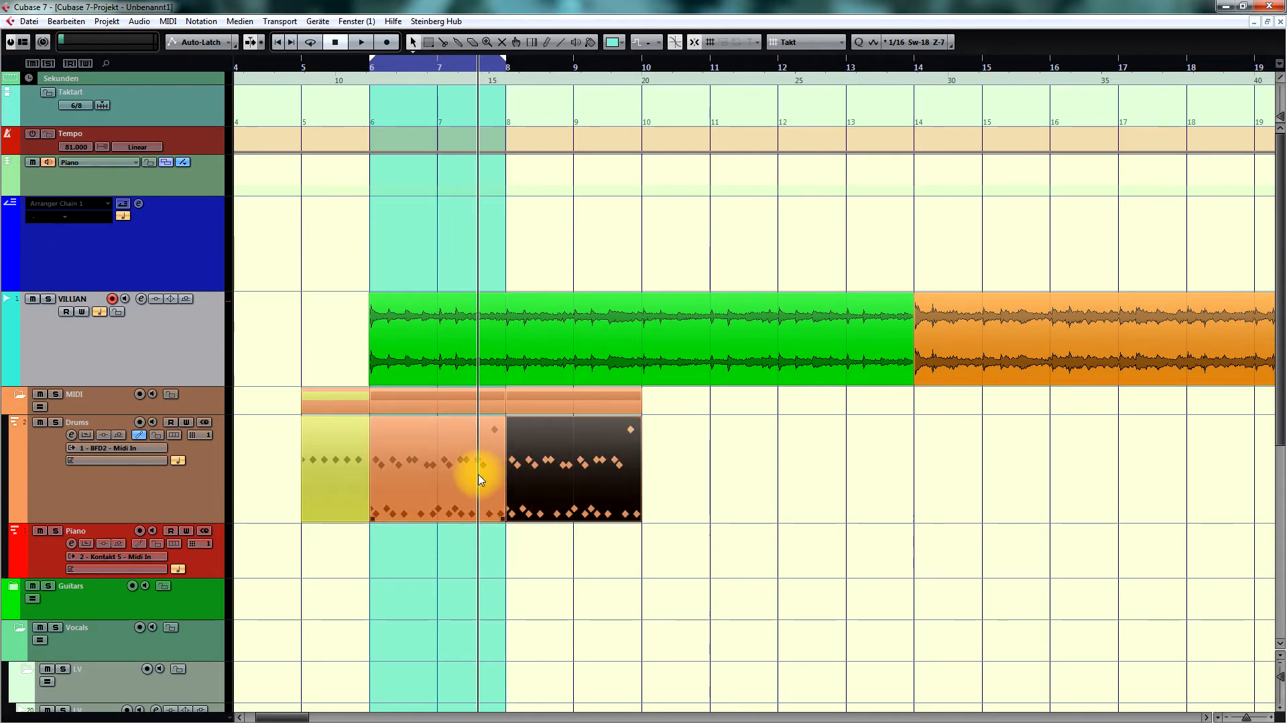
double_click(478, 476)
key("g")
key("g")
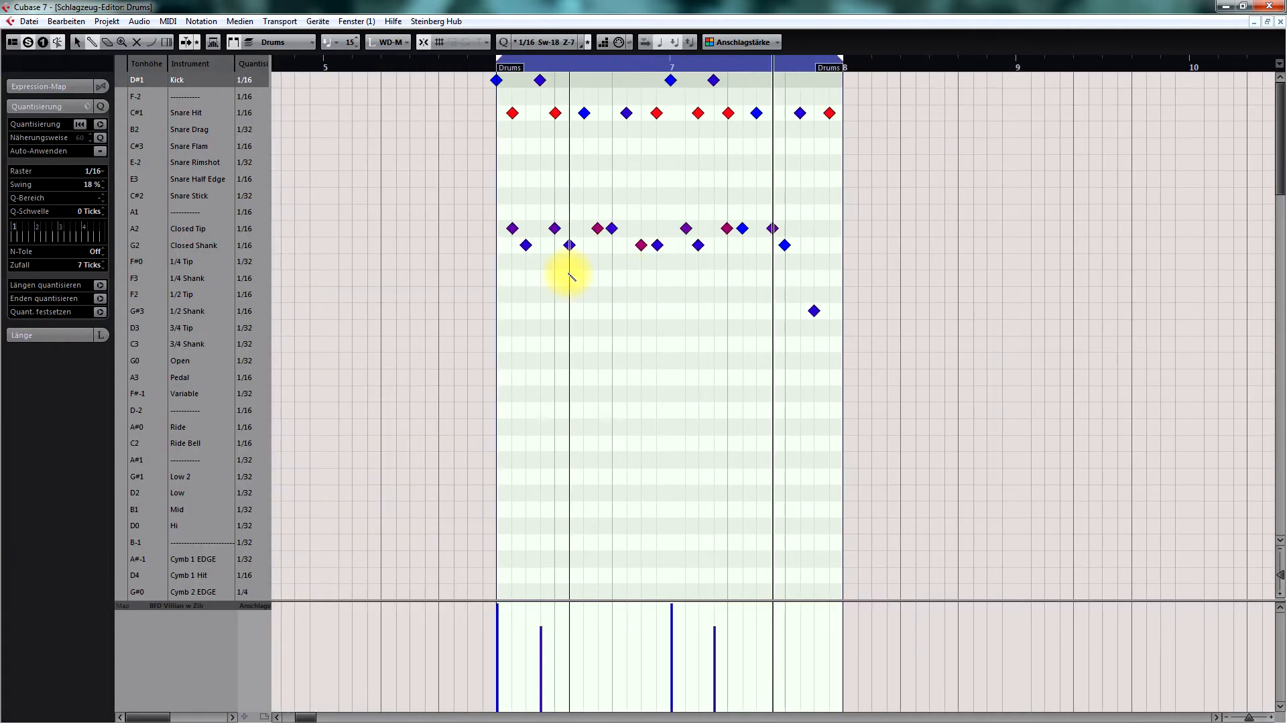
scroll(569, 276, "right", 3)
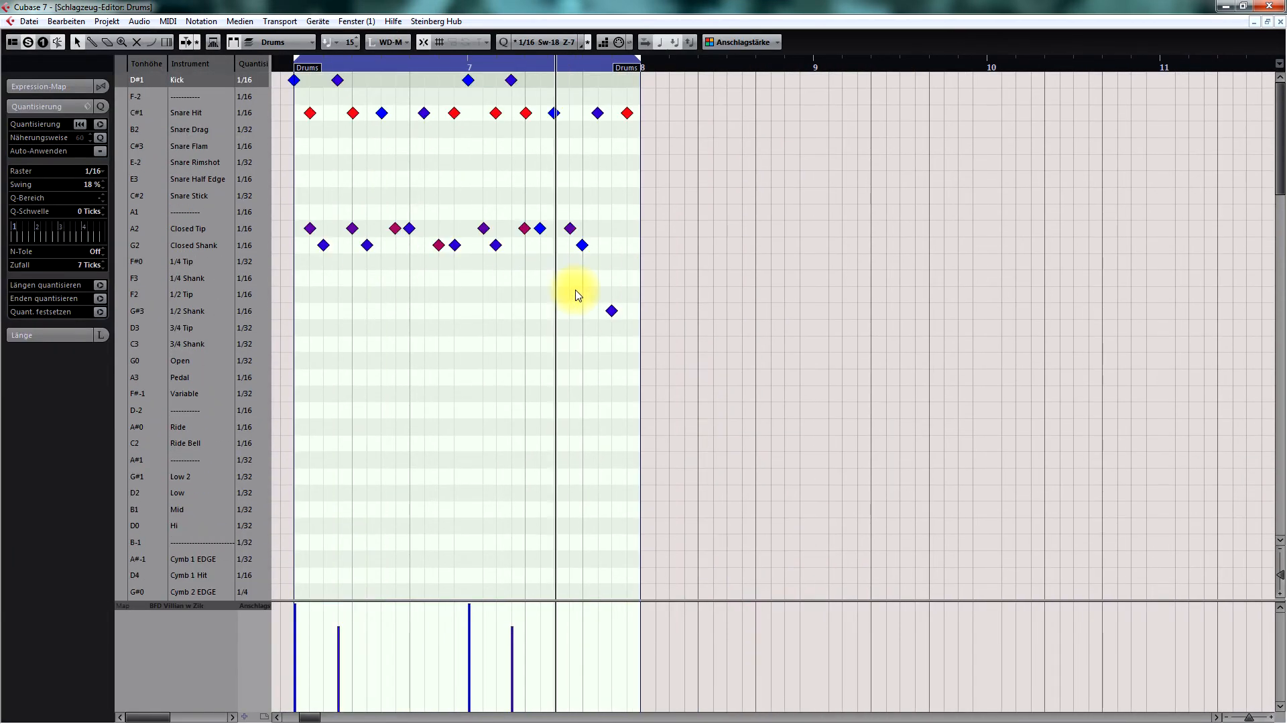
scroll(575, 290, "down", 3)
scroll(582, 287, "up", 3)
left_click(753, 230)
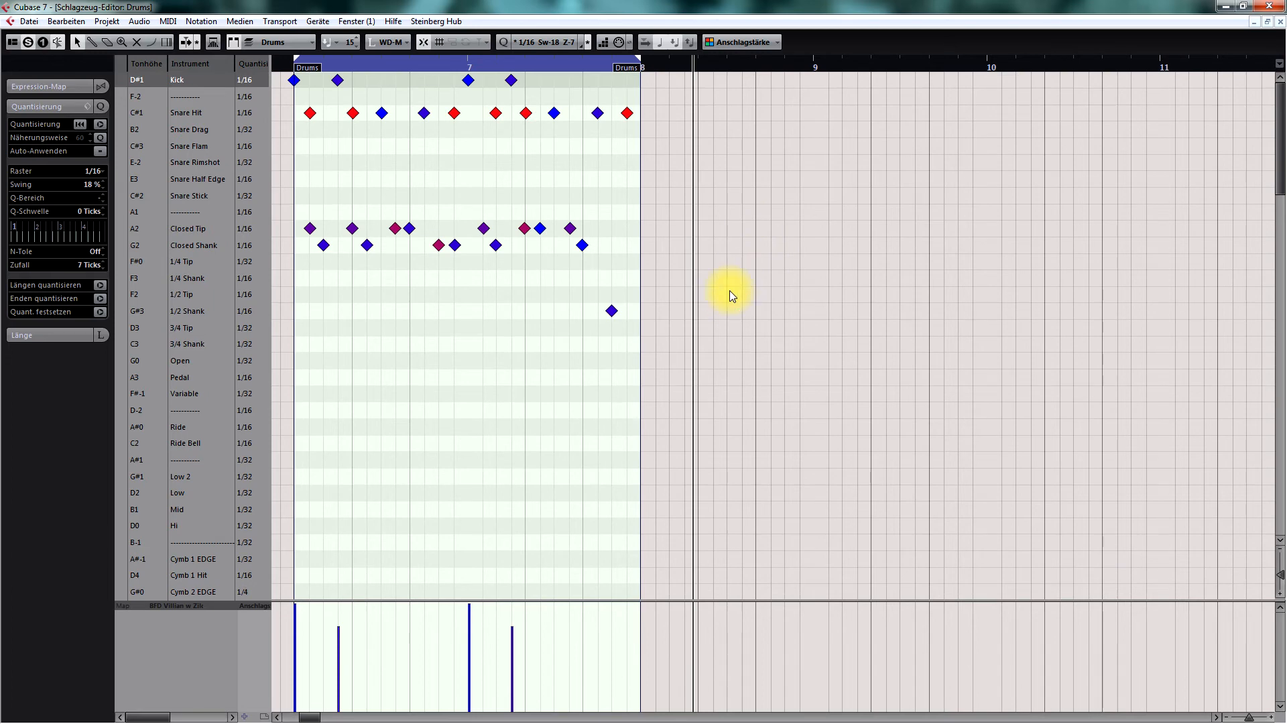
key("Escape")
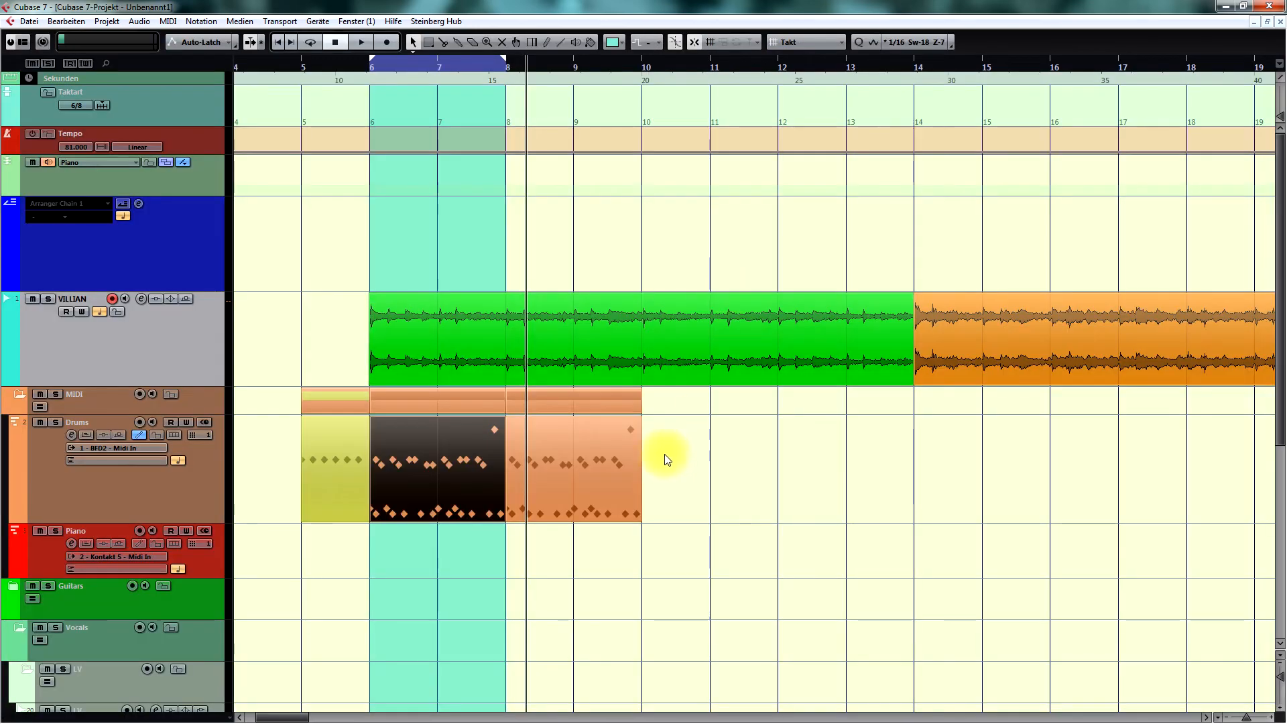
View the bar 6 and bar 8 drum parts together in the drum editor, and close it.
key("4")
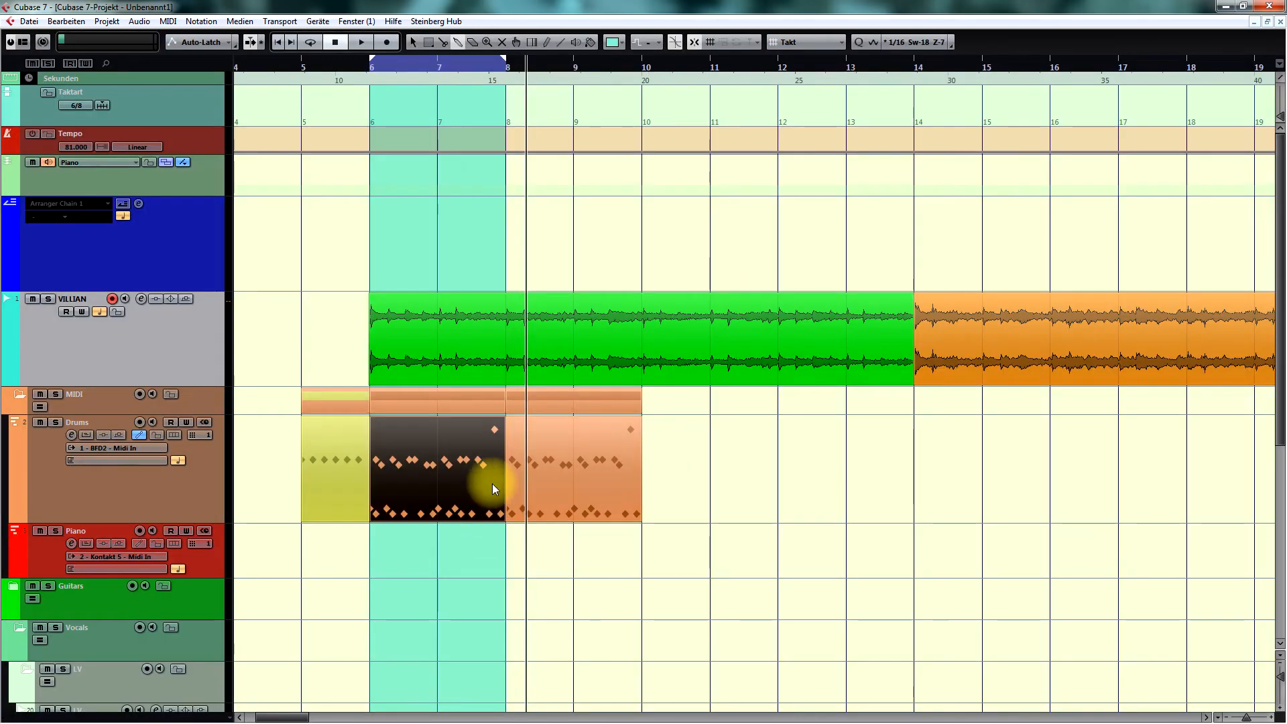
double_click(479, 525)
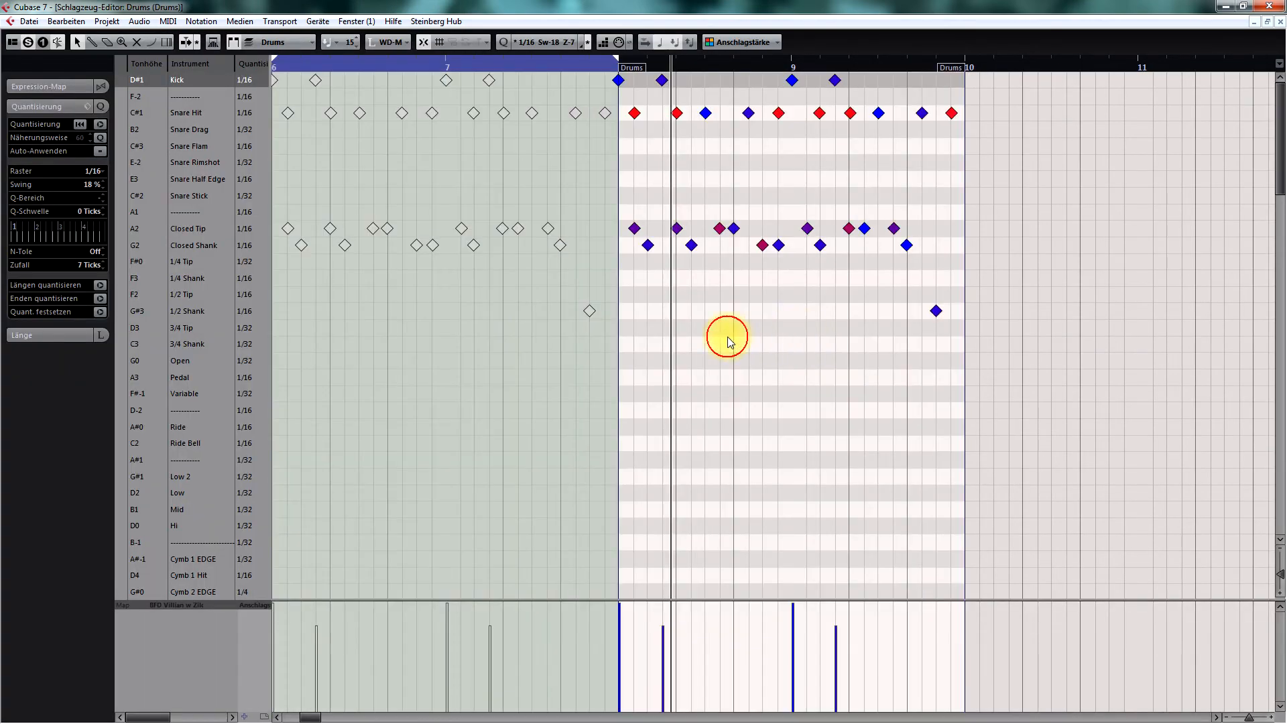
key("Escape")
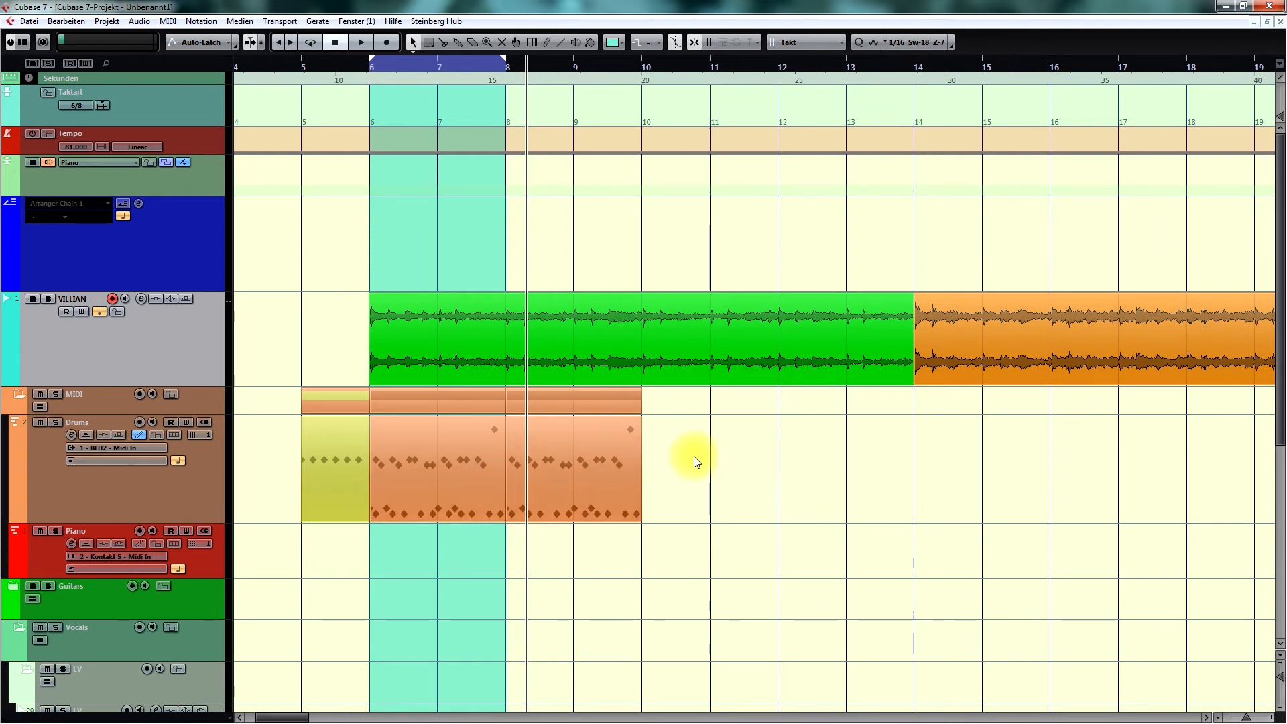
key("8")
right_click(699, 457)
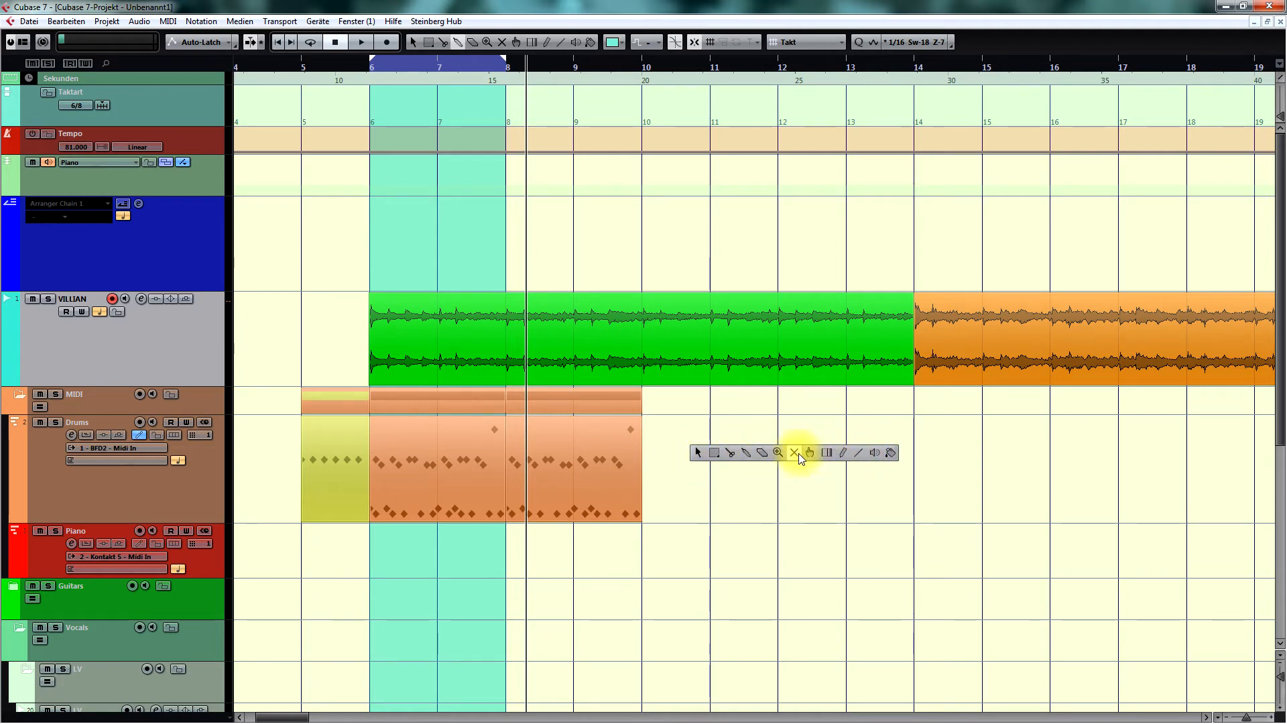
left_click(695, 453)
key("1")
key("2")
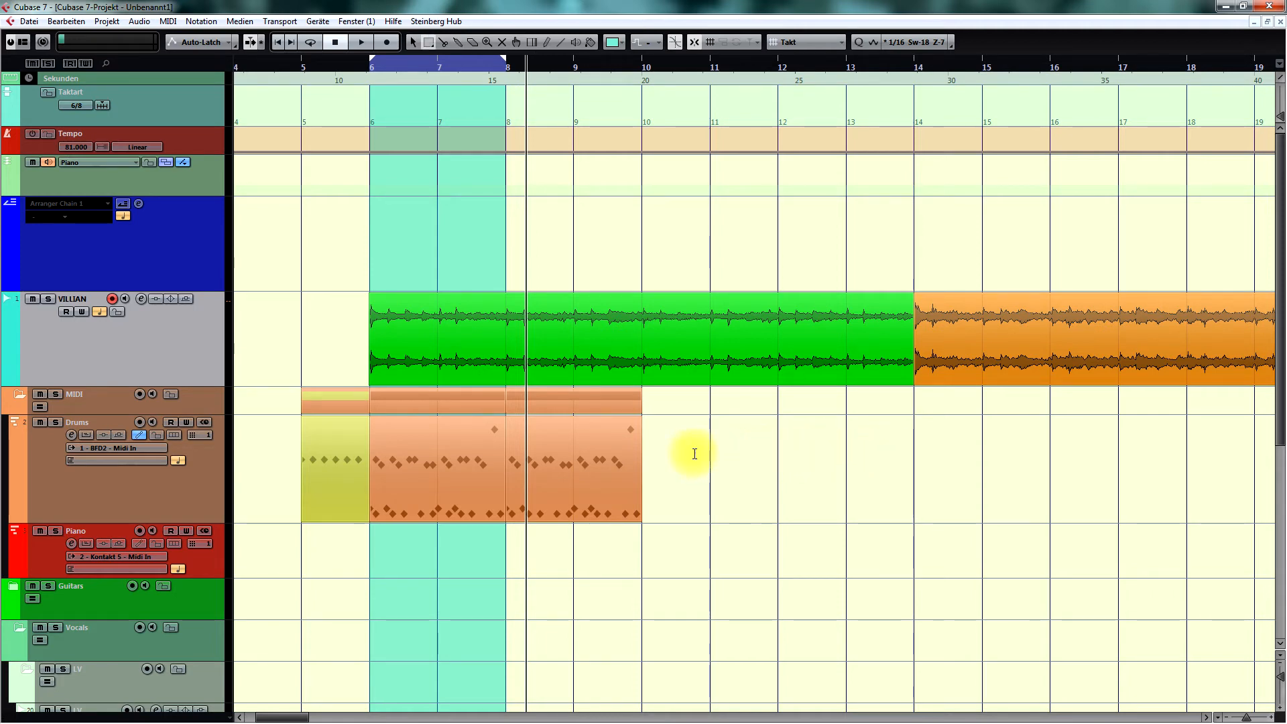
key("3")
key("4")
key("5")
key("7")
key("8")
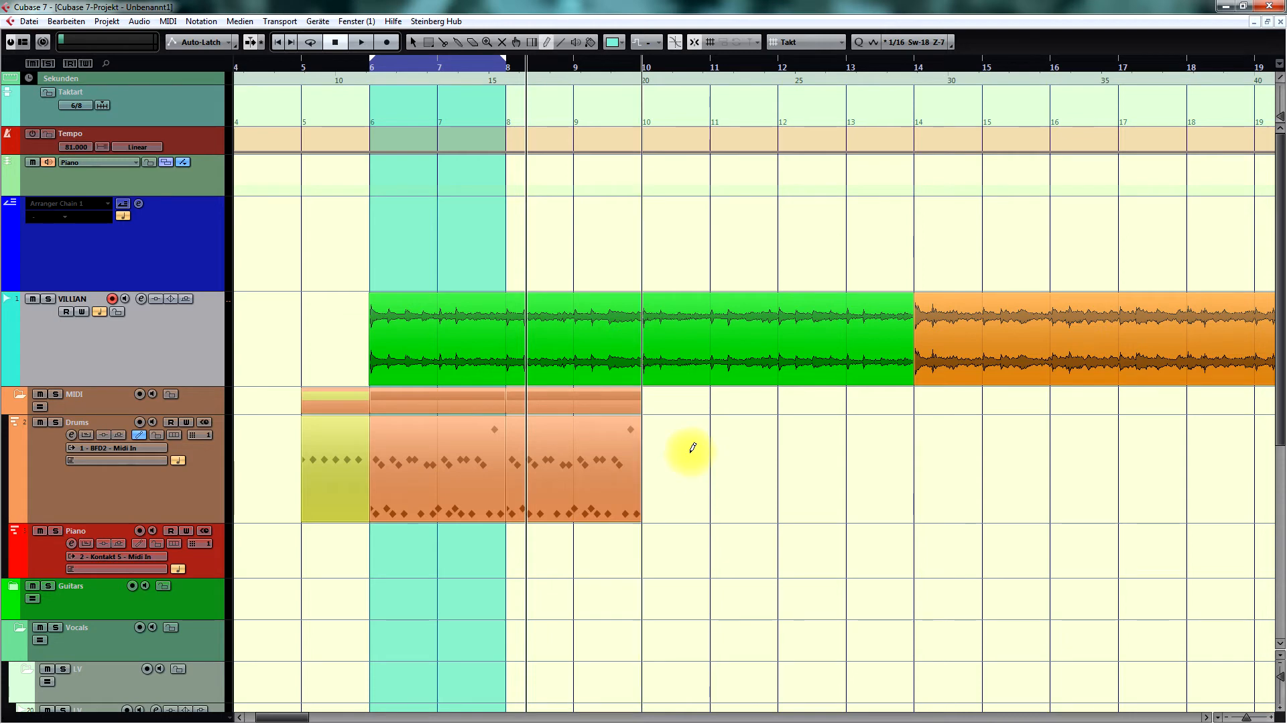
key("1")
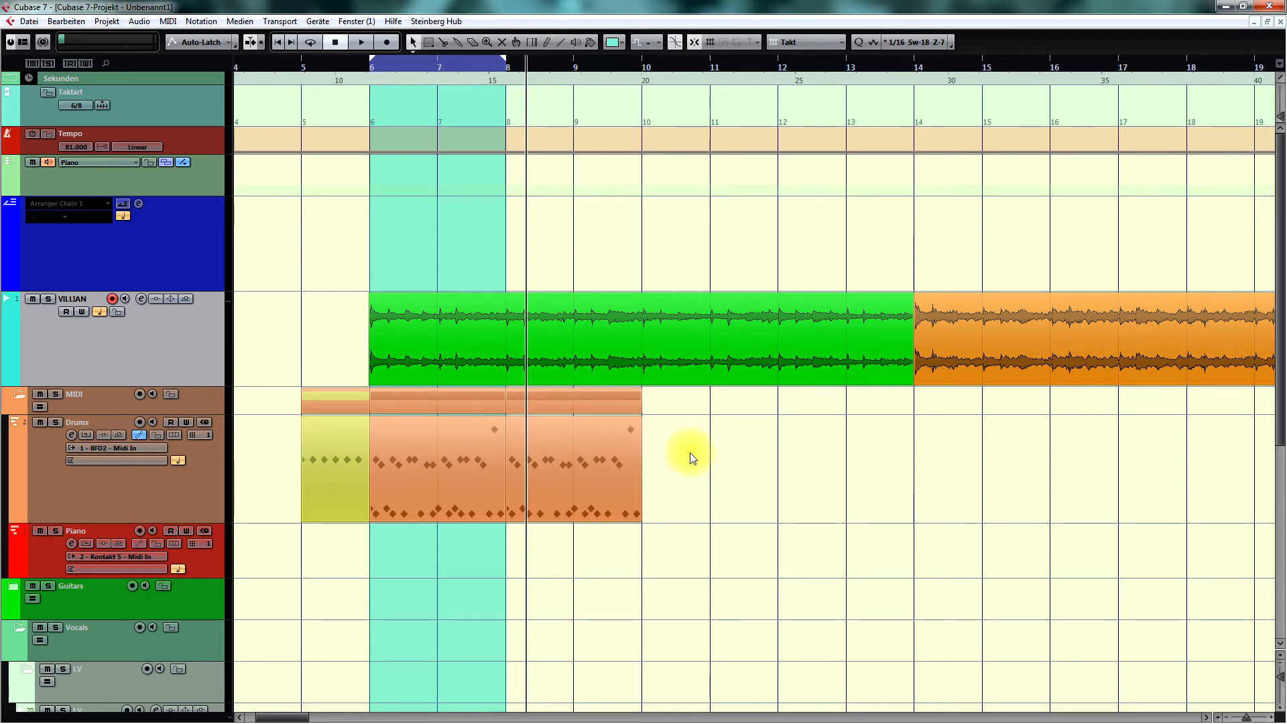
Glue the drum parts starting at bars 6 and 8 into a single four-bar part, and deselect it.
key("4")
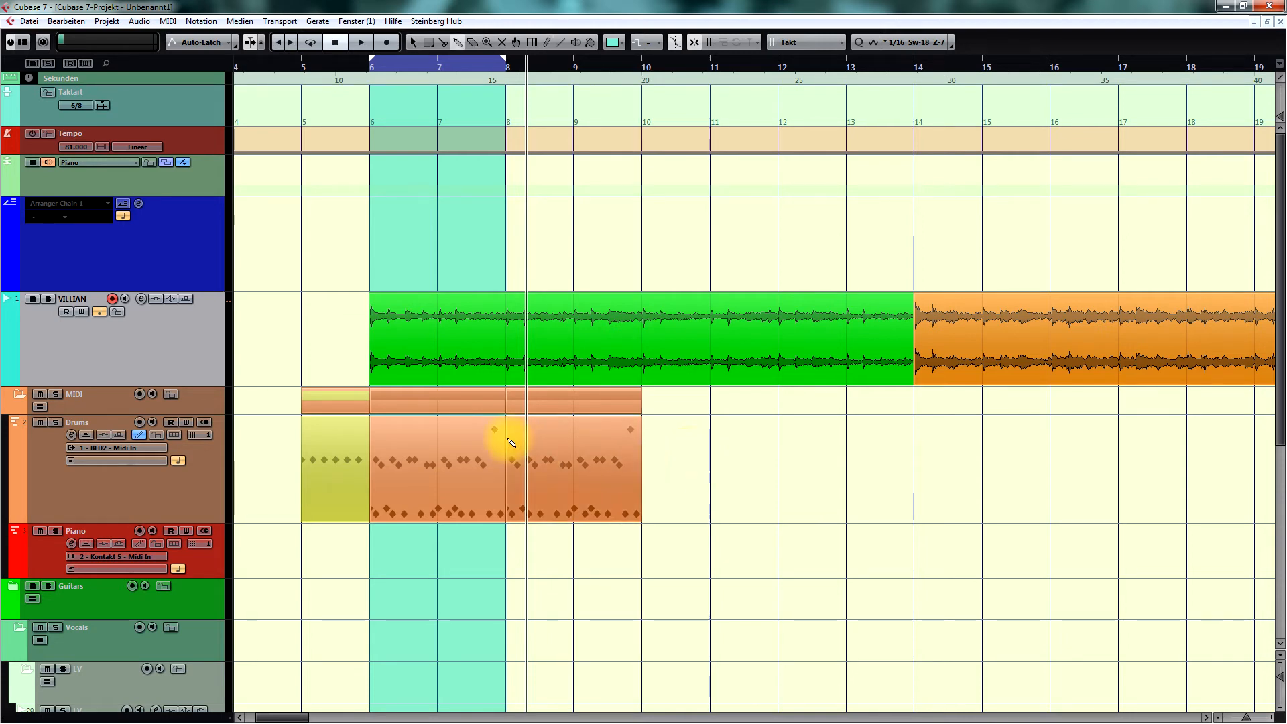
left_click(478, 459)
left_click(476, 457)
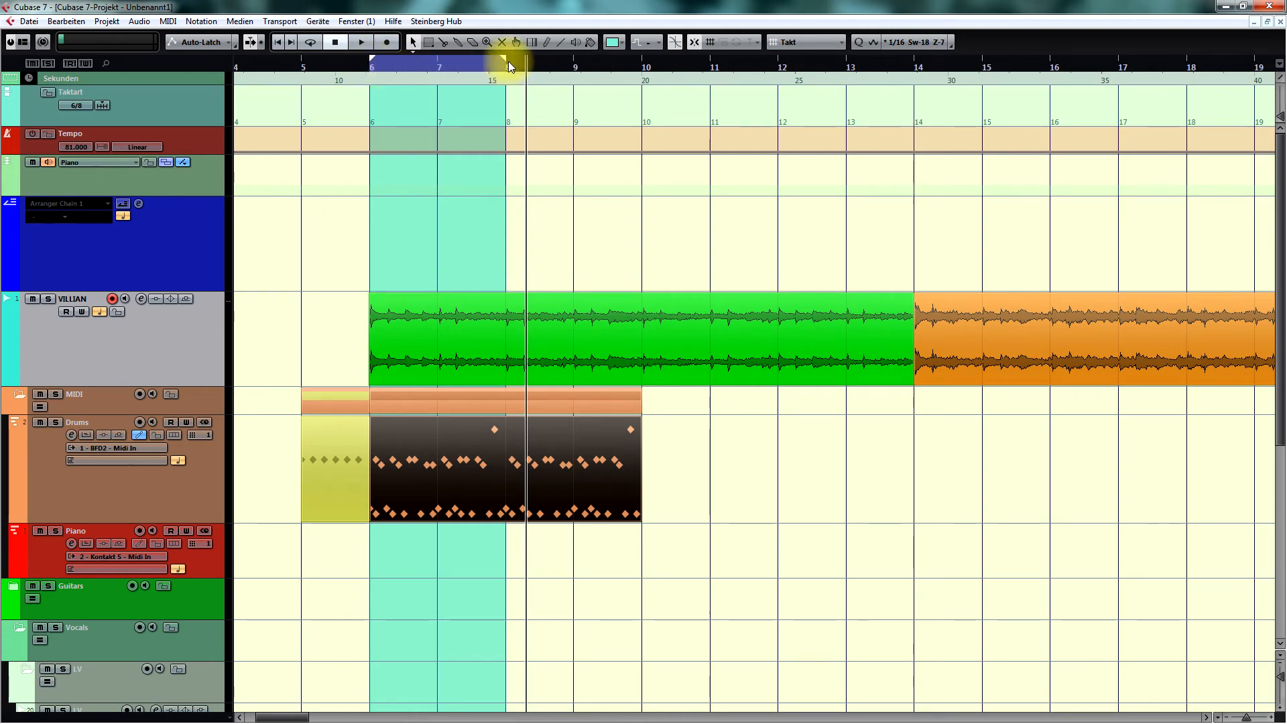
left_click(712, 467)
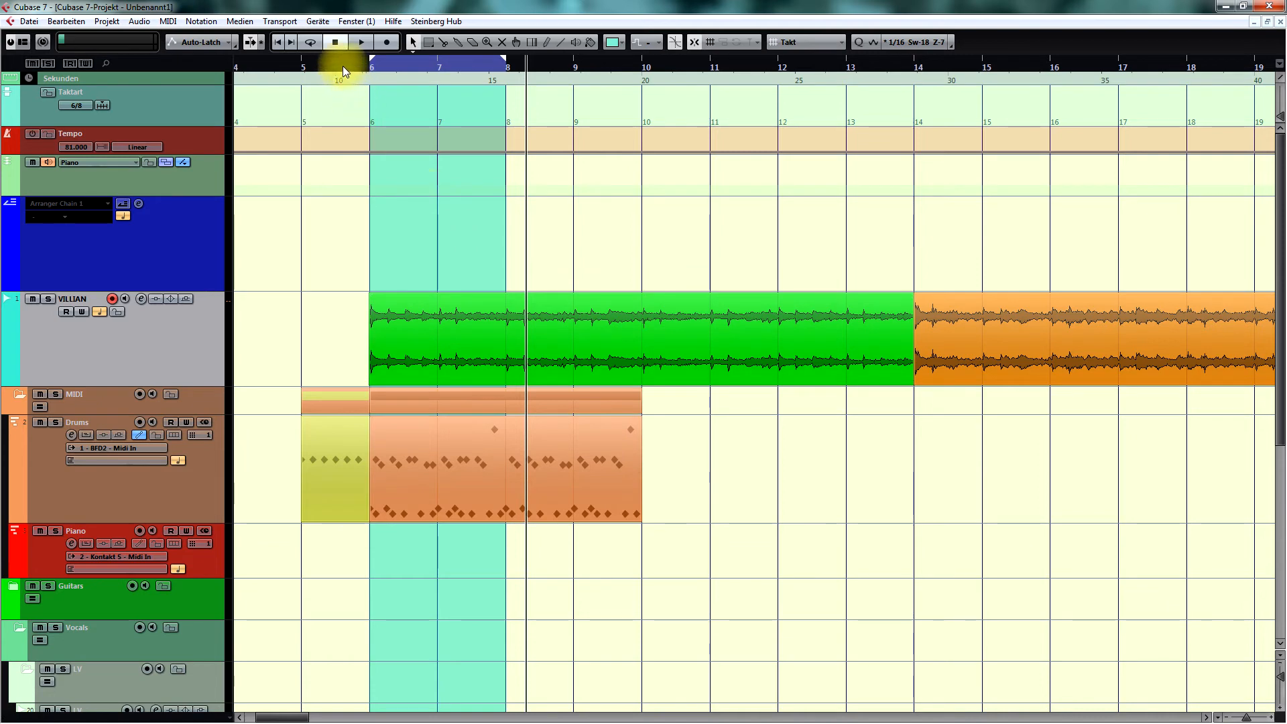
Try placing the left and right locators at several bars in the ruler, ending with the range from bar 14 to 15.
left_click(303, 63, "ctrl")
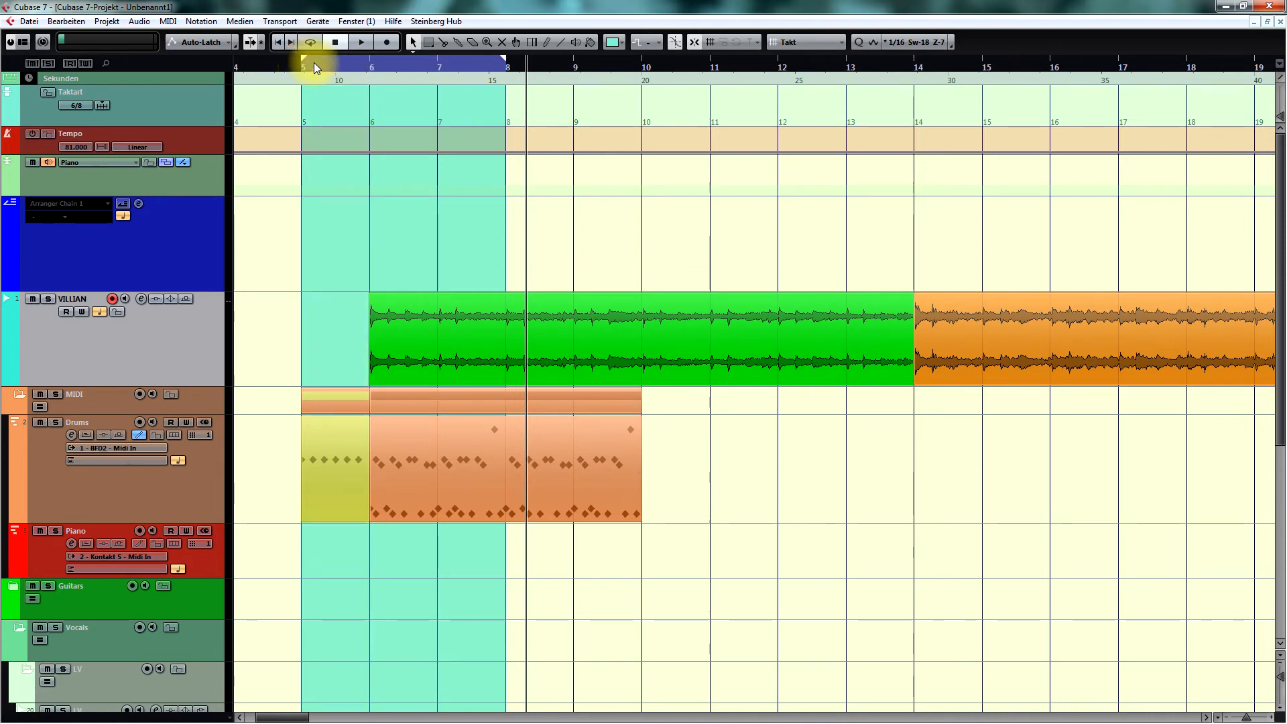
left_click(624, 65, "alt")
left_click(718, 65, "ctrl")
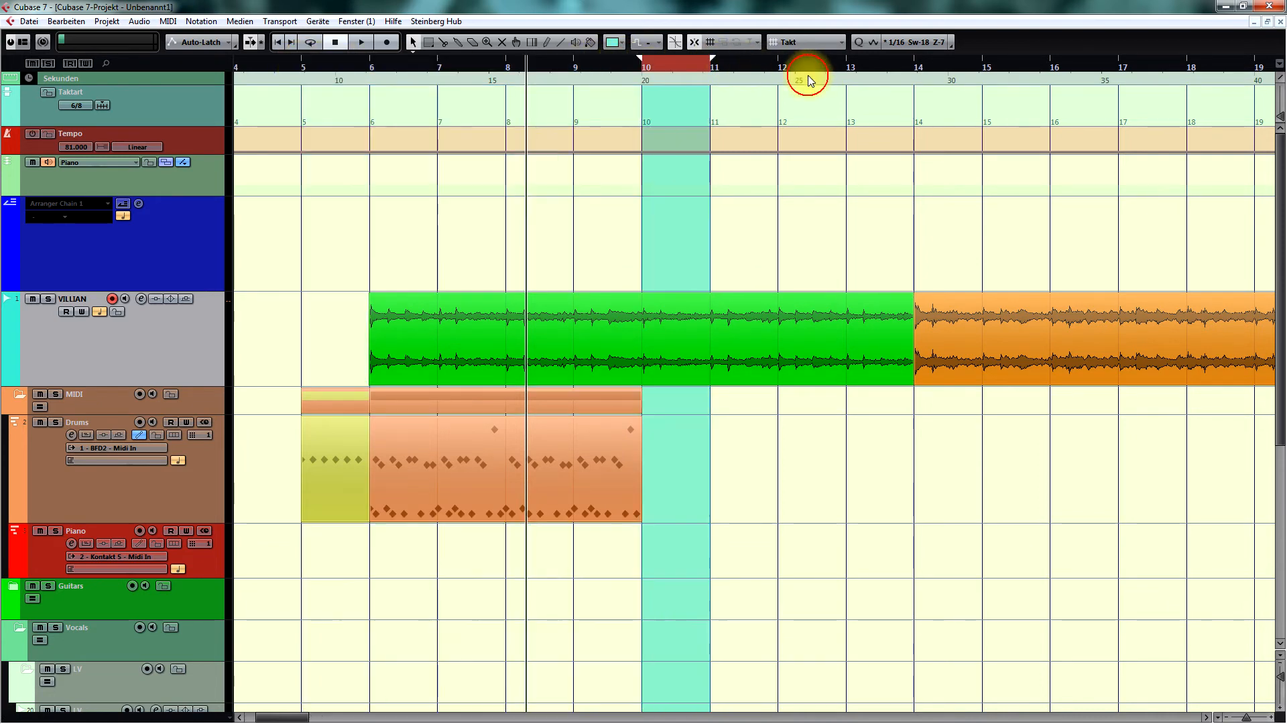
left_click(805, 65, "alt")
left_click(901, 61, "ctrl")
left_click(973, 63, "alt")
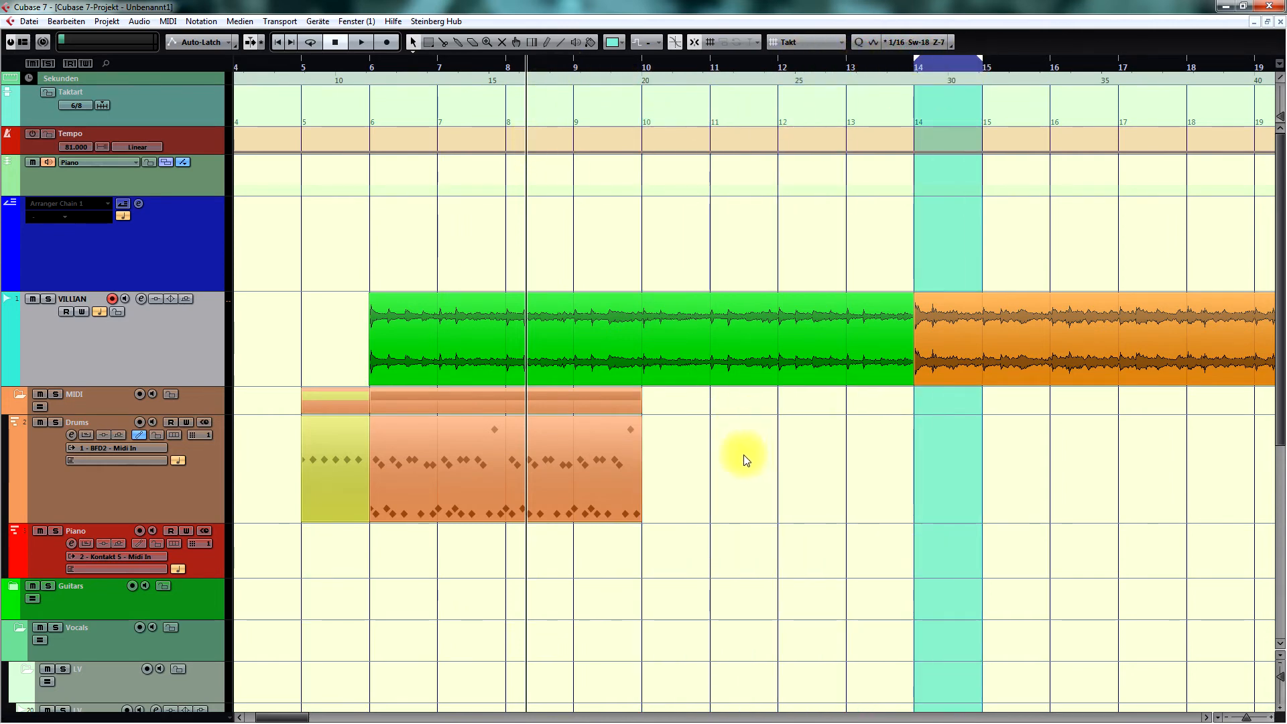
Set the locators to the joined drum part's range, and check the range in the drum editor.
left_click(556, 474)
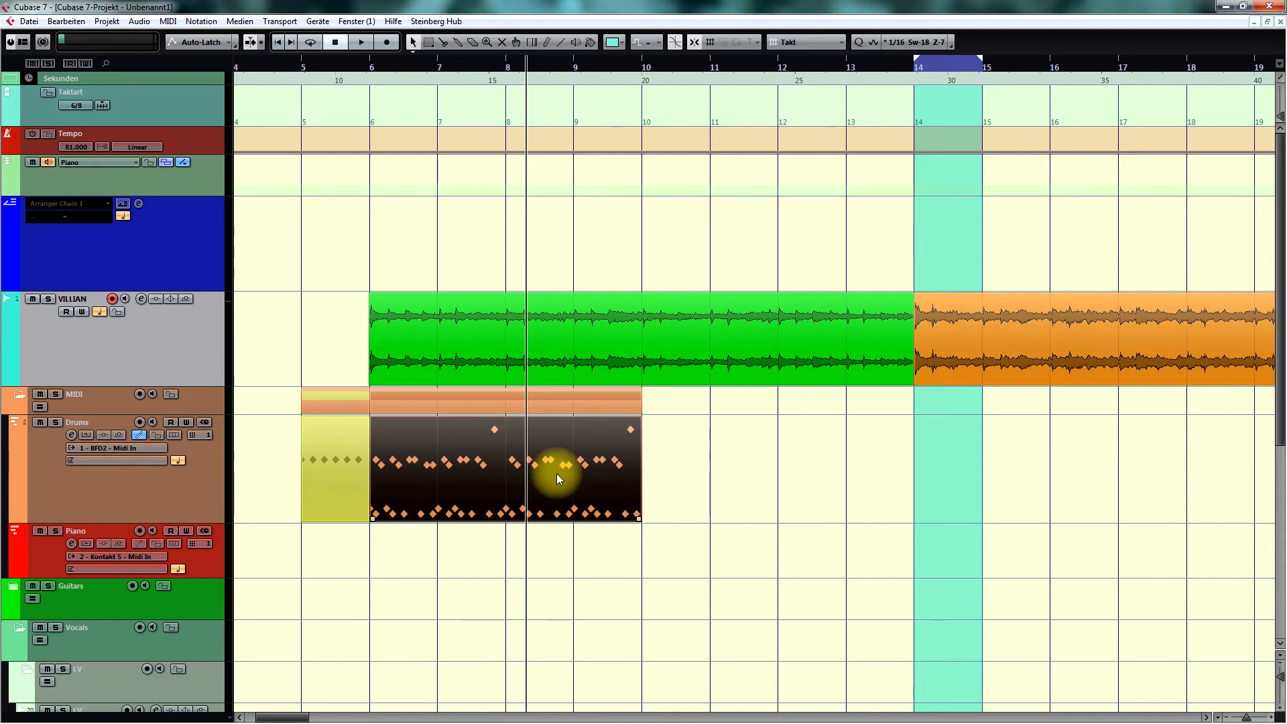
key("p")
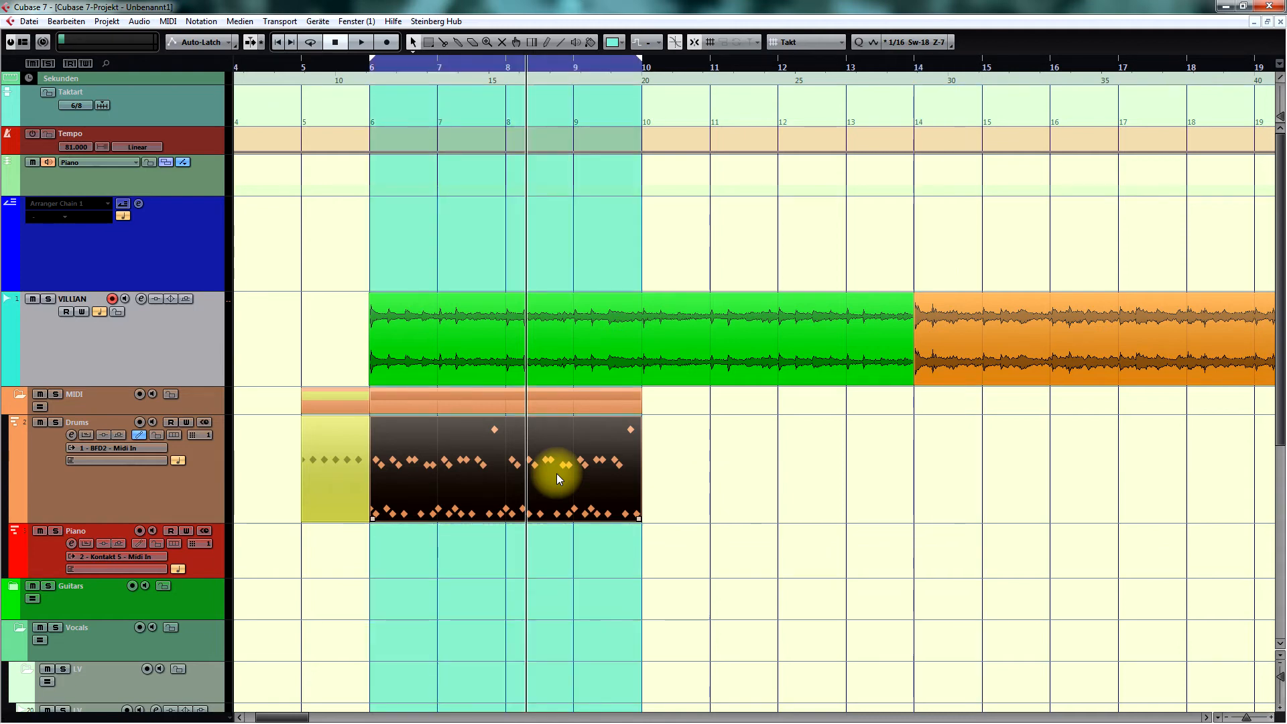
double_click(550, 471)
key("g")
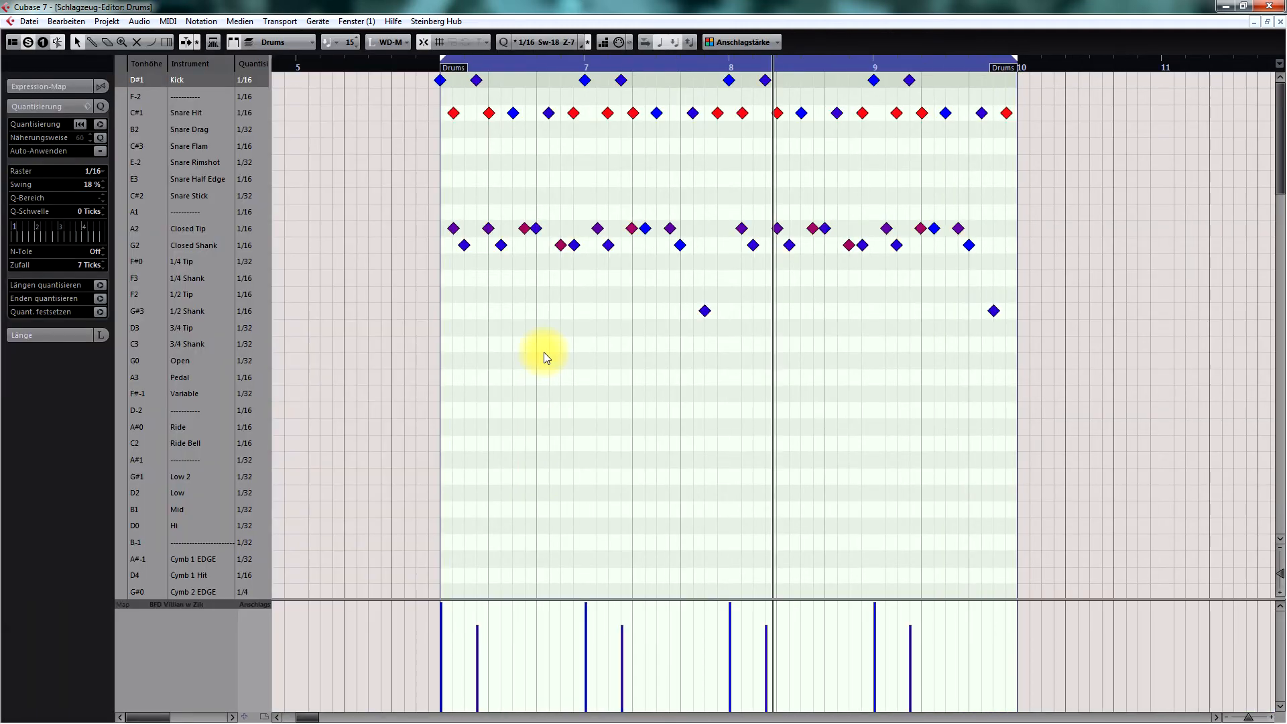
key("Return")
Move the left locator to bar 13 and the right locator to bar 16, and reopen the joined drum part in the drum editor.
left_click(850, 68, "ctrl")
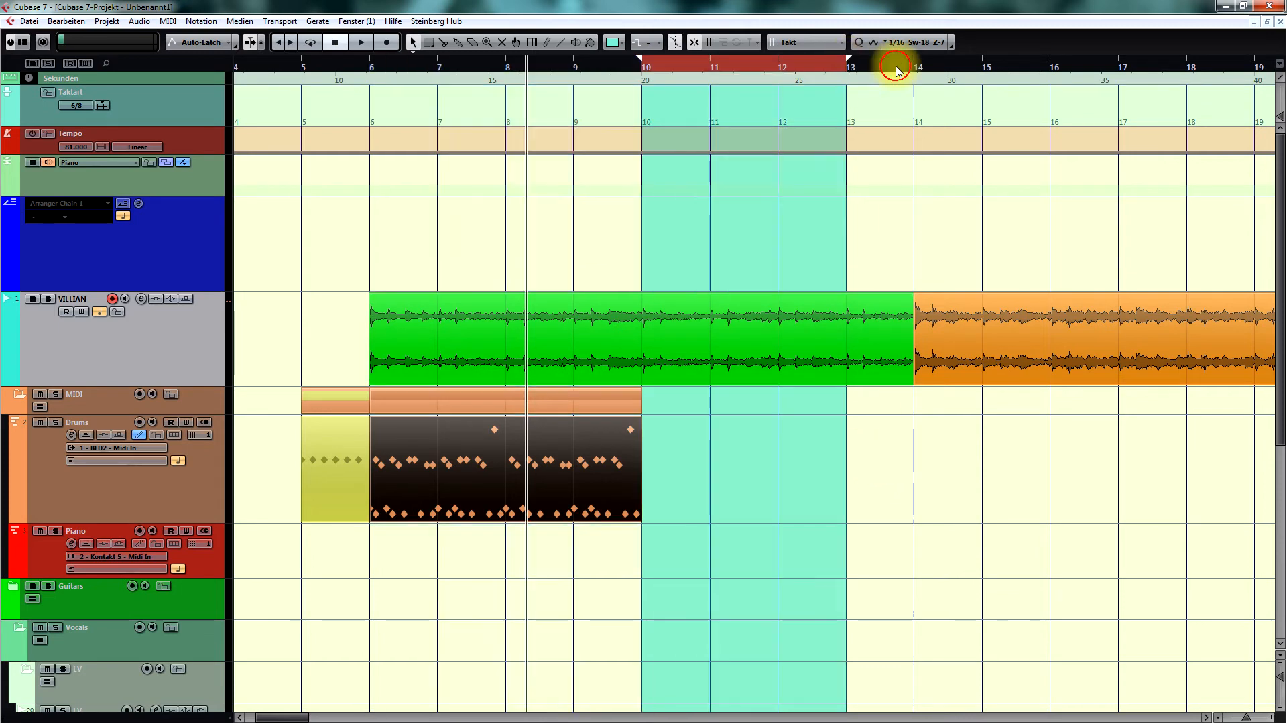
left_click(1051, 68, "alt")
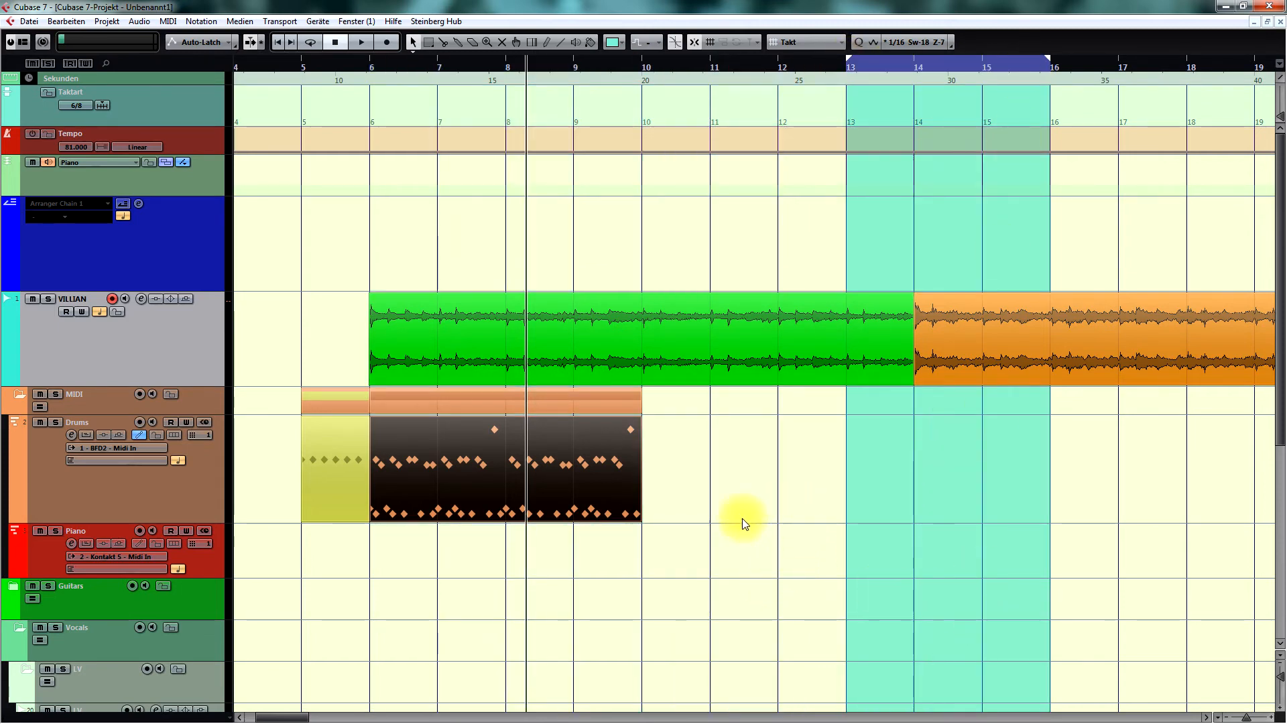
left_click(636, 485)
double_click(577, 467)
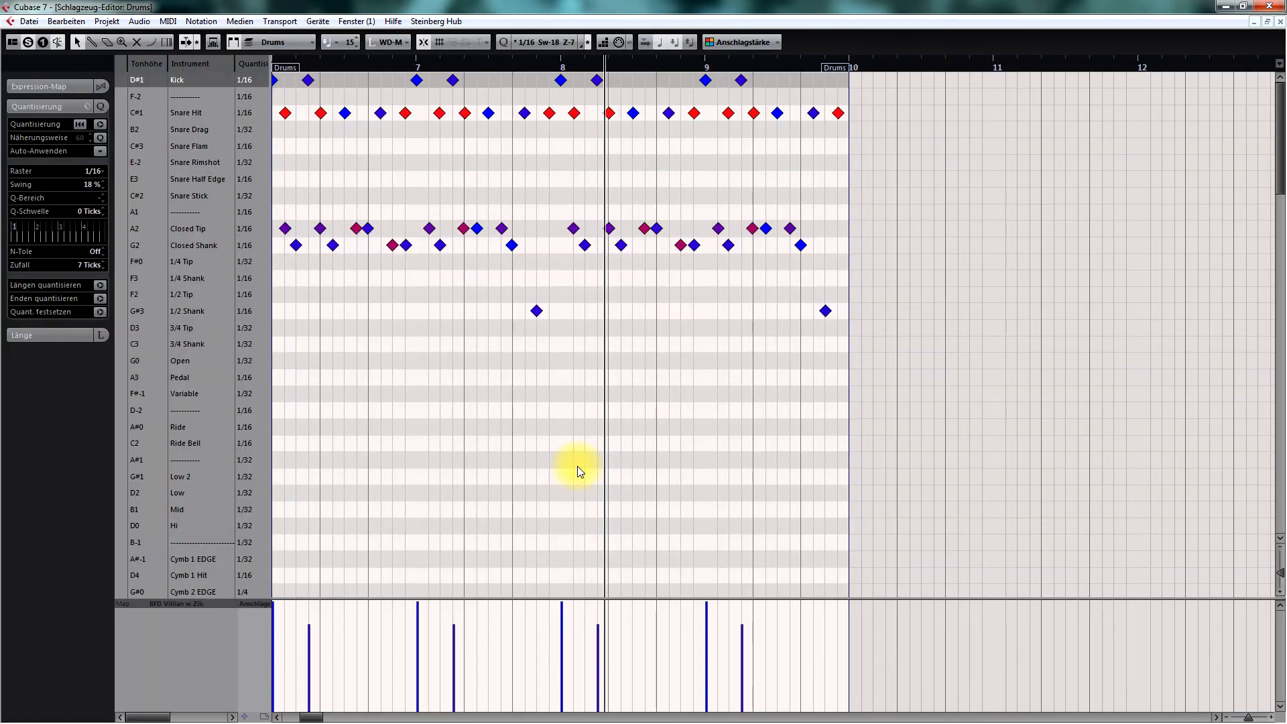
scroll(580, 471, "left", 2)
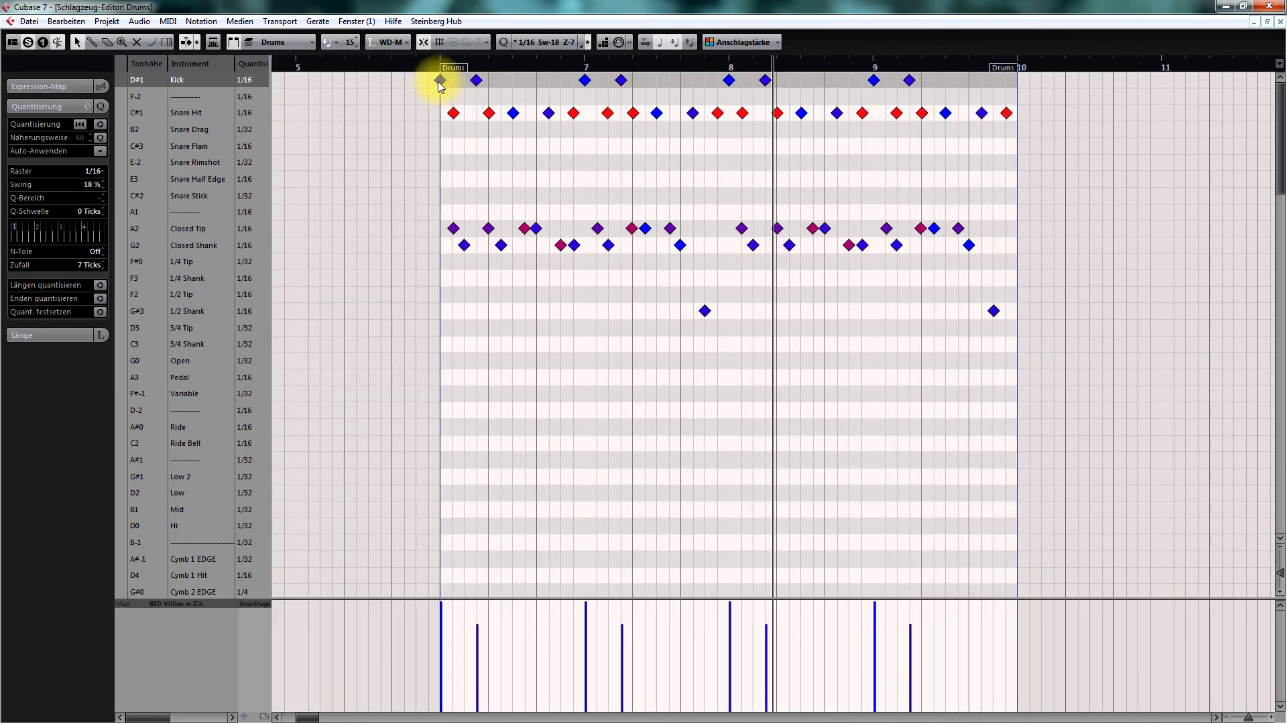
Within the drum editor, set the locators to the drum part's range and move the playback position to its start.
left_click(417, 64)
left_click(380, 64)
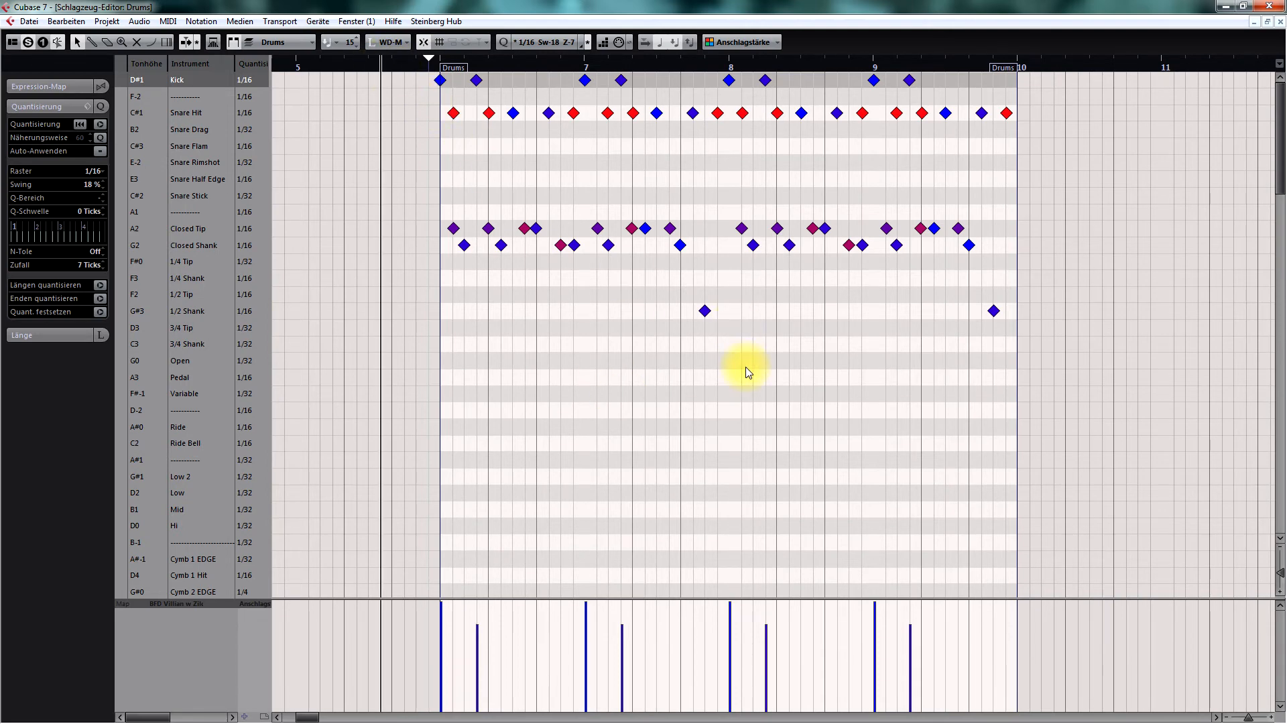
key("p")
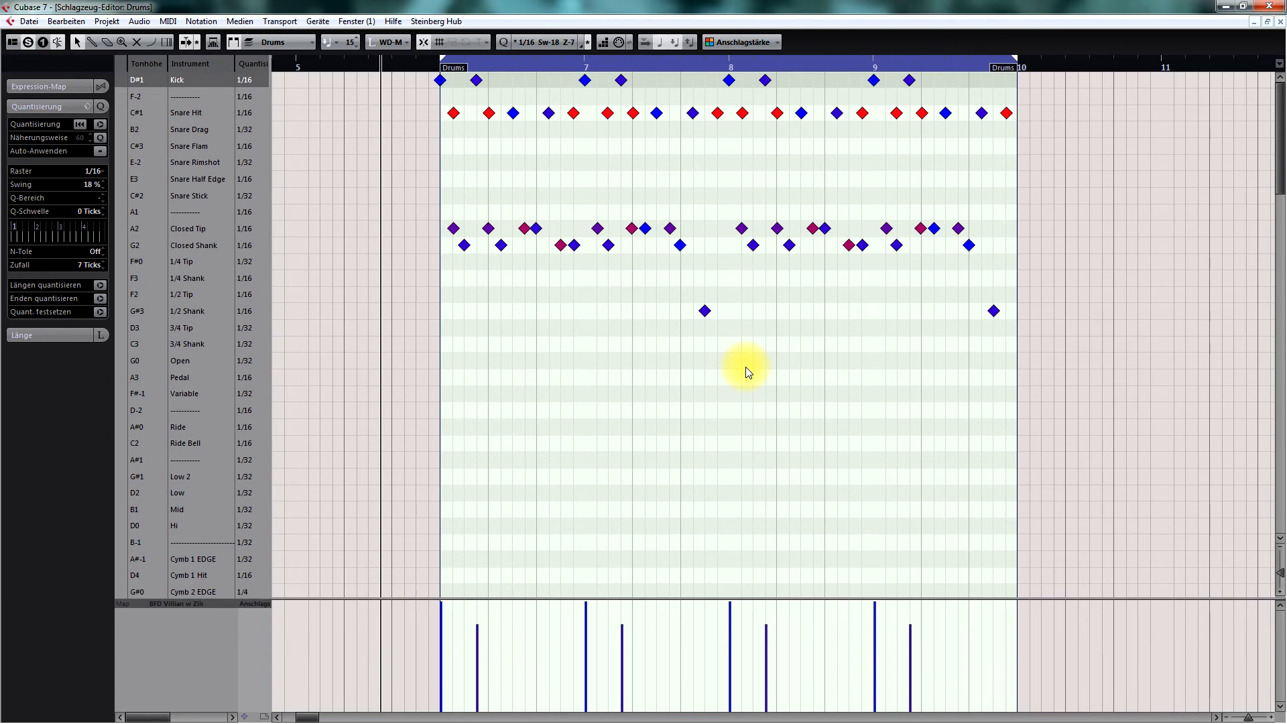
key("KP_1")
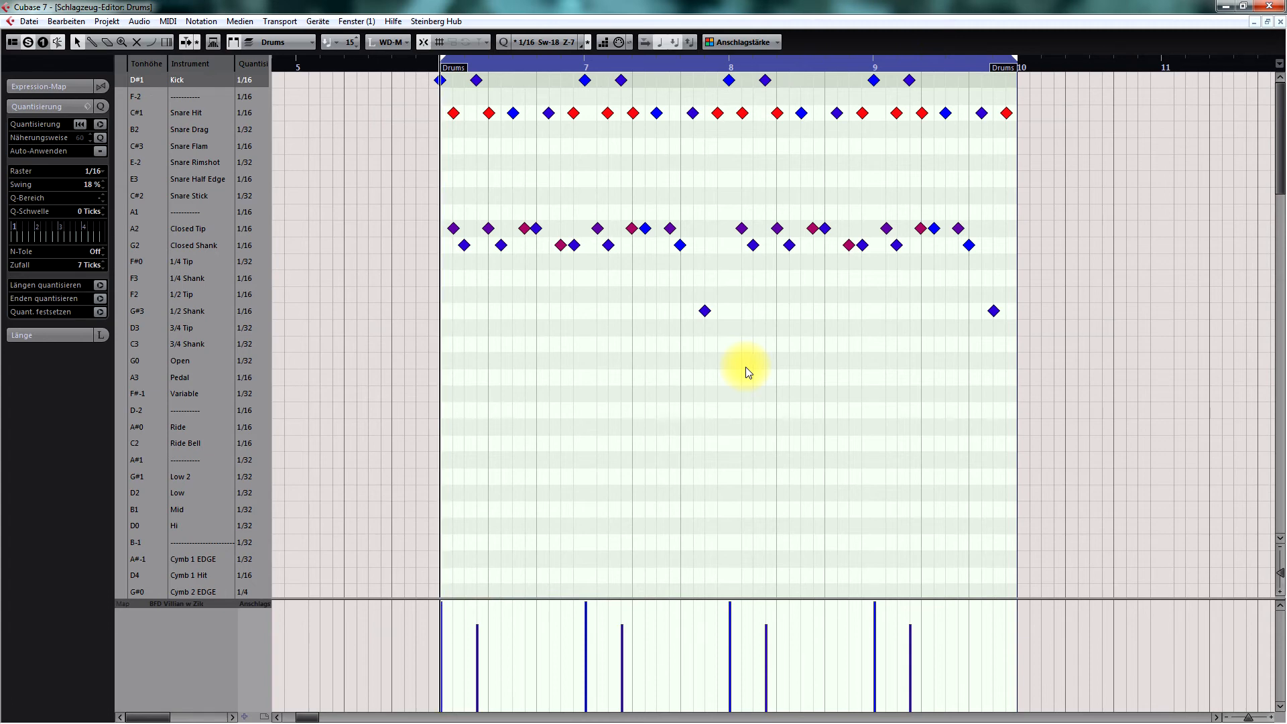
Close the drum editor and set the locators to the orange audio event starting at bar 14.
key("Escape")
left_click(1067, 354)
key("p")
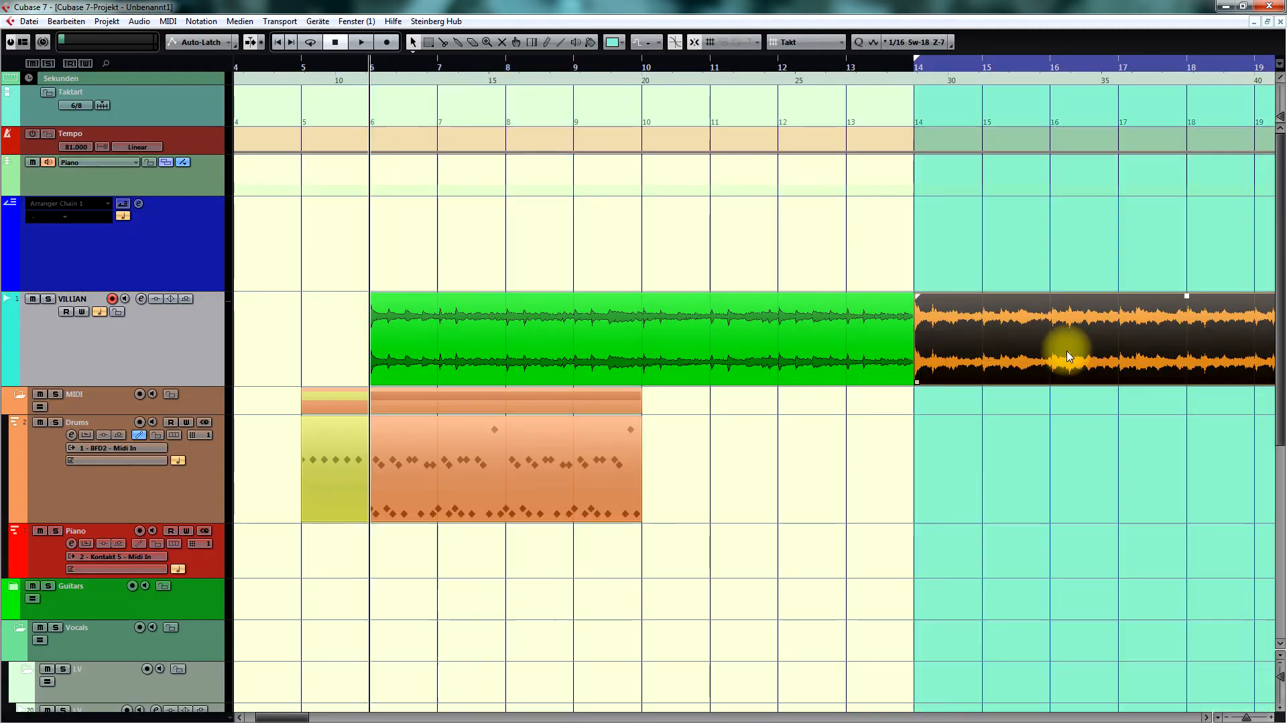
Open the joined drum part in the drum editor, set the locators to its range, and play its opening beats.
left_click(816, 510)
left_click(573, 482)
double_click(556, 477)
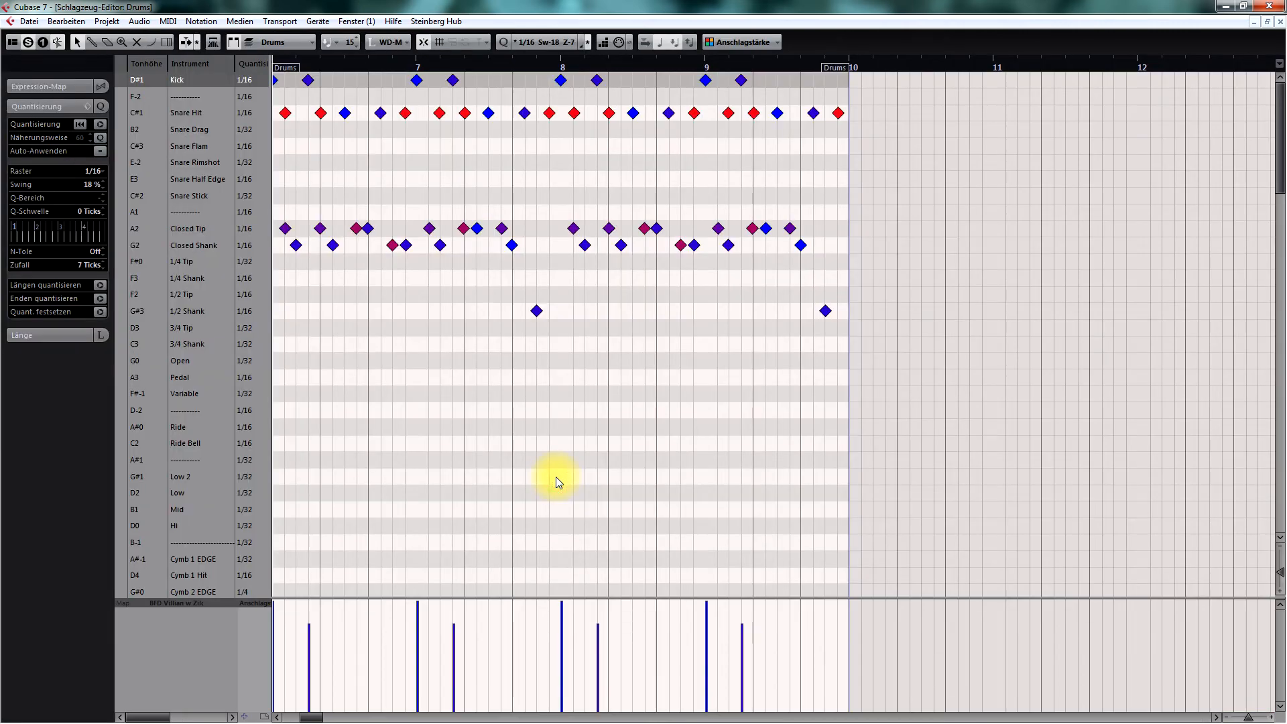
key("p")
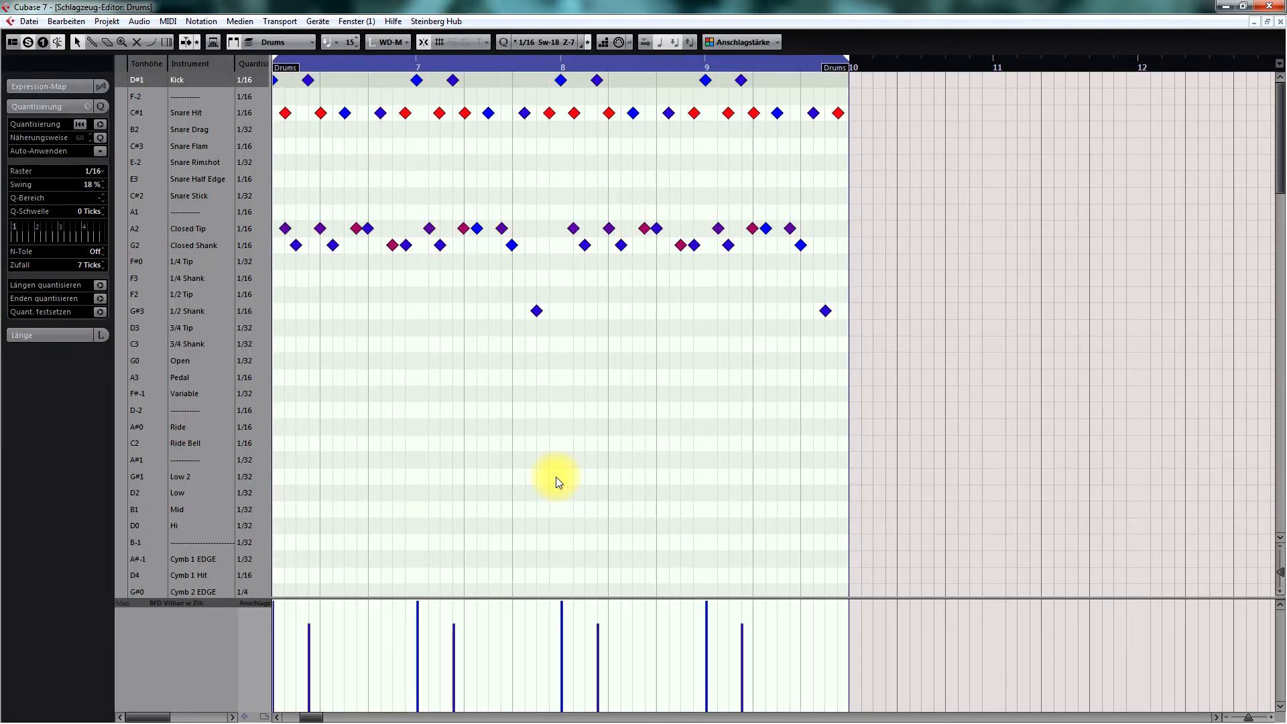
key("space")
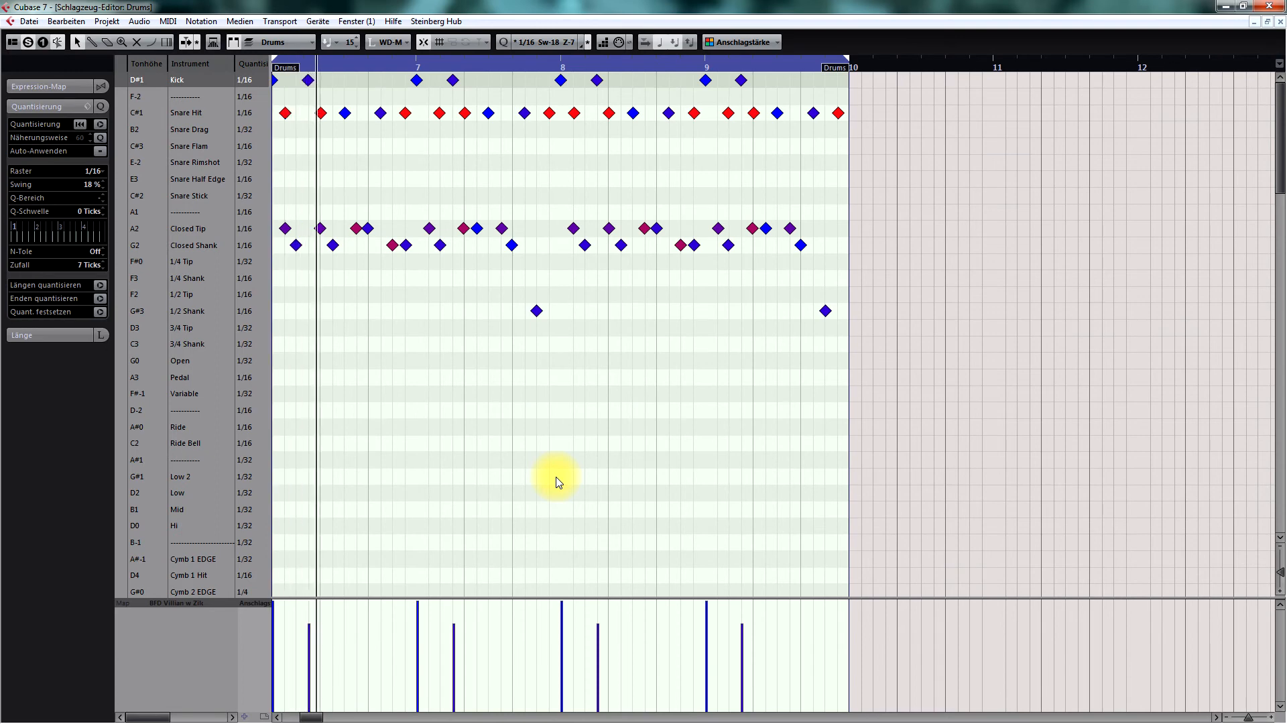
Try adding a crash hit at bar 6 with the Drumstick tool on the Cymb 1 Hit and Cymb 1 EDGE rows.
scroll(570, 416, "left", 2)
key("h")
key("h")
scroll(572, 414, "right", 3)
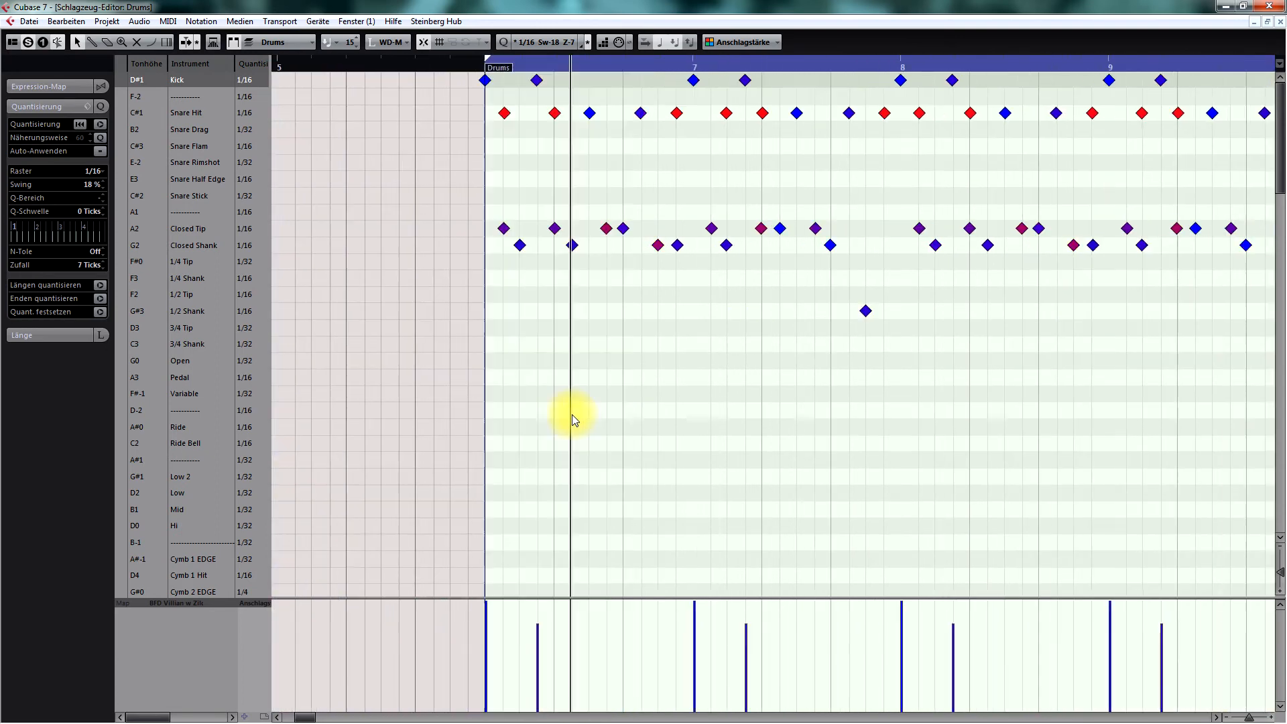
right_click(569, 403)
left_click(574, 396)
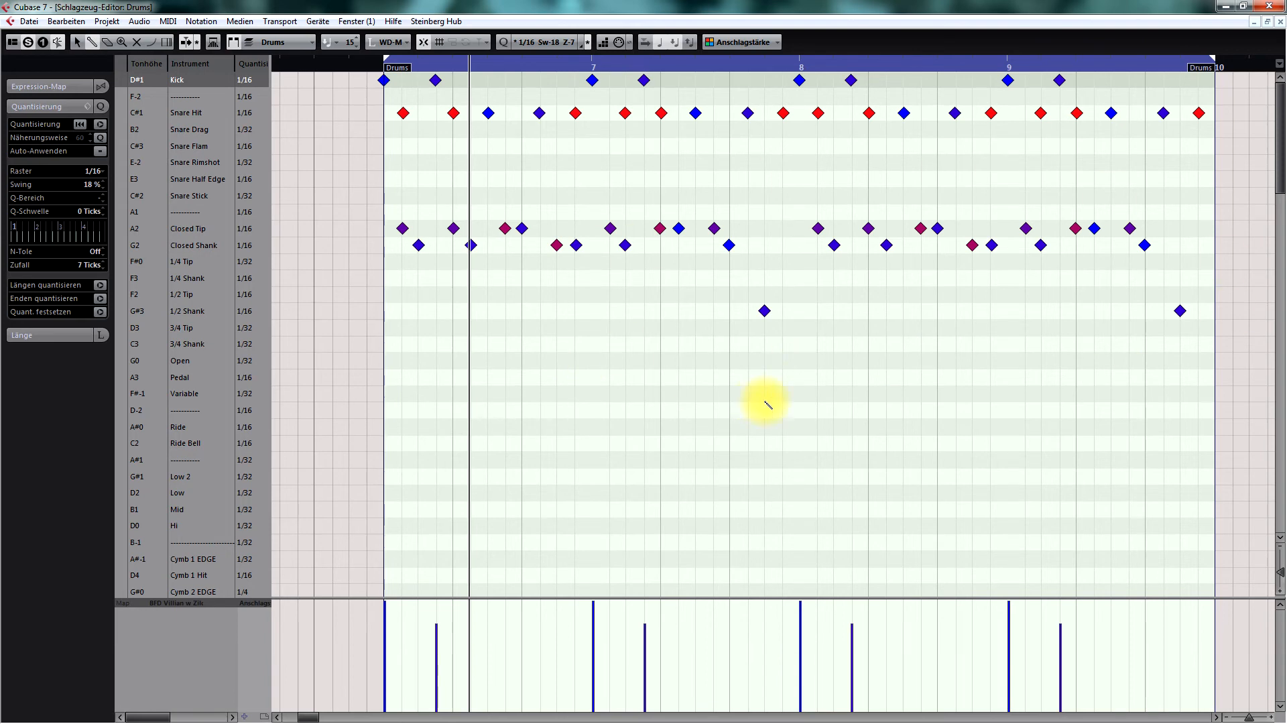
left_click(386, 576)
left_click(386, 574)
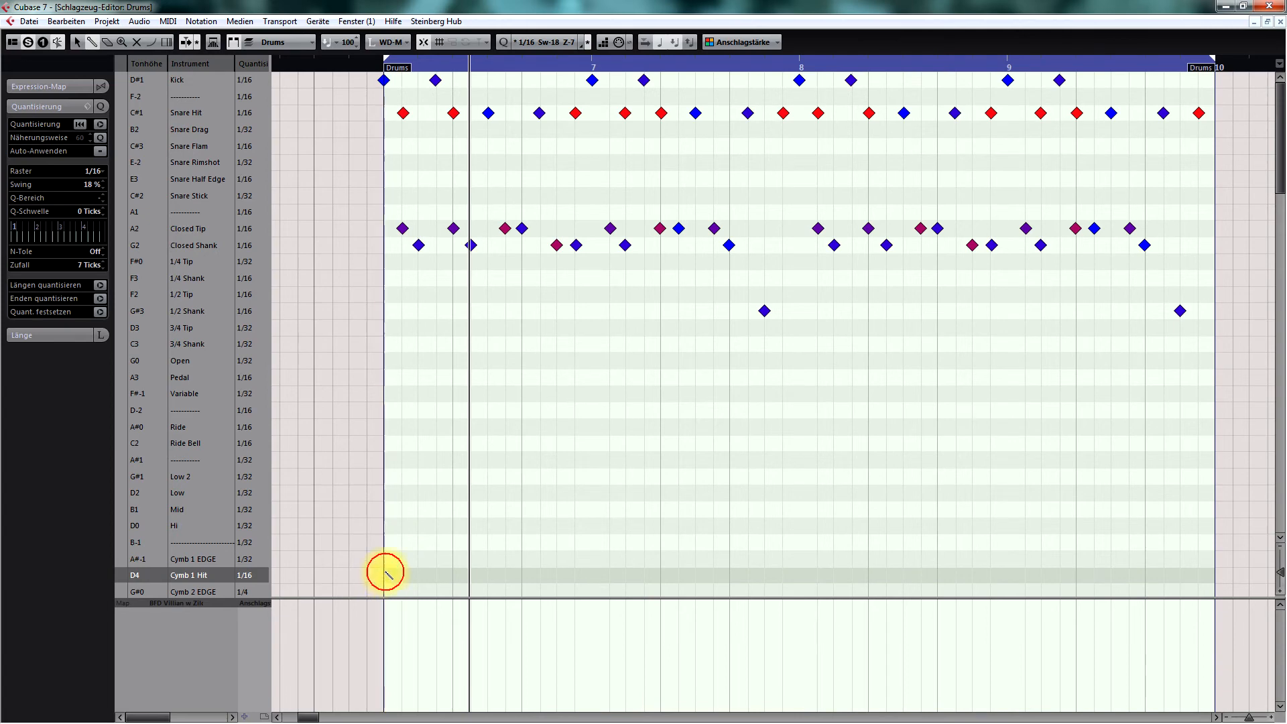
left_click(386, 561)
left_click(386, 561)
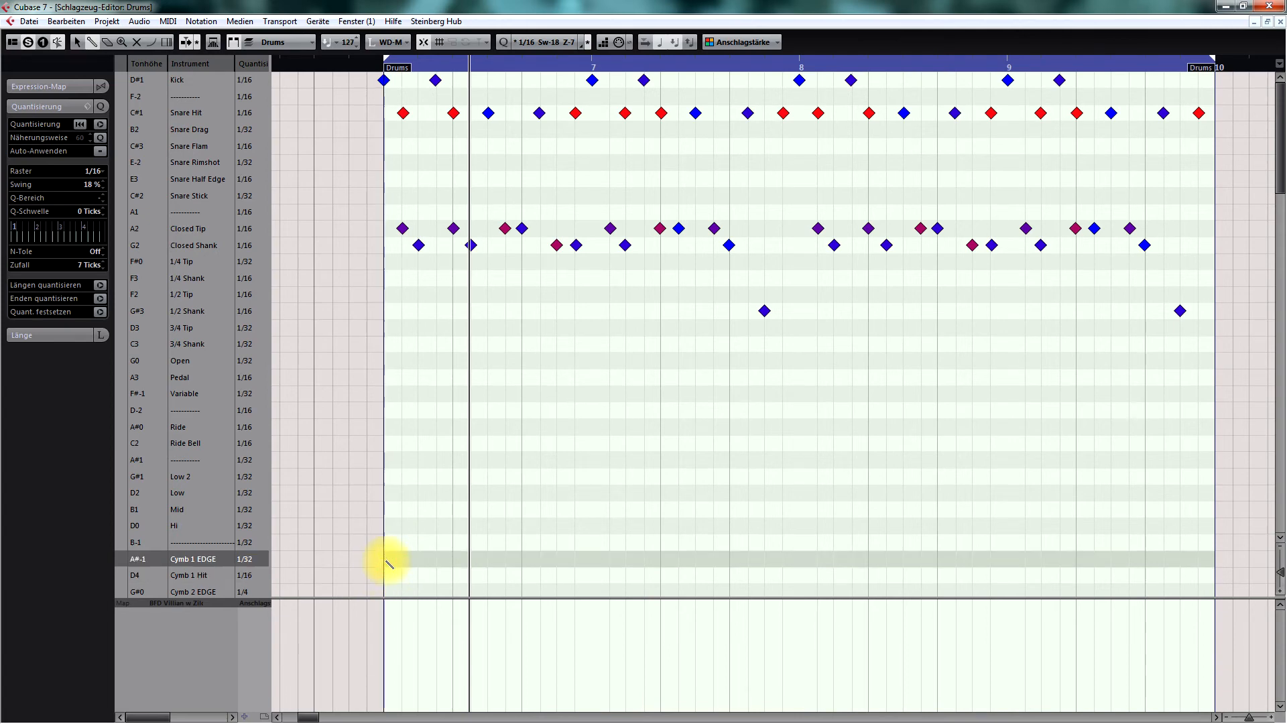
left_click(391, 578)
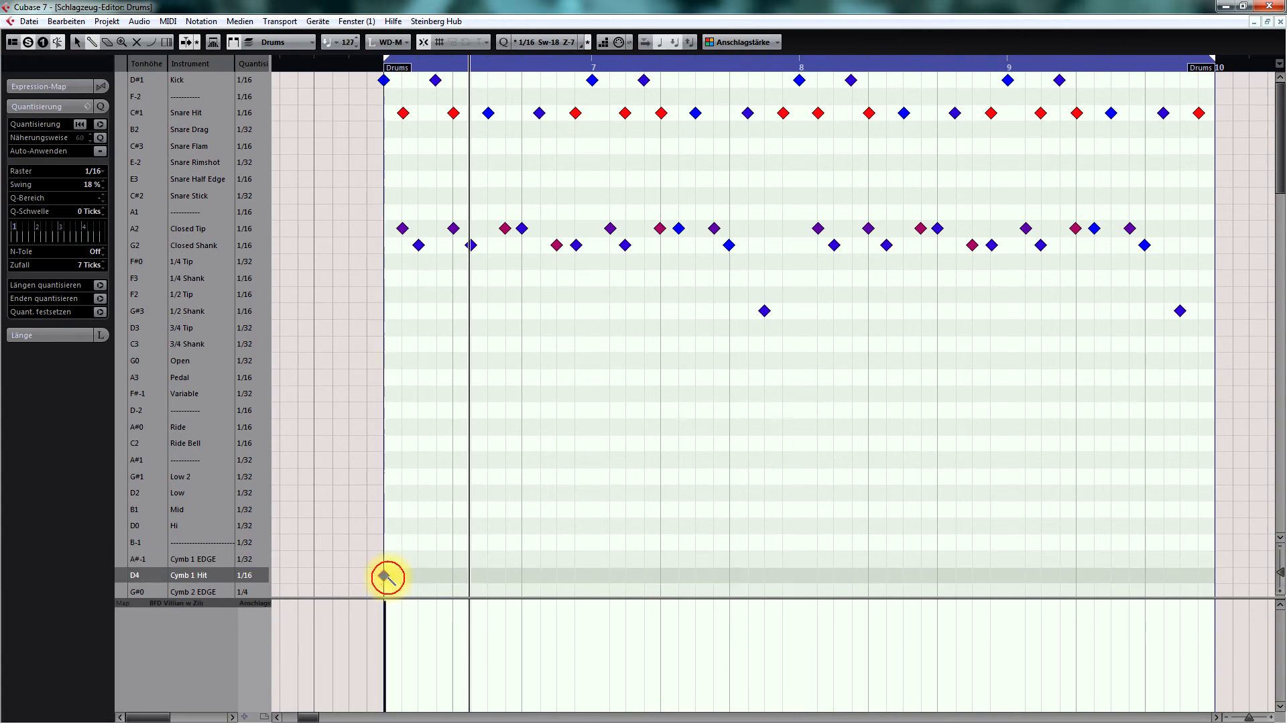
Open the BFD2 instrument and its Load BFD2 Preset browser, and select the Villian preset.
key("F11")
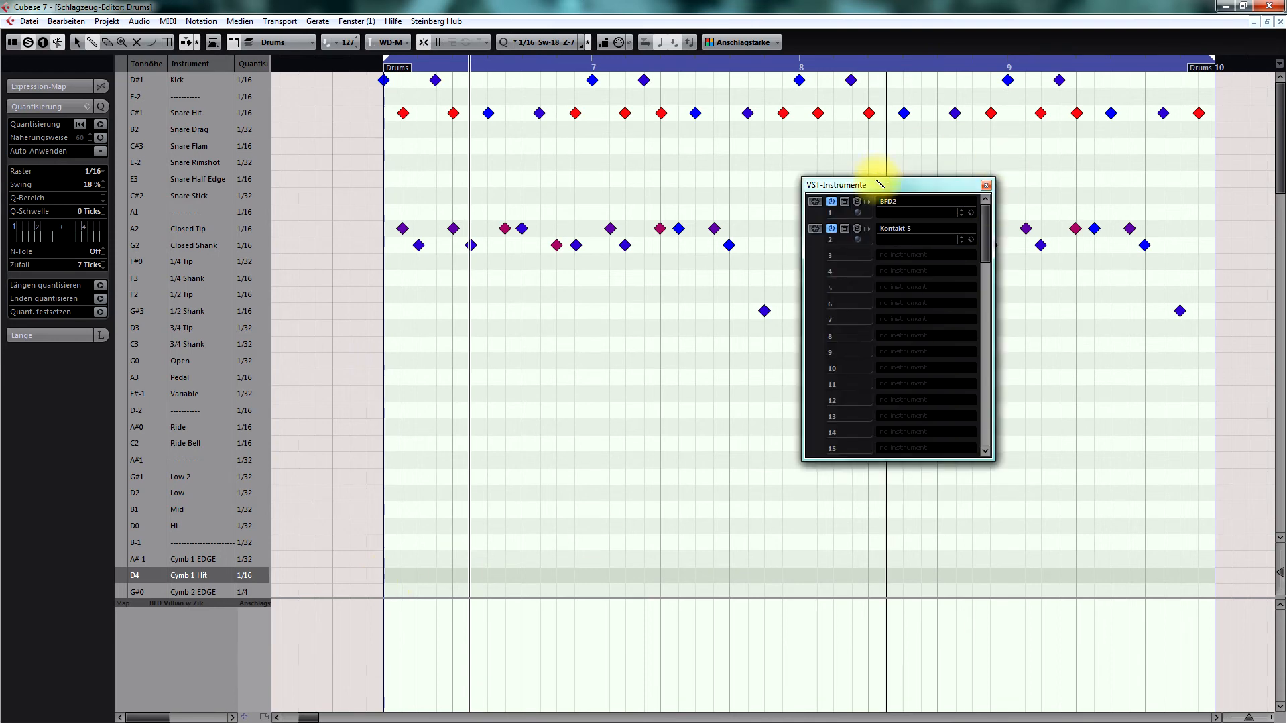
left_click(845, 200)
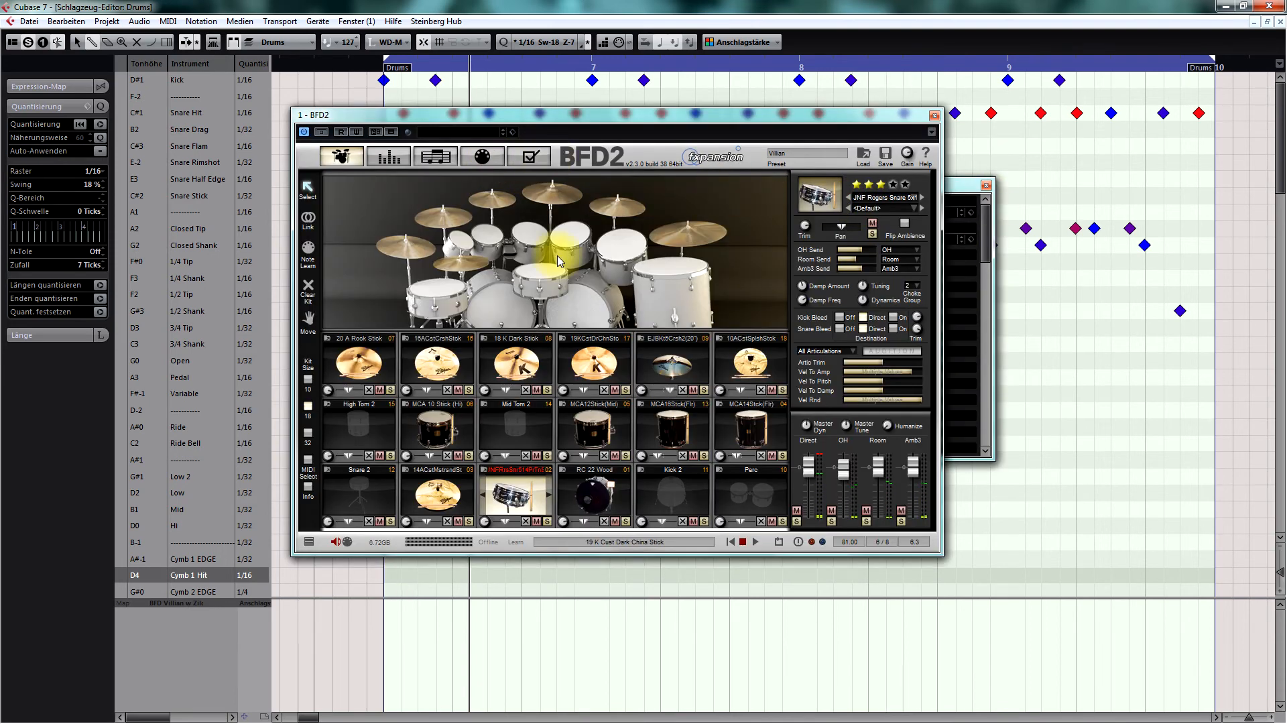
left_click(863, 157)
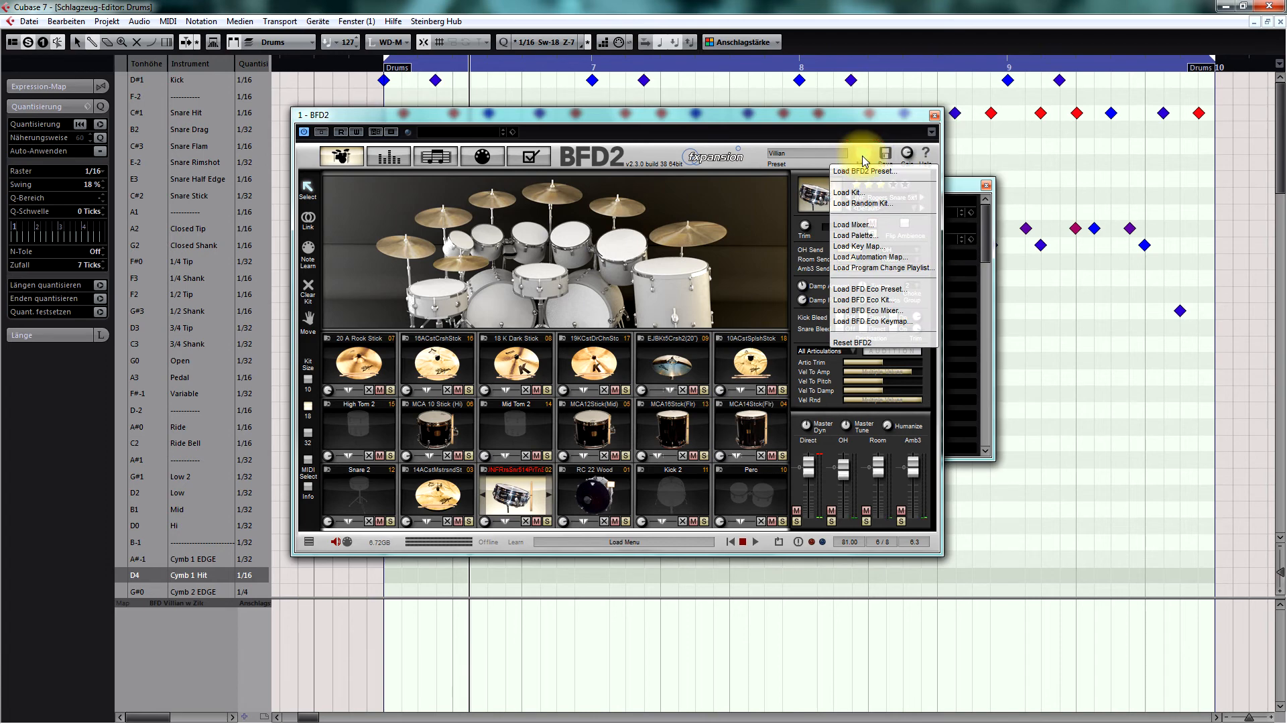
left_click(894, 170)
left_click_drag(700, 224, 575, 465)
left_click(536, 450)
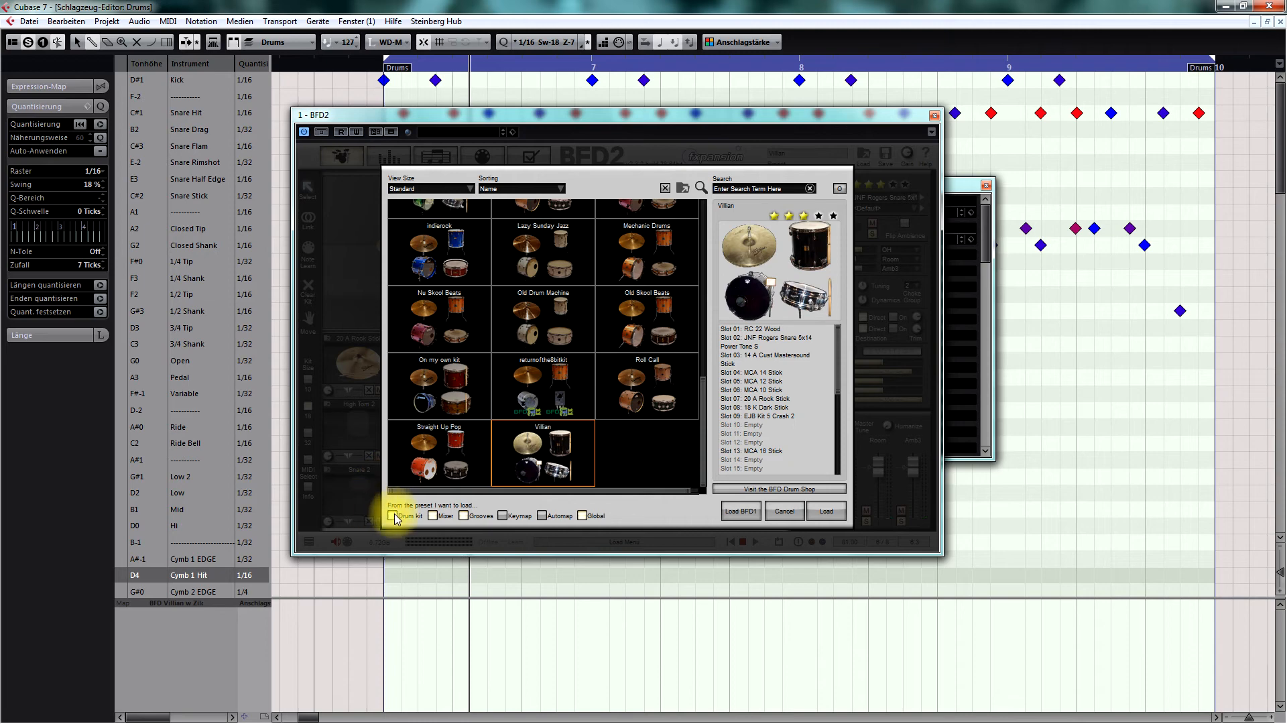
Load only the Keymap from the Villian preset, and close the BFD2 and VST instruments windows.
left_click(581, 516)
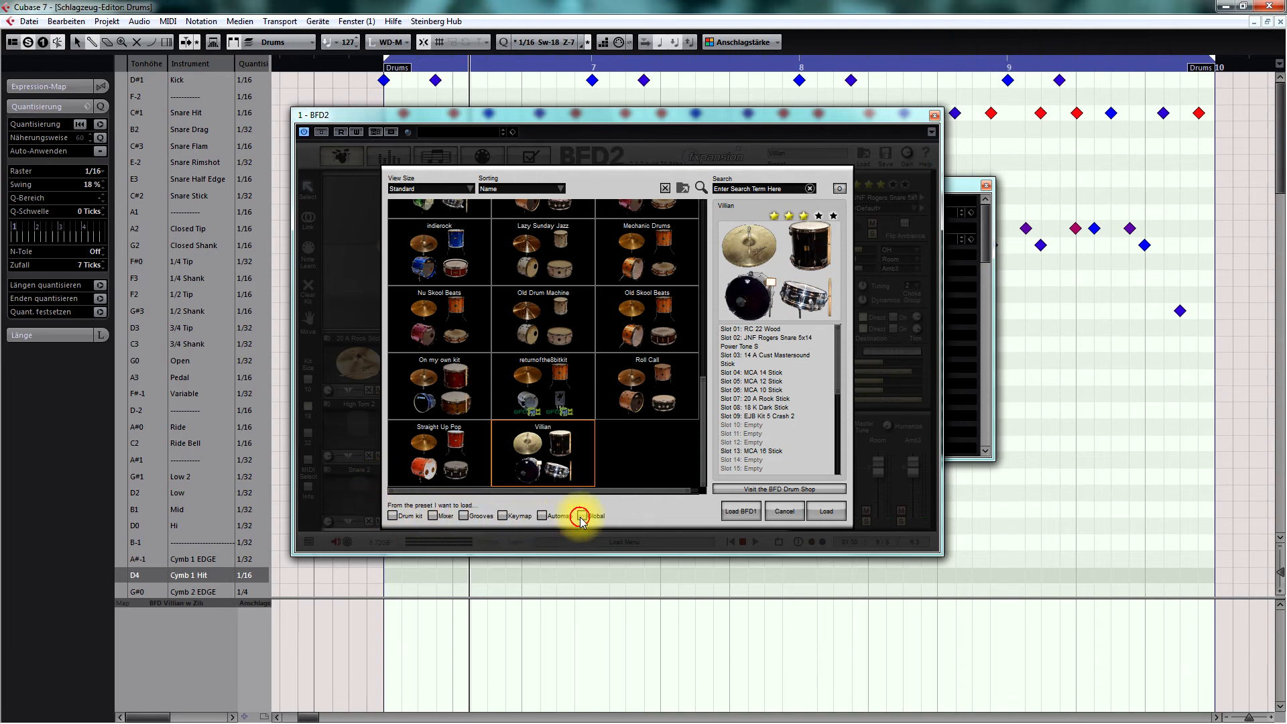
left_click(502, 515)
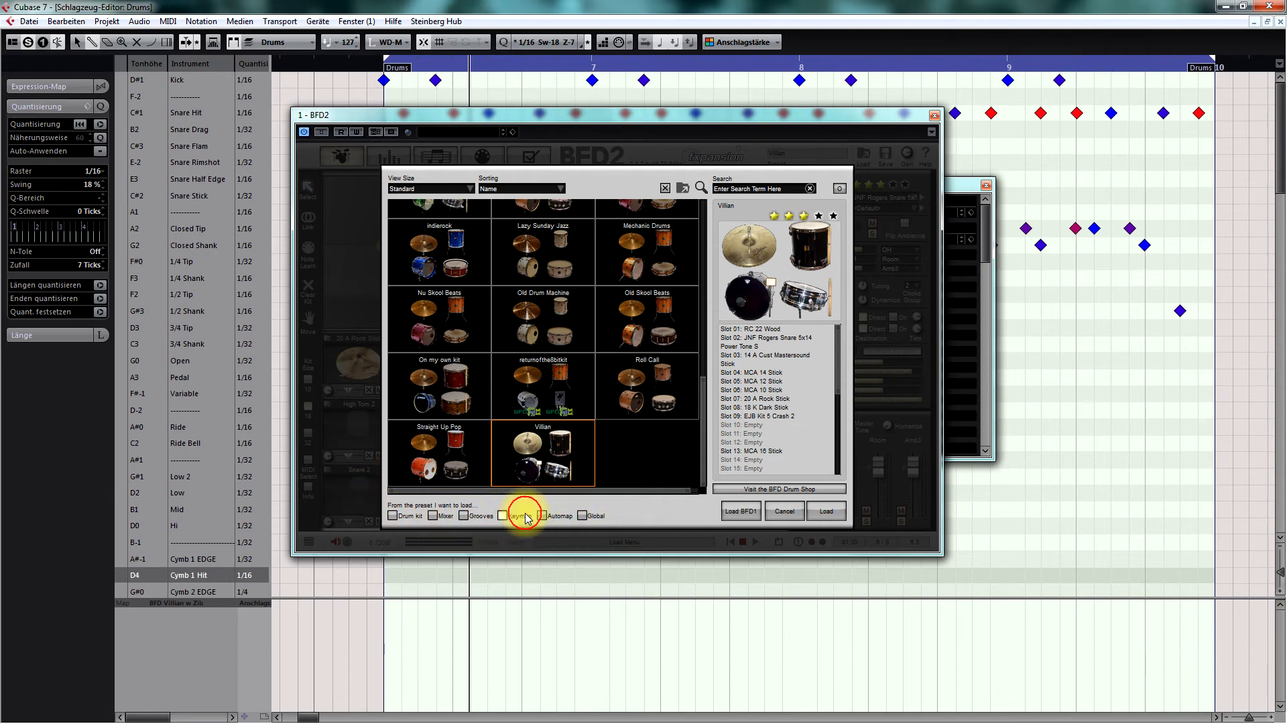
left_click(831, 512)
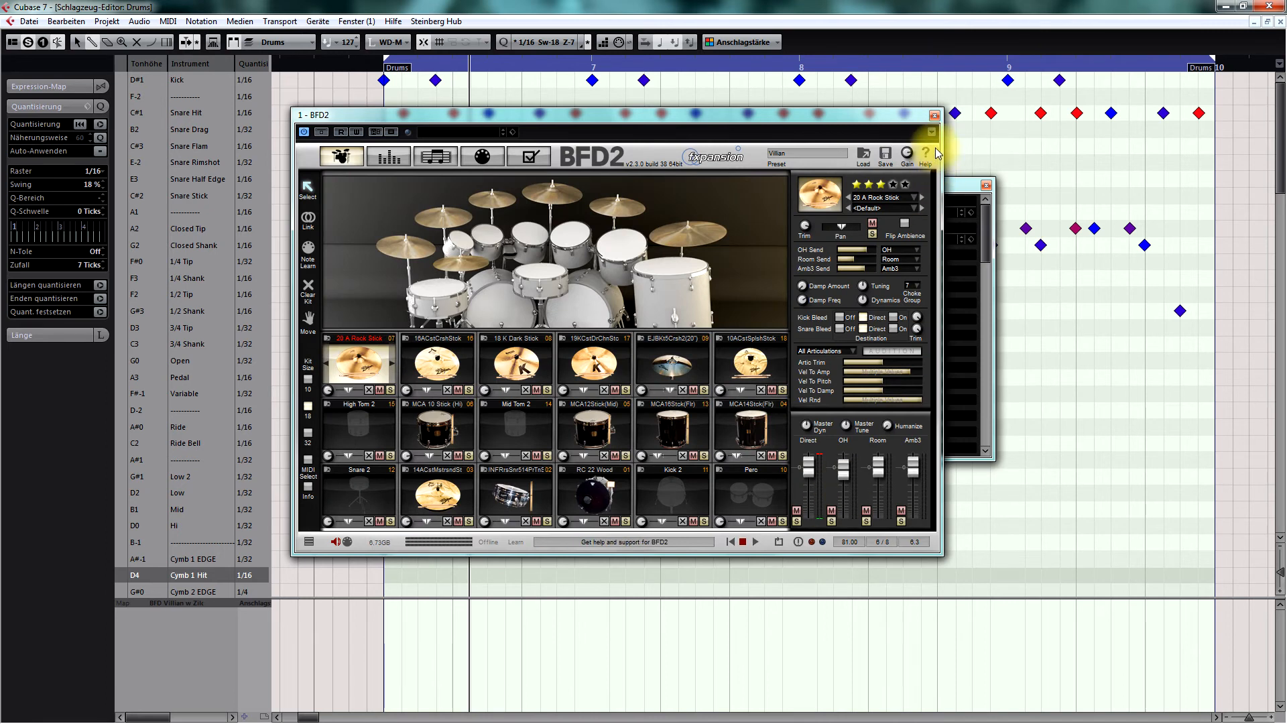
left_click(935, 117)
left_click(985, 185)
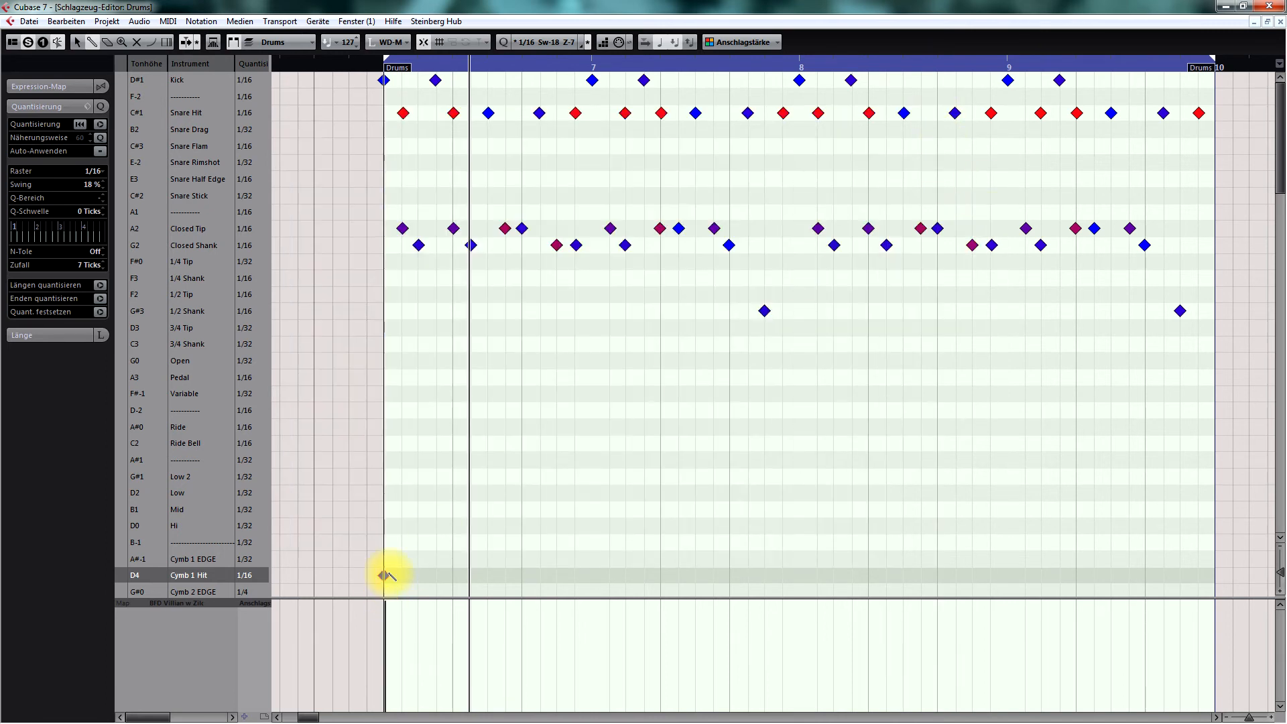
Place a crash hit at bar 6 on the Cymb 1 EDGE row and play back the opening beats.
left_click_drag(387, 576, 388, 565)
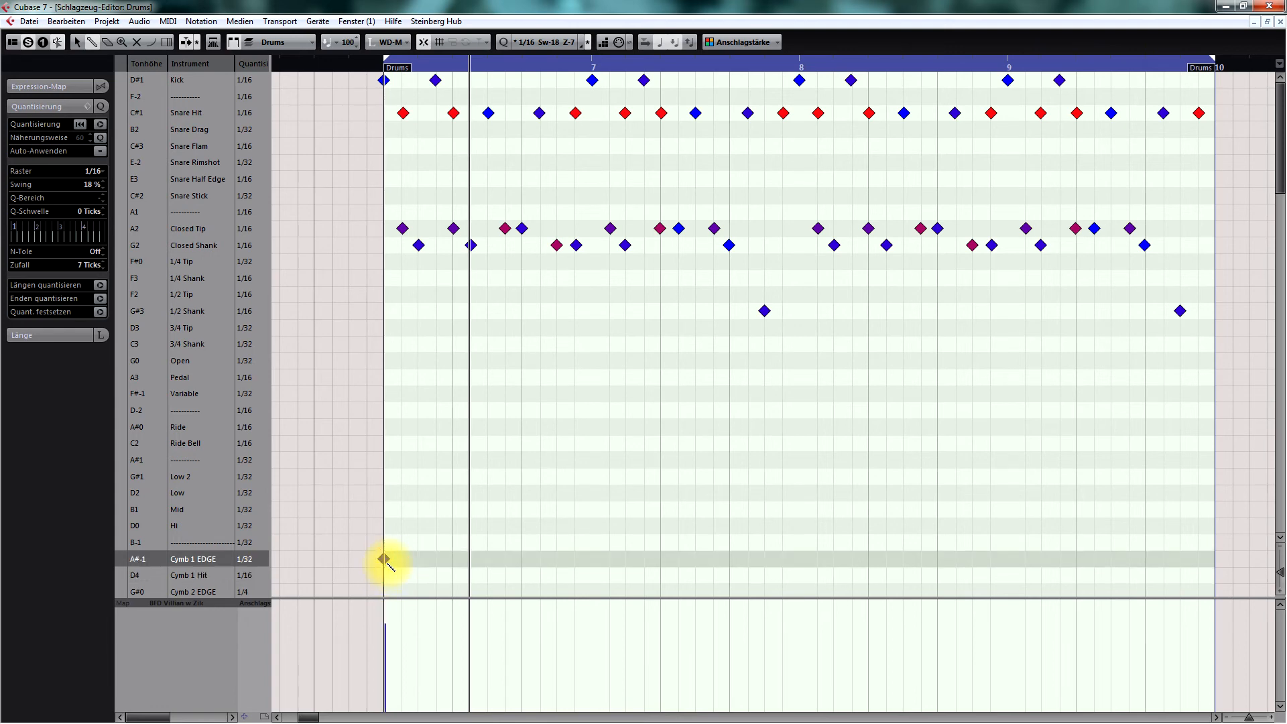
key("KP_Subtract")
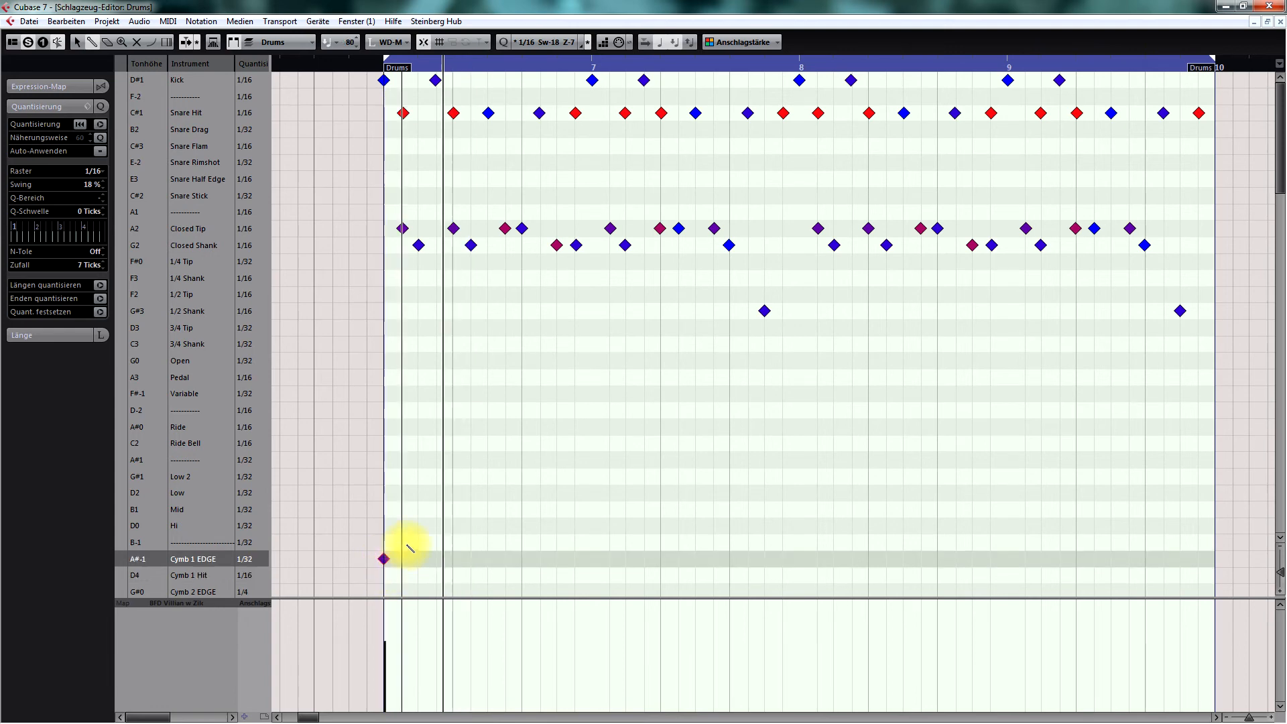
key("space")
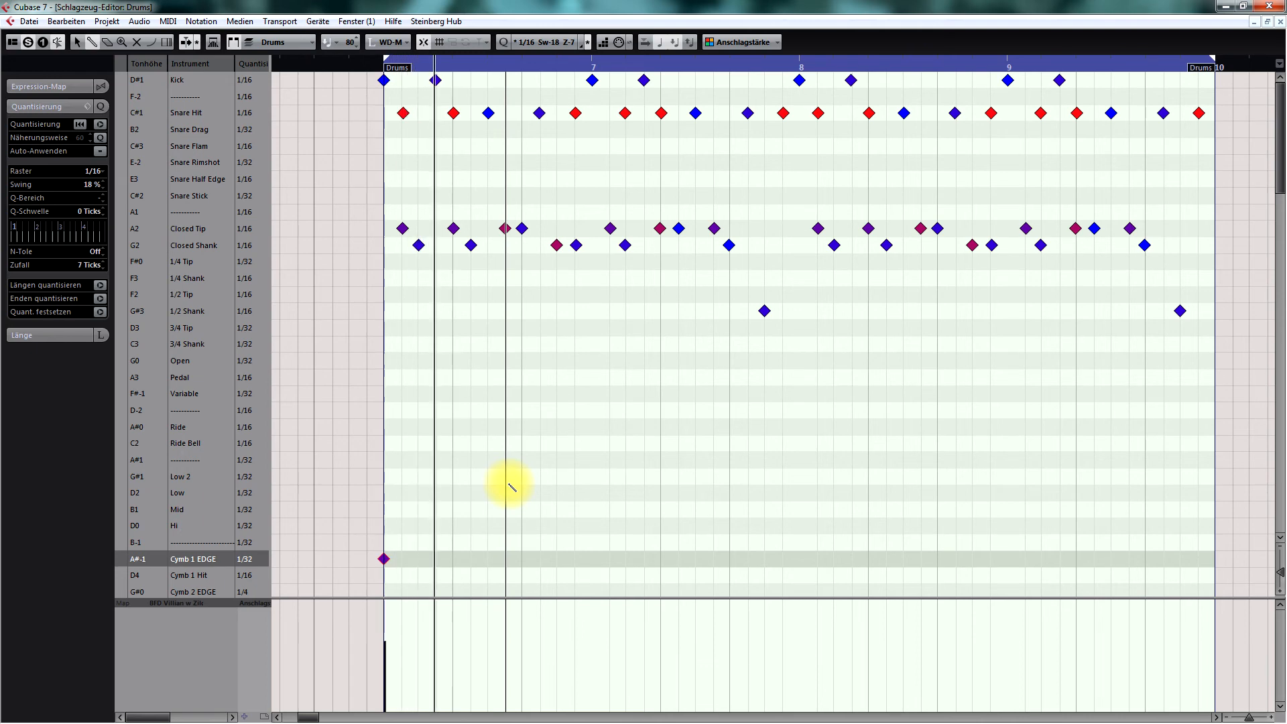
left_click(593, 482)
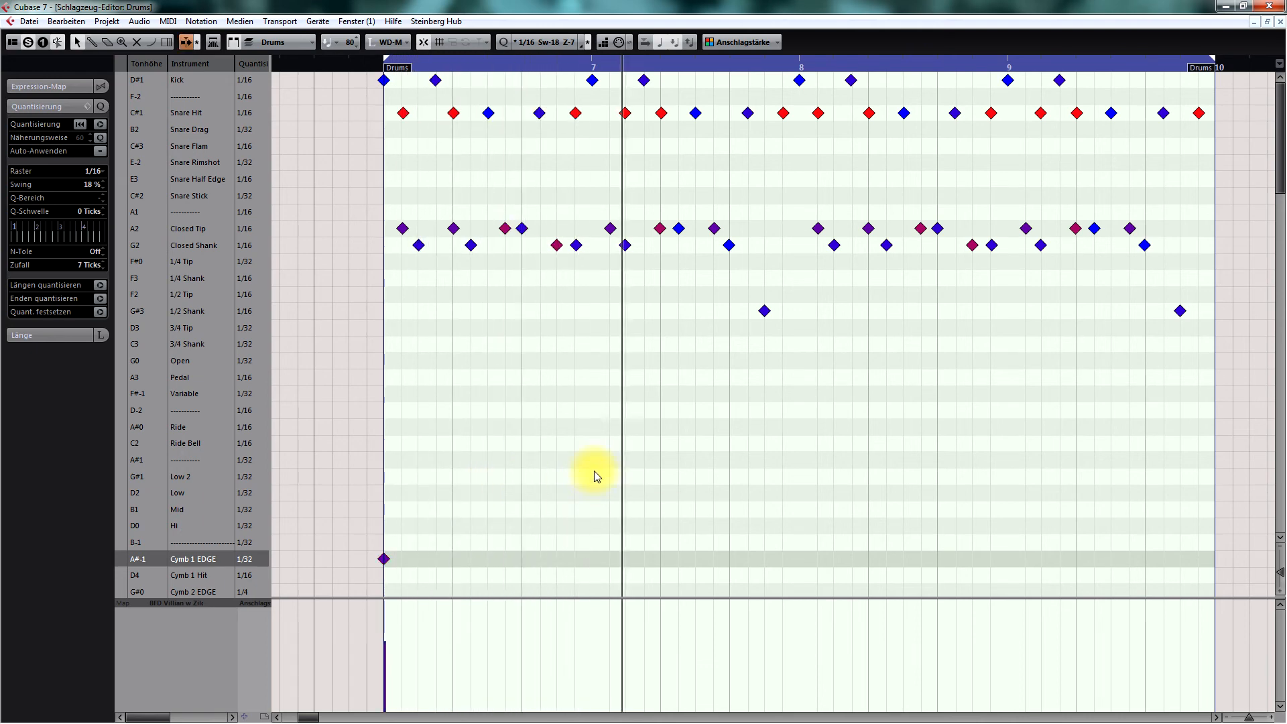
Add a hit on the Pedal row at the start of bar 8 with the Drumstick tool, and close the drum editor.
right_click(576, 398)
left_click(599, 388)
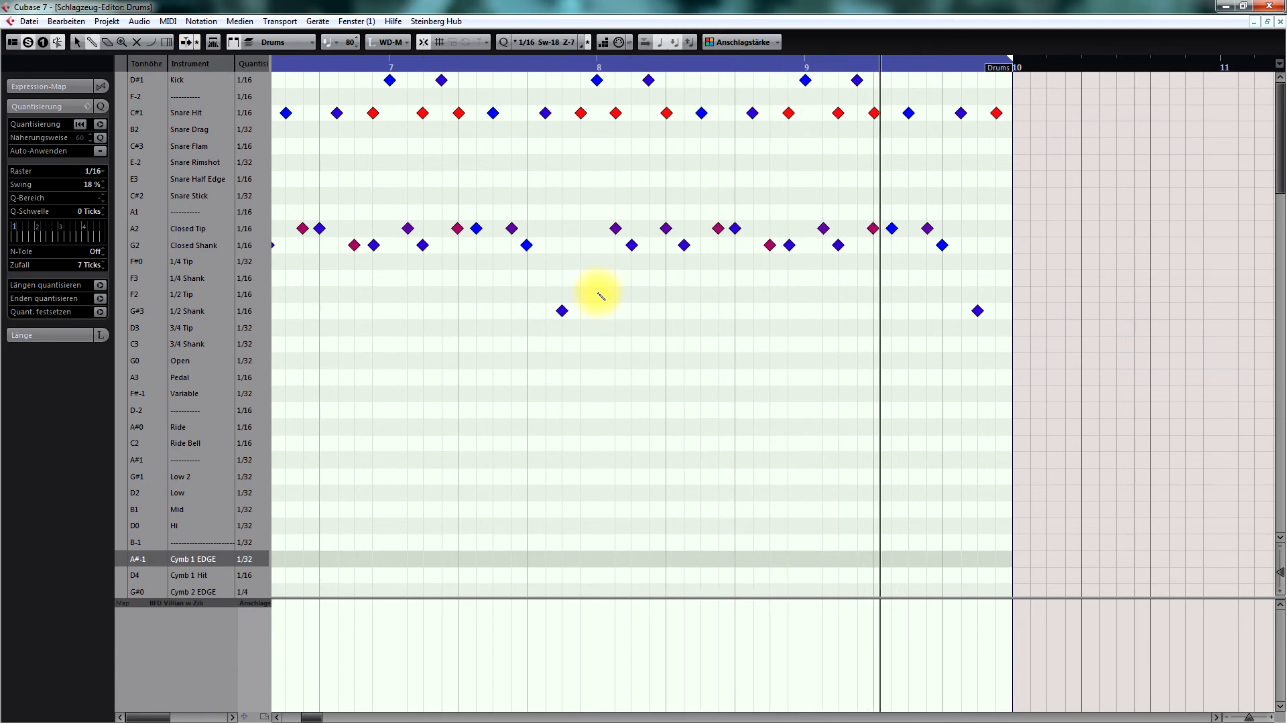
left_click(597, 377)
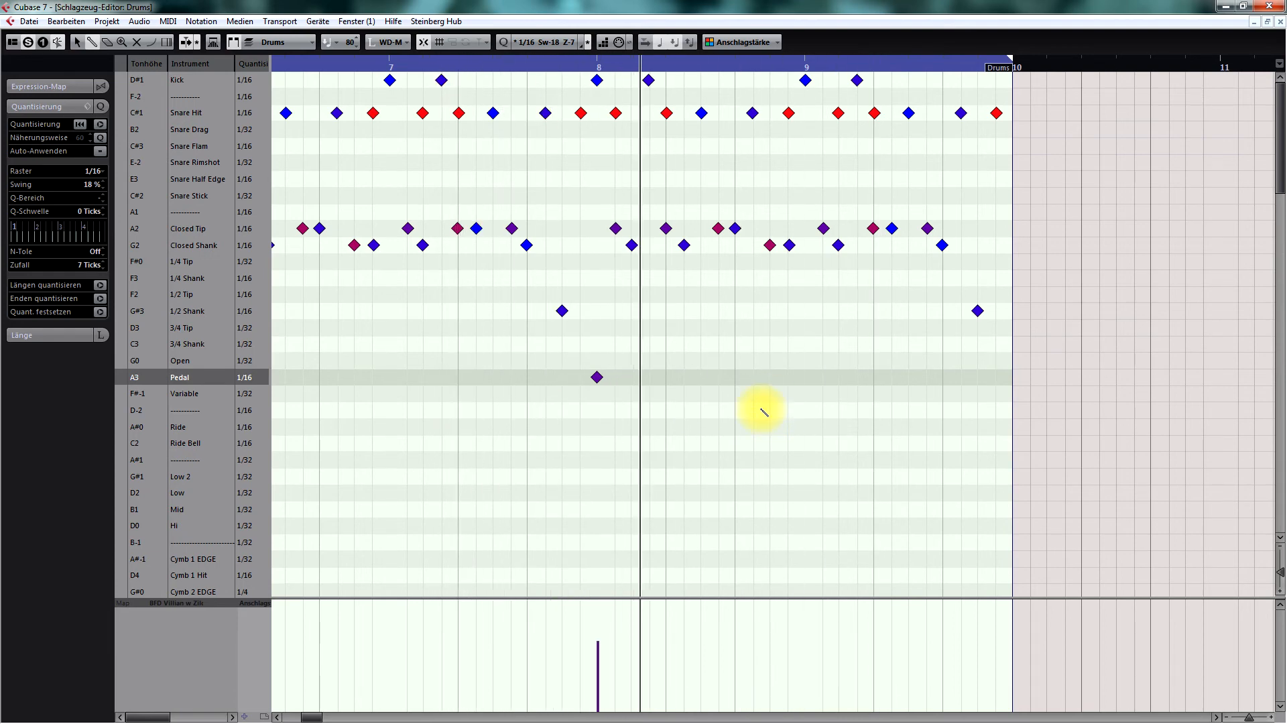
right_click(763, 411)
left_click(762, 409)
key("h")
key("h")
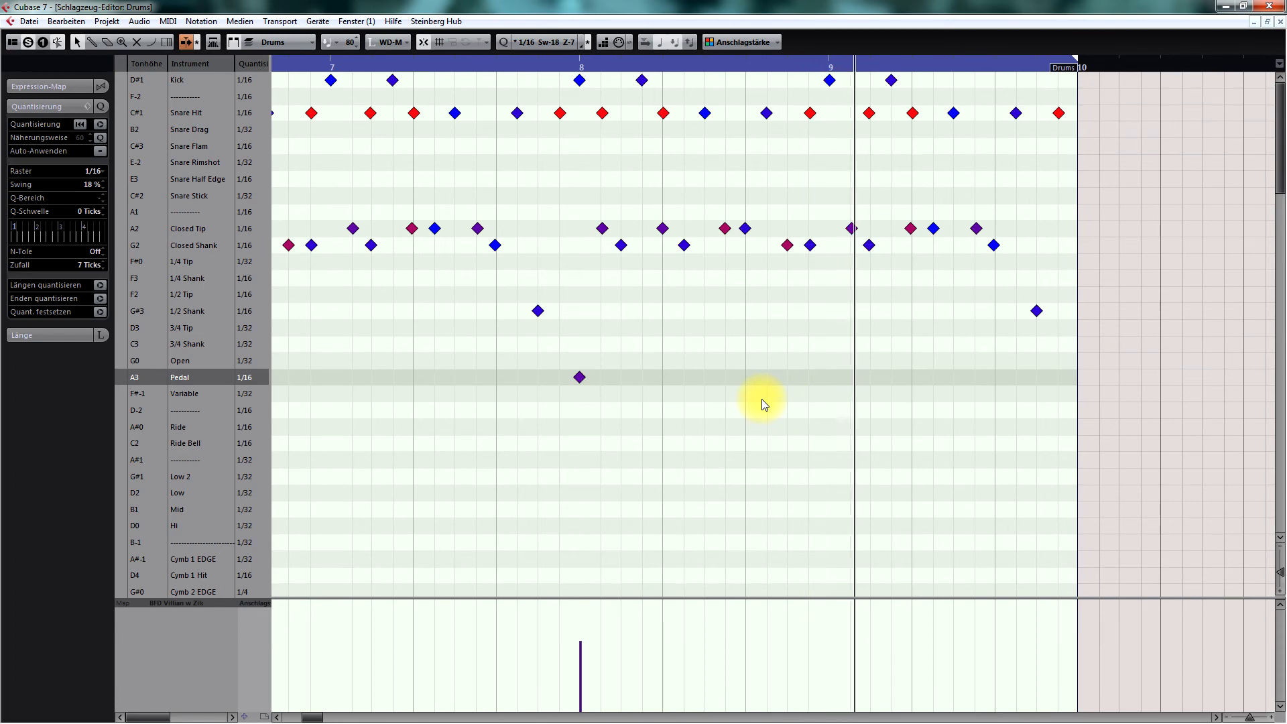
scroll(761, 400, "right", 3)
key("space")
key("Return")
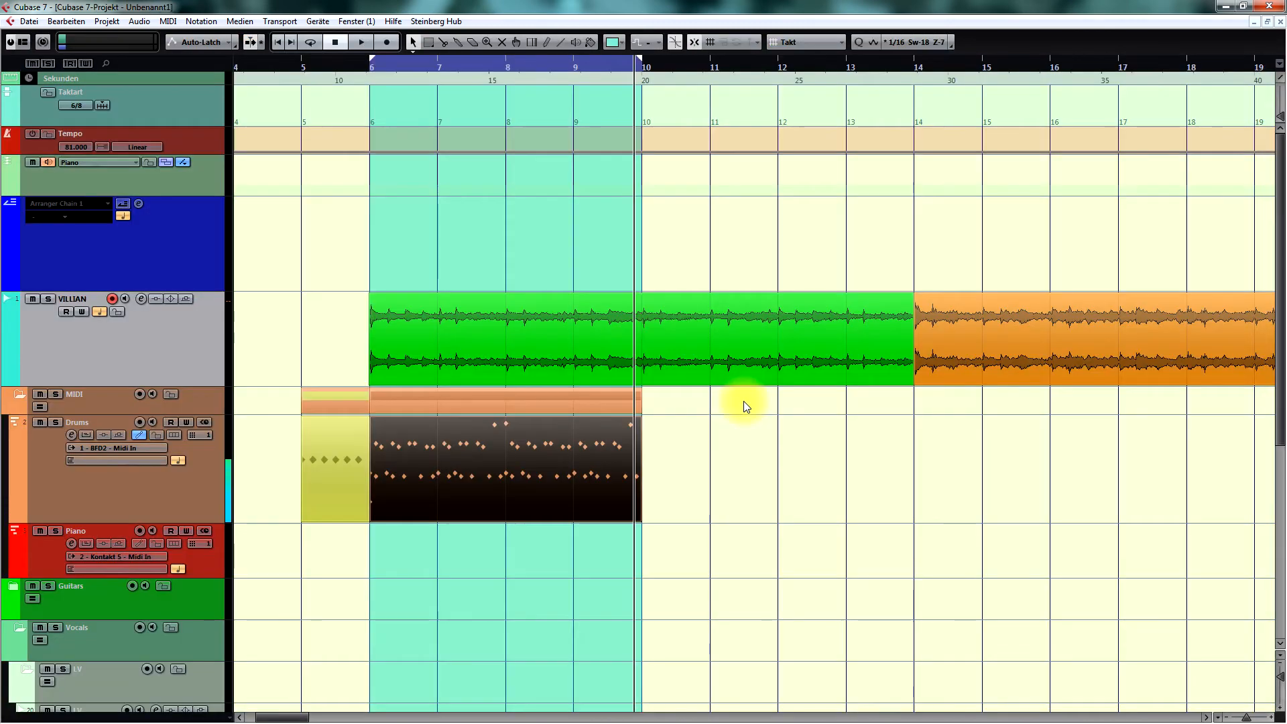
Solo the VILLIAN audio track and listen to the reference passage through bars 8 and 9 into bar 10.
key("KP_0")
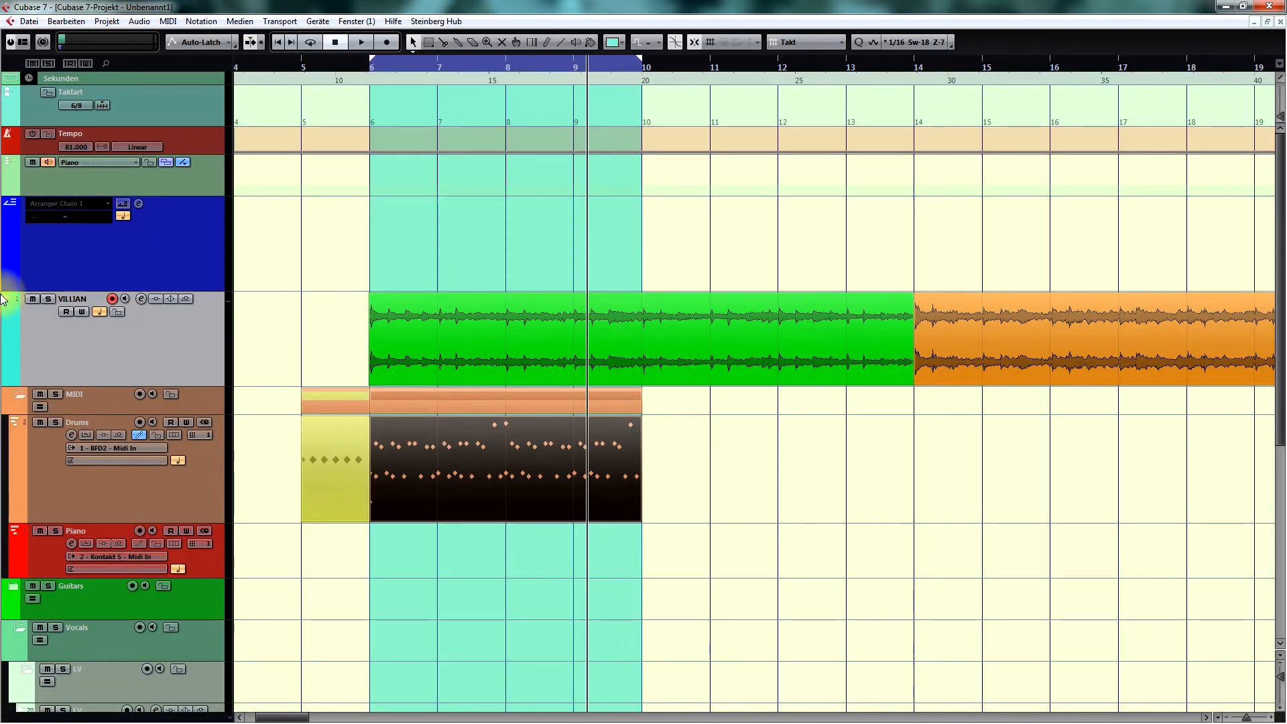
left_click(50, 299)
key("space")
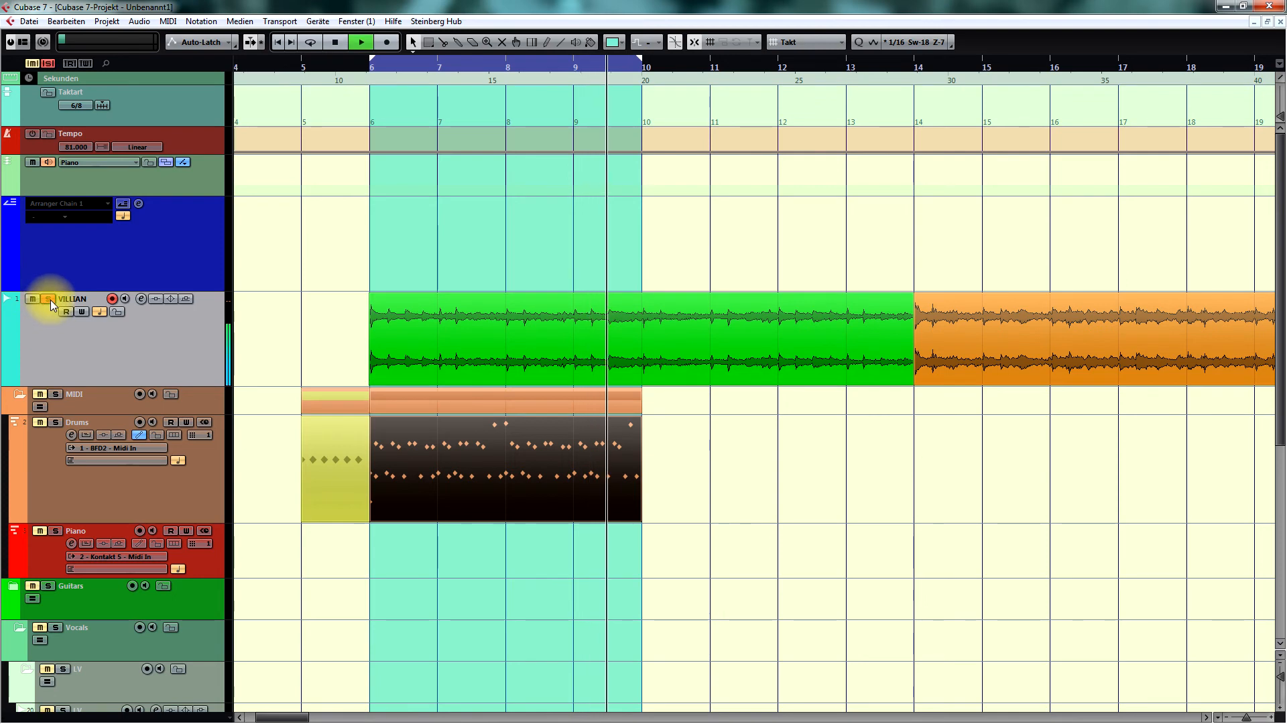
key("space")
key("KP_Subtract")
key("space")
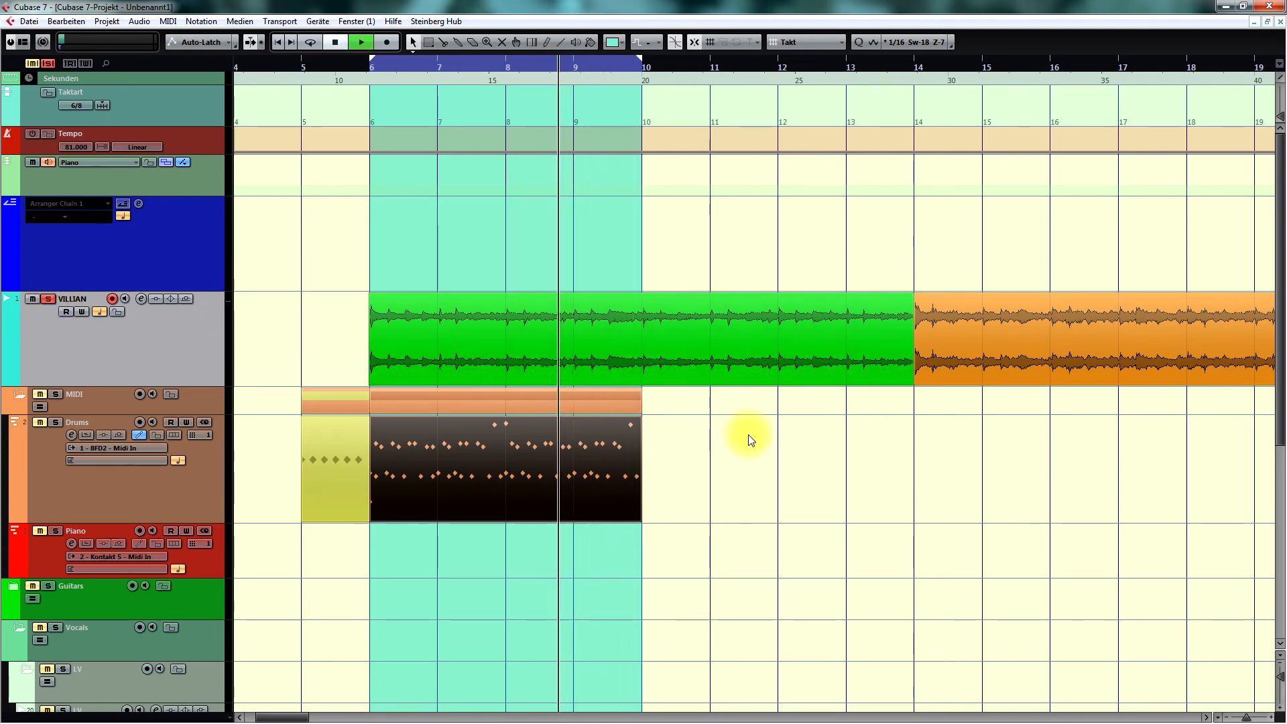
key("h")
key("h")
scroll(765, 428, "right", 3)
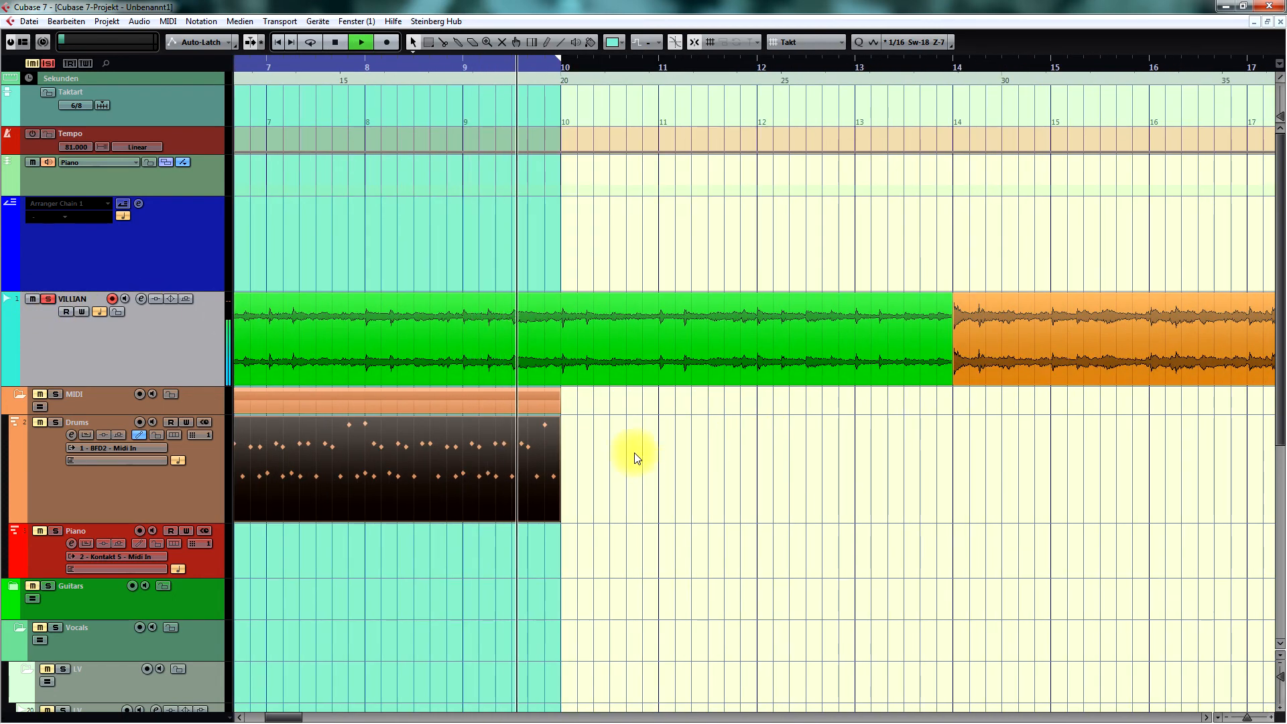
key("space")
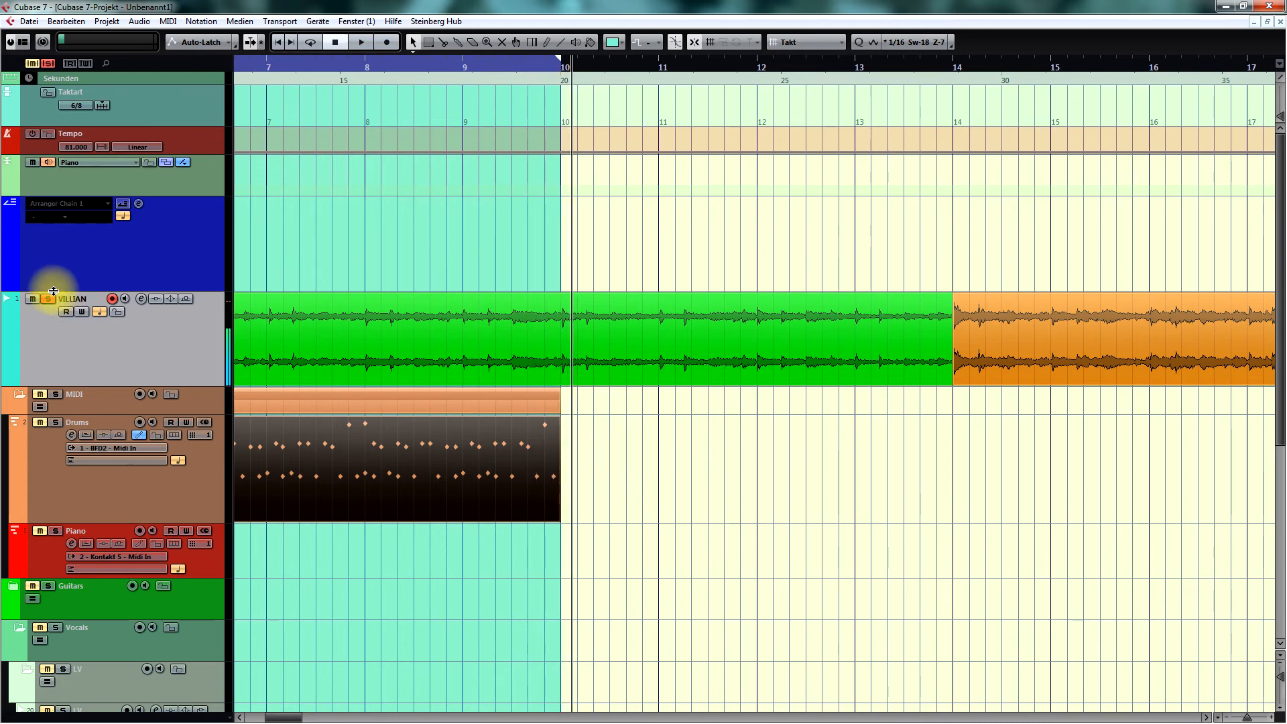
Open the joined drum part in the drum editor and delete the 1/2 Shank hit near the end of bar 9.
double_click(552, 499)
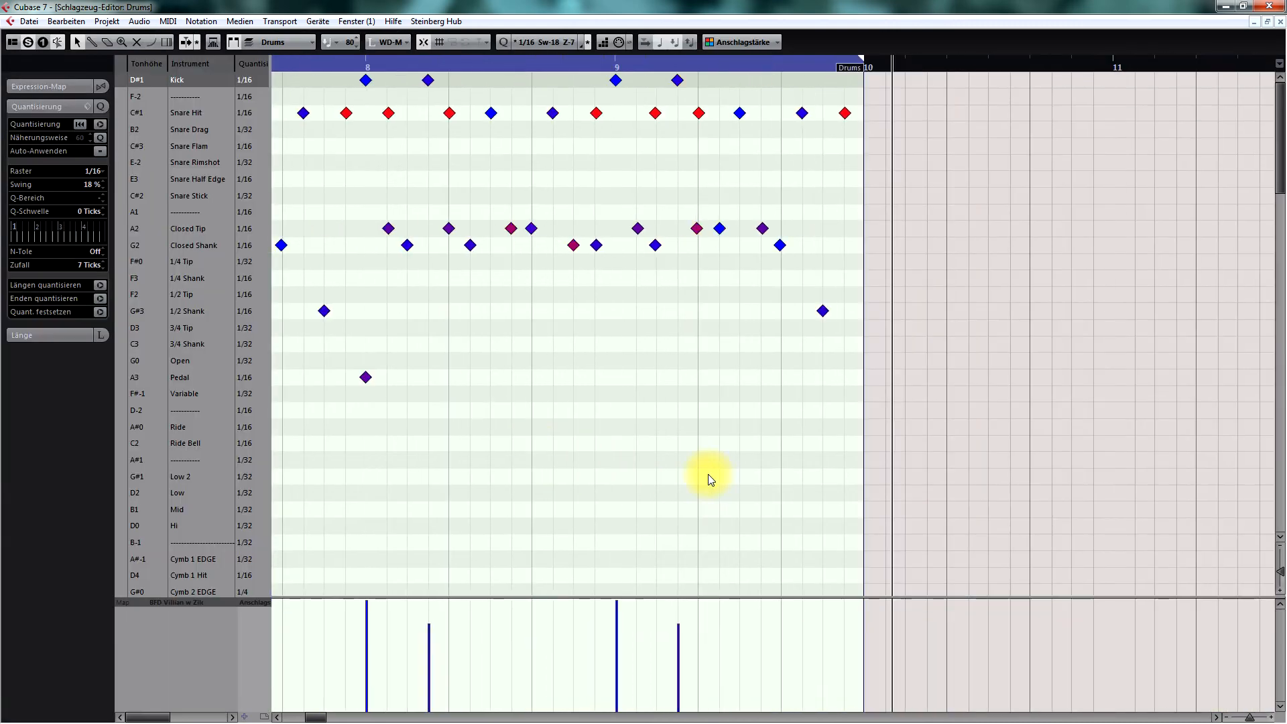
key("h")
scroll(677, 429, "right", 3)
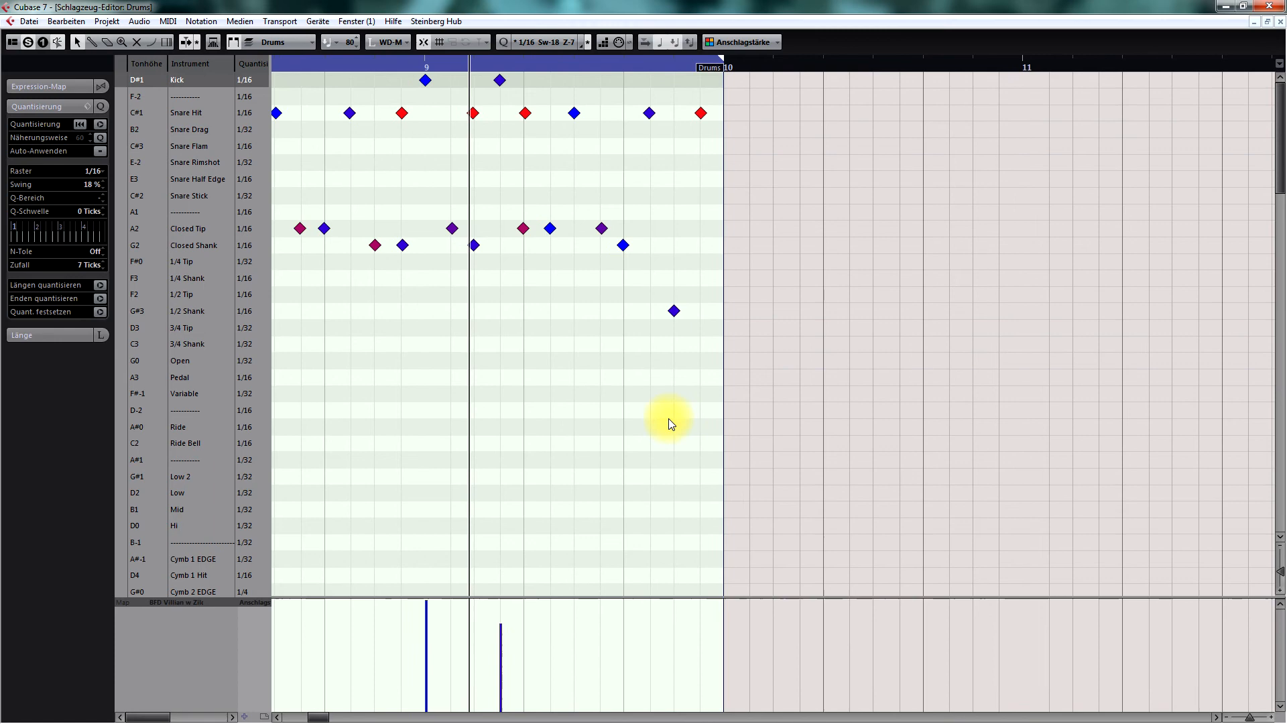
right_click(553, 260)
left_click(574, 254)
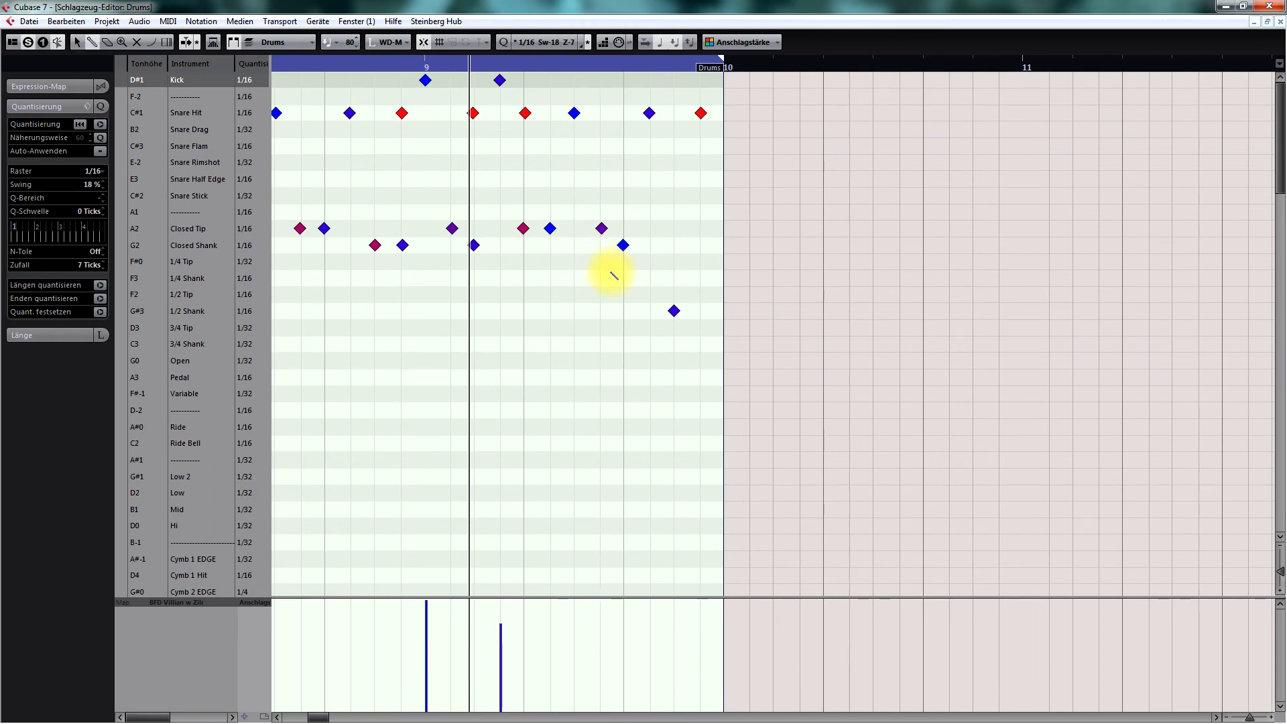
left_click(674, 309)
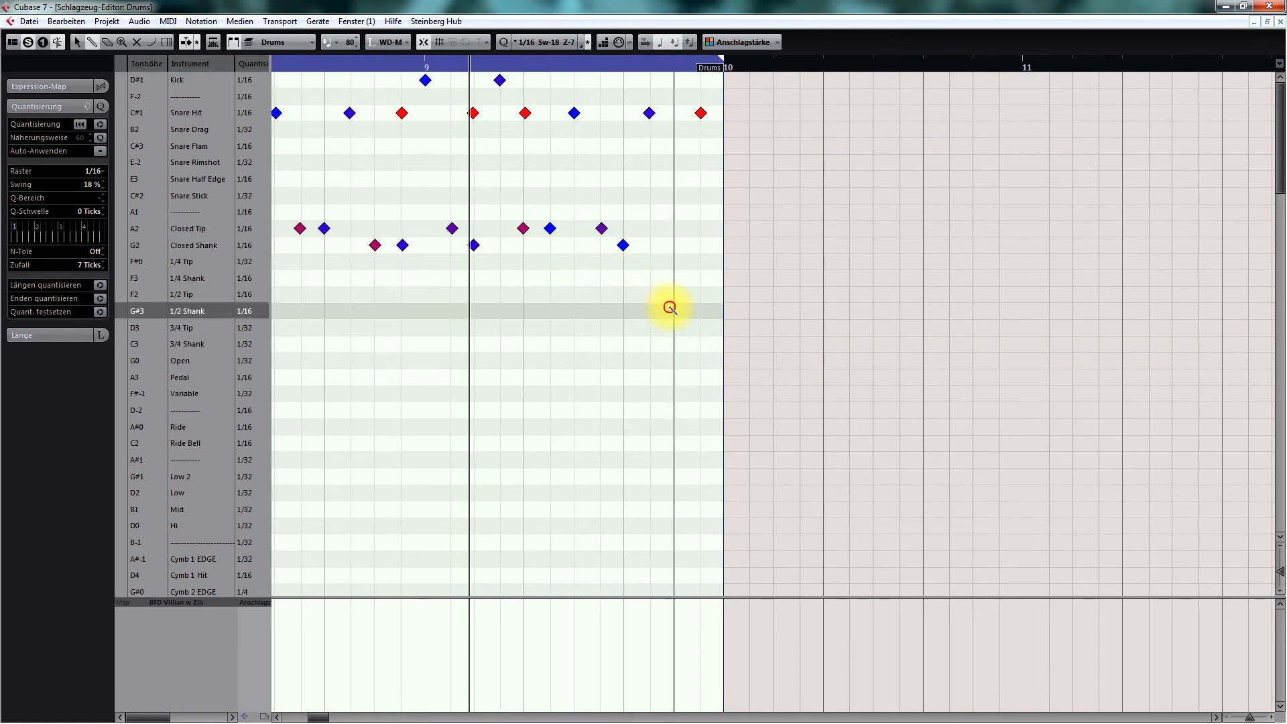
key("space")
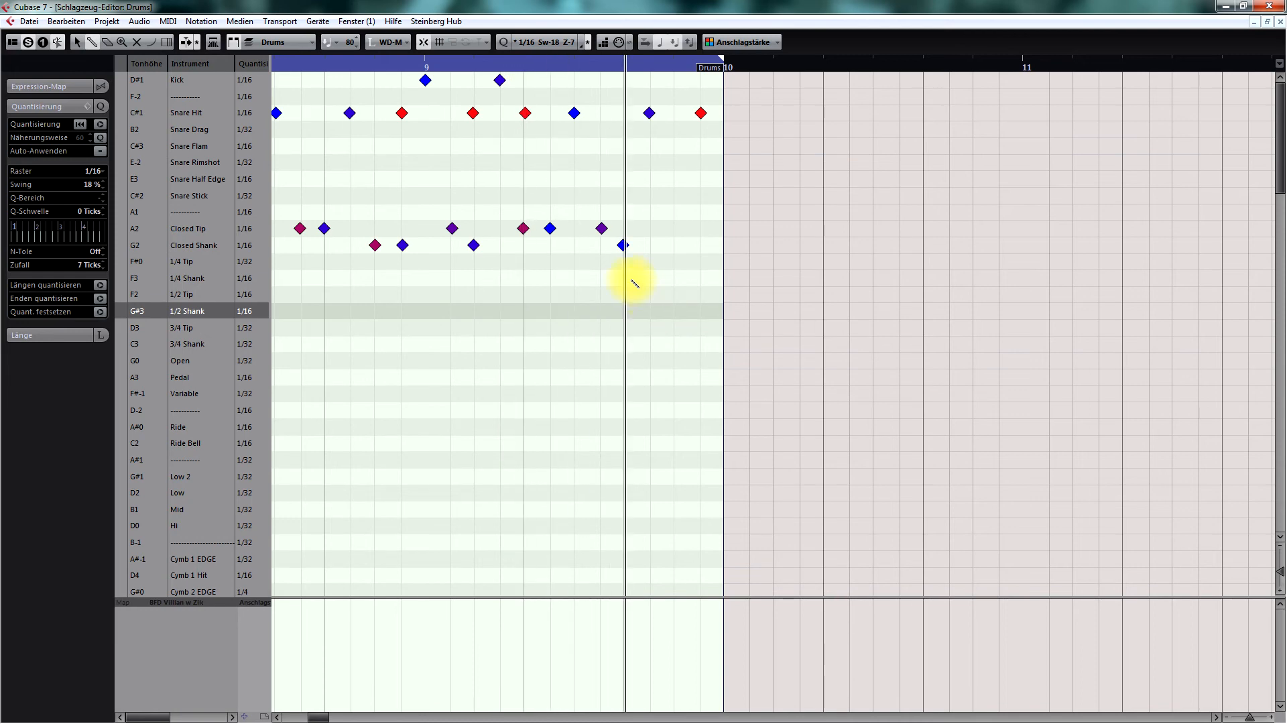
Fill the last three sixteenths of bar 9 with one Closed Tip hit followed by two Closed Shank hits.
left_click(650, 247)
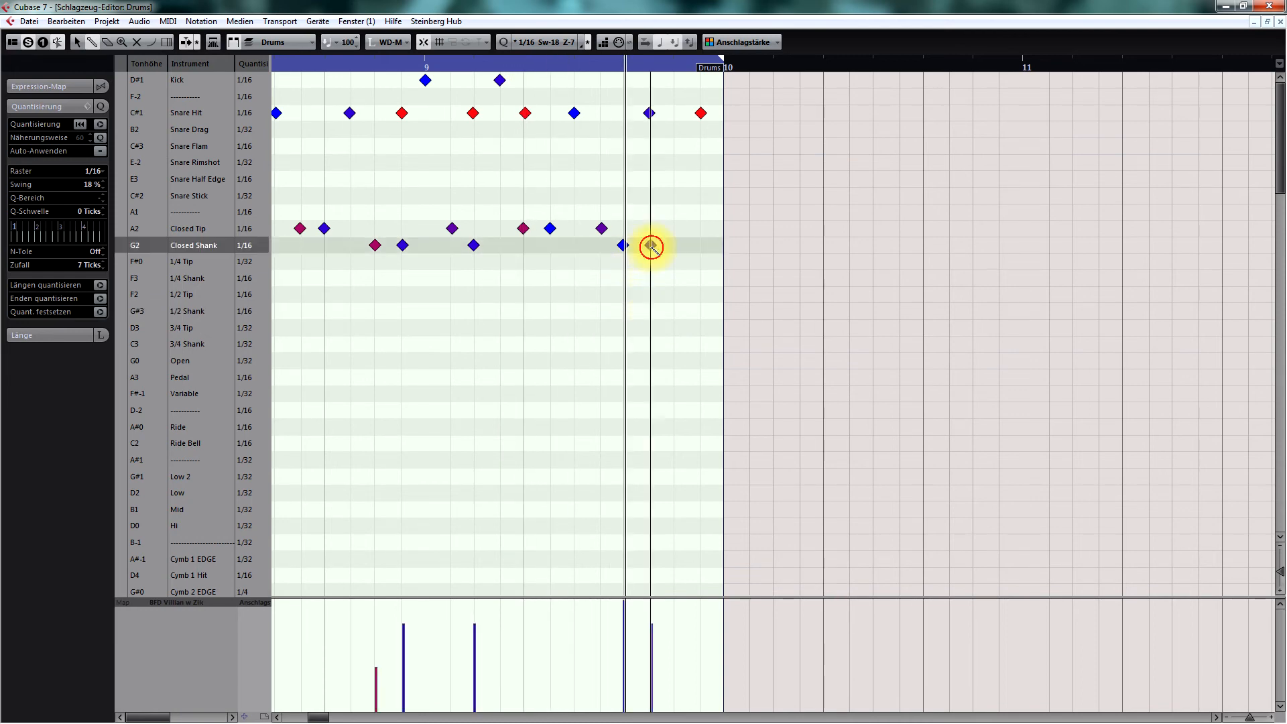
left_click(673, 263)
left_click(674, 261)
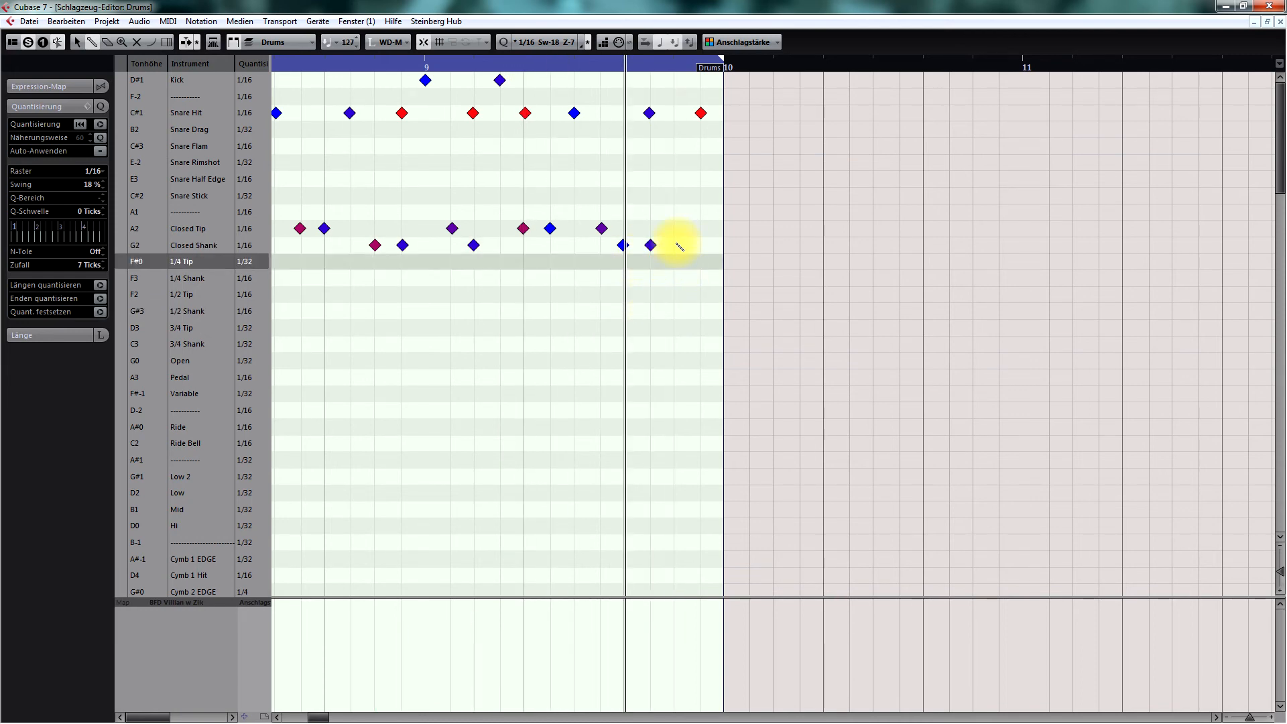
left_click(651, 246)
left_click(652, 244)
left_click(651, 230)
left_click(650, 245)
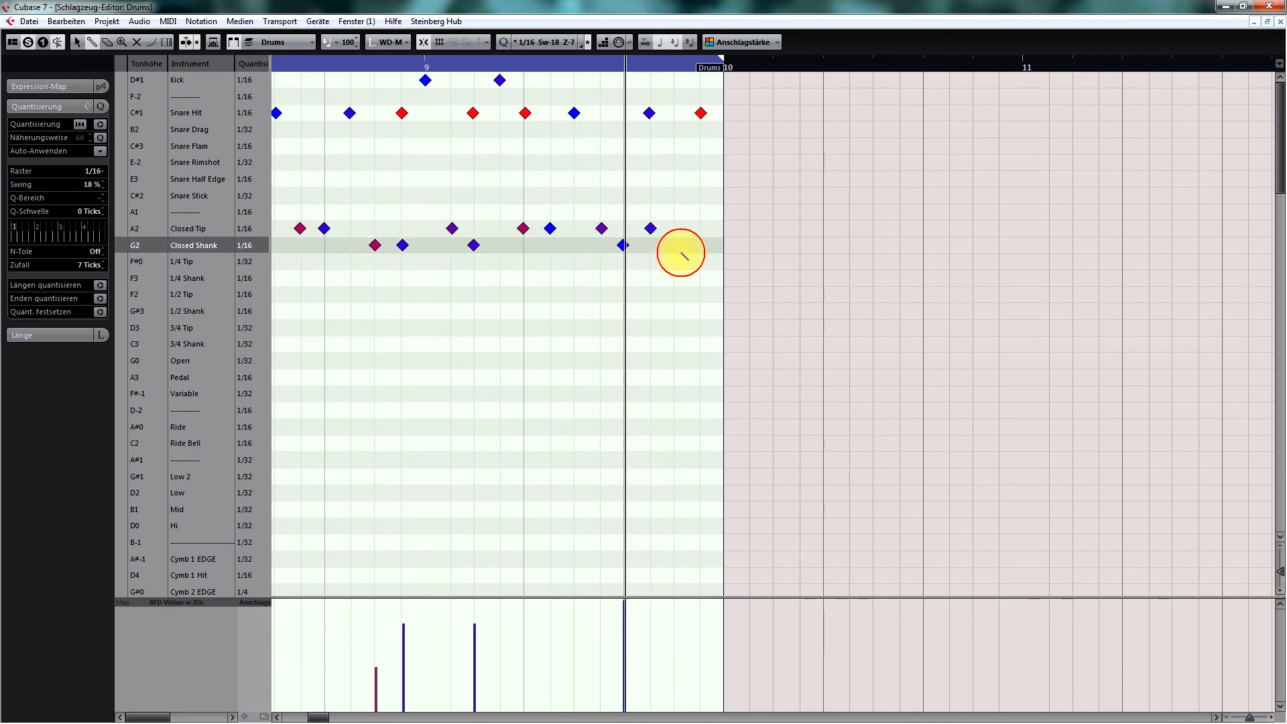
left_click(678, 248)
left_click(698, 247)
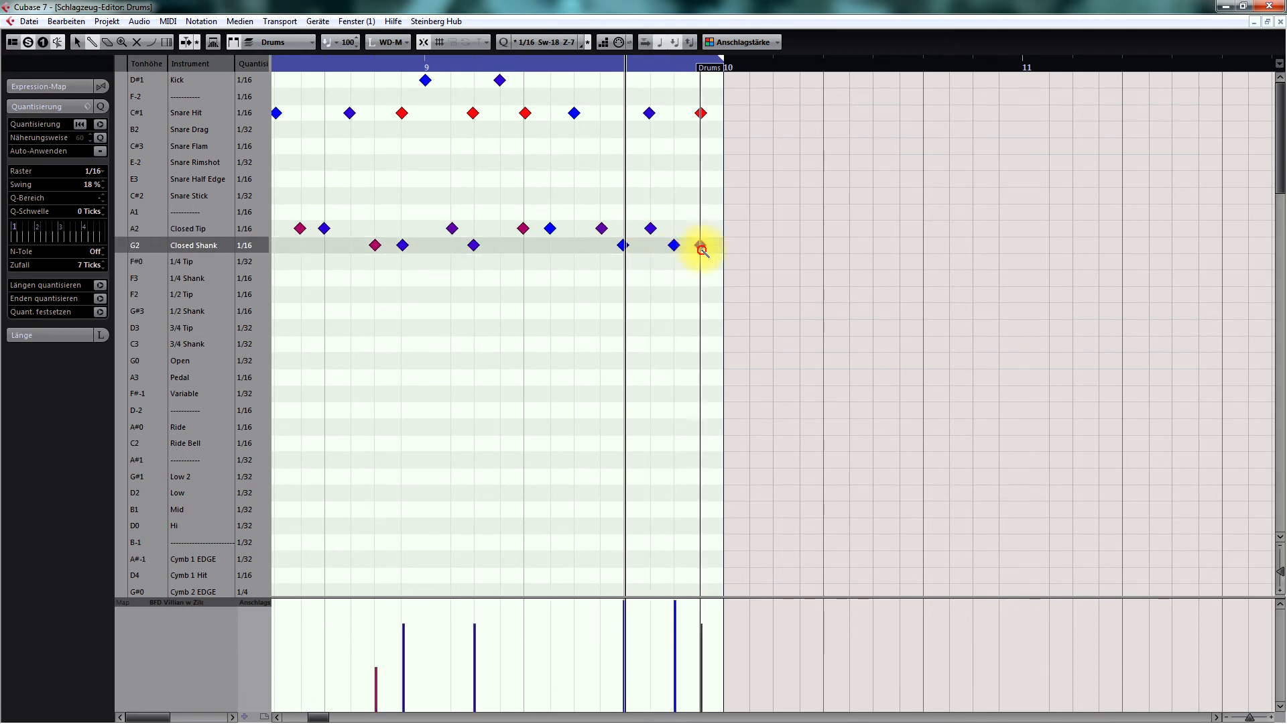
Delete the last two Snare Hit notes in bar 9 and close the drum editor.
left_click(700, 114)
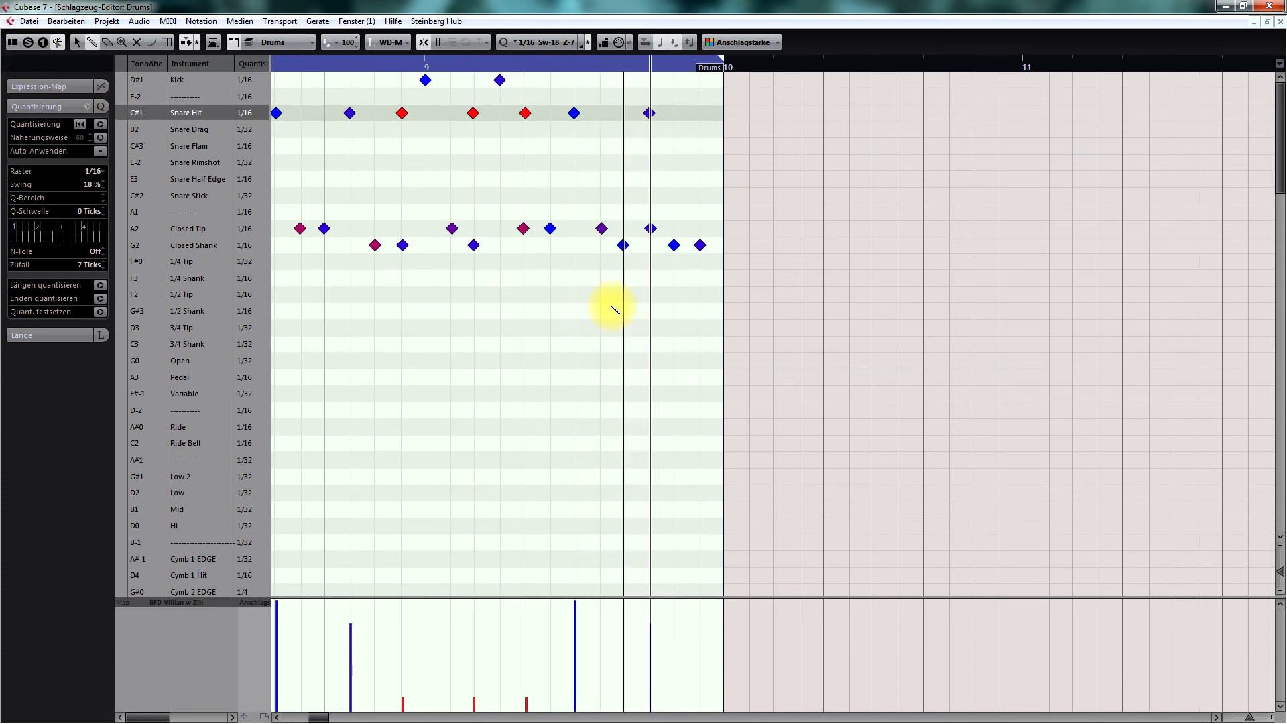
left_click(649, 113)
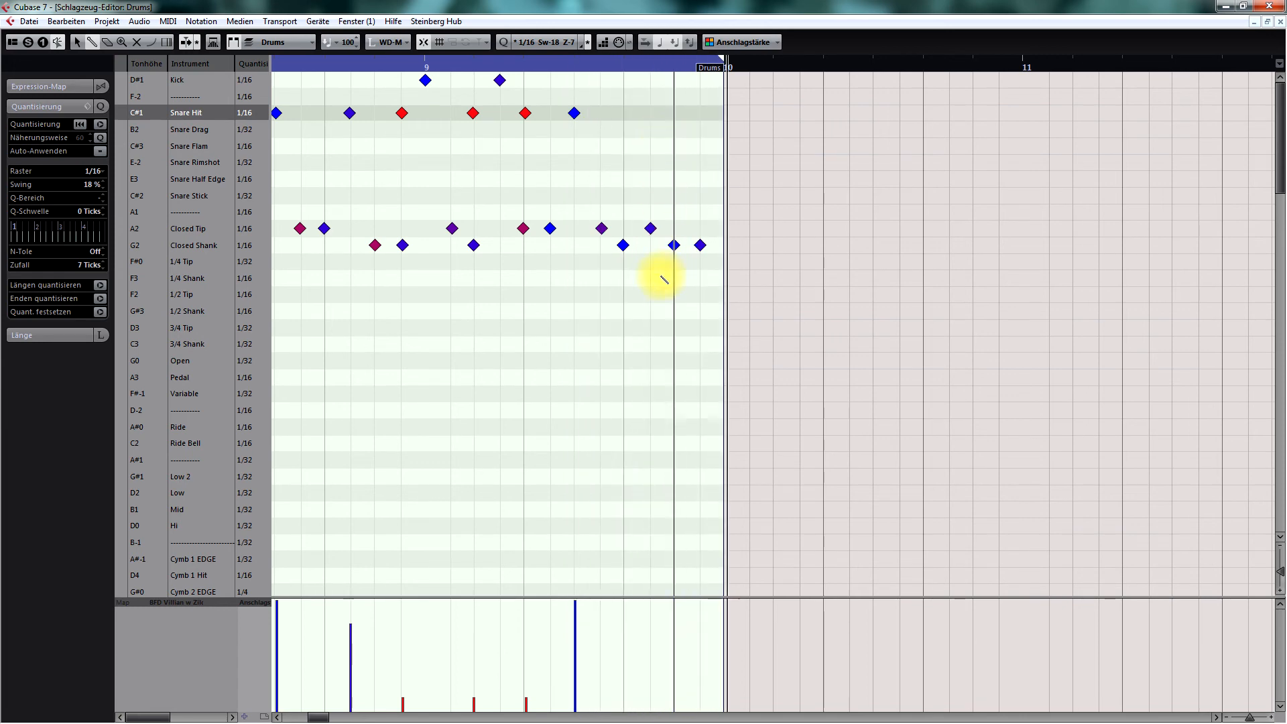
key("Escape")
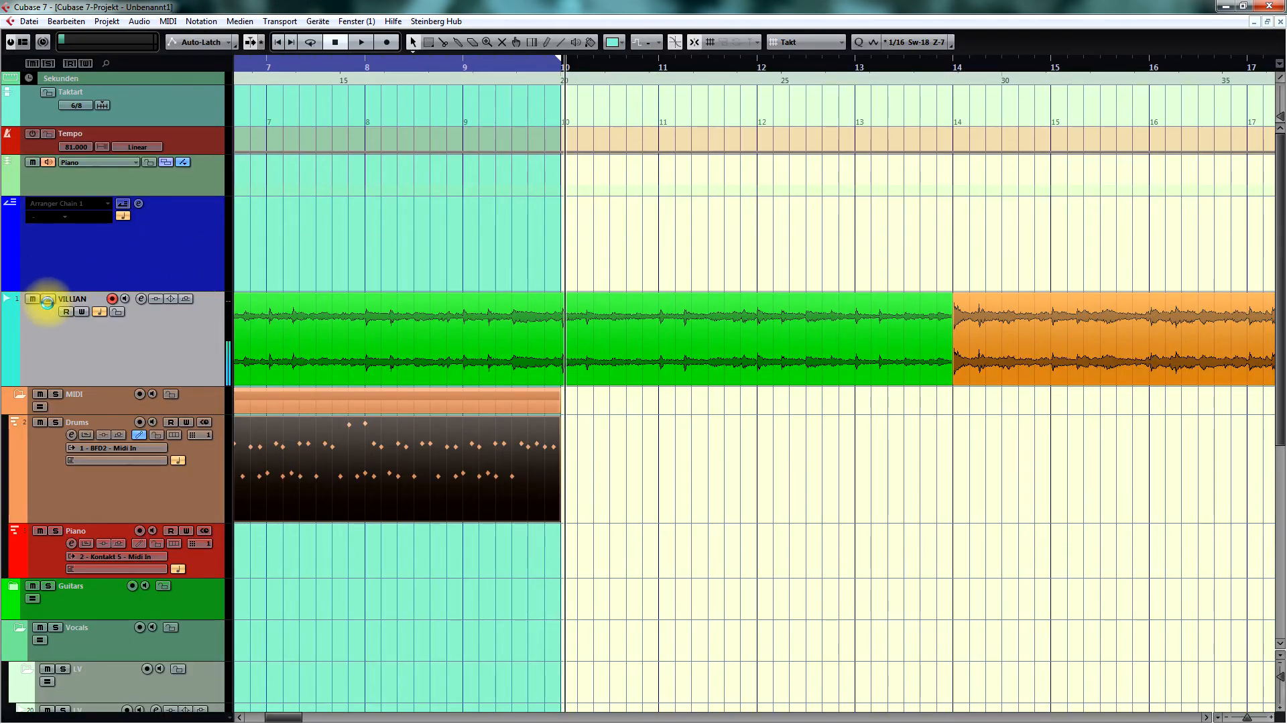
Solo the VILLIAN track again and play back the reference audio in bar 9.
left_click(47, 299)
key("space")
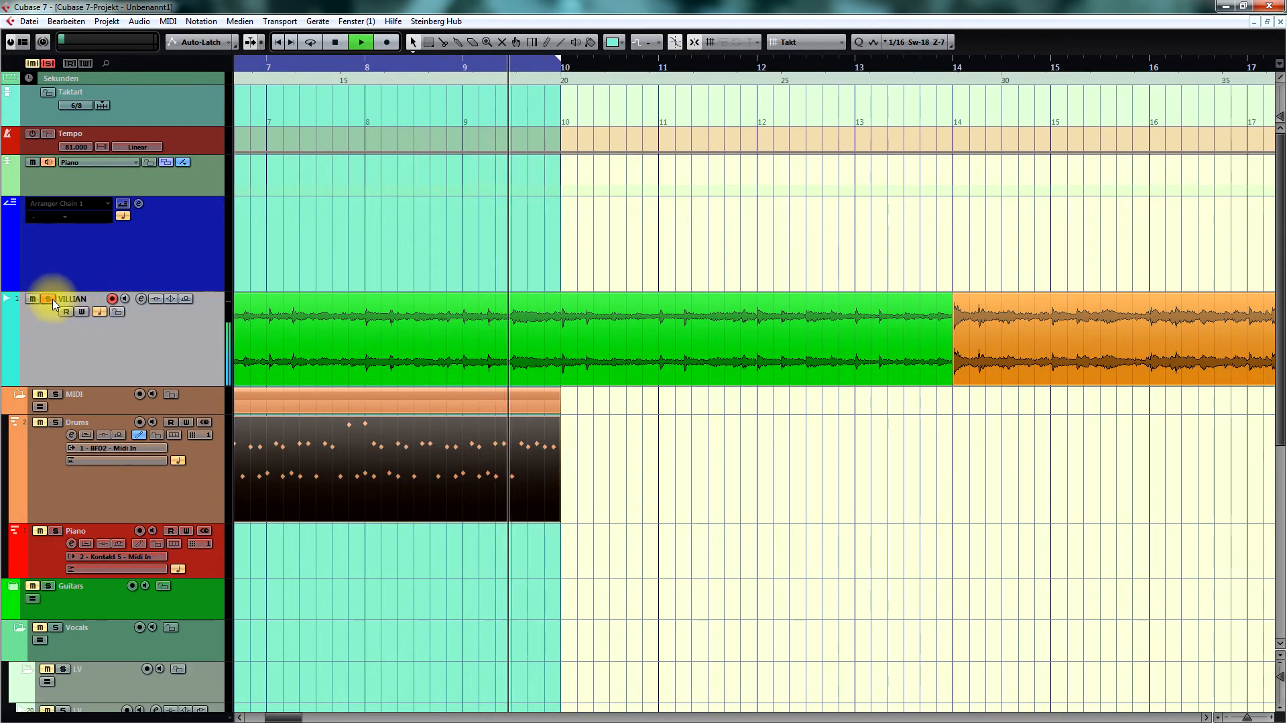
key("KP_Subtract")
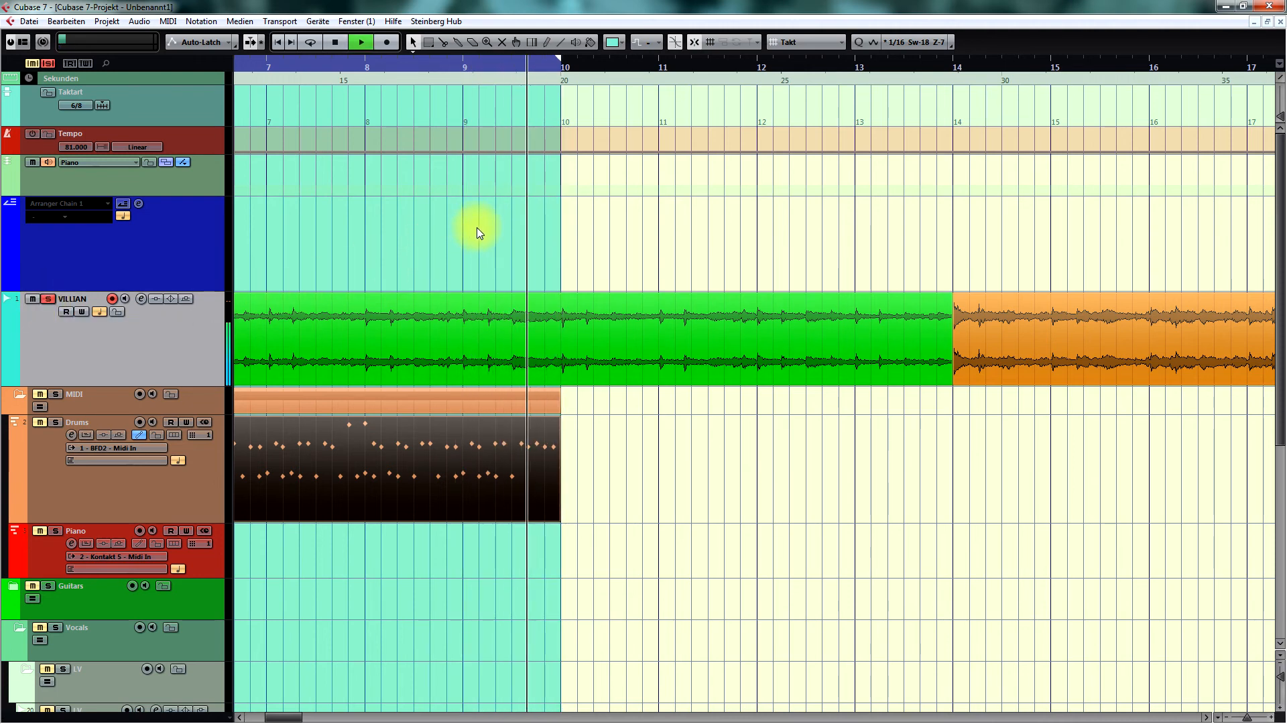
Stop playback, open the drum part in the drum editor and move the last hit of bar 9 from Closed Shank to 1/4 Tip.
key("space")
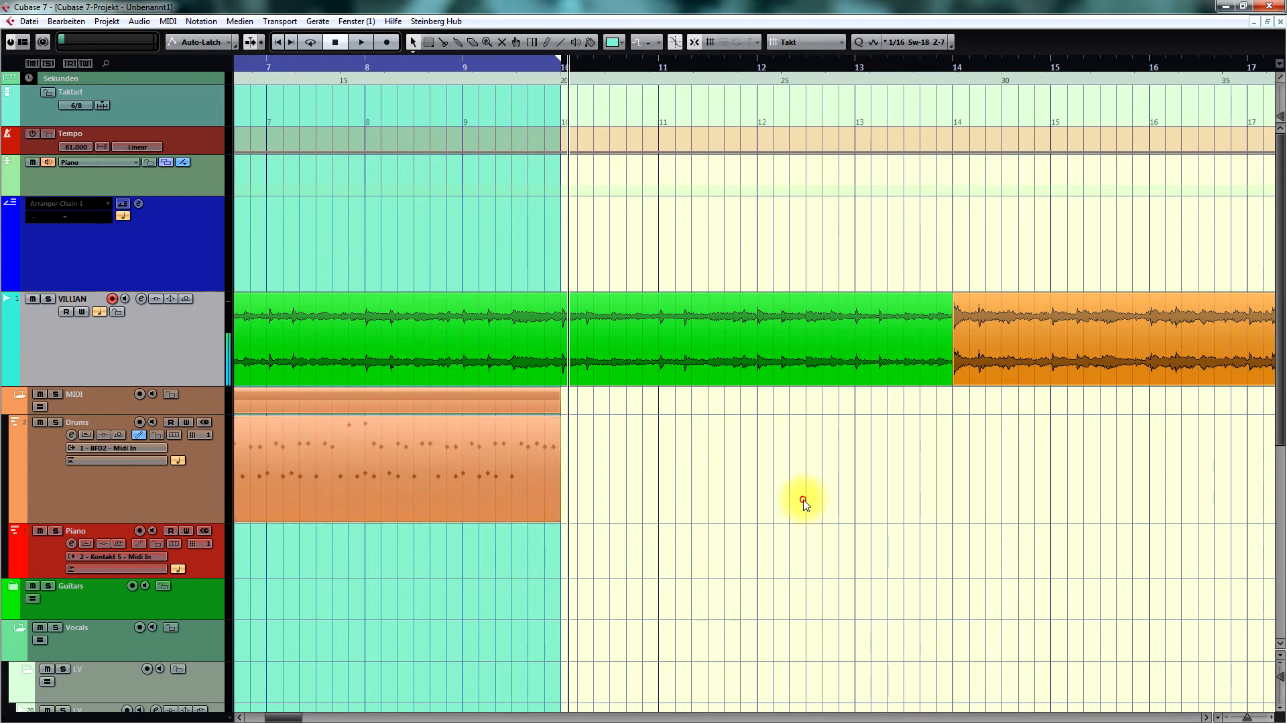
double_click(503, 465)
scroll(764, 271, "right", 2)
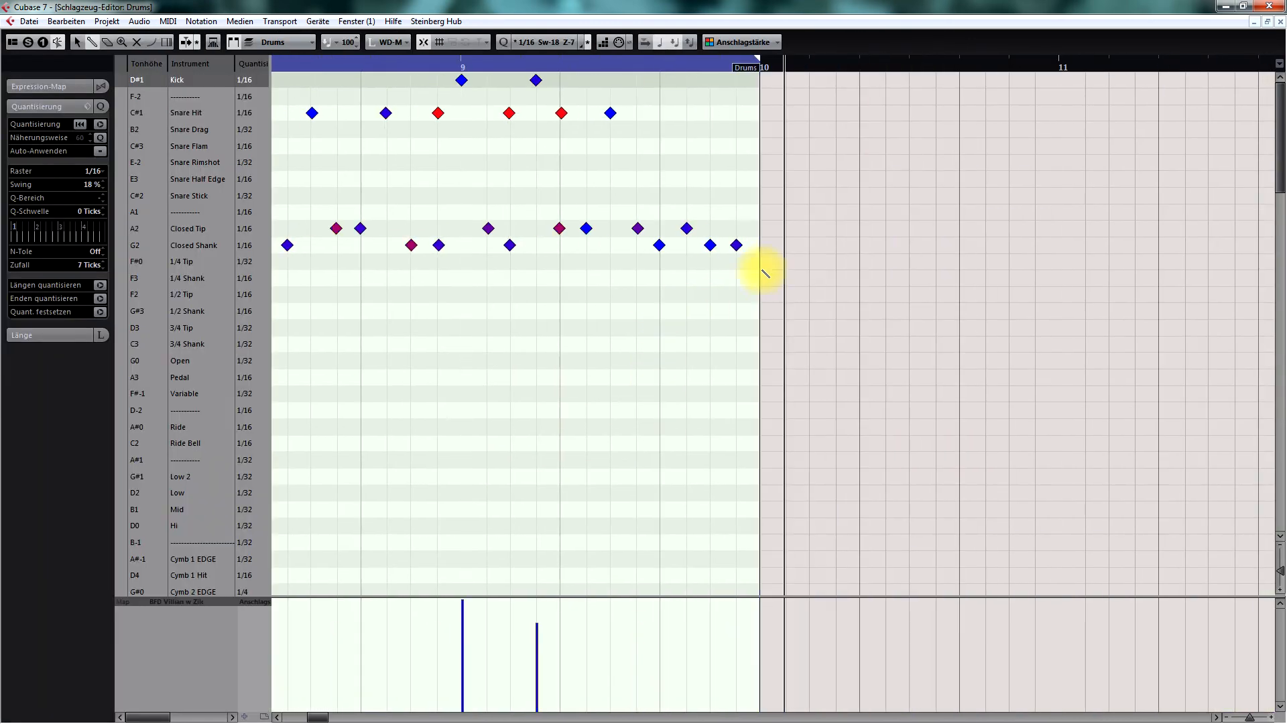
left_click_drag(737, 246, 735, 287)
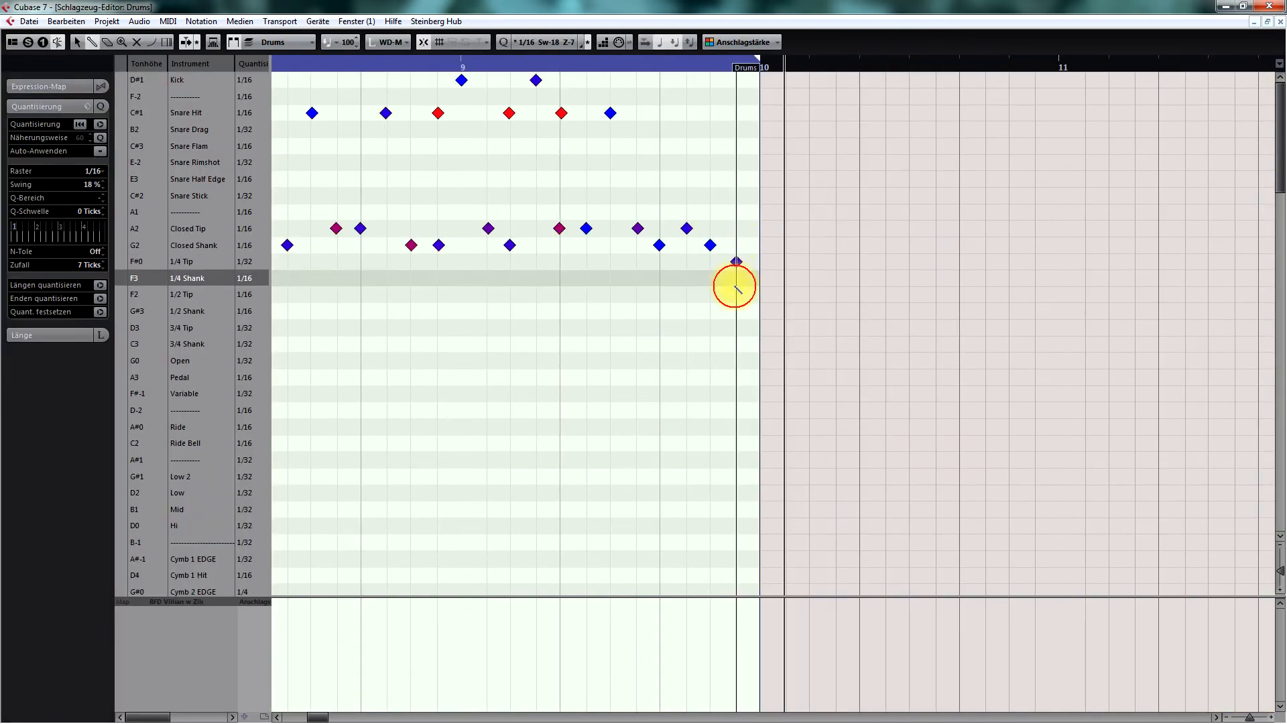
Set the quantize grid to 1/32, add a Closed Tip hit directly after the one just past the middle of bar 9, and audition it.
key("alt+1")
key("alt+2")
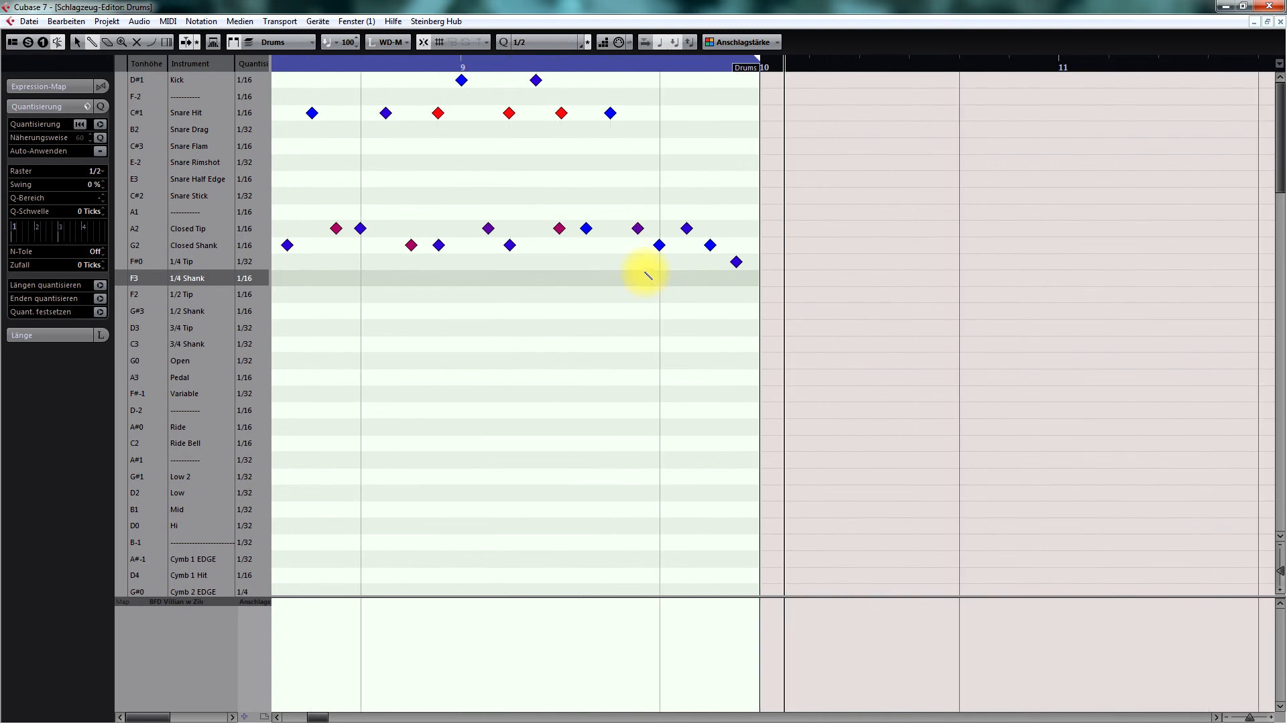
key("alt+3")
key("alt+4")
key("alt+5")
key("alt+6")
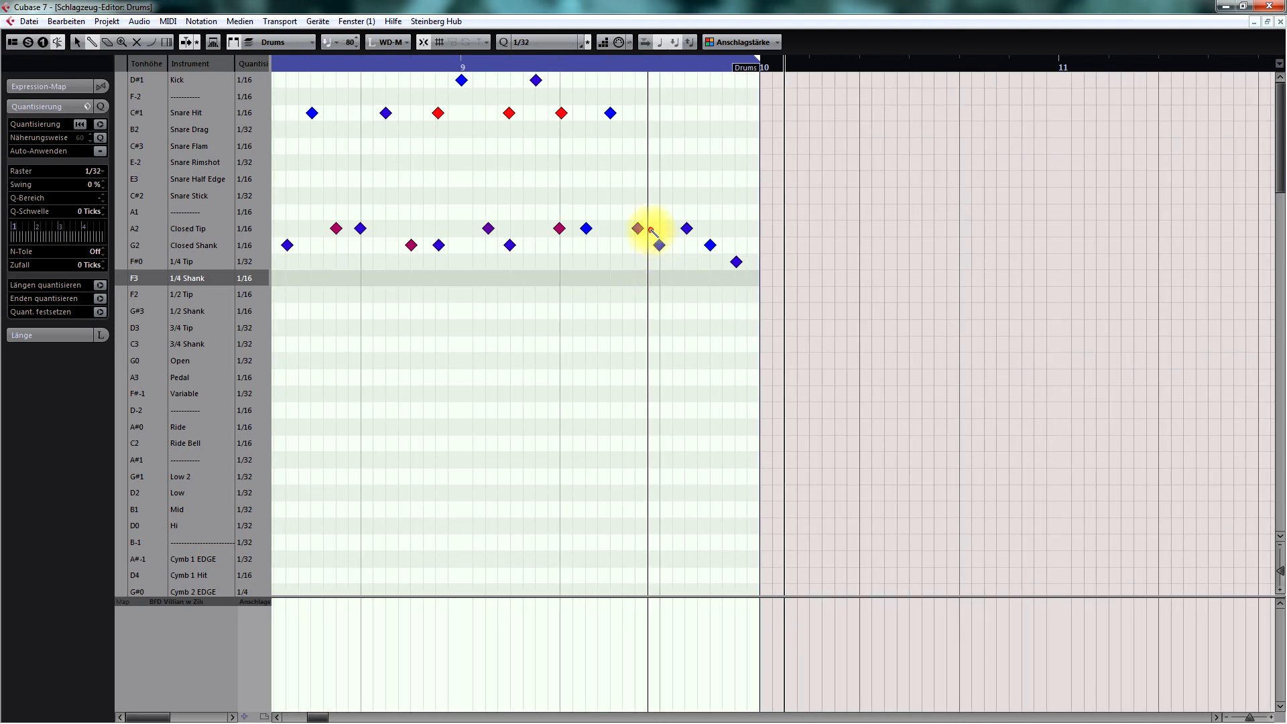
left_click(651, 230)
key("KP_Subtract")
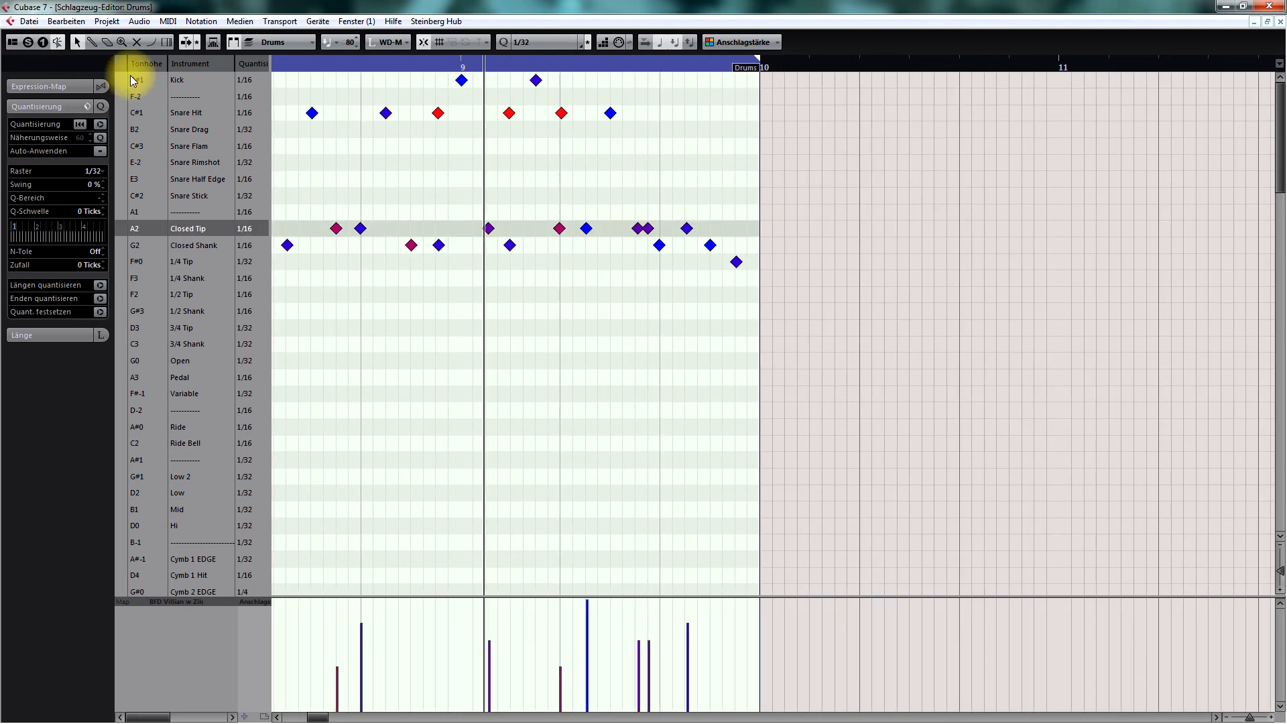
left_click(26, 42)
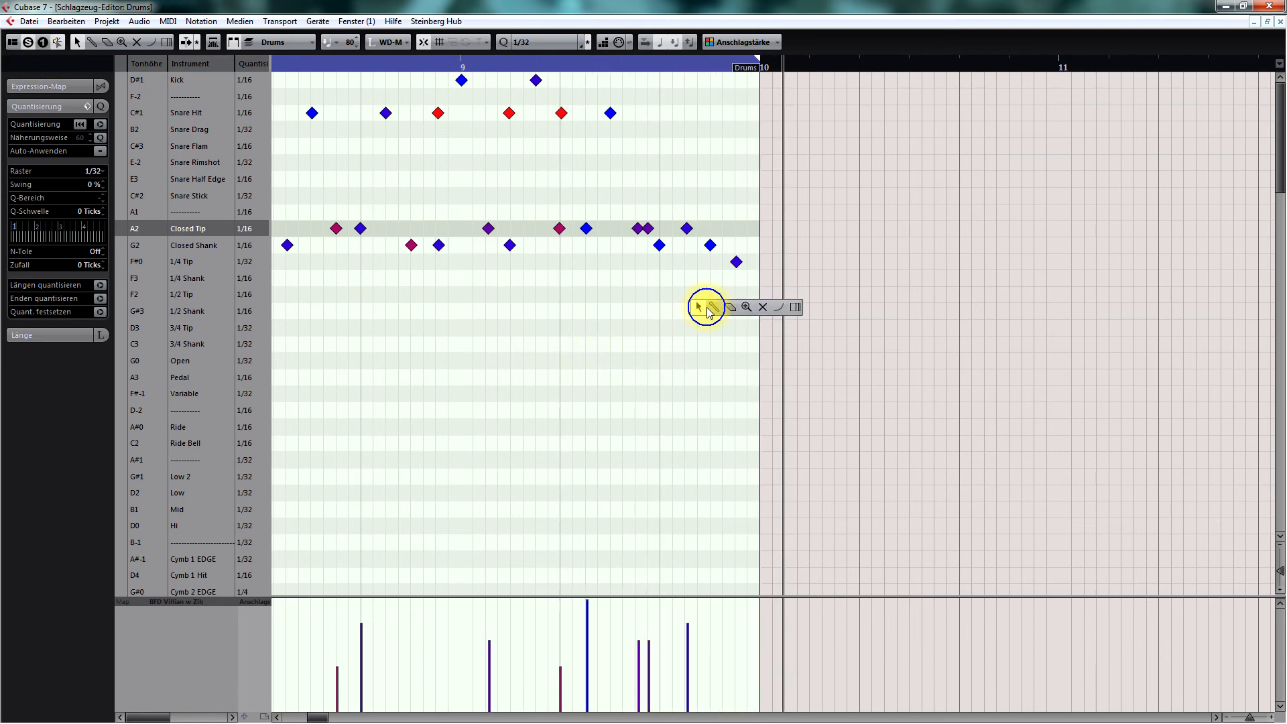
Move bar 9's last Closed Tip hit to Closed Shank and the following Closed Shank hit to 1/4 Tip, and close the drum editor.
left_click(684, 244)
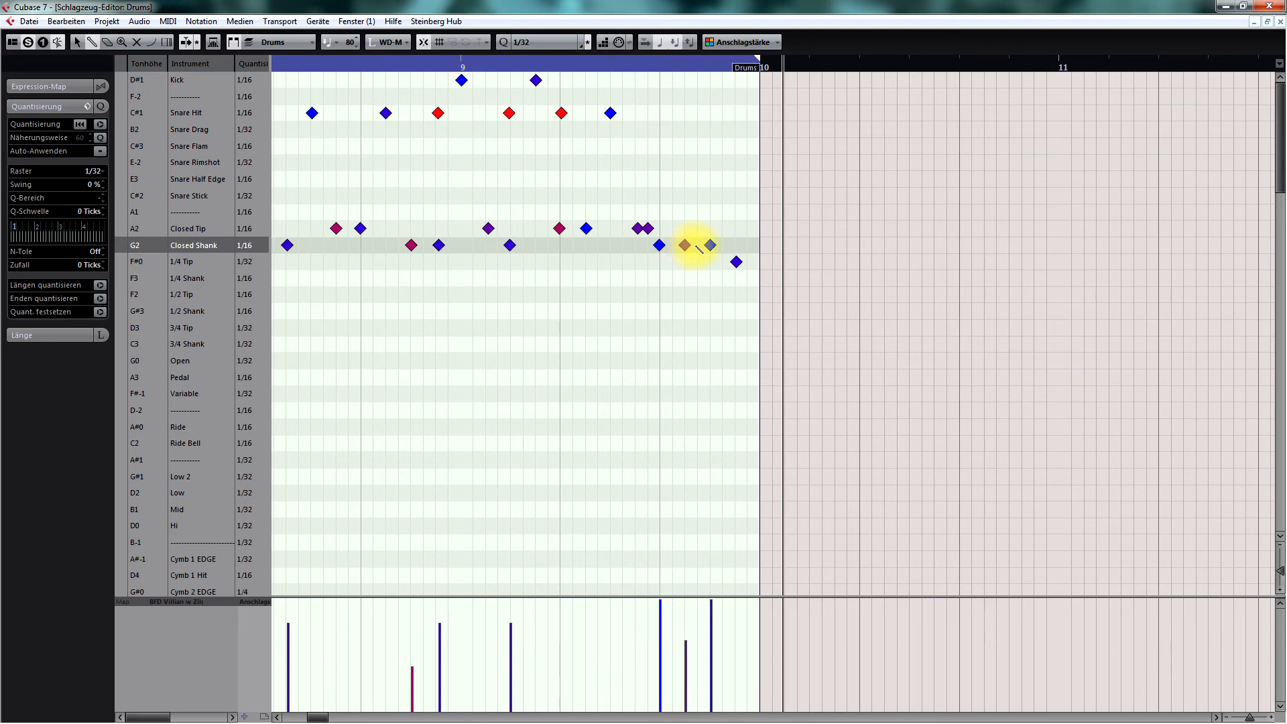
left_click_drag(714, 246, 710, 264)
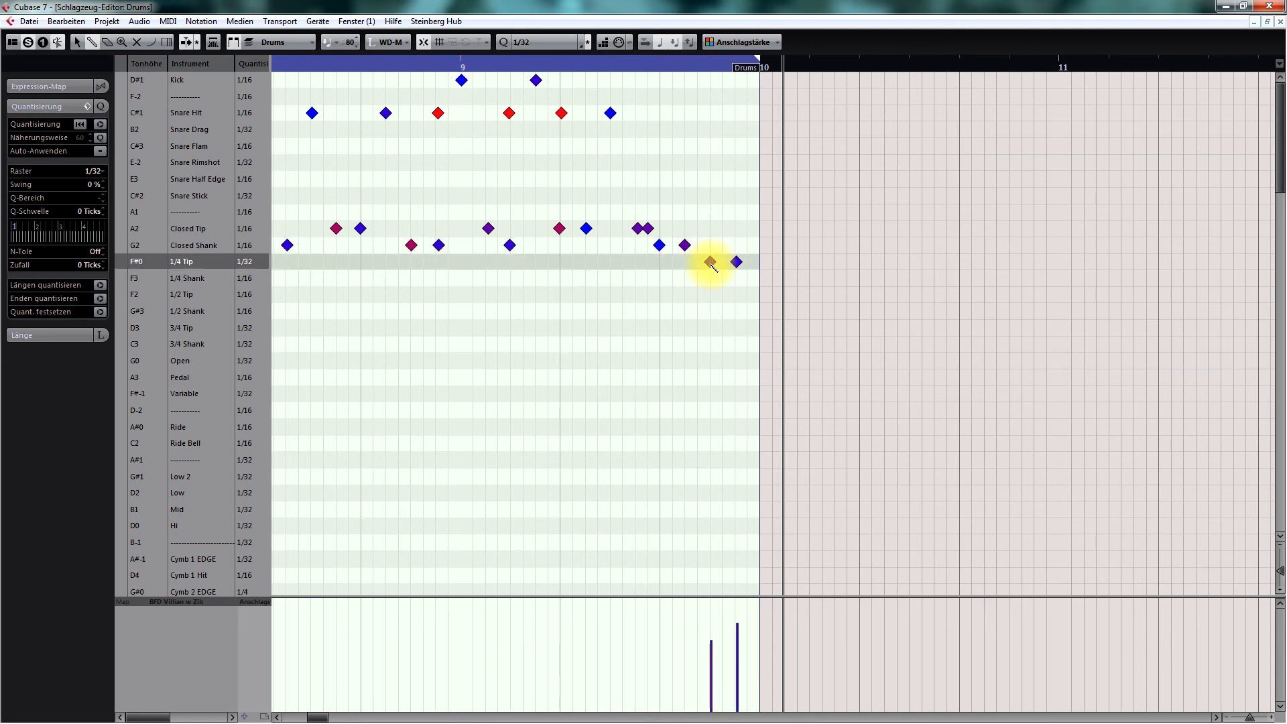
left_click(683, 408)
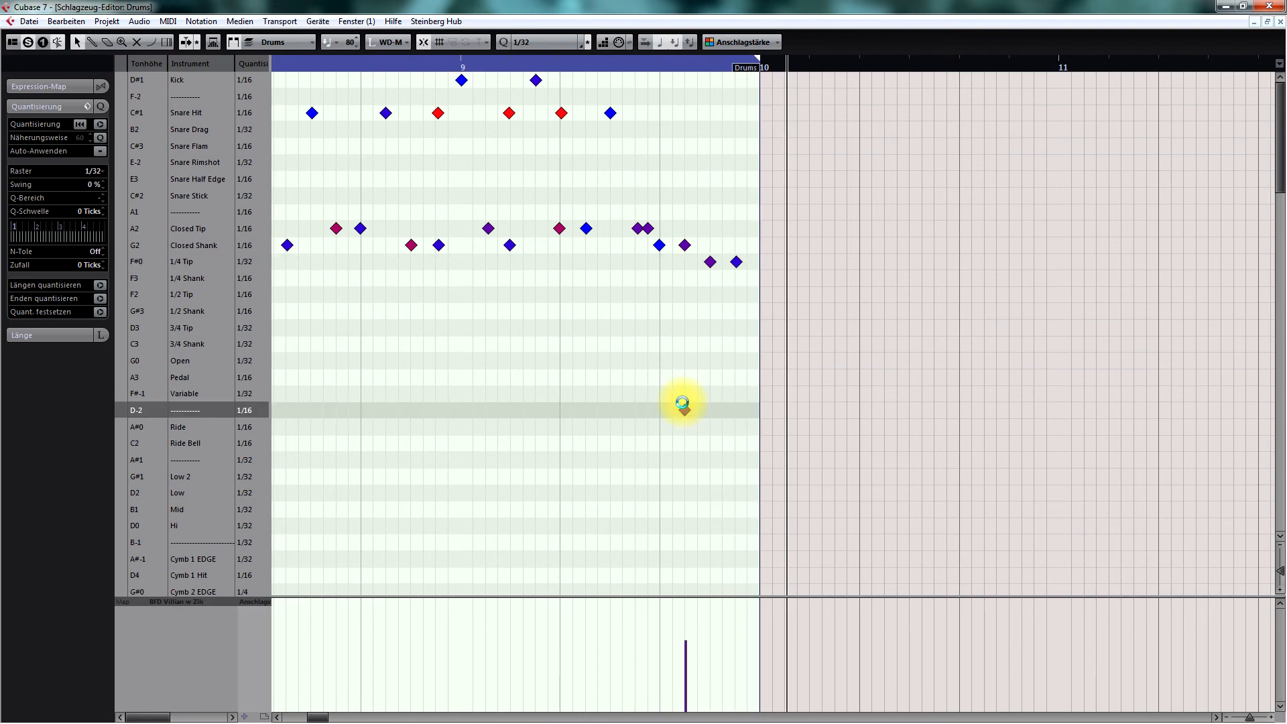
key("g")
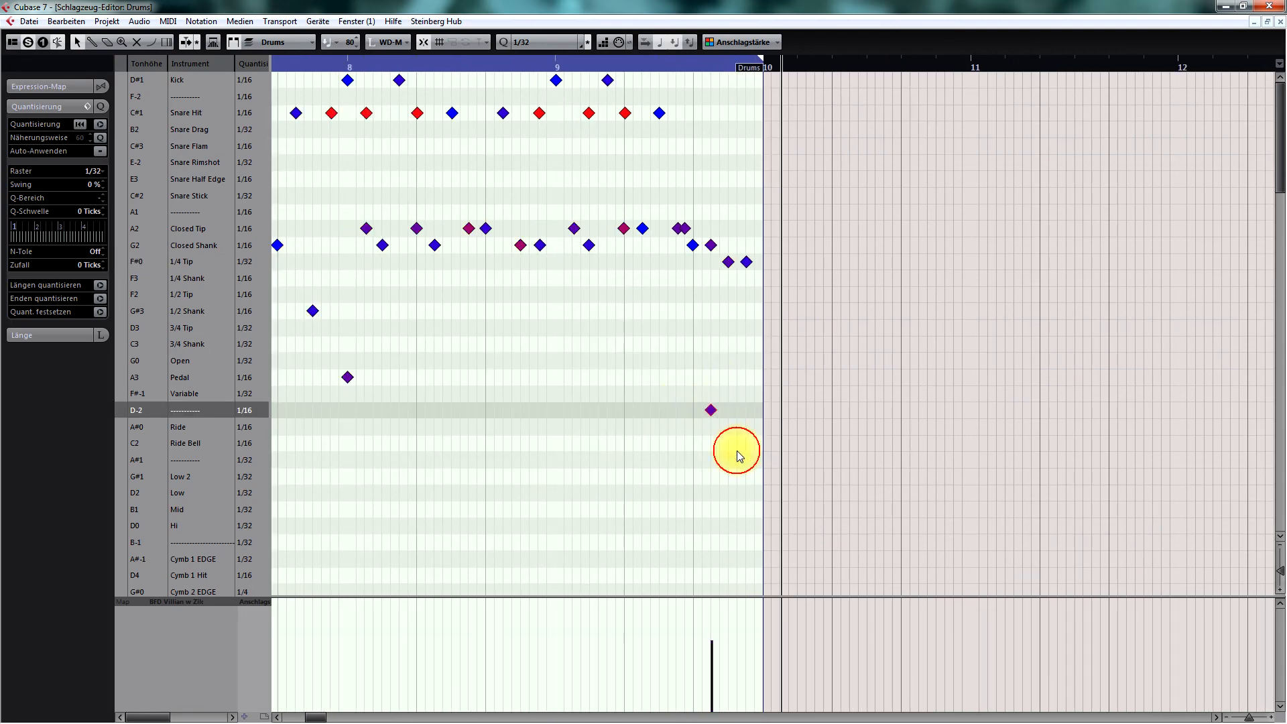
key("Escape")
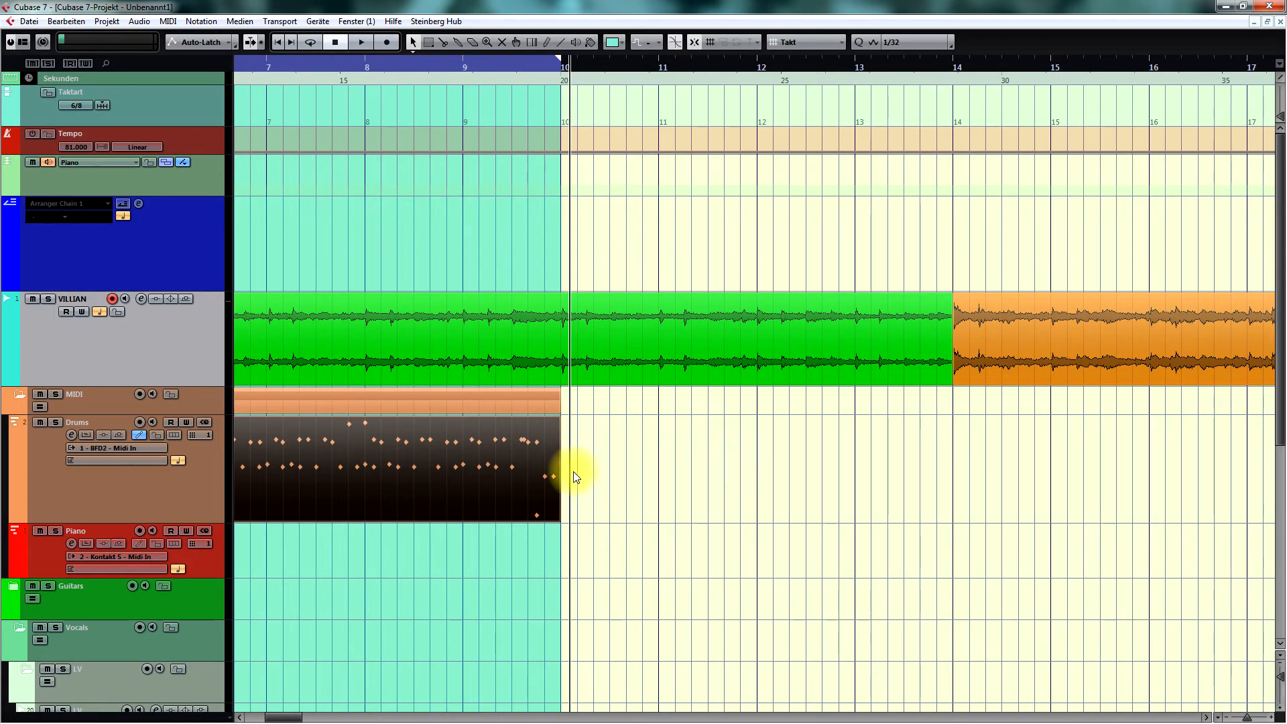
double_click(533, 456)
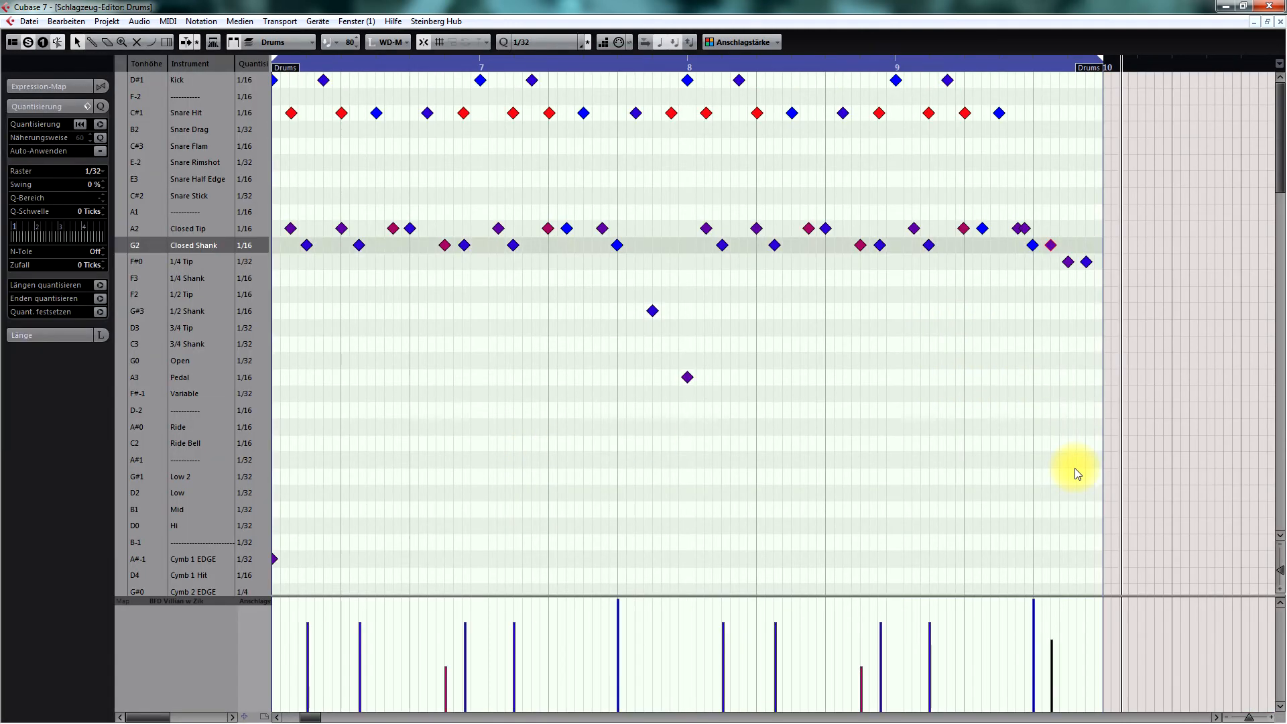
key("Escape")
Play back the drum part together with the VILLIAN reference up to the bar 9 fill and show the transport panel.
key("space")
left_click(827, 465)
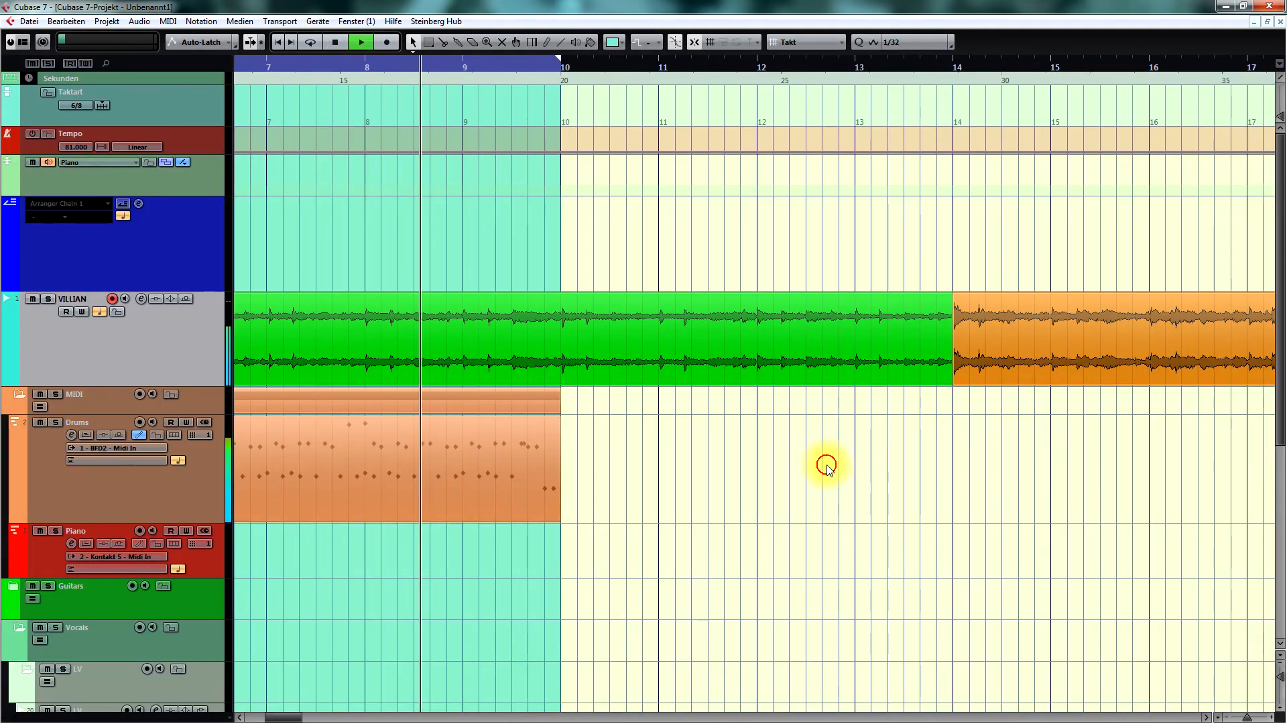
key("g")
scroll(835, 469, "right", 2)
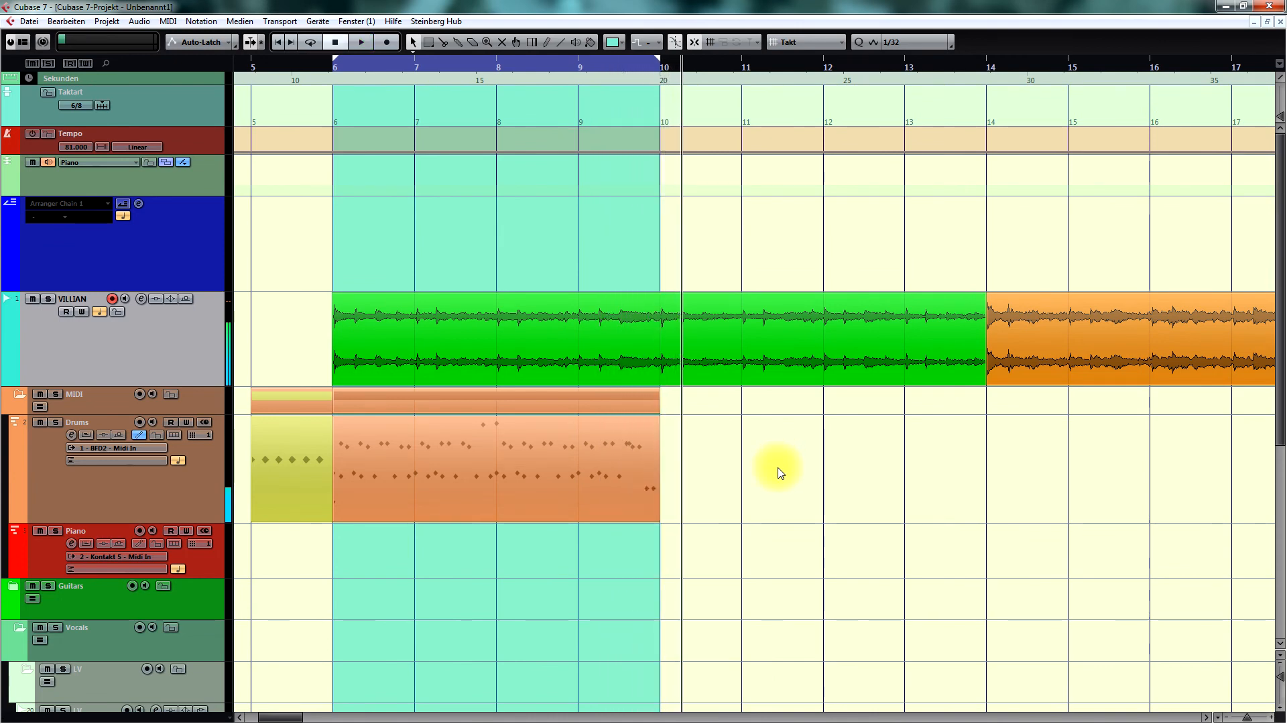
key("KP_Subtract")
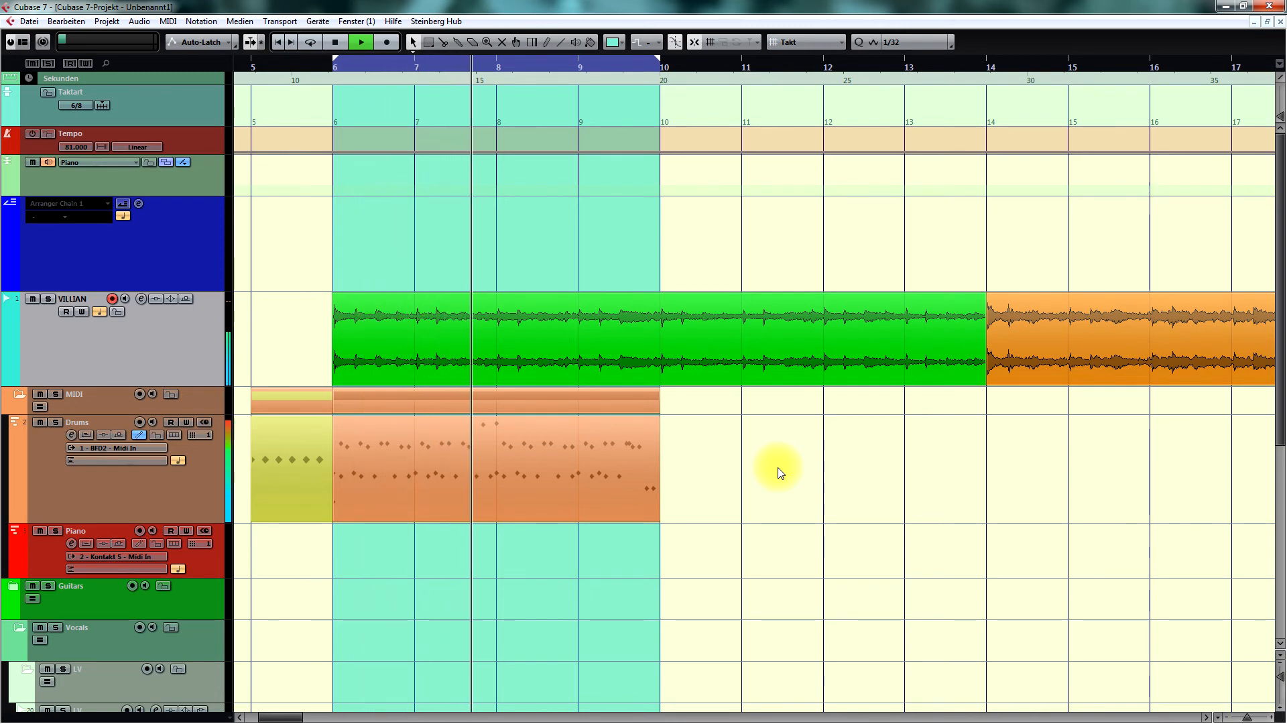
key("F2")
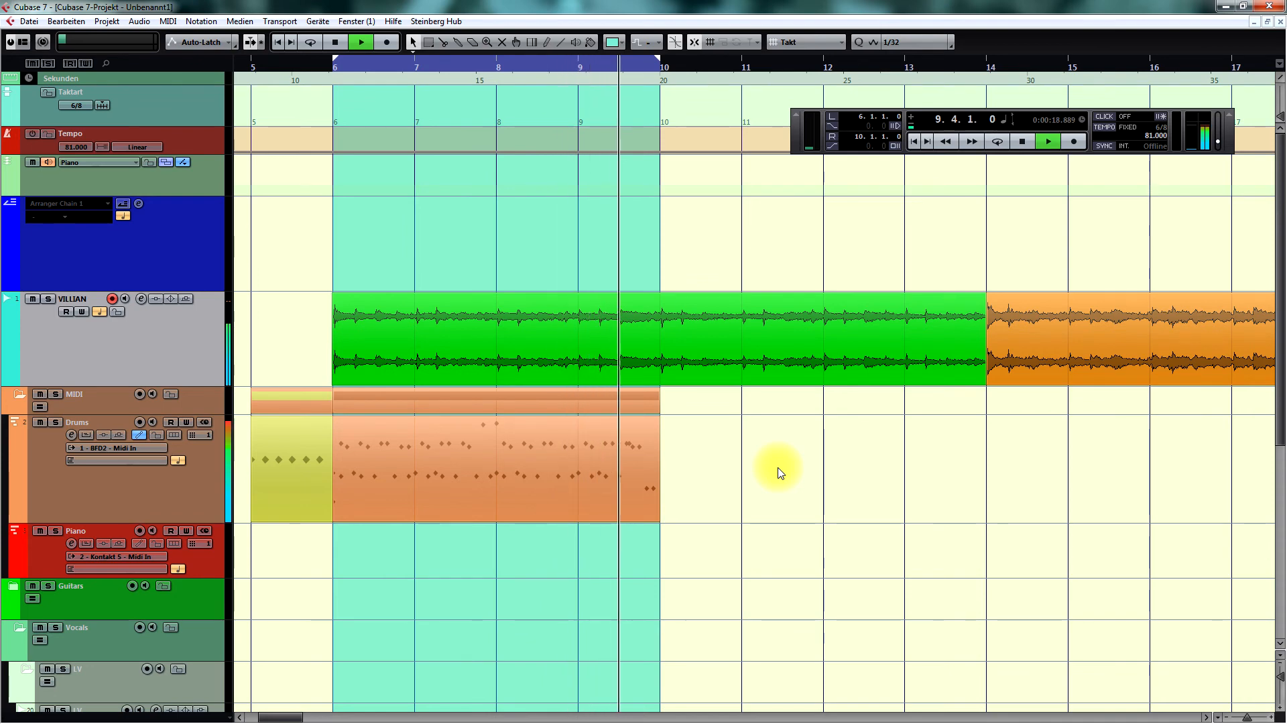
key("space")
Return the playhead to before bar 6 and listen to the drums against the reference once more.
key("KP_Subtract")
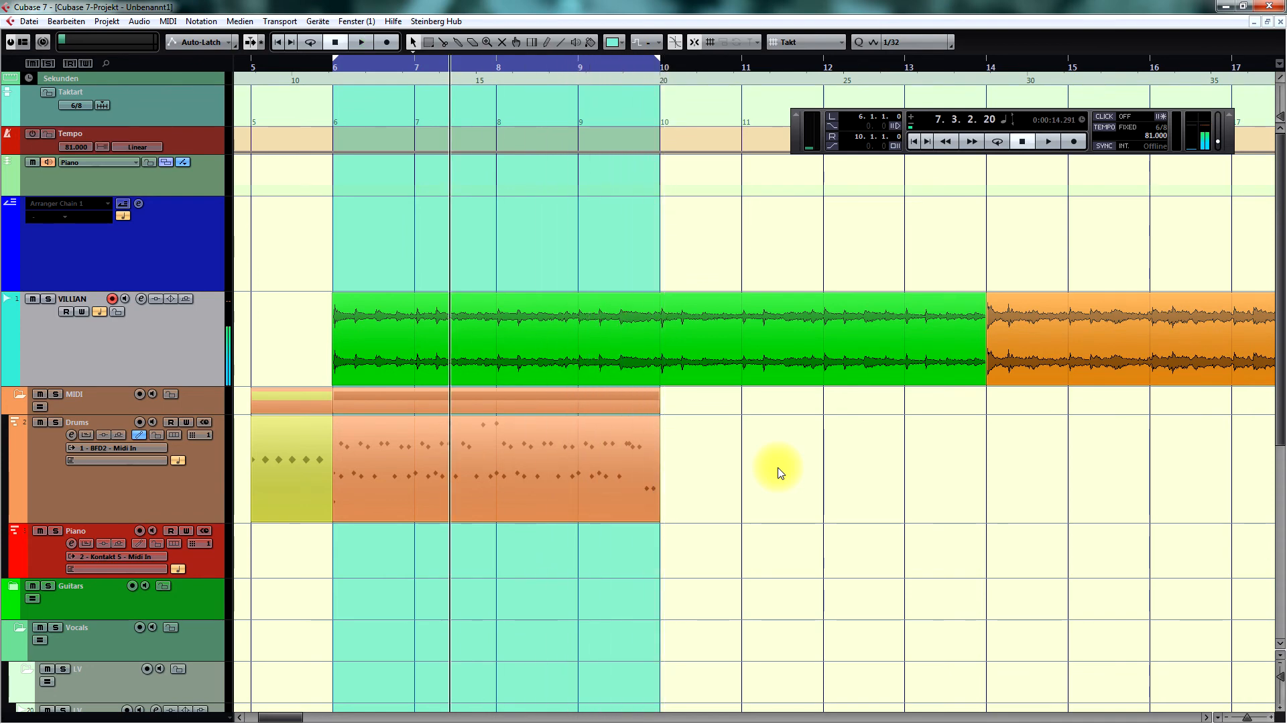
key("h")
key("h")
scroll(777, 473, "right", 4)
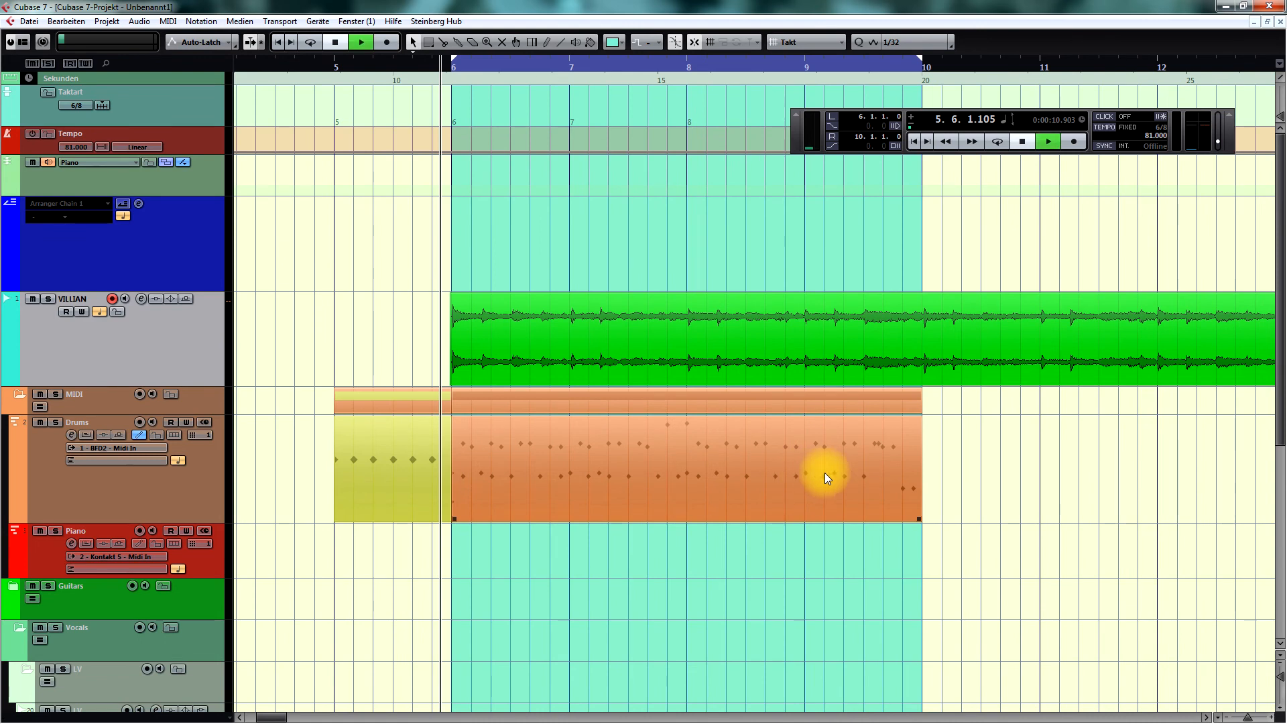
key("space")
left_click(931, 480)
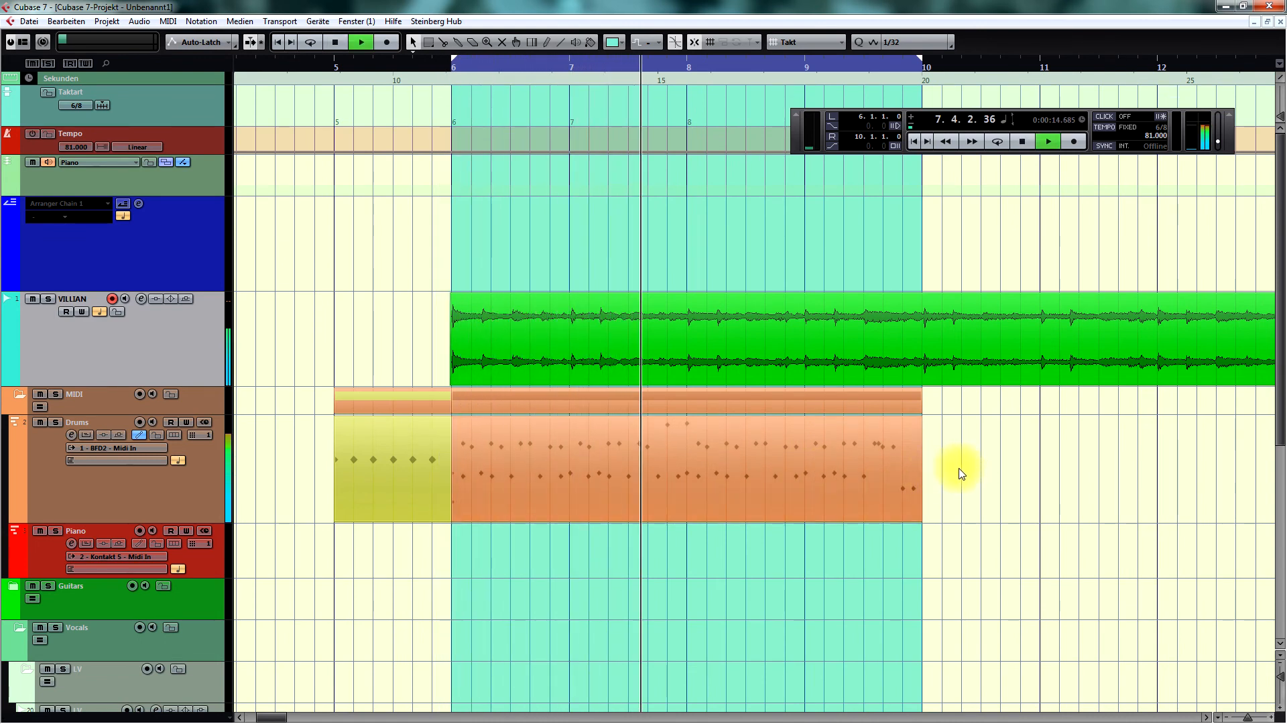
Solo the VILLIAN track and play the reference audio alone from bar 6 into bar 9.
key("space")
left_click(49, 299)
key("KP_Subtract")
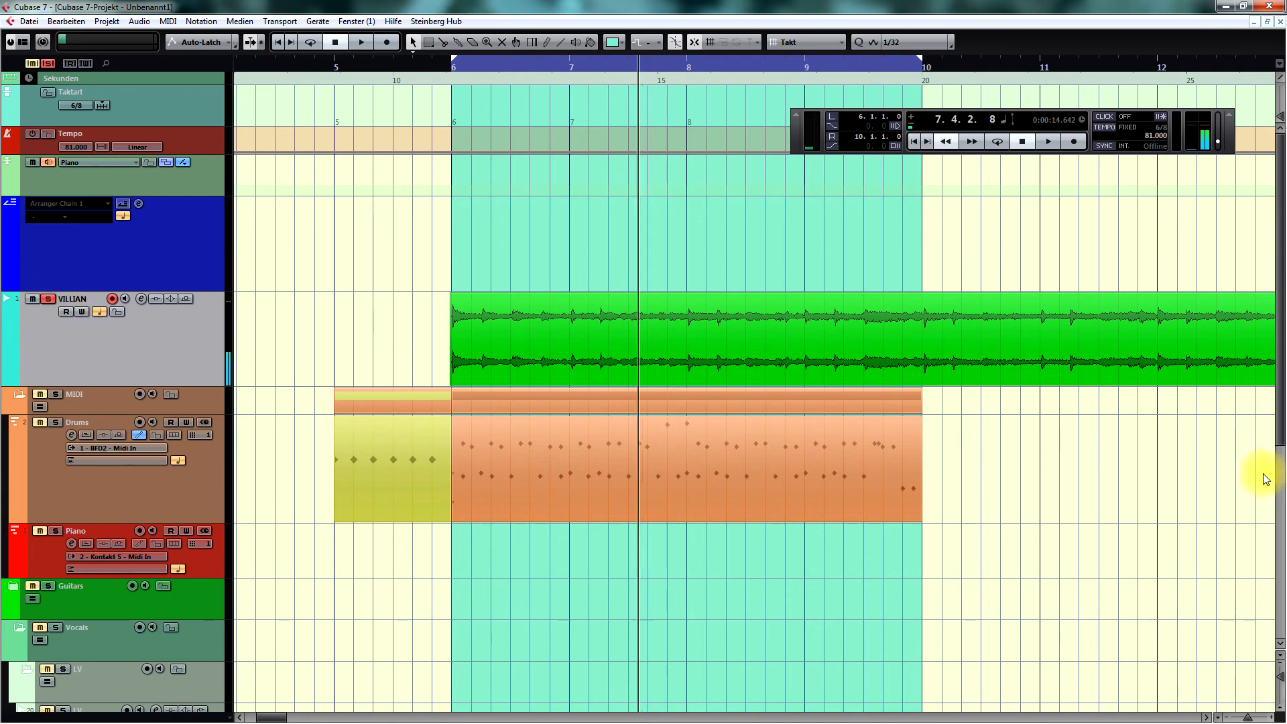
key("space")
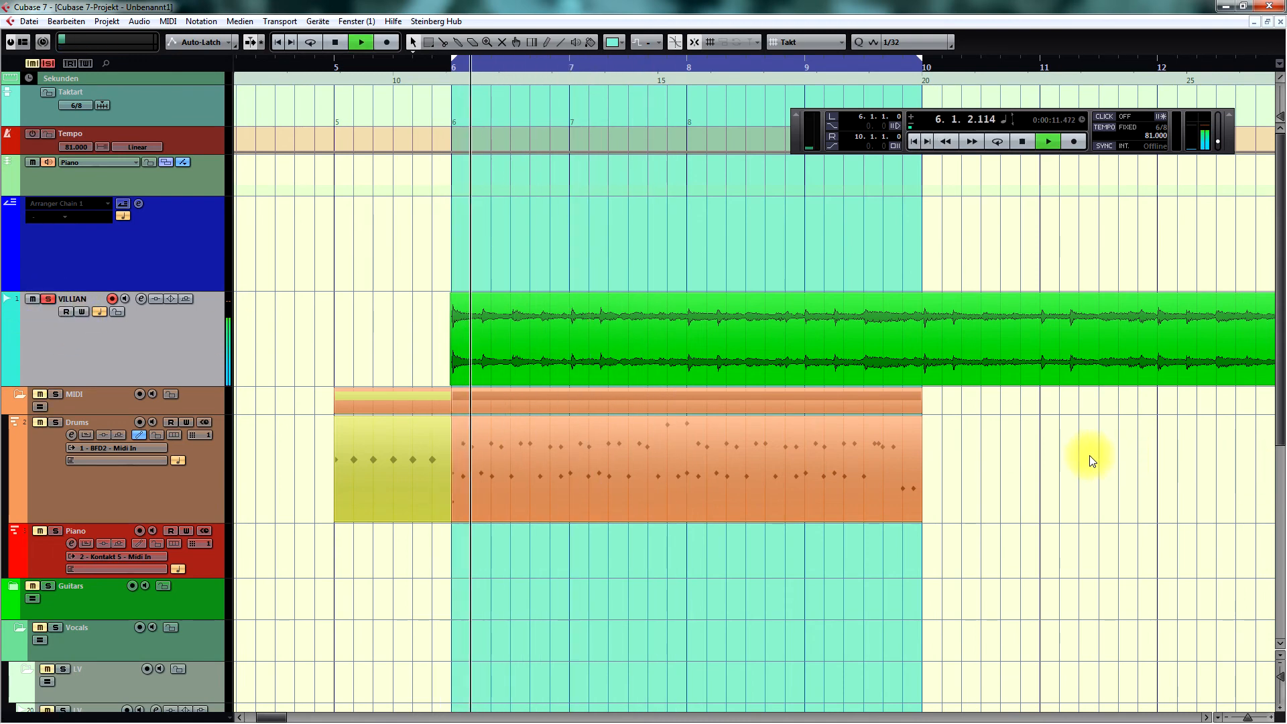
key("g")
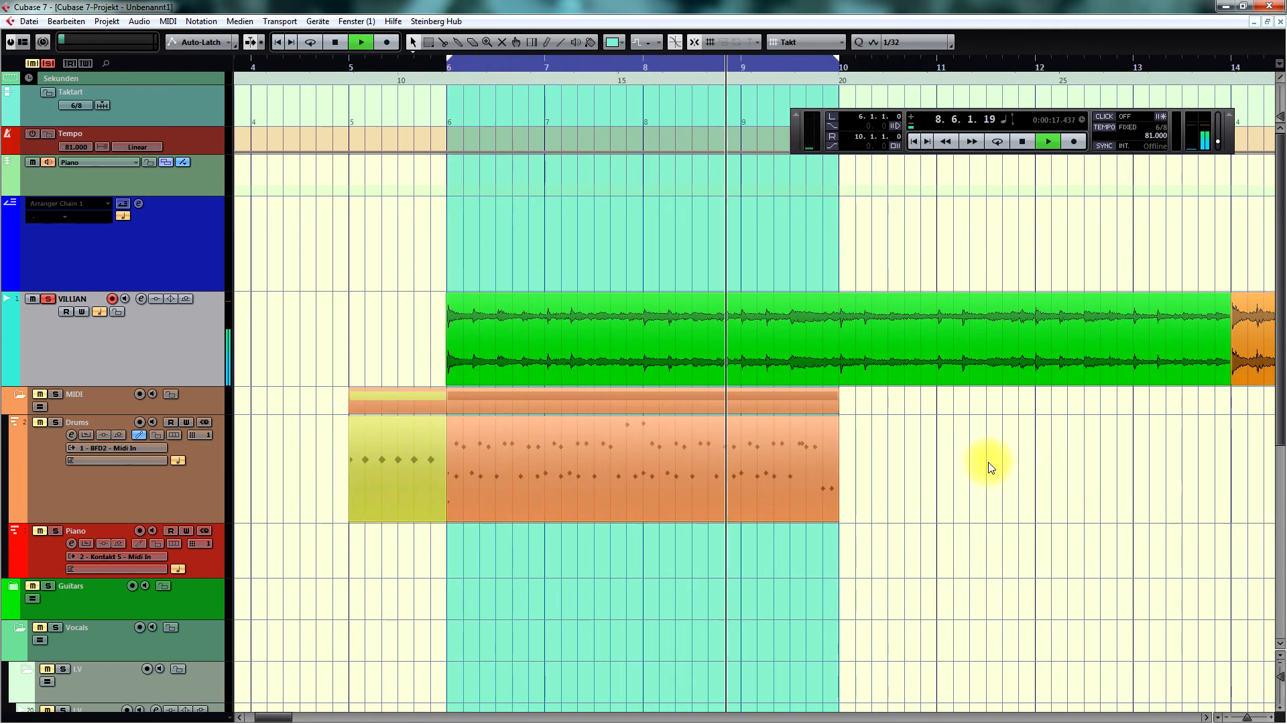
left_click(467, 431)
key("space")
Turn off solo on the VILLIAN track and replay the passage with the drums from bar 5.
left_click(83, 317)
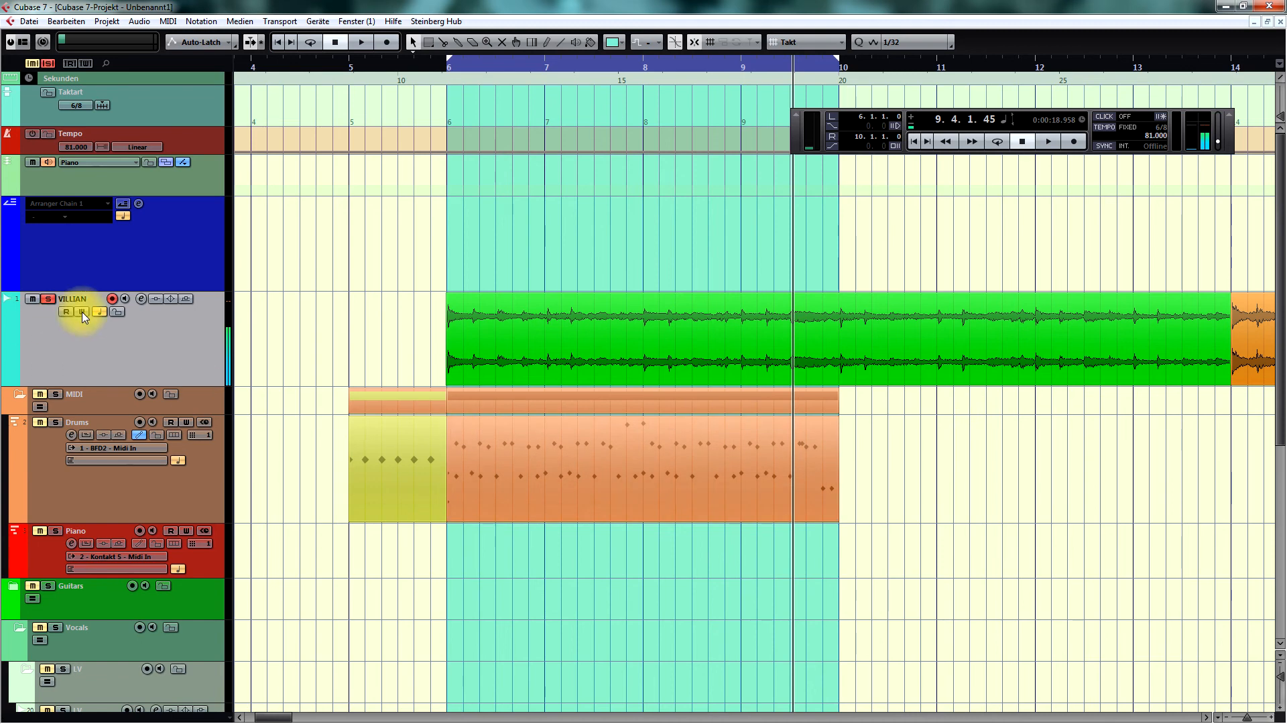
key("KP_Subtract")
key("space")
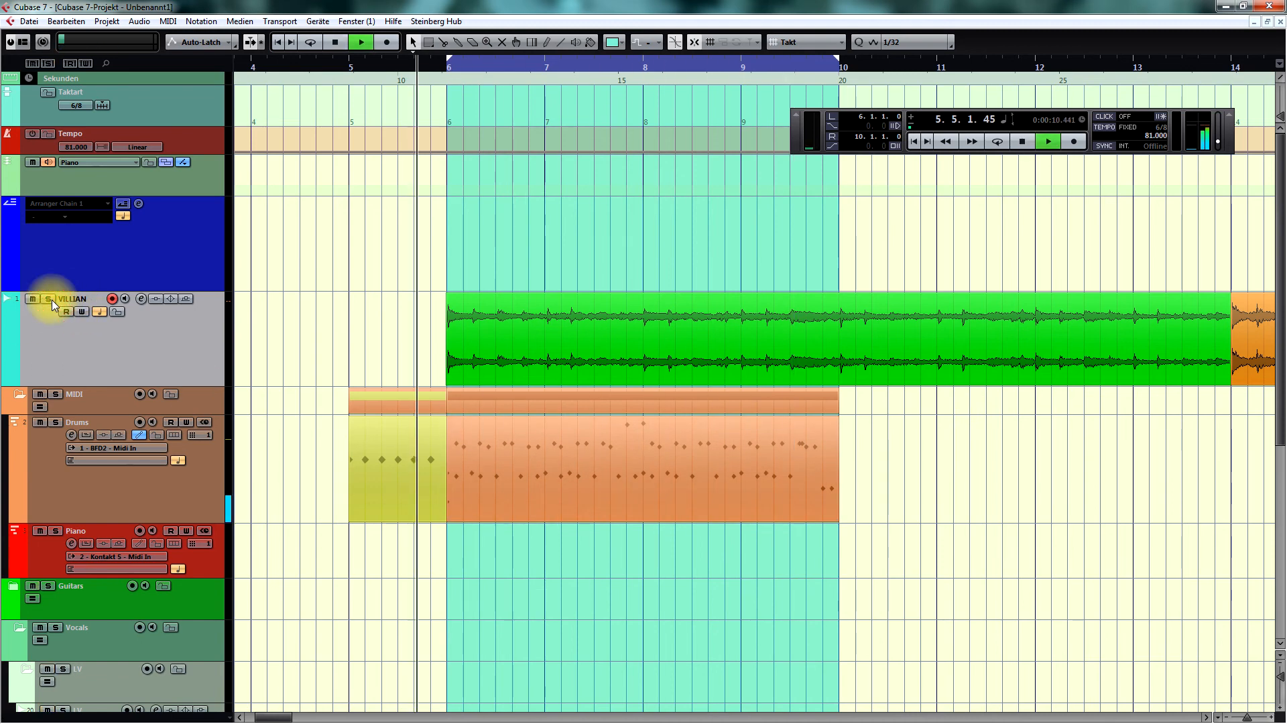
left_click(597, 473)
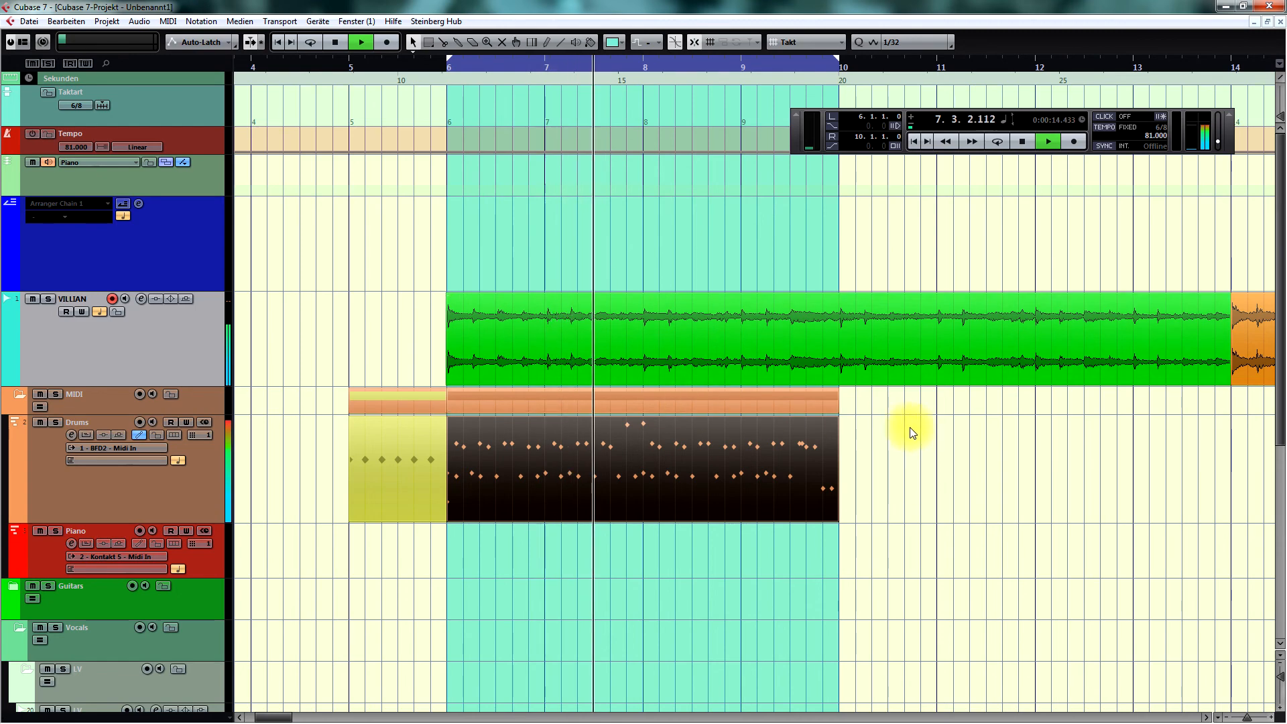
Stop playback, reopen the drum part in the drum editor and hide the transport panel.
key("space")
double_click(768, 489)
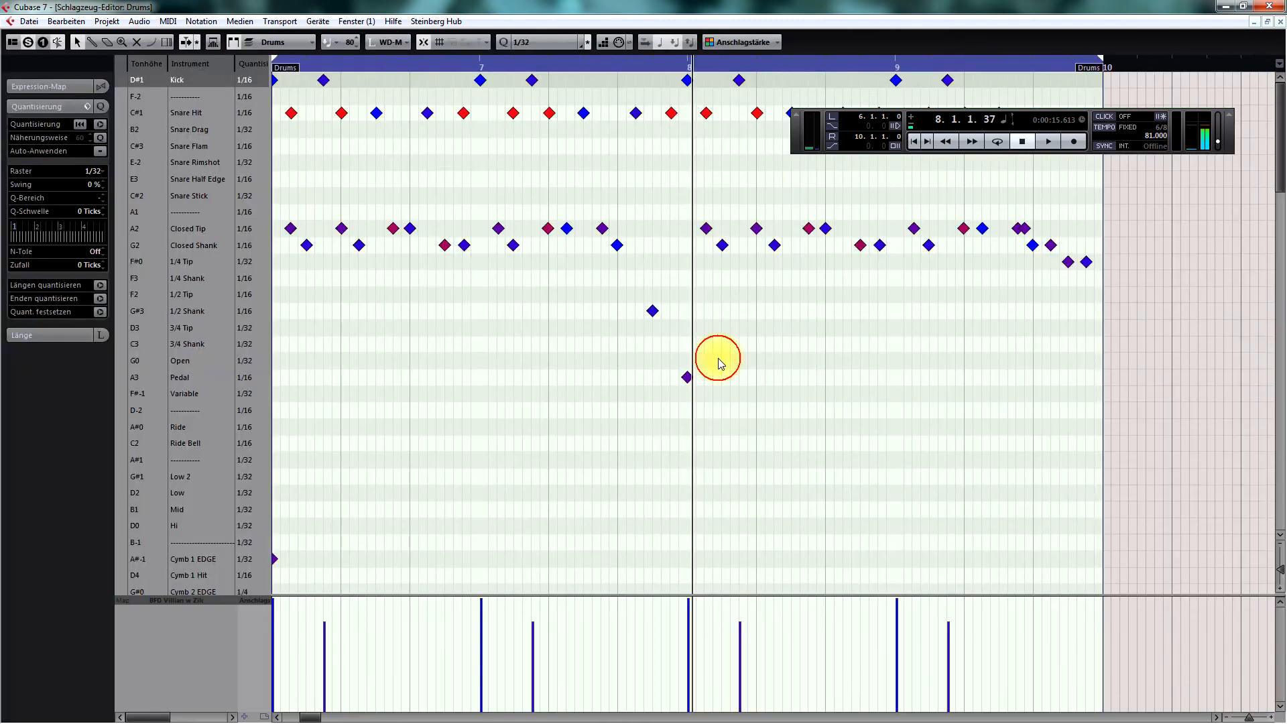
key("h")
key("F2")
key("h")
key("h")
key("g")
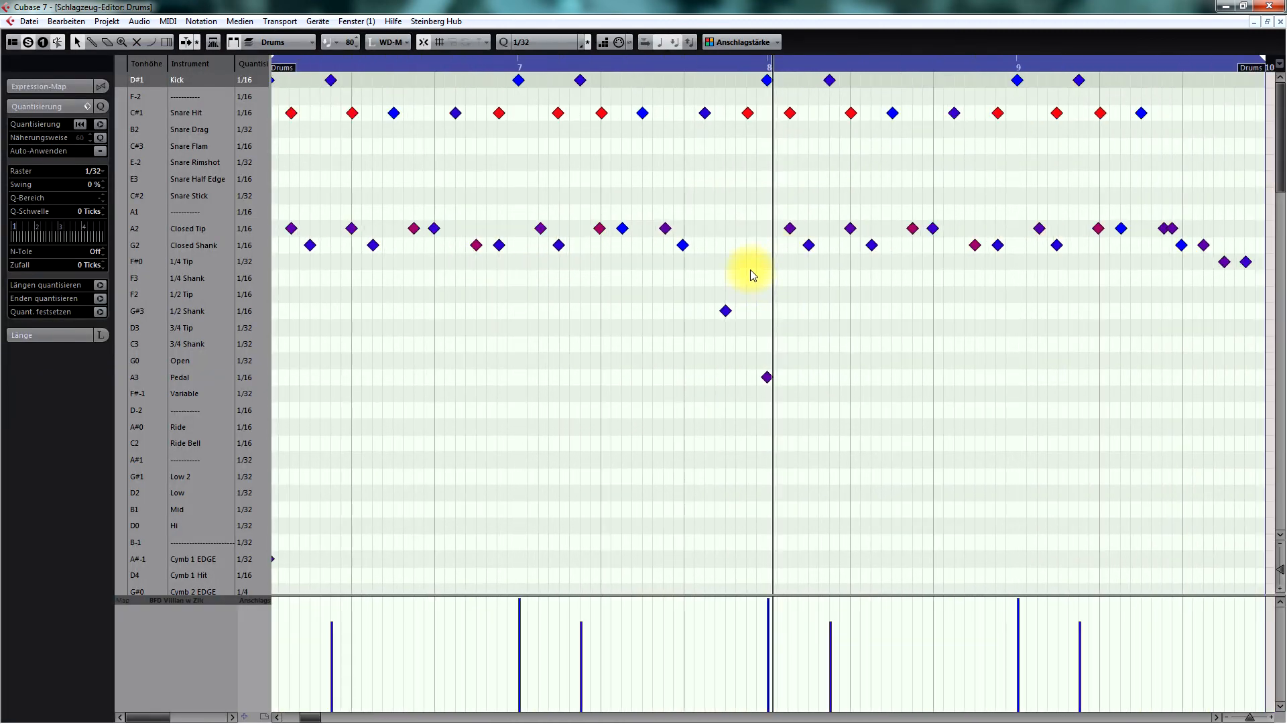
Shift the Snare Hit notes three-quarters through bars 6, 7 and 8 slightly later, off the grid.
left_click(849, 114)
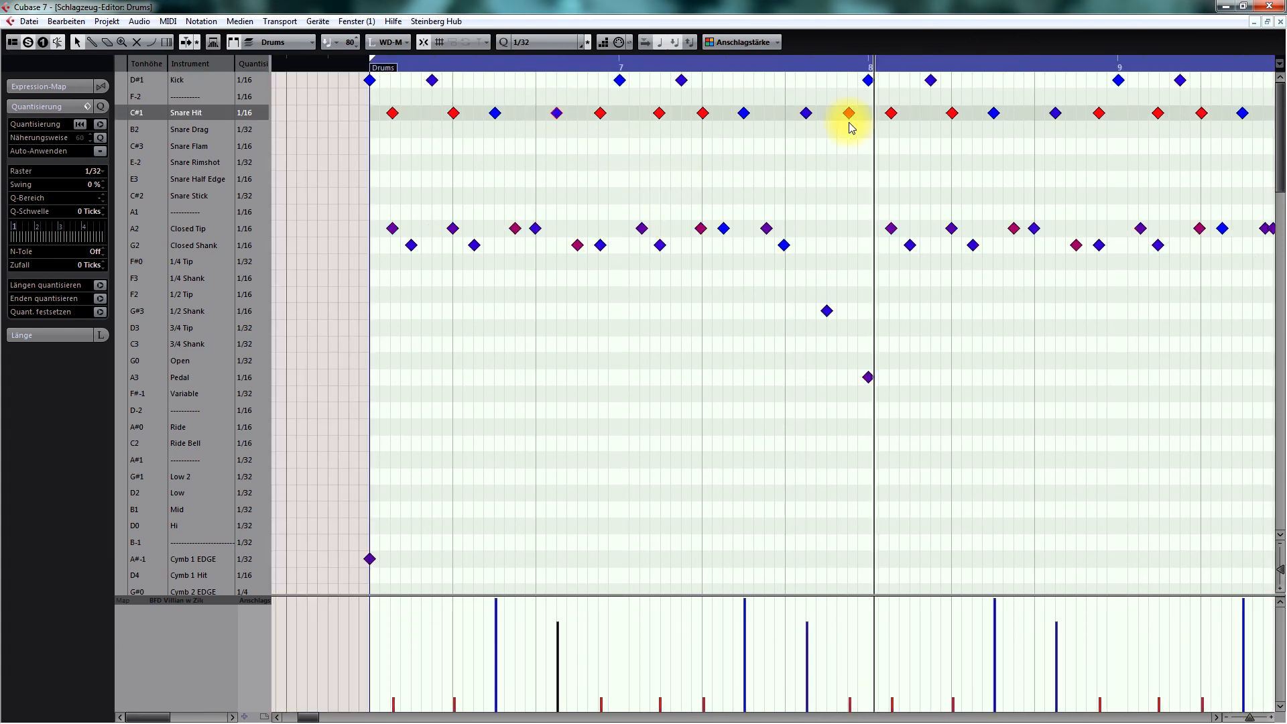
left_click(805, 117, "shift")
scroll(1044, 192, "right", 3)
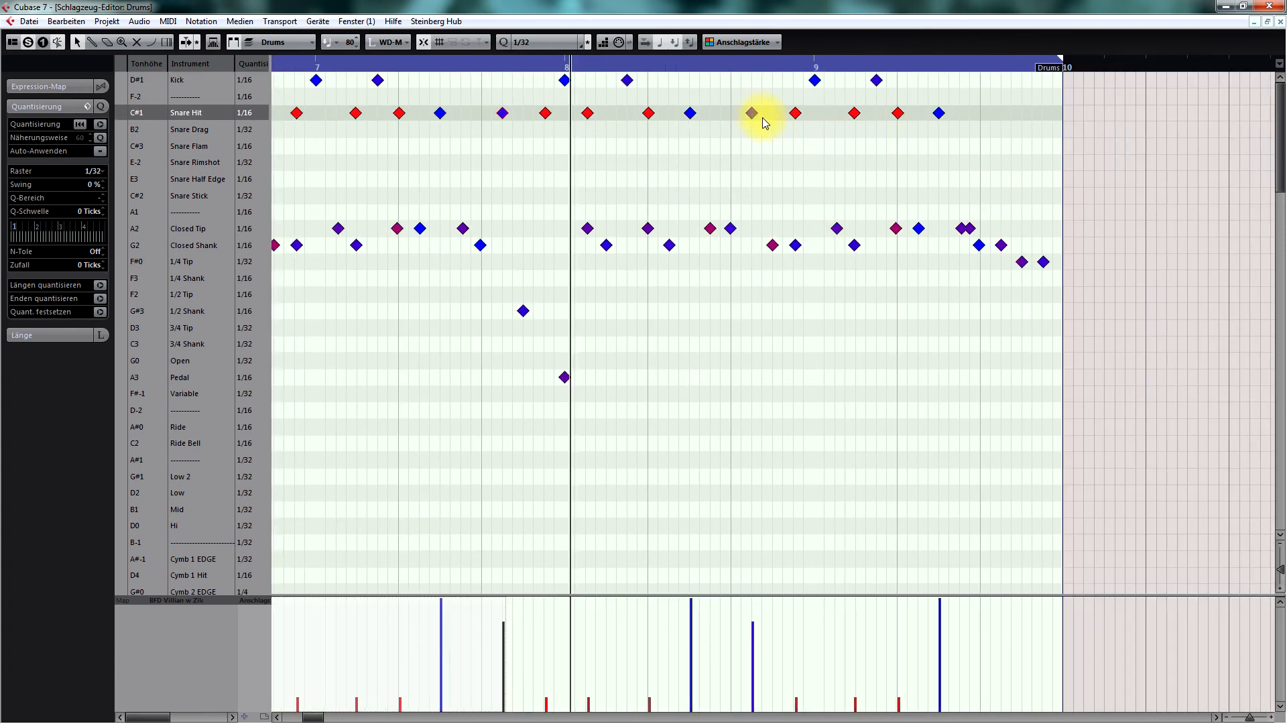
scroll(898, 175, "left", 5)
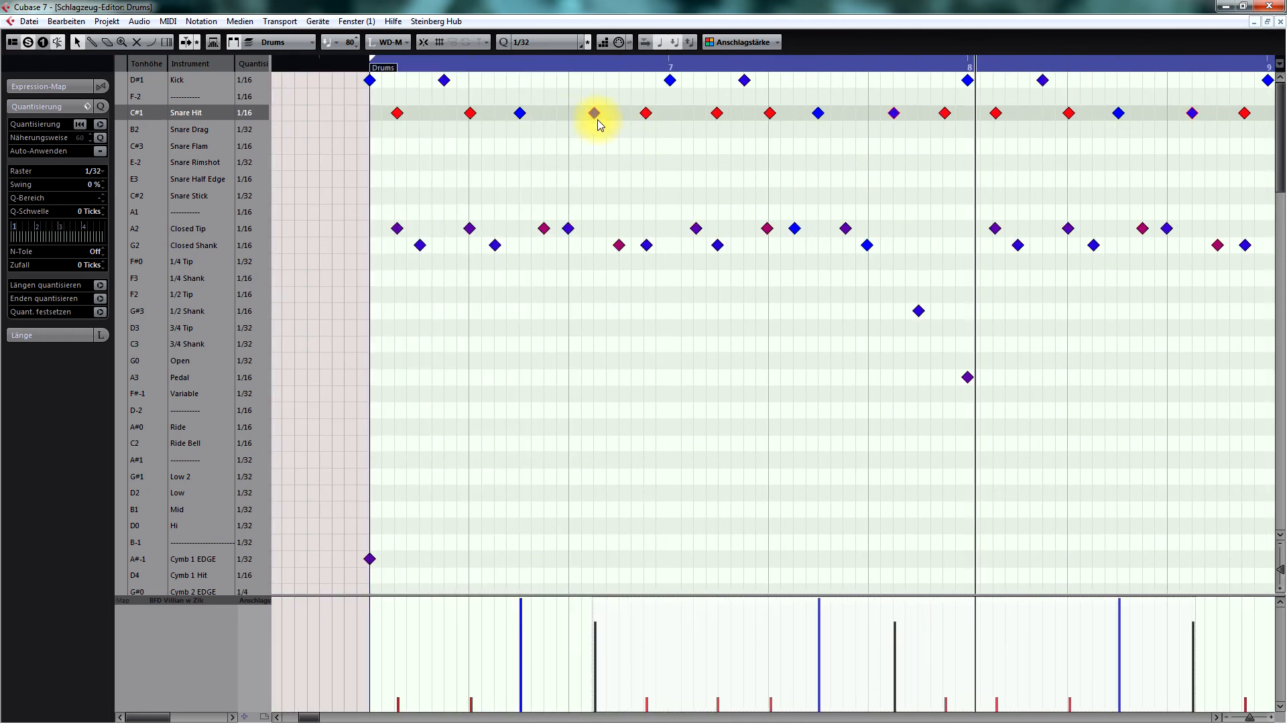
left_click_drag(600, 121, 601, 121)
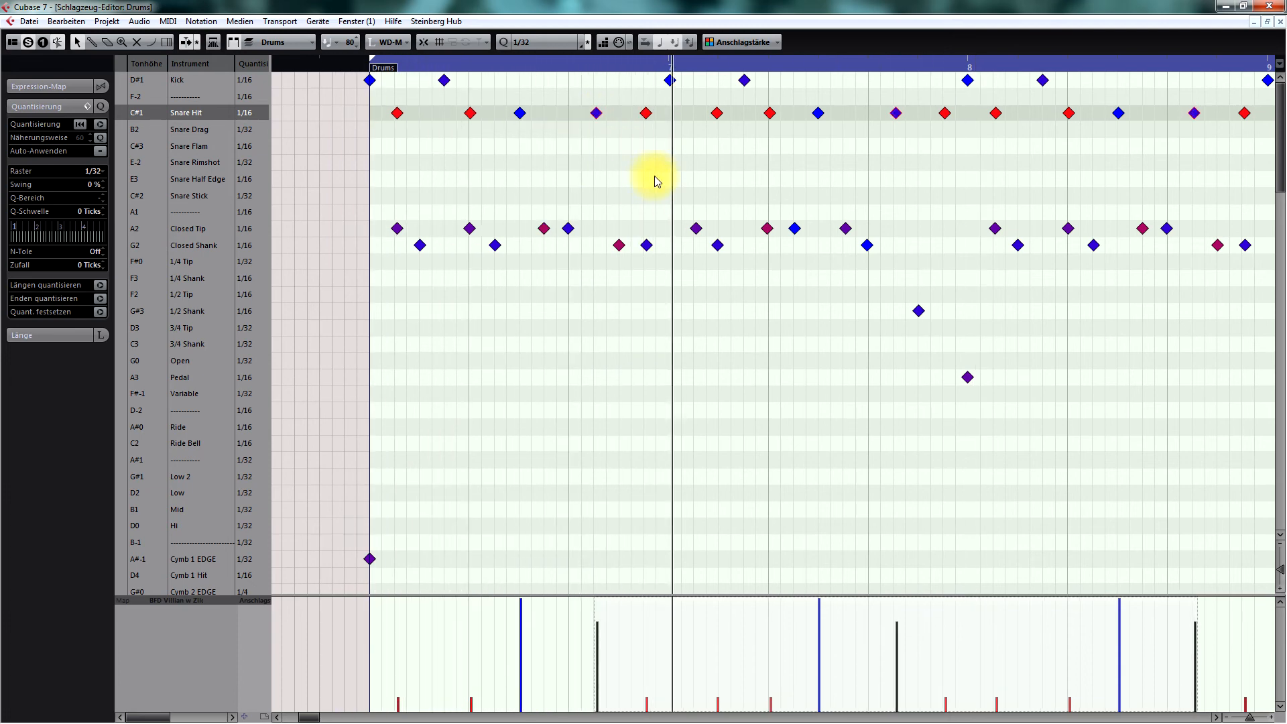
Select the second Kick note in each of bars 6, 7 and 8 and nudge them slightly later.
left_click(444, 80)
left_click(744, 80, "shift")
left_click(1041, 84, "shift")
scroll(1032, 193, "right", 5)
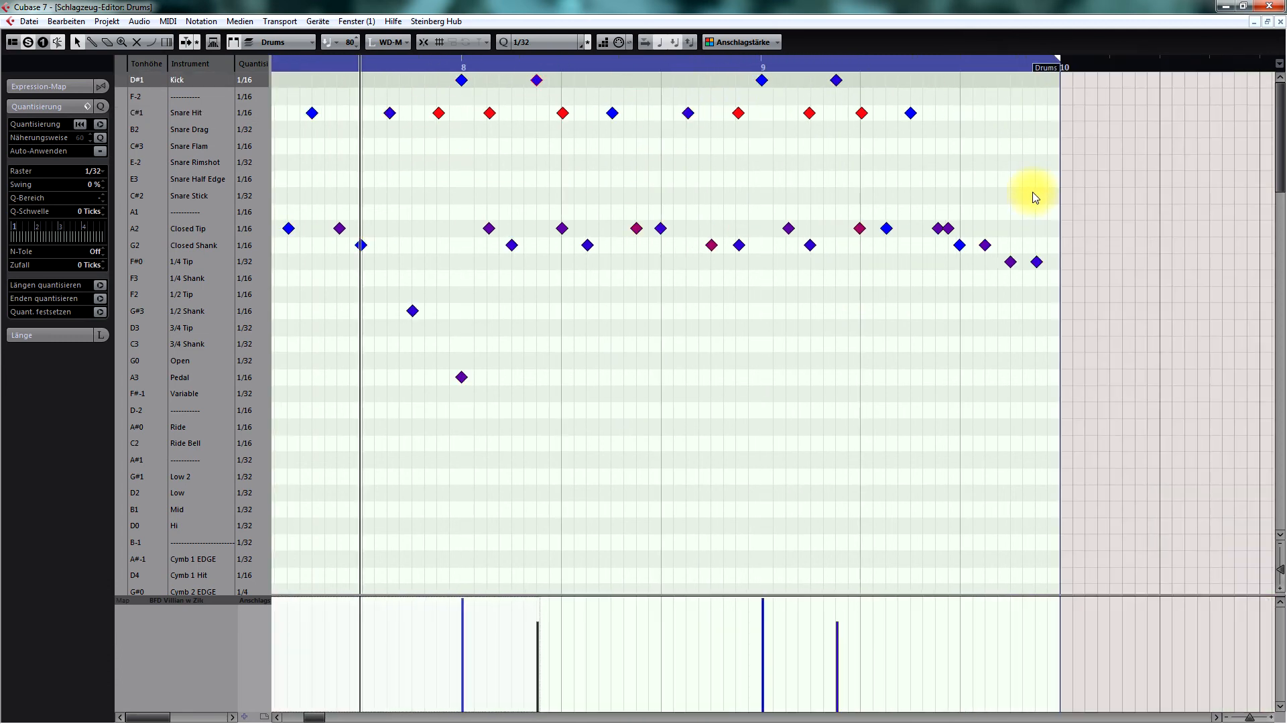
scroll(827, 187, "left", 5)
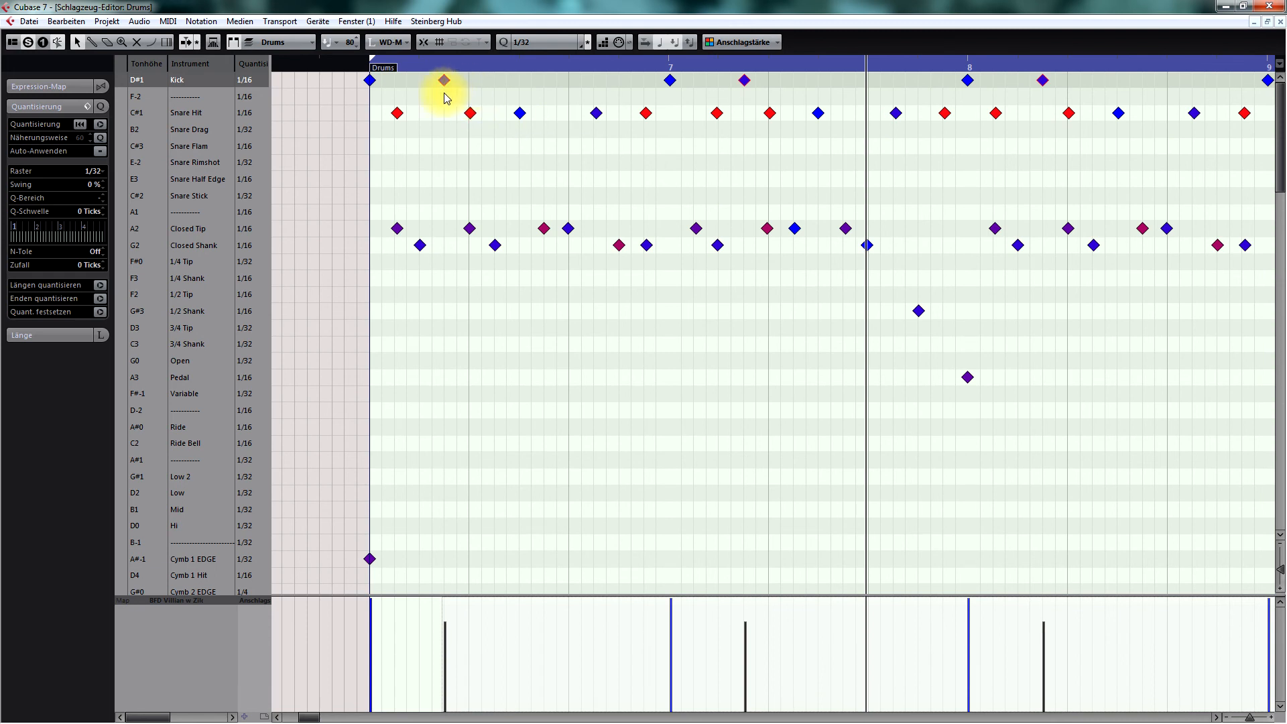
left_click_drag(449, 88, 452, 88)
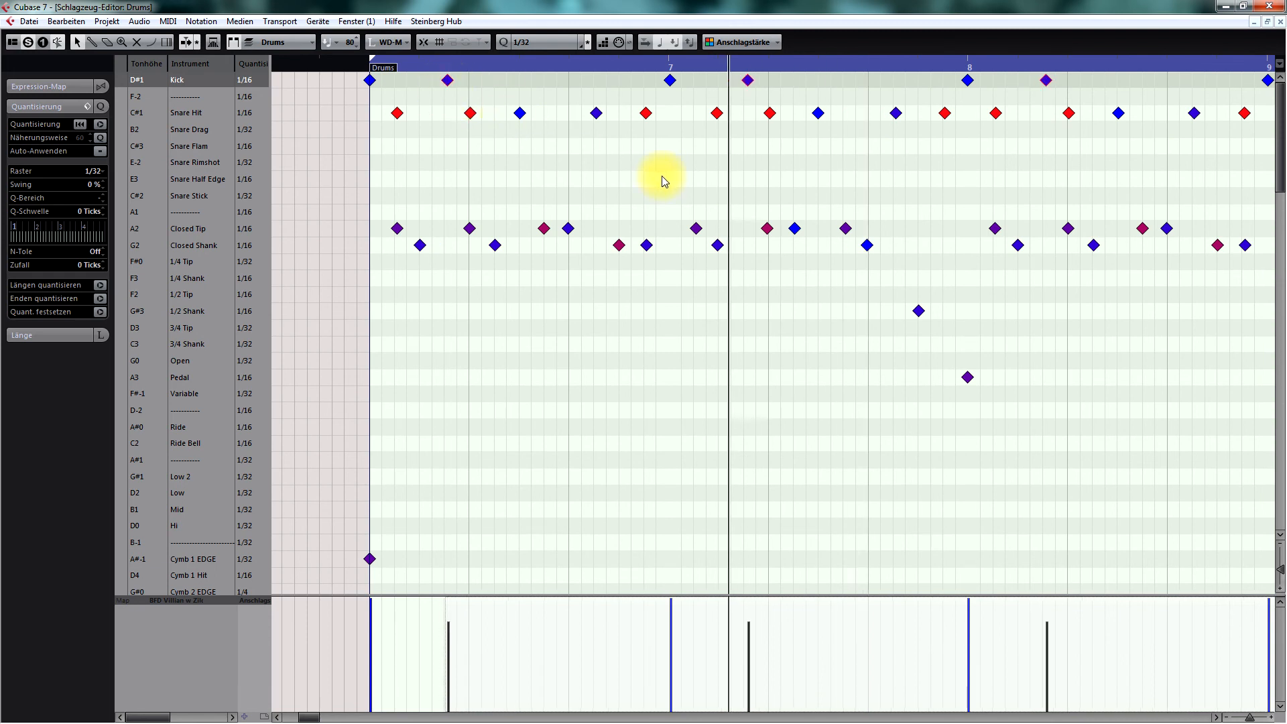
Replay the drum part from the start of bar 6 to the end of bar 9 in the drum editor.
key("space")
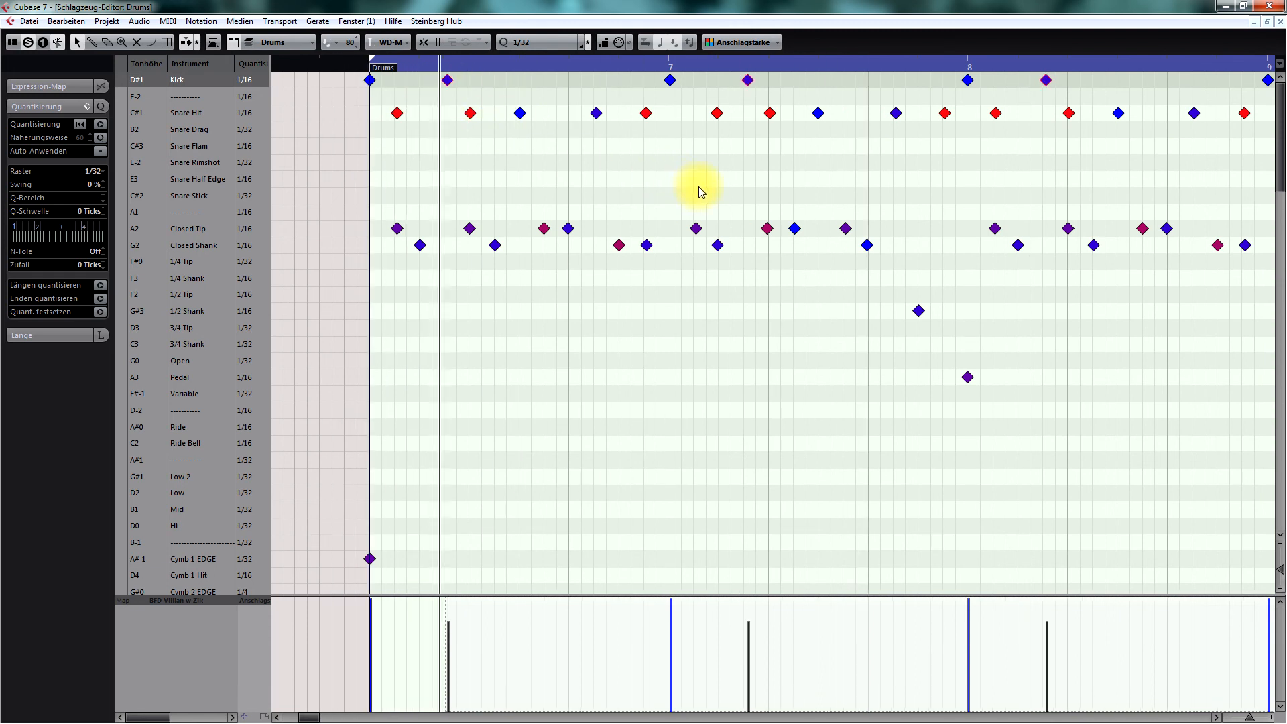
key("g")
key("g")
key("g")
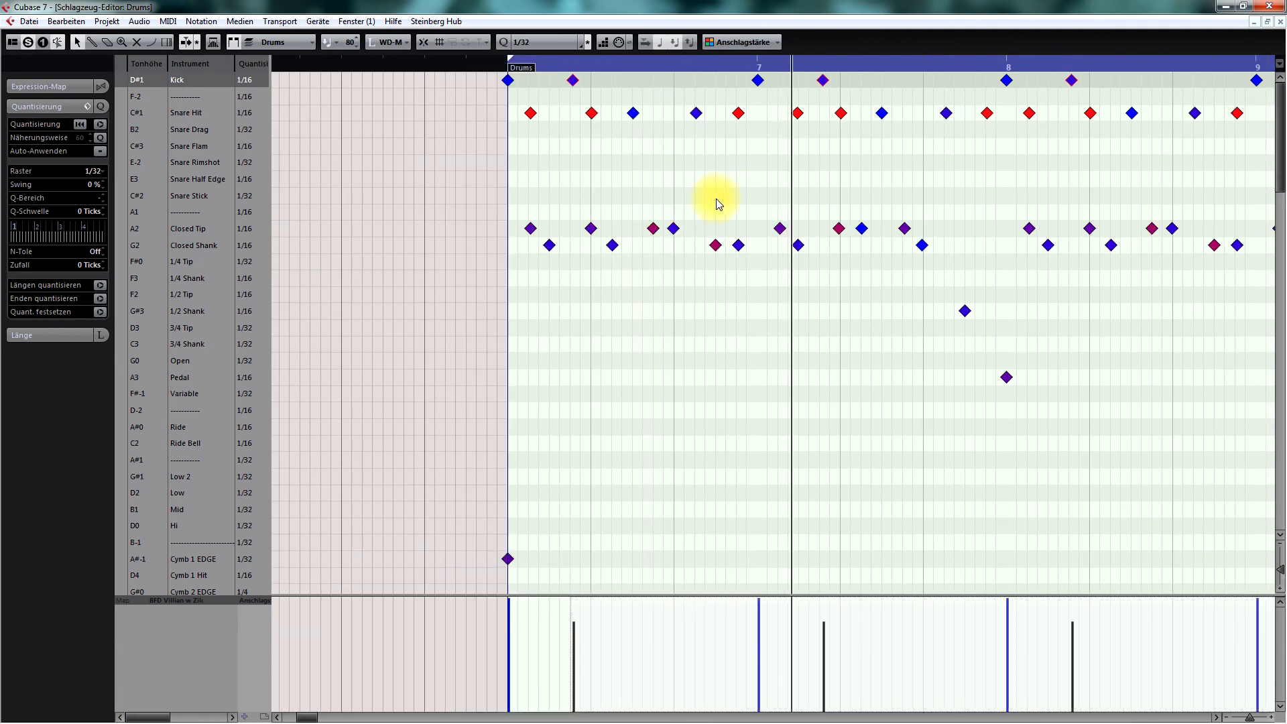
scroll(720, 195, "right", 1)
scroll(719, 195, "right", 1)
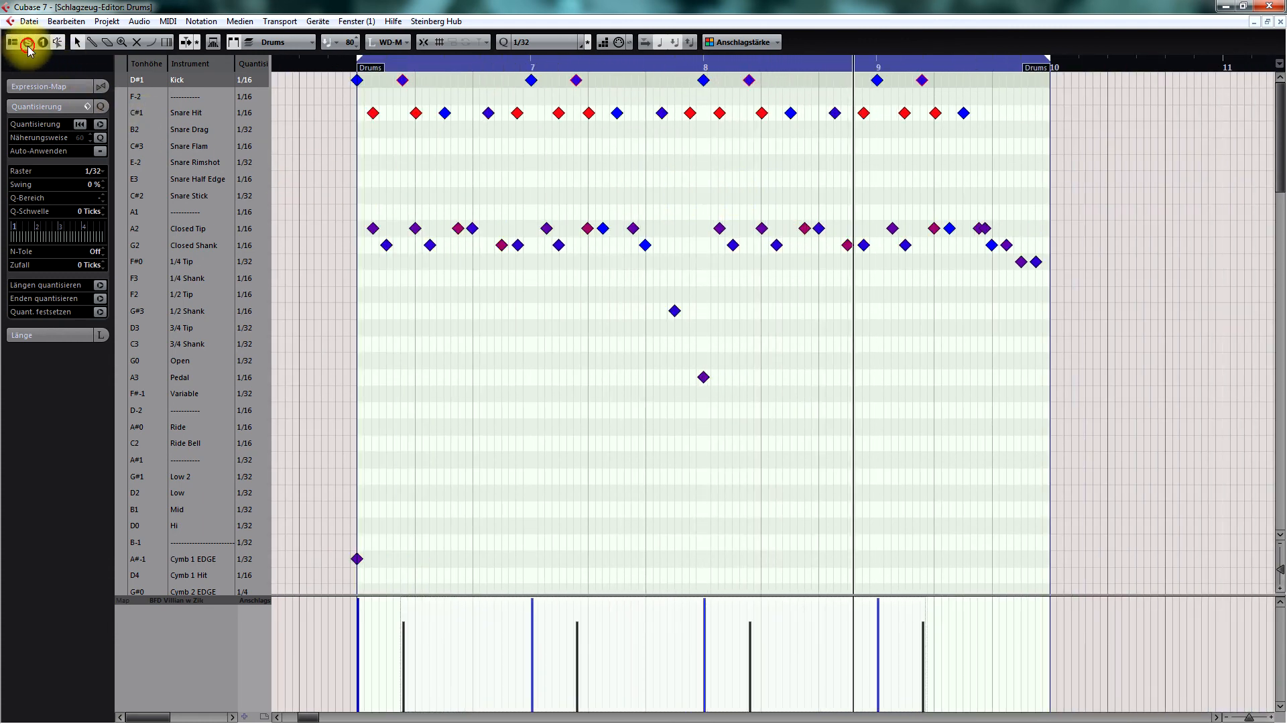
key("KP_Subtract")
key("KP_Subtract")
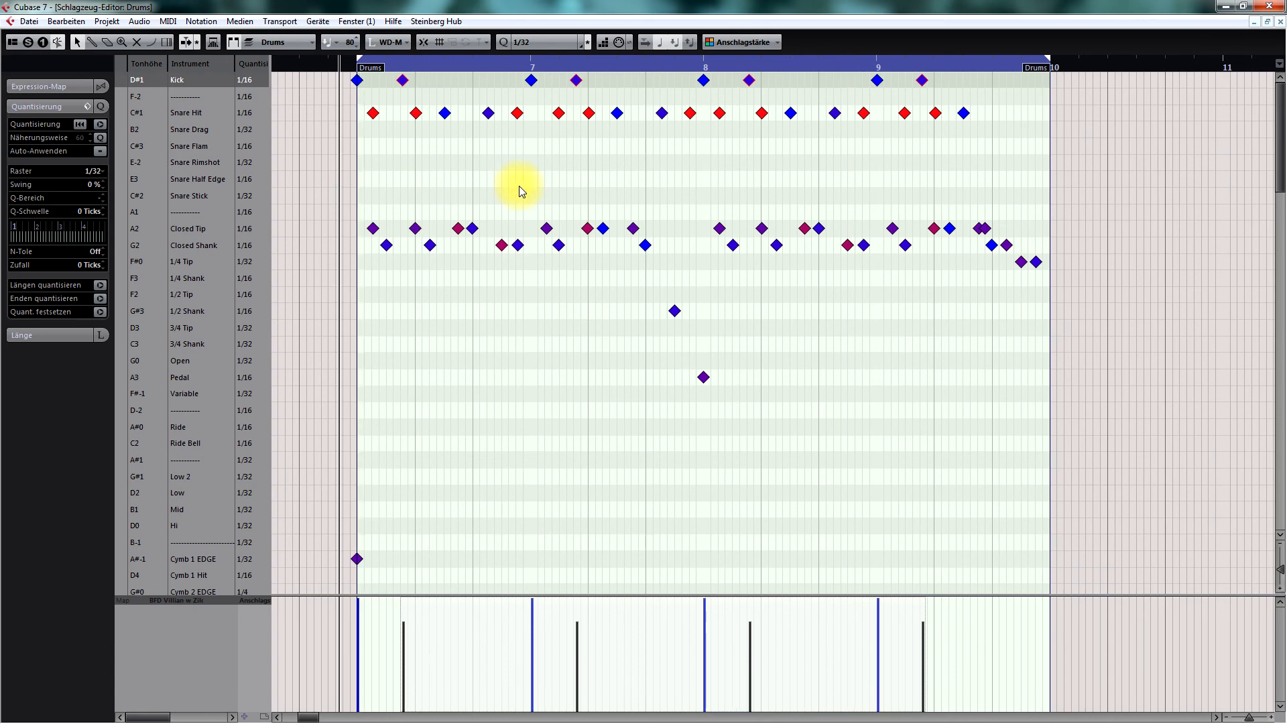
key("space")
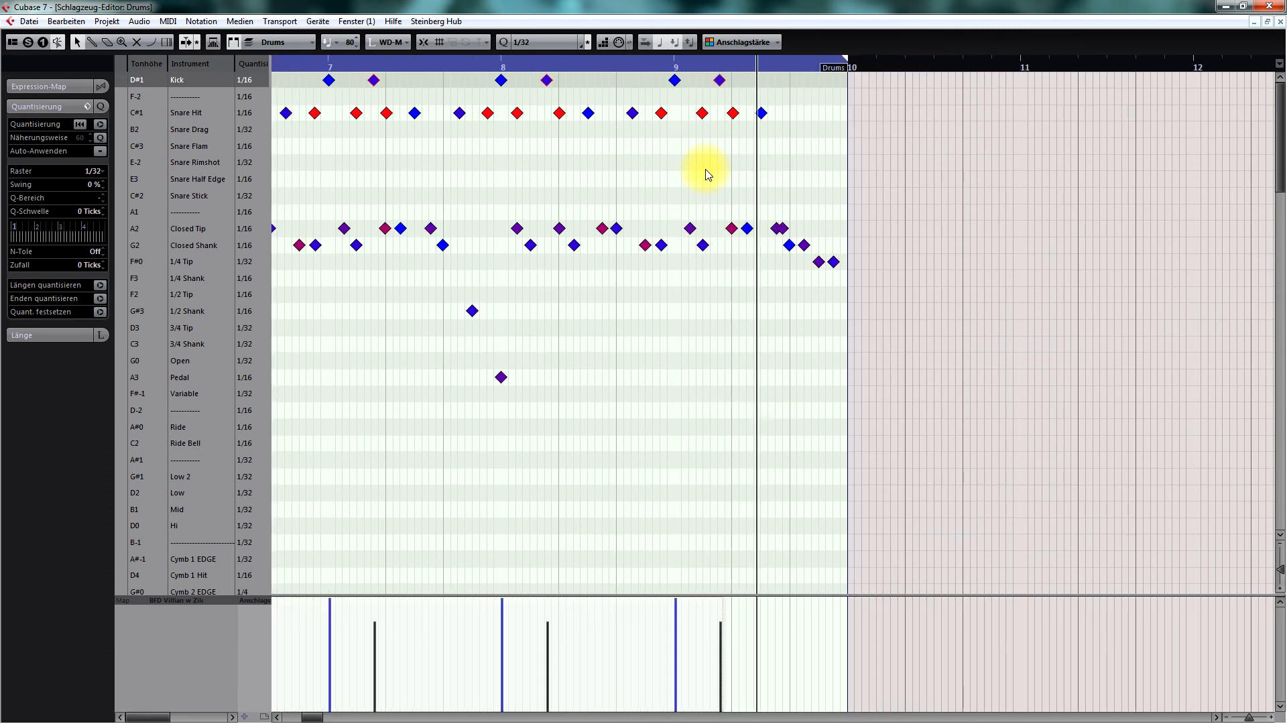
Close the drum editor and colour the drum part in bars 6 to 9 green like the VILLIAN section above it.
key("Escape")
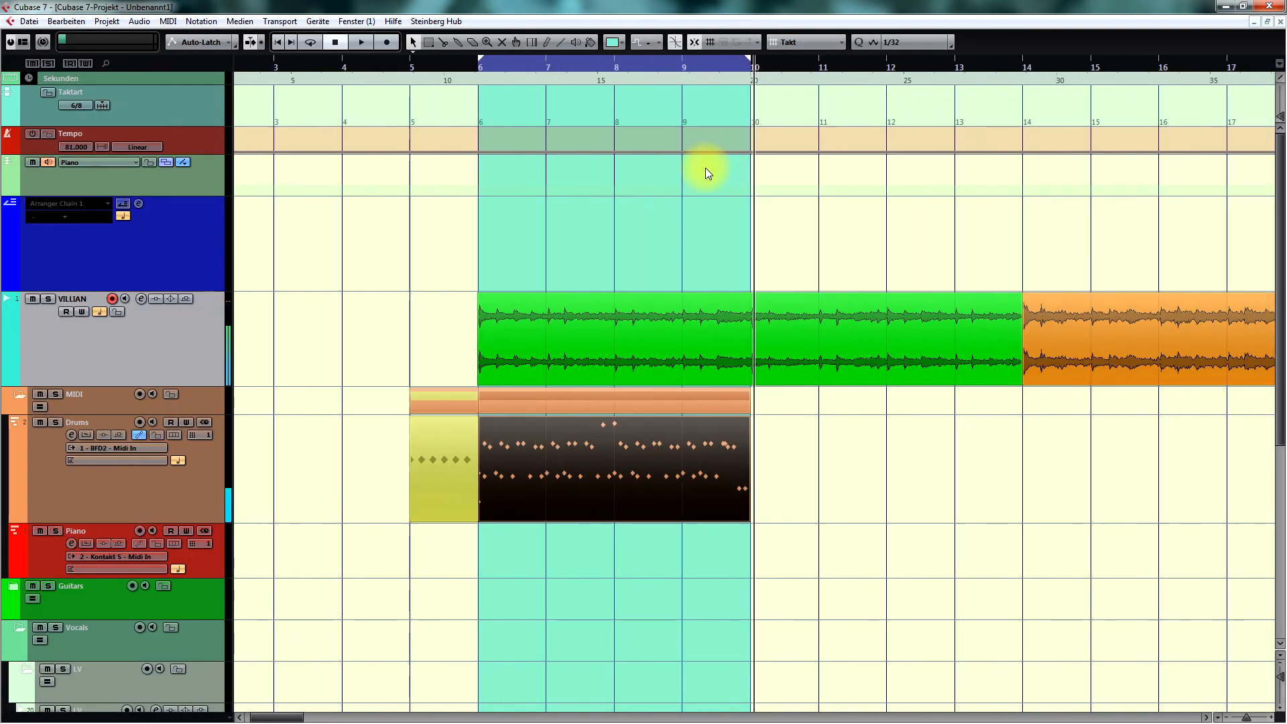
left_click(860, 487)
left_click(622, 453)
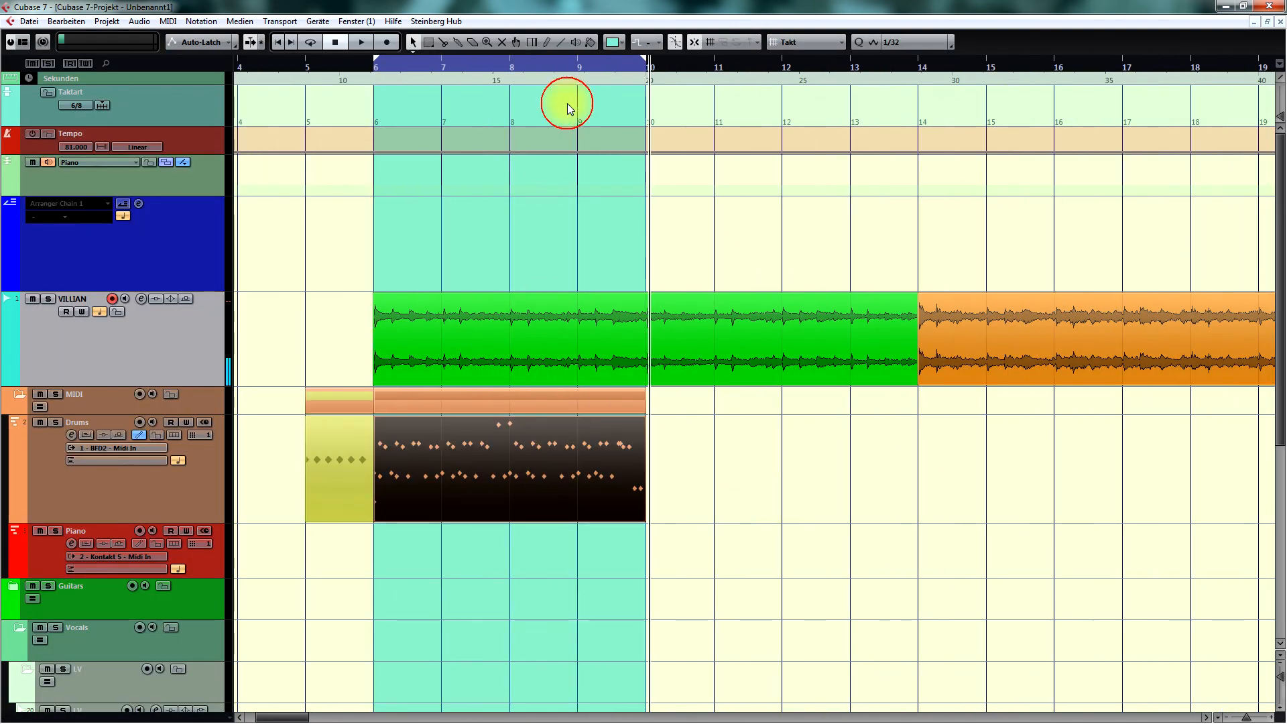
left_click(614, 44)
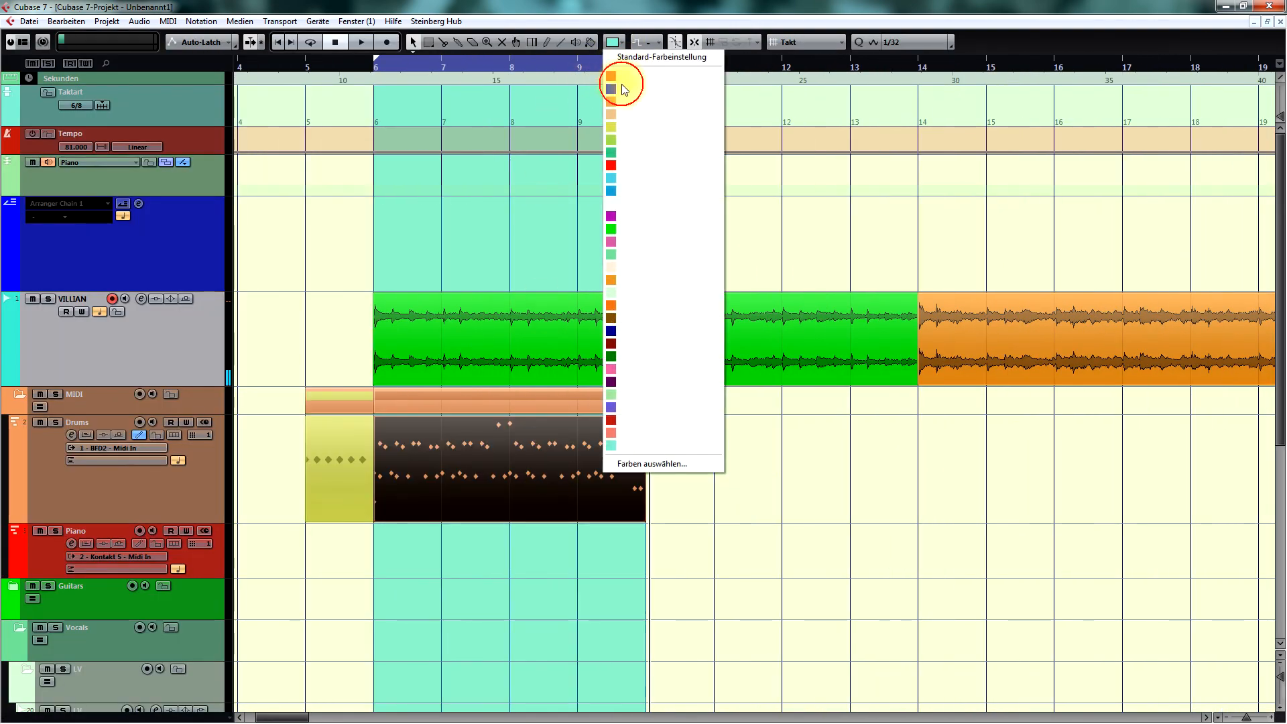
left_click(647, 235)
key("g")
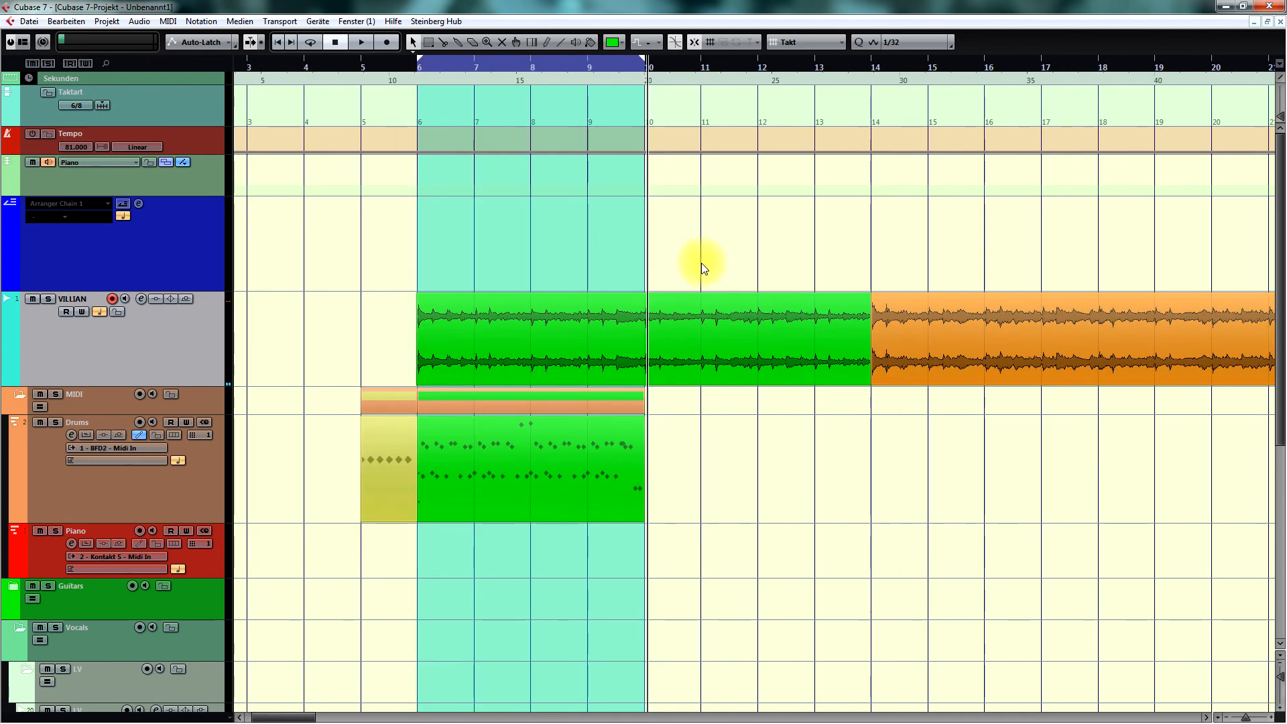
Play the passage up to bar 14 and copy the green drum part into bars 10 to 13.
key("space")
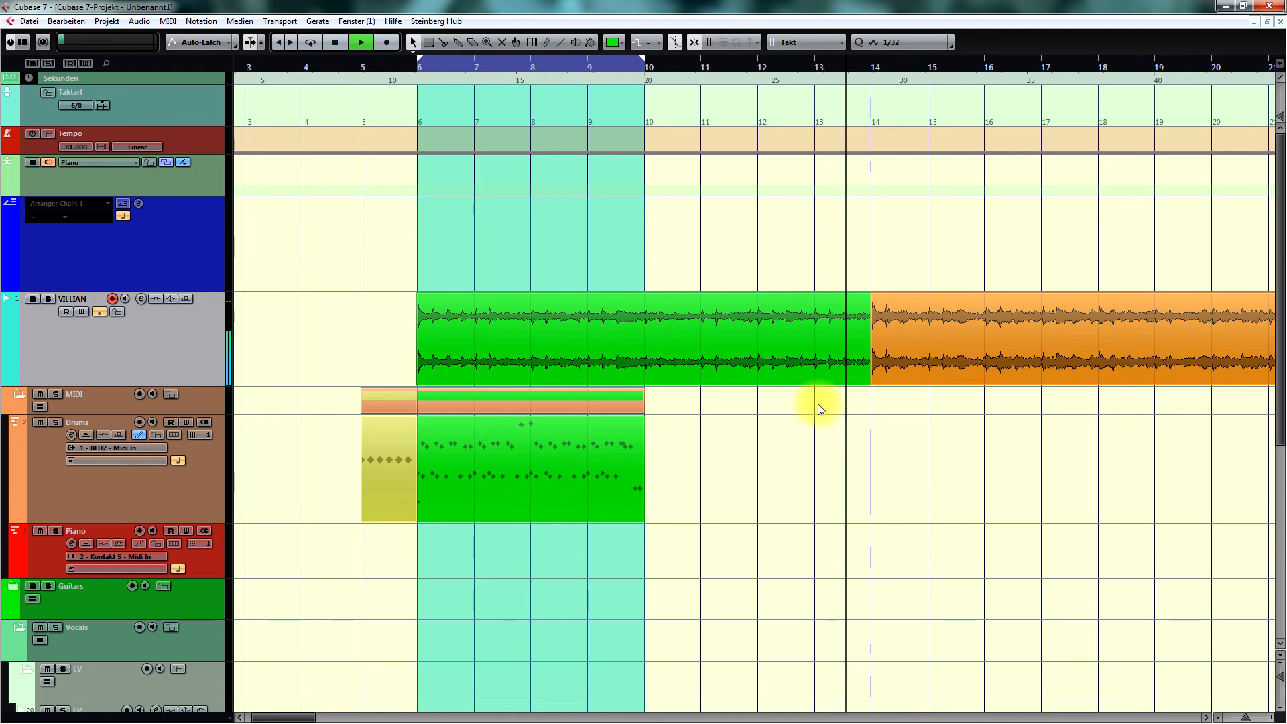
key("space")
left_click(562, 471)
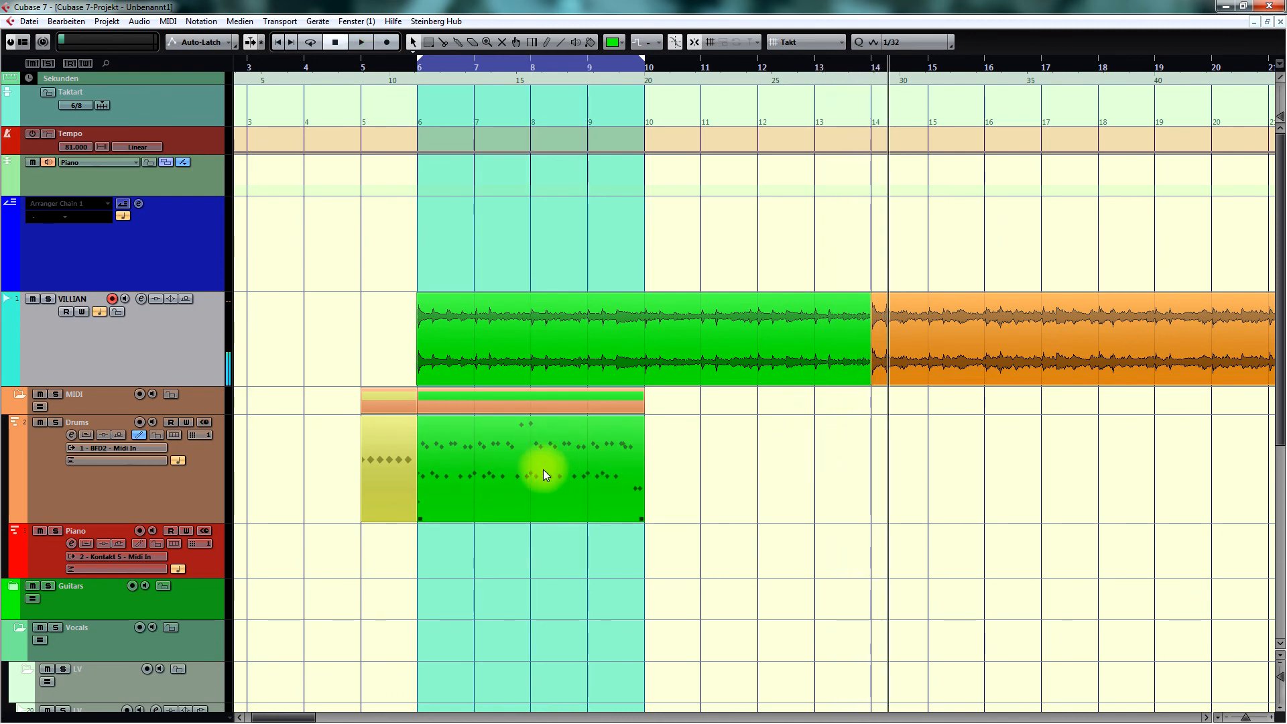
left_click_drag(543, 469, 770, 474)
scroll(998, 472, "right", 5)
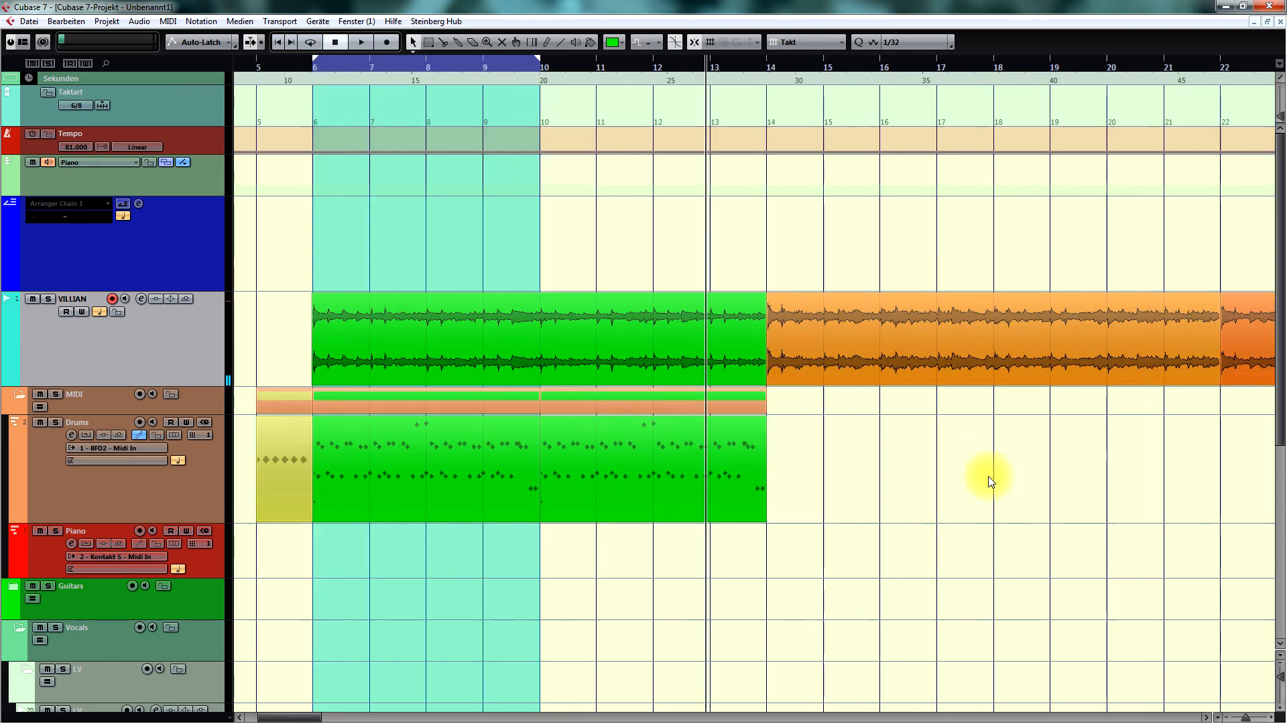
Open the copied drum part in the drum editor and play up to the fill at the end of bar 13.
double_click(628, 465)
key("h")
scroll(680, 388, "right", 3)
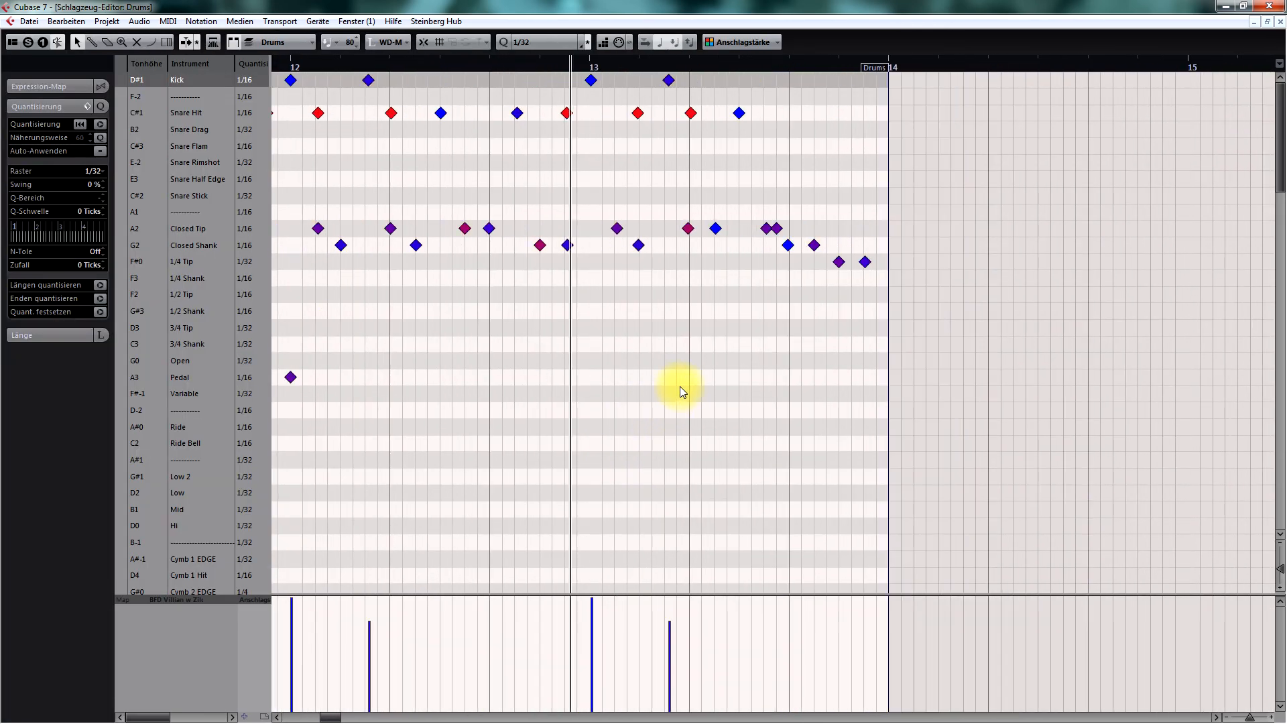
key("space")
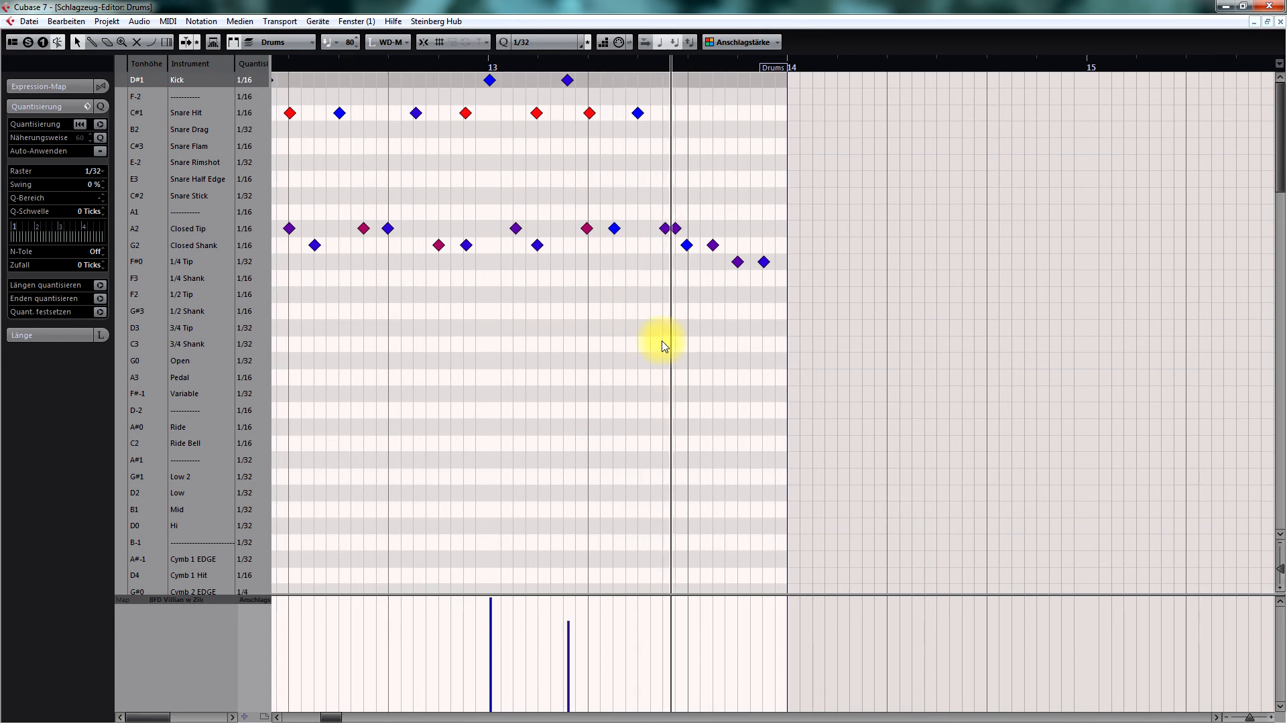
key("h")
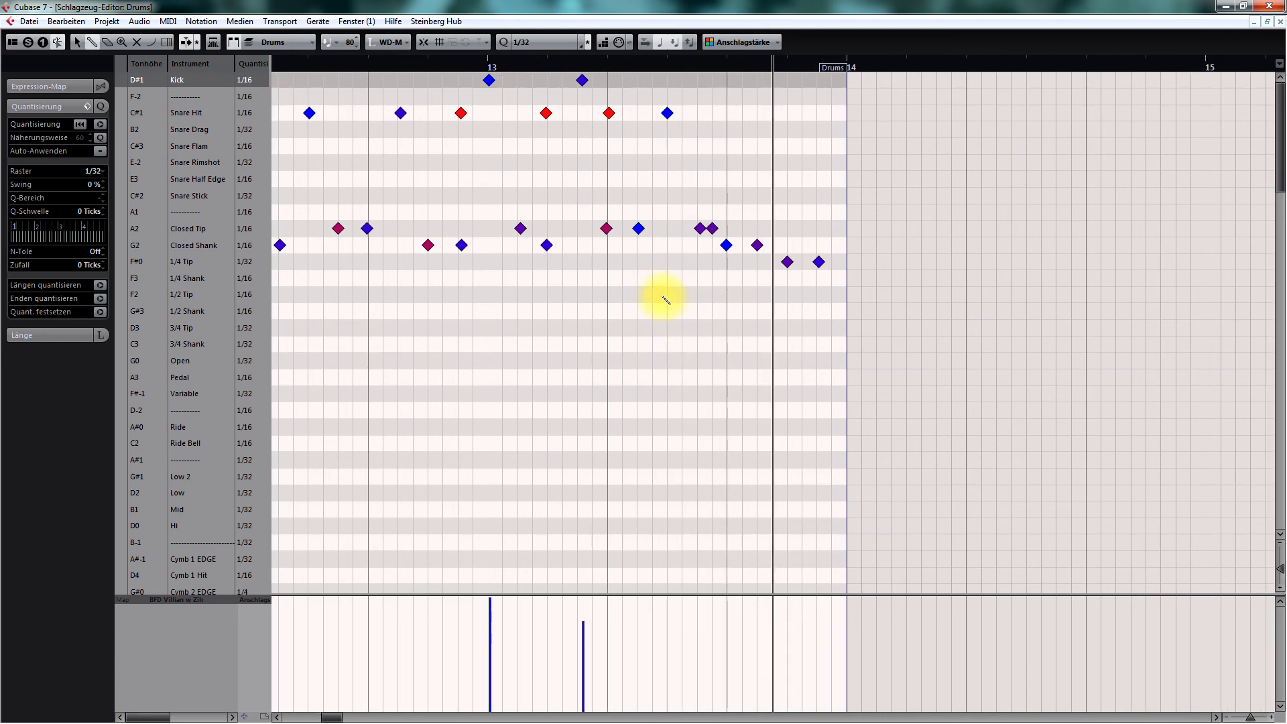
scroll(666, 300, "right", 3)
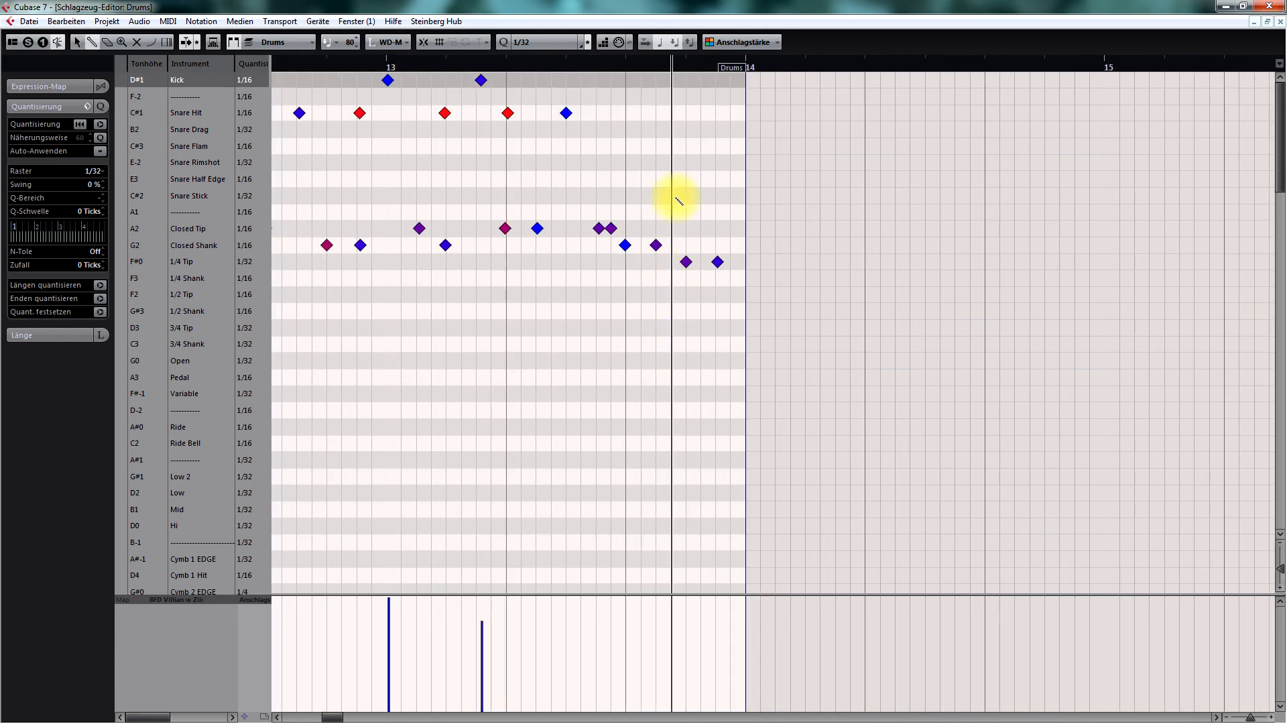
On a 1/16 grid, replace the two 1/4 Tip notes at the end of bar 13 with two Snare Hit notes.
key("alt+5")
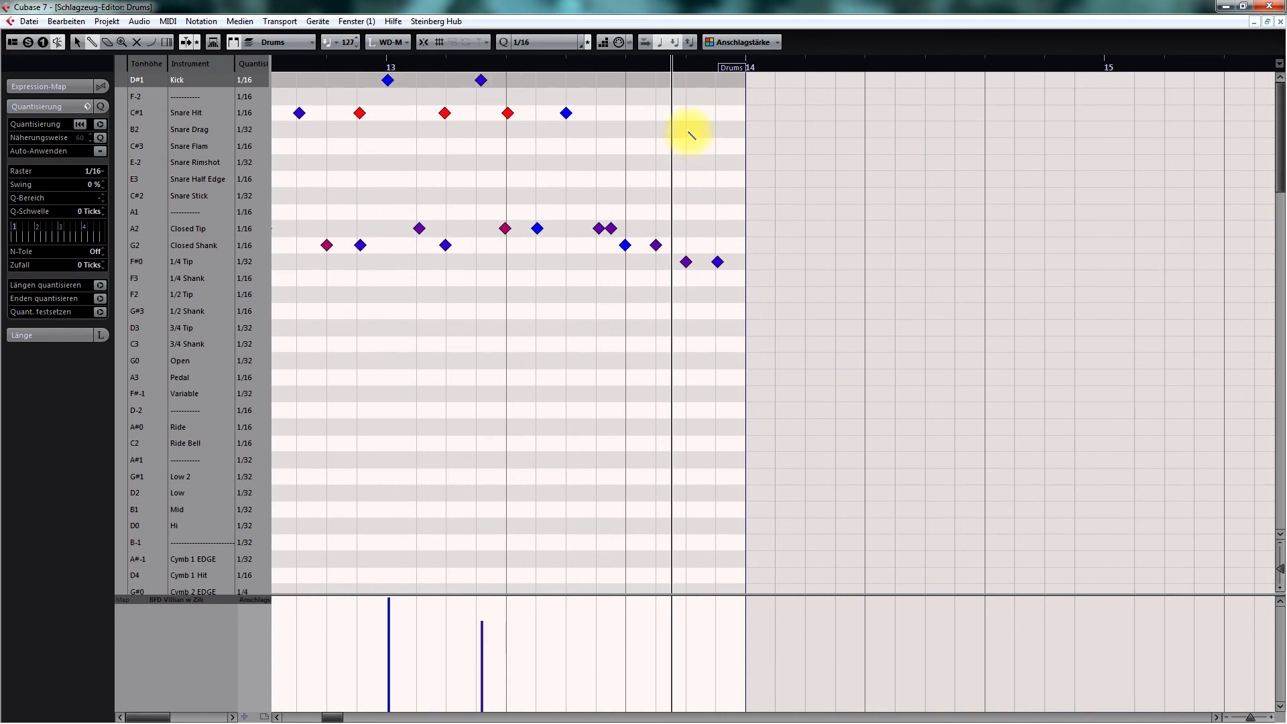
left_click(687, 130)
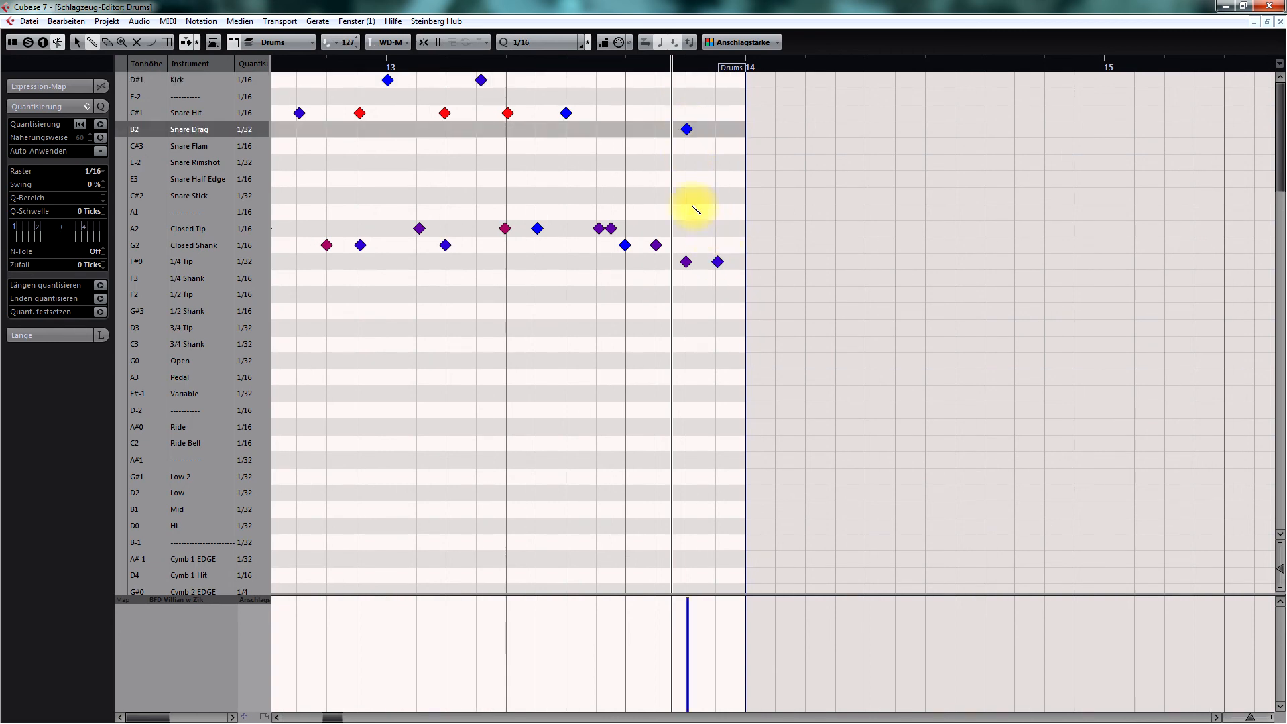
left_click(690, 116)
left_click(717, 261)
left_click(685, 261)
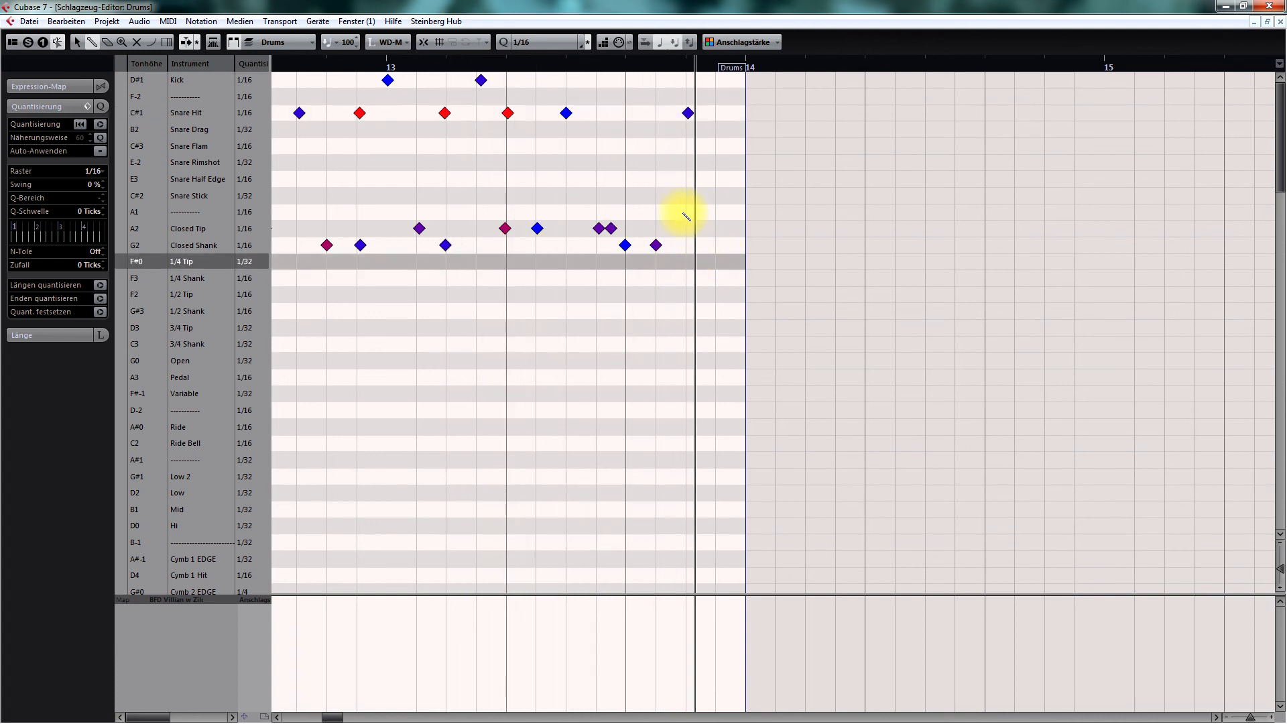
left_click(715, 113)
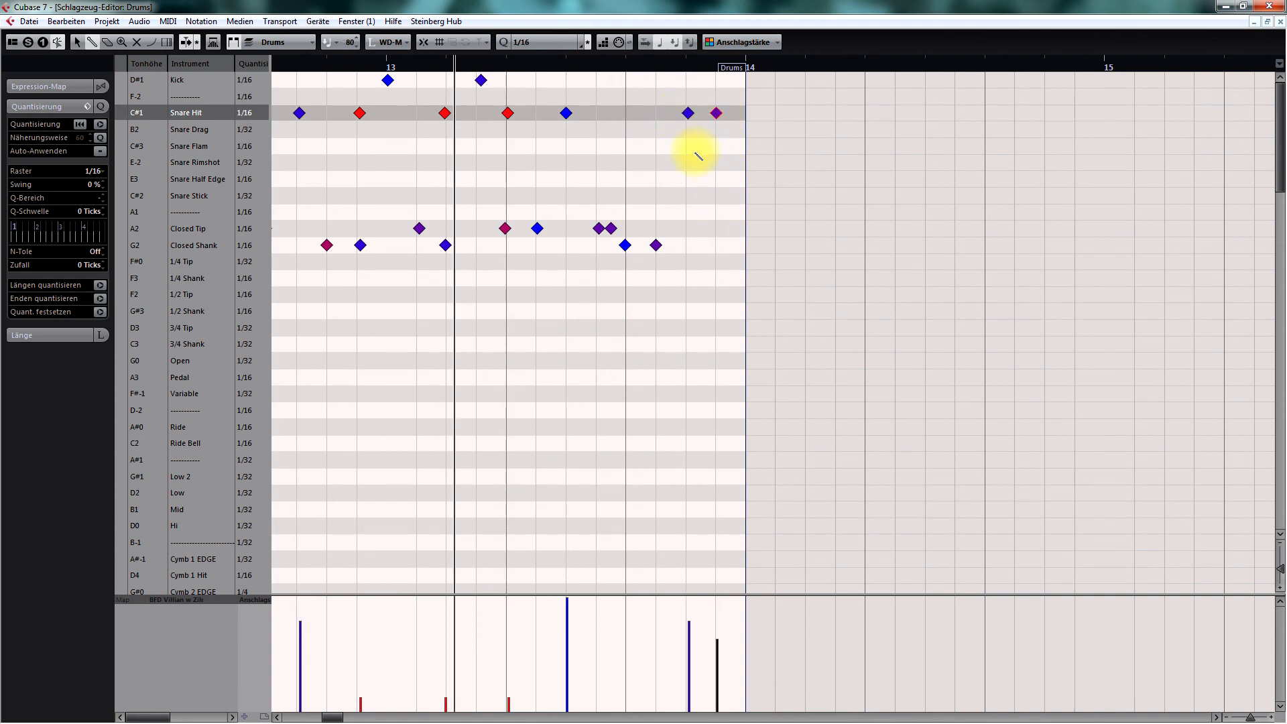
Replay bars 12 and 13 to hear the two closing Snare Hit notes.
key("KP_Subtract")
key("g")
key("space")
scroll(709, 175, "right", 2)
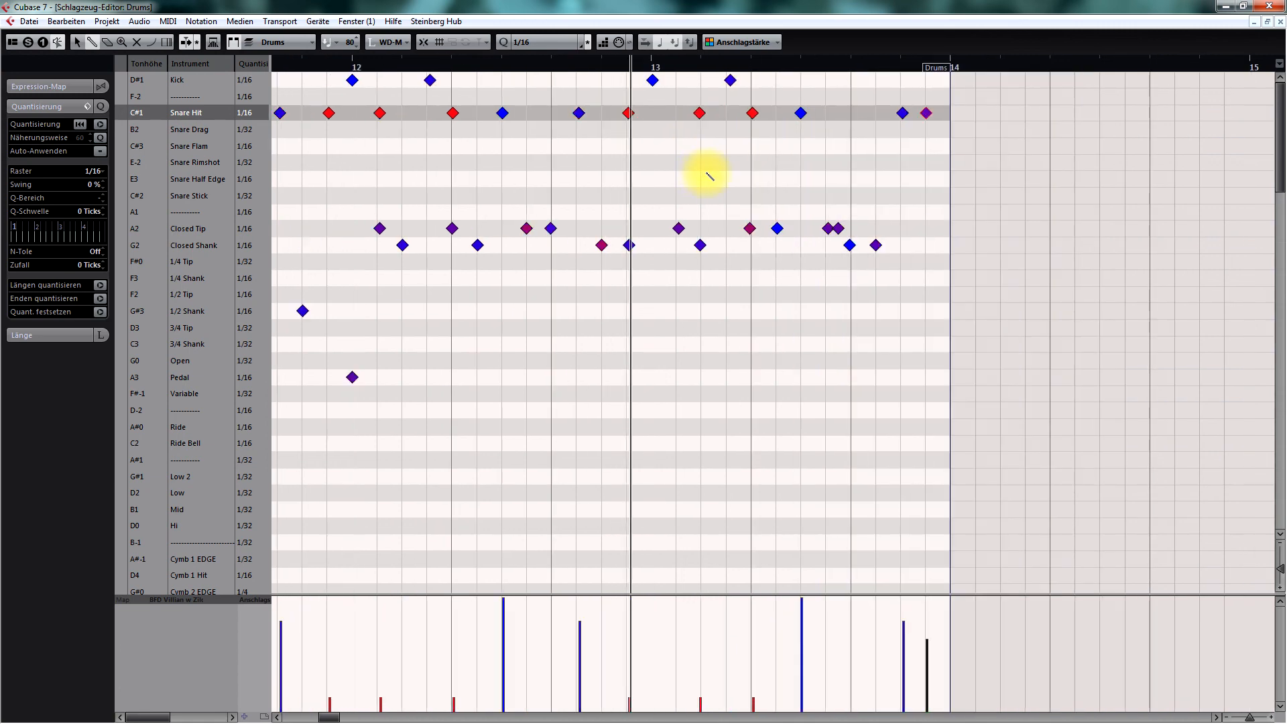
scroll(711, 175, "right", 2)
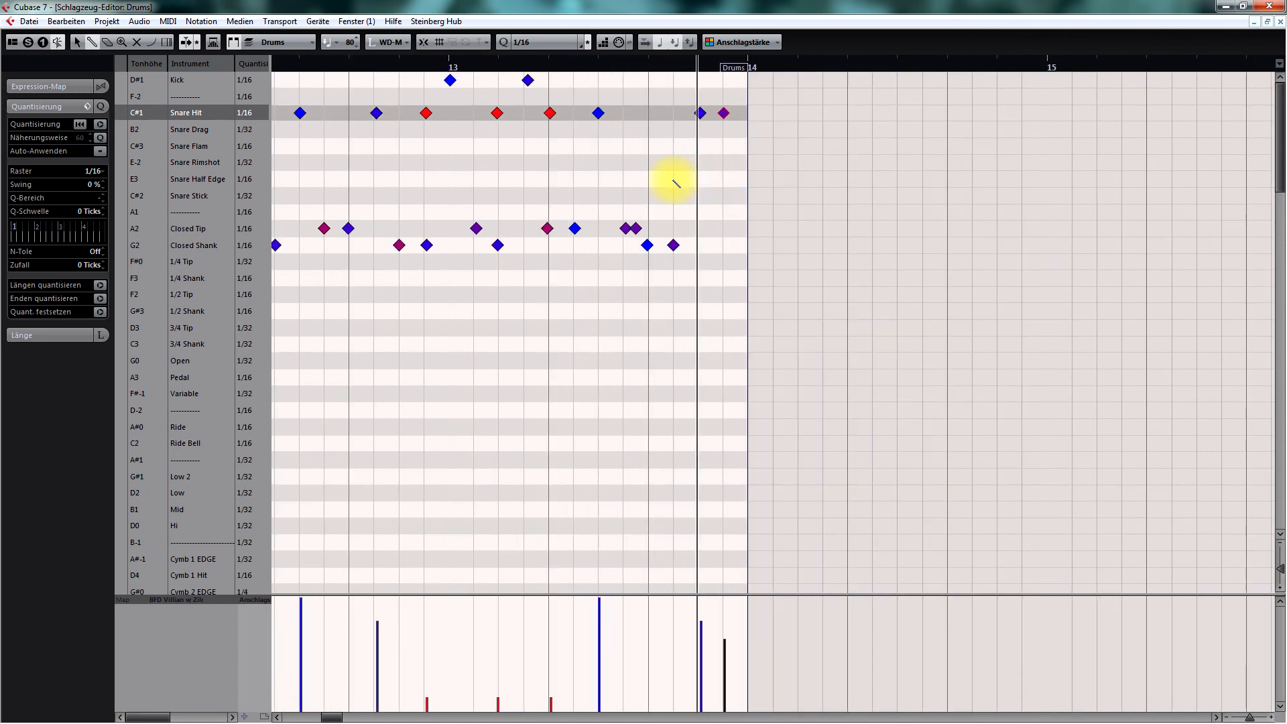
Add a Kick note with velocity 50 a sixteenth before the two closing Snare Hits in bar 13 and replay the fill.
right_click(688, 179)
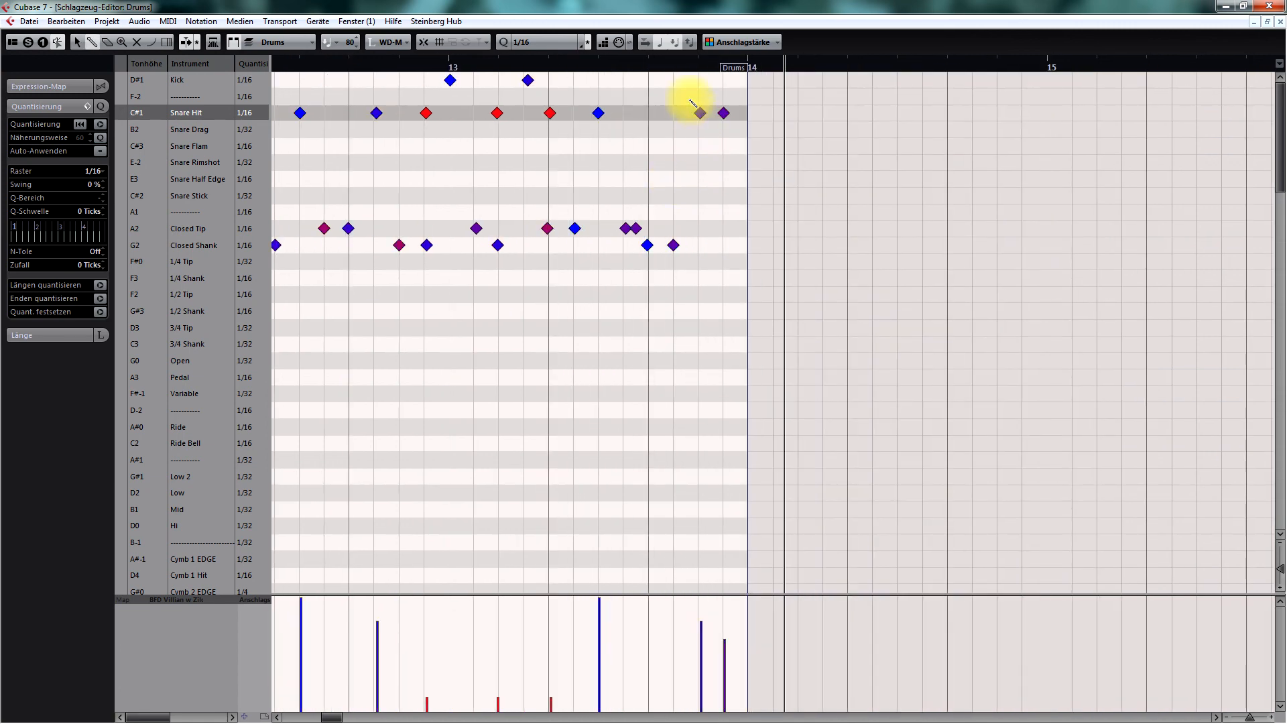
left_click(676, 81)
key("KP_Subtract")
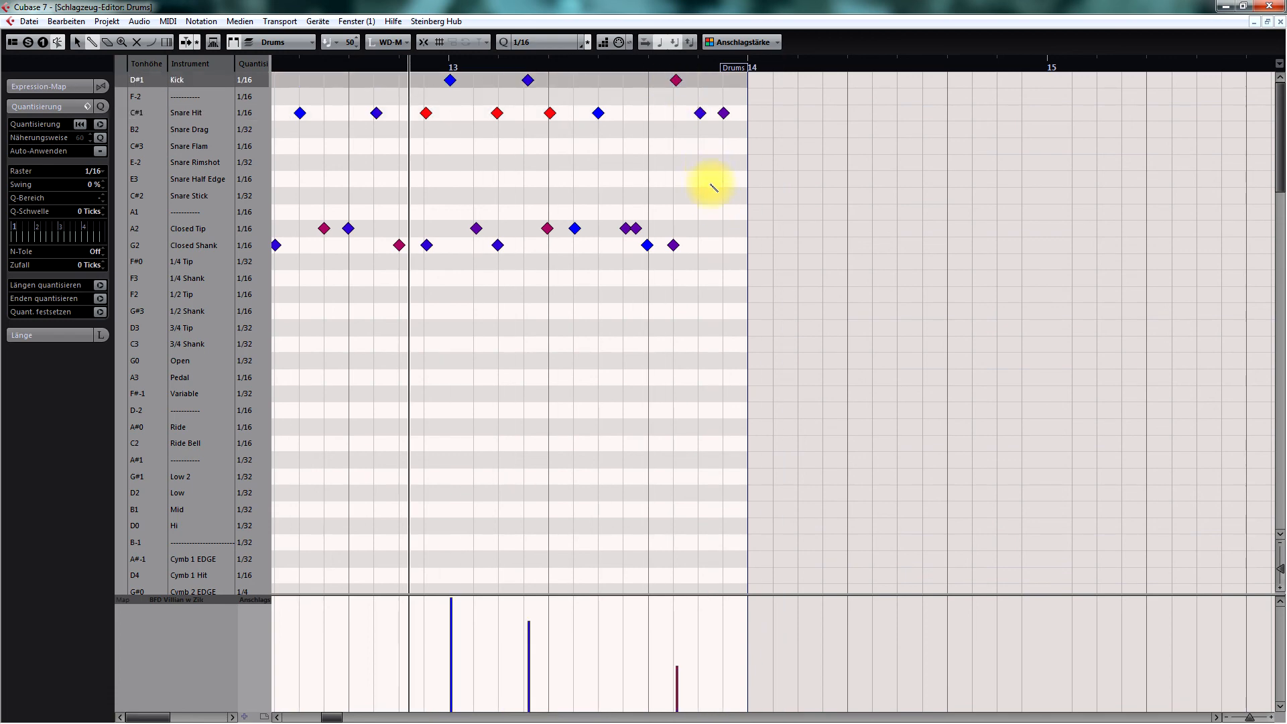
key("g")
scroll(714, 191, "right", 3)
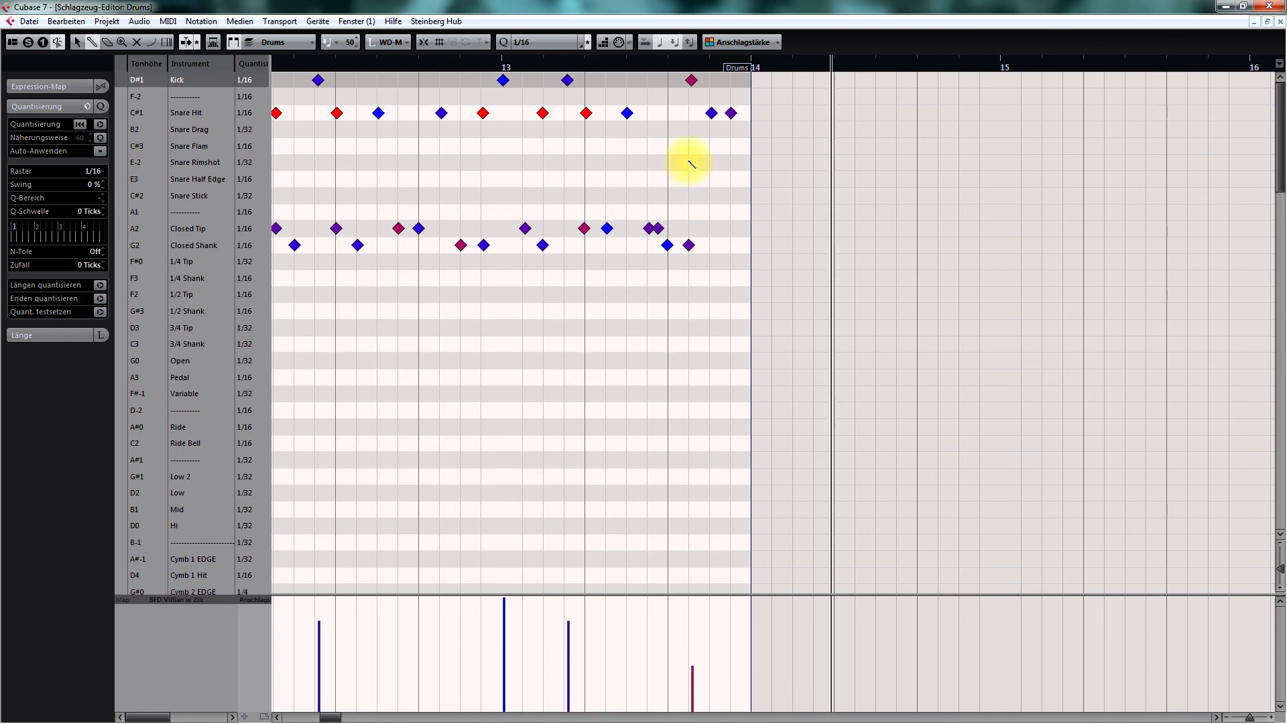
Replace the last two Closed Shank notes in bar 13 with one 1/2 Shank note at velocity 100 and close the drum editor.
left_click(688, 245)
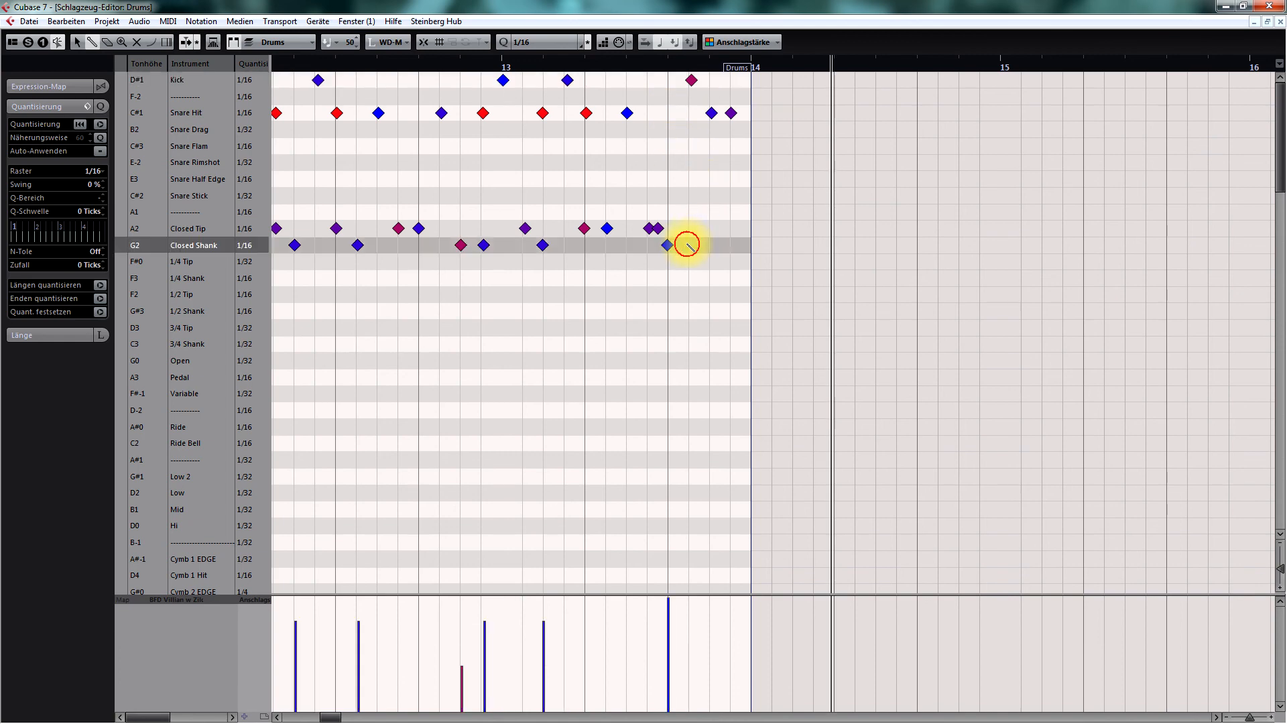
left_click(664, 277)
left_click(668, 310)
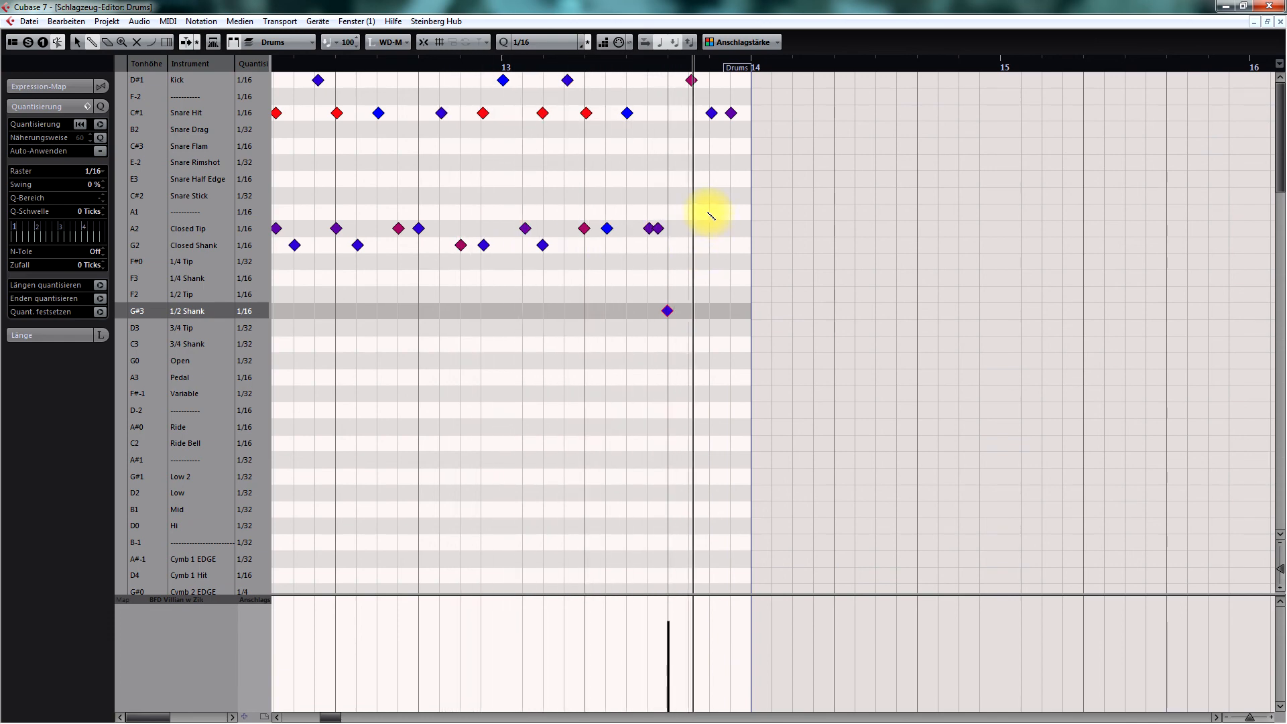
key("Return")
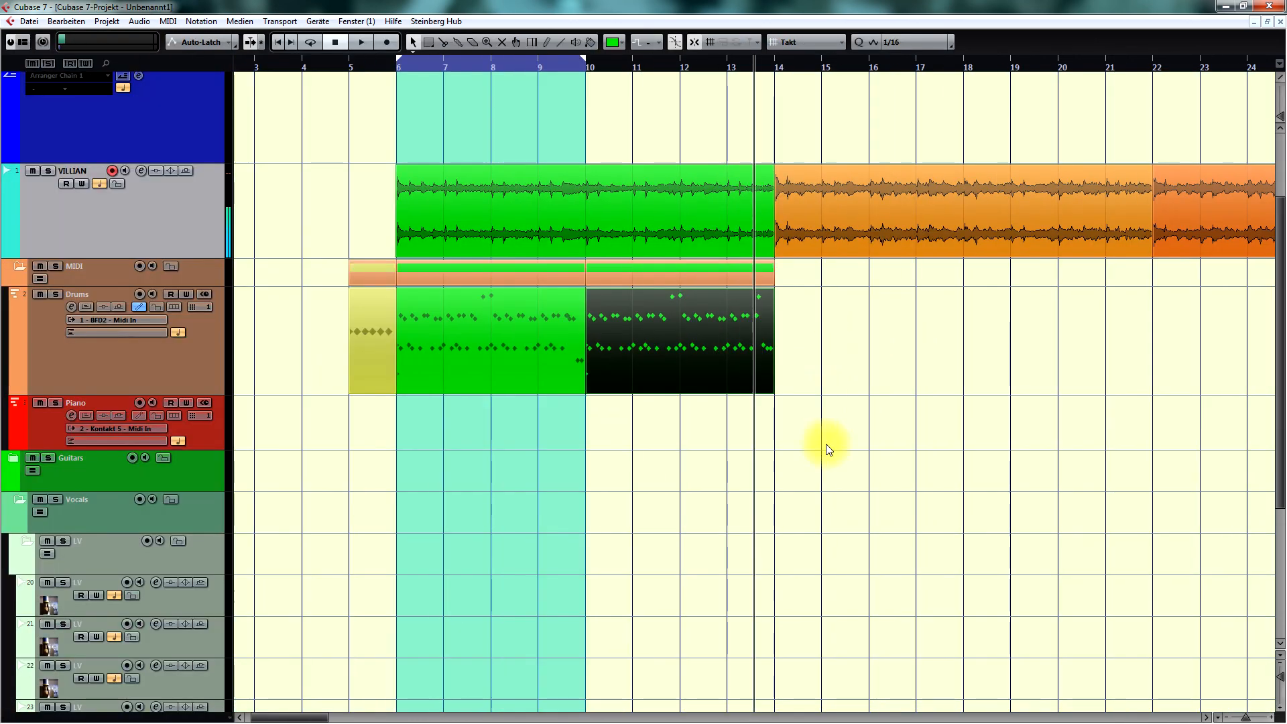
Copy the drum part from bars 6 to 9 into bars 14 to 17 and colour the copy orange.
left_click_drag(522, 320, 896, 322)
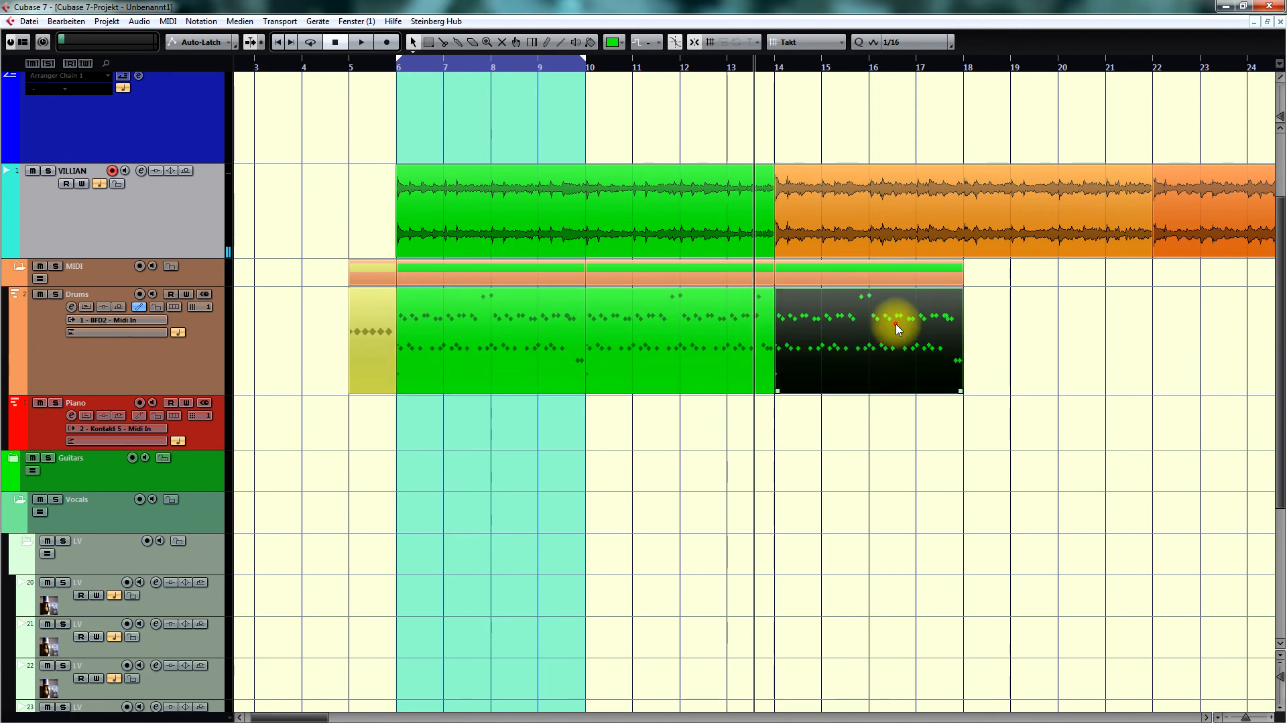
left_click(622, 43)
left_click(654, 279)
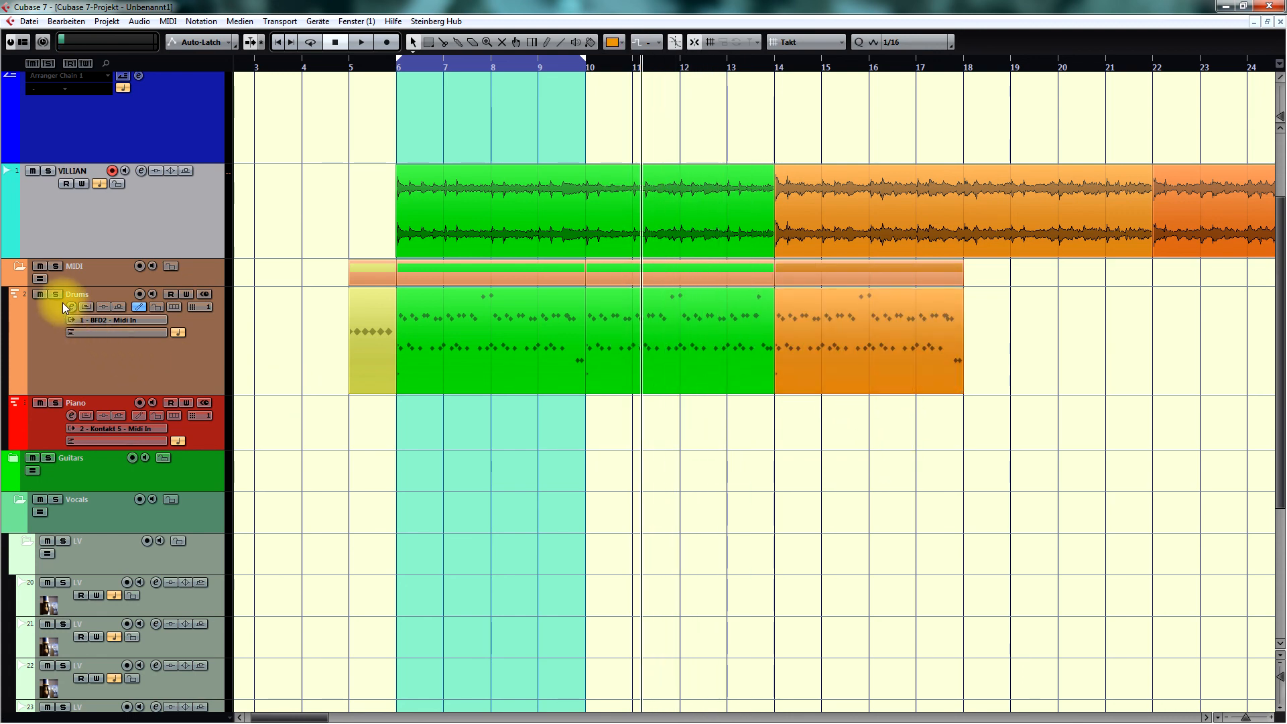
Solo the Drums track and play it from bar 11 into the orange part, stopping at bar 16.
key("space")
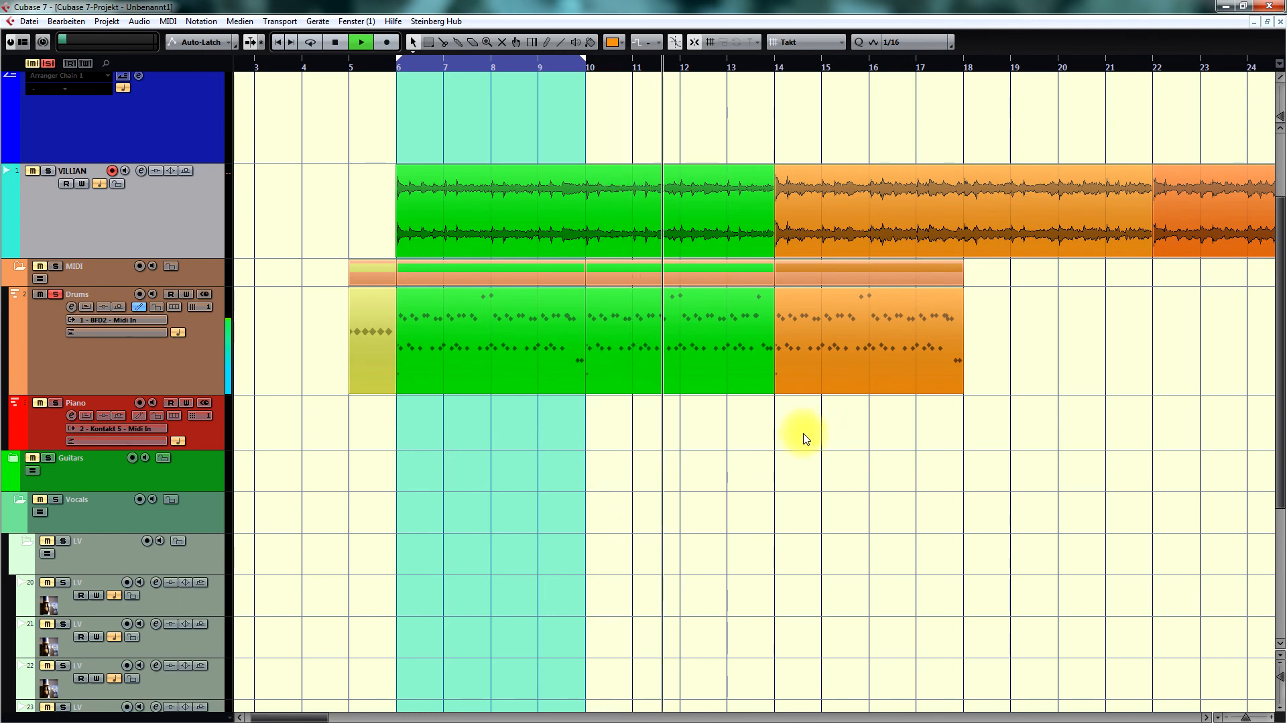
scroll(806, 436, "right", 2)
scroll(807, 436, "up", 1)
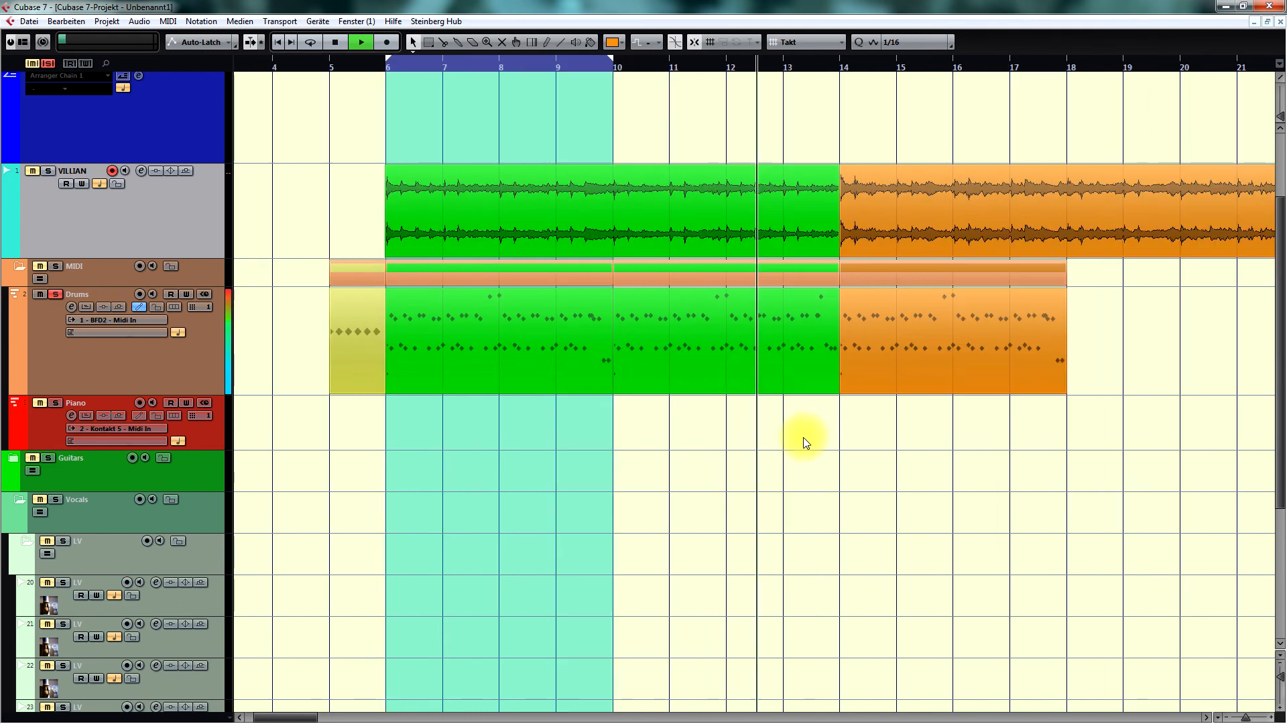
scroll(803, 437, "right", 3)
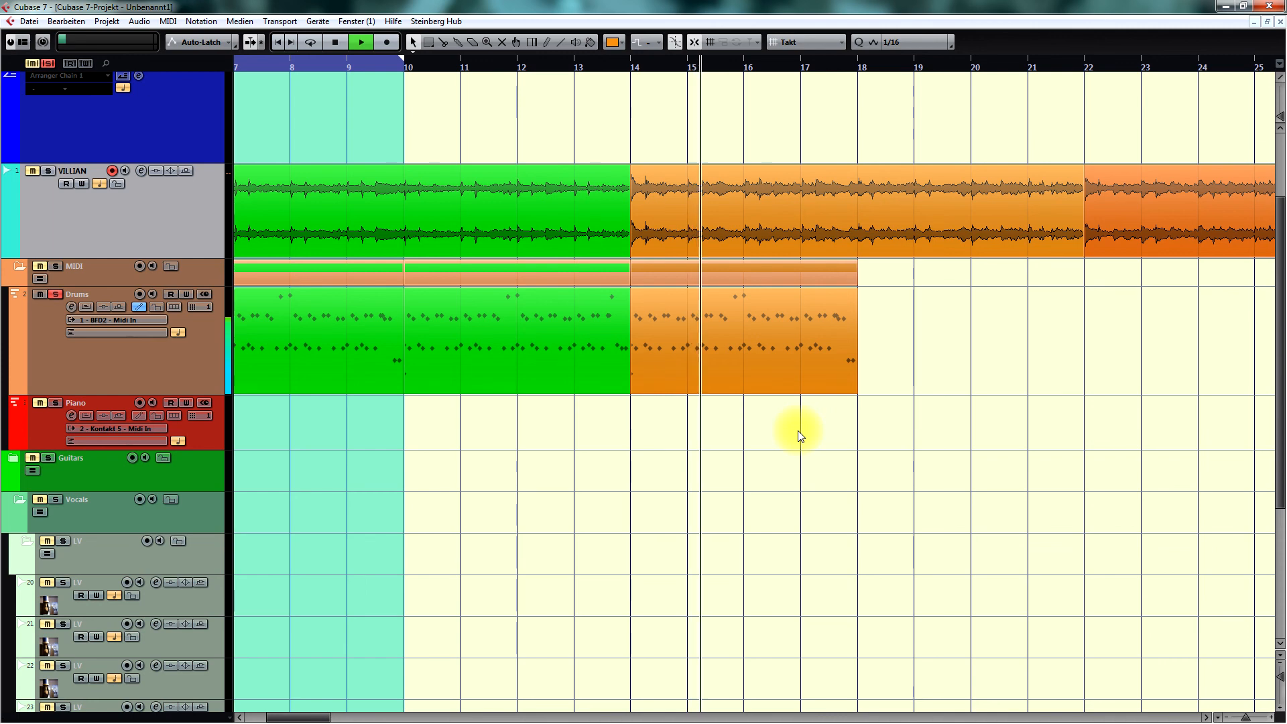
key("space")
scroll(798, 429, "down", 2)
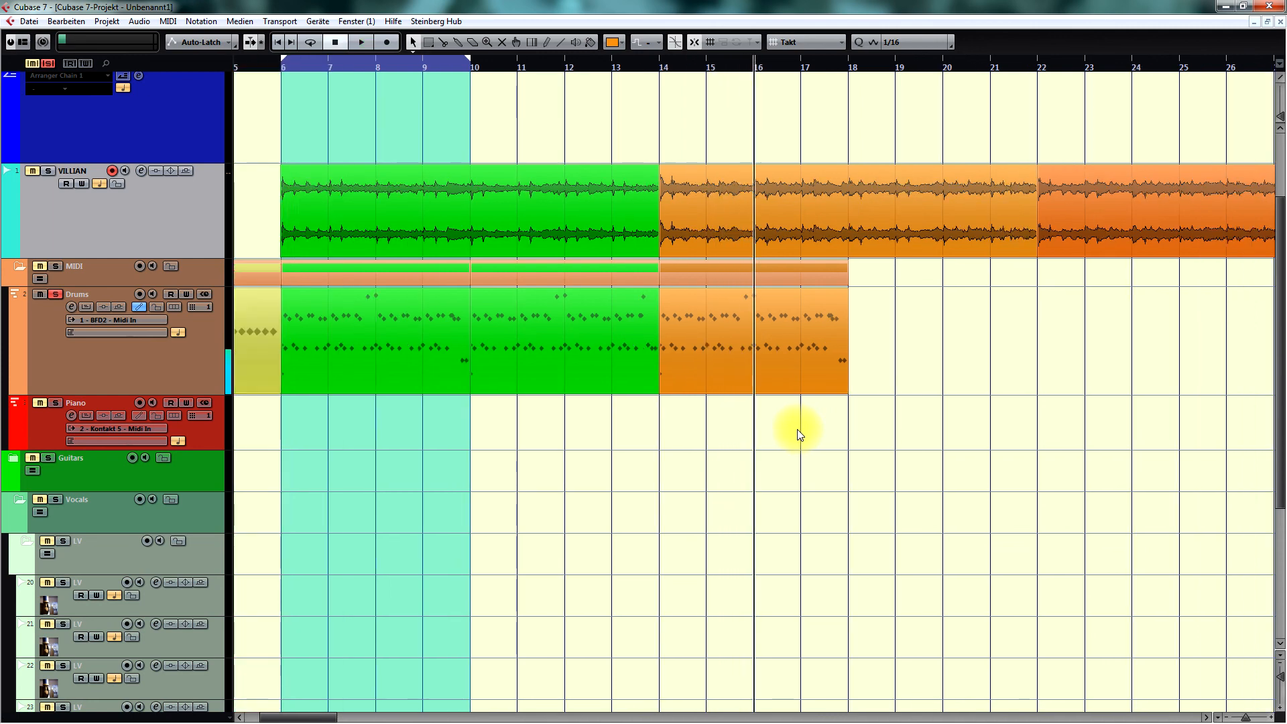
scroll(801, 431, "left", 1)
scroll(801, 429, "right", 3)
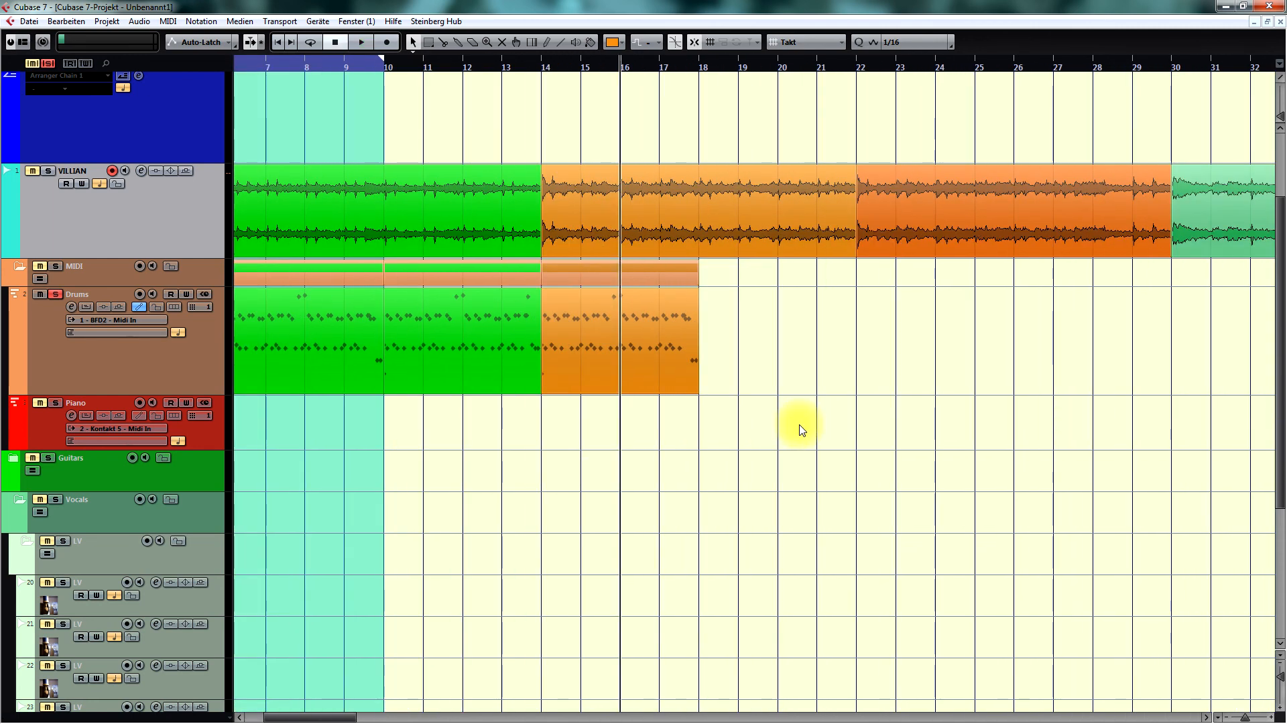
Look over the VILLIAN section layout and the drum parts from the song's start to its end.
scroll(799, 424, "down", 4)
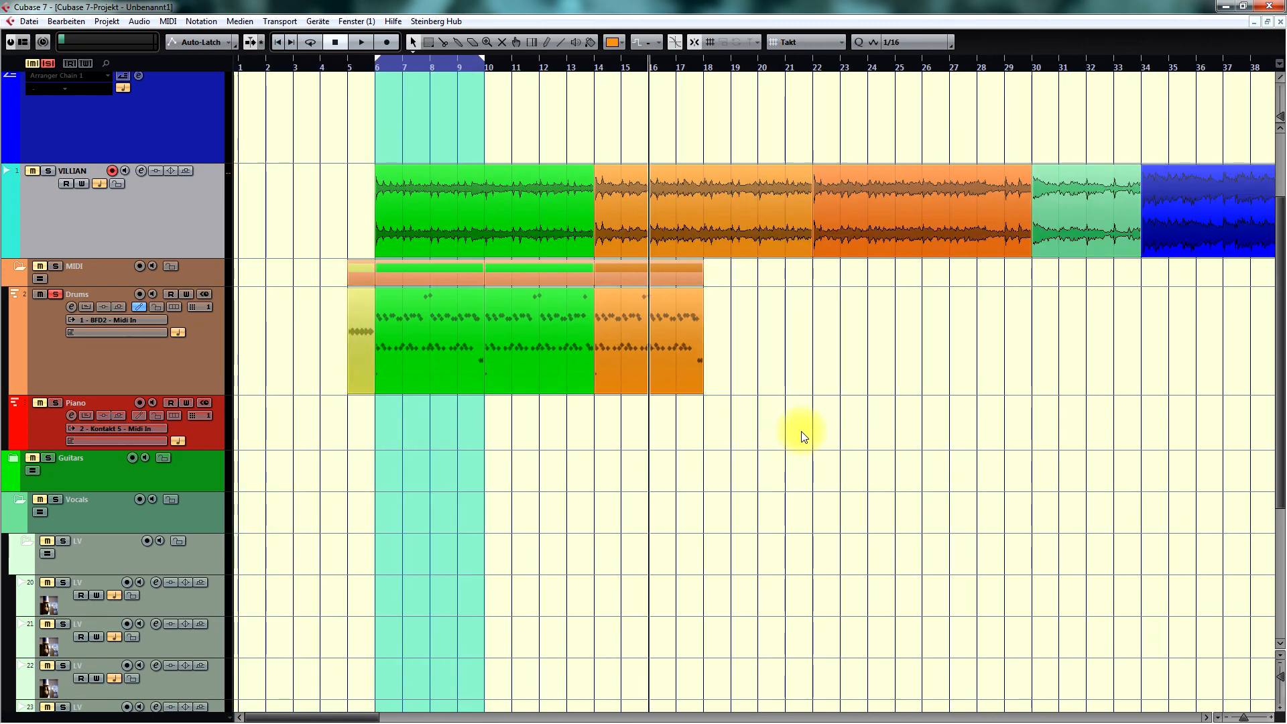
scroll(804, 436, "down", 1)
scroll(803, 436, "right", 2)
scroll(804, 436, "down", 1)
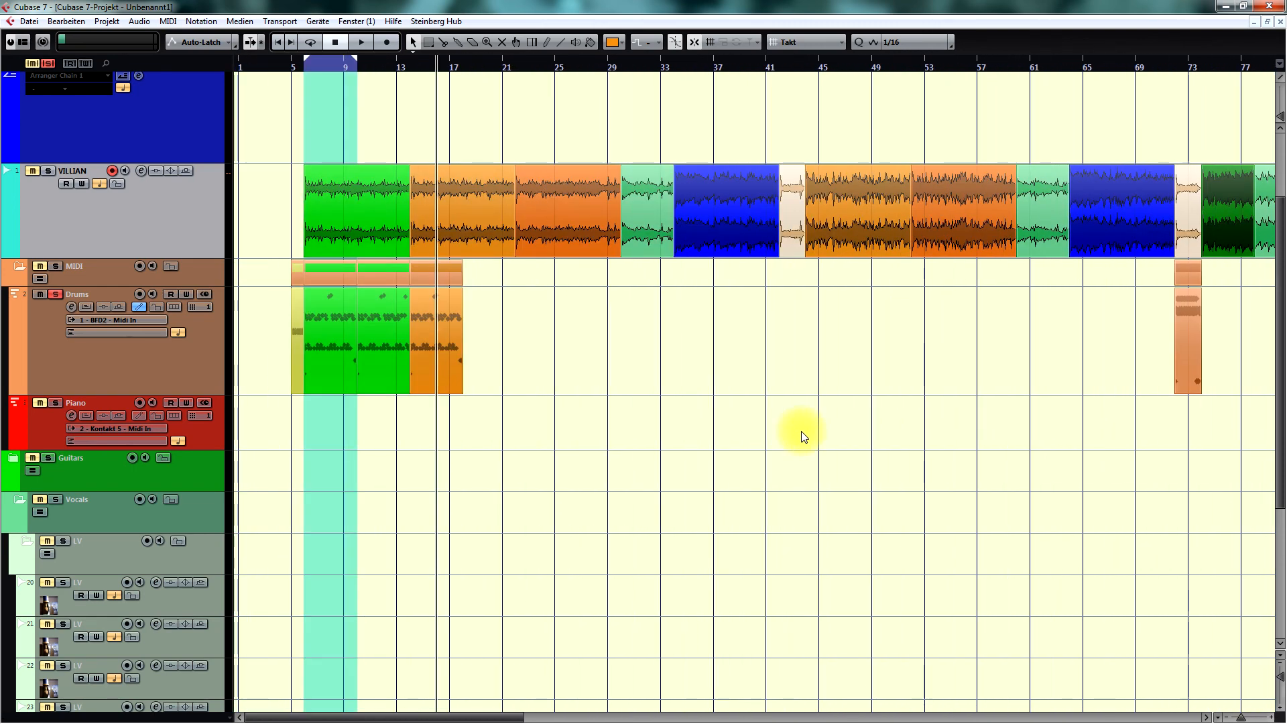
scroll(803, 436, "right", 2)
scroll(803, 432, "right", 2)
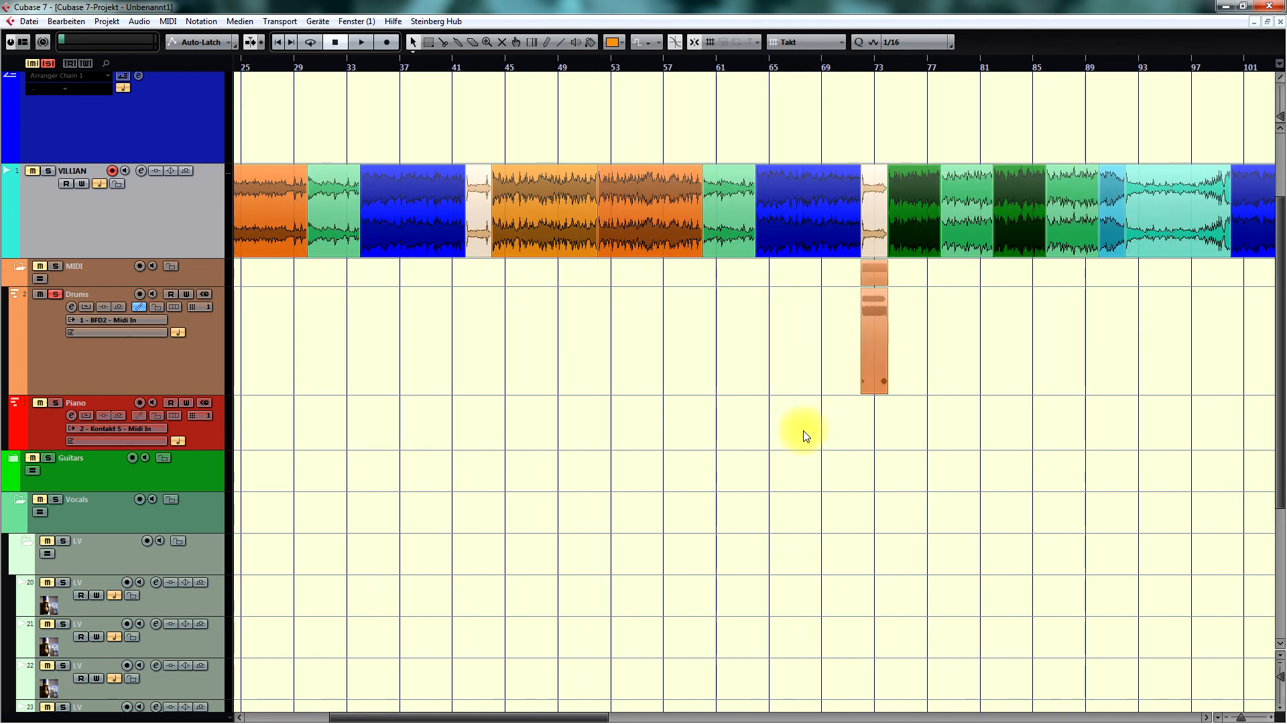
scroll(803, 432, "right", 2)
scroll(803, 432, "right", 2)
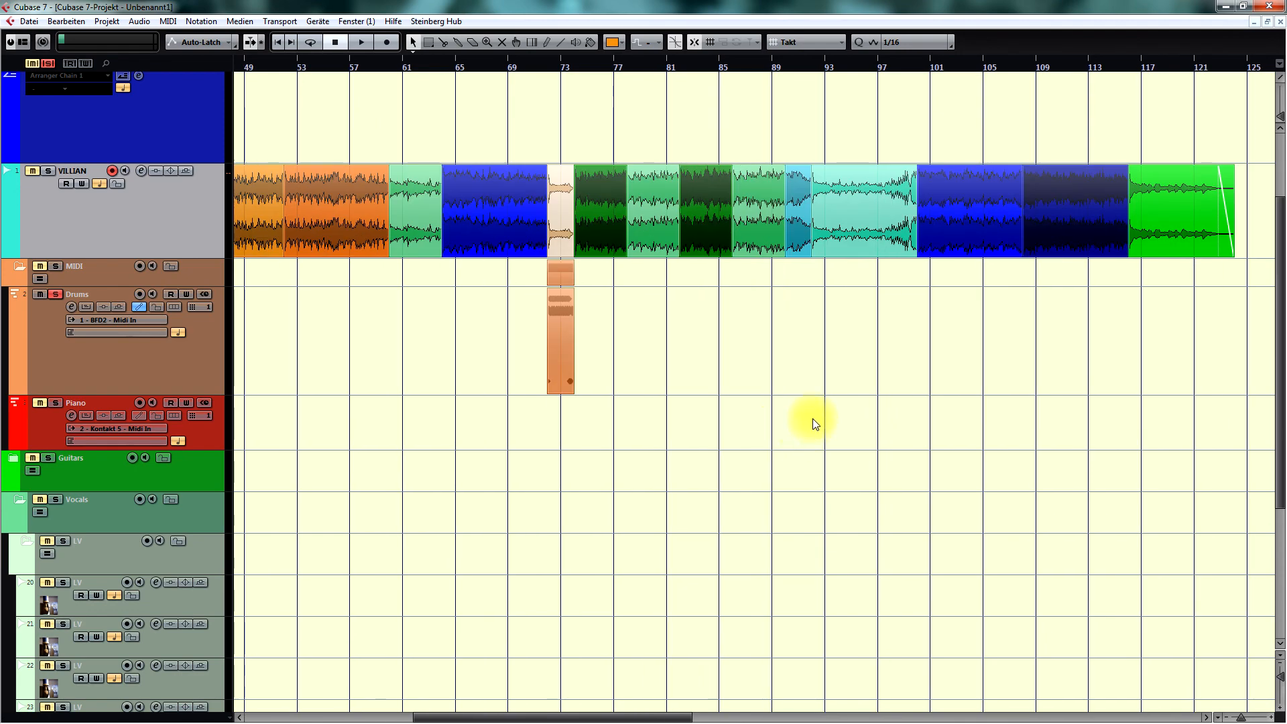
Copy the orange drum part from bars 14 to 17 to bar 30, under the light green VILLIAN section.
scroll(812, 419, "left", 4)
scroll(811, 420, "left", 1)
left_click(539, 184)
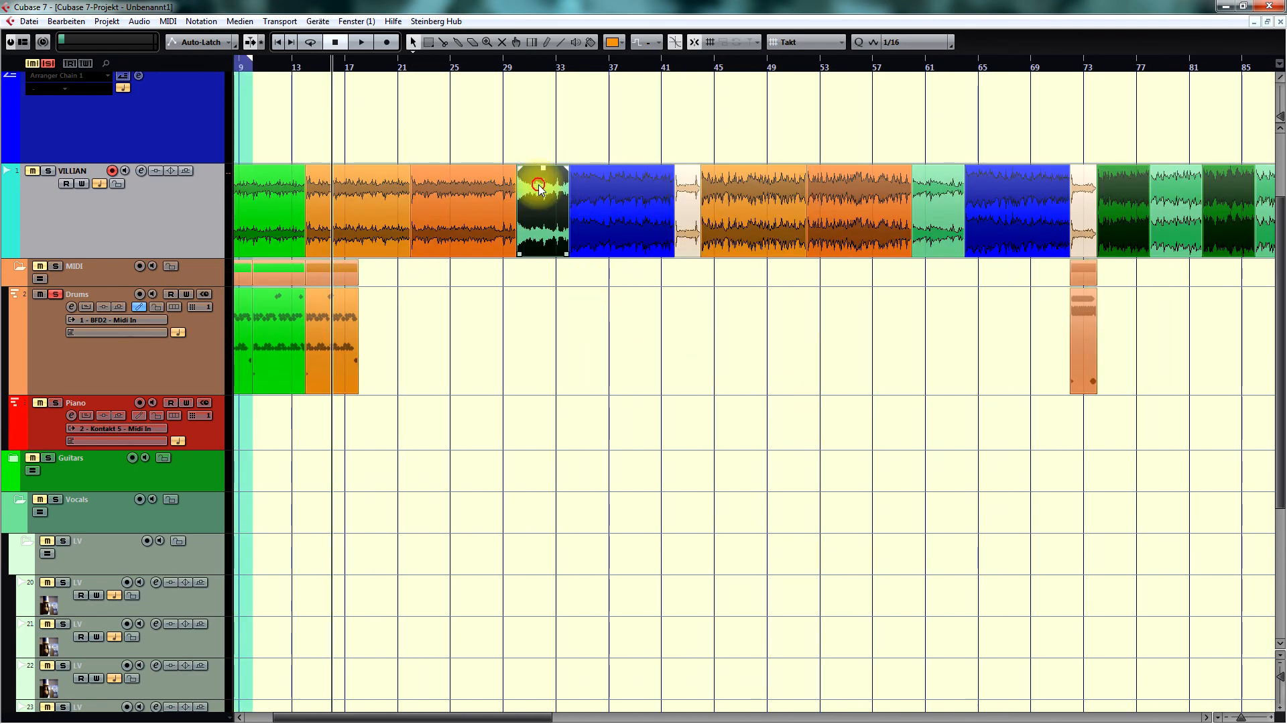
left_click_drag(516, 68, 704, 382)
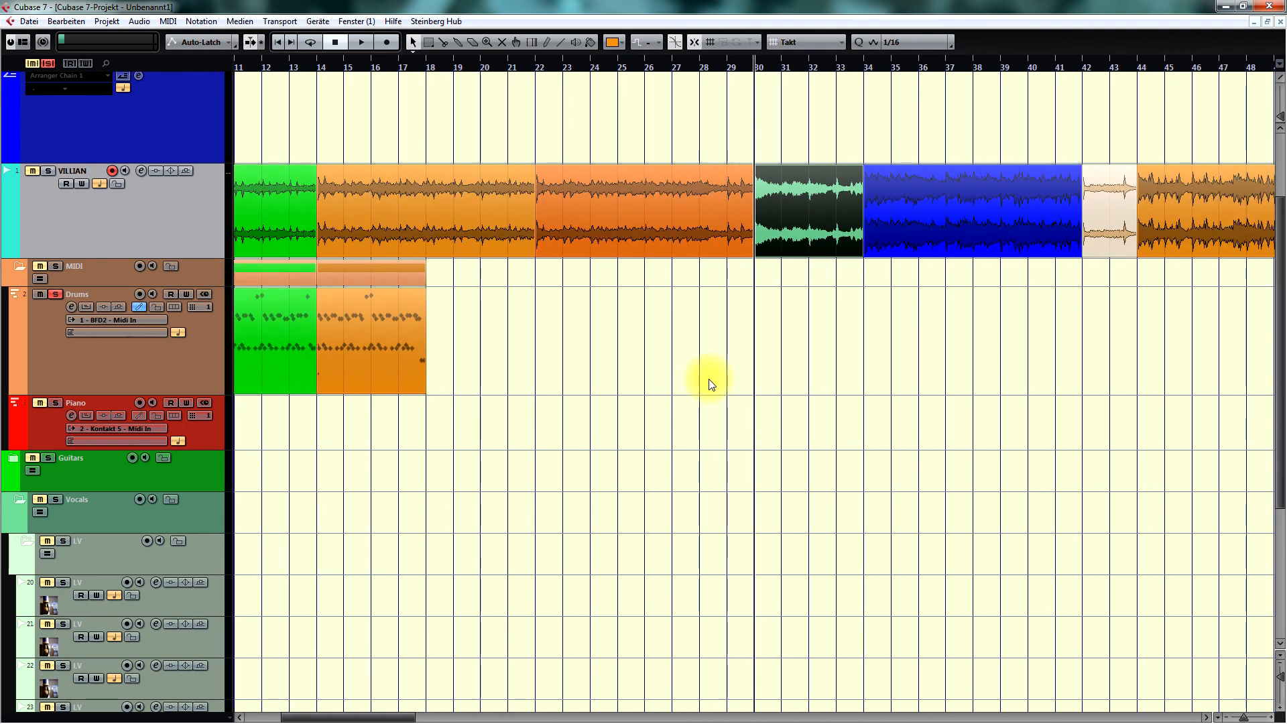
left_click_drag(367, 344, 801, 339)
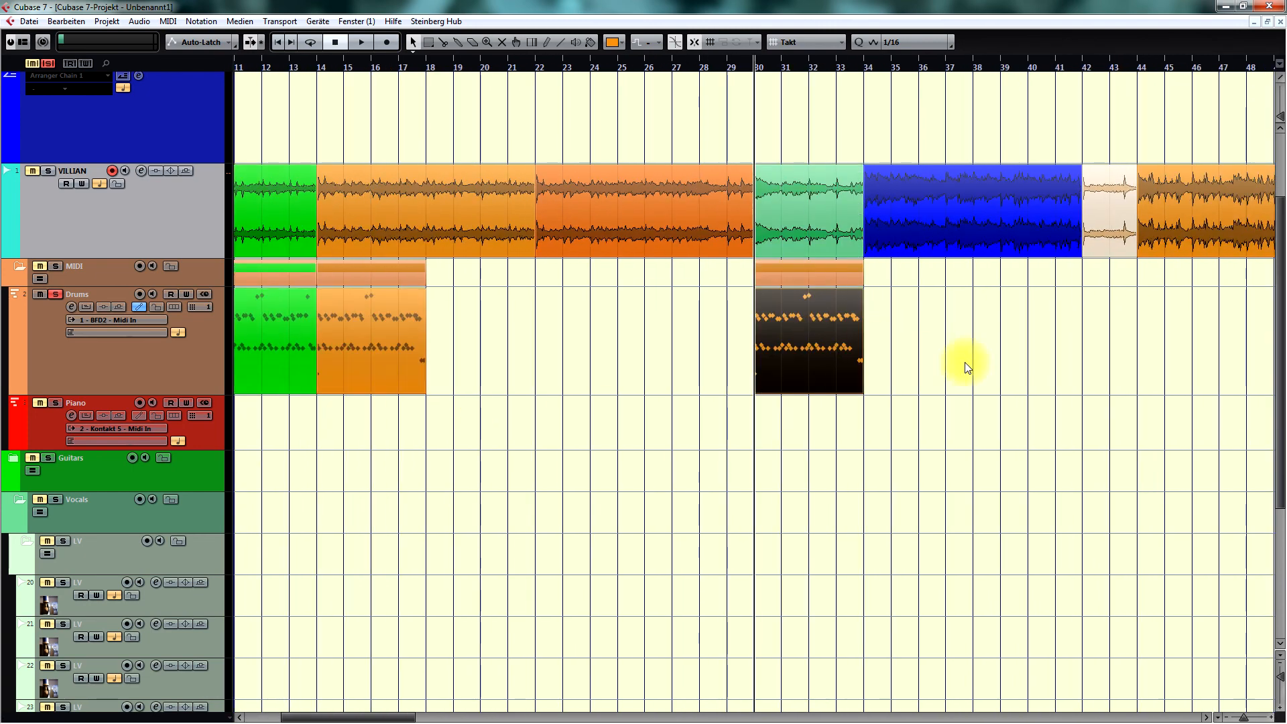
Turn off the Drums solo and play the copied part at bar 30 against the reference, stopping in bar 32.
scroll(992, 381, "up", 2)
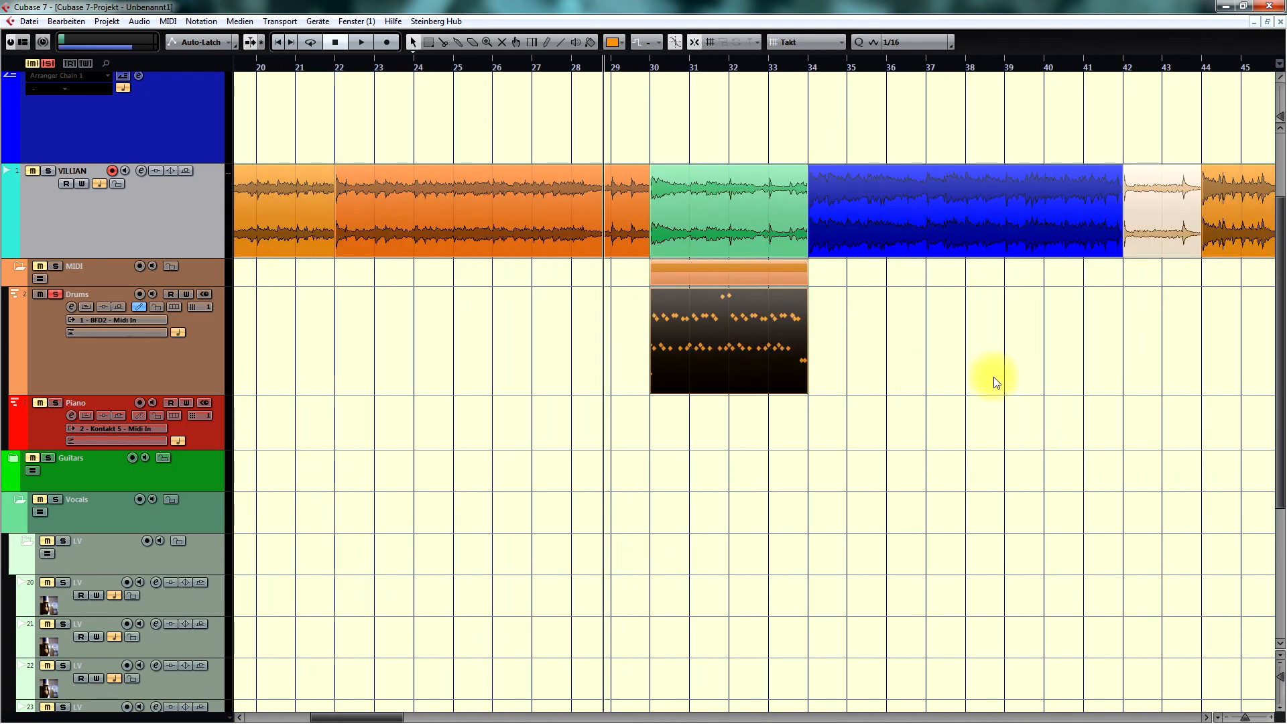
key("space")
scroll(992, 379, "up", 2)
key("space")
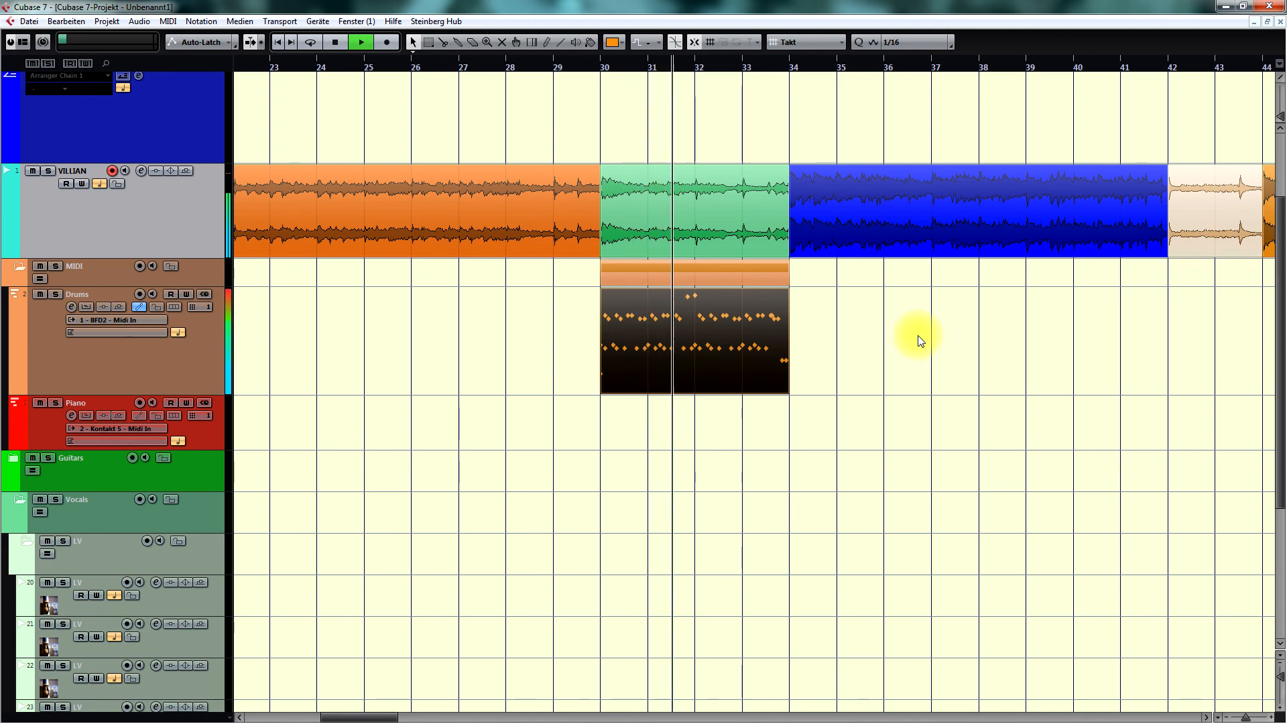
key("h")
scroll(898, 335, "right", 1)
key("space")
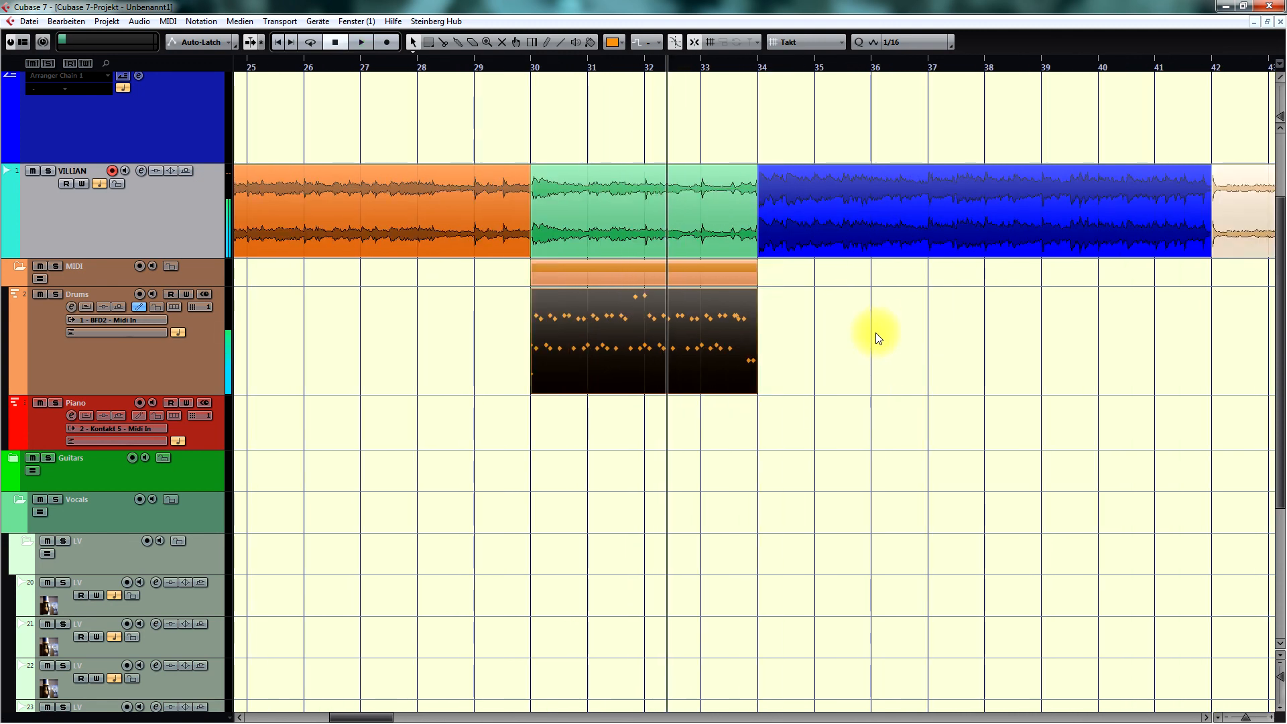
Rewind to bar 29 and replay the copied part with the reference to the end of bar 33.
left_click(610, 206)
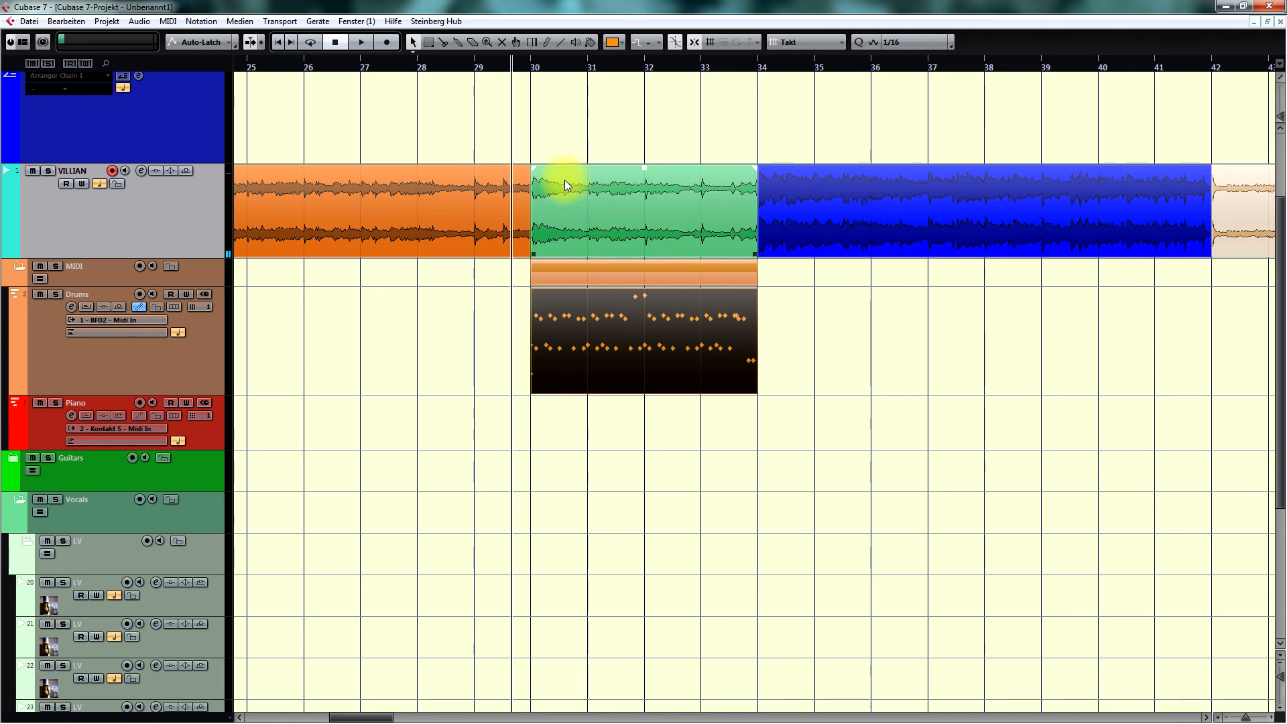
left_click(815, 306)
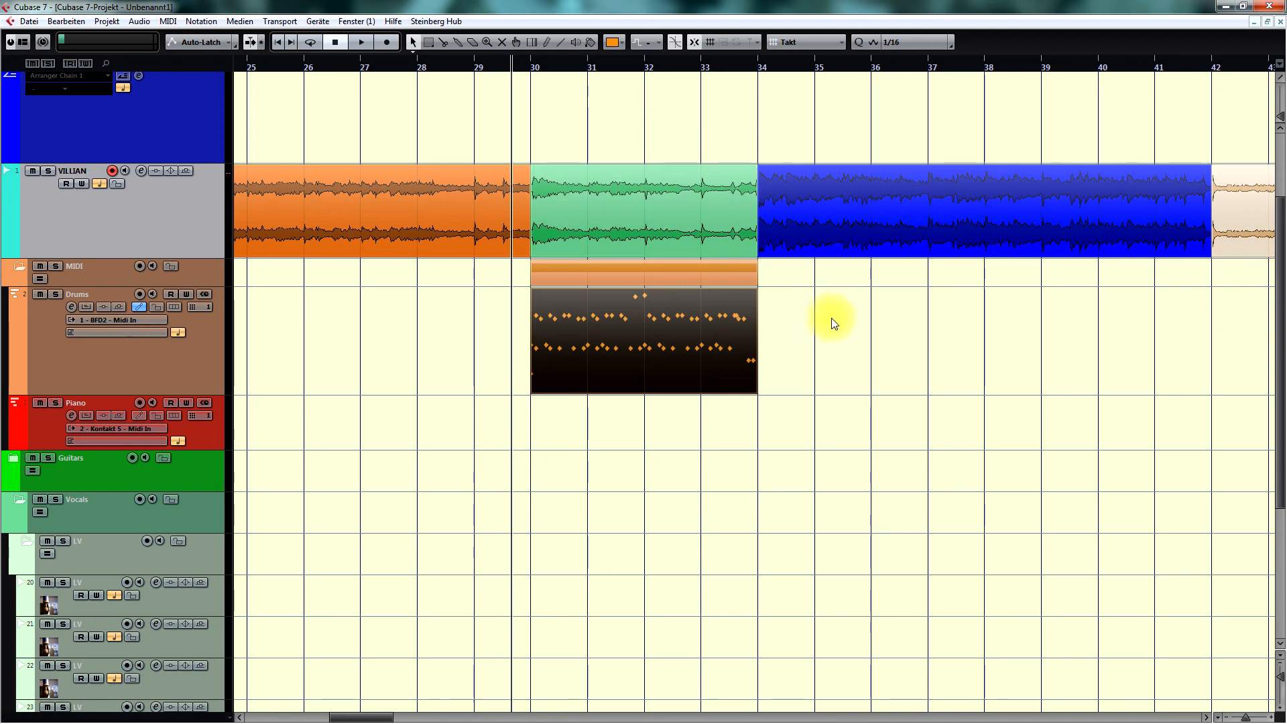
key("KP_Subtract")
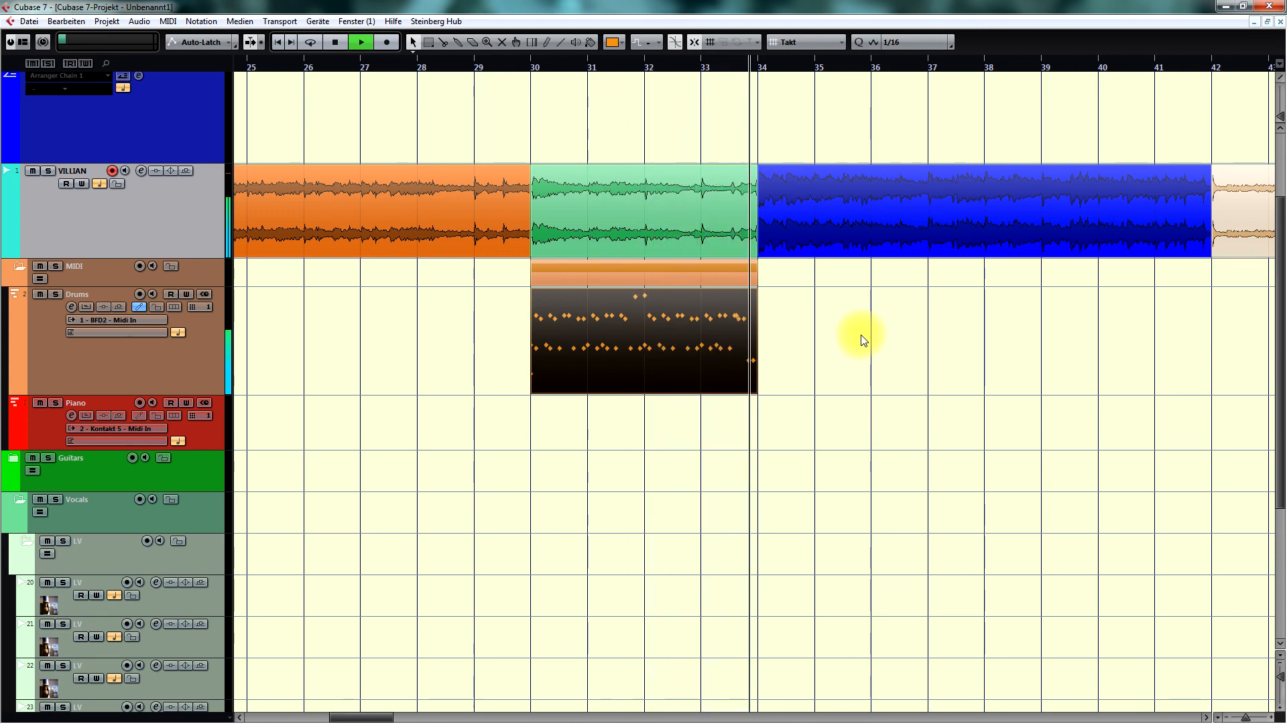
Open the copied part in the drum editor and add two Snare Rimshots, velocities 127 and 100, on the first two of bar 33's last four sixteenths.
double_click(746, 328)
scroll(846, 321, "right", 2)
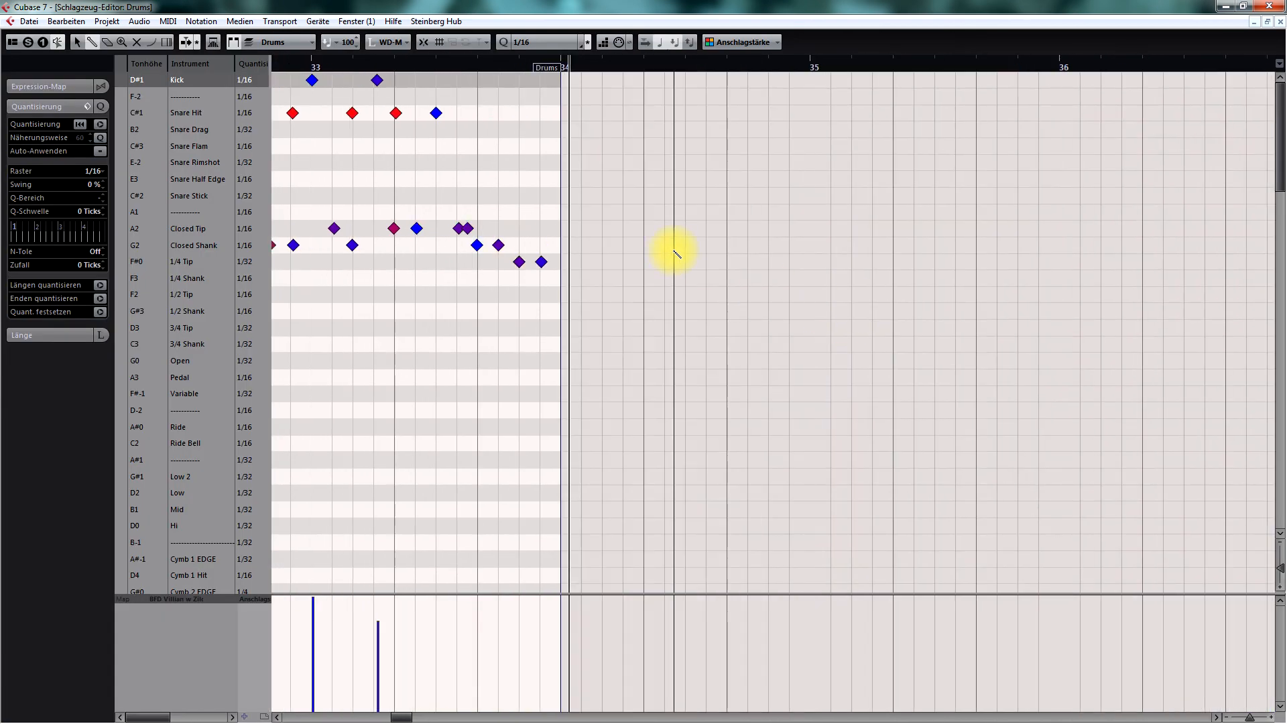
scroll(611, 188, "left", 1)
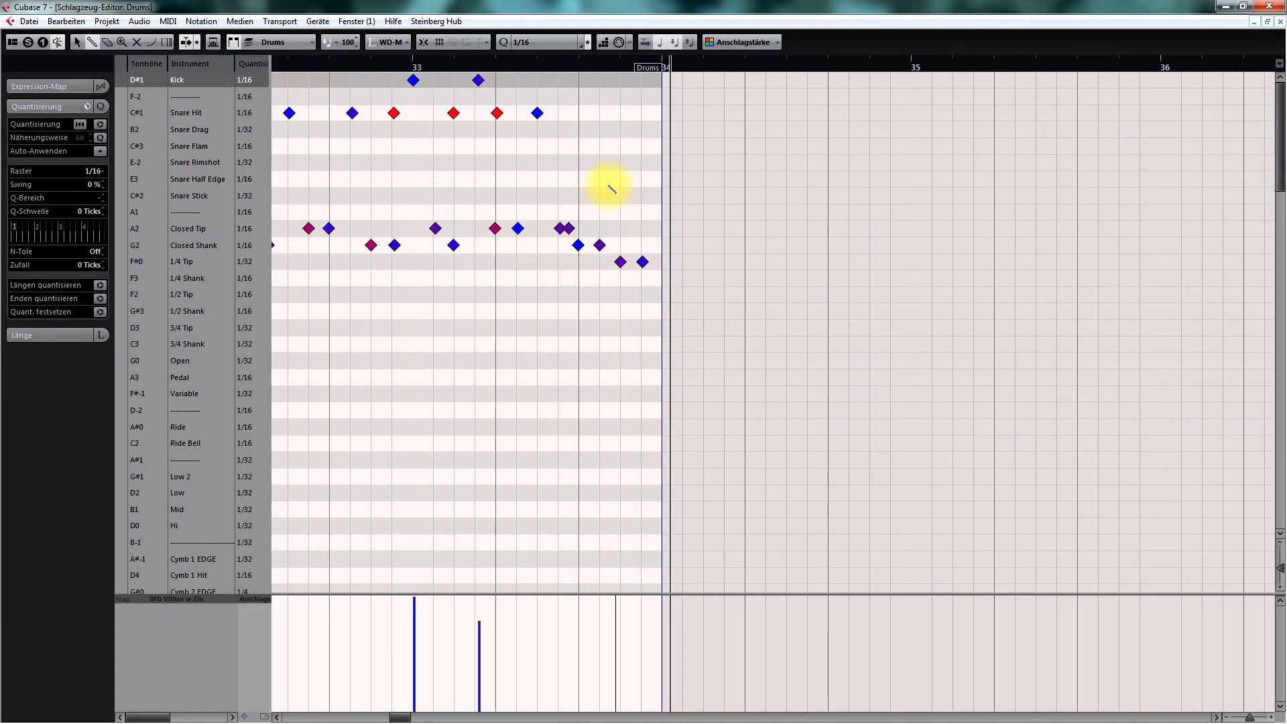
left_click(579, 163)
left_click(599, 162)
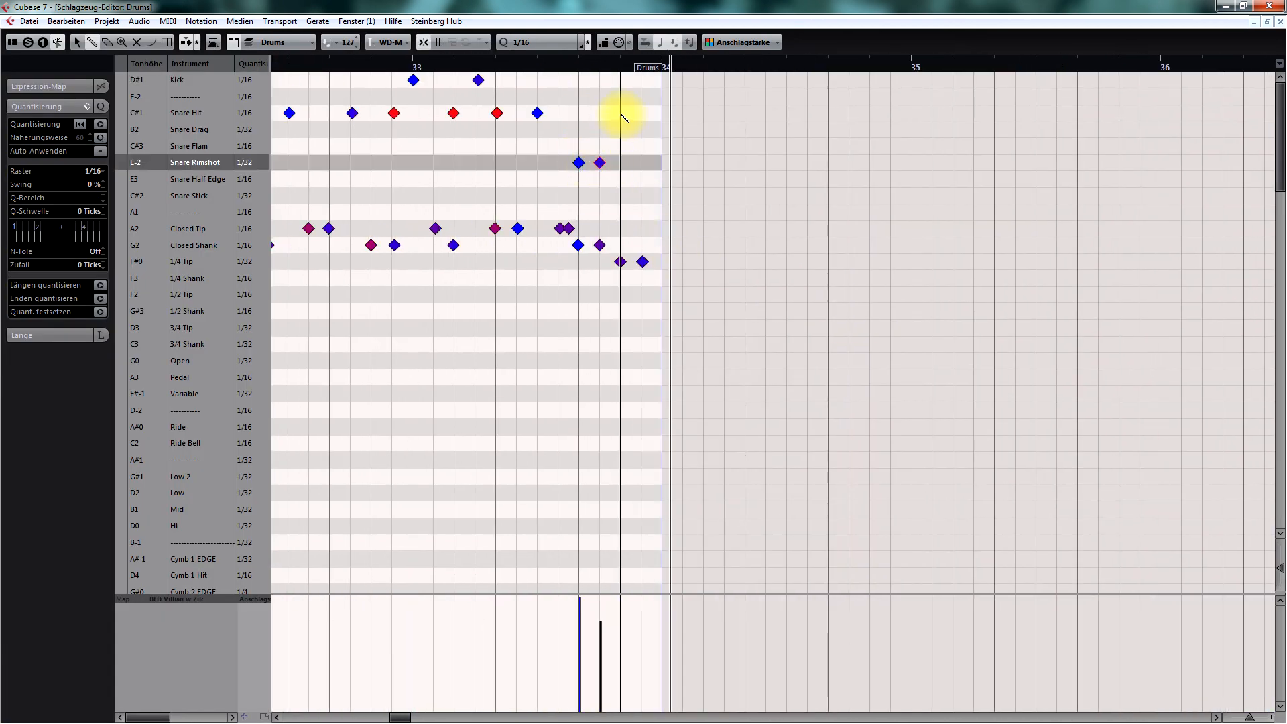
Add Snare Hits on bar 33's last two sixteenths and delete the closing 1/4 Tip pair and Closed Shank pair.
left_click(620, 113)
left_click(641, 113)
left_click(641, 262)
left_click(620, 262)
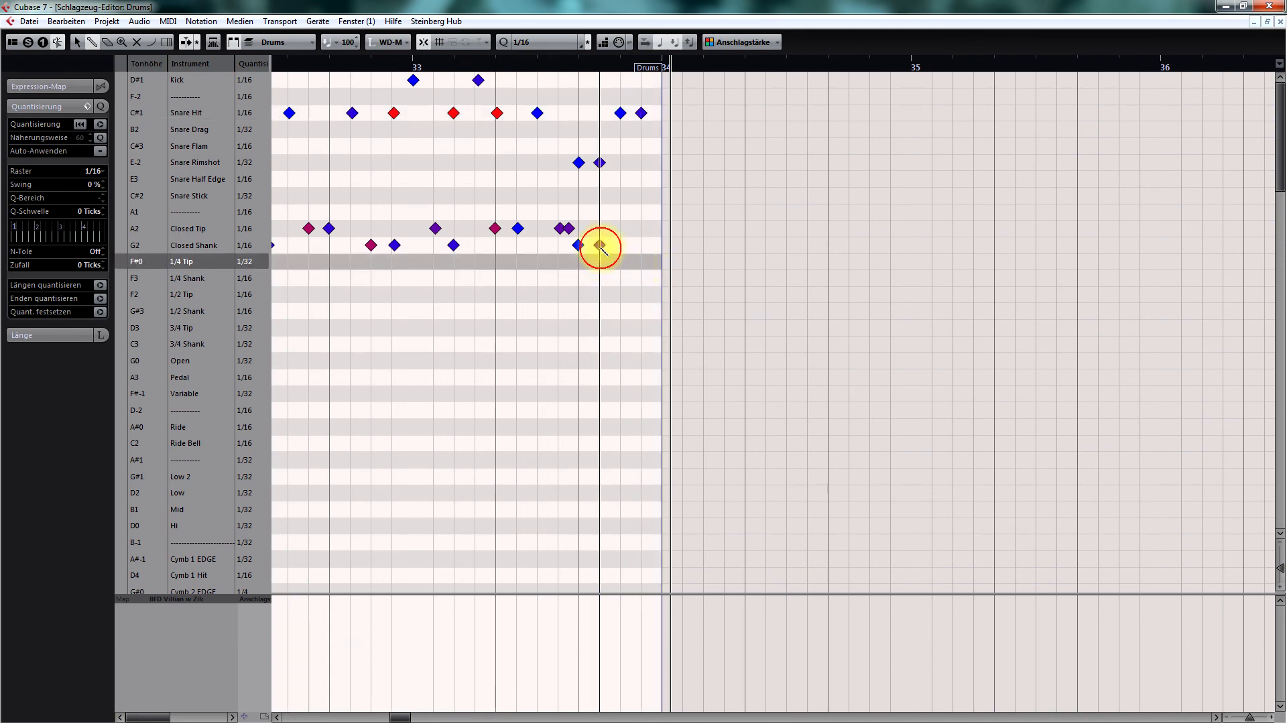
left_click(599, 244)
left_click(578, 244)
Replace bar 33's last two Snare Hits with a Low and a Low 2 tom note at velocity 127 and play the fill.
left_click(620, 112)
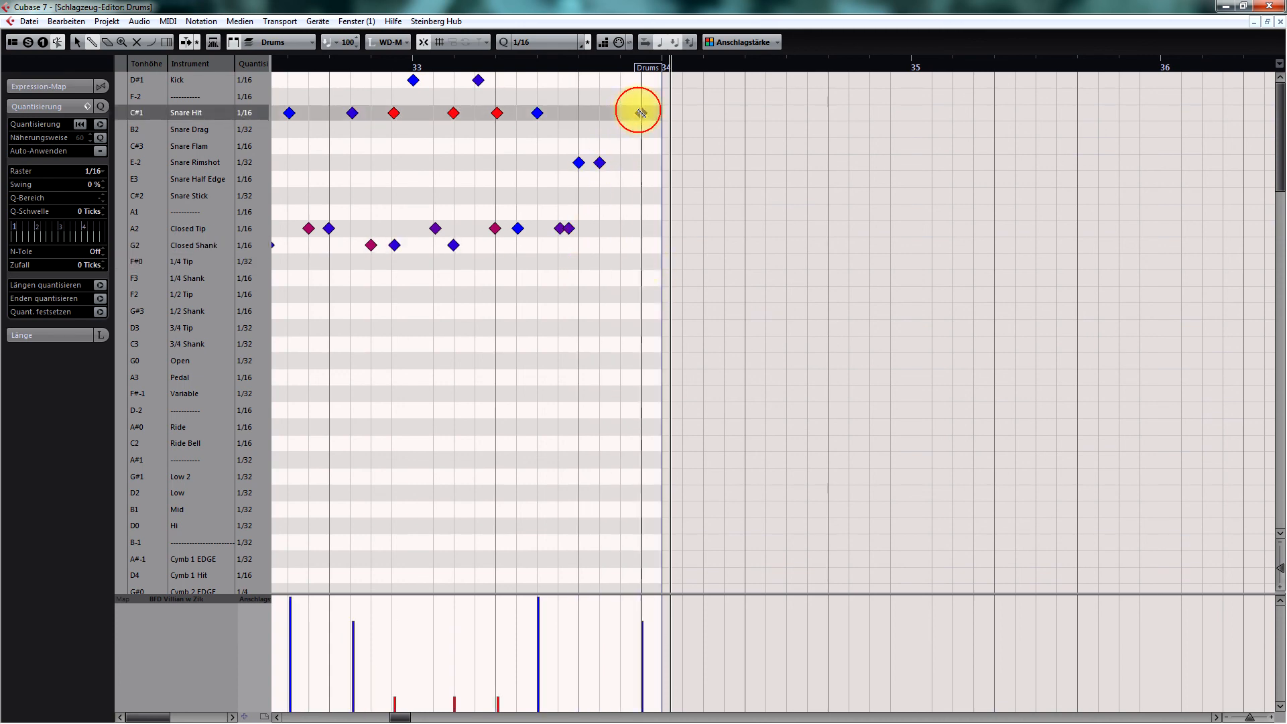
left_click(620, 492)
left_click(641, 476)
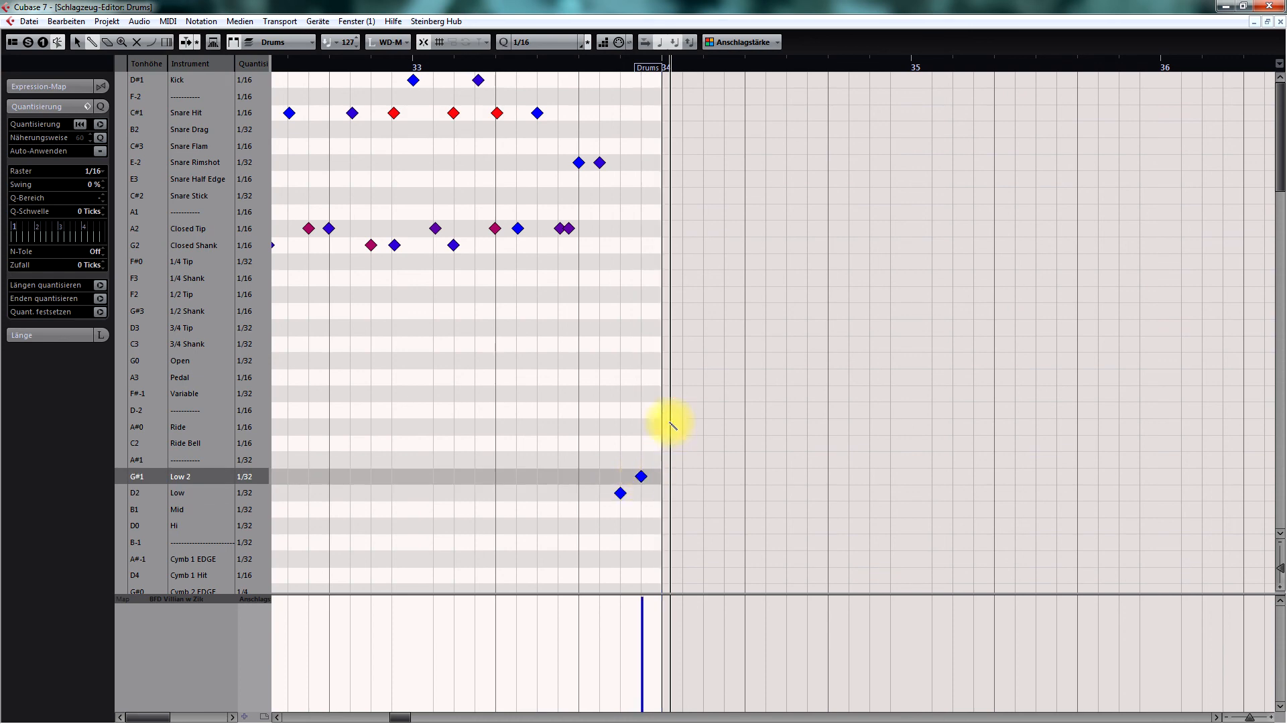
key("space")
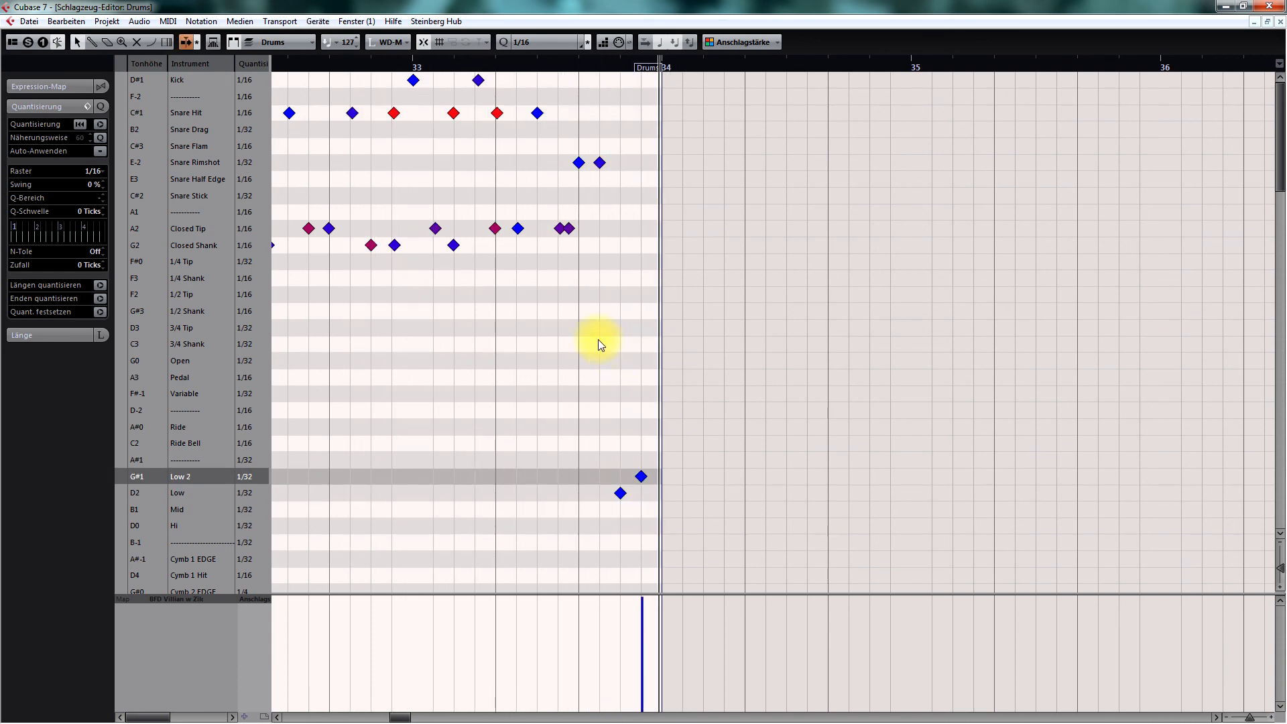
Replace the two Closed Tips before the rimshots with two Snare Hits a 1/32 apart at velocity 100, and close the drum editor.
right_click(591, 311)
left_click(556, 226)
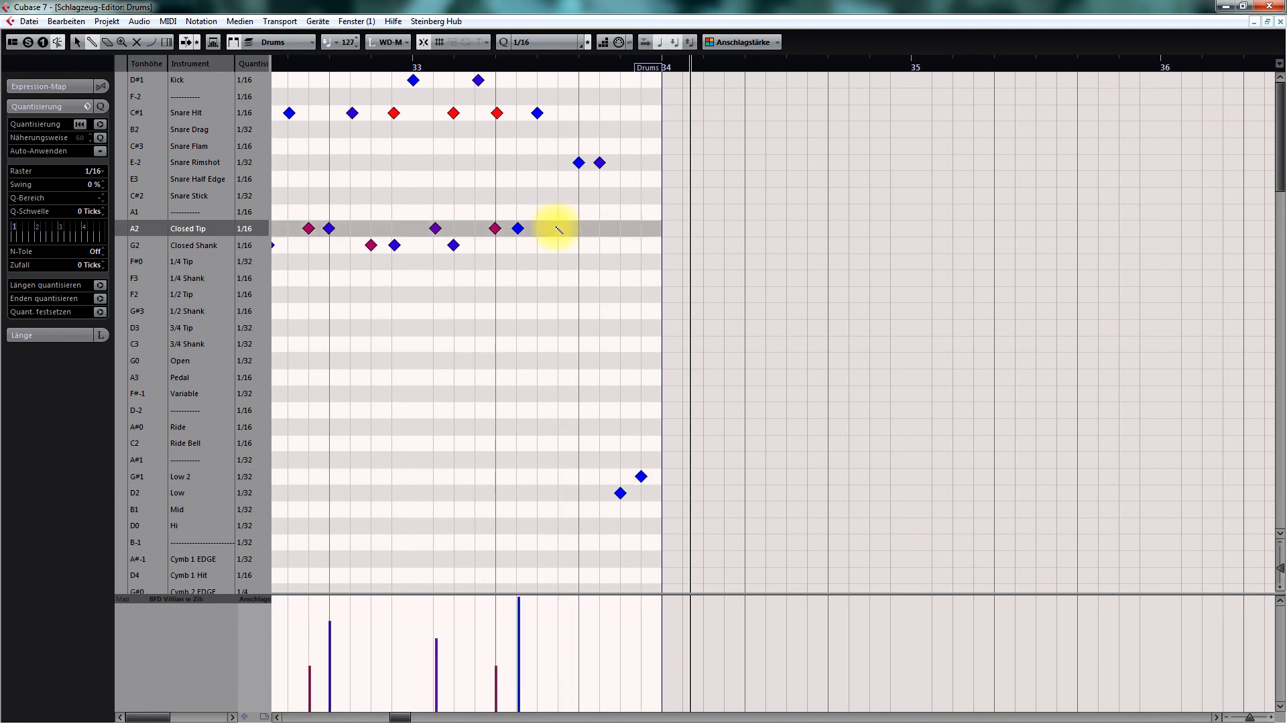
left_click(558, 113)
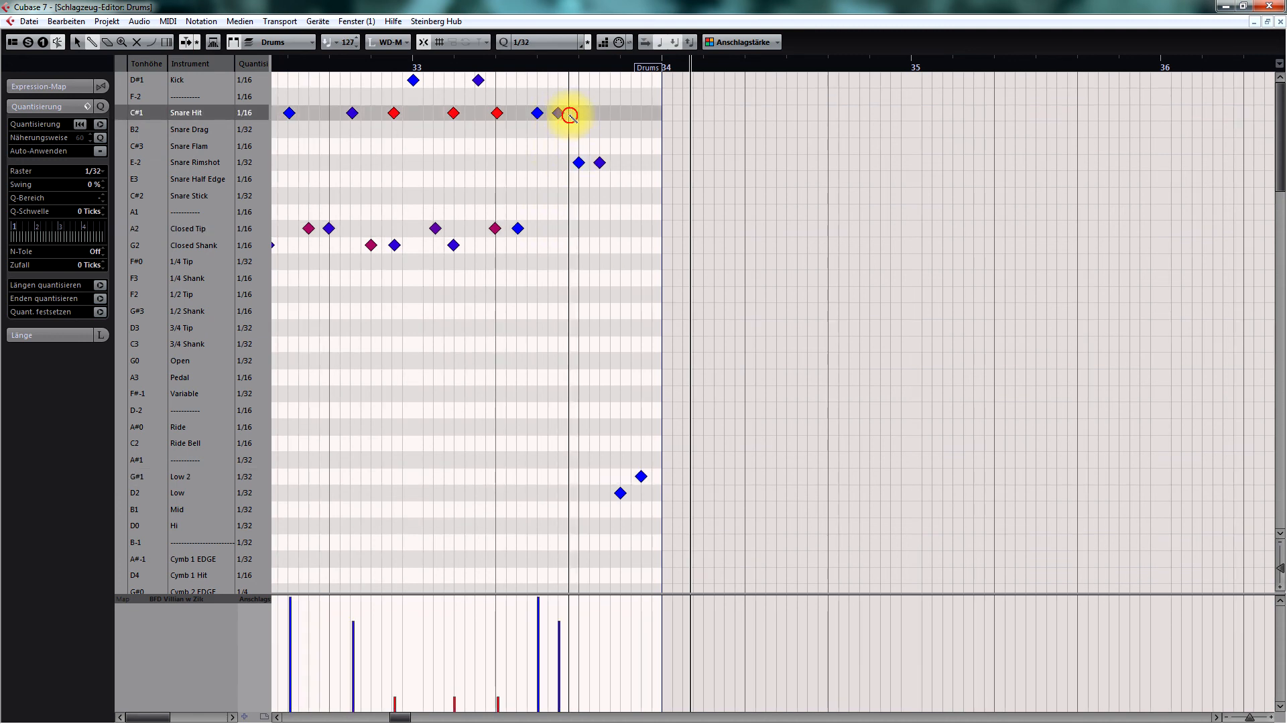
left_click(569, 114)
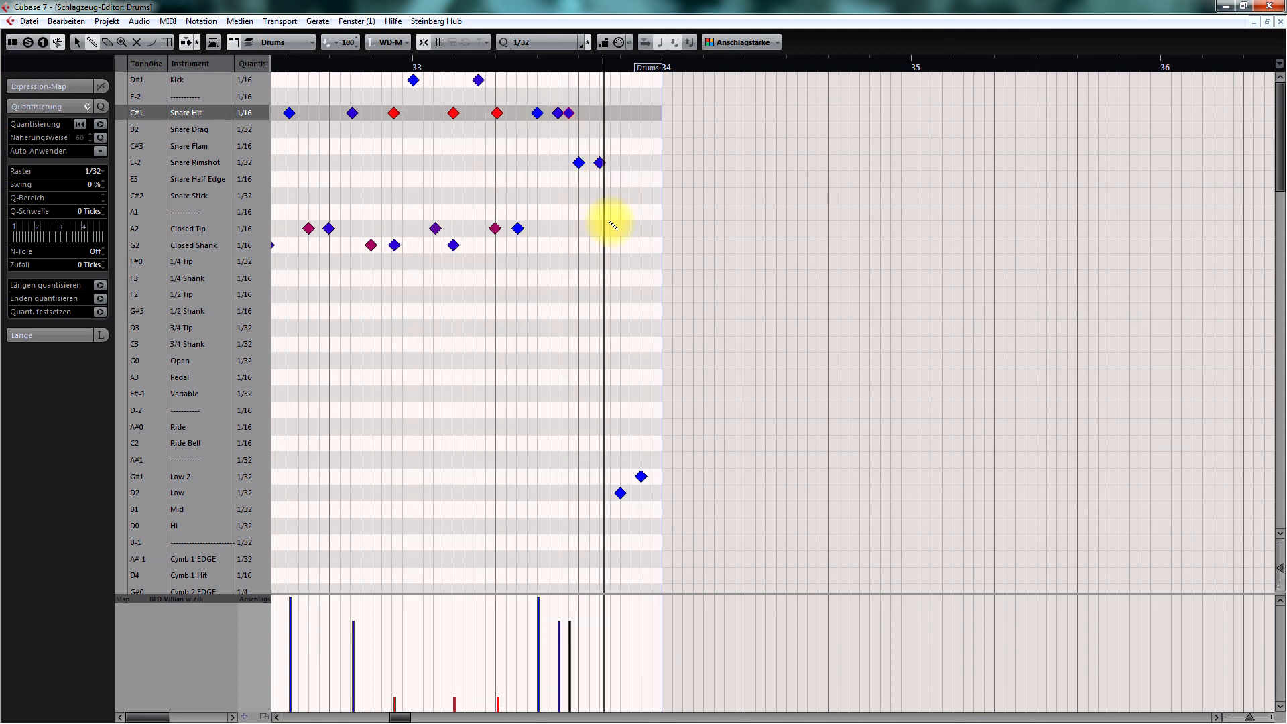
key("Escape")
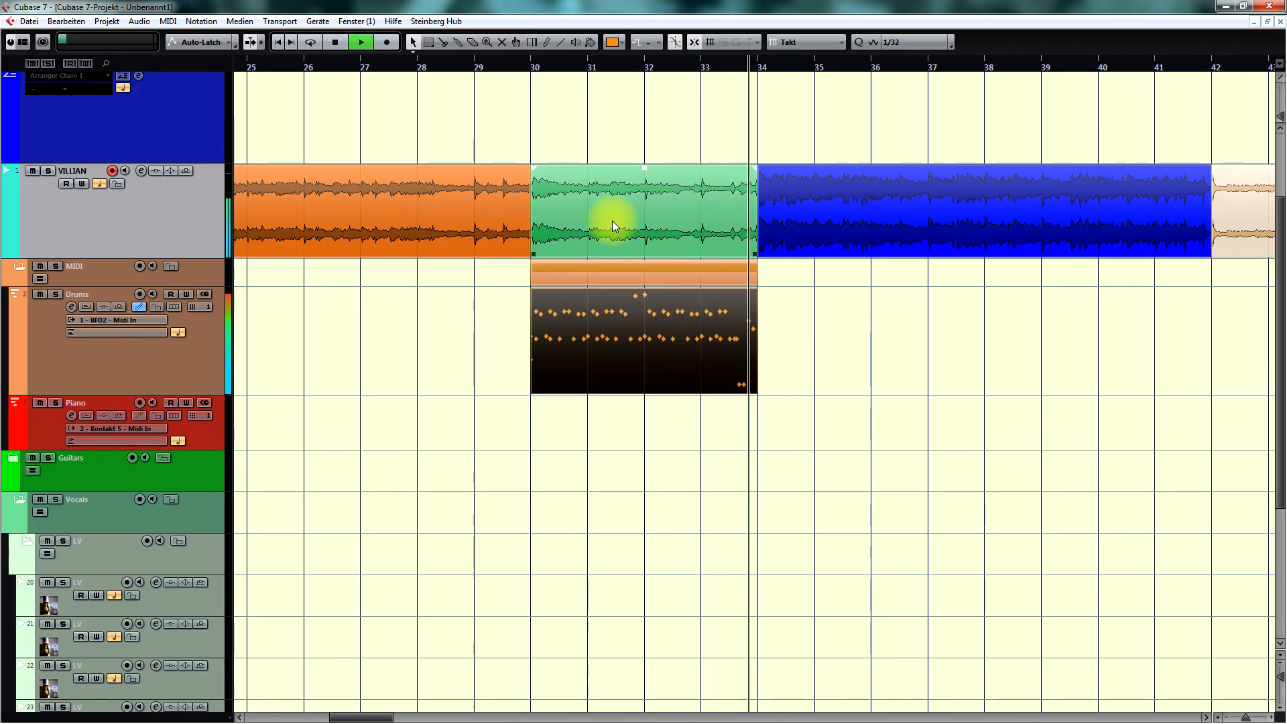
Play the edited fill into bar 34, stop playback and move the playhead back to bar 29.
left_click(886, 362)
key("g")
key("g")
key("g")
key("g")
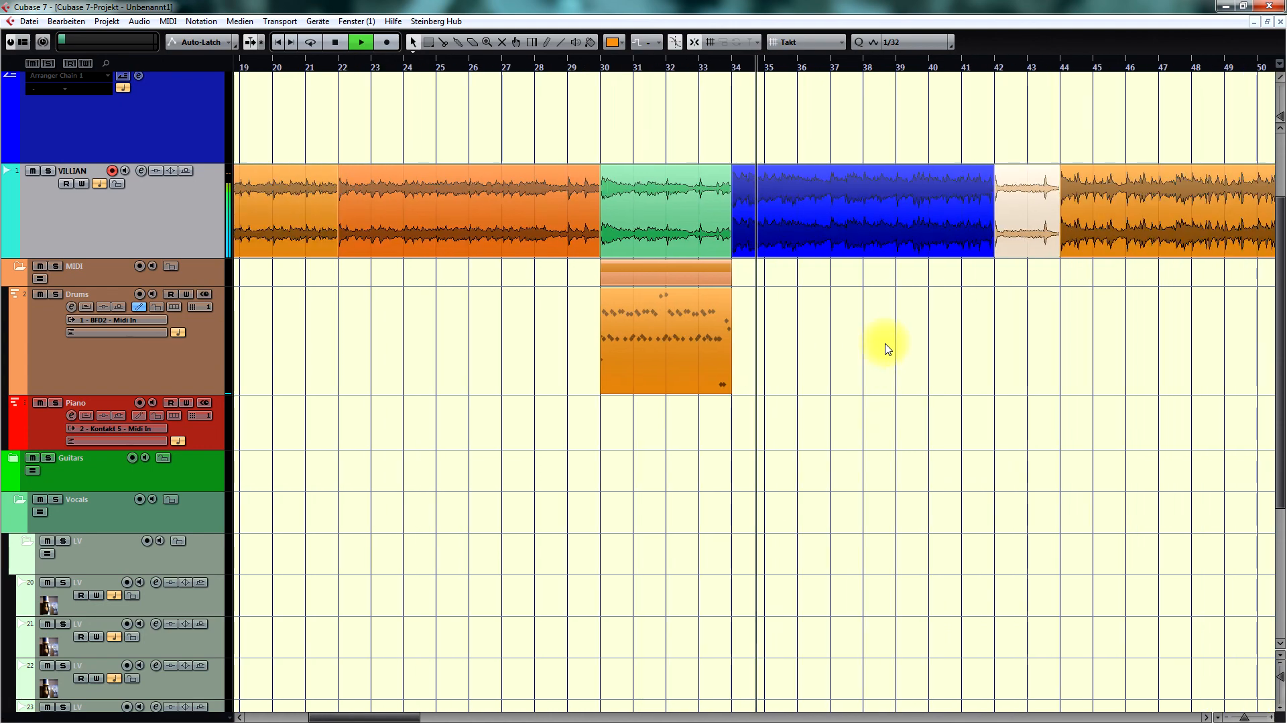
key("space")
key("h")
key("h")
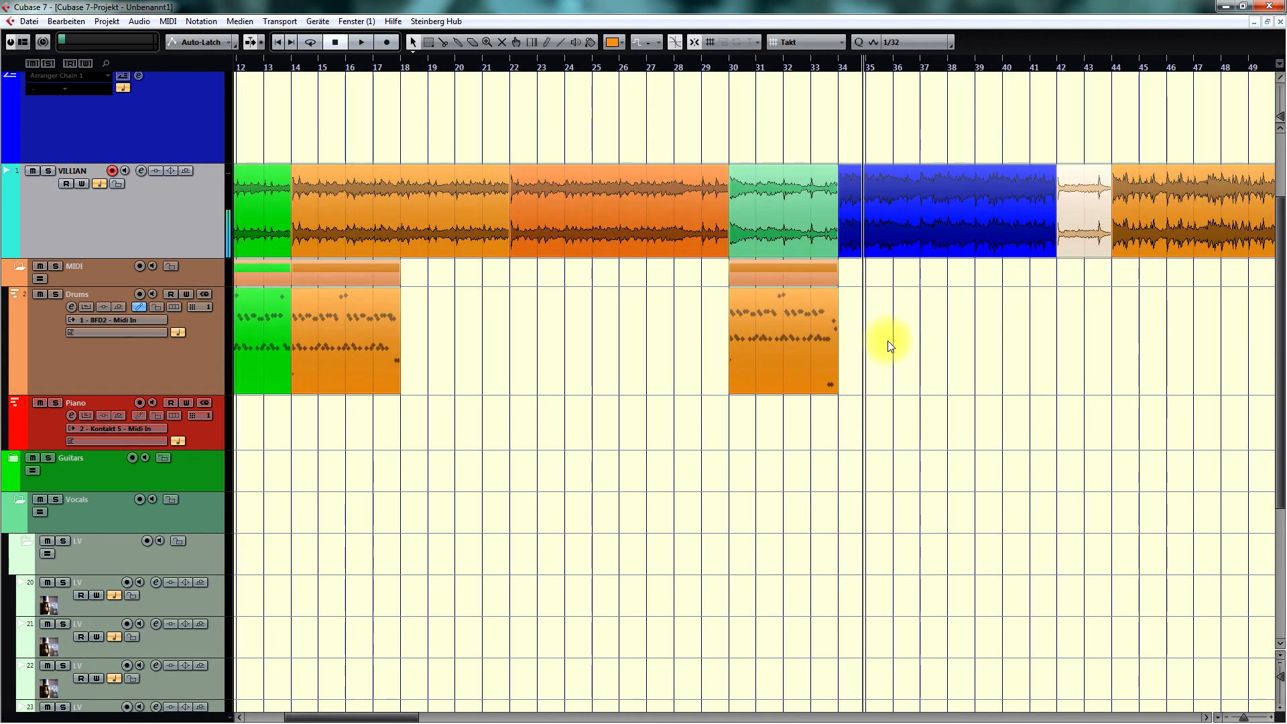
scroll(890, 343, "left", 3)
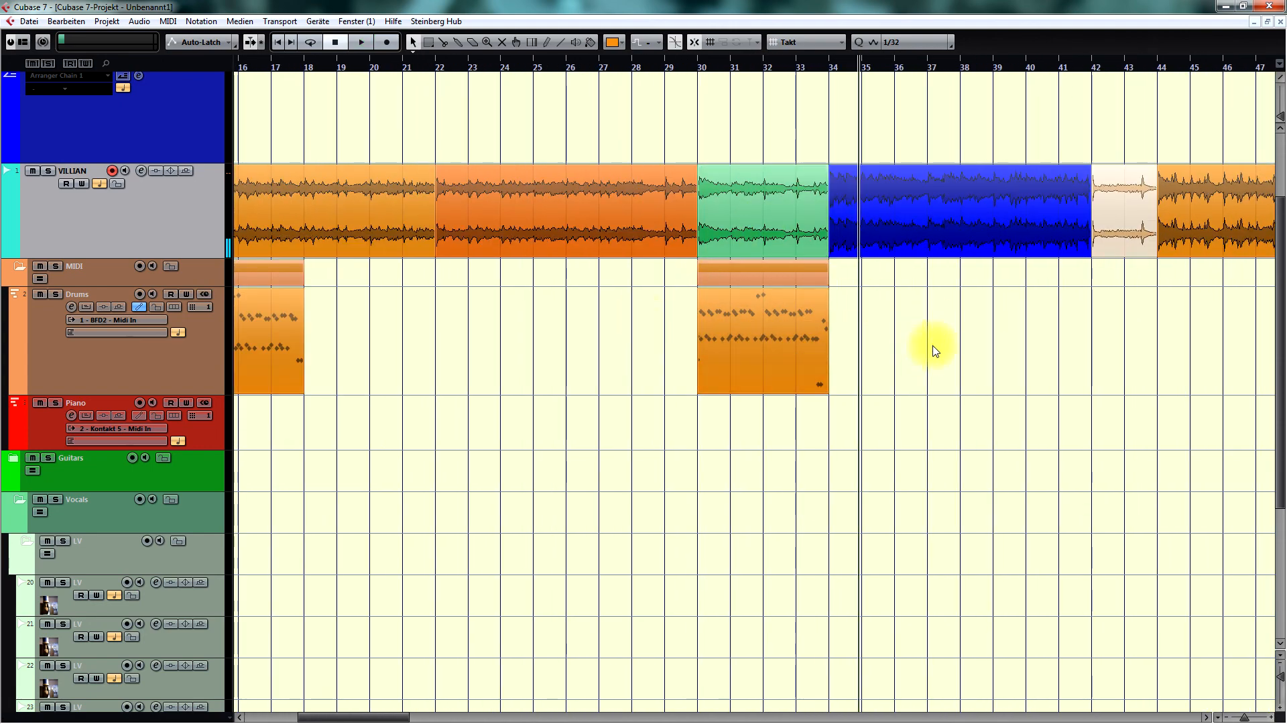
key("KP_Subtract")
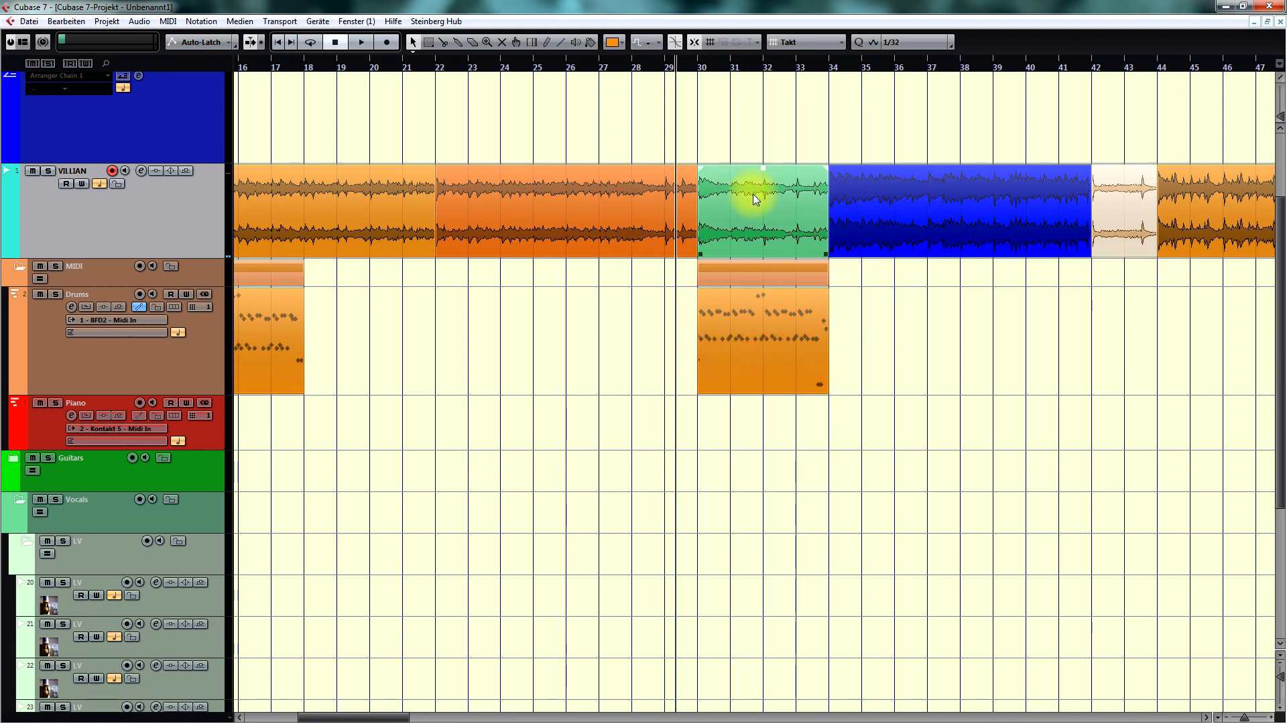
Examine the whole song's section layout against the drum parts placed so far.
key("g")
key("g")
key("g")
key("g")
key("g")
key("g")
key("g")
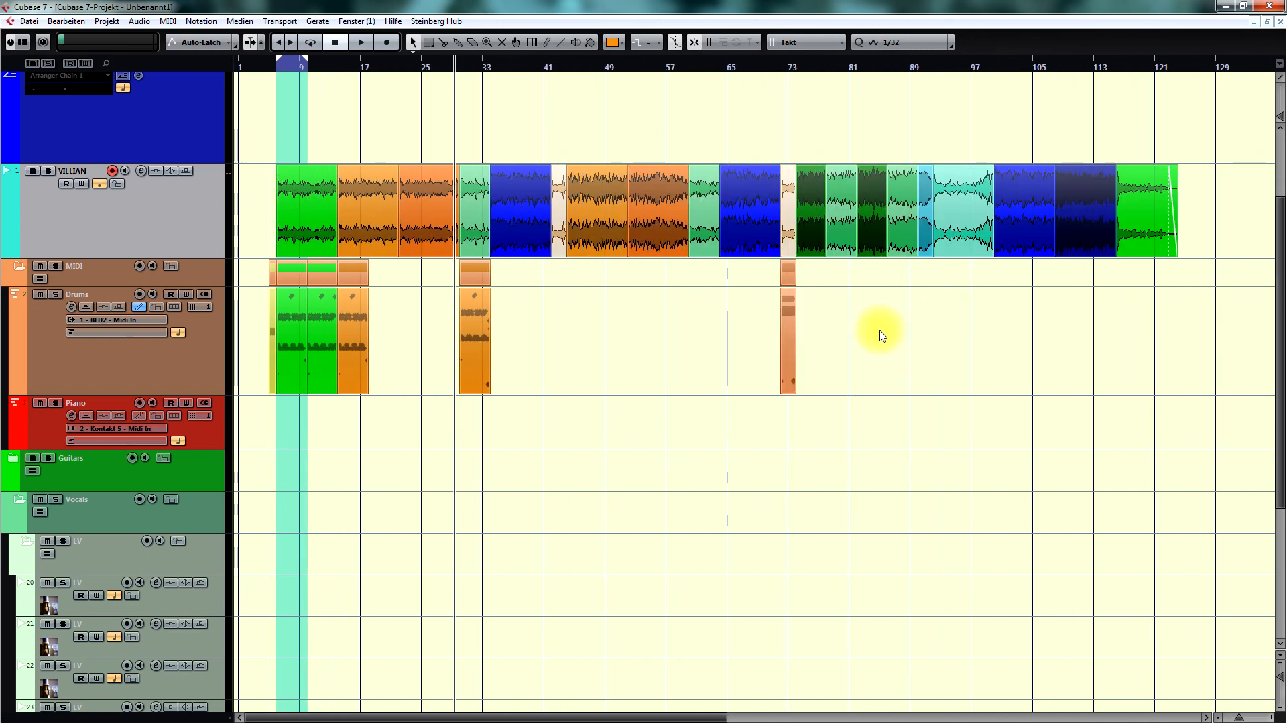
key("h")
key("h")
key("h")
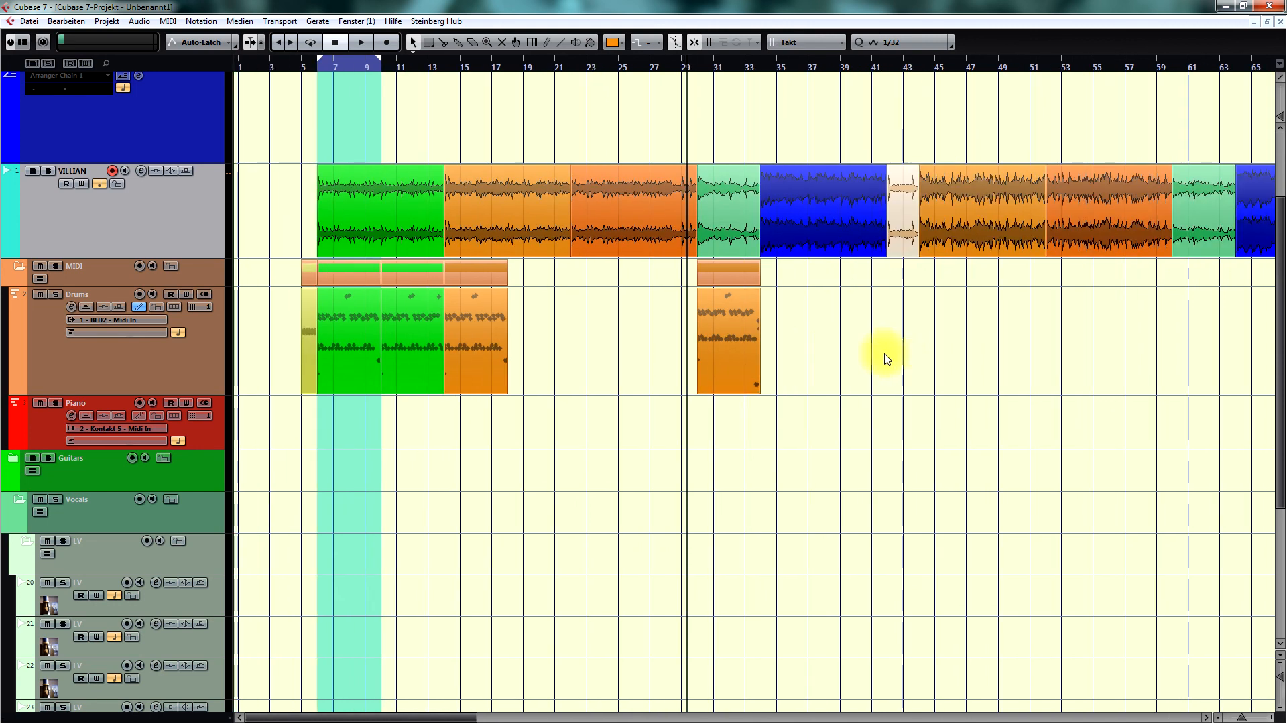
key("h")
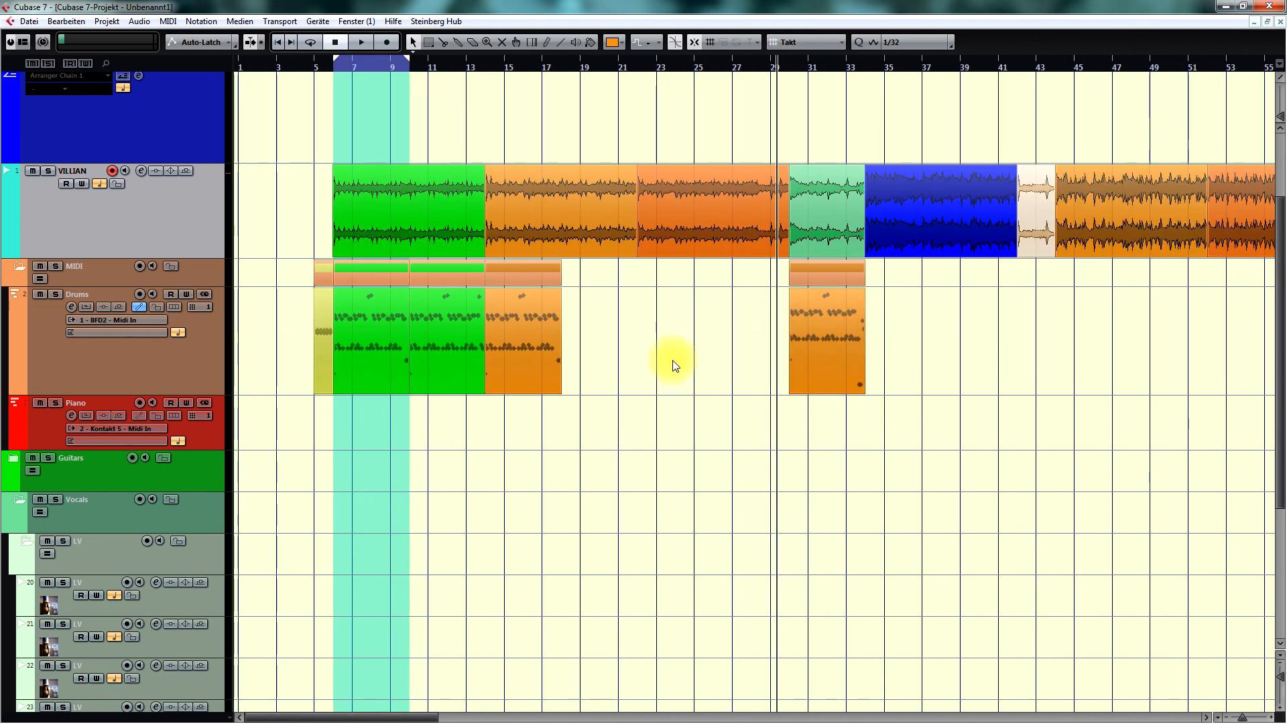
Open the Drums track's drum map settings and show the instrument list of the BFD Villian w Zildjan map.
left_click(137, 307)
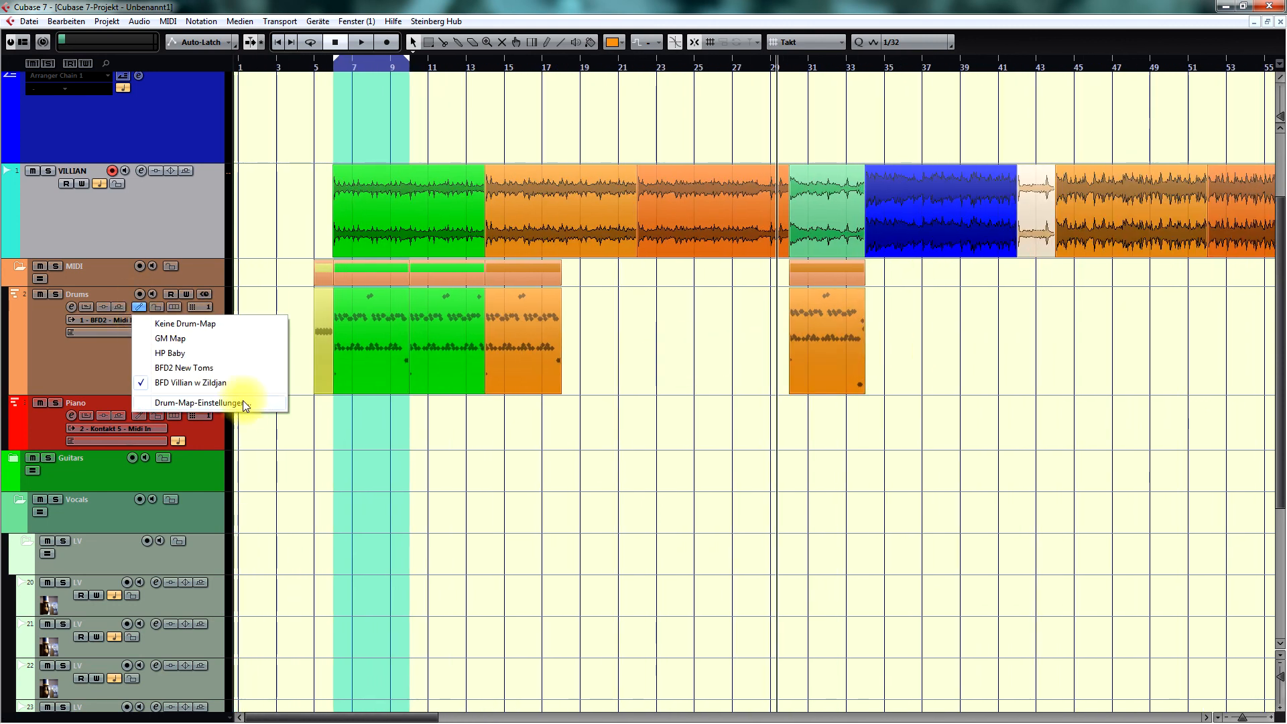
left_click(252, 401)
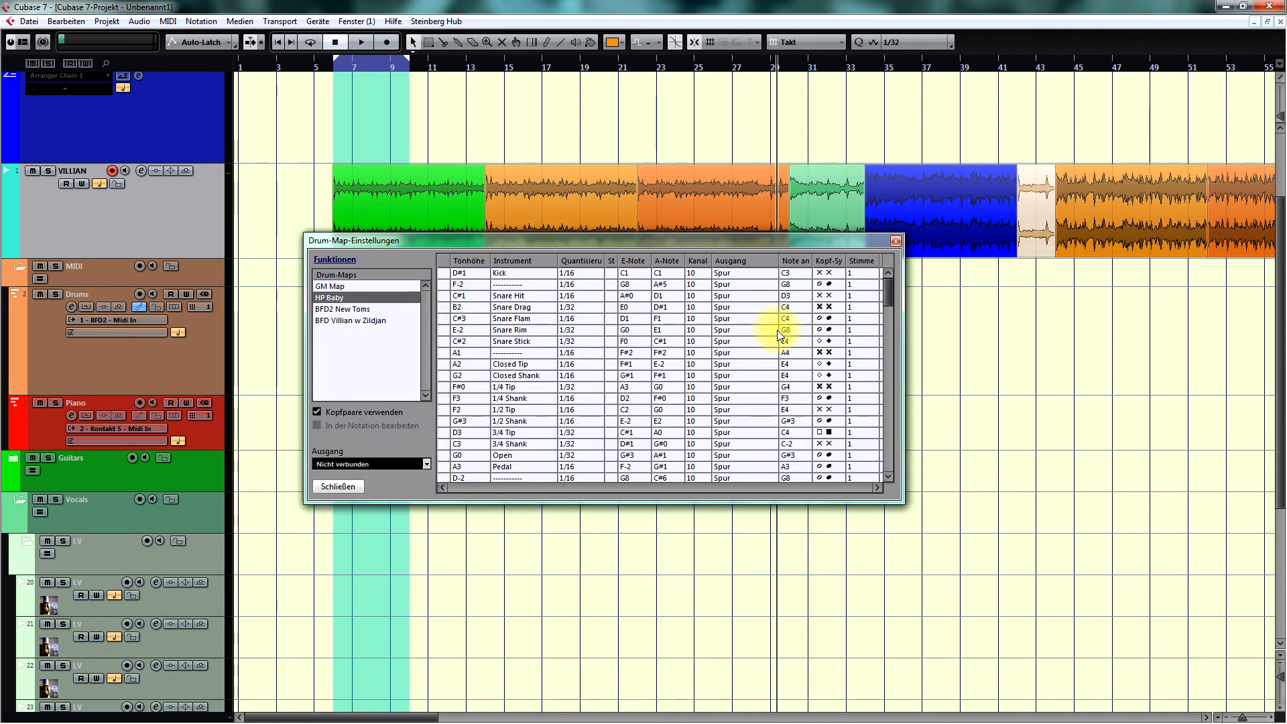
left_click(373, 321)
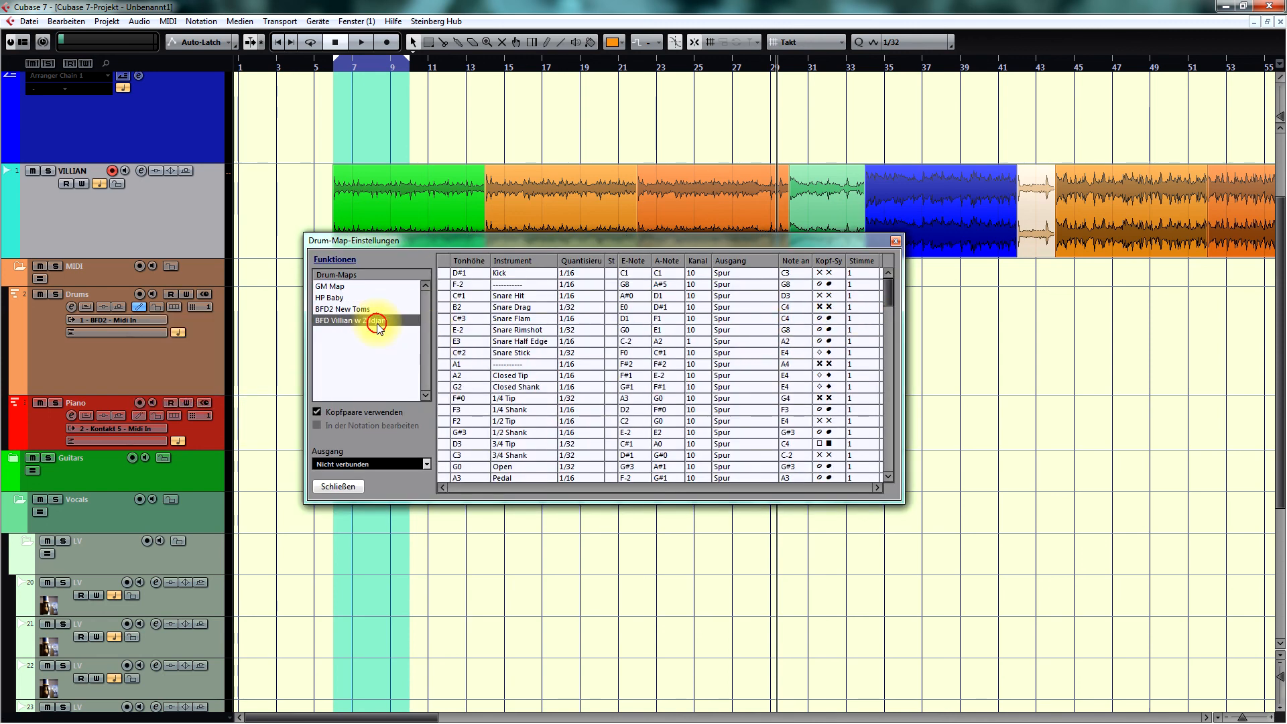
mouse_move(891, 288)
left_mouse_down()
mouse_move(884, 353)
mouse_move(886, 267)
left_mouse_up()
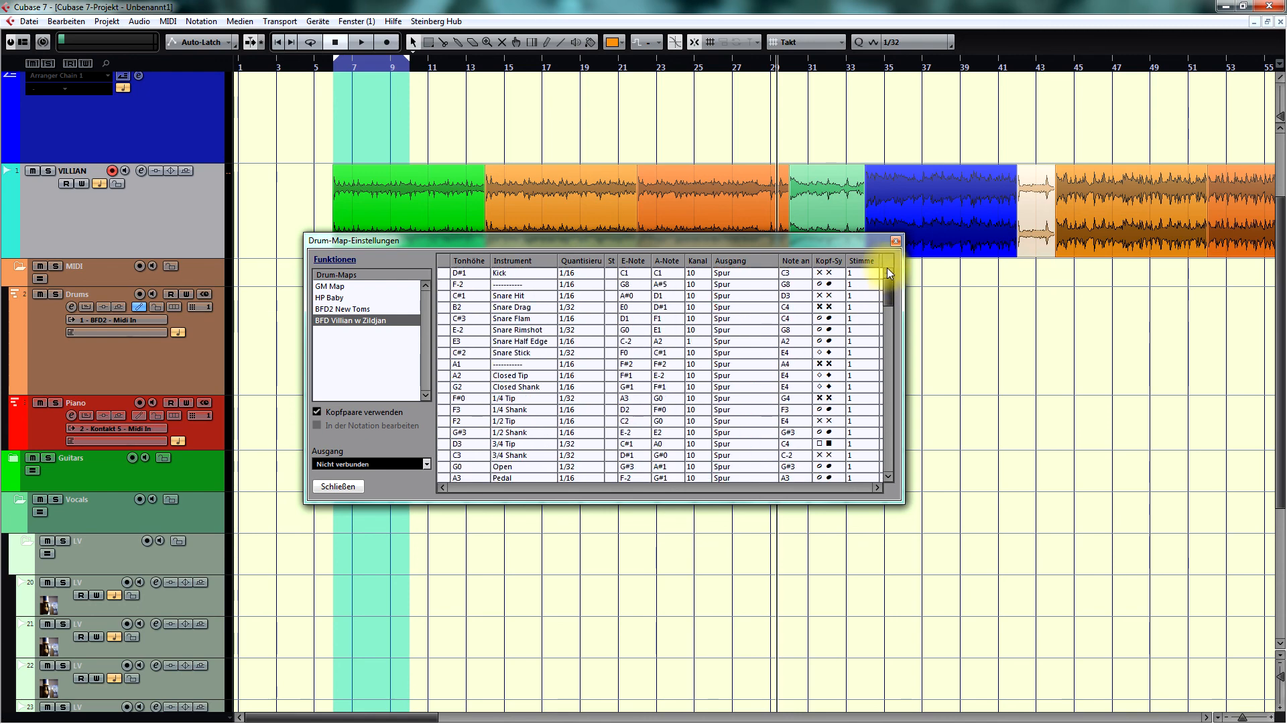
Close the drum map settings and open the BFD2 instrument to view its key mapping and its drum kit.
left_click(895, 242)
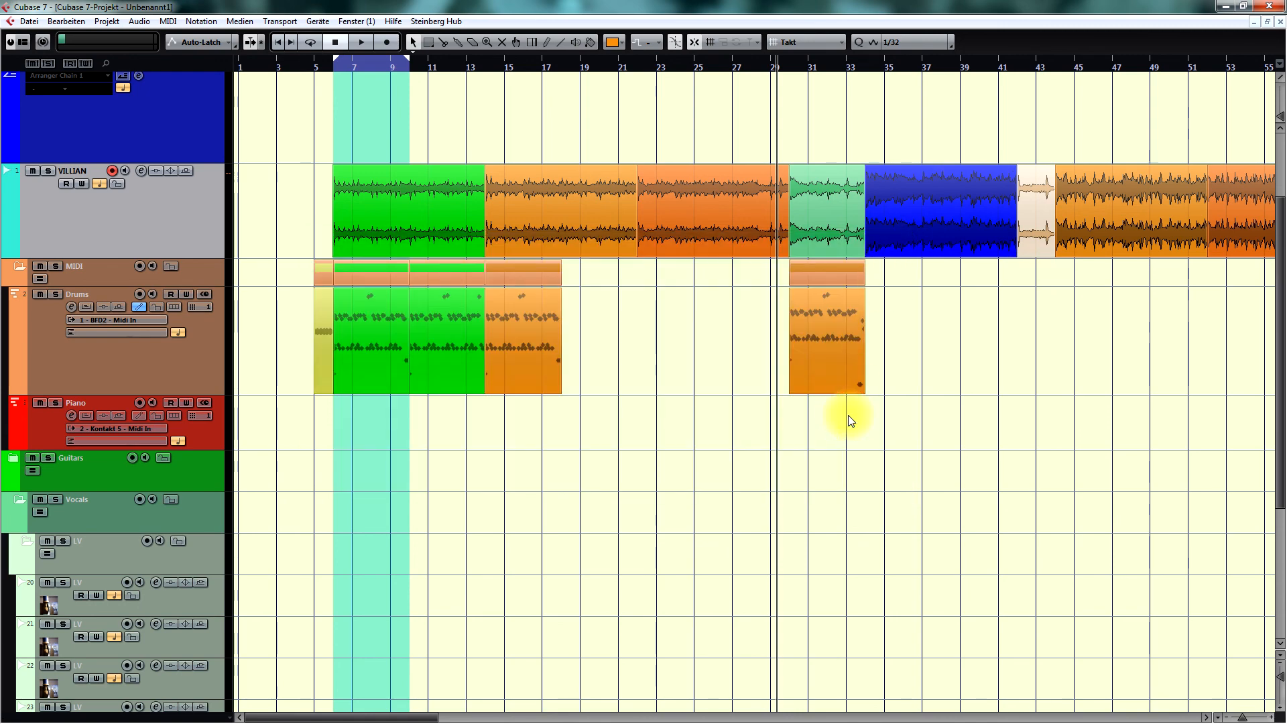
key("F11")
left_click(857, 201)
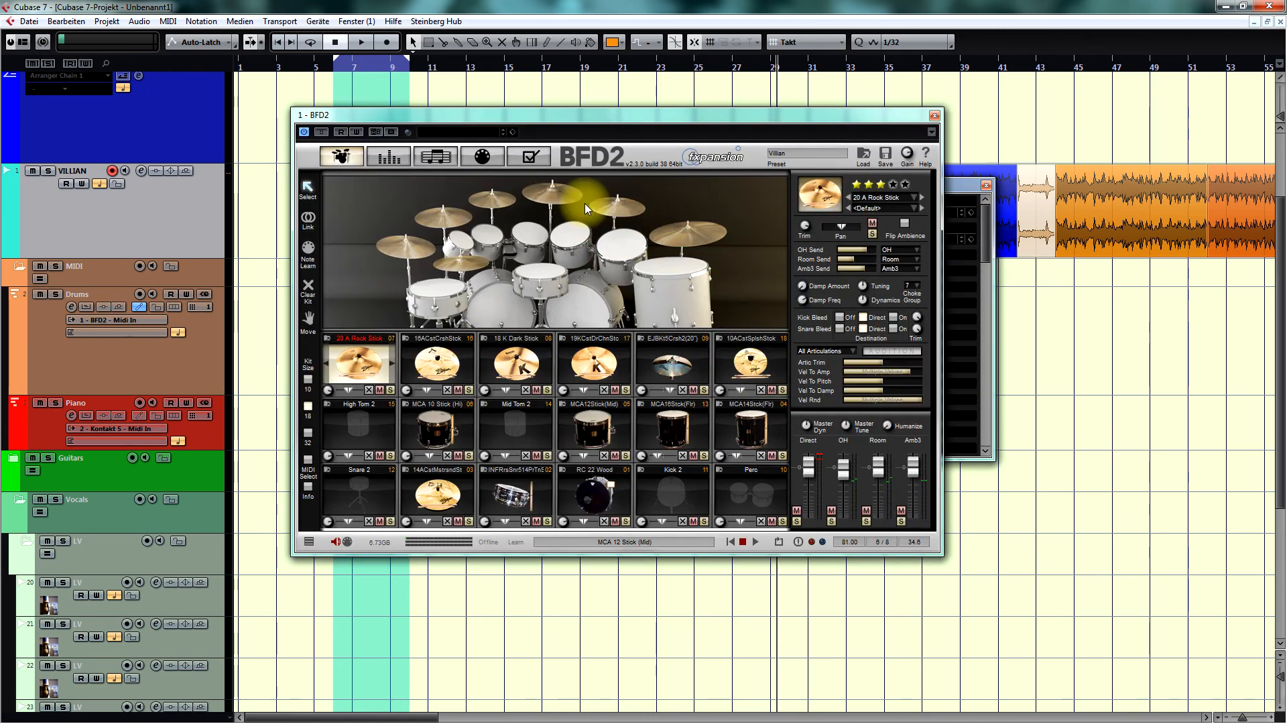
left_click(484, 157)
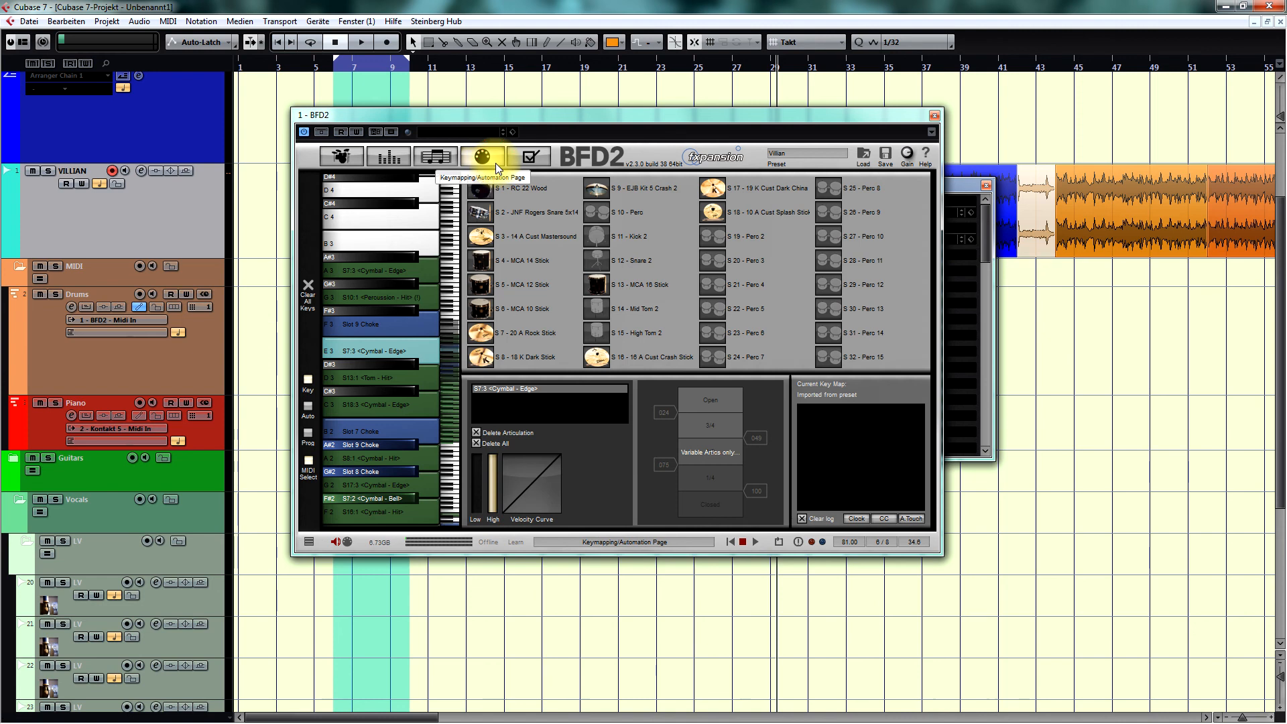
left_click(348, 164)
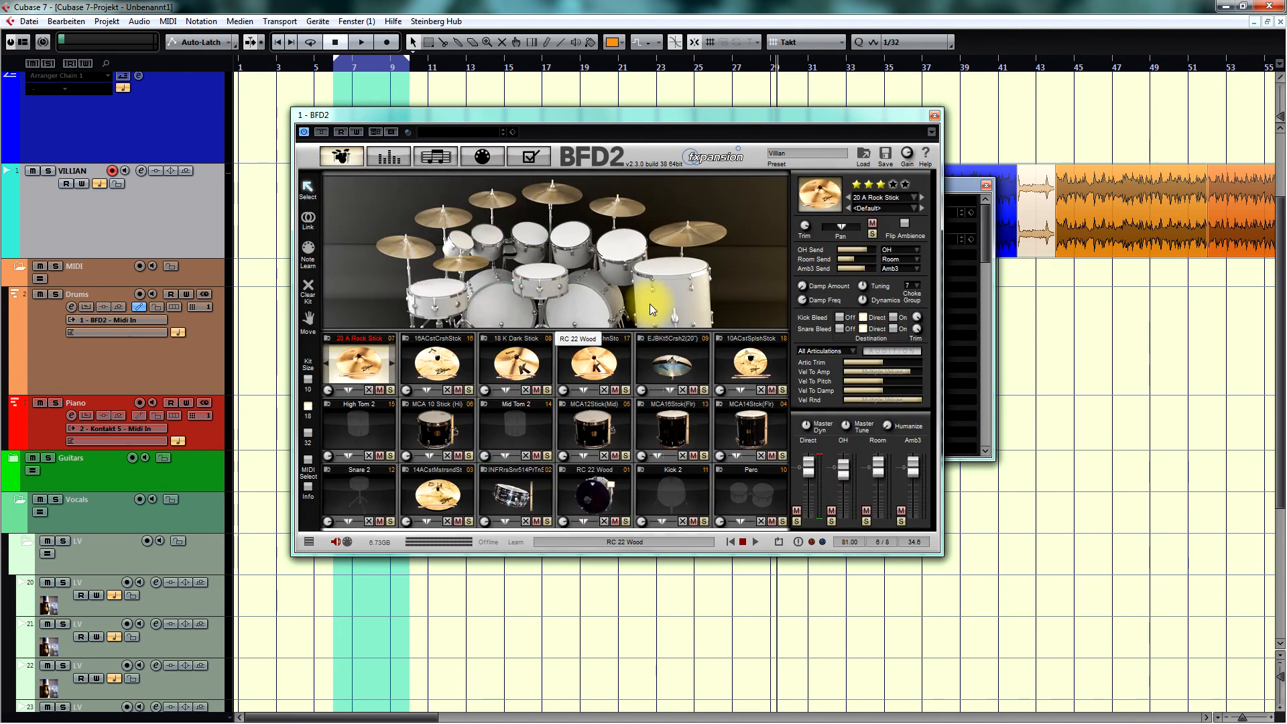
Close the BFD2 instrument and the VST instruments rack.
left_click(935, 117)
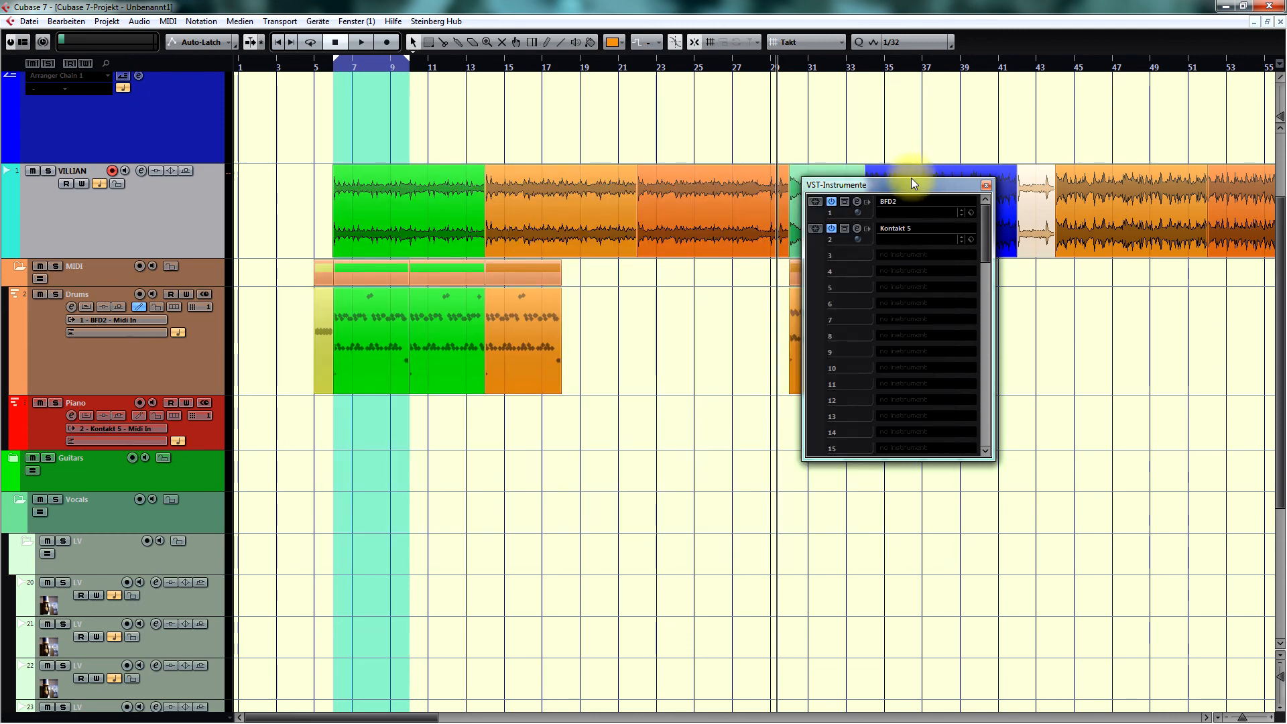
left_click_drag(915, 186, 991, 275)
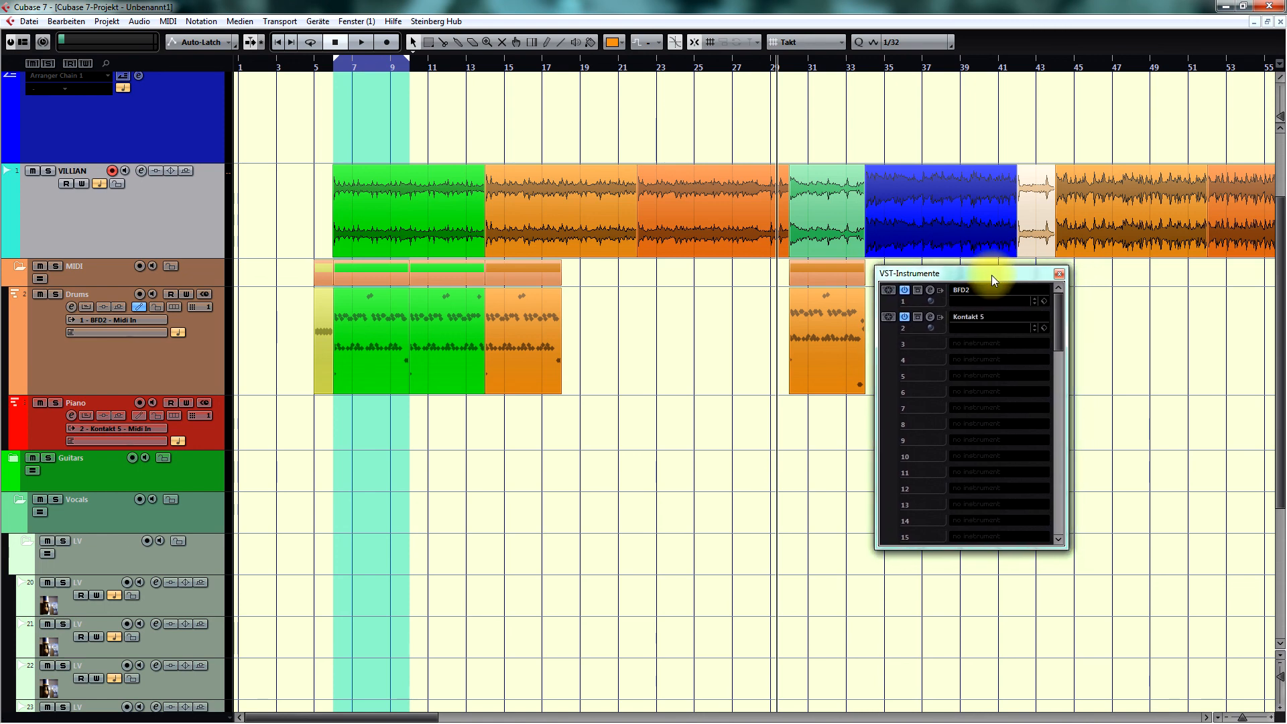
left_click(1059, 274)
Rewind the playhead to about bar 13 and examine the placed drum parts against the sections of the VILLIAN track.
key("KP_Subtract")
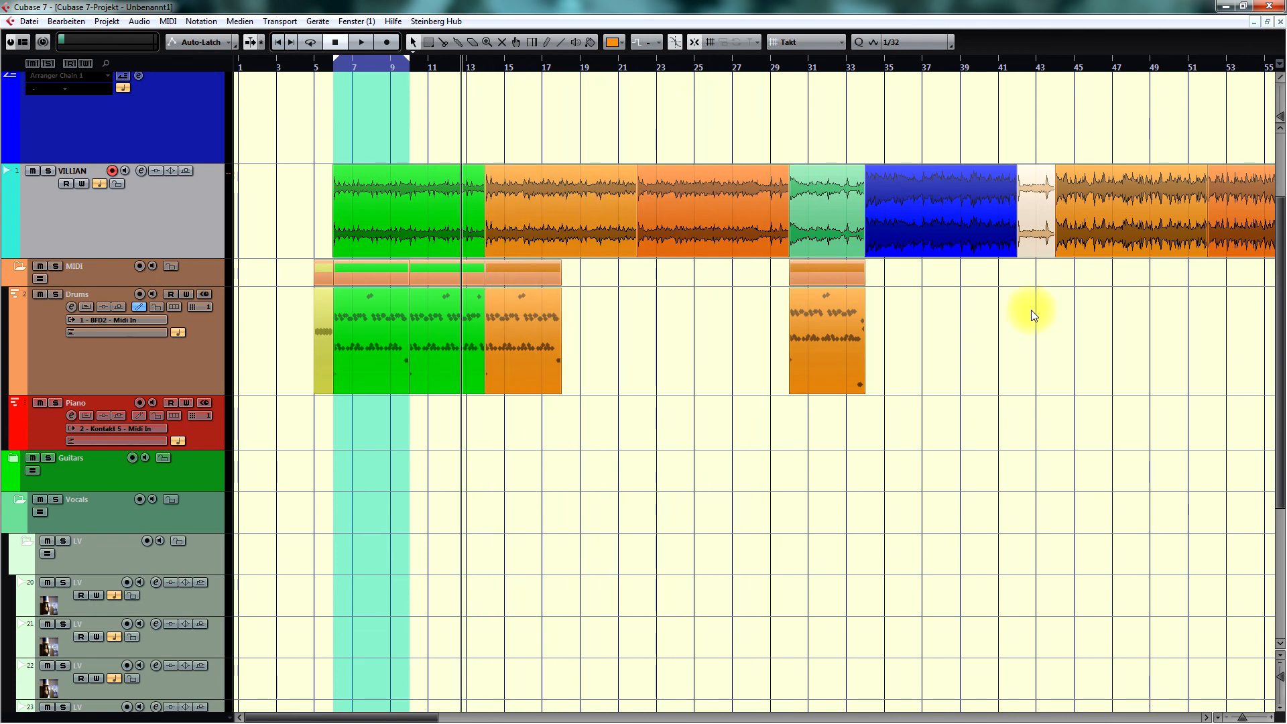
key("g")
key("g")
key("g")
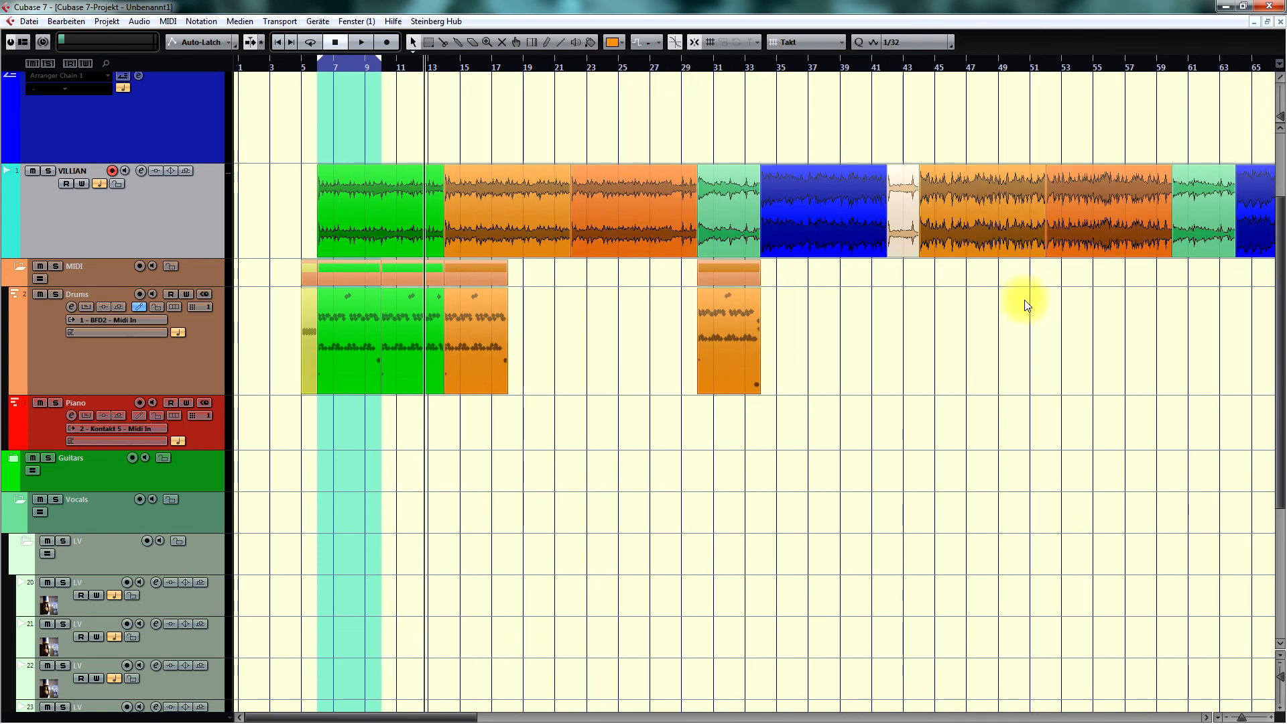
key("h")
key("h")
key("h")
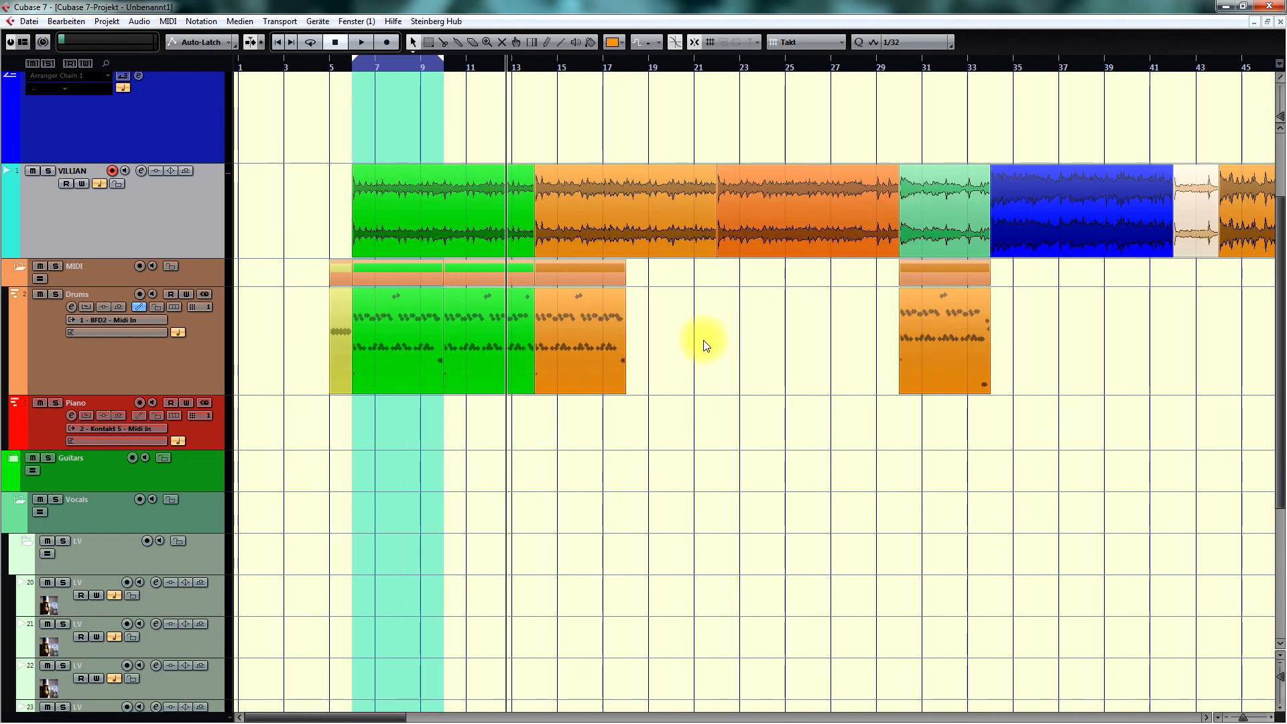
key("g")
key("g")
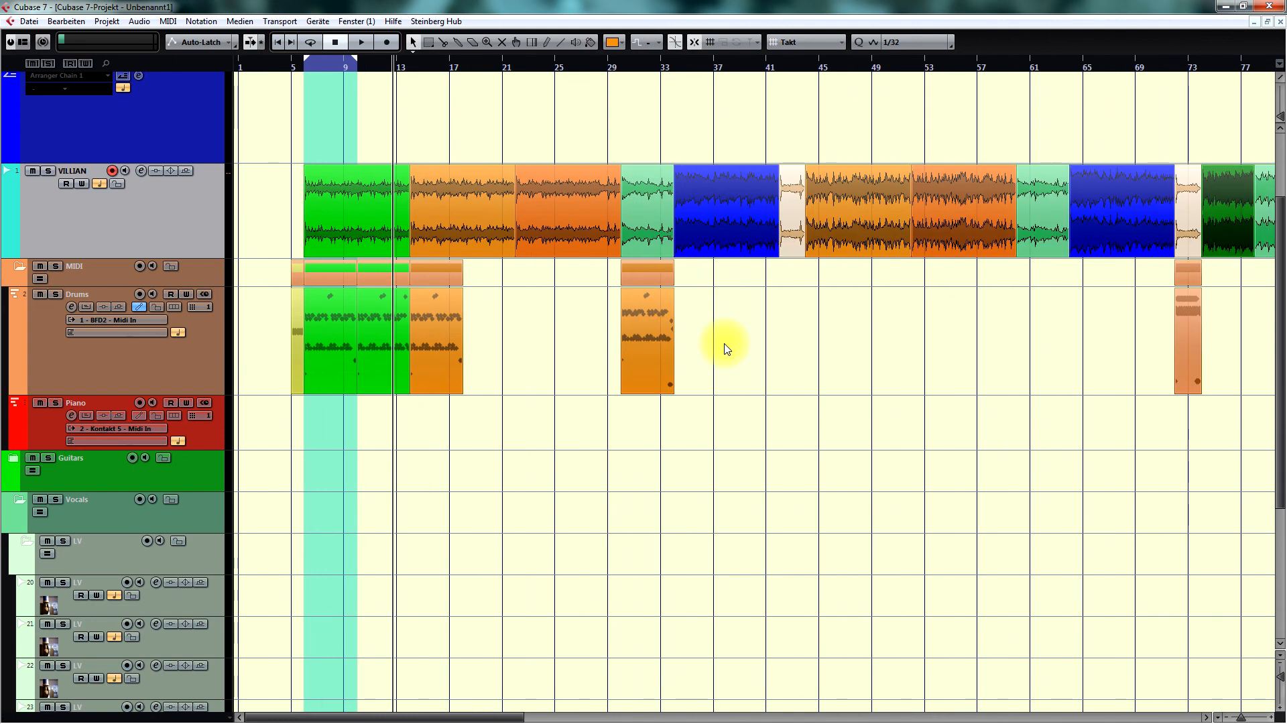